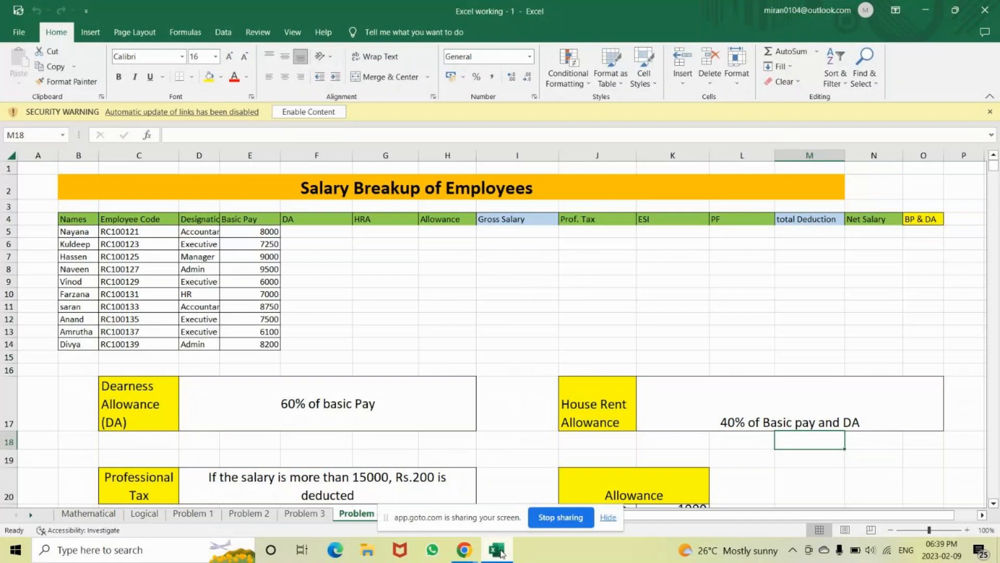
Switch to the Problem 2 sheet and autofit the Date column so dates display
left_click(255, 515)
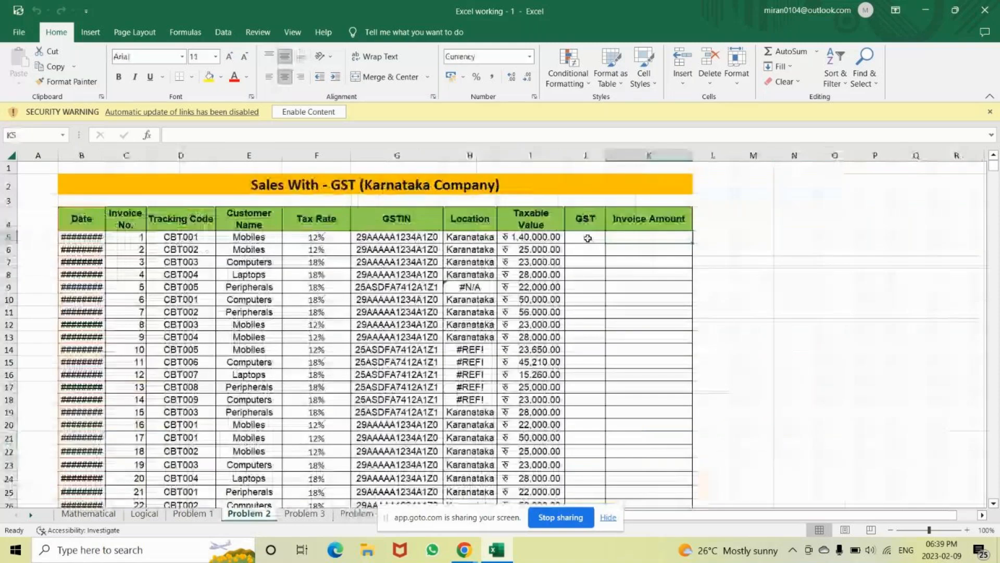
left_click(587, 238)
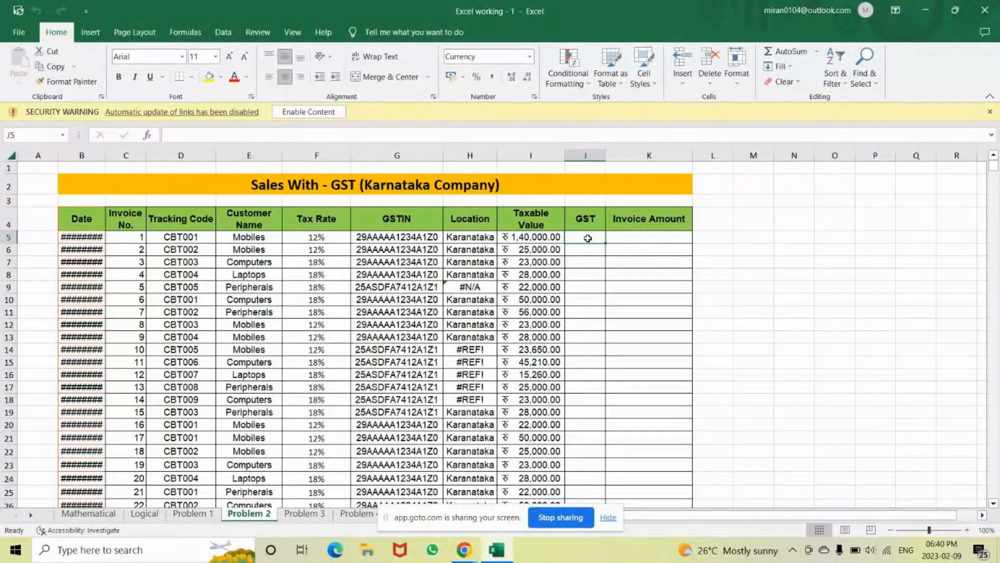
double_click(105, 156)
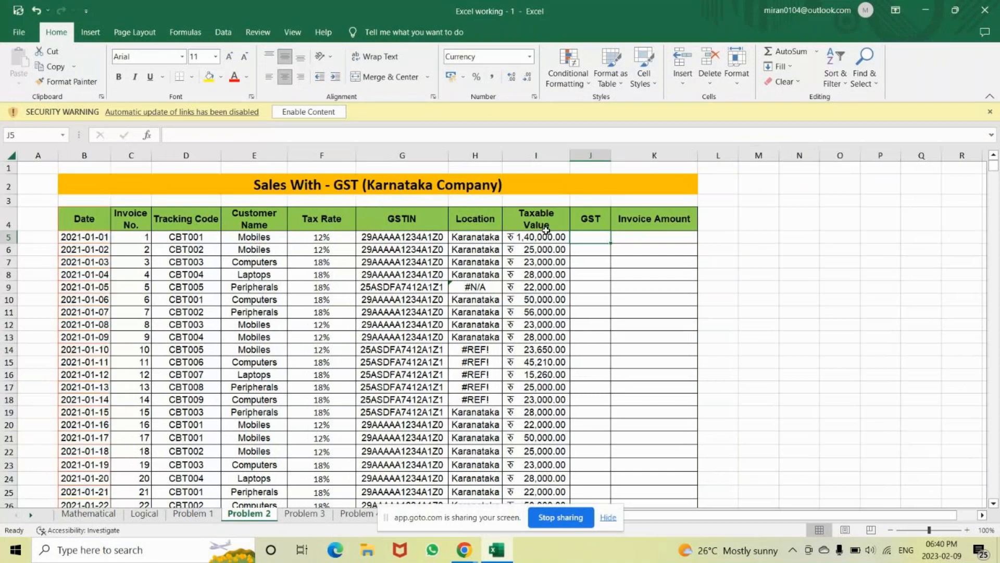
Review the first invoices' taxable values, 12% tax rate and GST cell J5
left_click(546, 230)
left_click(572, 238)
left_click(2, 237)
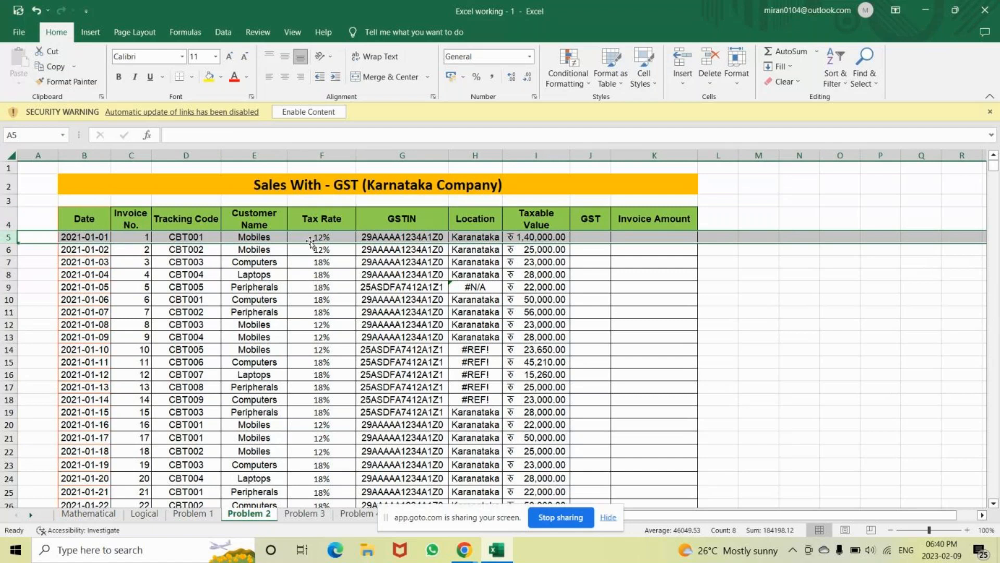
left_click(320, 238)
left_click(547, 247)
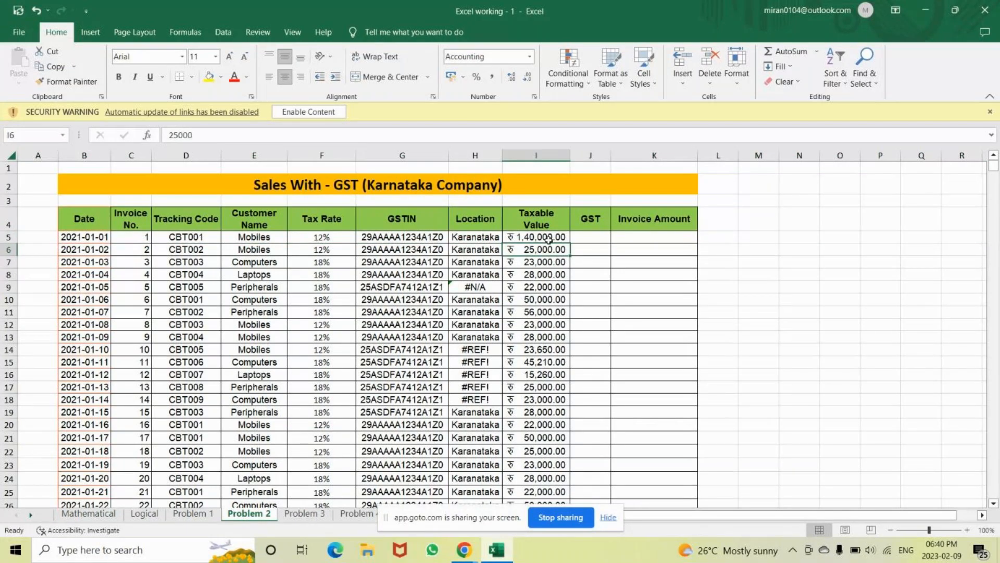
left_click(463, 555)
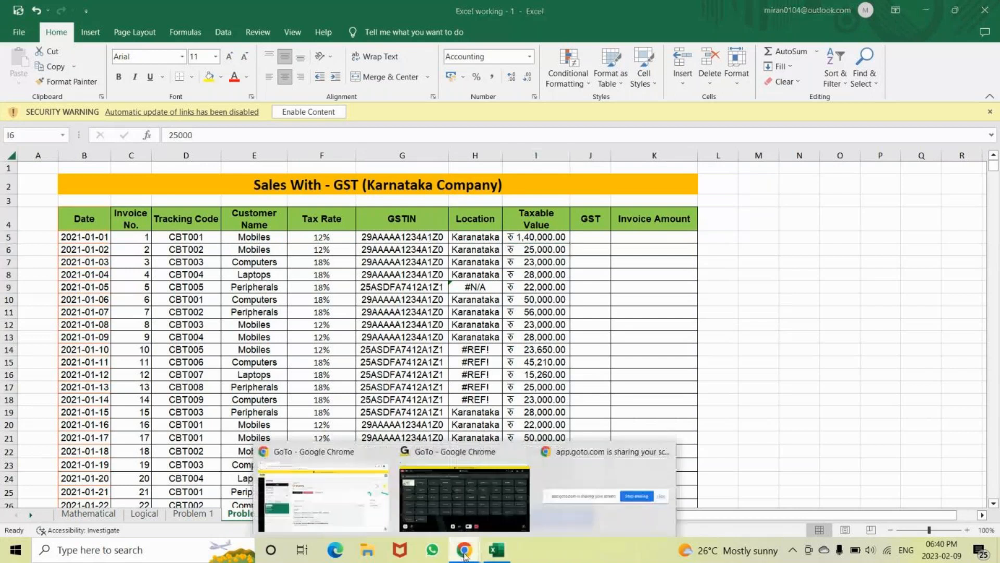
Post a 'please check your device' chat message to a participant for everyone, then return to Excel
left_click(498, 512)
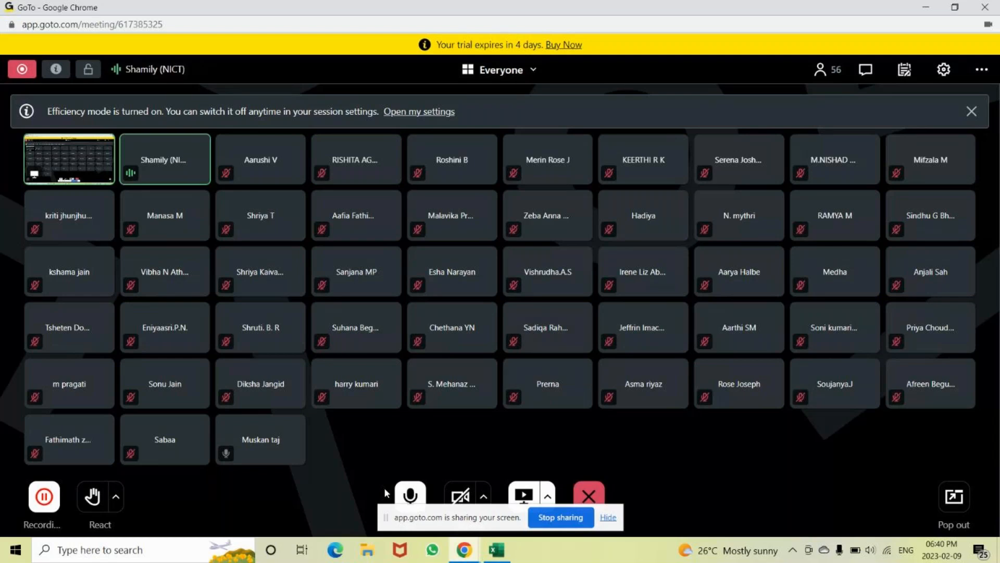
left_click(866, 71)
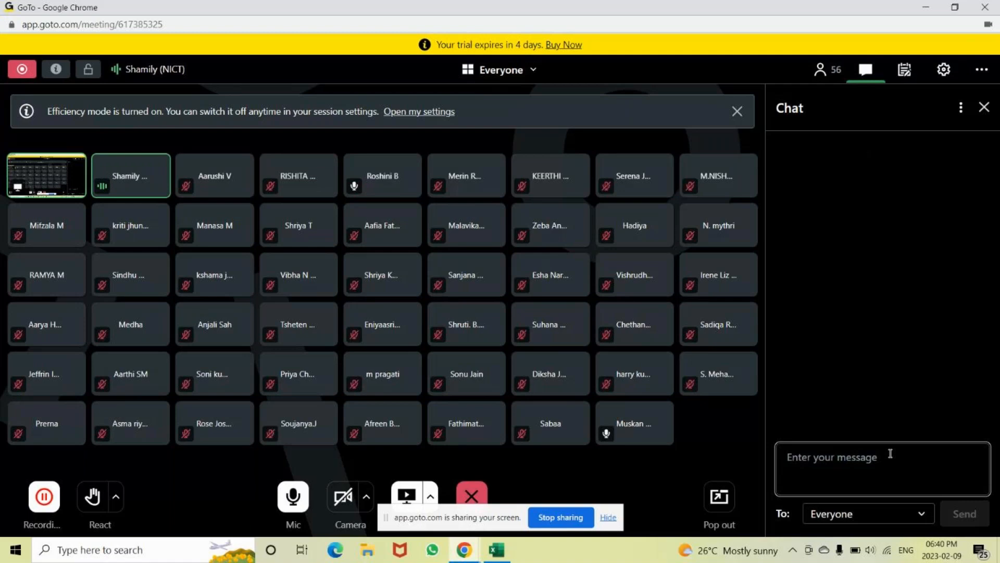
type("rishi")
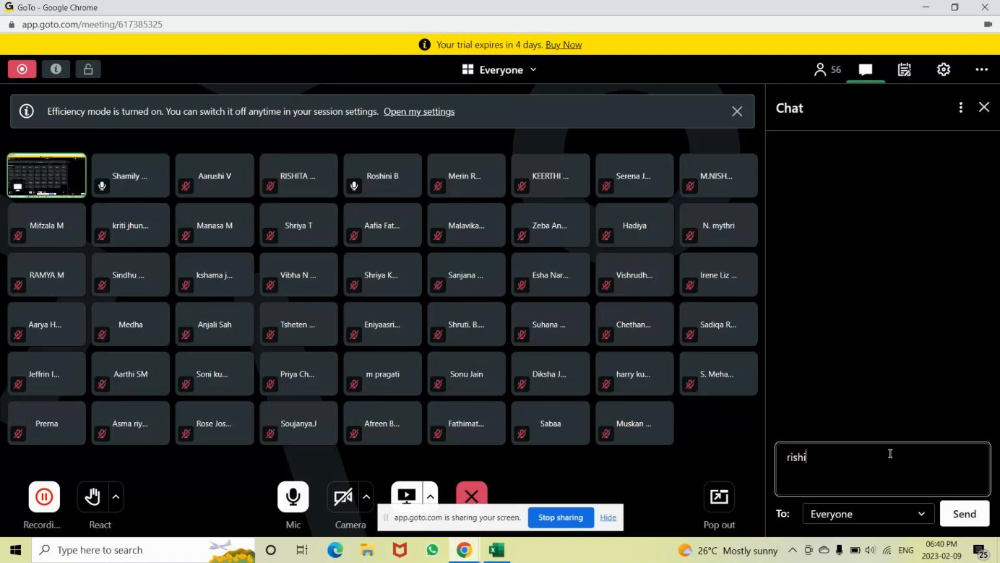
type("ta please check ")
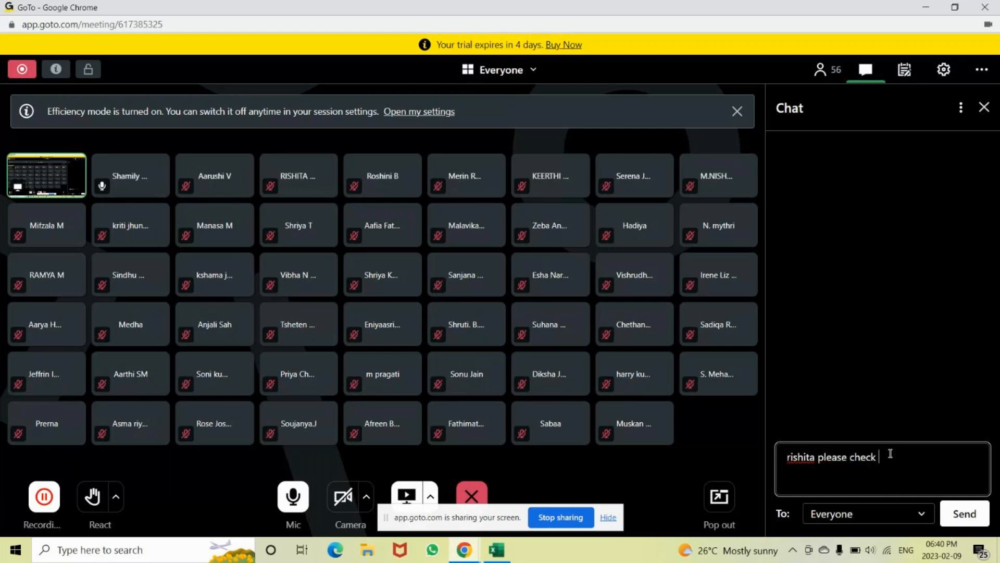
type("your ")
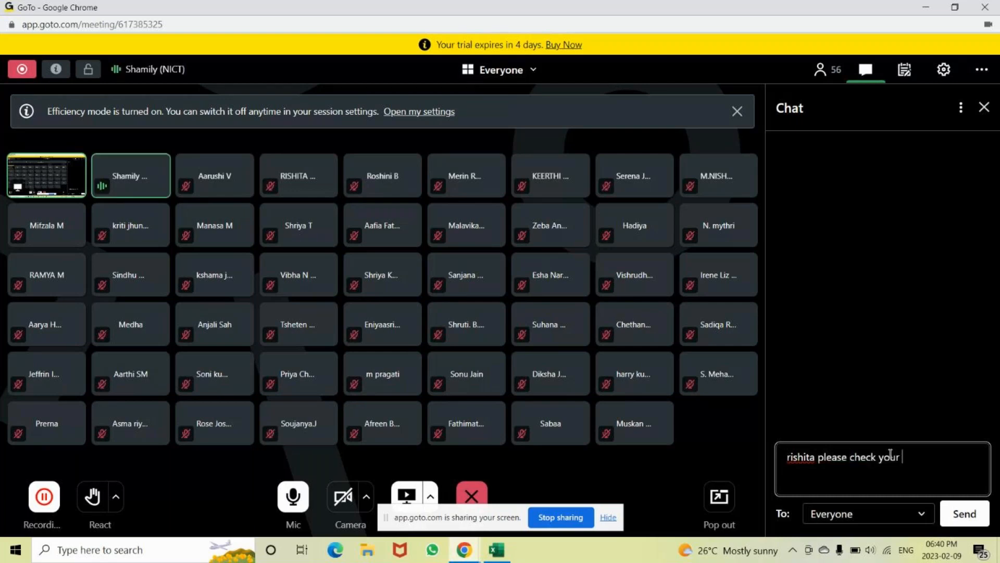
type("device")
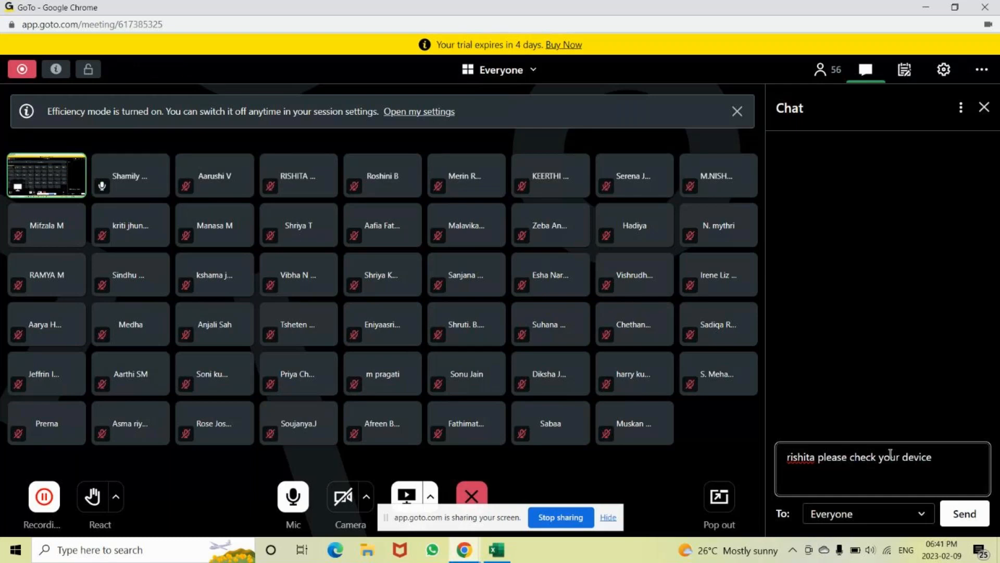
key("Return")
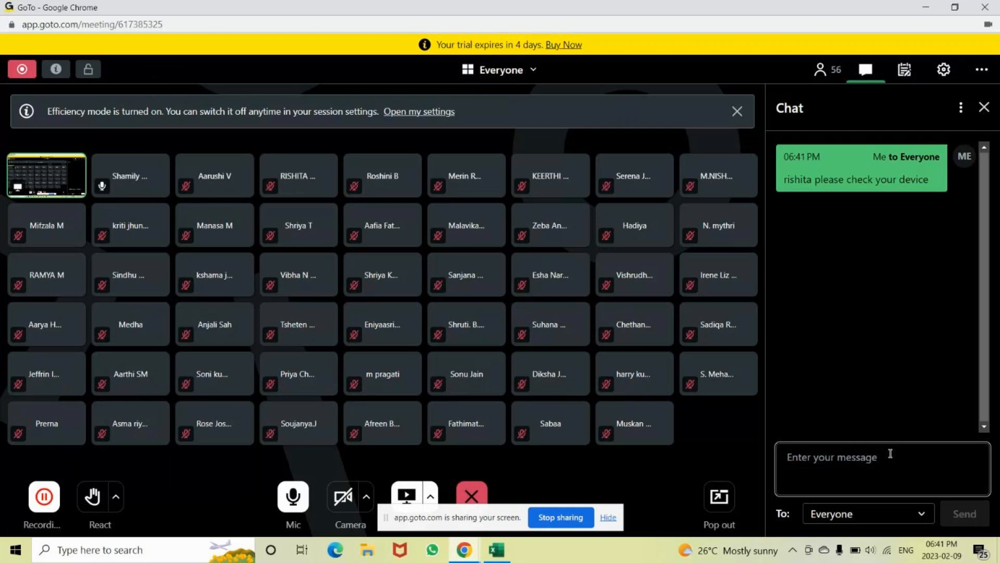
key("alt+Tab")
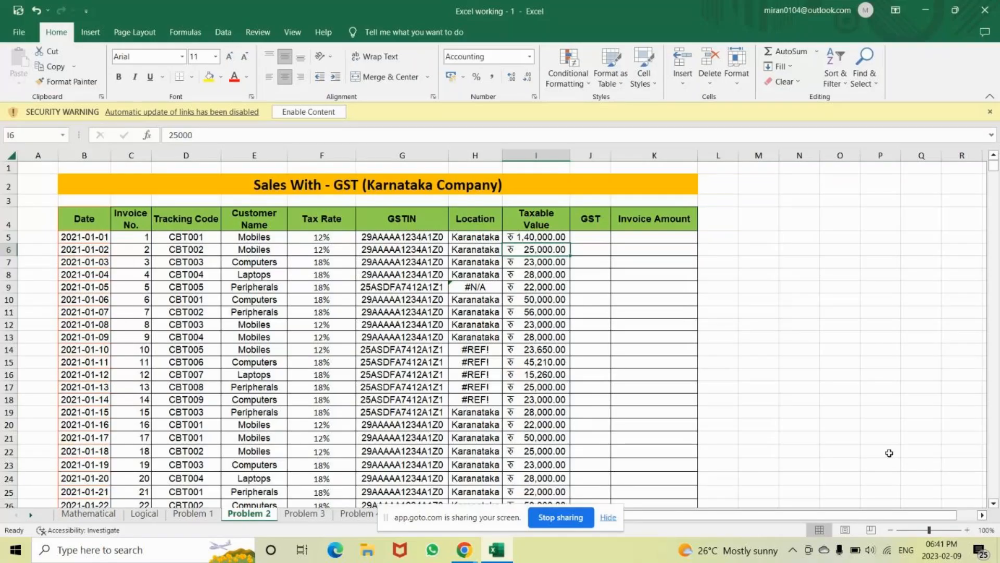
Enter the example values mobile, 1400000 and 12% in N4:P4
left_click(785, 220)
type("mob")
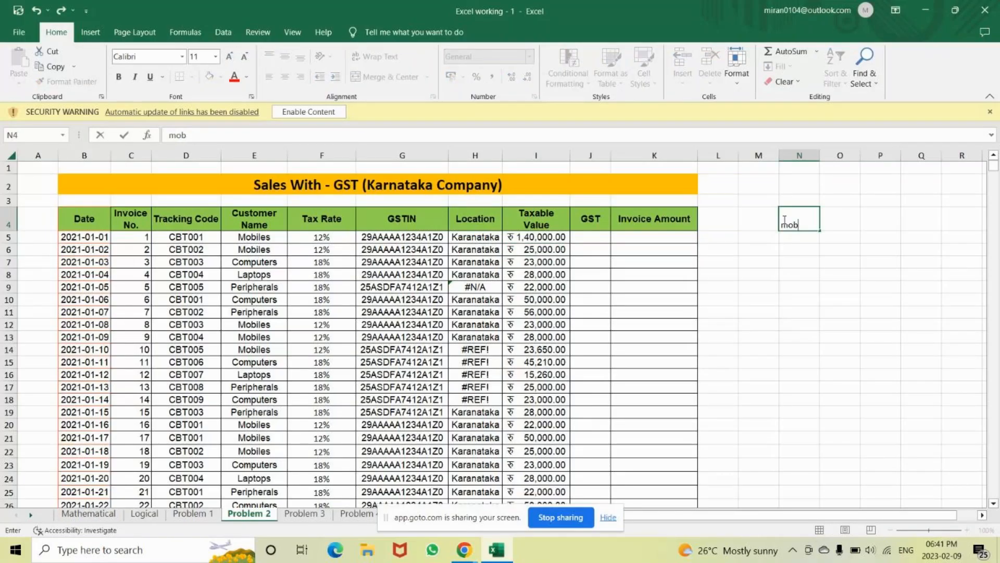
type("ile")
key("Tab")
type("1400000")
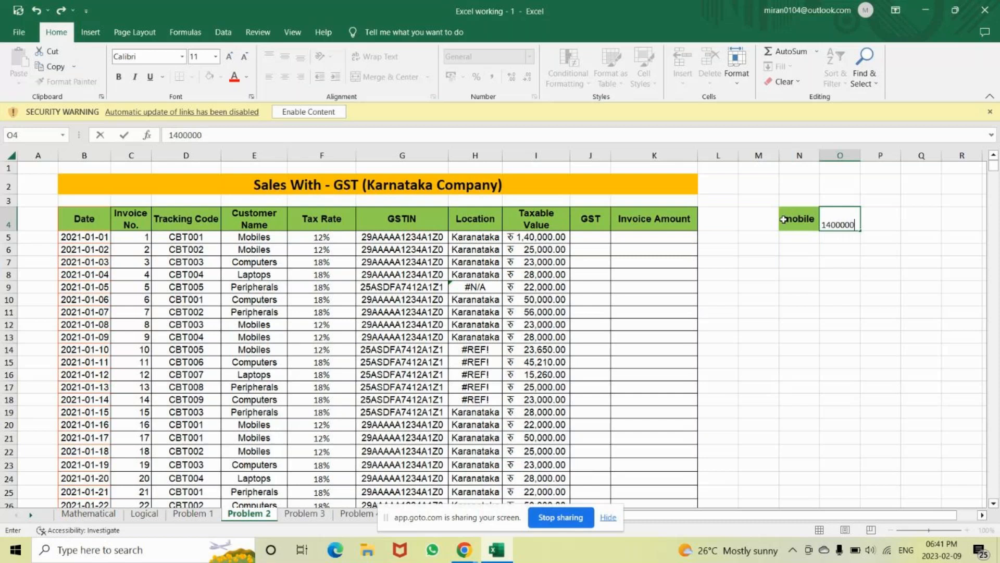
key("Tab")
type("12%")
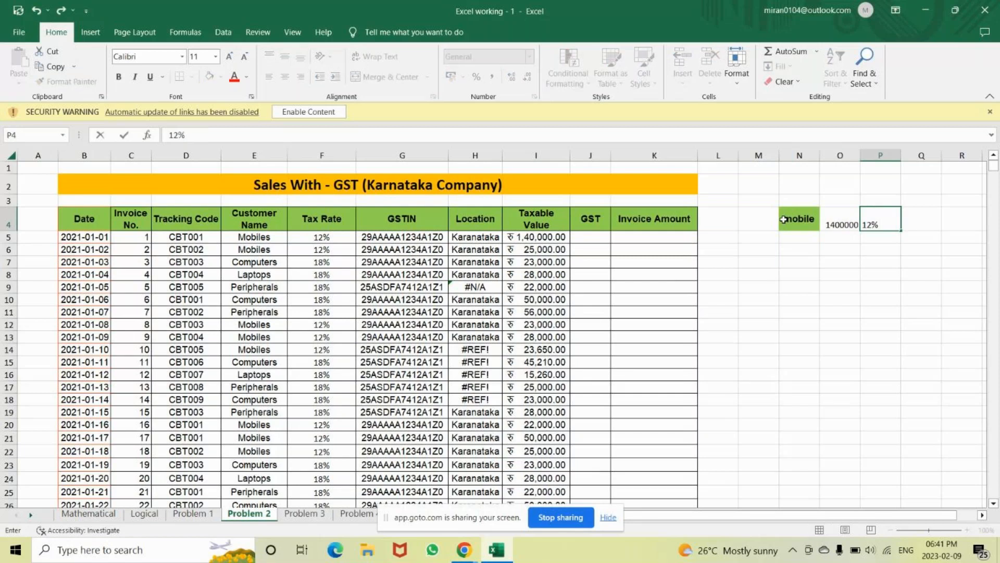
key("Tab")
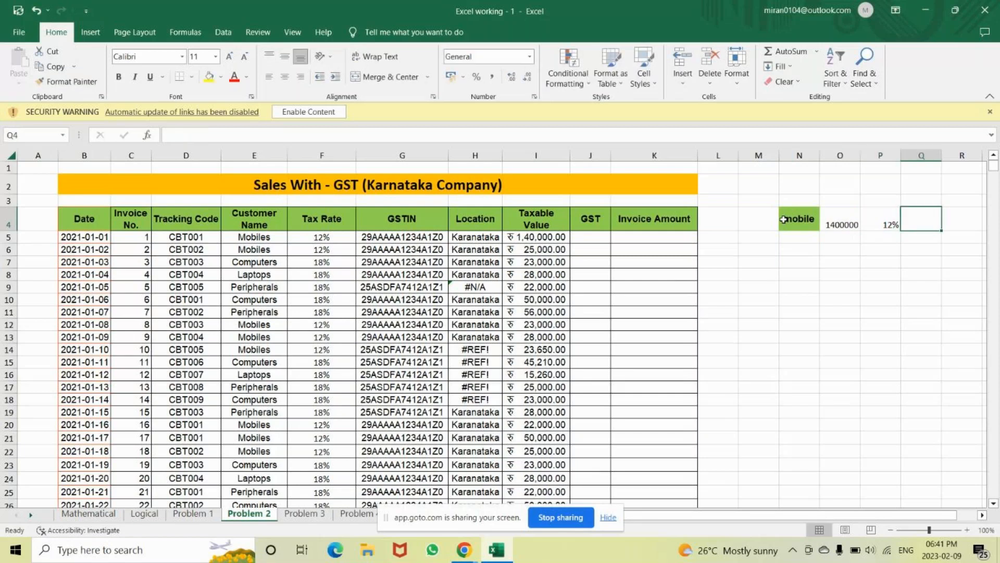
Enter =I5*F5 in J5 so the first invoice's GST shows ₹16,800
left_click(588, 236)
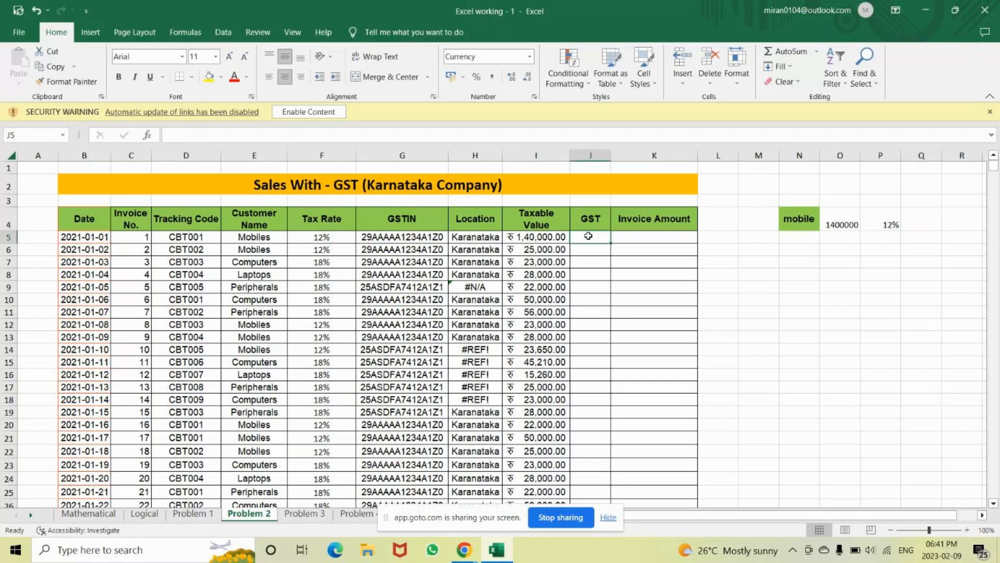
type("=")
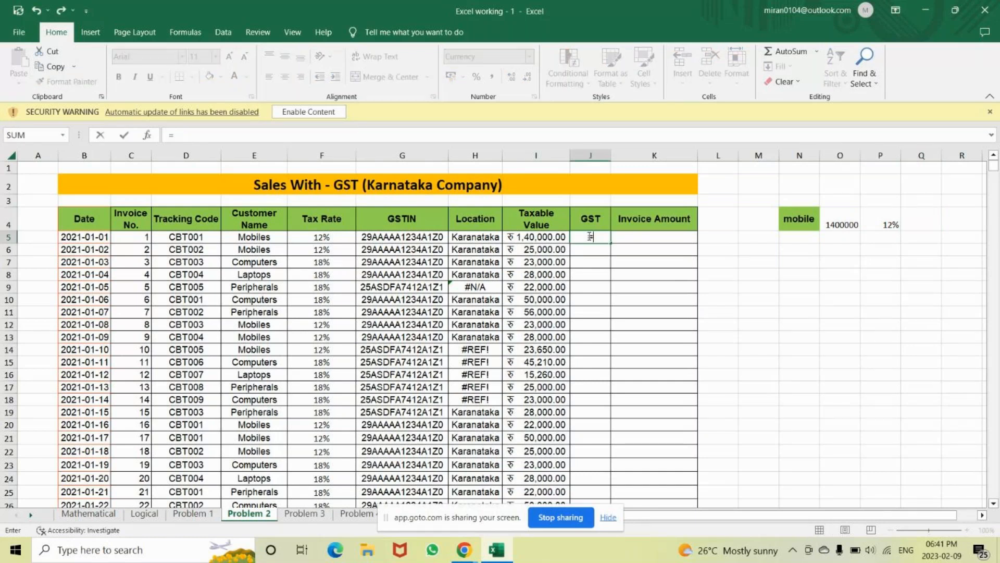
left_click(529, 241)
type("*")
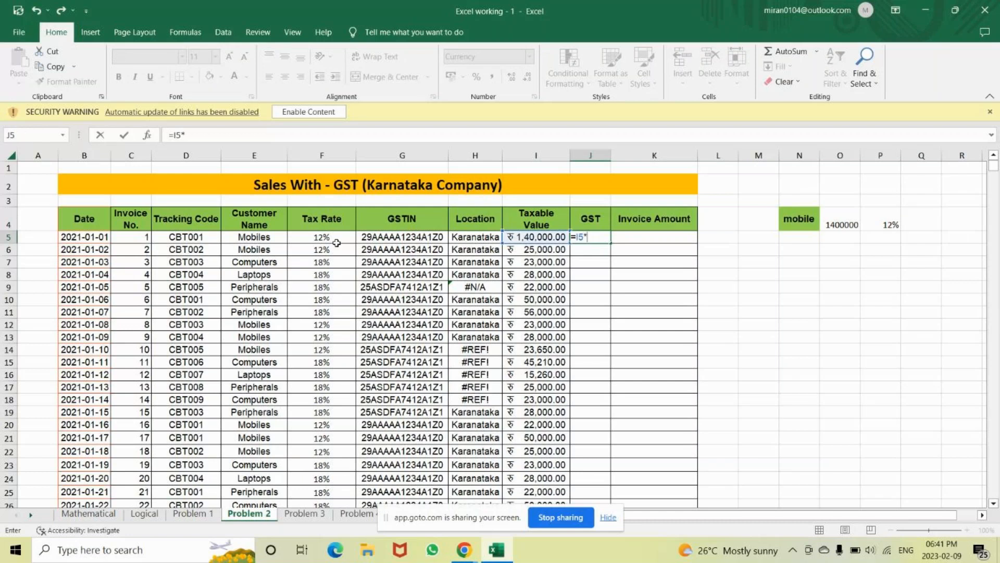
left_click(328, 238)
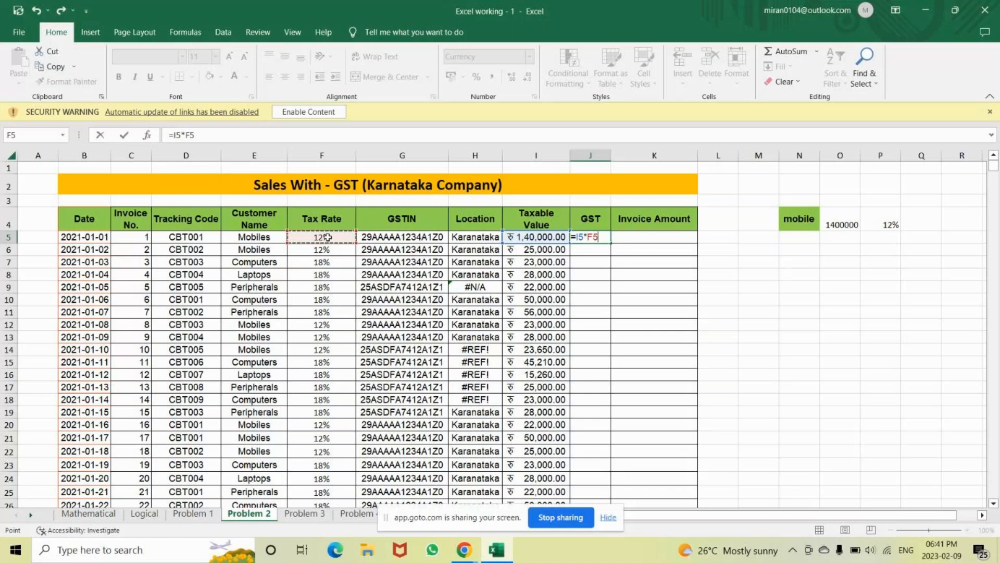
key("Return")
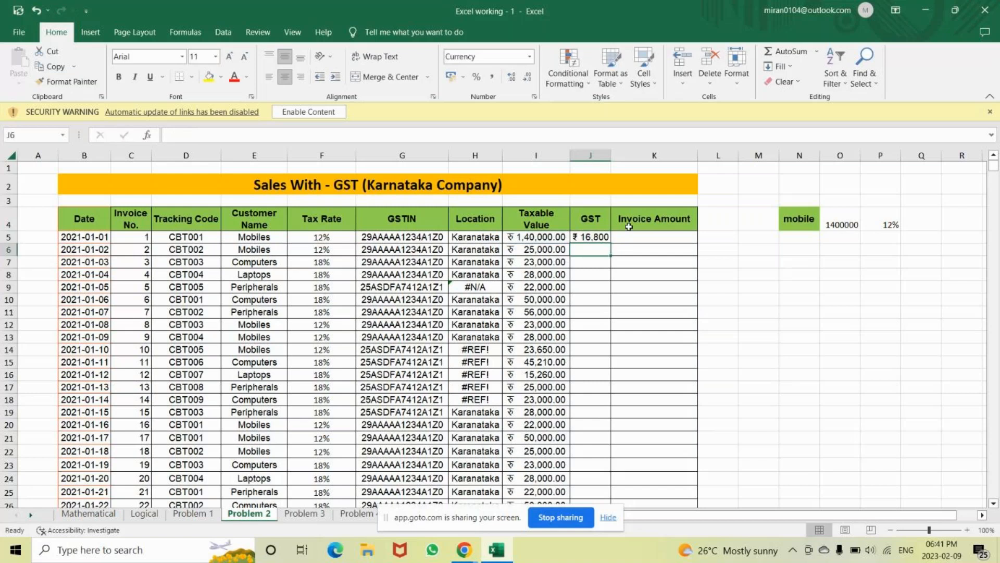
left_click(593, 238)
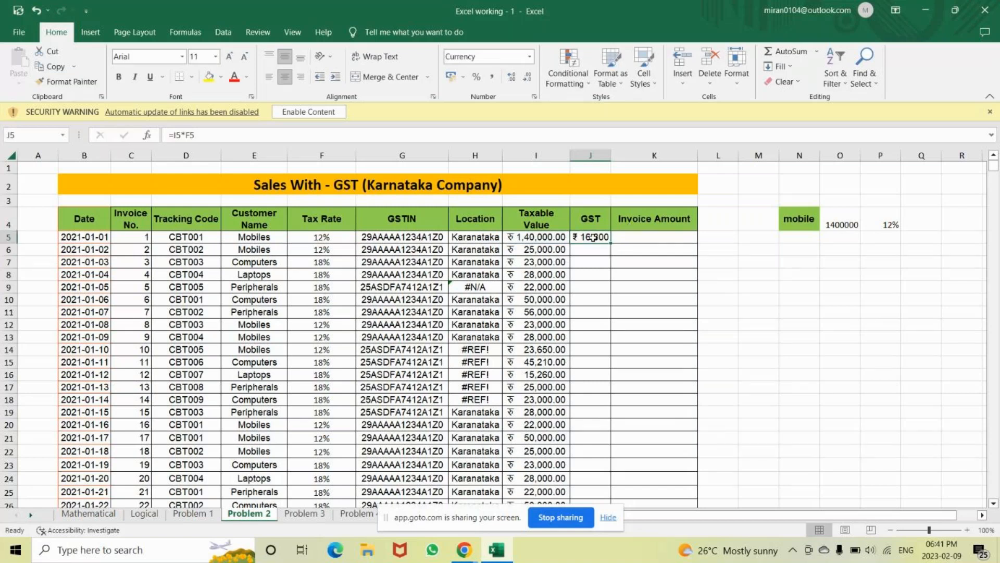
key("Left")
key("Right")
Add 'bill value', 'product cost' and 'GST' labels beside the table
left_click(650, 237)
left_click(793, 262)
type("bill valu")
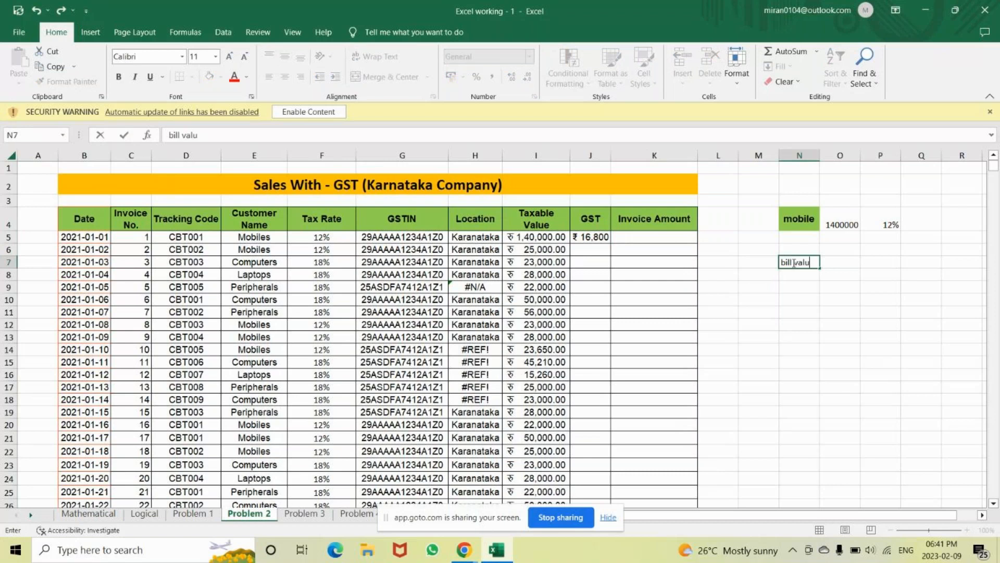
type("e")
key("Tab")
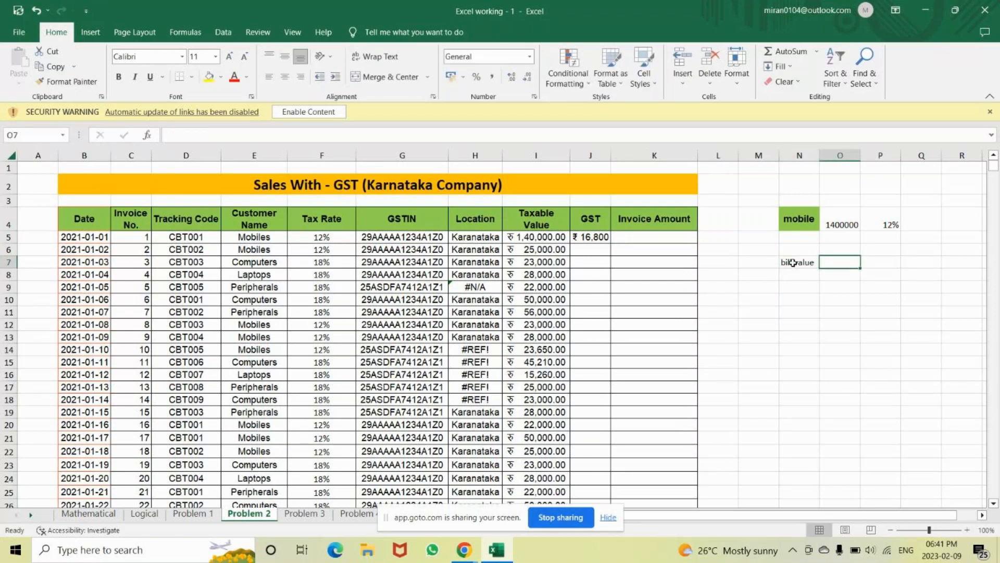
type("product")
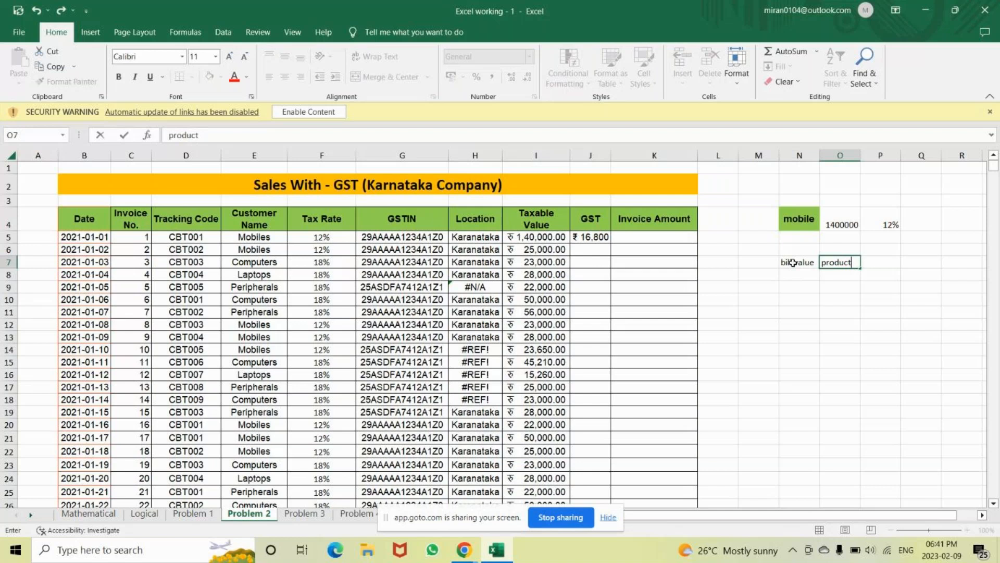
type(" cos")
type("t")
key("Return")
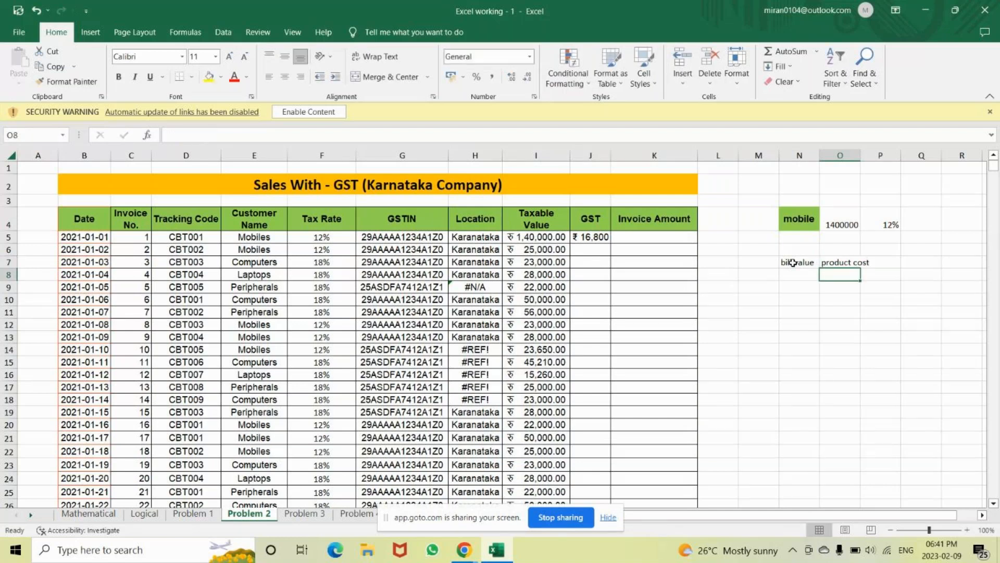
type("GST")
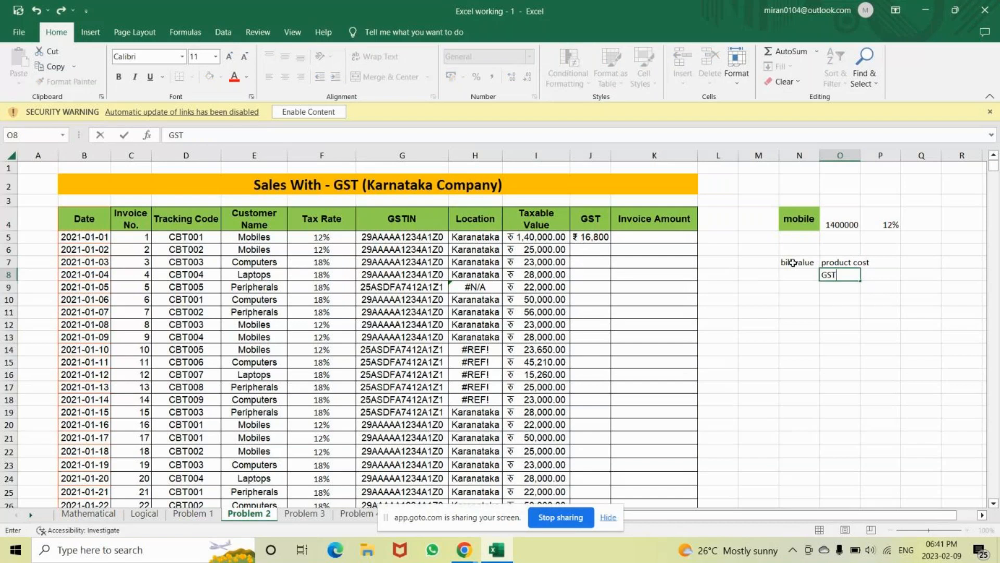
Enter =SUM(I5:J5) in K5 for an invoice amount of ₹1,56,800
left_click(649, 239)
type("=s")
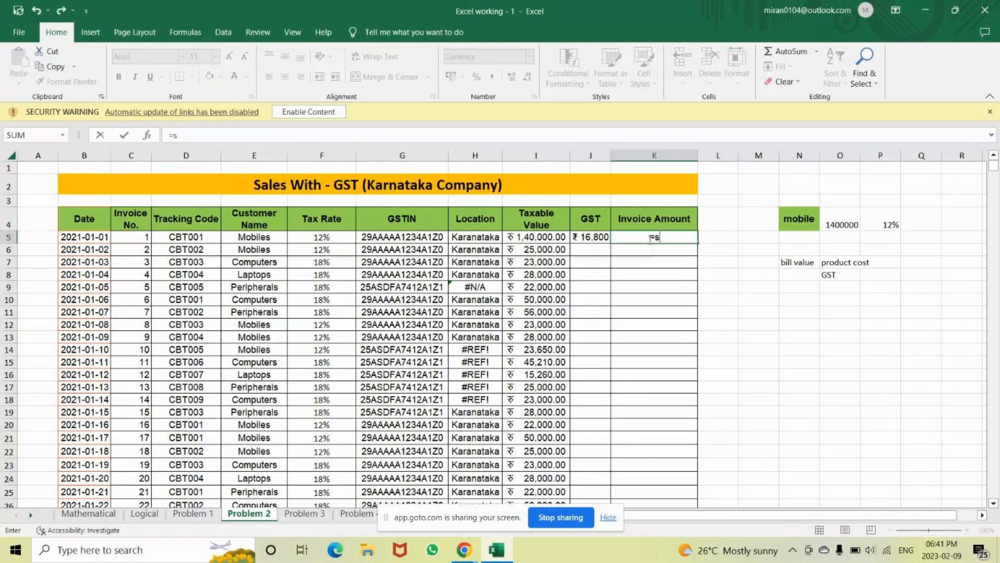
type("um")
key("Tab")
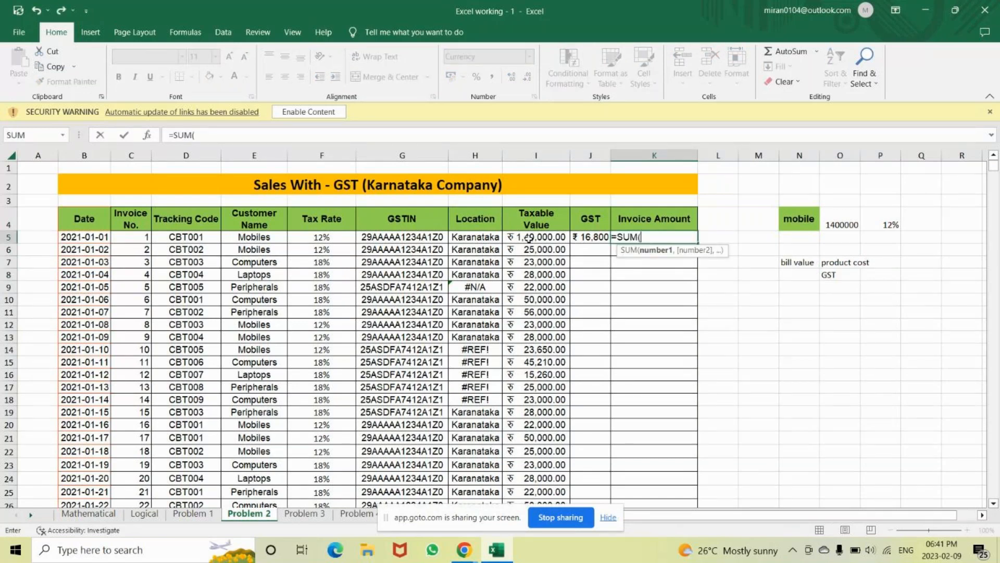
left_click_drag(528, 238, 588, 238)
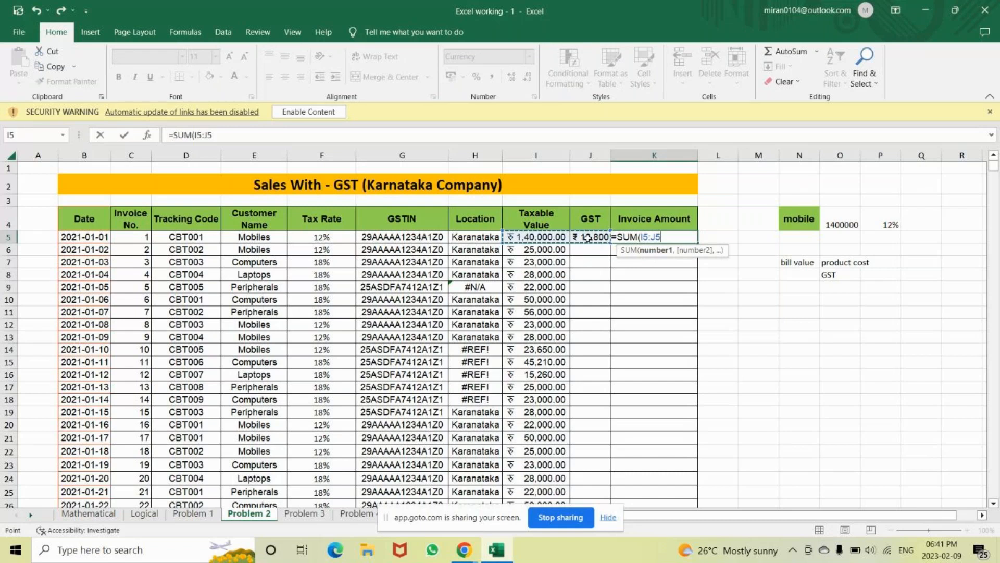
type(")")
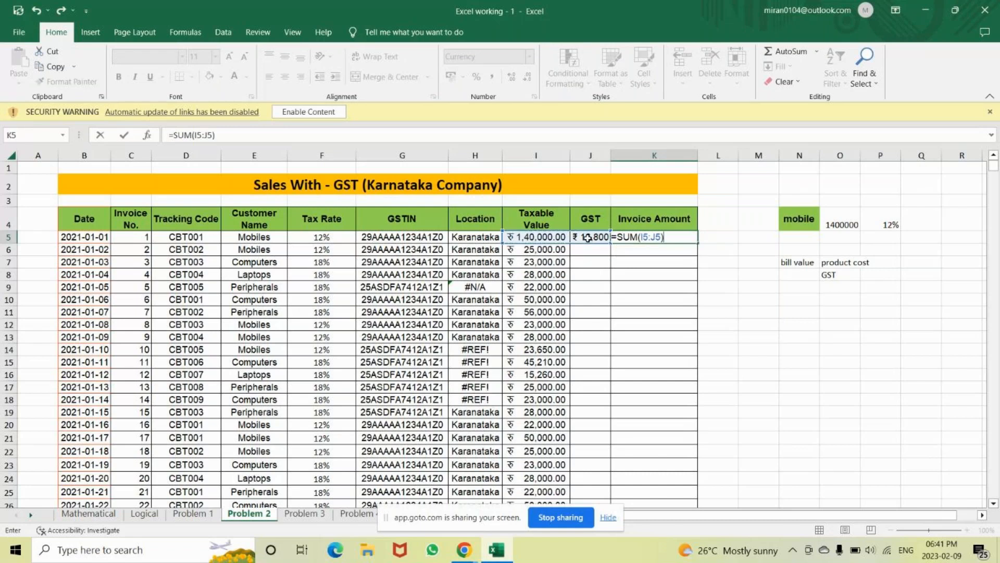
key("Return")
Fill the GST formula down column J and the invoice amount formula down column K
left_click(588, 238)
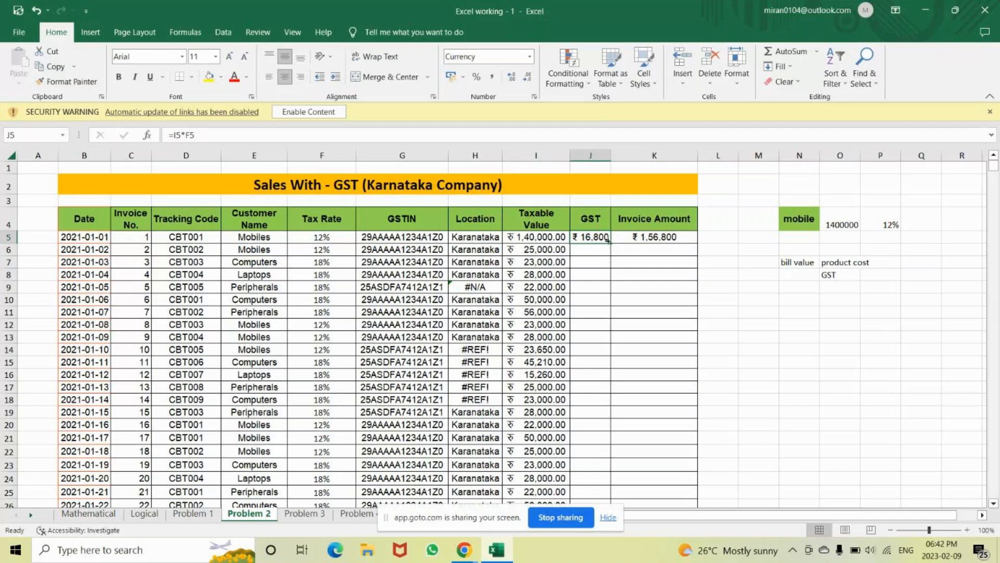
double_click(608, 240)
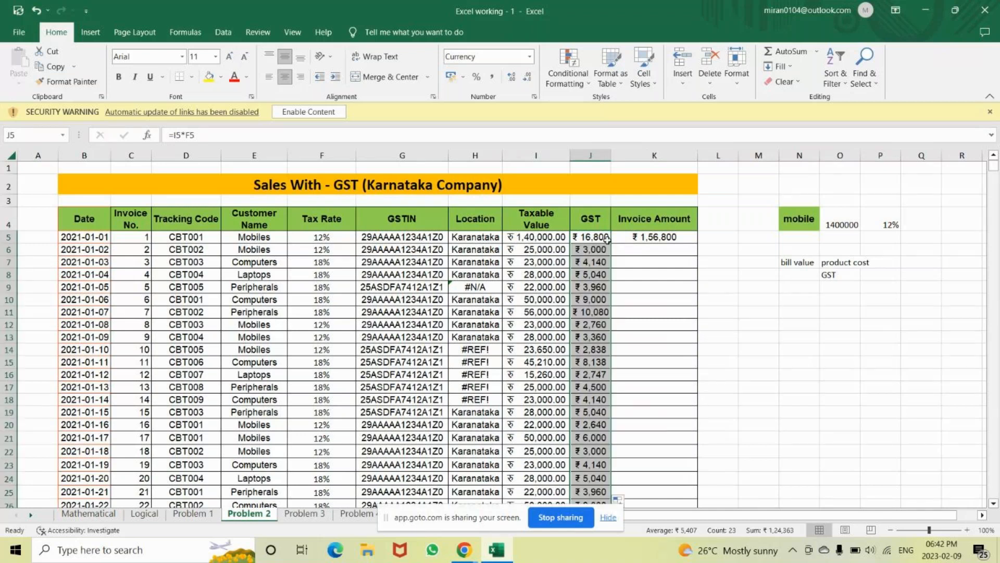
double_click(602, 238)
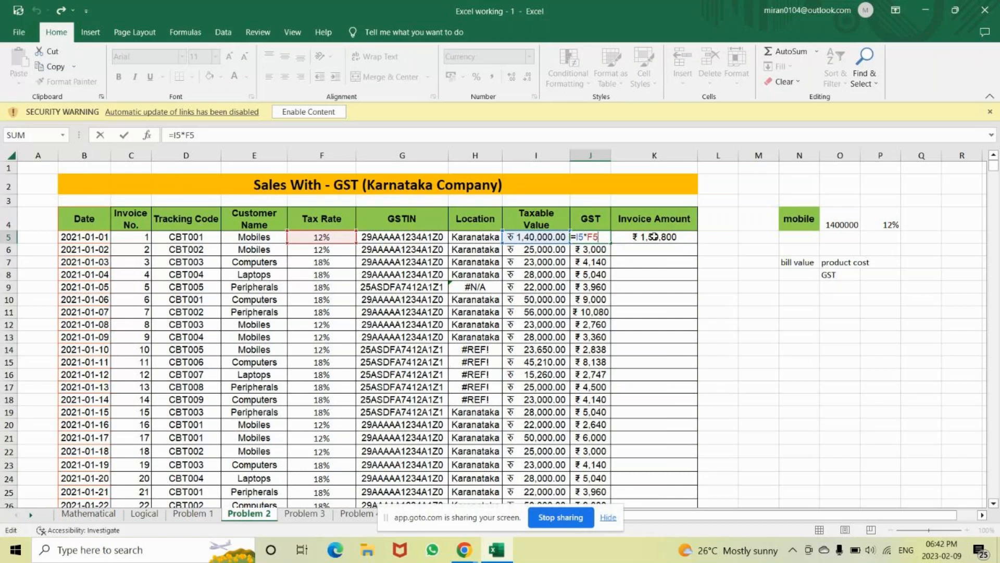
key("Return")
left_click(650, 237)
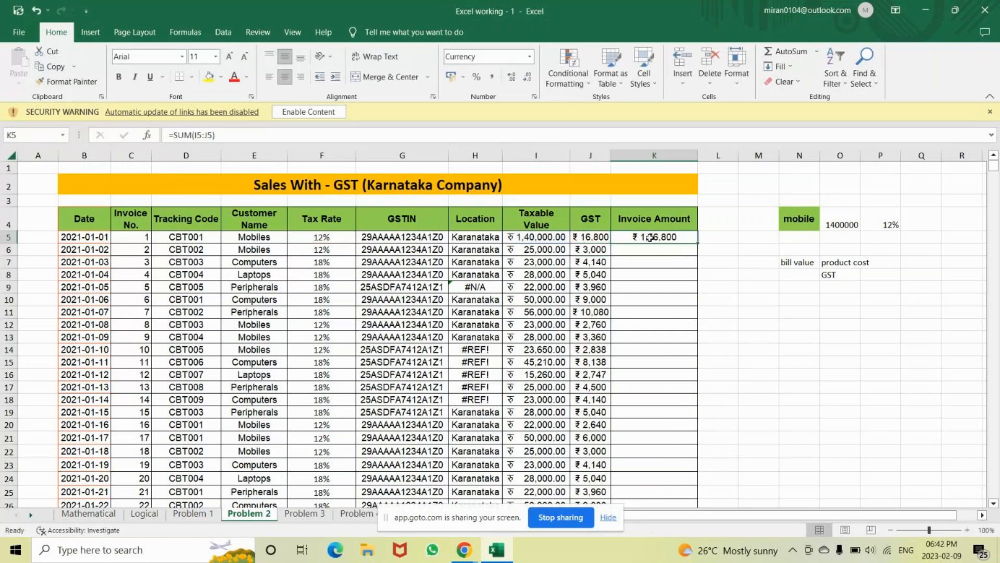
double_click(649, 237)
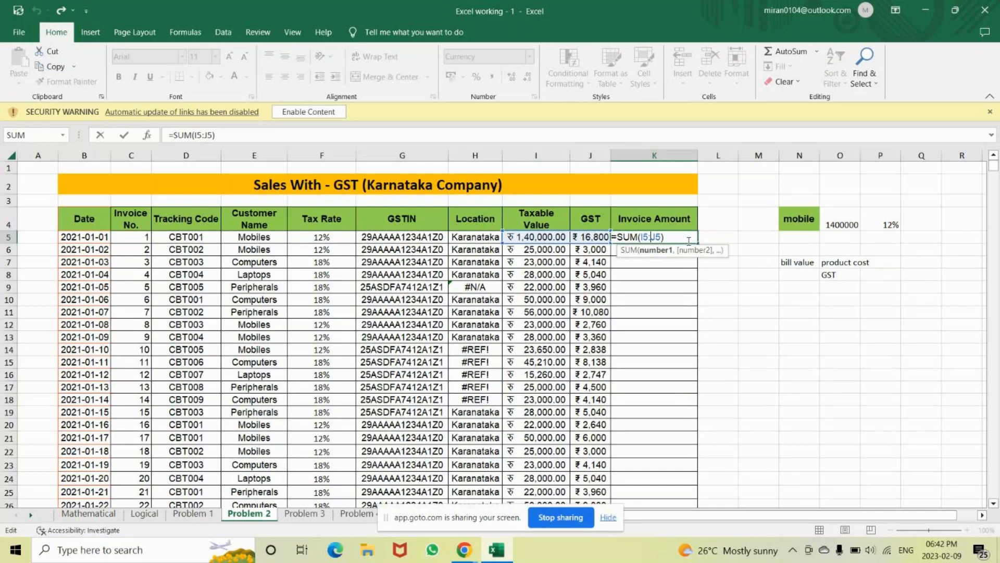
key("ctrl+Return")
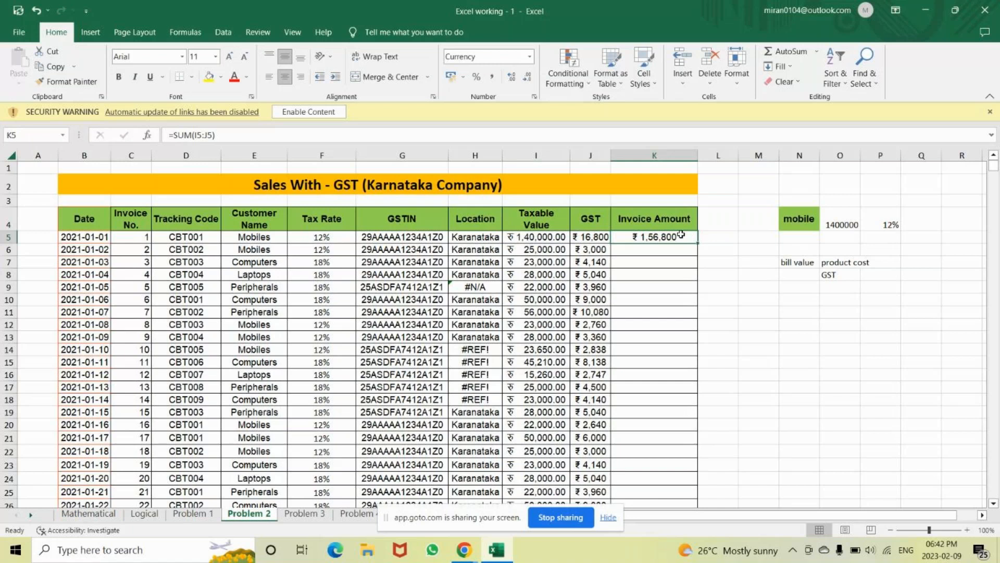
double_click(681, 234)
Go to the Problem 3 Stock Report table and check Monitor's unit count in C6
left_click(304, 514)
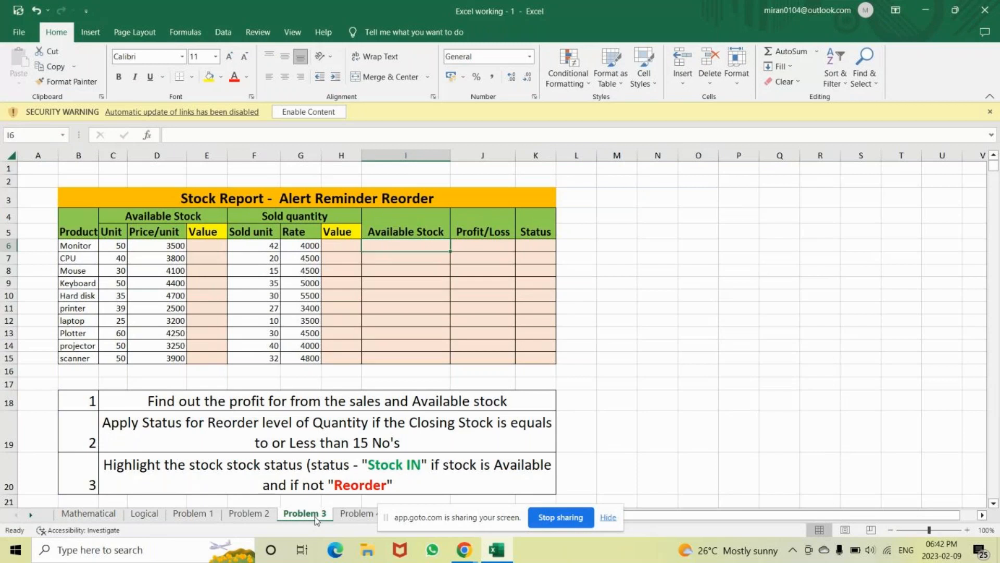
left_click(138, 514)
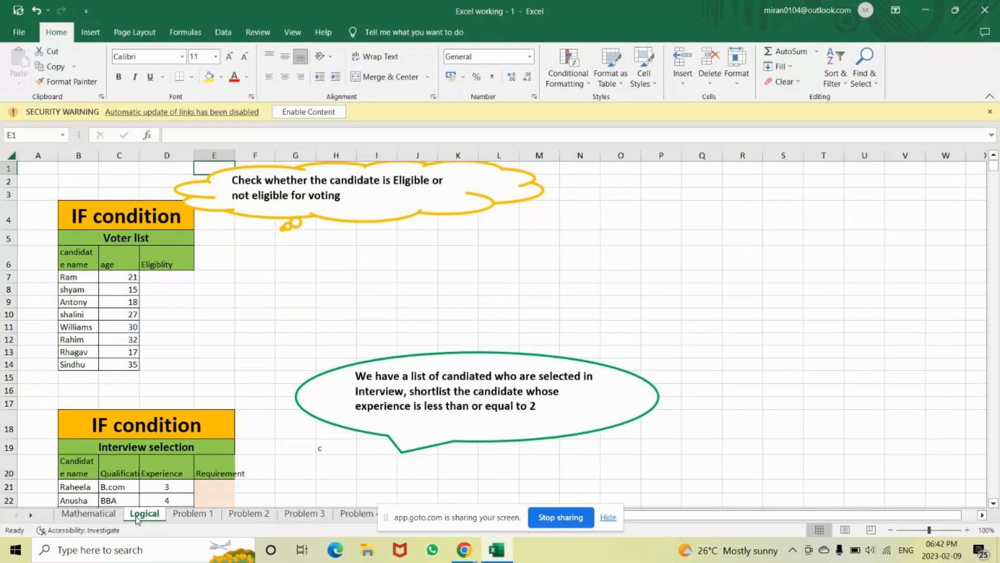
left_click(305, 514)
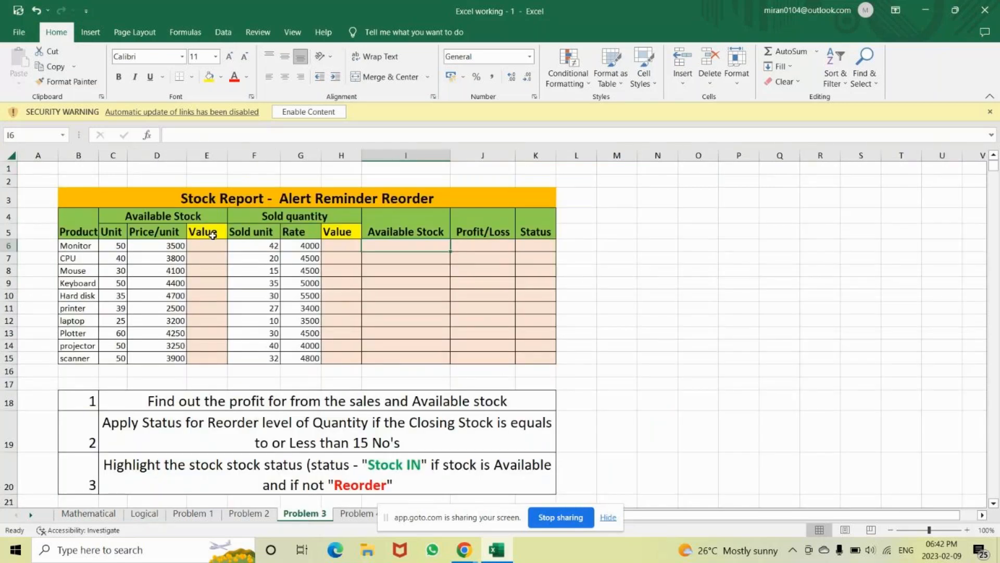
left_click(110, 246)
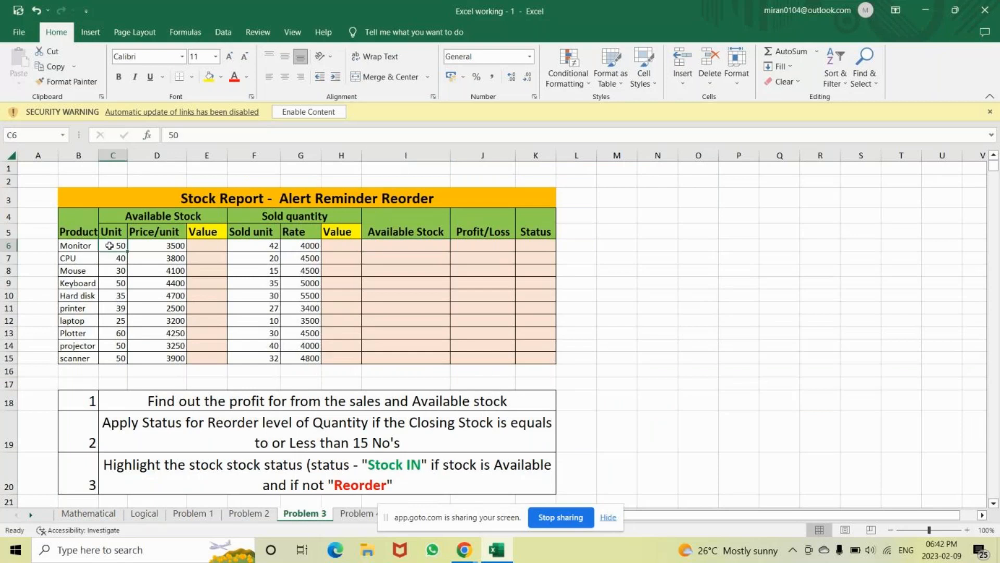
Enter =PRODUCT(C6:D6) in E6 (175000) and fill it down to E15
key("Left")
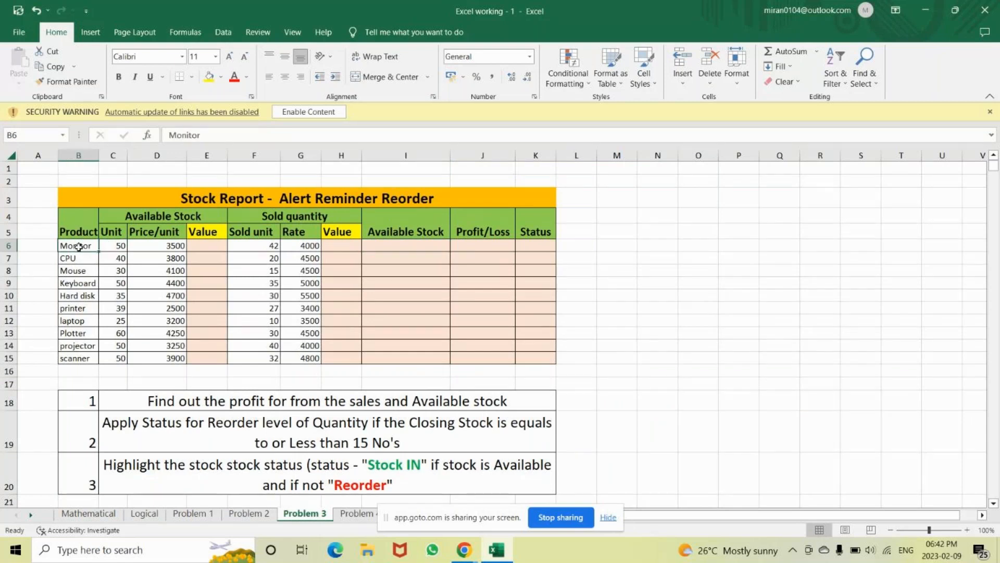
left_click(108, 247)
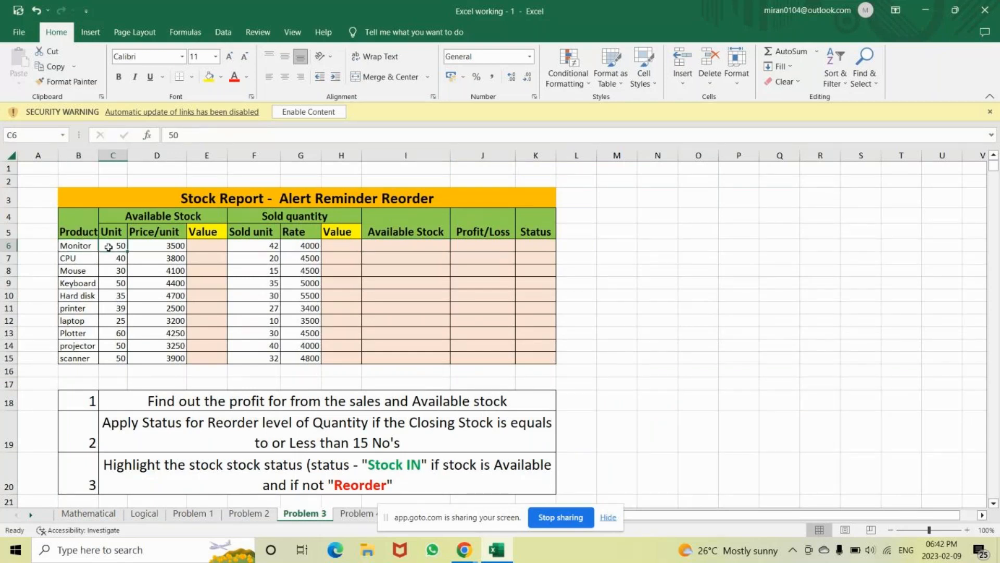
left_click(153, 244)
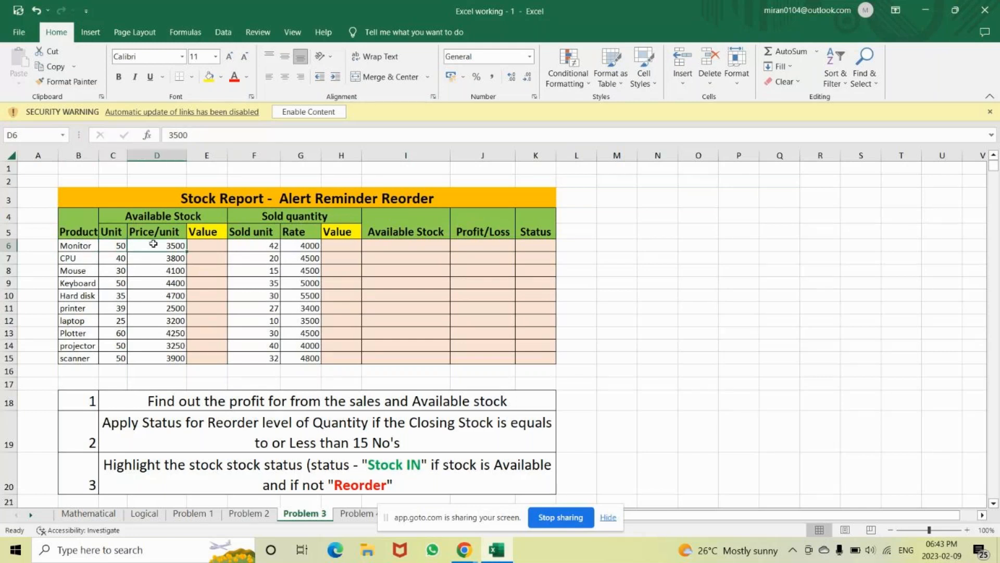
left_click(212, 246)
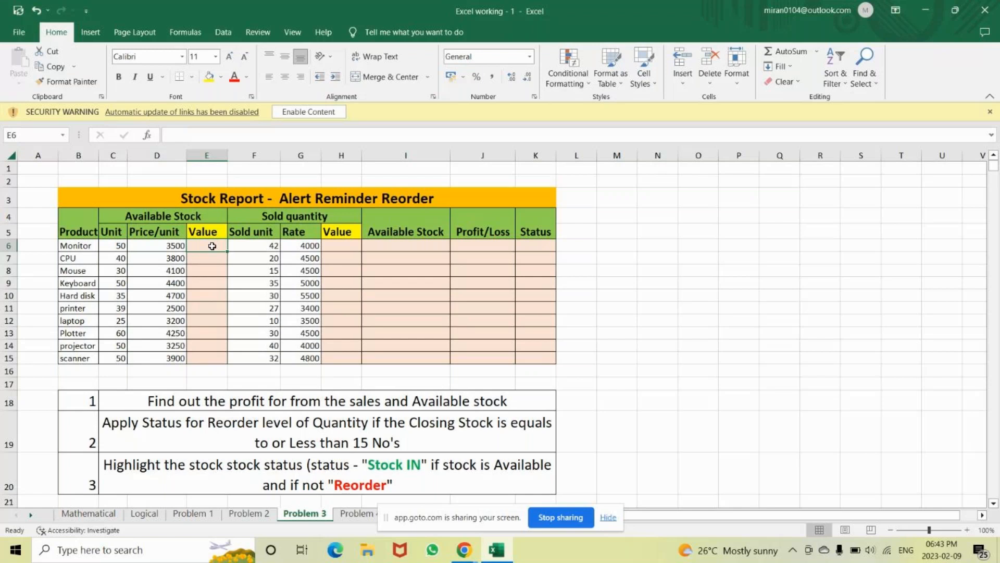
type("=prod")
key("Tab")
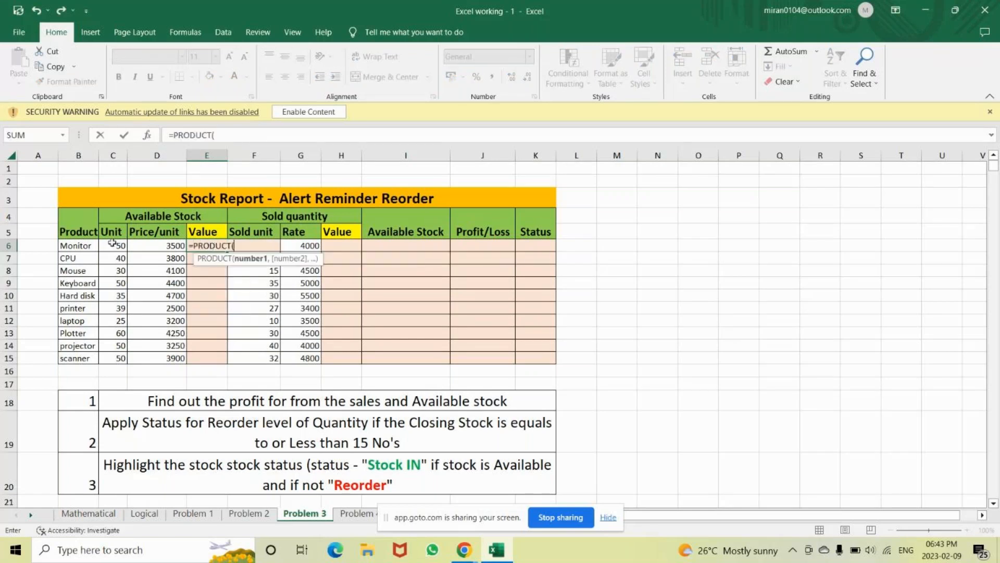
left_click_drag(112, 244, 172, 241)
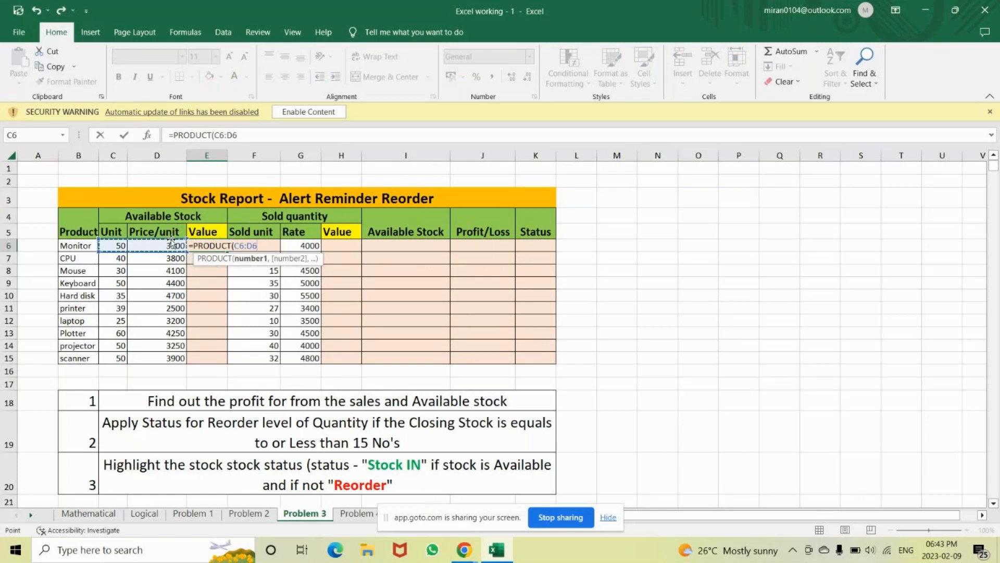
key("Return")
left_click(214, 247)
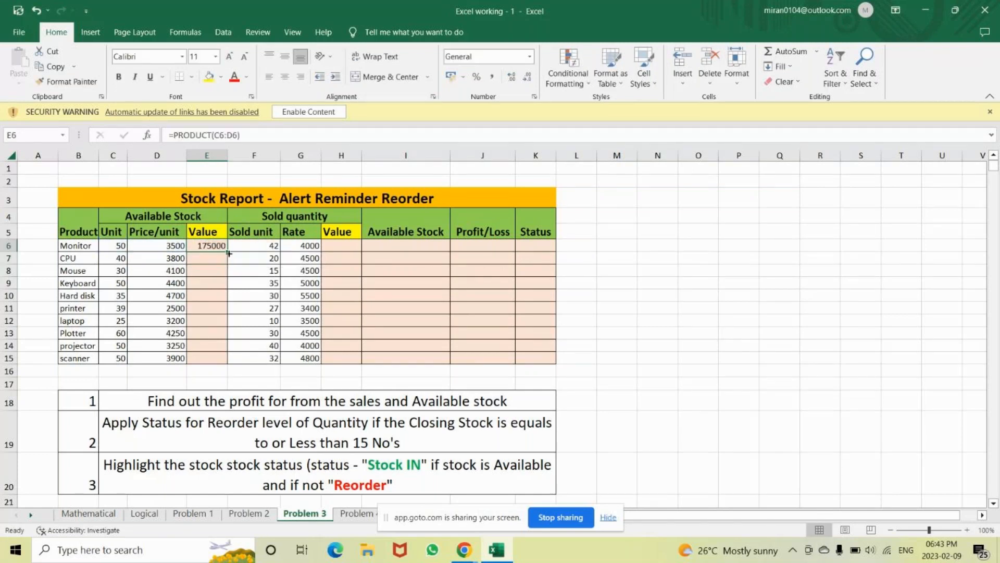
double_click(229, 254)
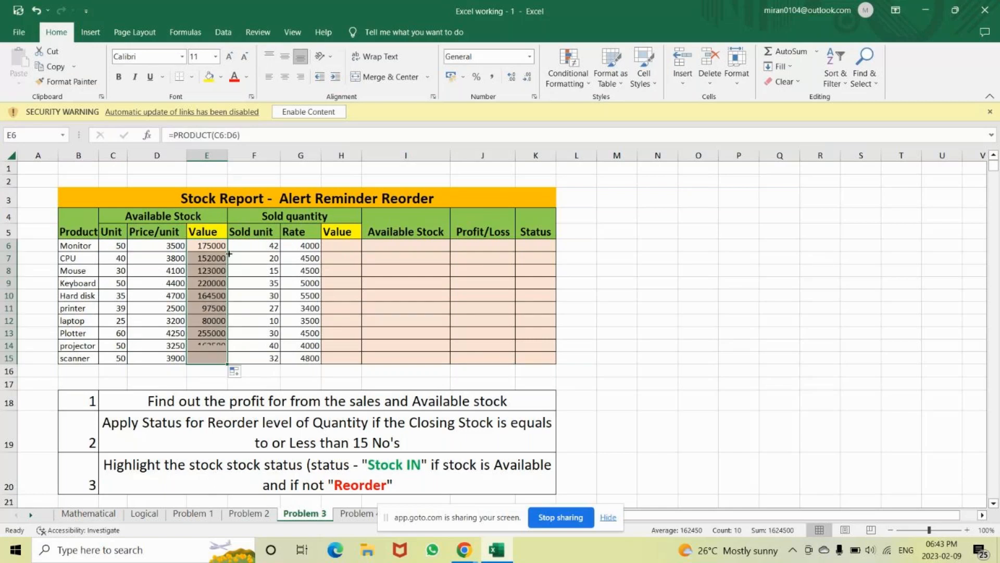
left_click(344, 251)
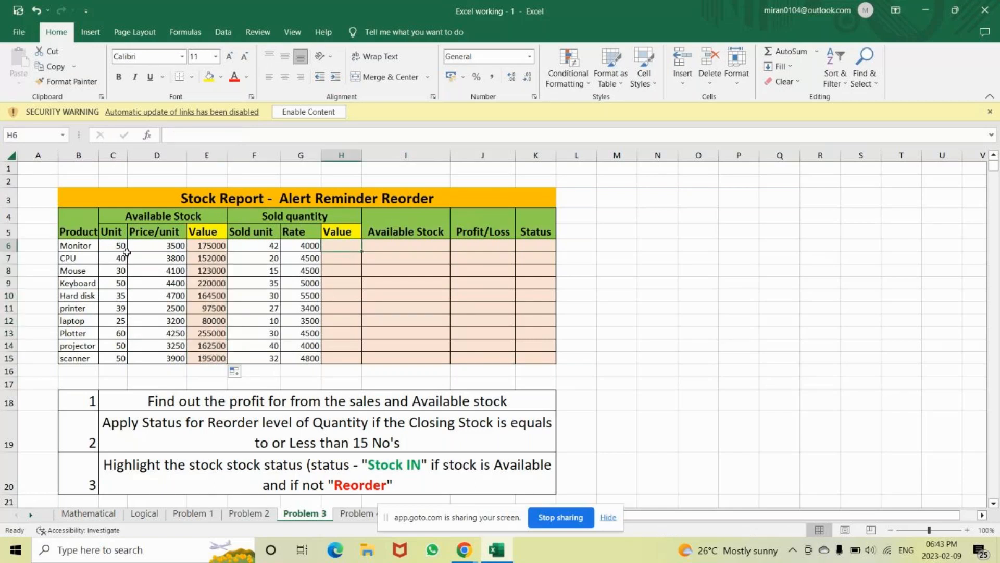
Check Monitor's sold units and rate in F6:G6, then begin a formula with '=' in H6
left_click(260, 248)
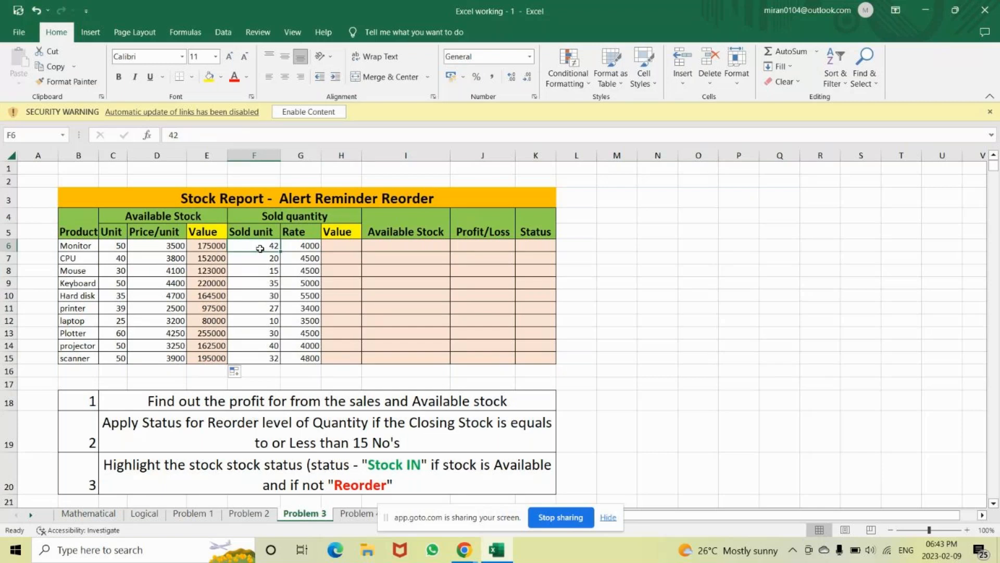
left_click(312, 248)
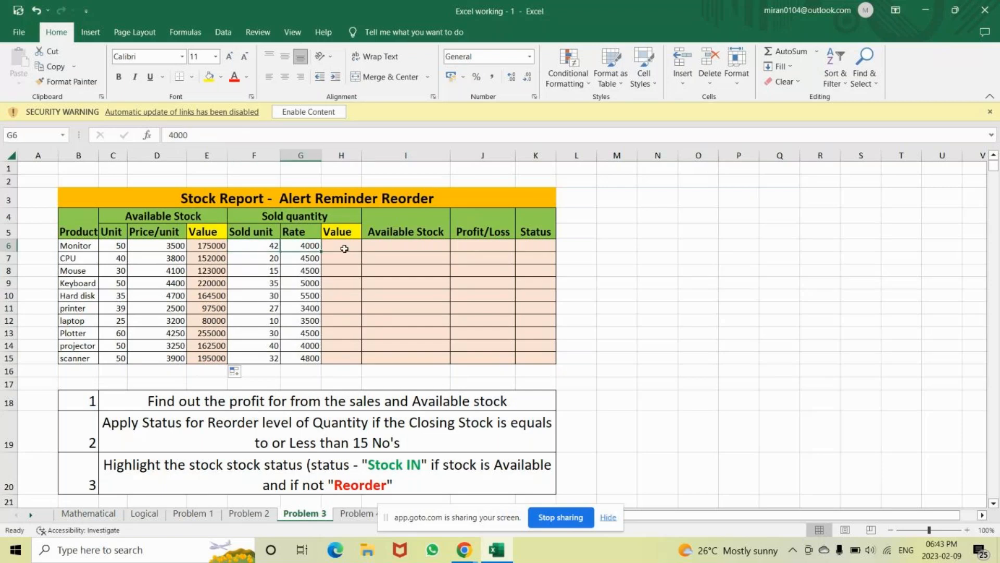
left_click(345, 248)
type("=")
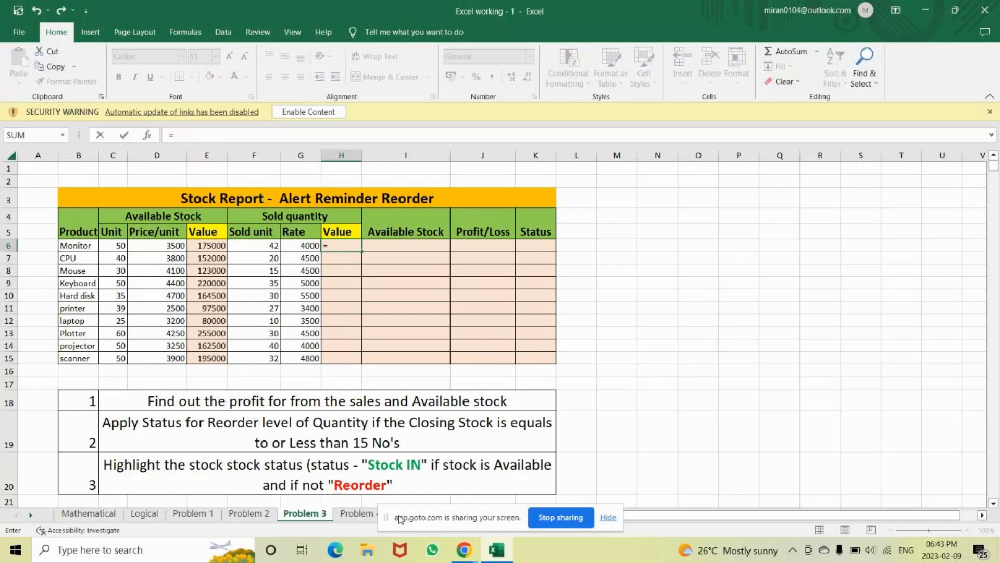
mouse_move(464, 549)
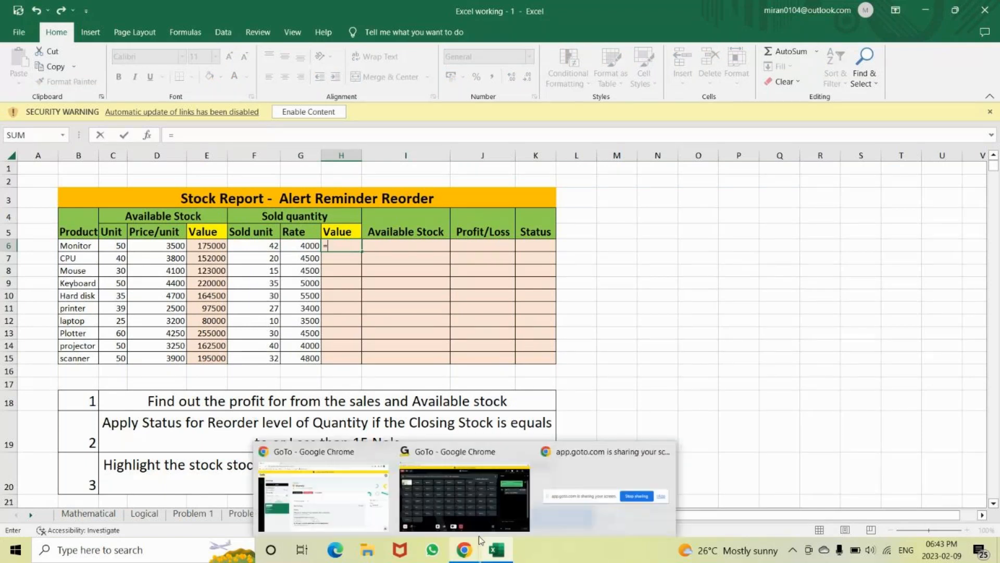
mouse_move(516, 505)
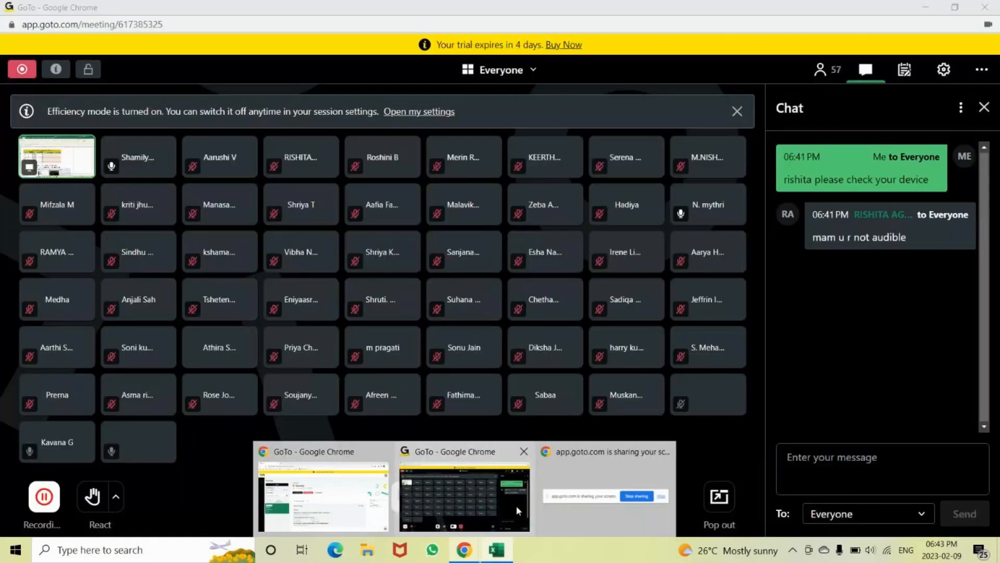
left_click(490, 525)
mouse_move(495, 551)
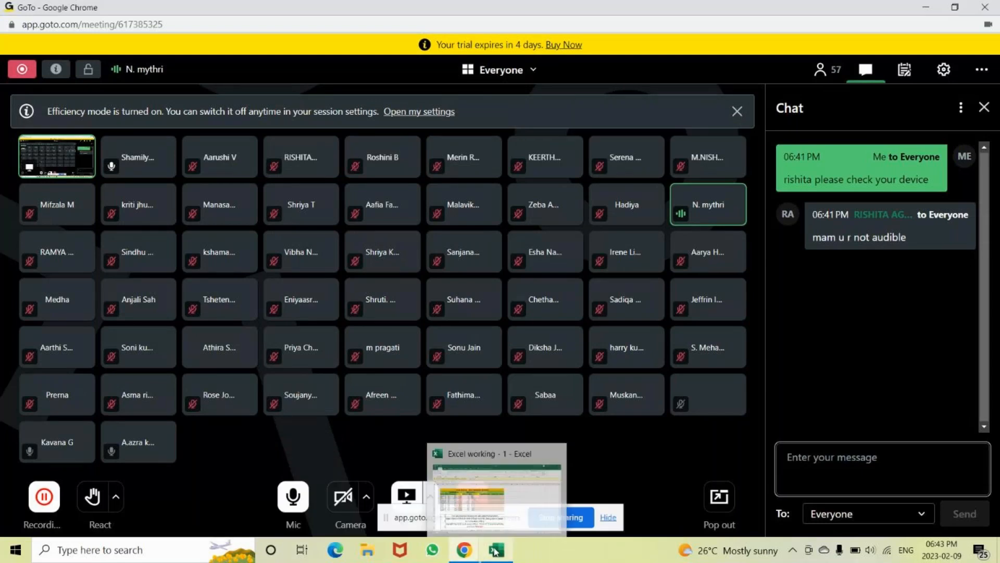
left_click(529, 507)
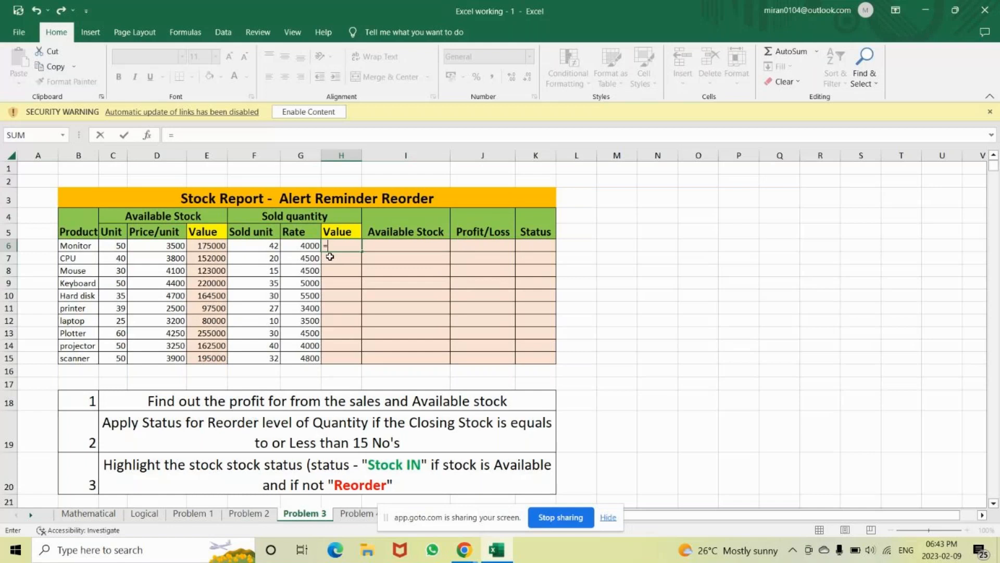
type("prod")
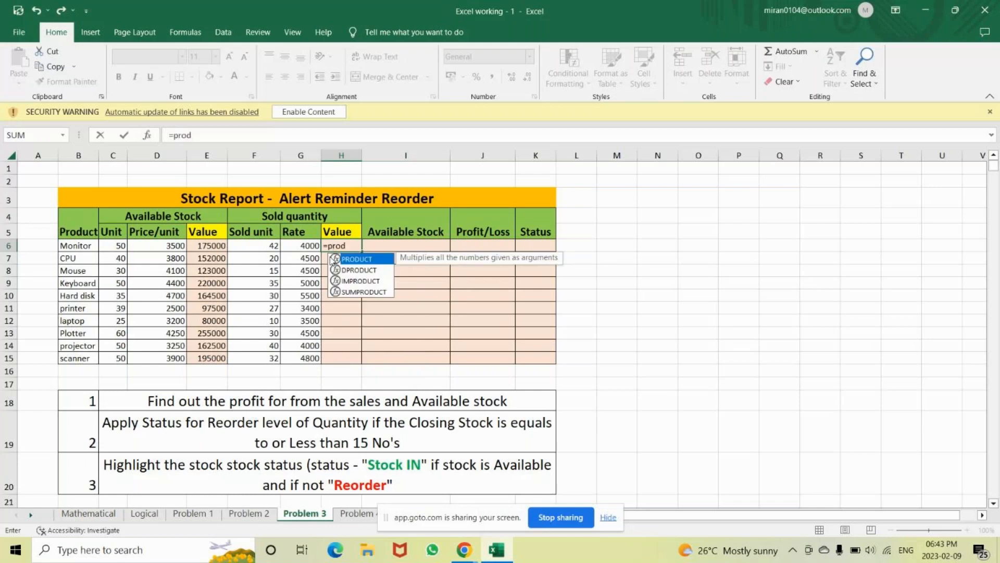
key("Tab")
left_click_drag(274, 246, 324, 246)
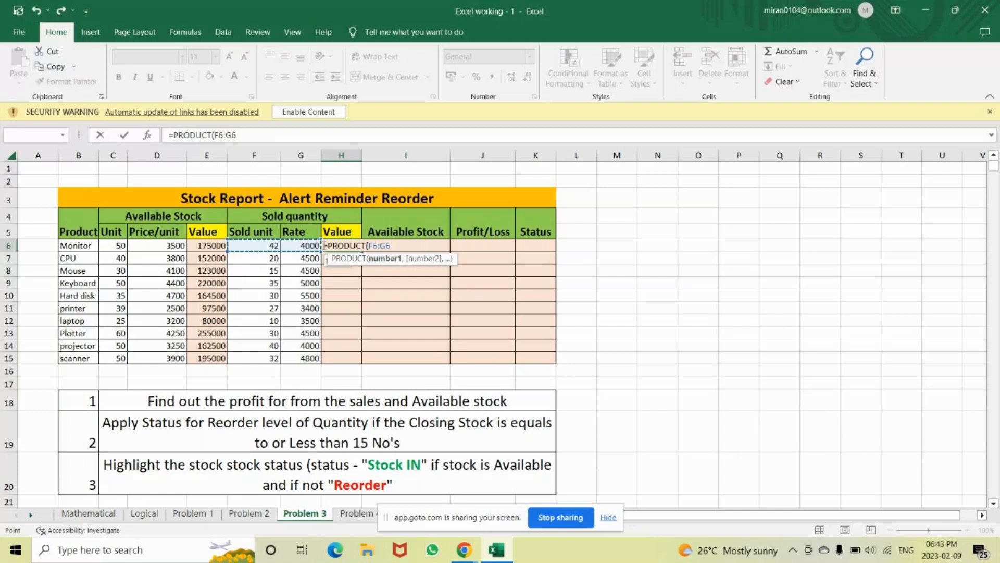
type(")")
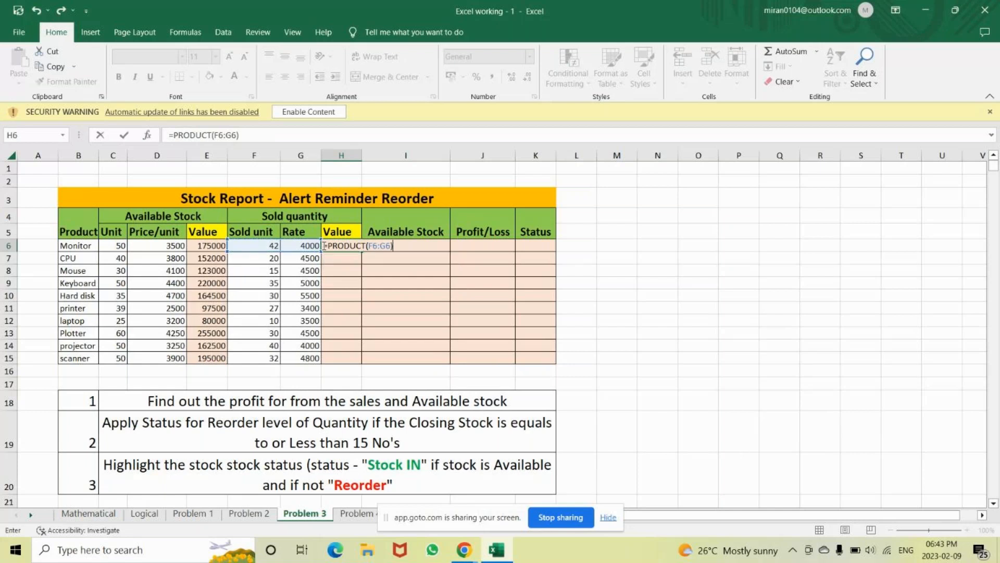
key("Return")
left_click(346, 248)
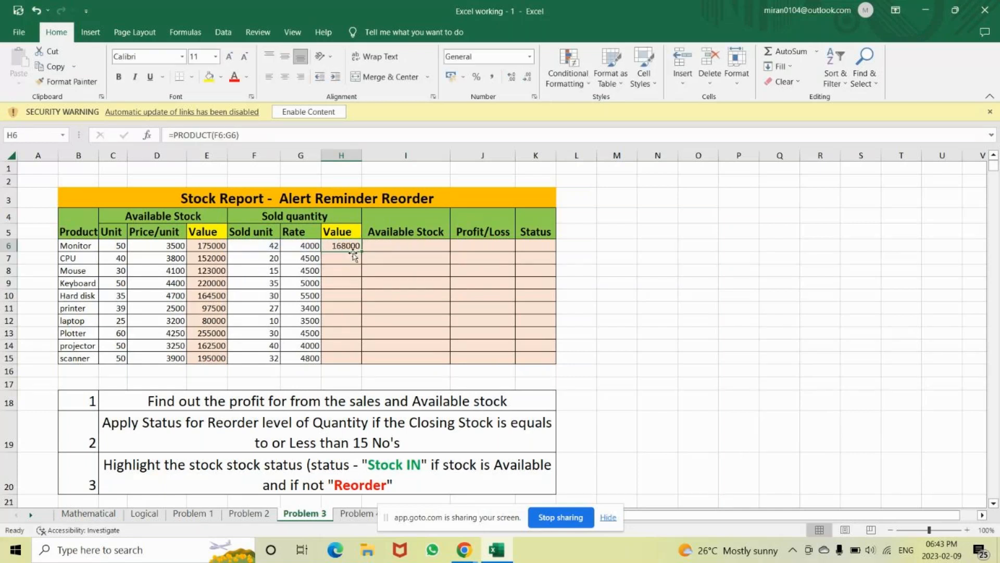
double_click(362, 251)
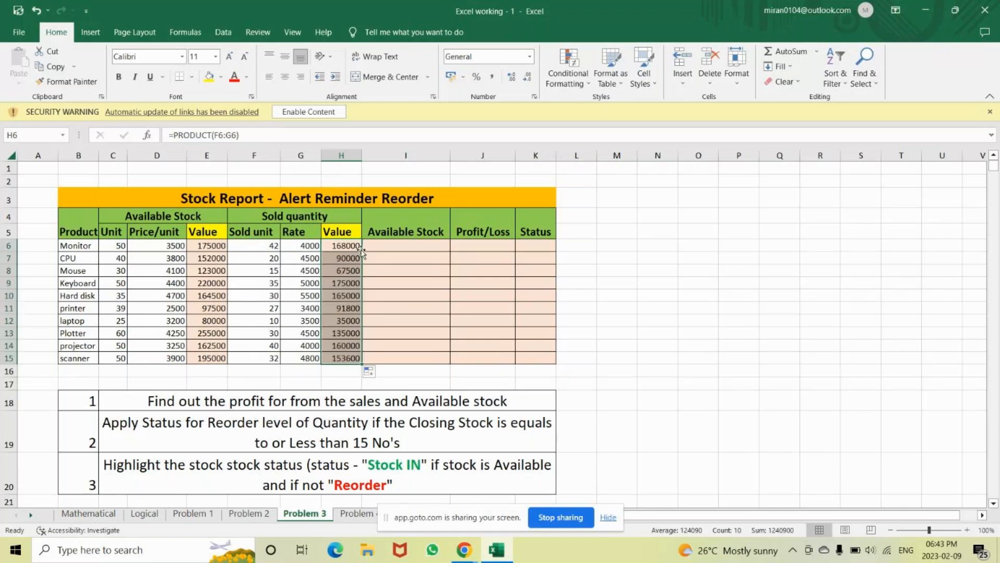
left_click(340, 400)
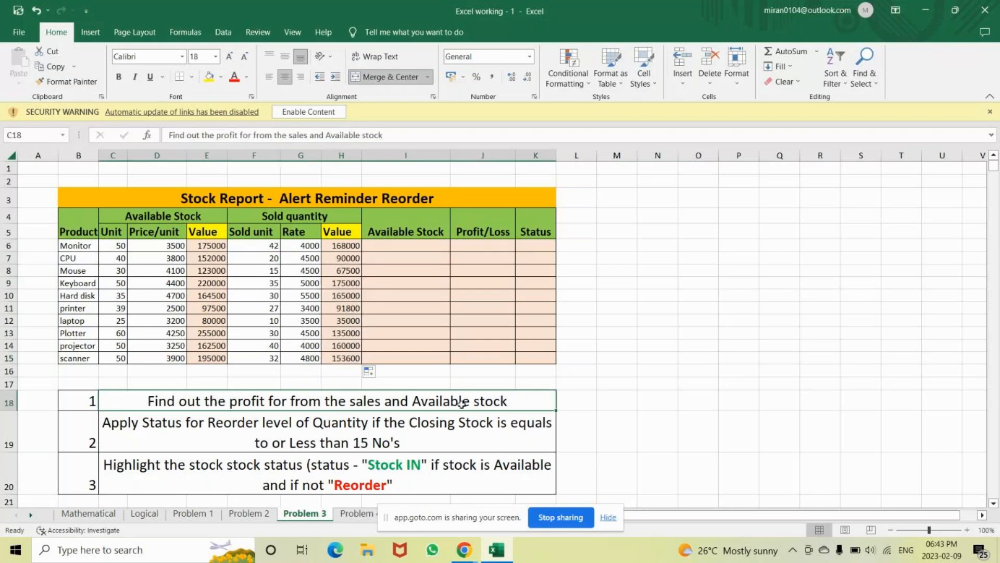
Enter =C6-F6 in I6 (8 for Monitor) and fill it down to I15
left_click(452, 247)
left_click(429, 246)
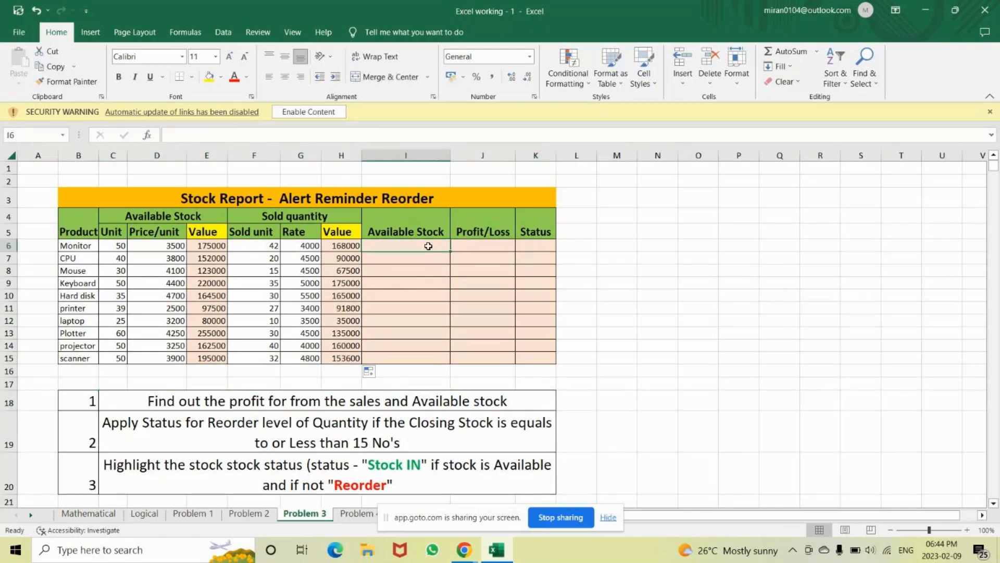
type("=")
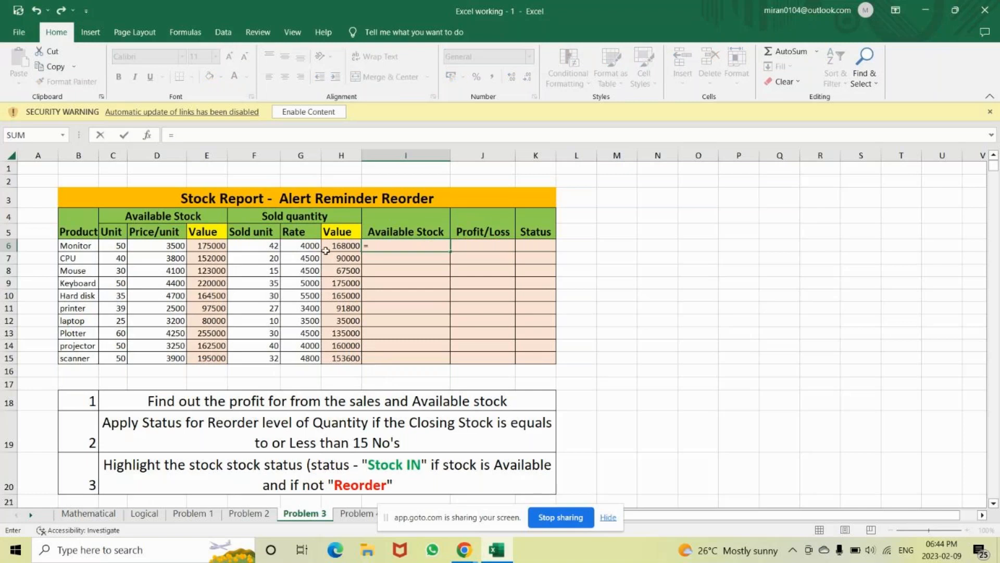
left_click(118, 247)
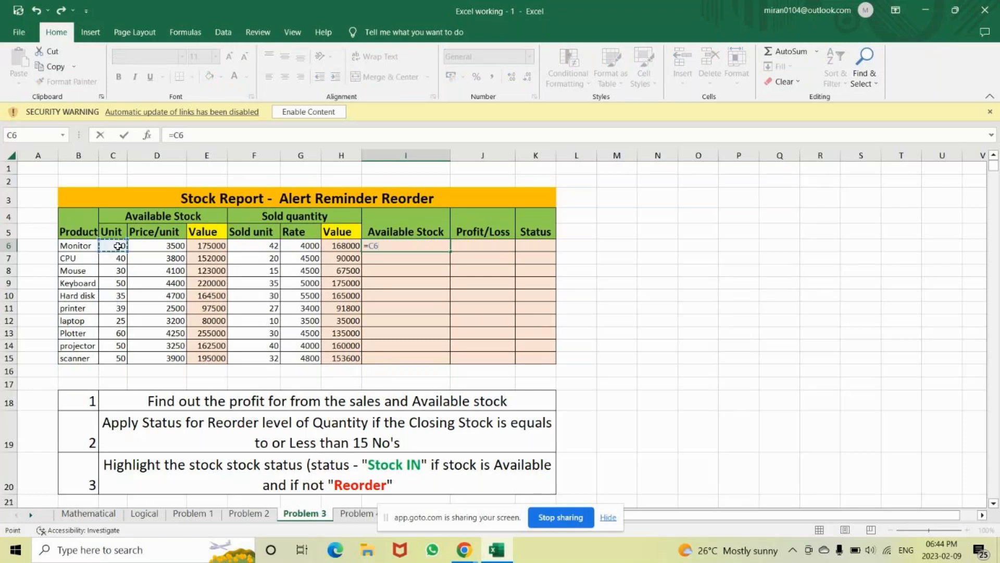
type("-")
left_click(258, 245)
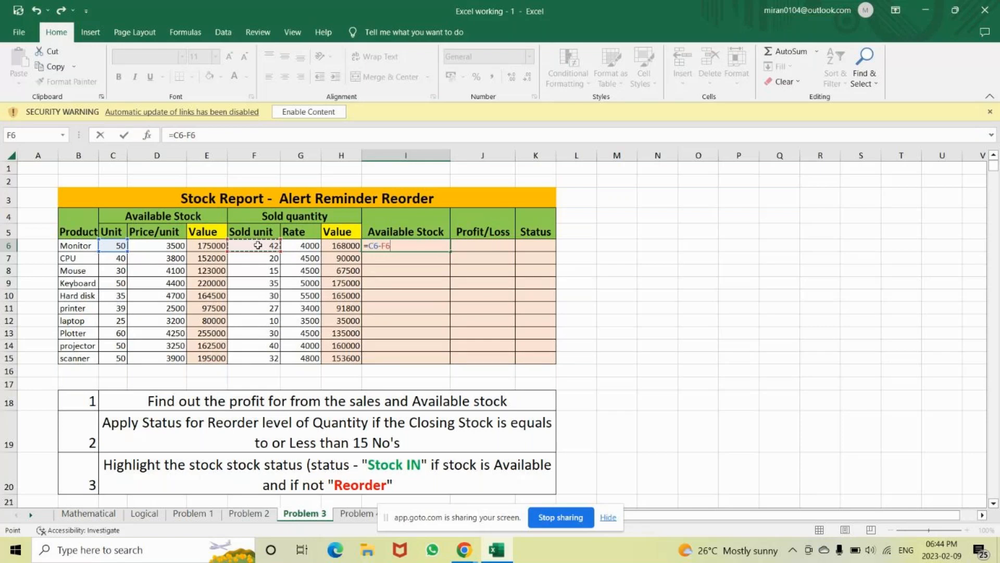
key("Return")
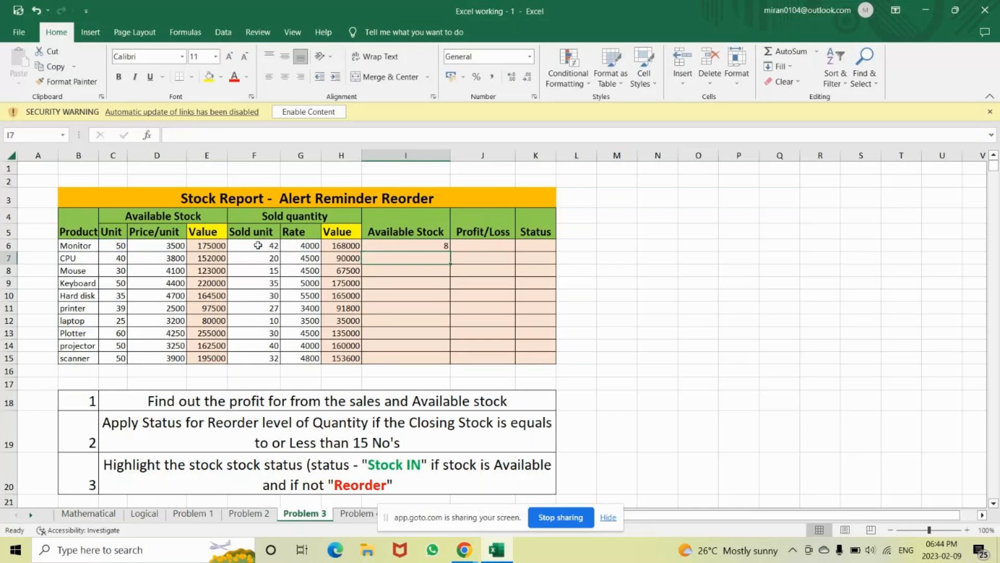
left_click(401, 247)
double_click(450, 251)
left_click(433, 247)
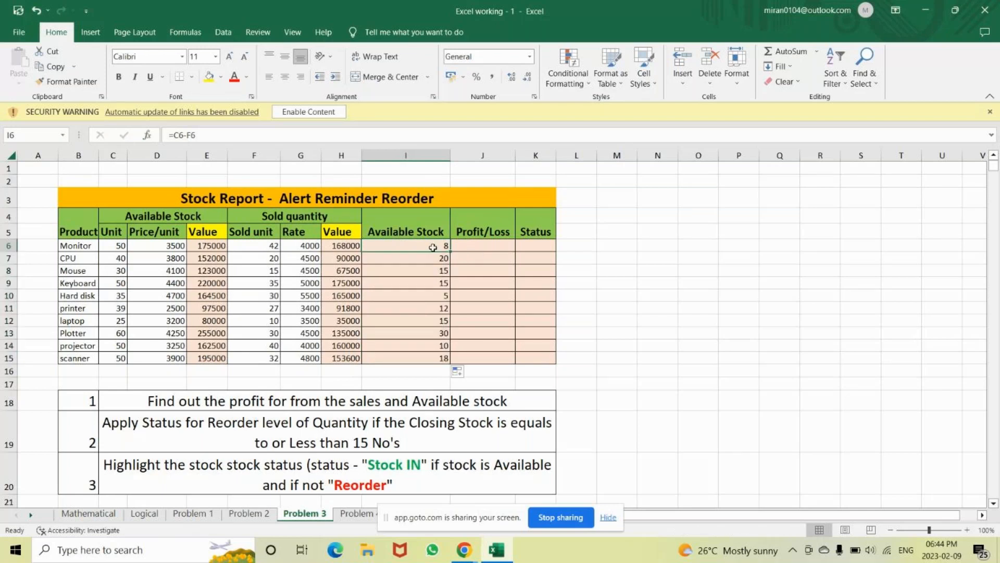
double_click(433, 248)
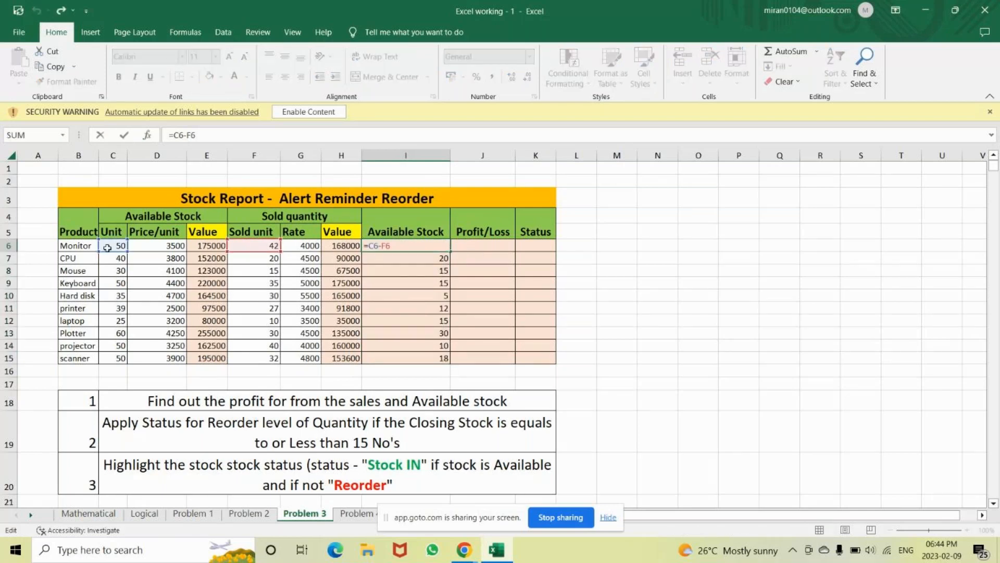
Delete the Available Stock formulas from I6 through I15
key("BackSpace")
key("BackSpace")
key("BackSpace")
key("BackSpace")
key("BackSpace")
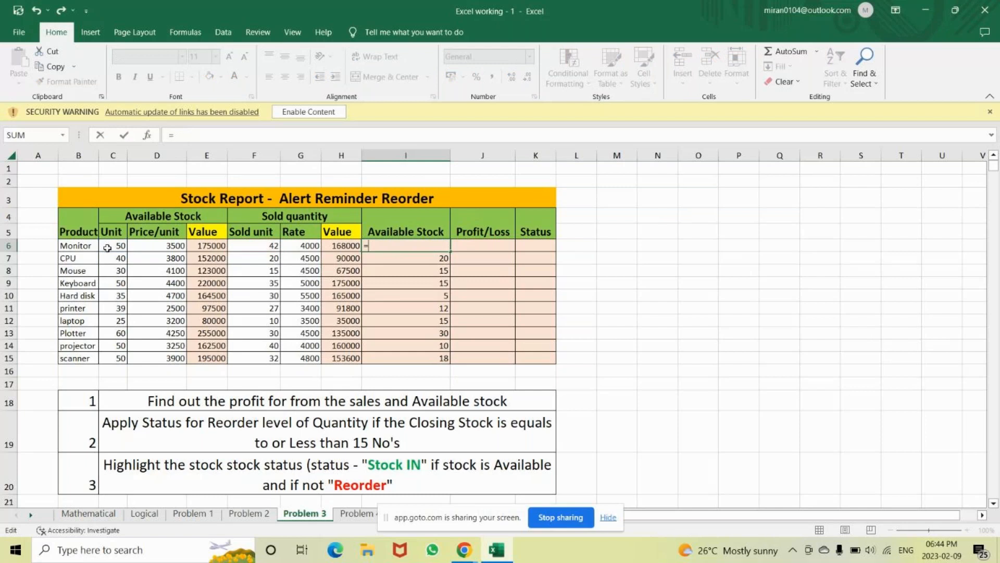
key("BackSpace")
key("Return")
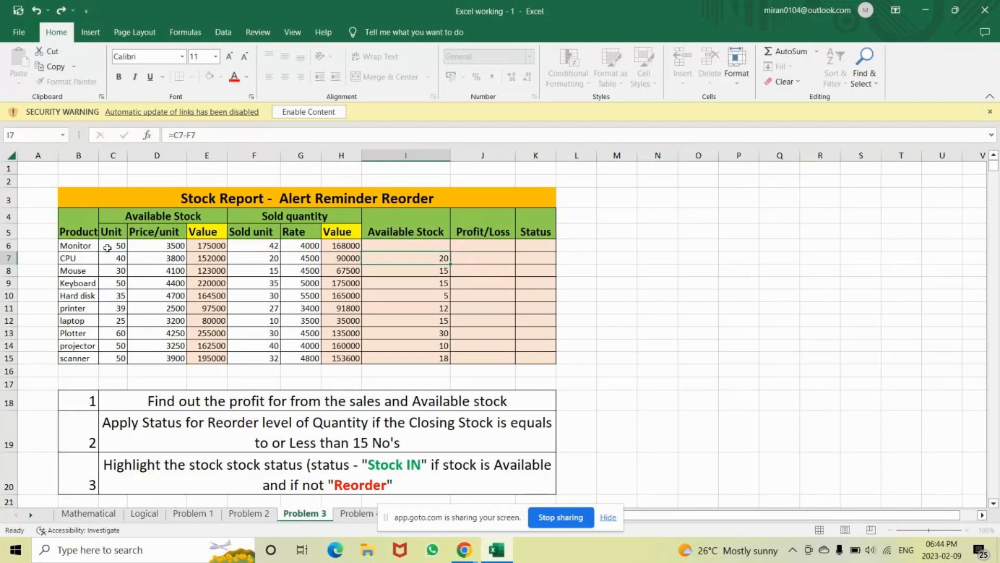
key("BackSpace")
key("Return")
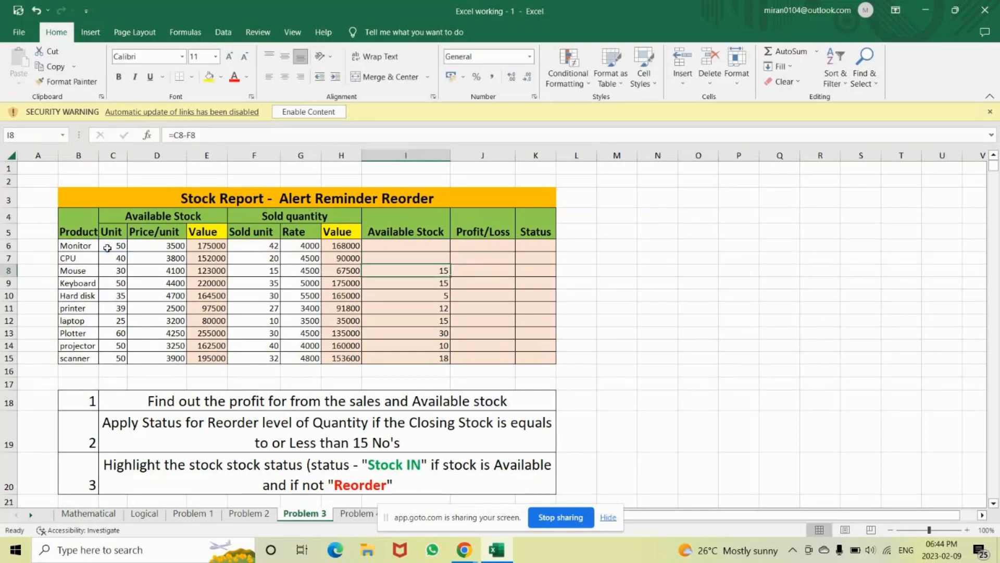
left_click_drag(361, 251, 405, 361)
key("BackSpace")
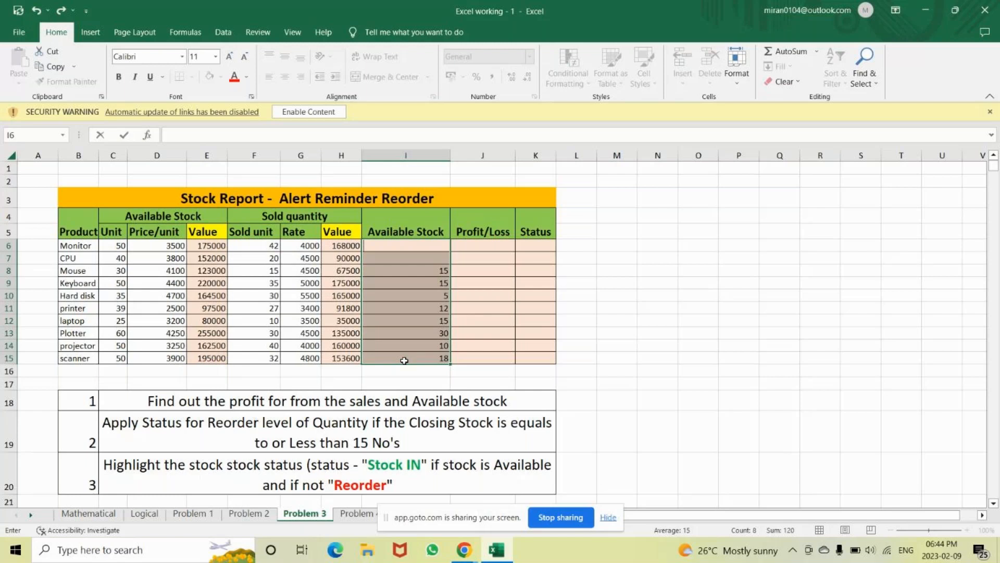
key("Down")
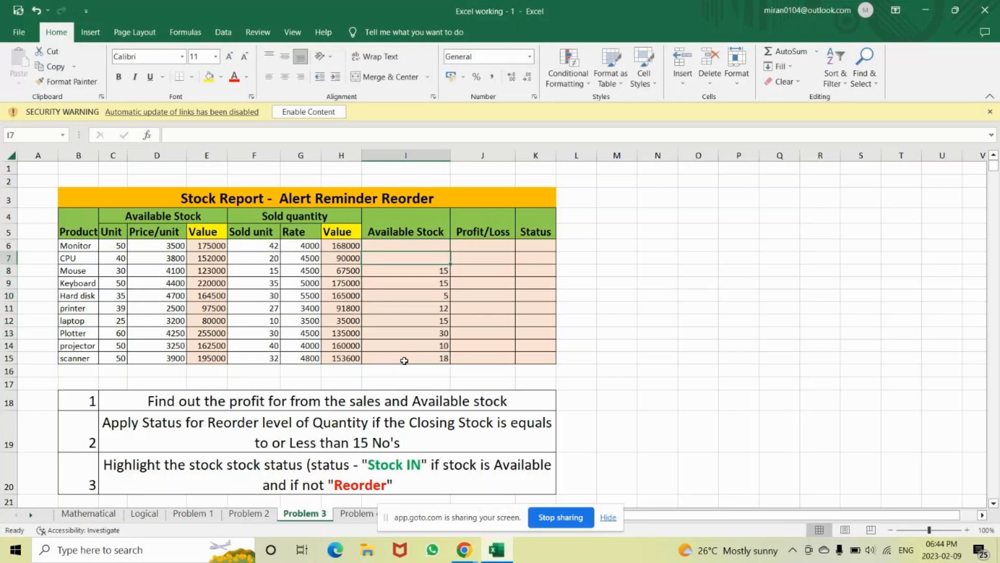
key("shift+Down")
key("shift+Down")
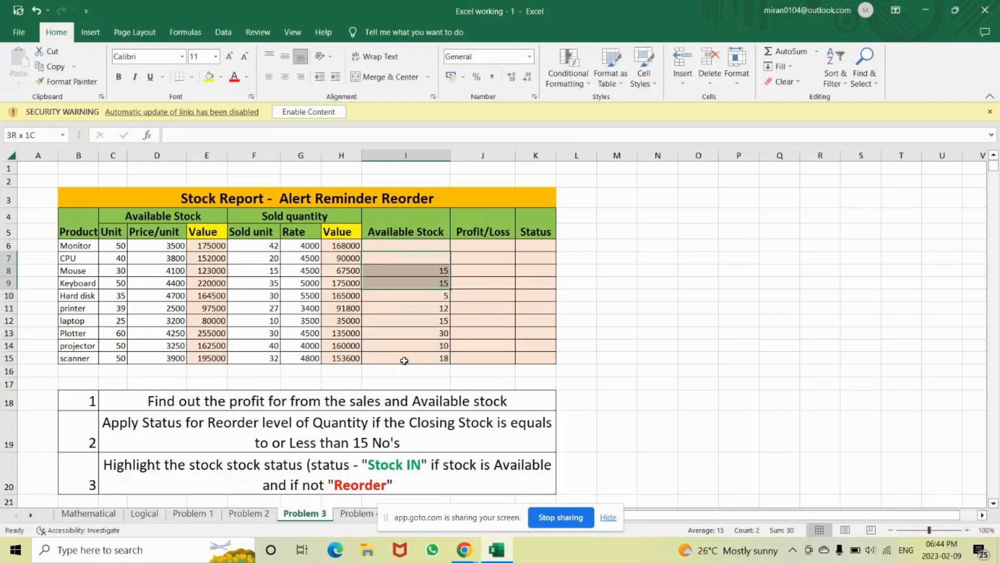
key("shift+Down")
key("shift+Down")
key("shift+Down")
key("shift+Down")
key("shift+Down")
key("shift+Down")
key("Delete")
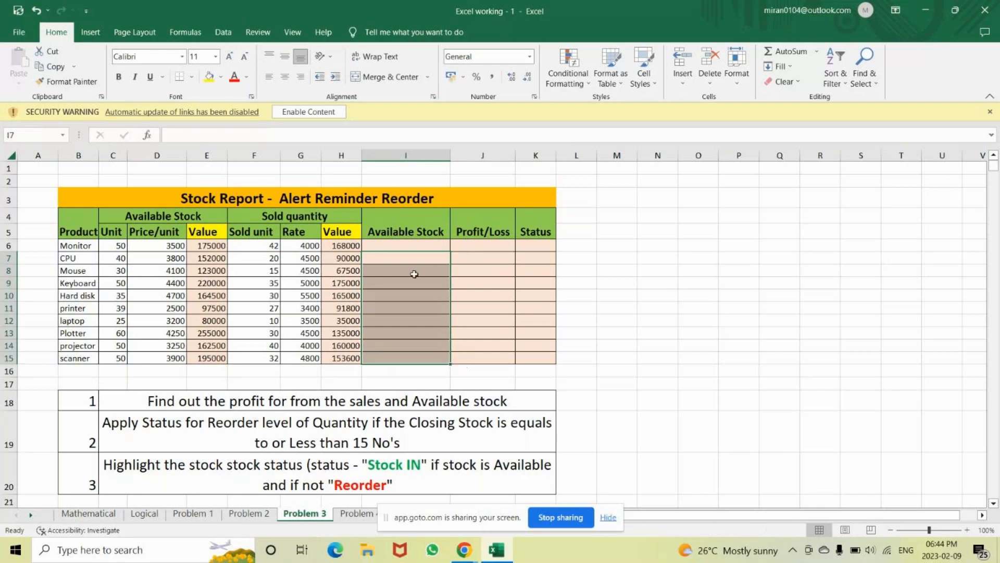
left_click(399, 244)
Rebuild =C6-F6 in I6, giving Monitor's available stock of 8
type("=")
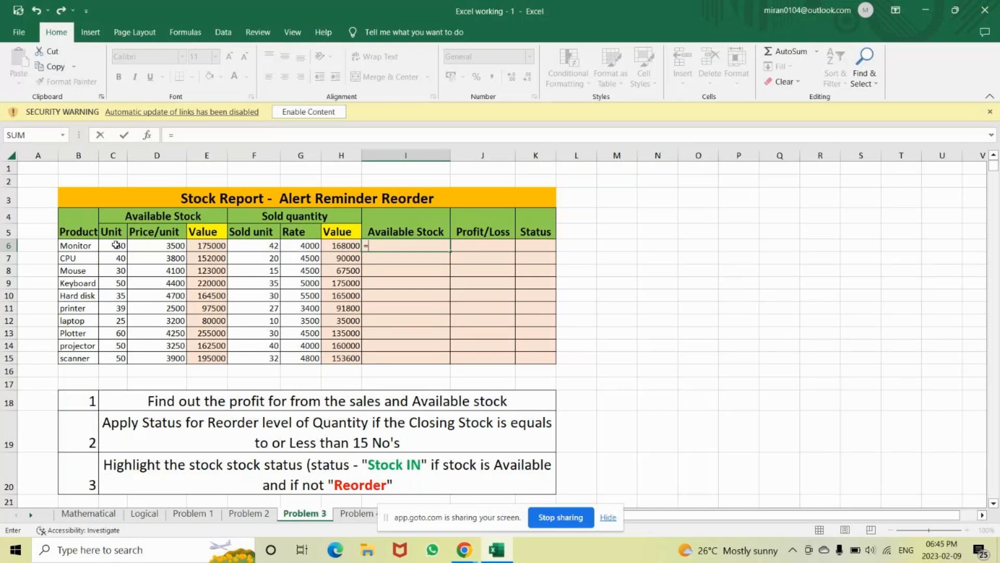
left_click(115, 244)
type("-")
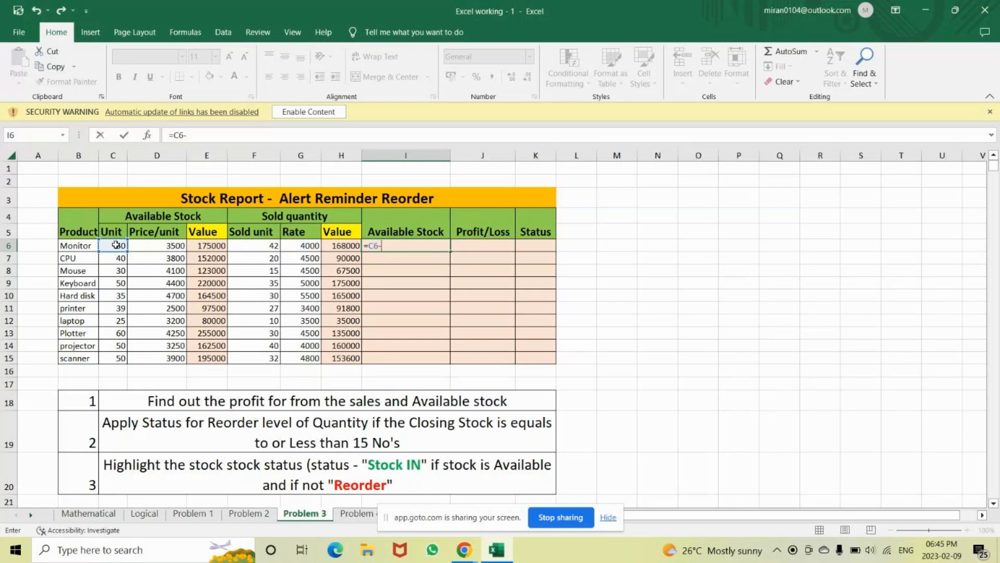
left_click(250, 247)
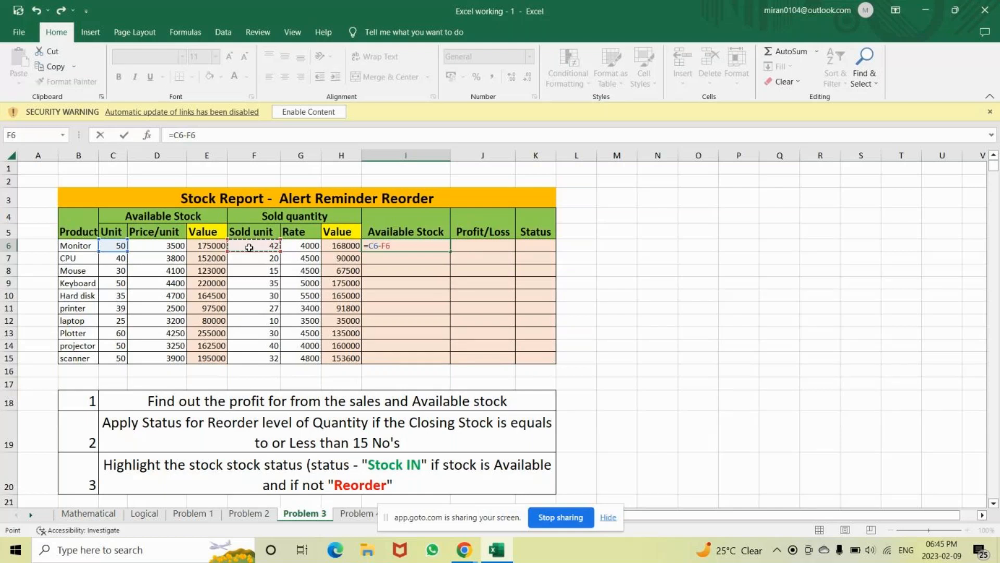
key("Return")
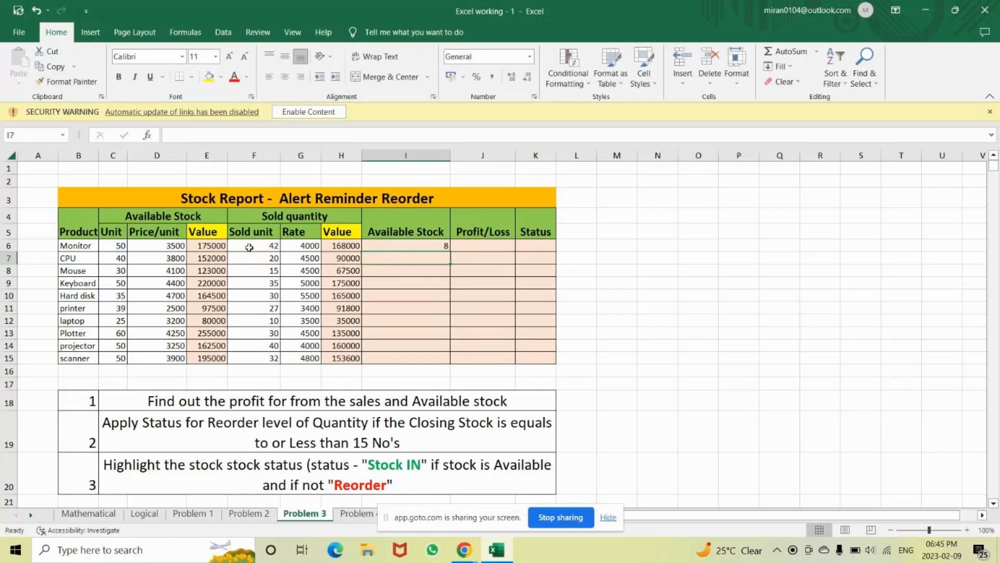
Type a 'profit/loss' label in the empty cell beside the table
key("Up")
key("Right")
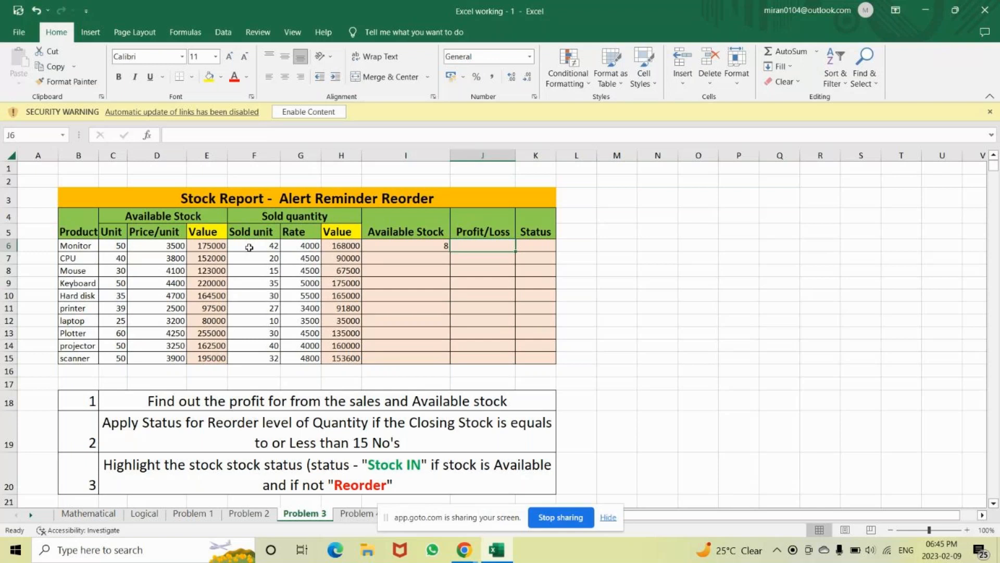
key("Right")
key("Right")
key("Right")
key("Right")
key("Right")
key("Right")
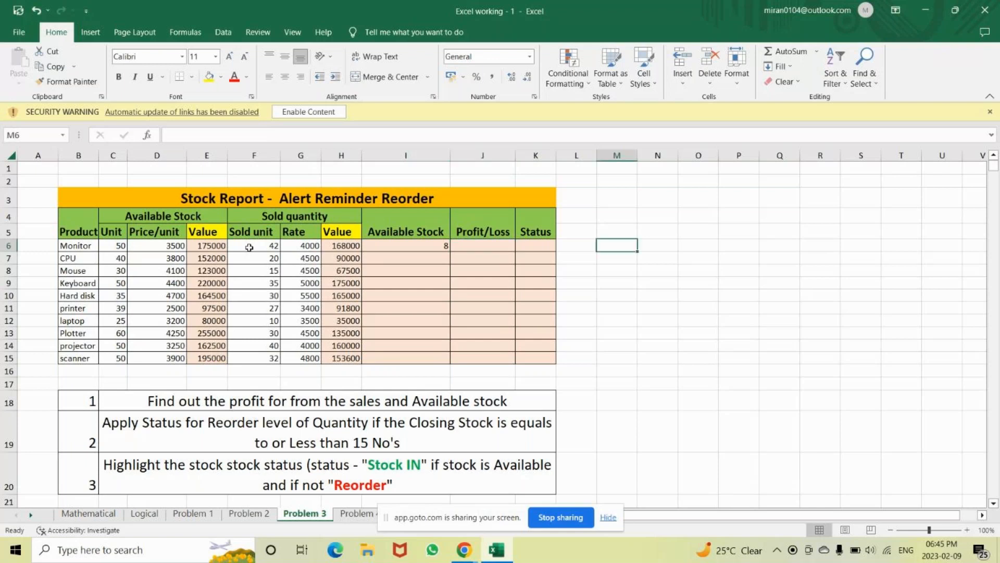
type("pro")
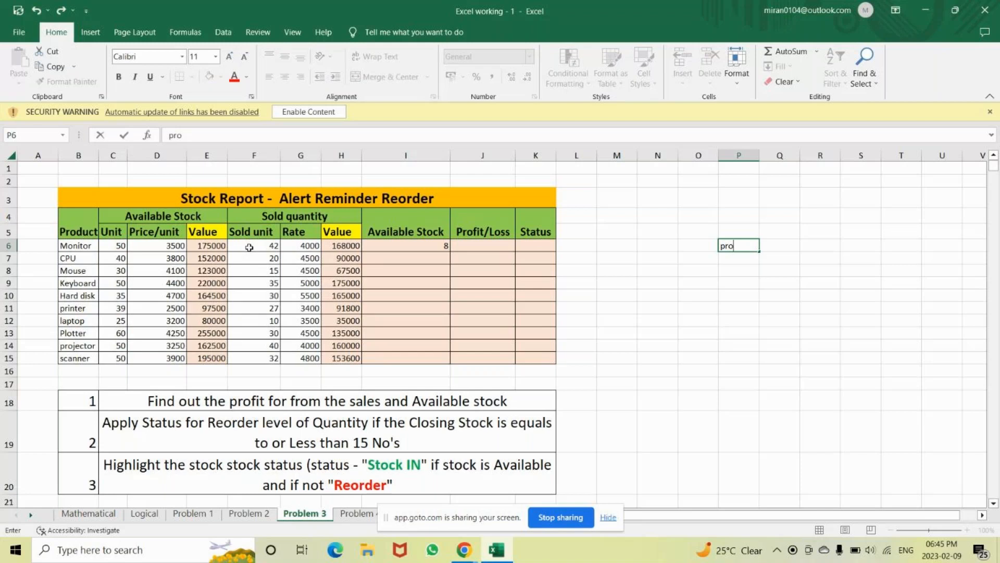
type("fit/loss")
Beside the profit/loss label, note 'SP-CP' in R6 and 'sales-purchase' in R7
key("Right")
key("Right")
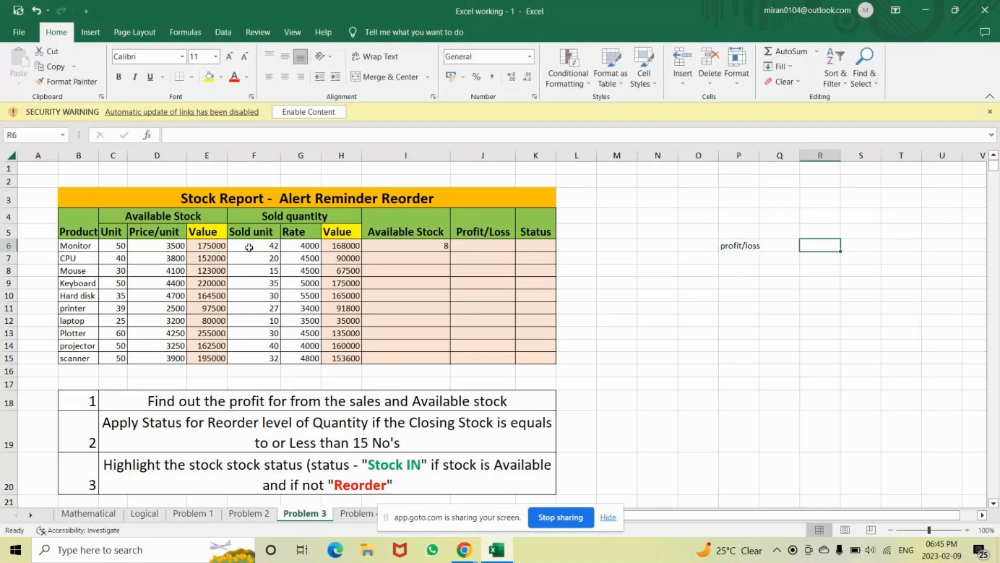
type("SP-CP")
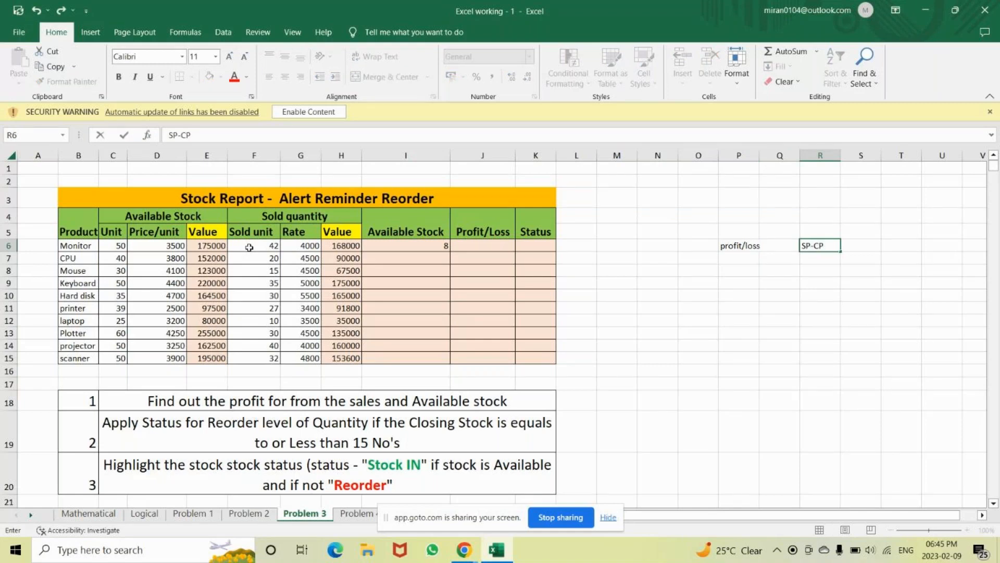
key("Return")
key("Right")
key("Right")
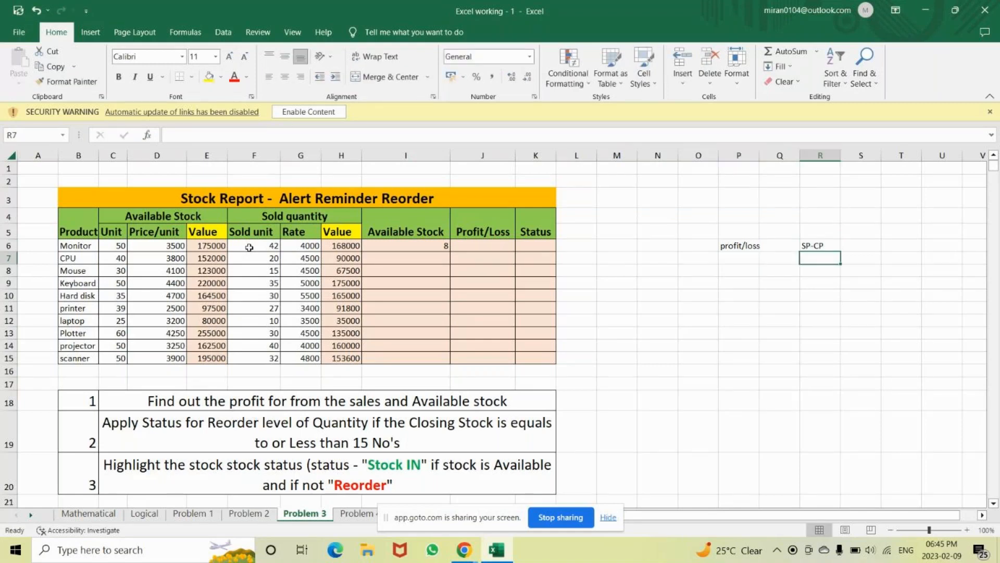
type("sales-purchase")
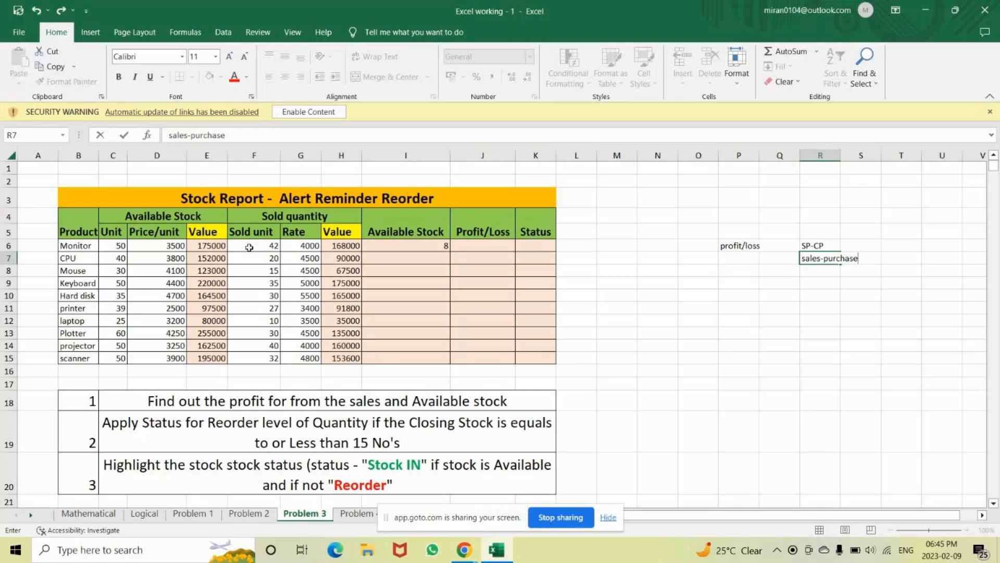
key("Return")
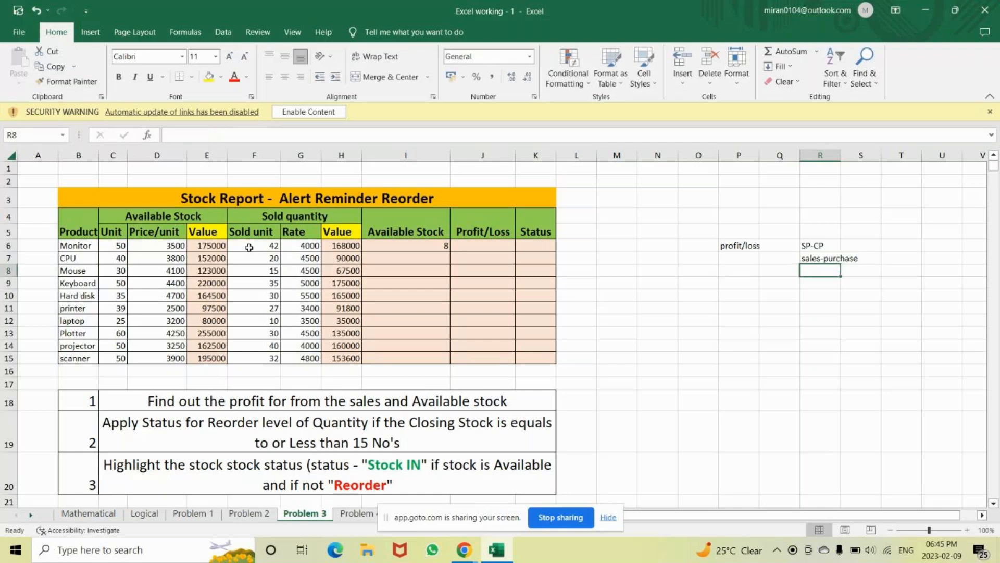
Enter =H6-E6 in J6 so Monitor's profit/loss shows -7000
left_click(470, 245)
type("=")
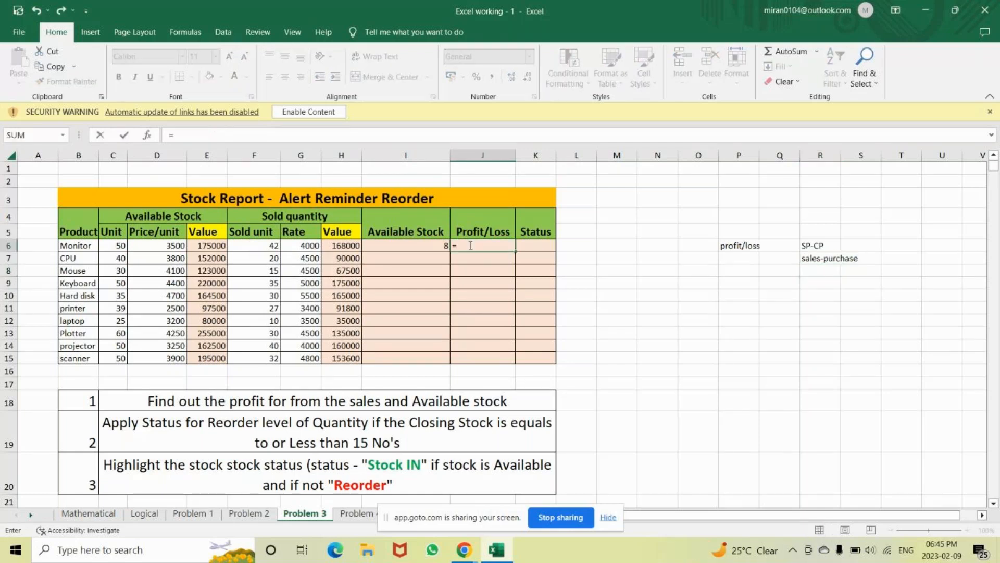
left_click(348, 246)
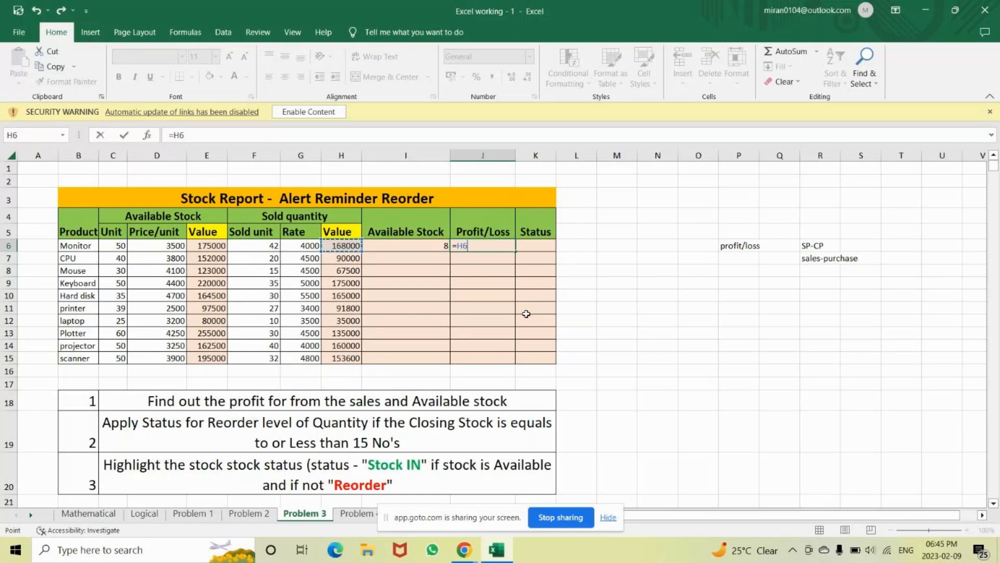
type("-")
left_click(205, 246)
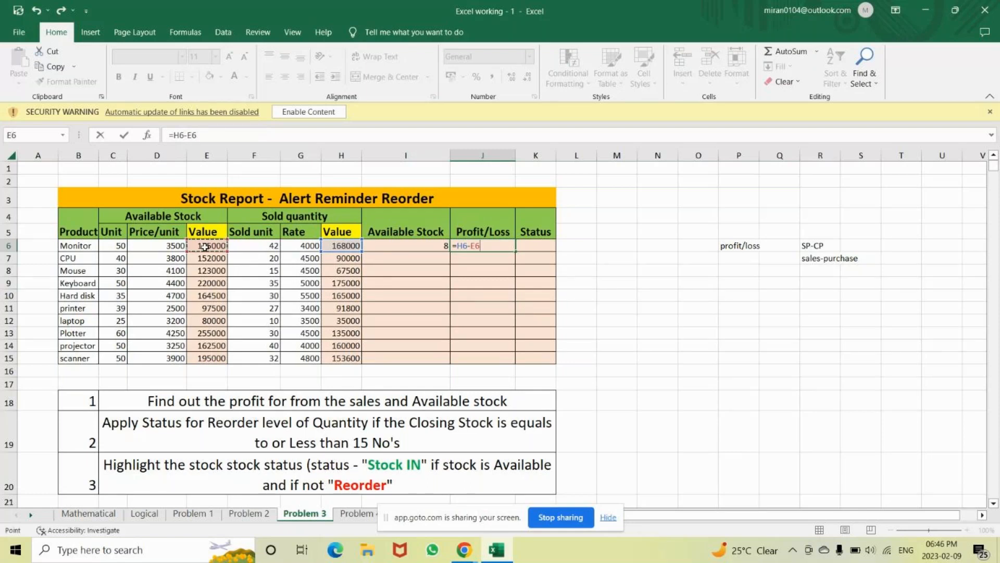
key("Return")
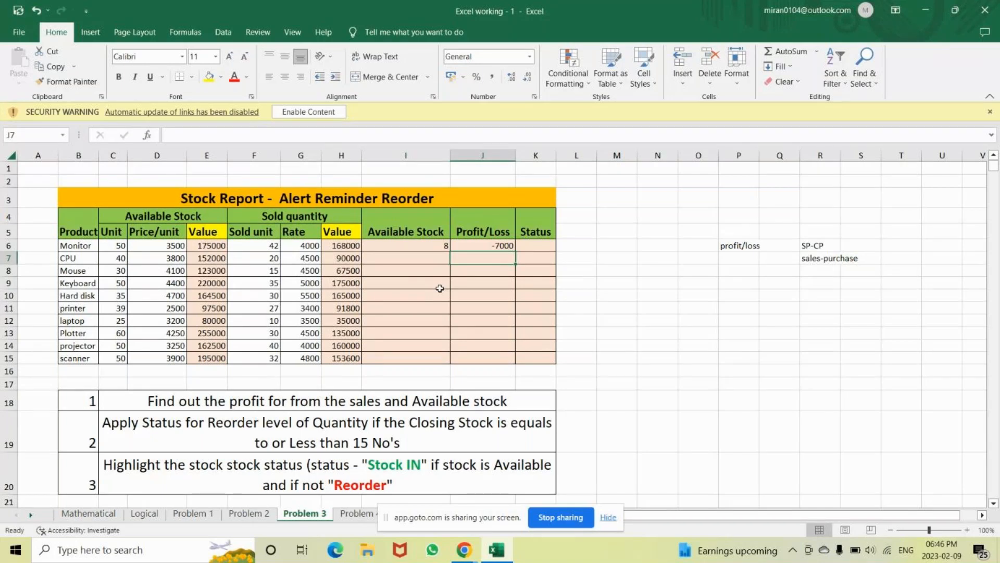
left_click(407, 400)
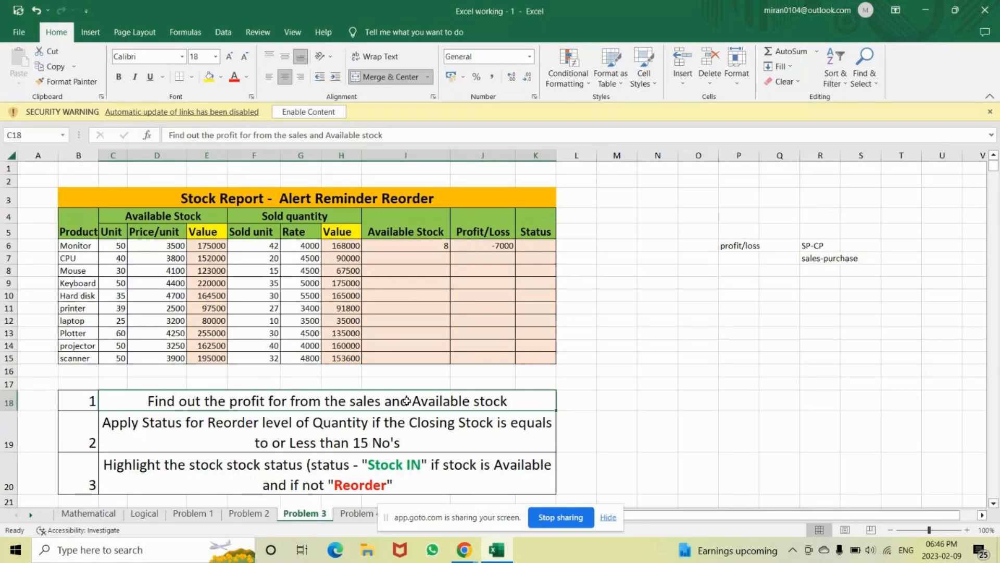
key("Down")
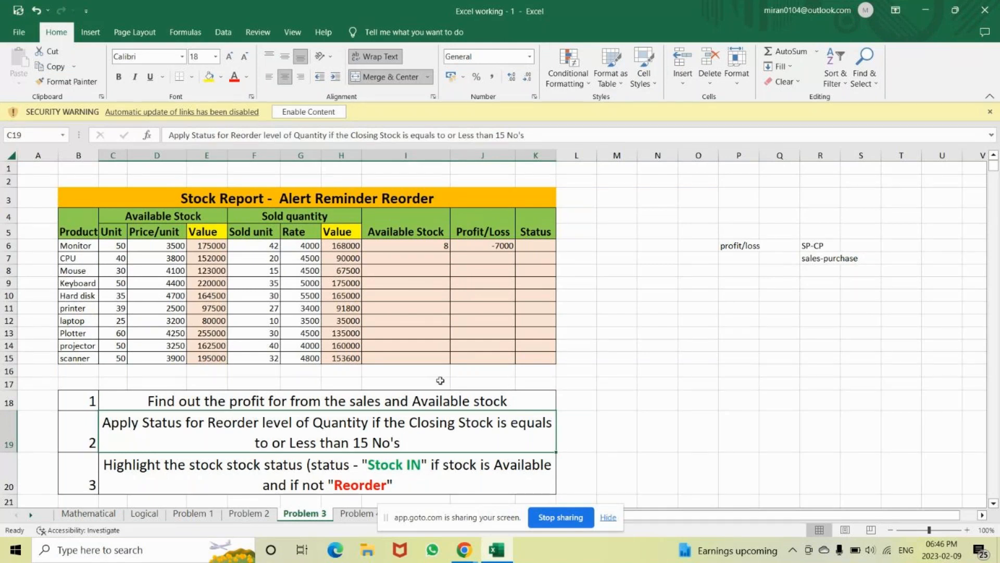
left_click_drag(406, 239, 401, 358)
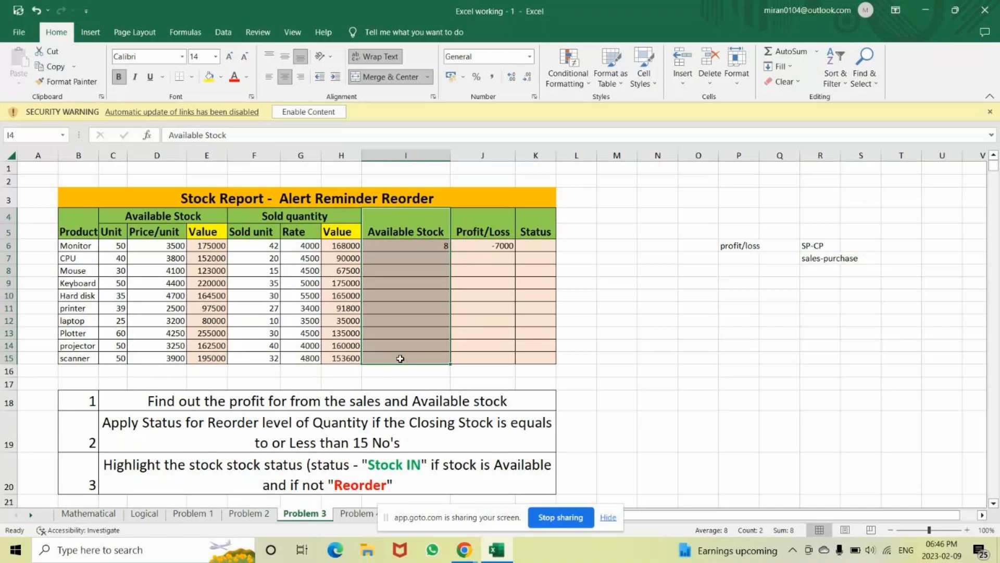
left_click(536, 284)
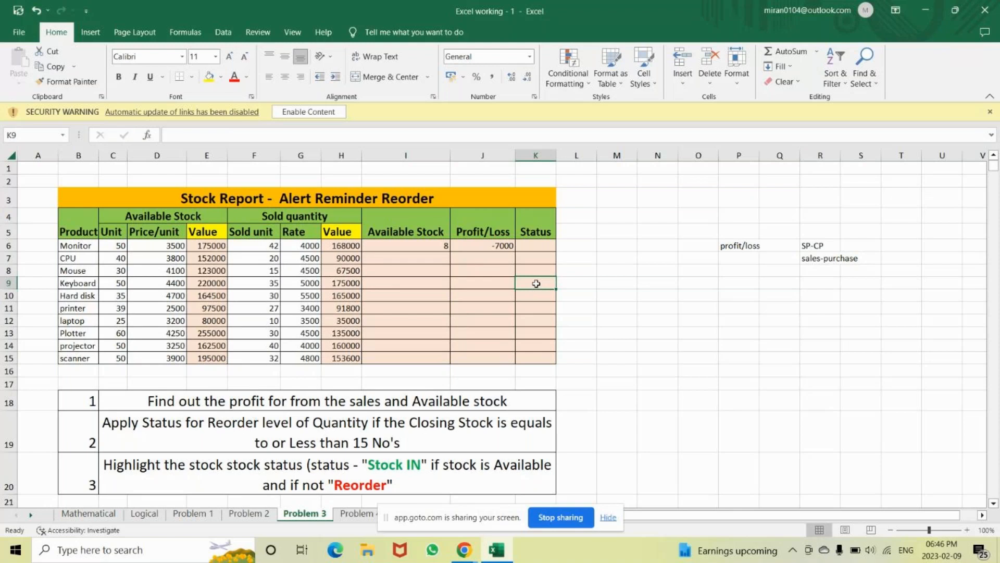
Note '<=15' in P12 with 'place a order for goods' beside it
left_click(746, 324)
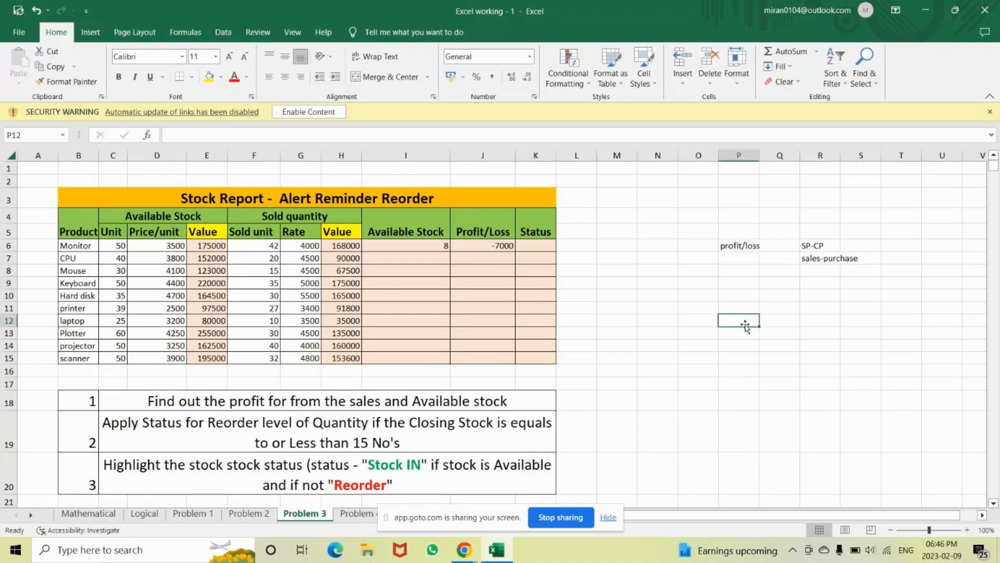
type("<=")
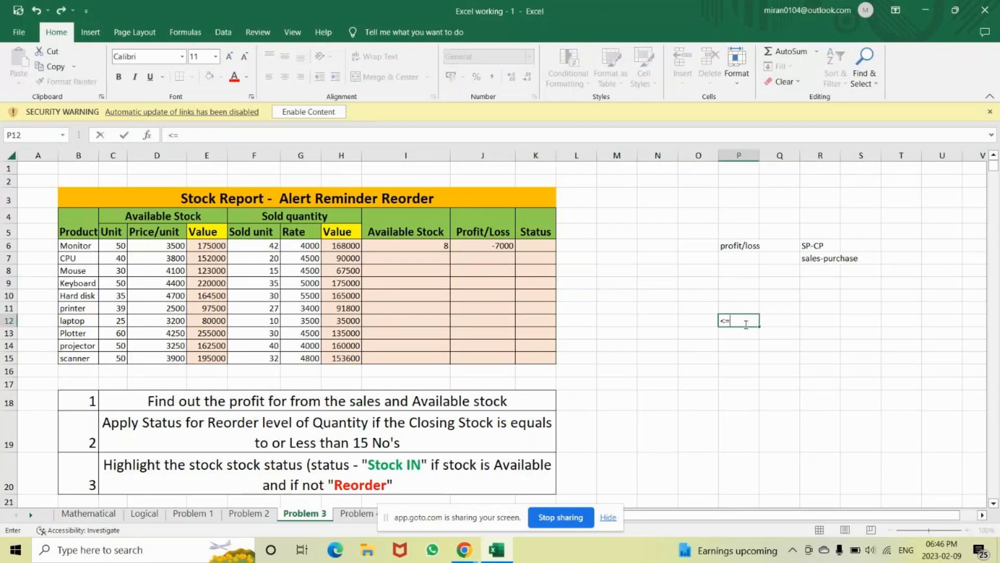
type("15")
key("Tab")
type("pla")
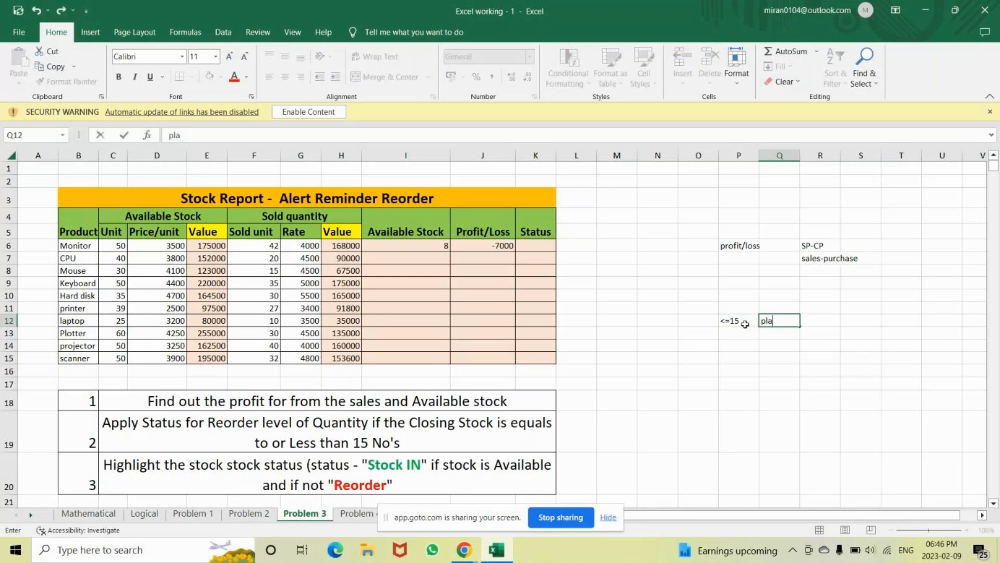
type("ces")
key("BackSpace")
type("a order for goods")
left_click(746, 330)
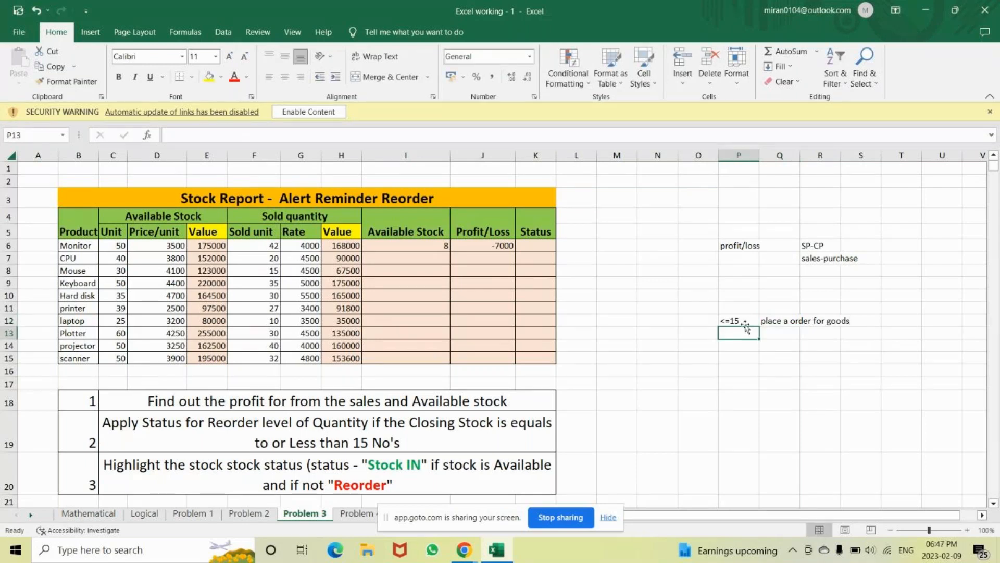
Note '>15' with 'stock in' in row 13, and add 'Reorder' in T12
type(">15")
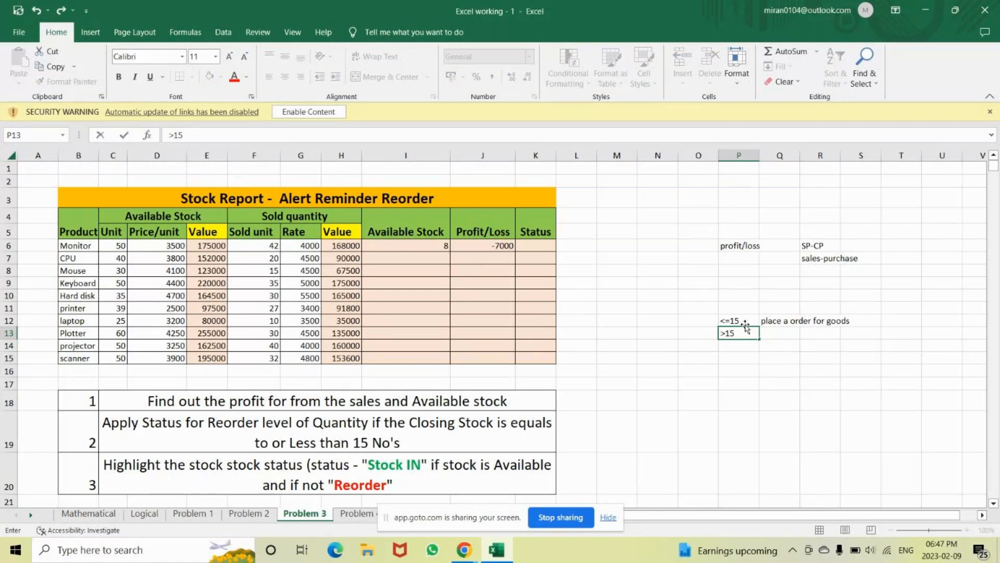
key("Tab")
type("sto")
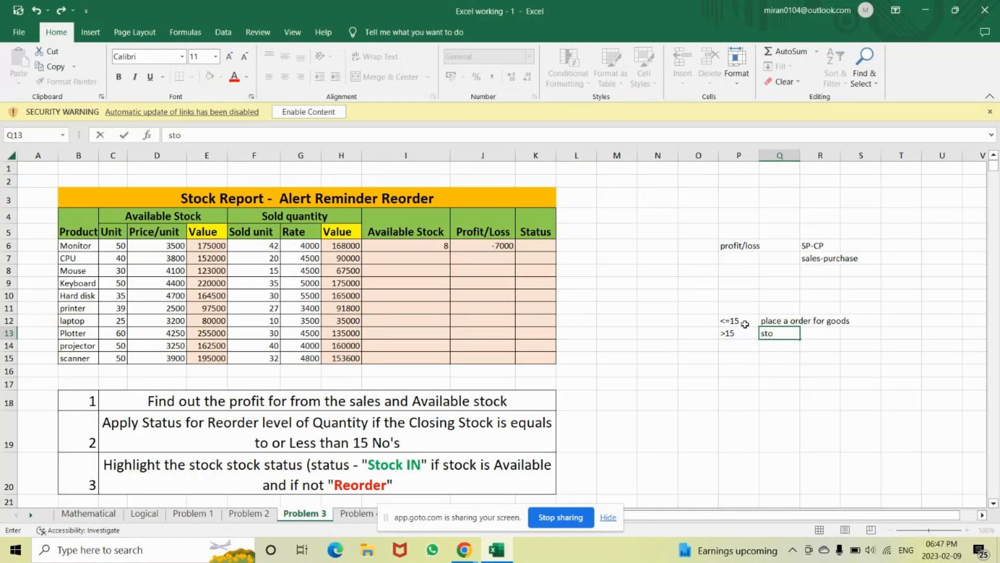
type("ck in")
key("Return")
left_click(781, 321)
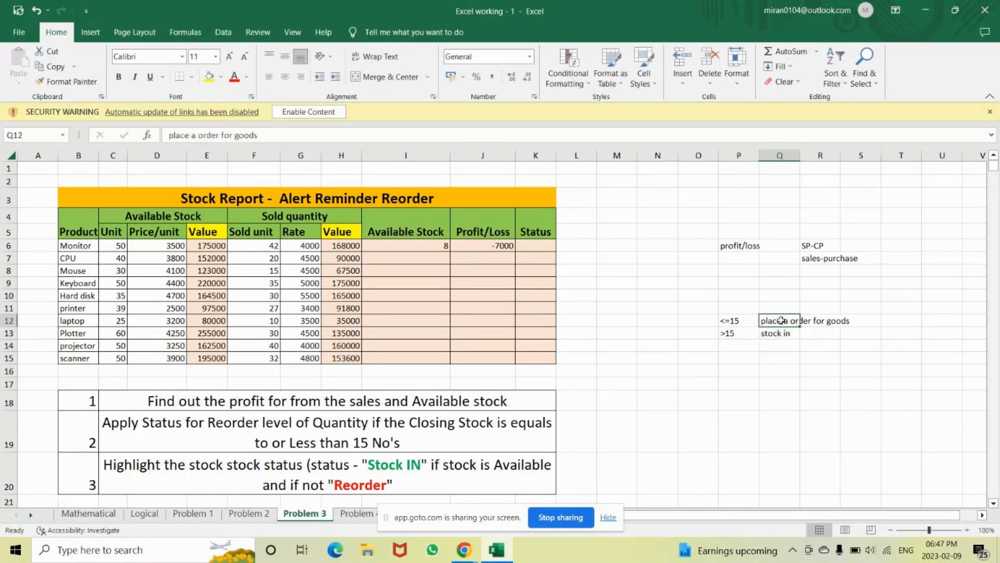
key("Right")
key("Right")
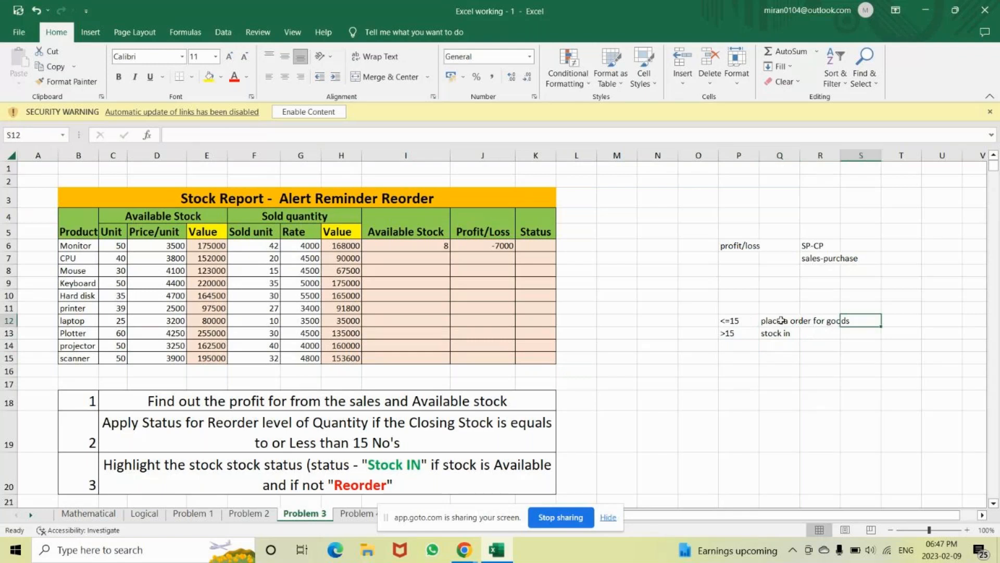
key("Right")
type("Reord")
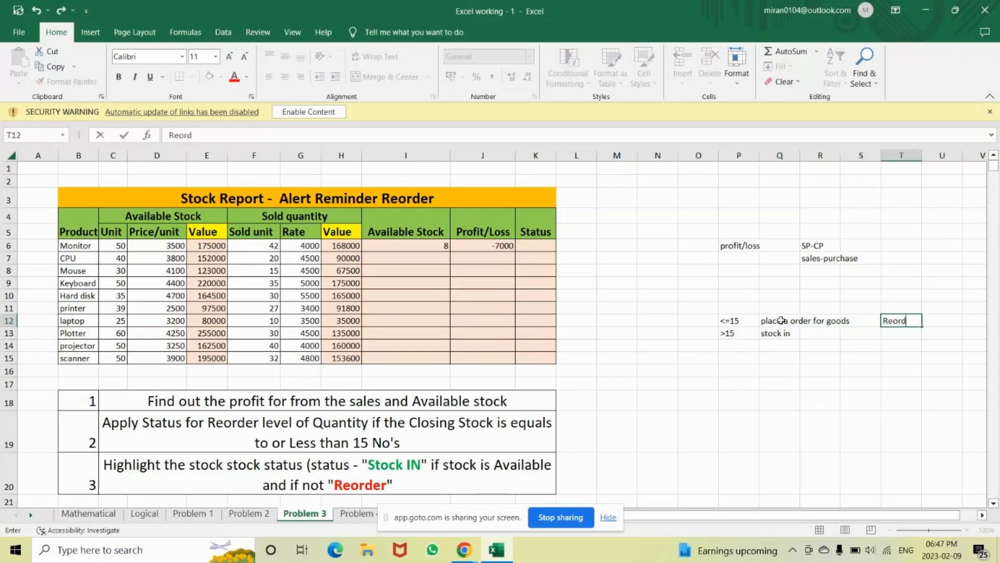
type("er")
Fill the I6 and J6 formulas down to row 15, ending at 18 and -41400
left_click(443, 249)
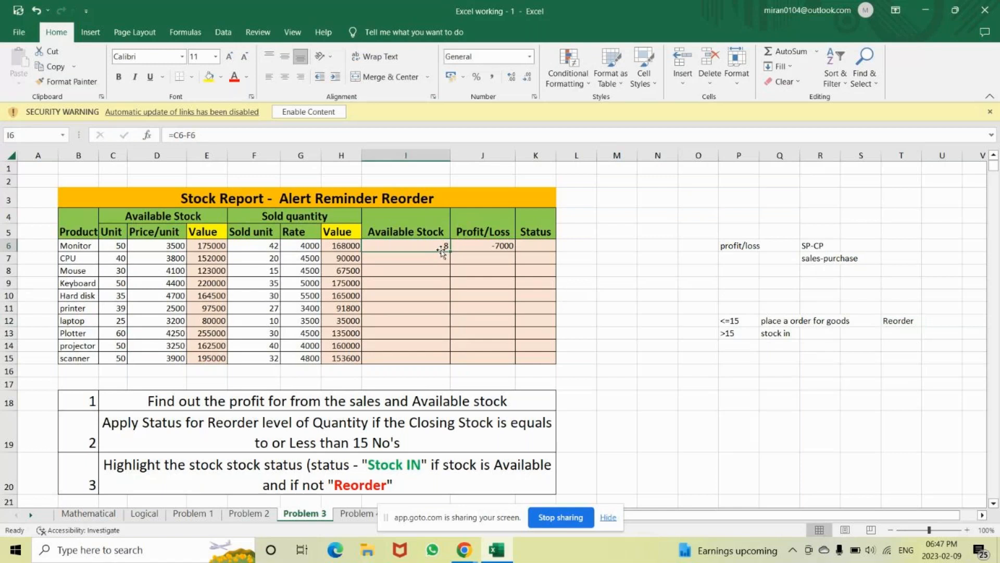
double_click(451, 253)
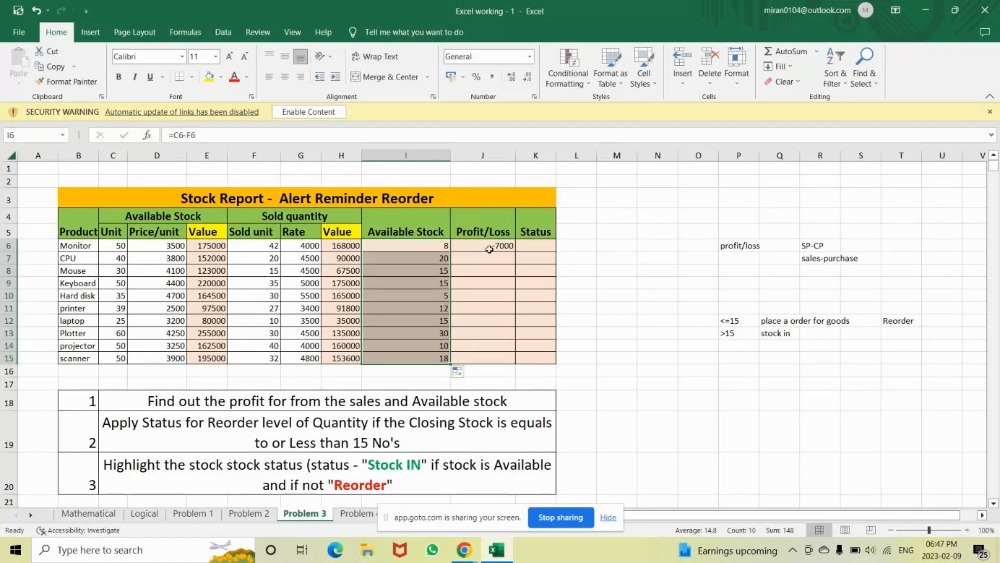
left_click(500, 247)
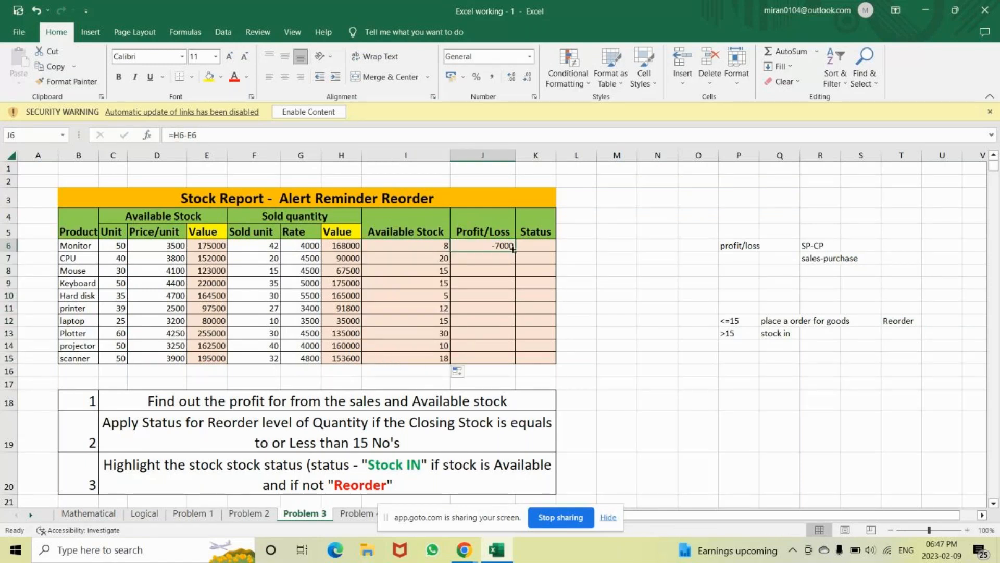
left_click_drag(513, 250, 516, 251)
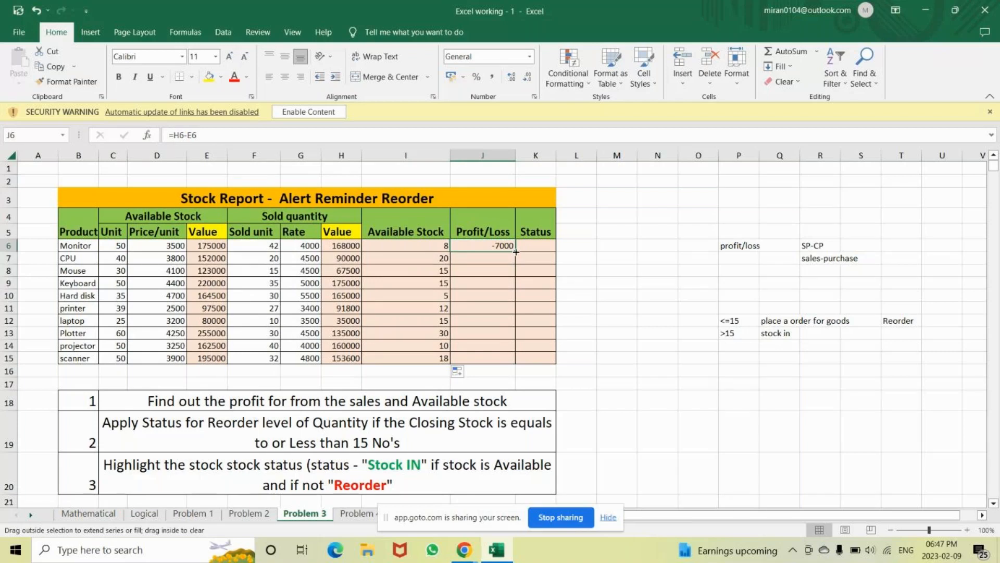
double_click(515, 252)
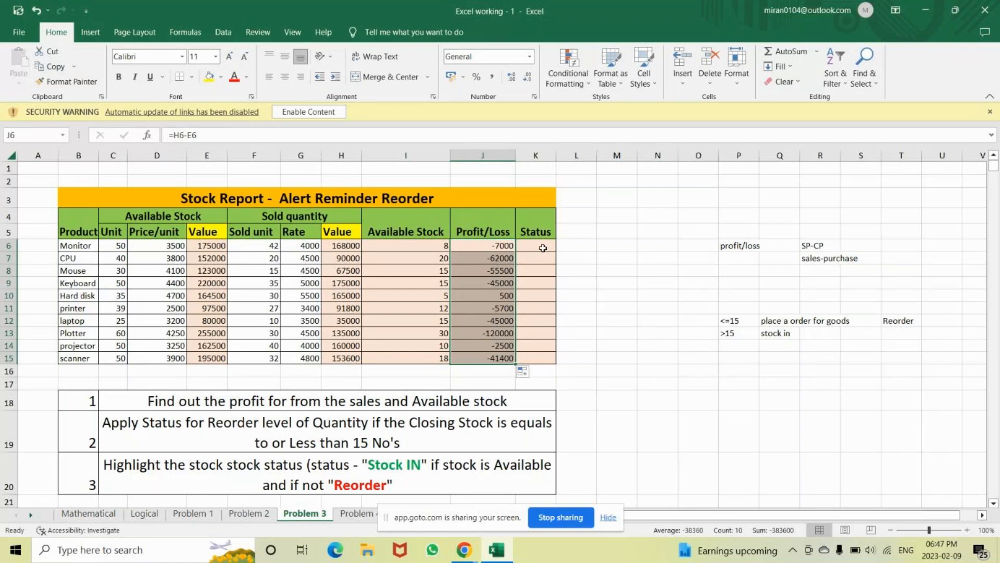
left_click_drag(494, 247, 495, 359)
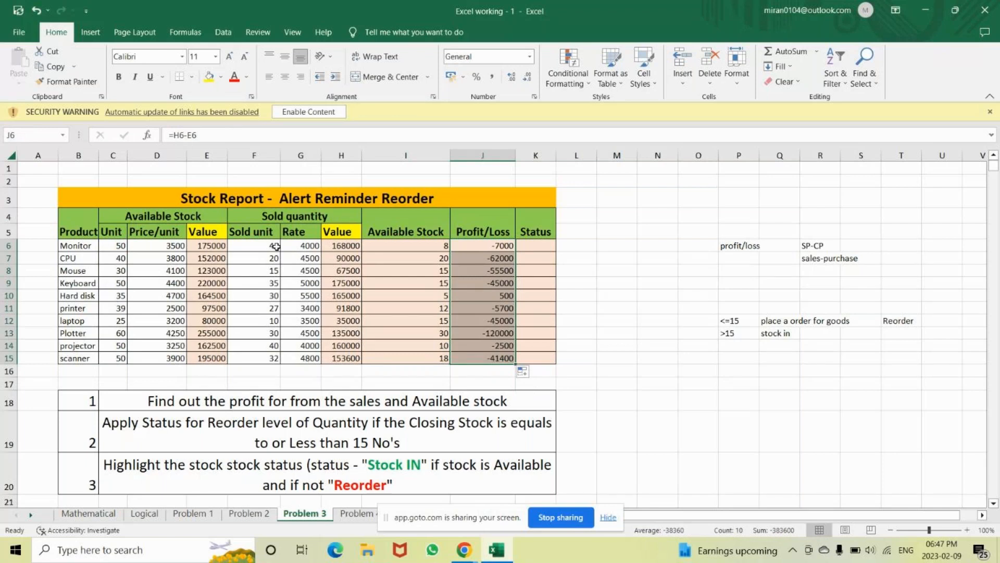
left_click_drag(276, 246, 268, 355)
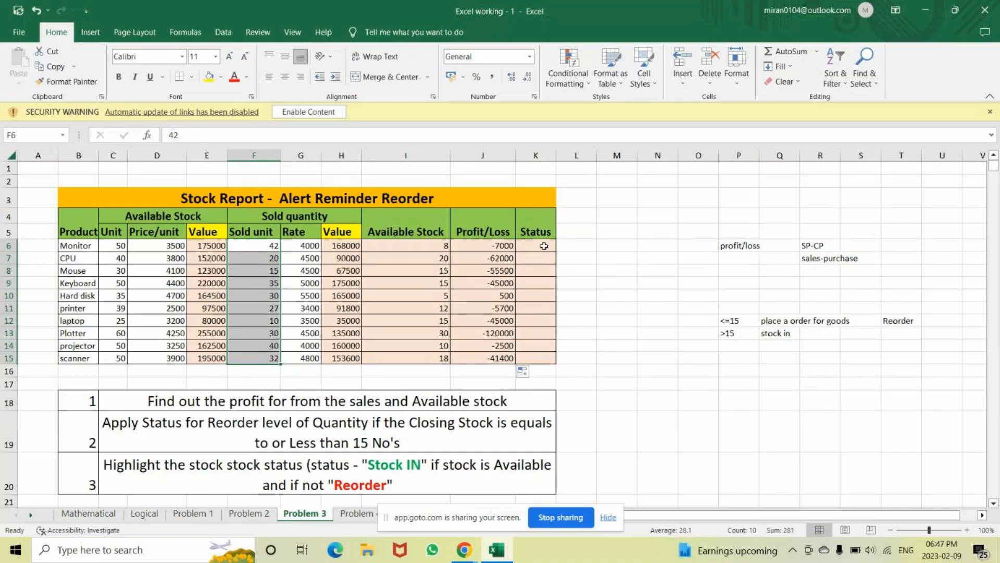
left_click(543, 246)
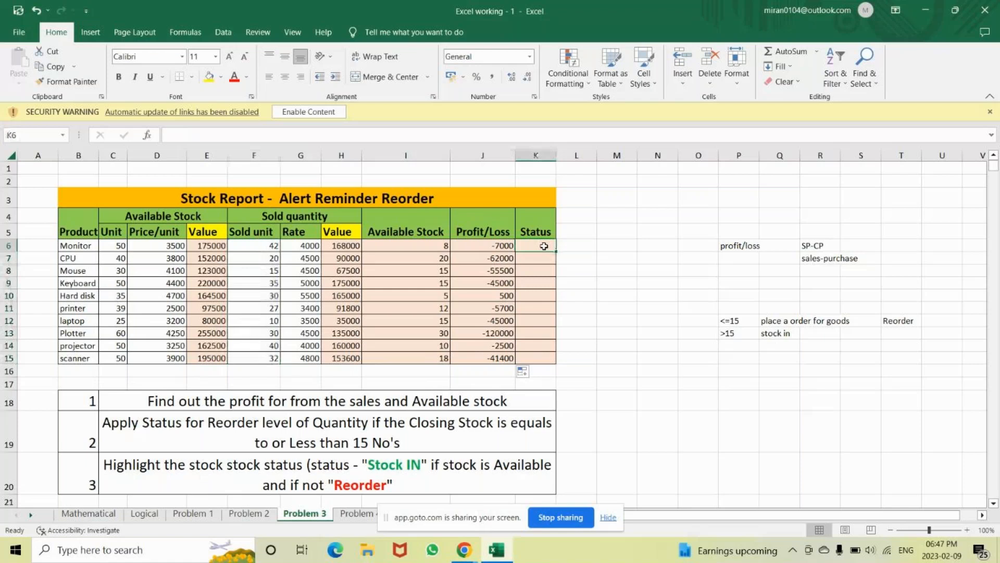
Enter =IF(I6<=15,"Reorder","Stock In") in K6 for Monitor's Status
type("=if")
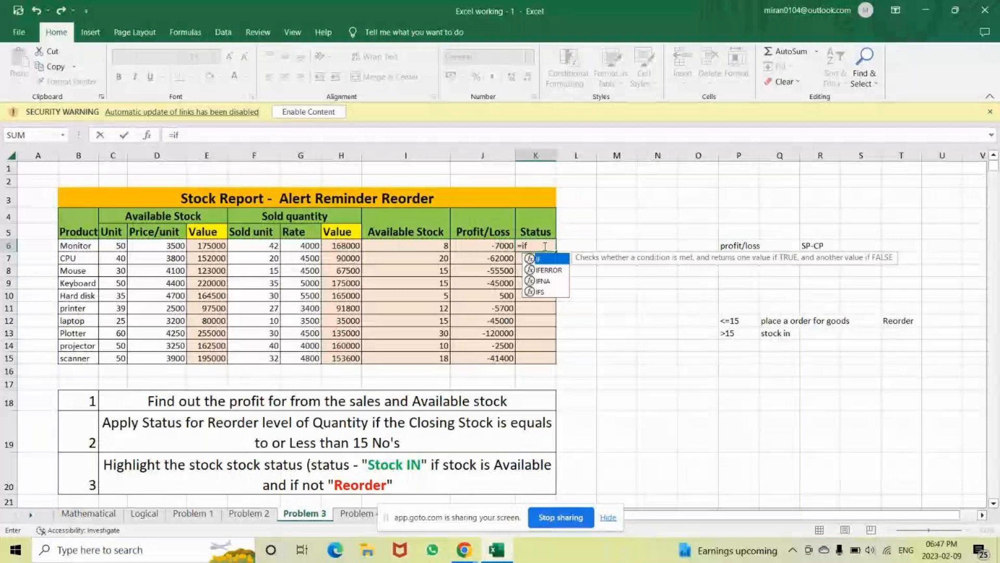
key("Tab")
left_click(436, 245)
type("<=1")
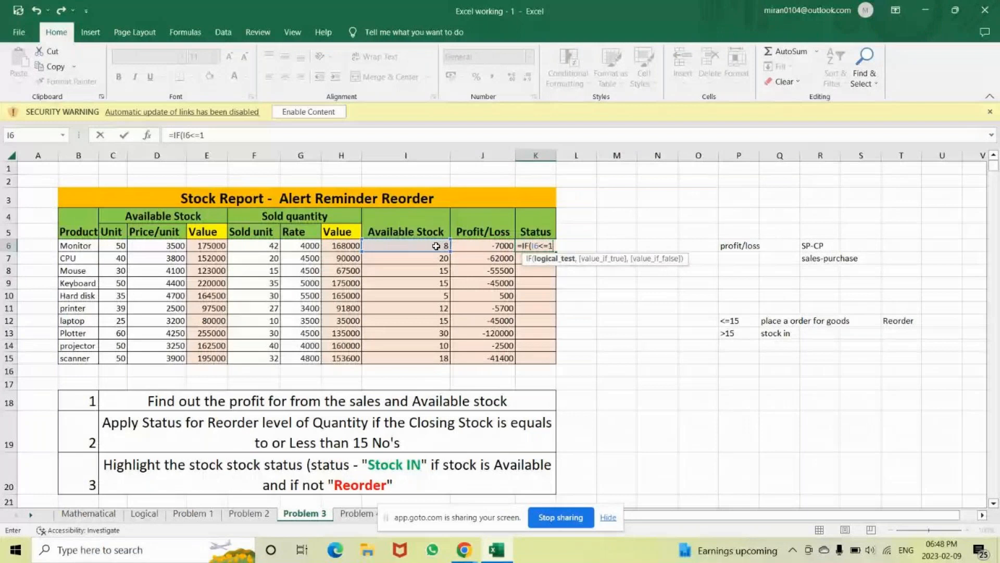
type("5,")
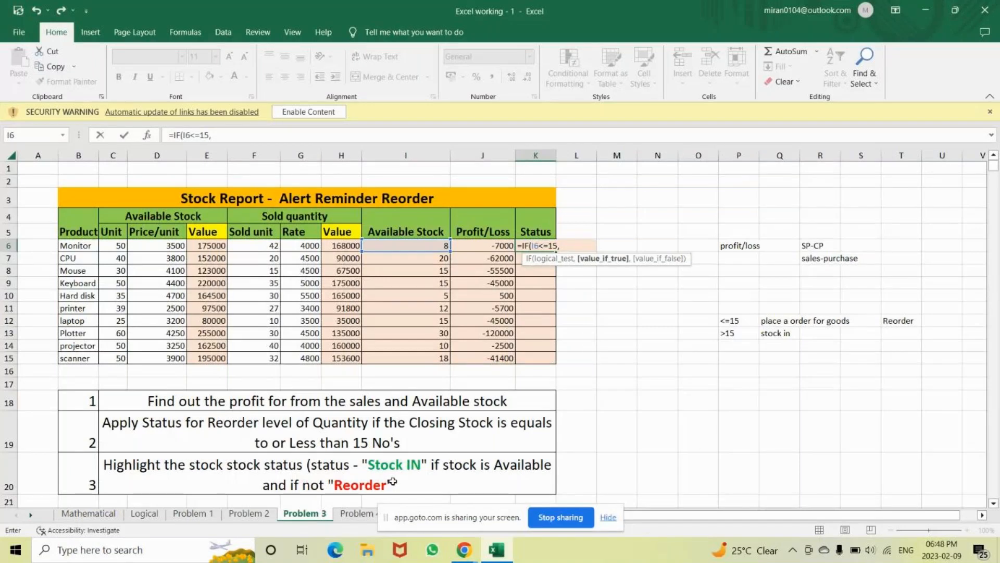
type("\"Reorder\",")
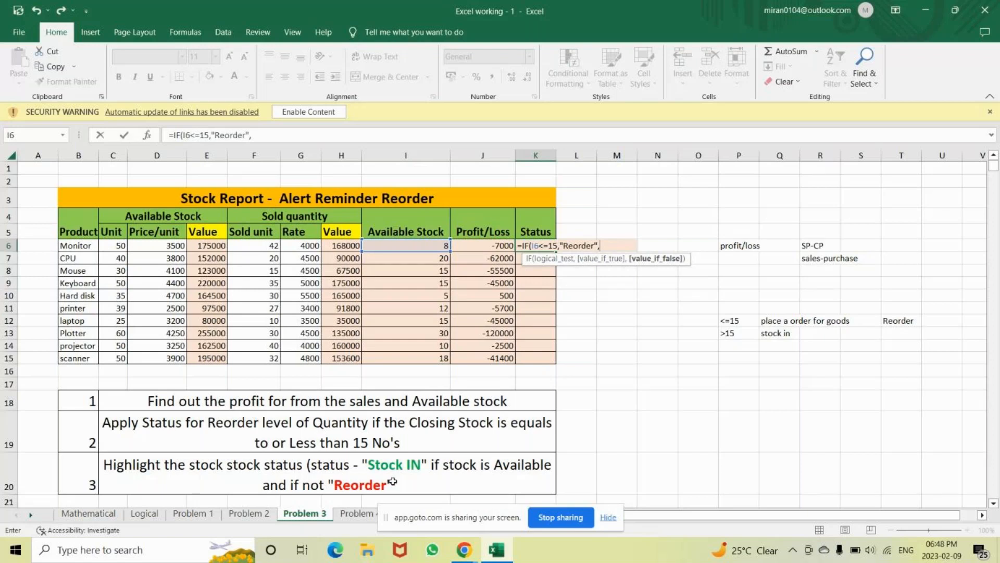
type("\"Stock")
key("BackSpace")
key("BackSpace")
type("ck In\"")
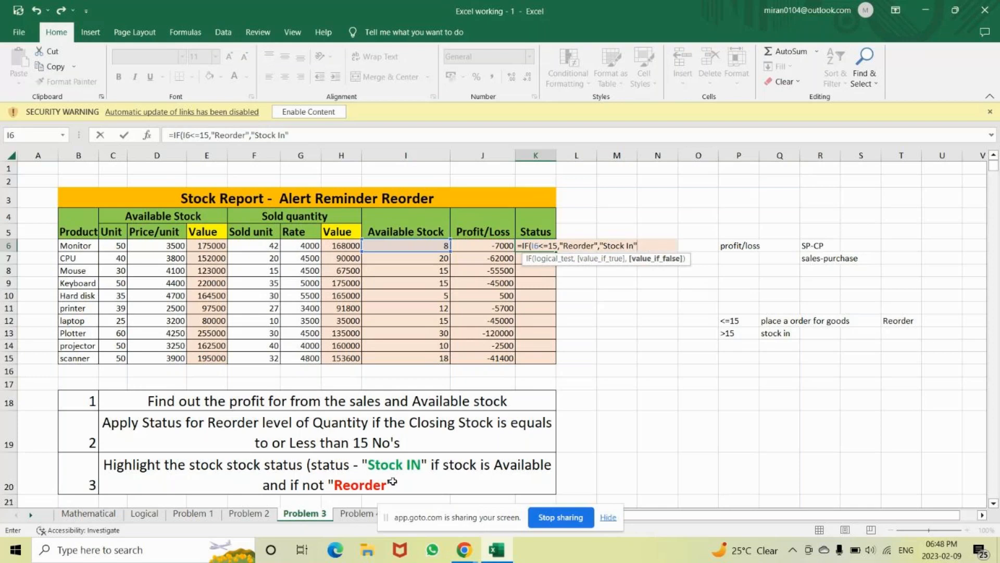
type(")")
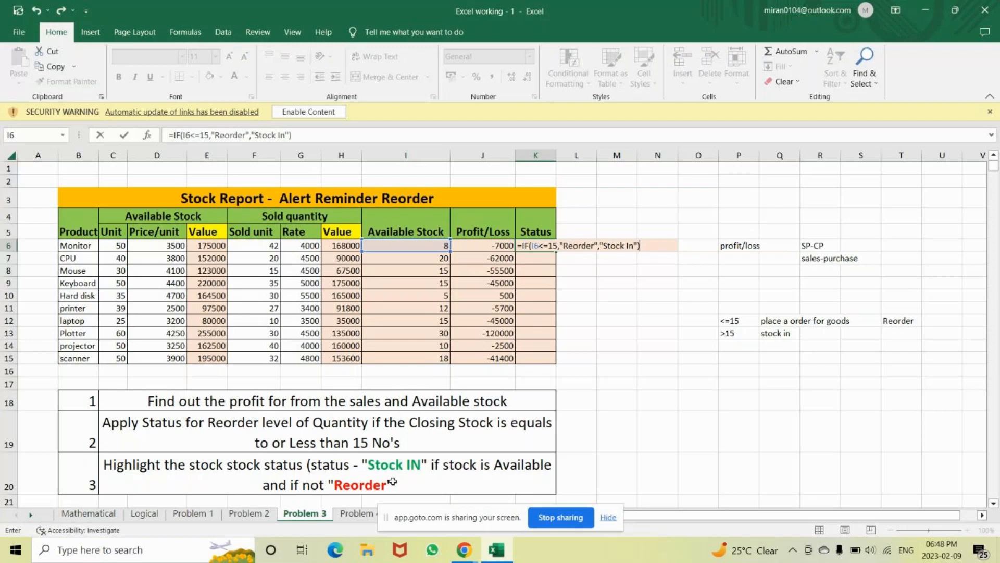
key("Return")
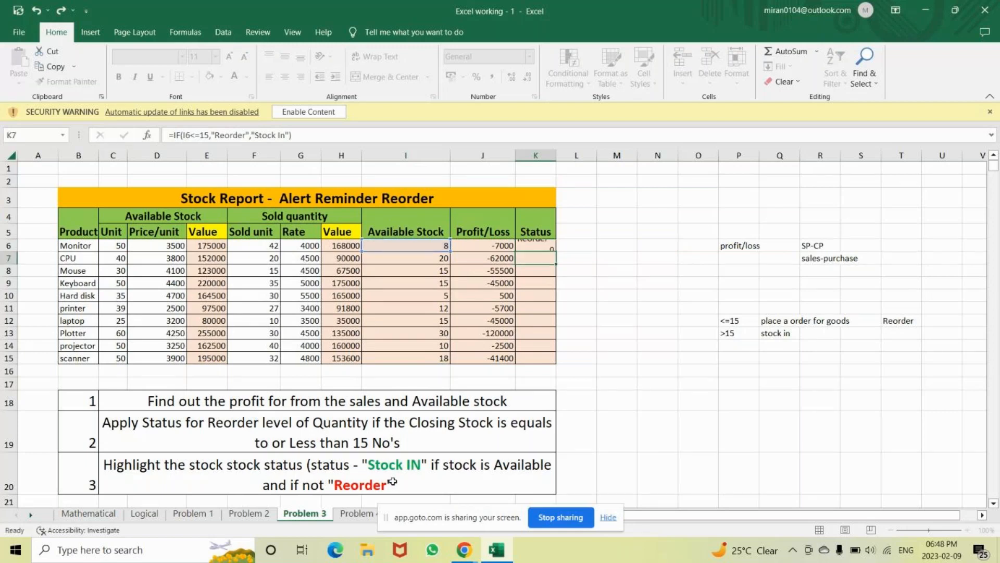
left_click(536, 248)
Fill the Status formula down to K15 and highlight Reorder cells in red
double_click(556, 253)
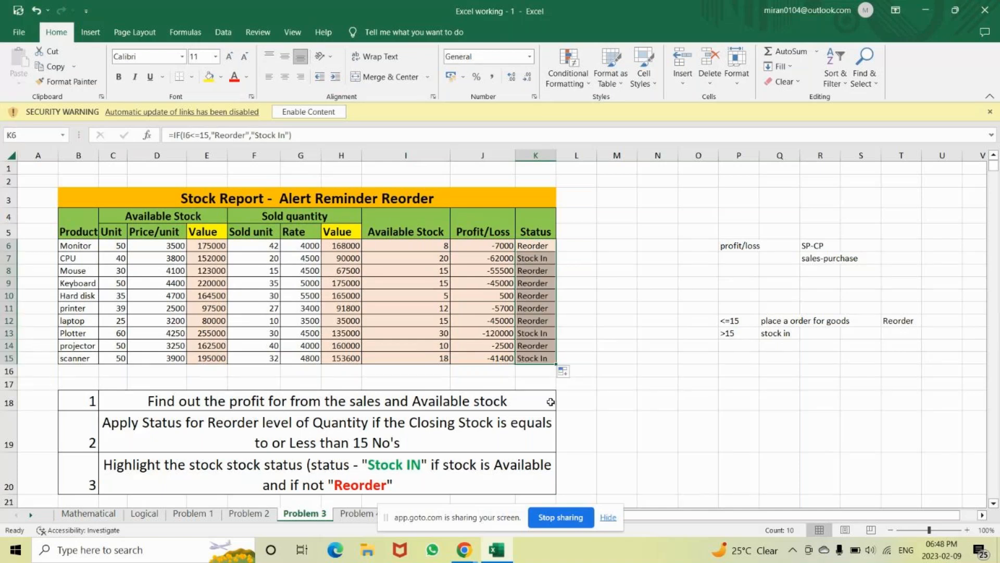
left_click(563, 64)
mouse_move(615, 170)
left_click(731, 228)
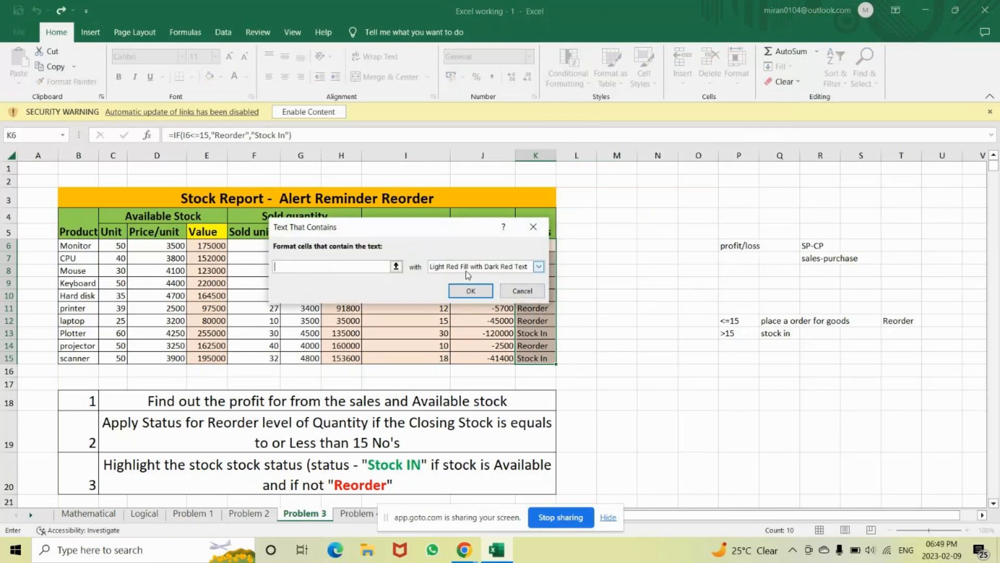
left_click(537, 347)
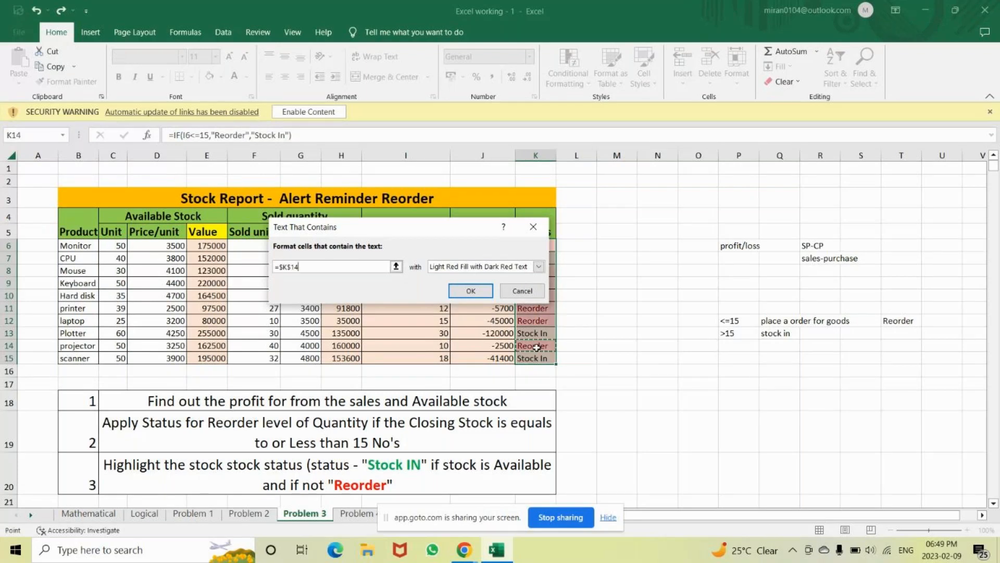
left_click(471, 291)
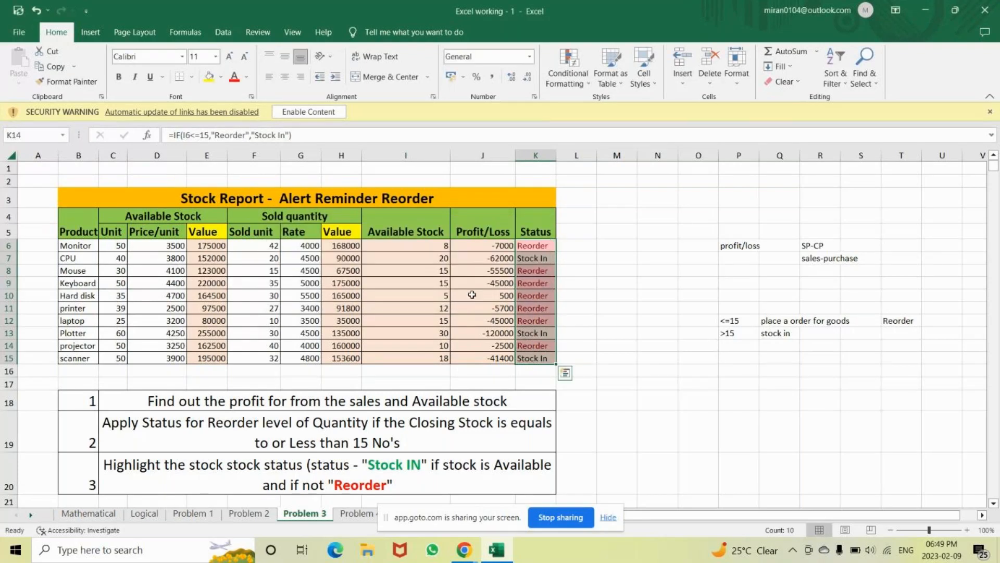
Highlight Stock In cells with green fill and dark green text
left_click(588, 86)
mouse_move(602, 106)
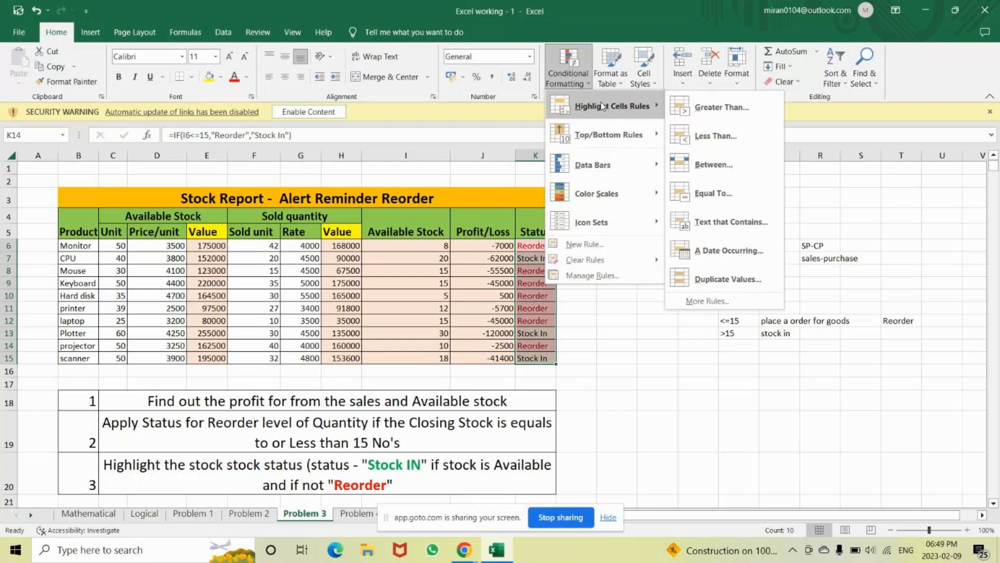
left_click(726, 222)
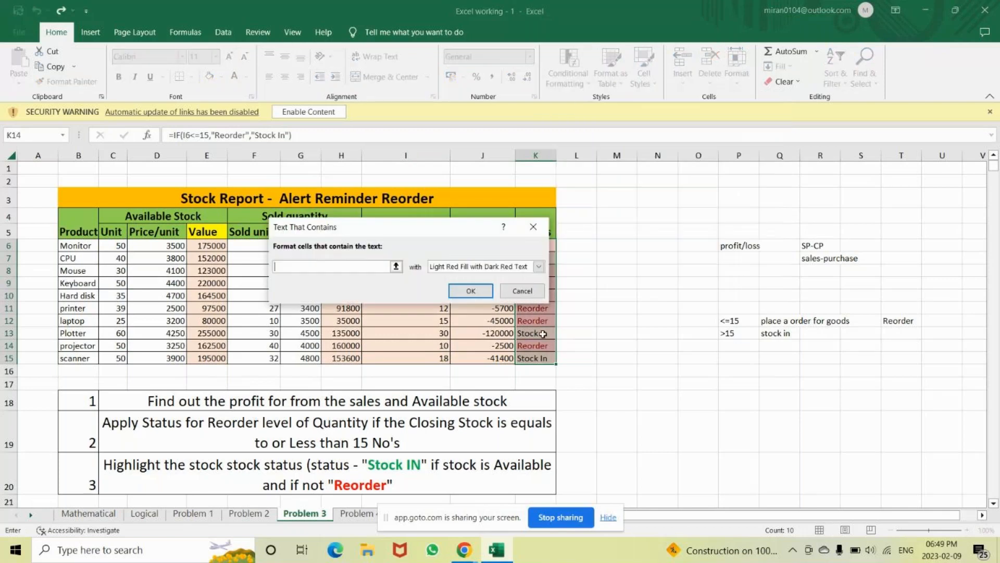
left_click(536, 357)
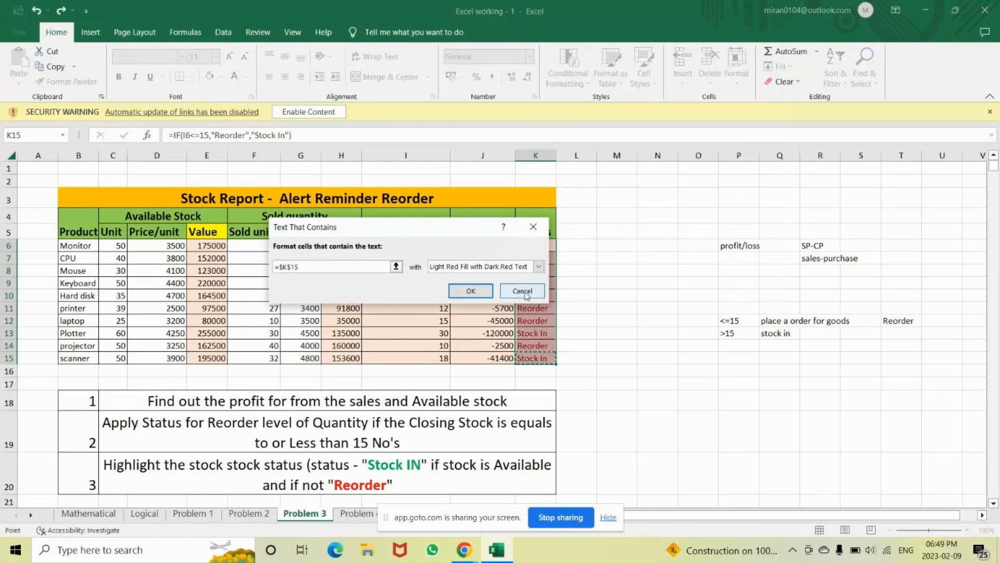
left_click(539, 266)
left_click(478, 295)
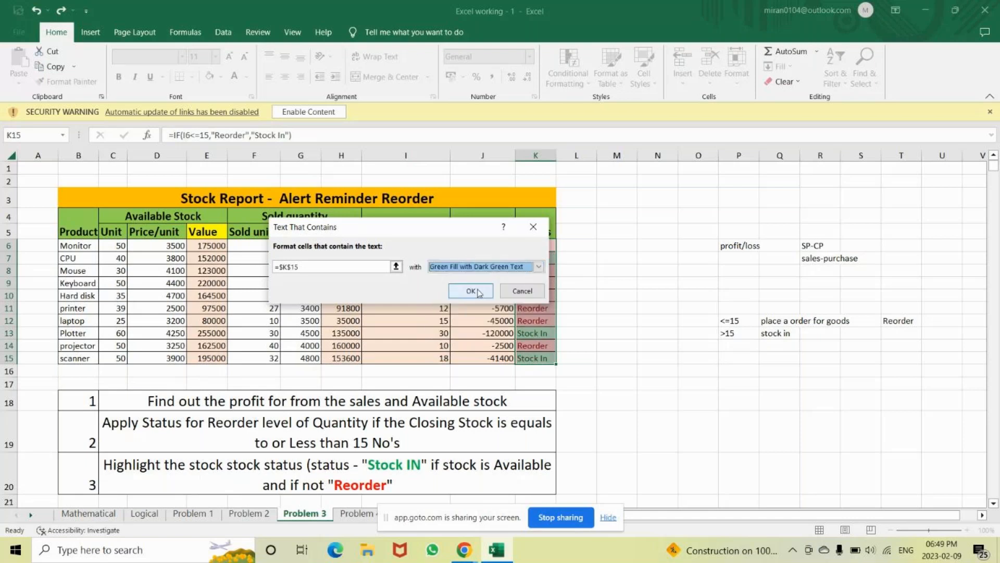
left_click(471, 291)
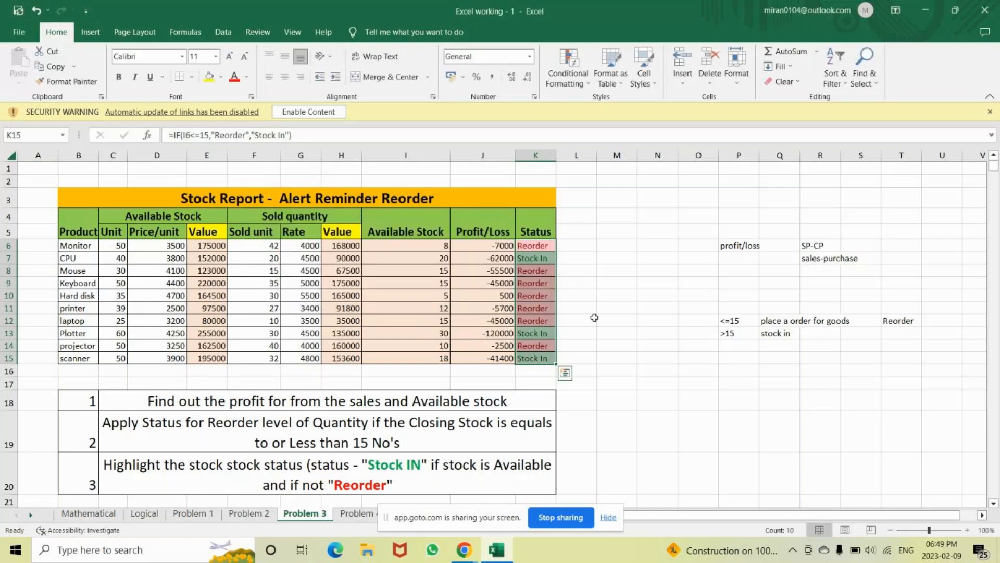
left_click(698, 367)
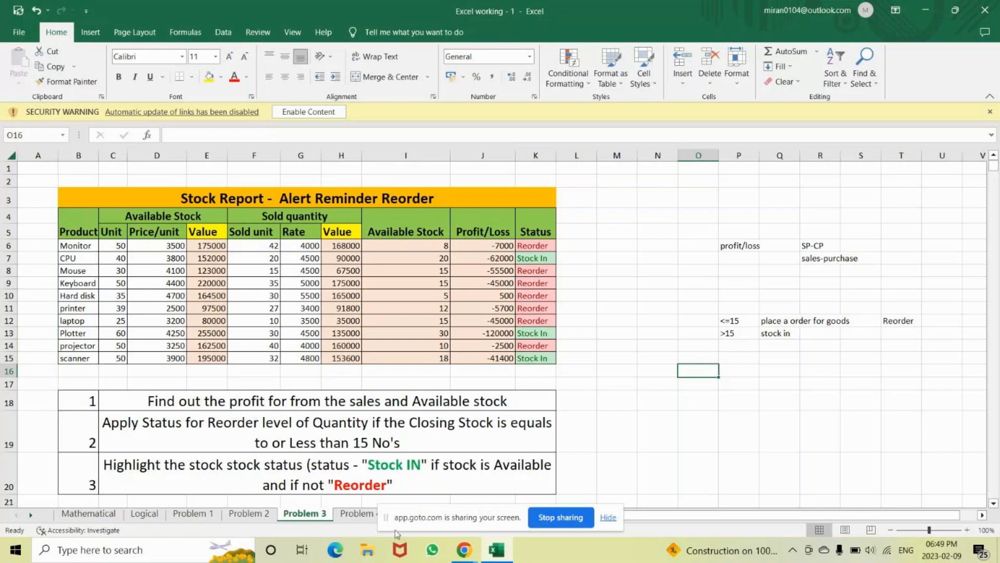
On the Salary Breakup sheet, apply All Borders to F5:N14
left_click(359, 514)
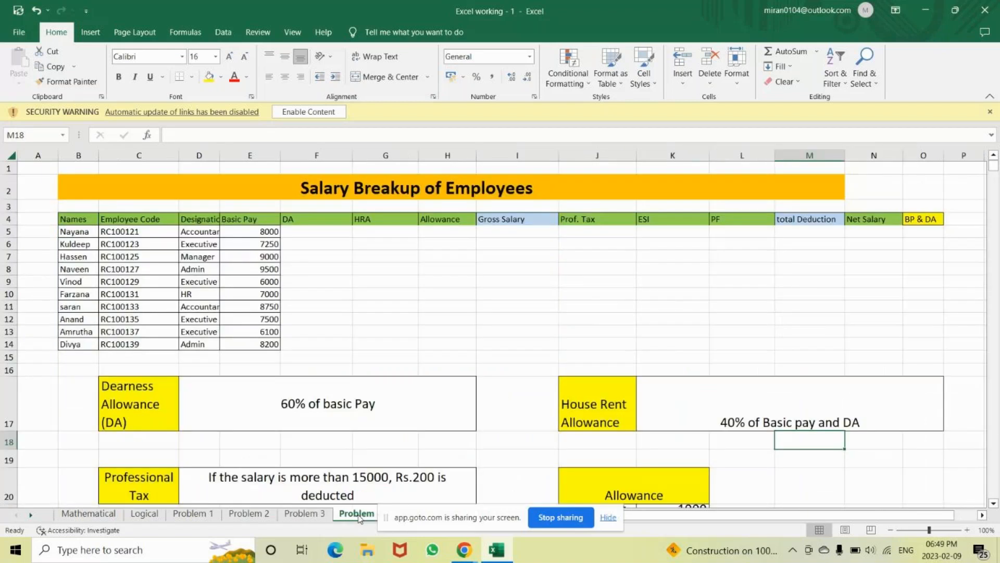
left_click(300, 232)
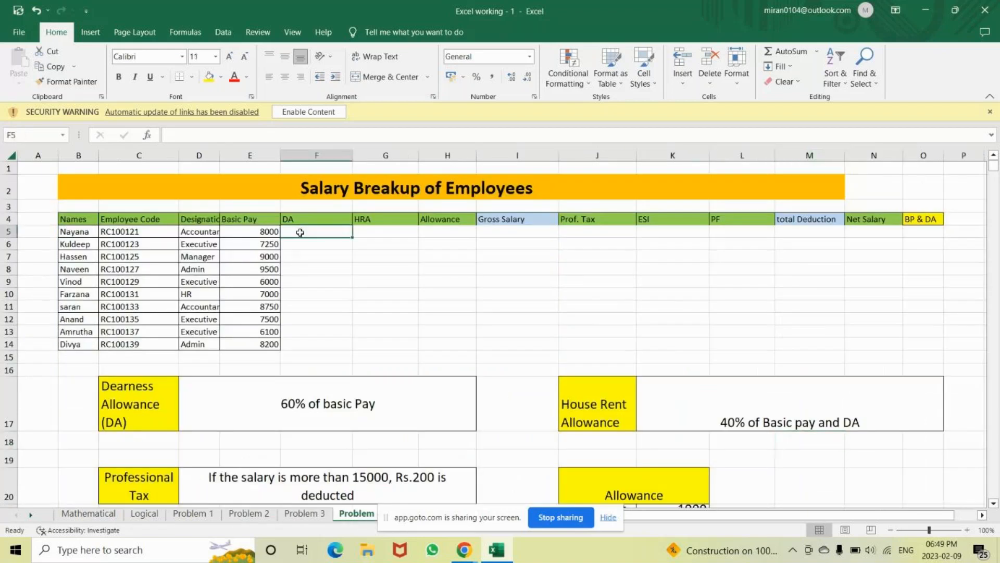
key("shift+Right")
key("shift+Right")
key("shift+Right")
key("shift+Right")
key("shift+Right")
key("shift+Right")
key("shift+Right")
key("shift+Right")
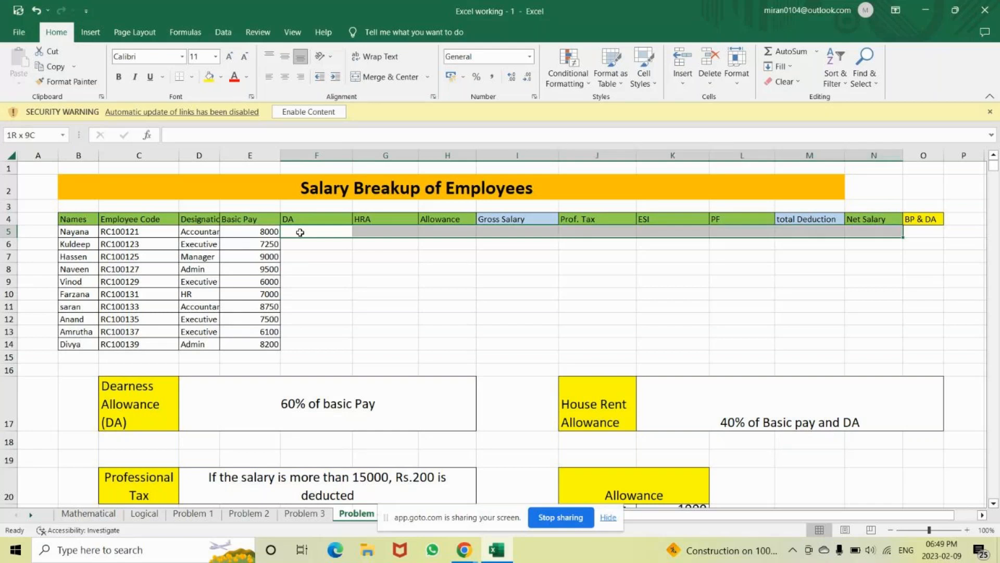
key("shift+Down")
key("shift+Down")
key("shift+Down")
key("shift+Down")
key("shift+Down")
key("shift+Down")
key("shift+Down")
key("shift+Down")
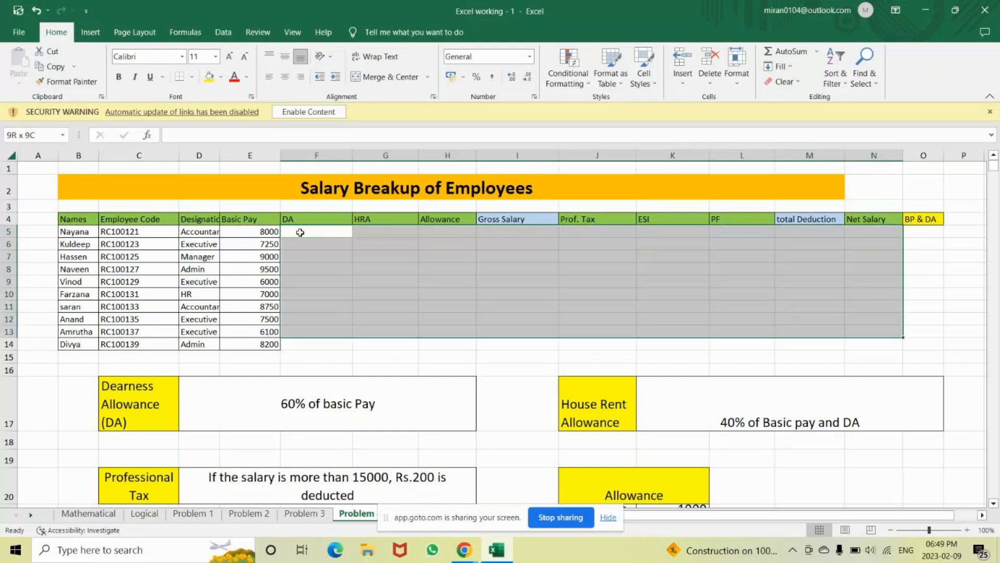
key("shift+Down")
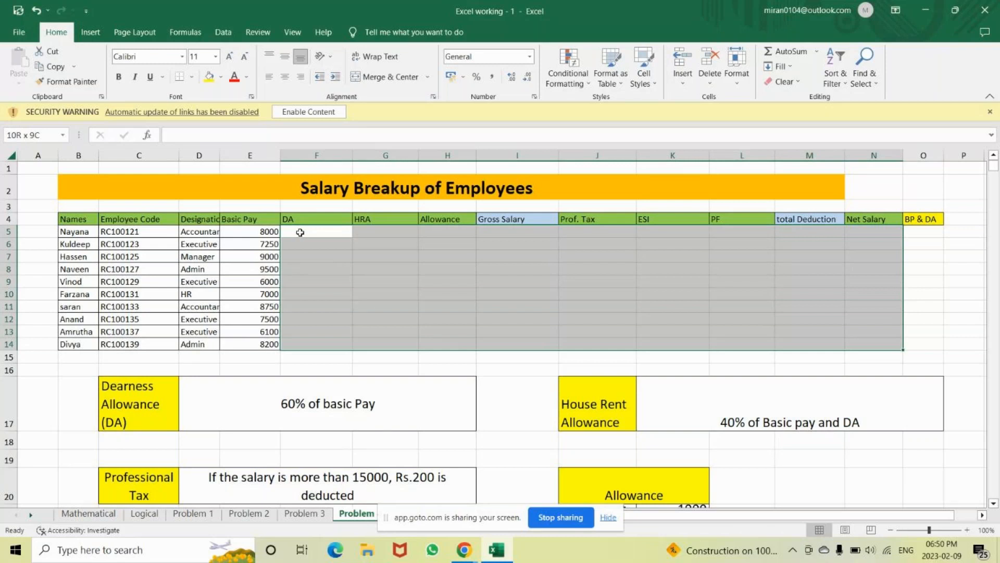
key("alt")
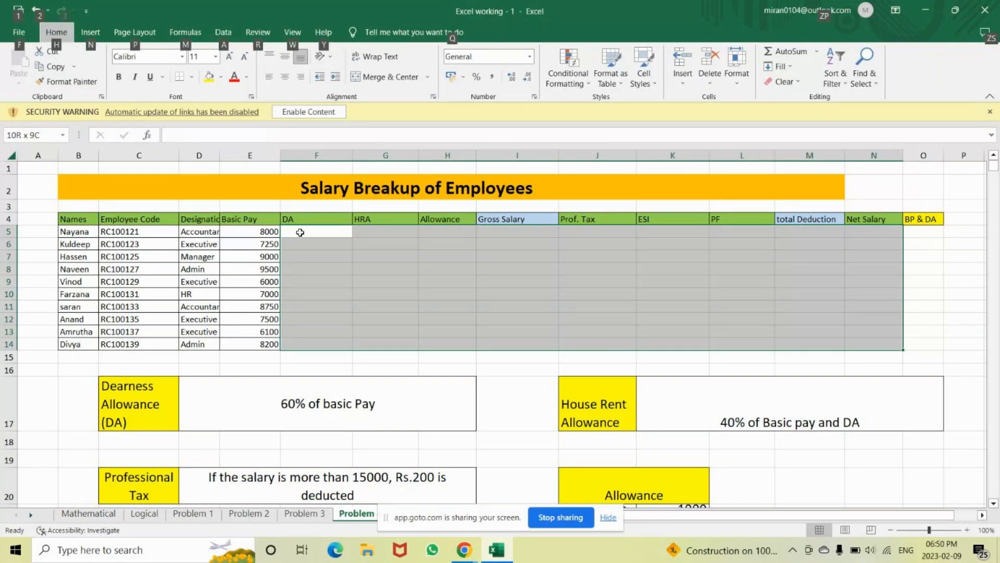
key("h")
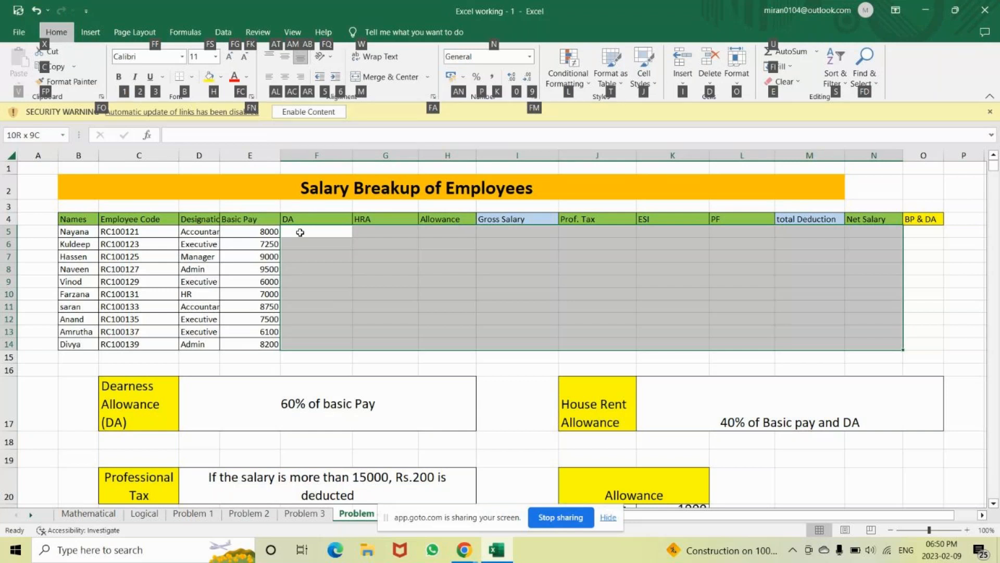
key("b")
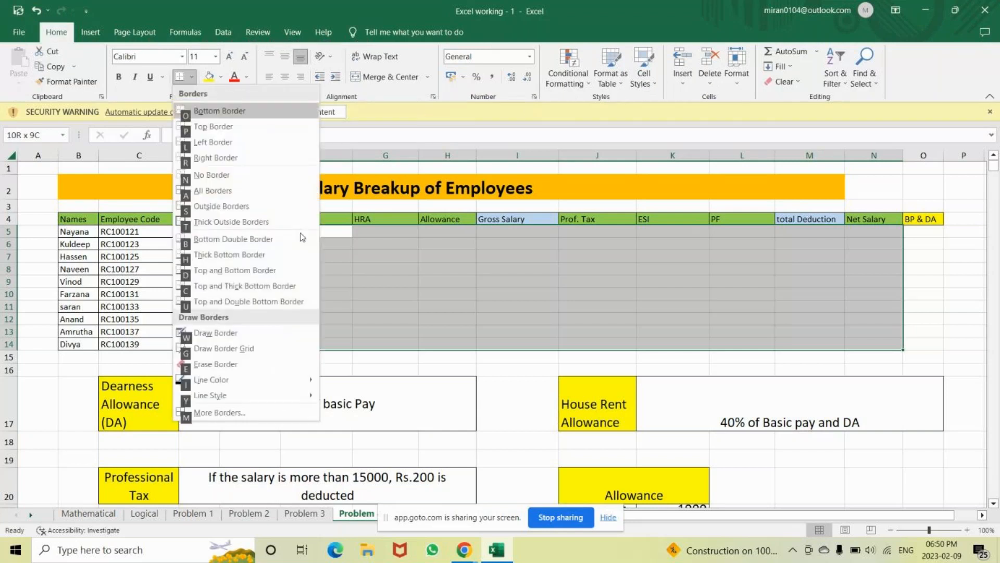
key("Down")
key("Down")
key("Down")
key("Down")
key("Down")
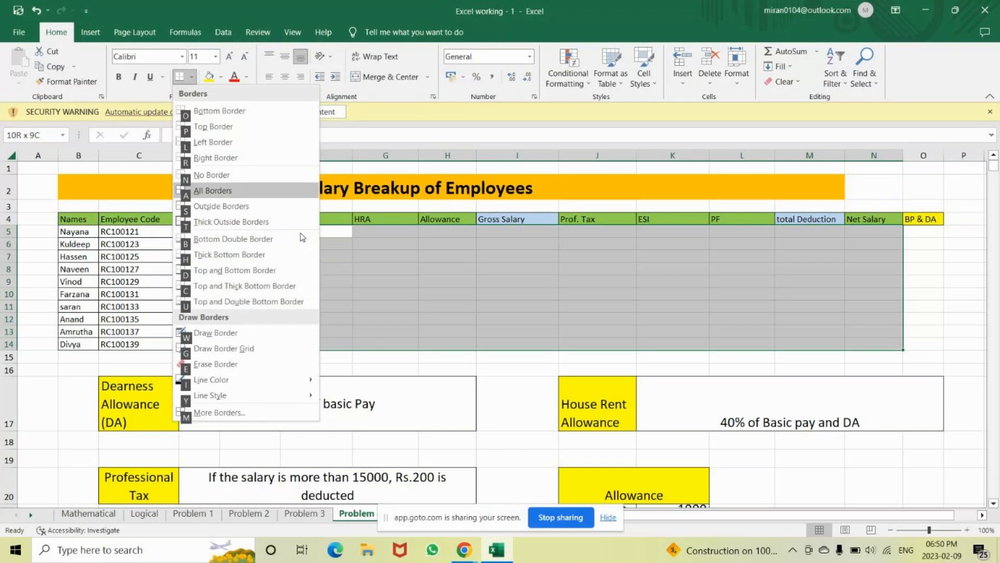
key("Return")
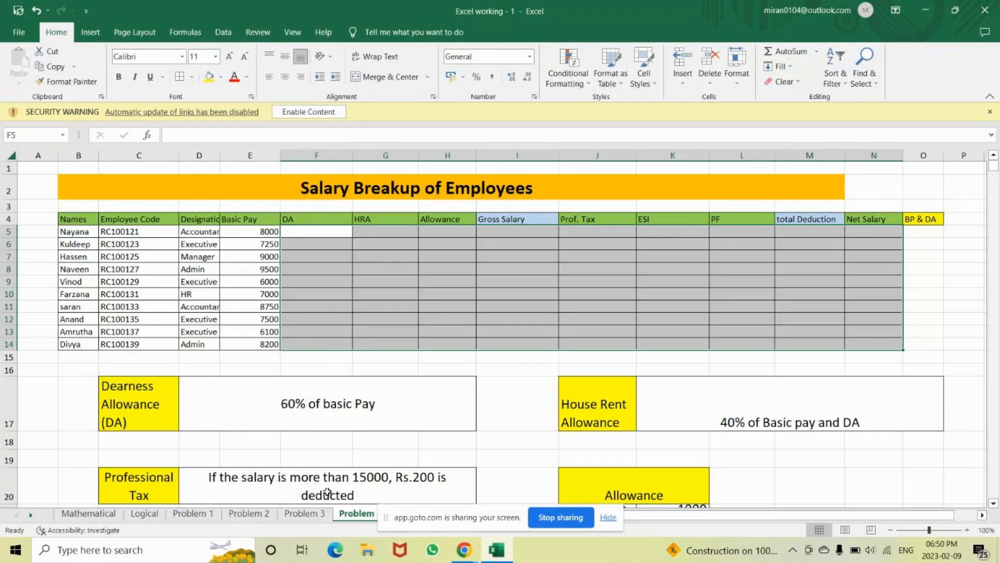
left_click(334, 232)
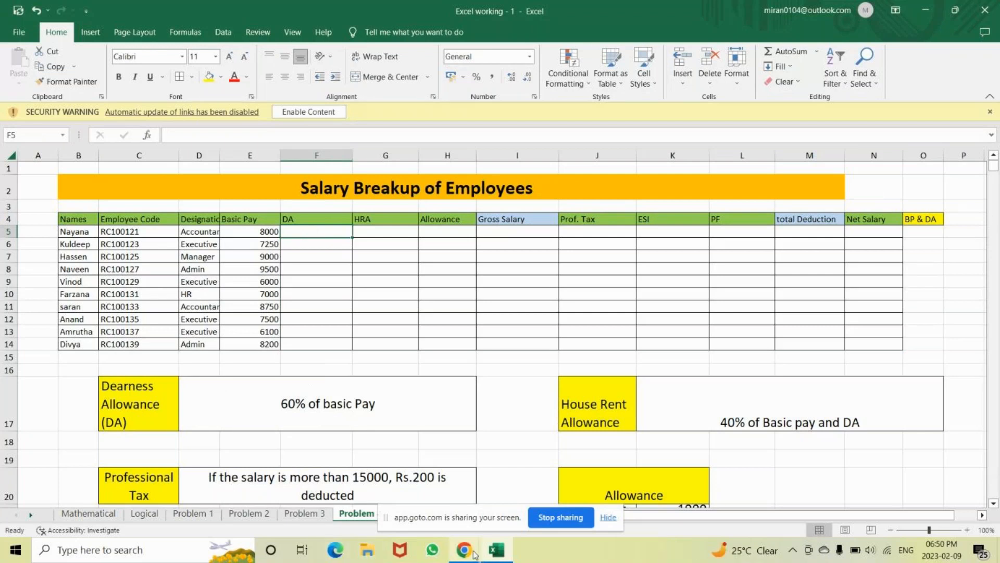
left_click(474, 552)
left_click(483, 512)
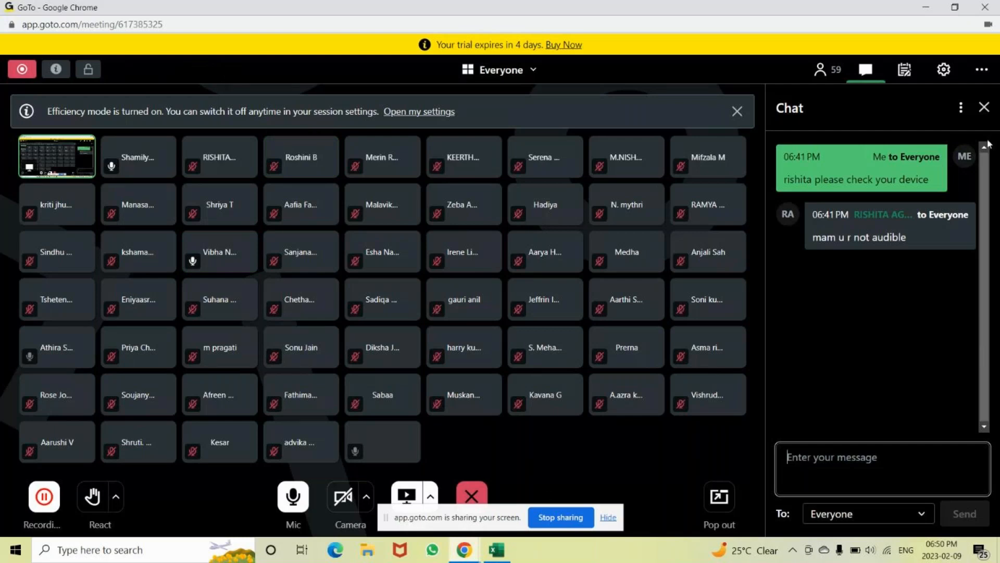
left_click(984, 109)
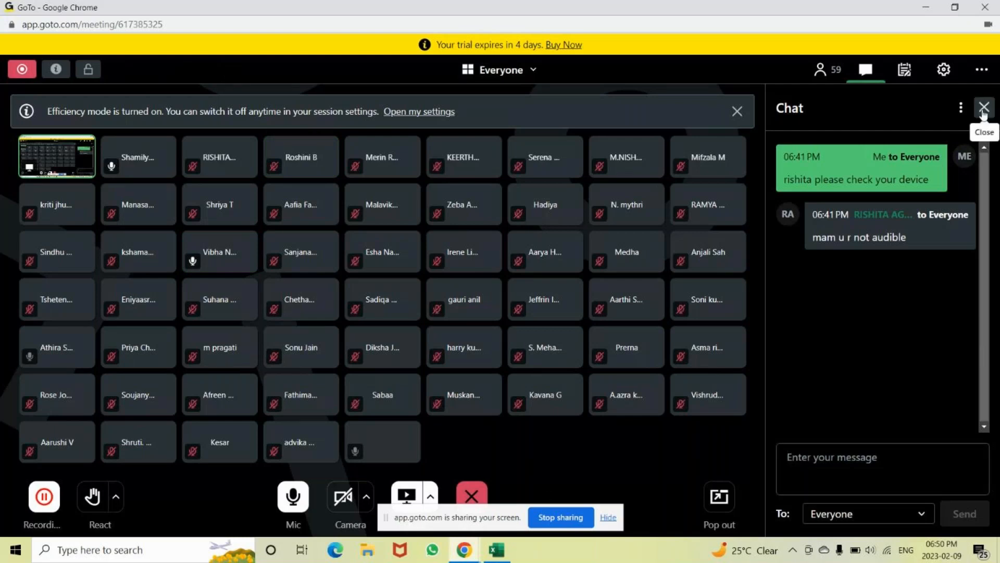
key("alt+Tab")
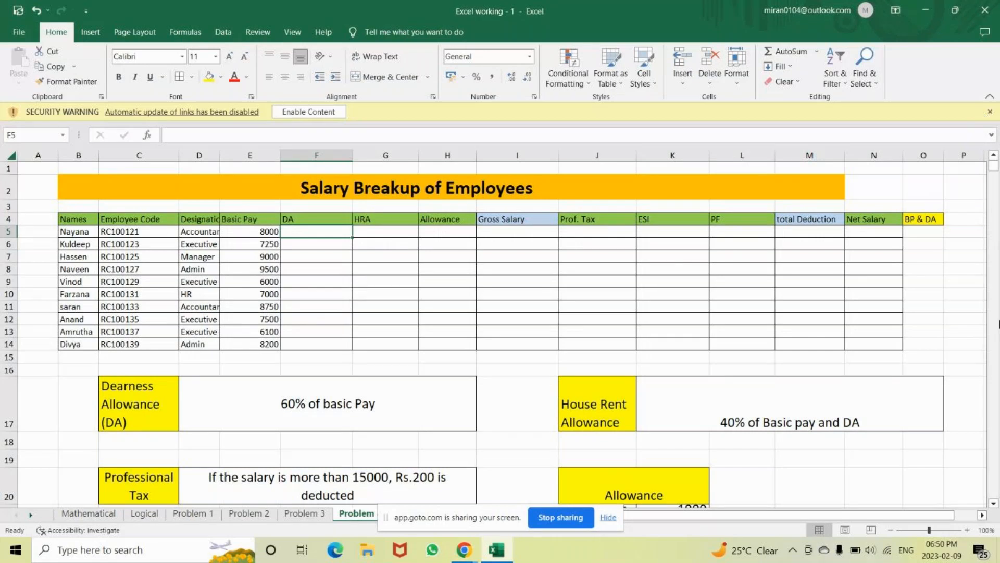
Zoom the Salary Breakup sheet in, then ease it back to about 122%
left_click(940, 530)
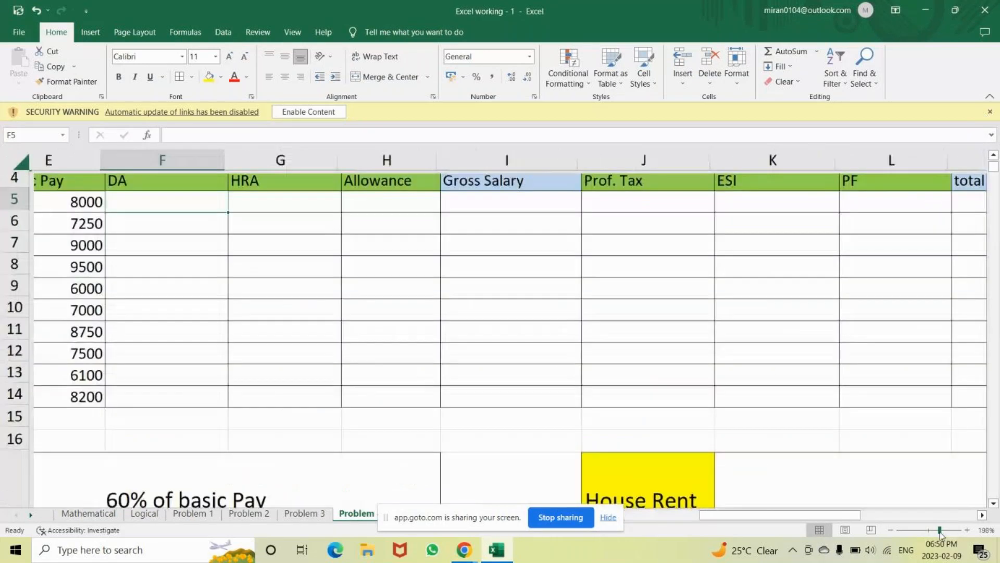
left_click_drag(994, 167, 989, 132)
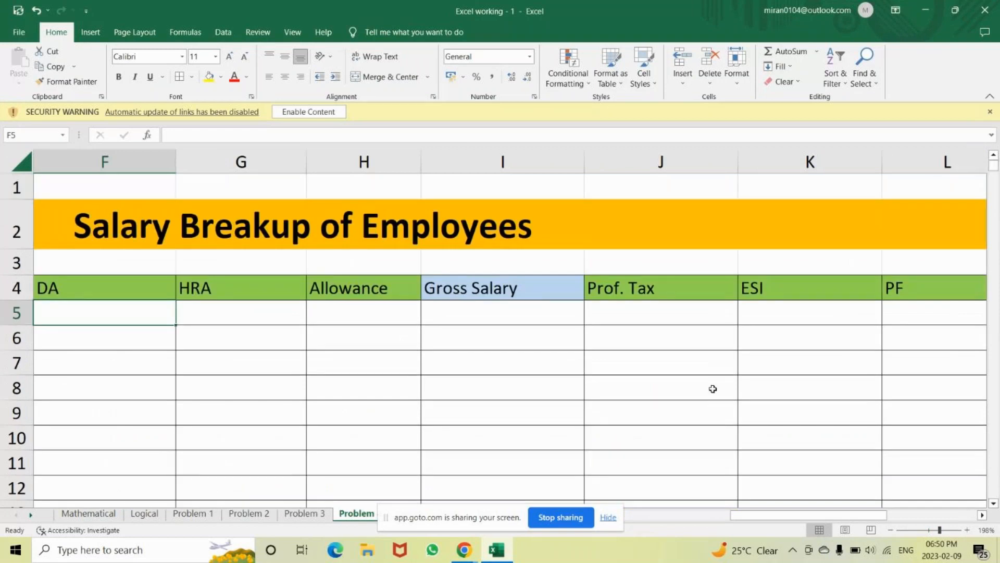
key("Left")
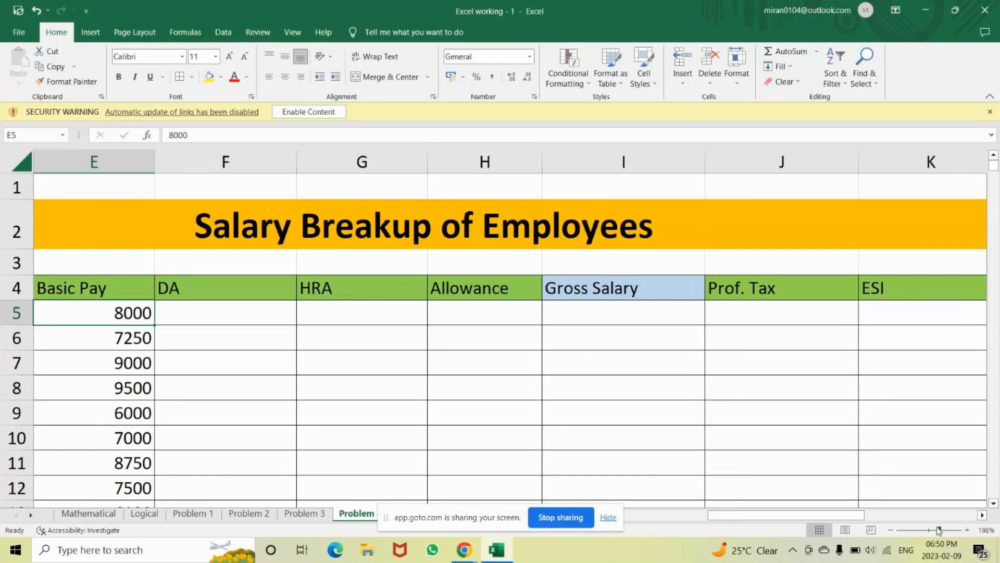
left_click_drag(937, 531, 932, 532)
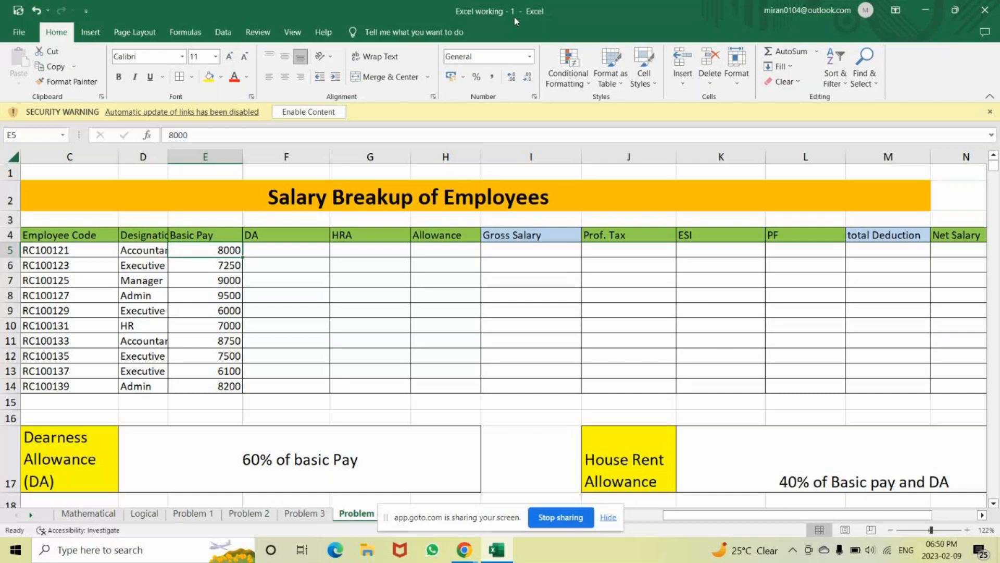
Unmute the microphone in the GoTo meeting, then return to the Excel workbook
left_click(465, 557)
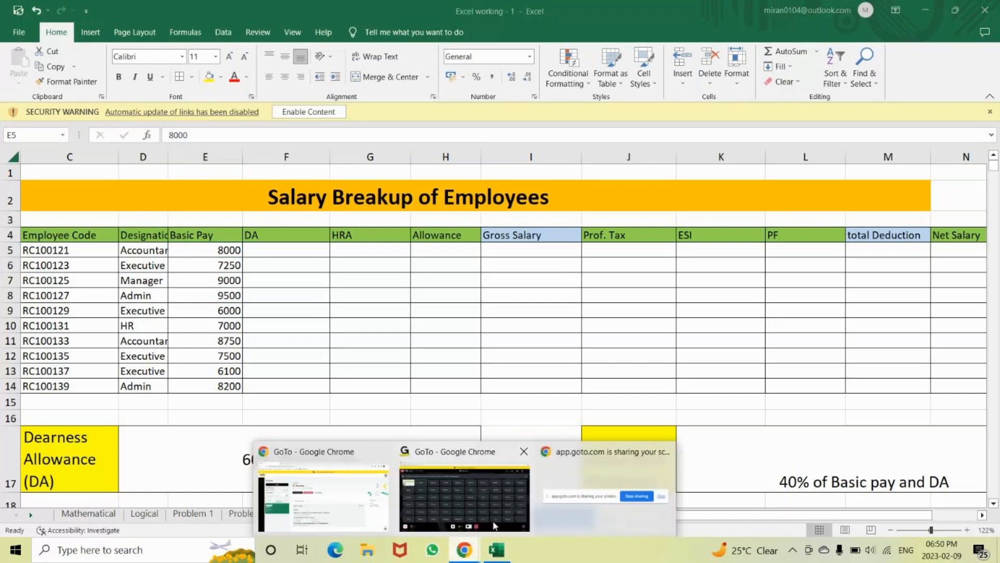
left_click(495, 526)
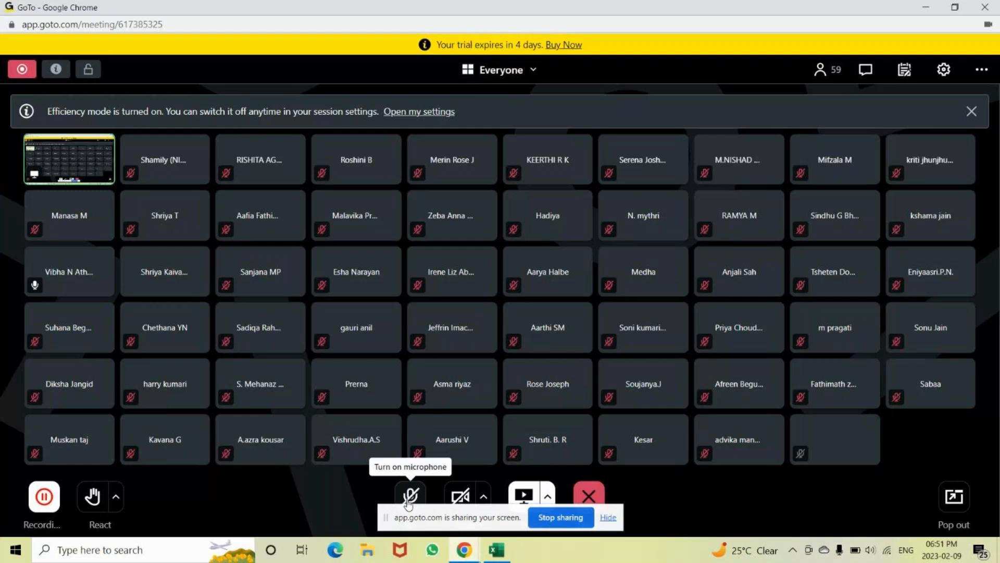
key("alt+Tab")
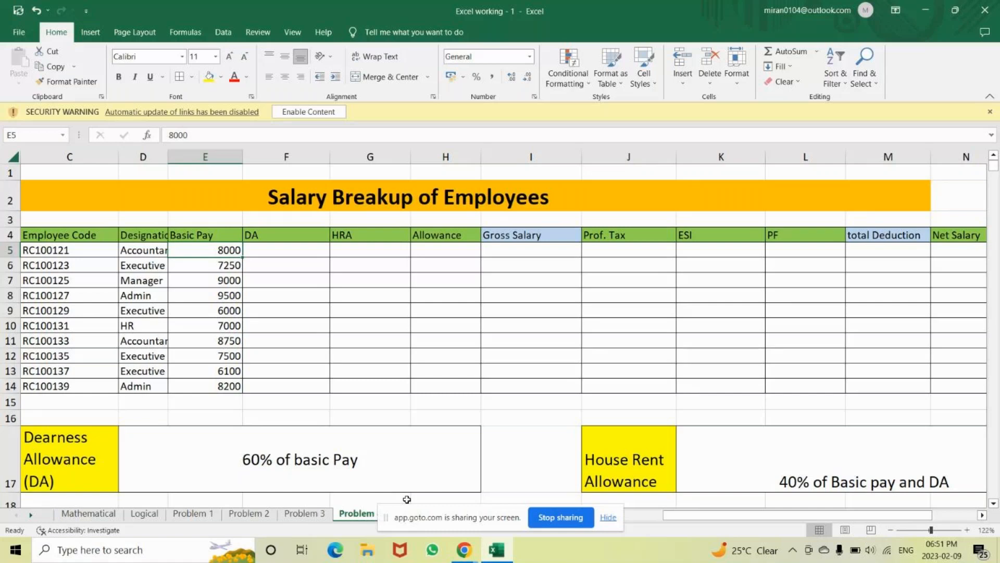
key("alt+Tab")
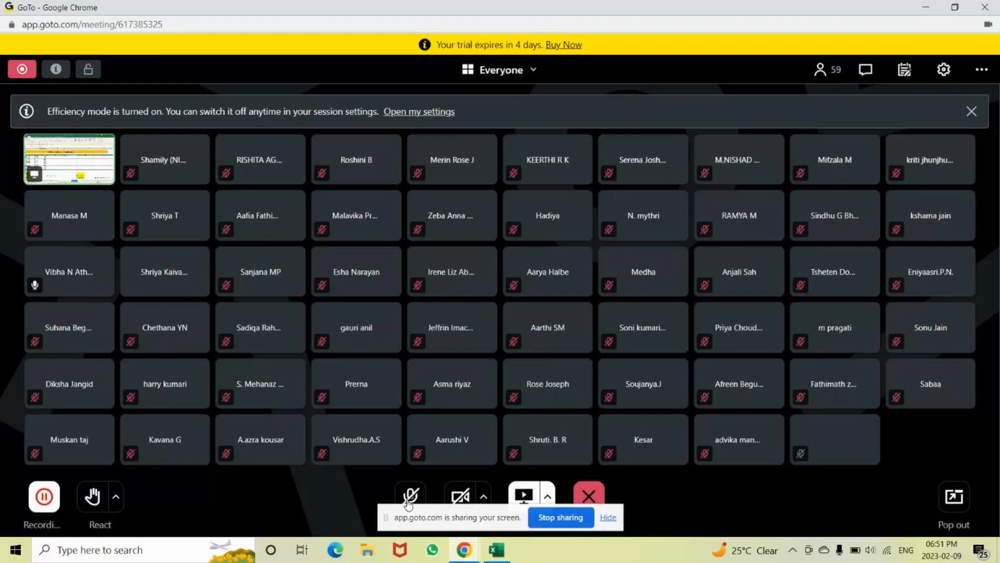
left_click(411, 499)
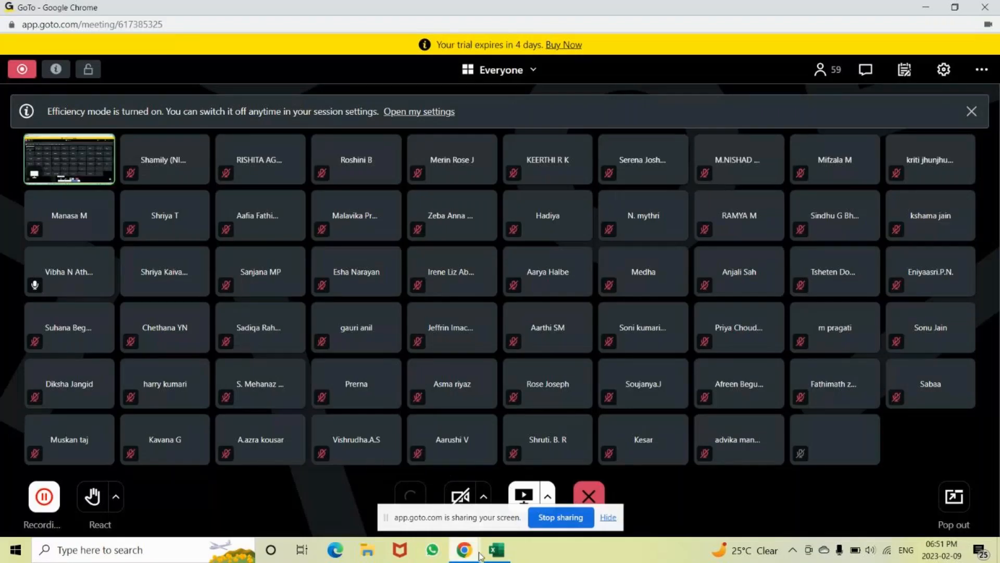
mouse_move(498, 554)
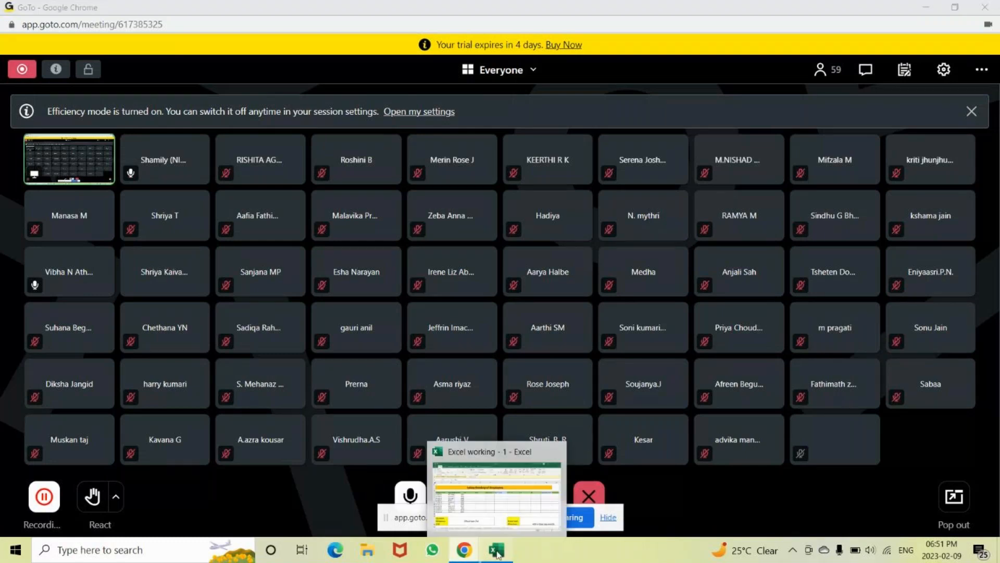
left_click(498, 554)
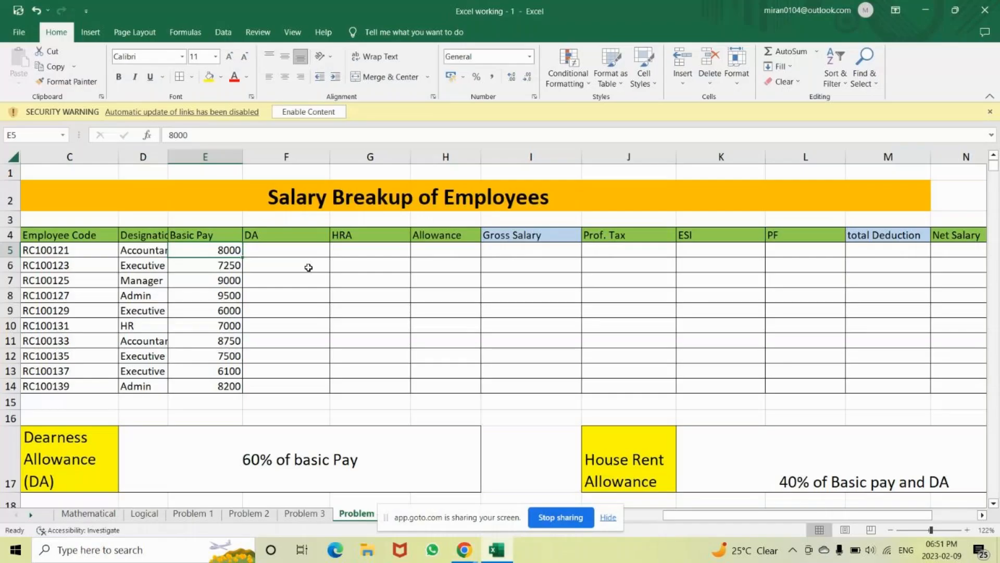
left_click(290, 254)
key("Down")
key("Down")
key("Down")
key("Down")
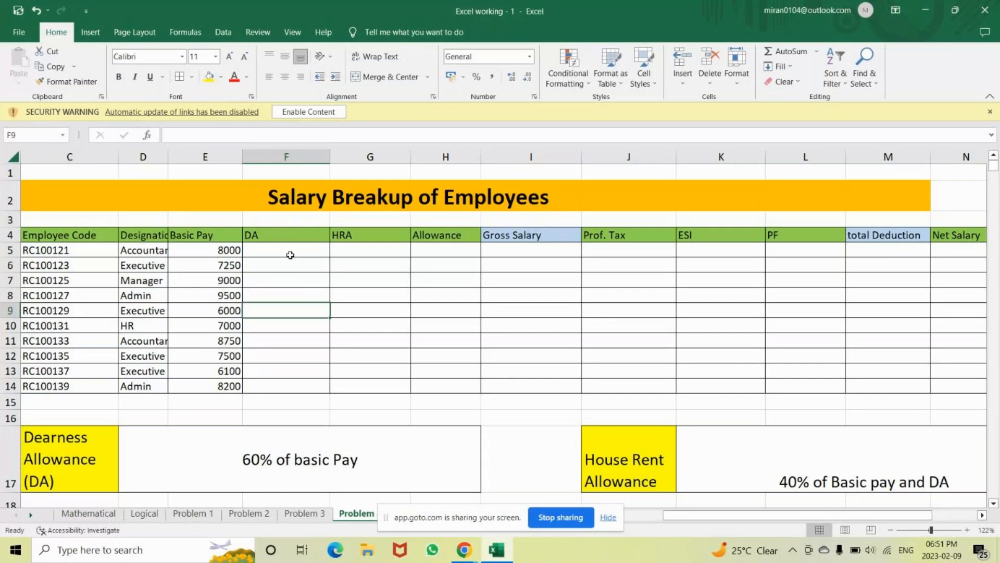
key("Down")
key("Down")
key("Down")
key("Down")
key("Down")
key("Down")
key("Down")
key("Down")
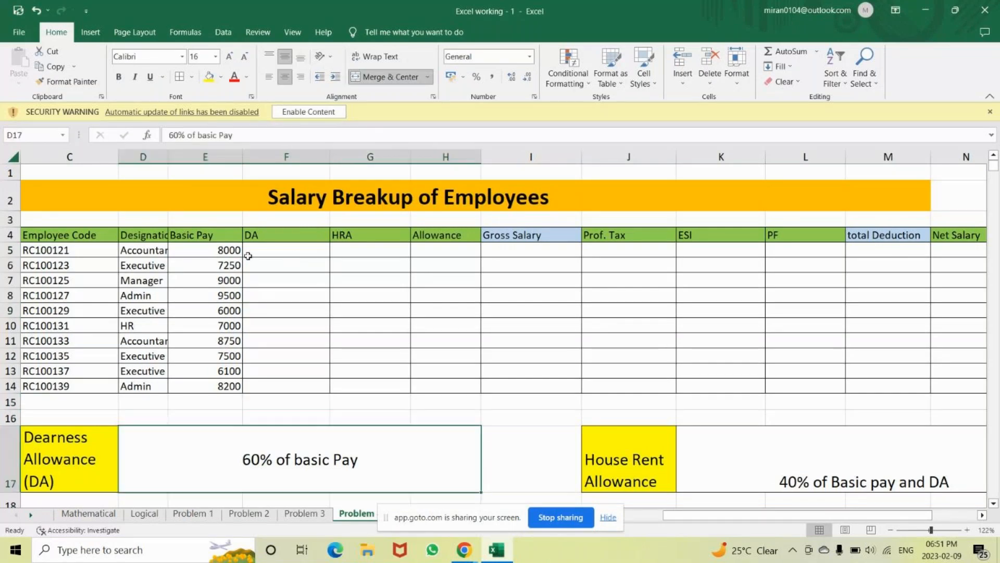
left_click(356, 207)
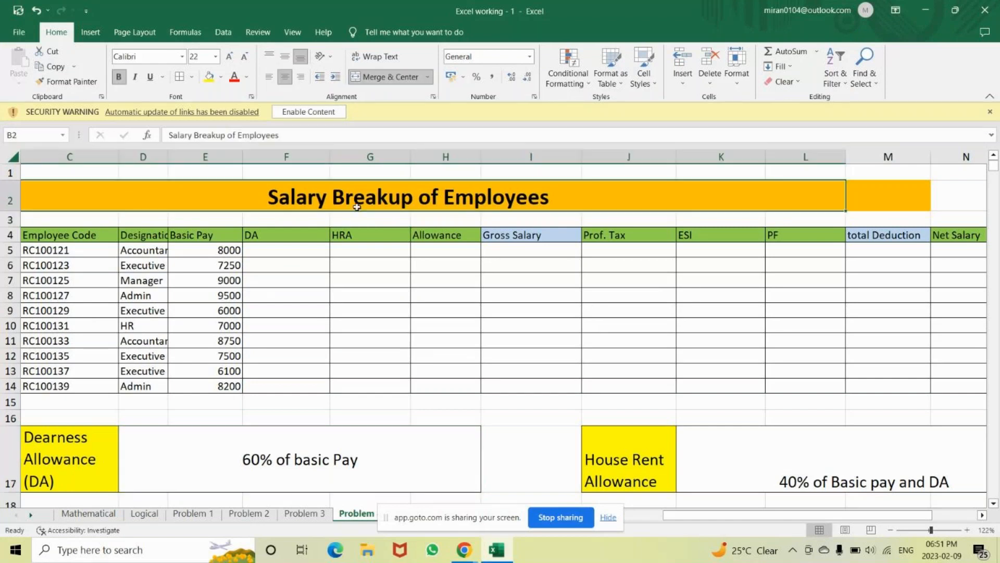
left_click(63, 460)
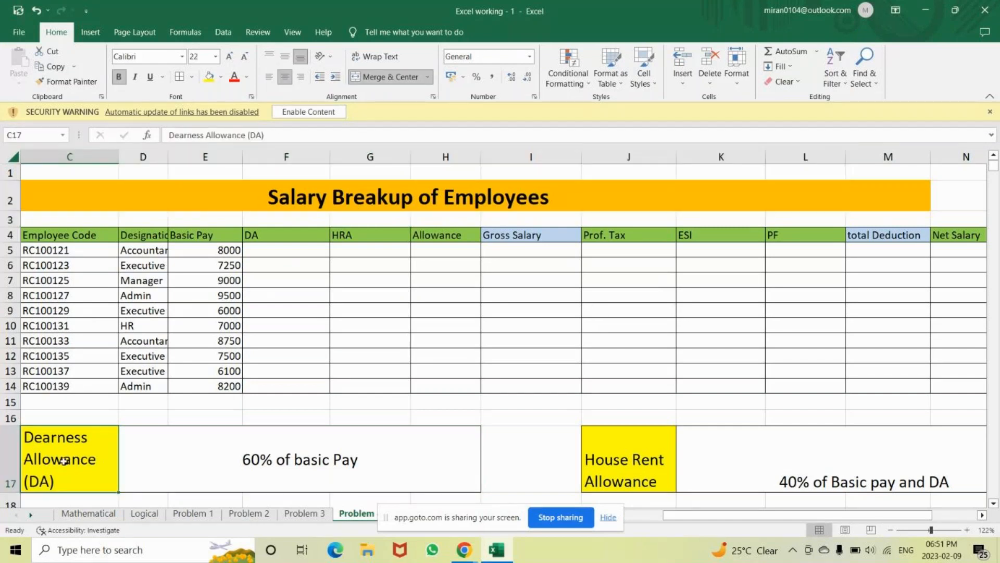
left_click(270, 245)
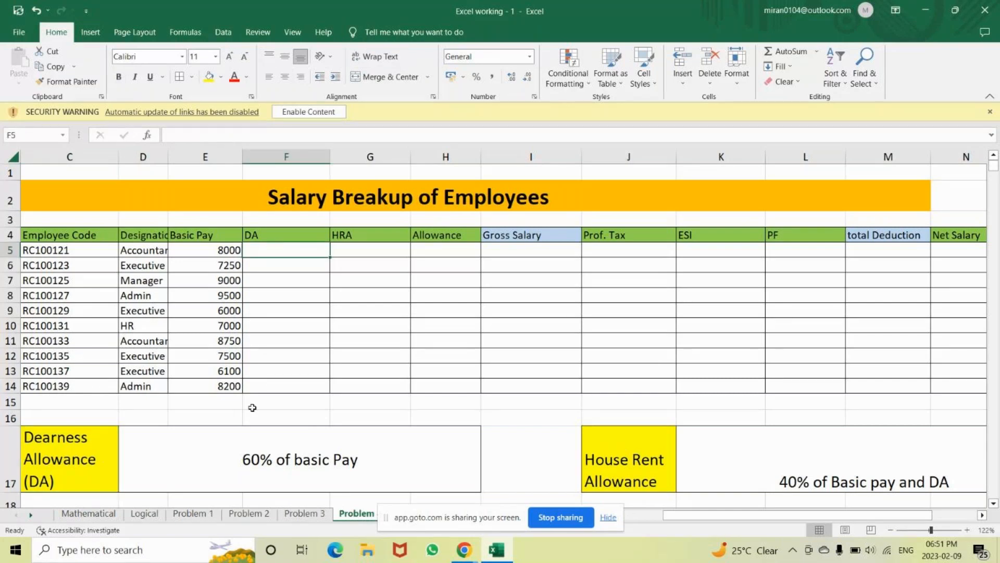
left_click(256, 472)
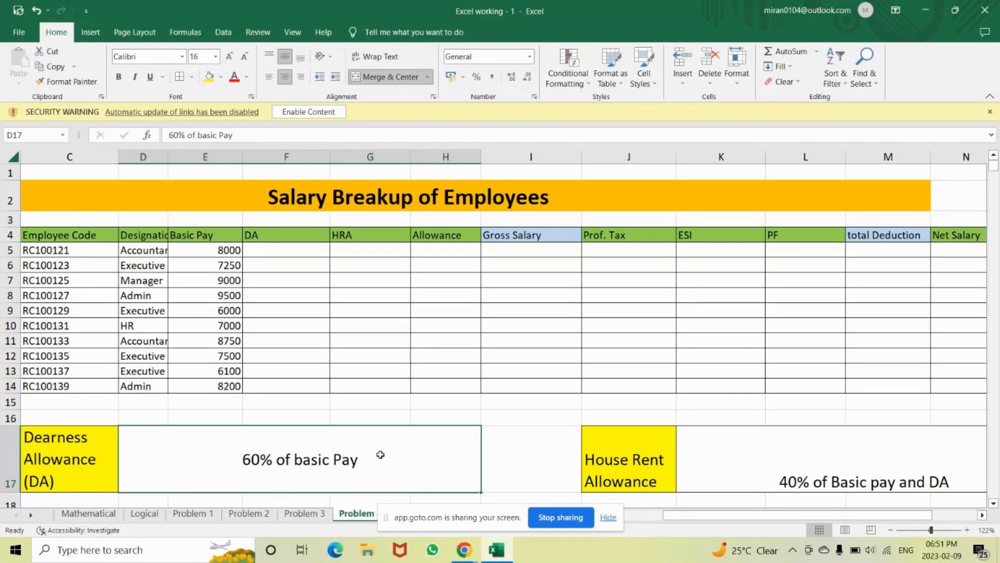
left_click(228, 249)
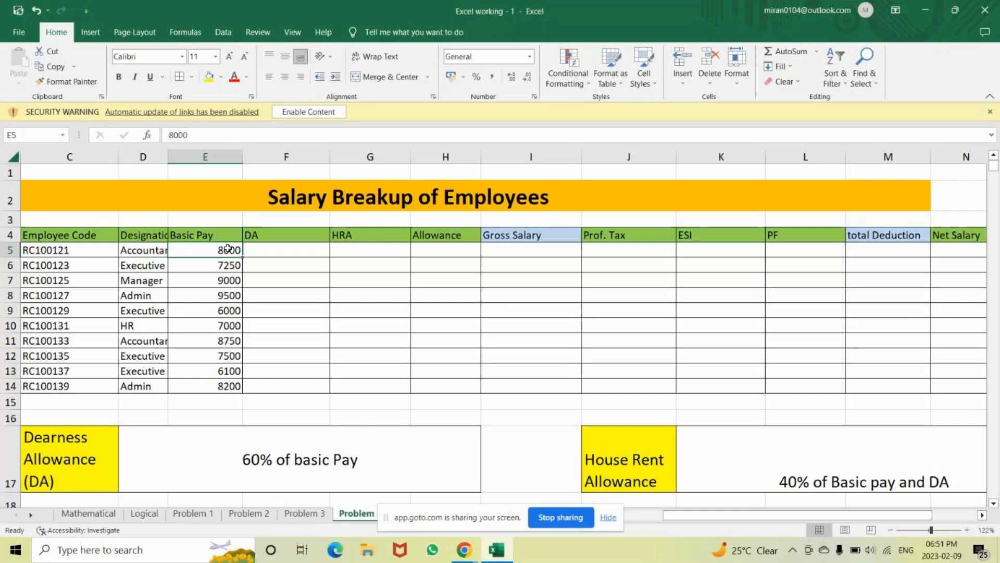
left_click(273, 250)
Enter =E5*60% in F5 and fill it down to F14, giving 4800 to 4920
type("=")
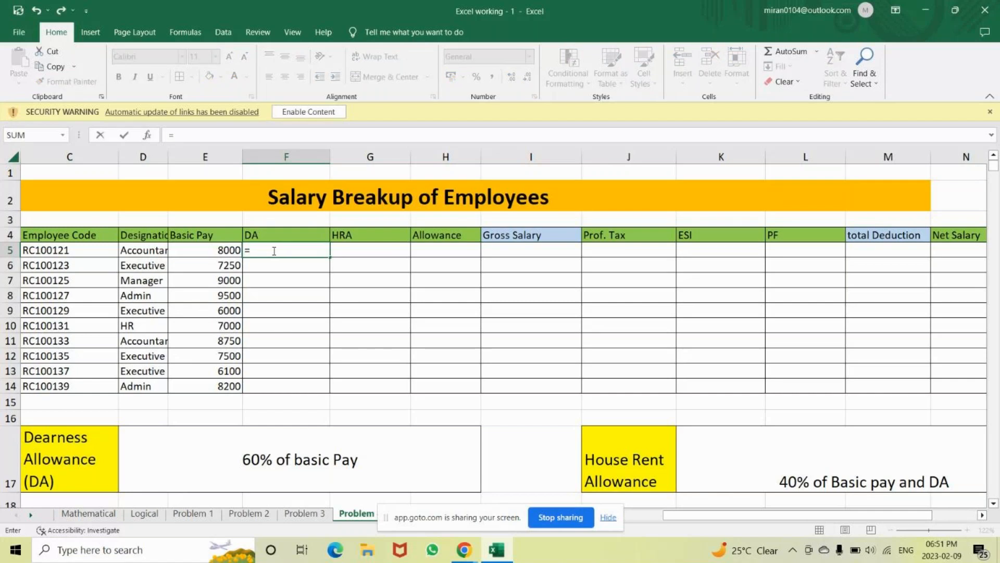
key("Left")
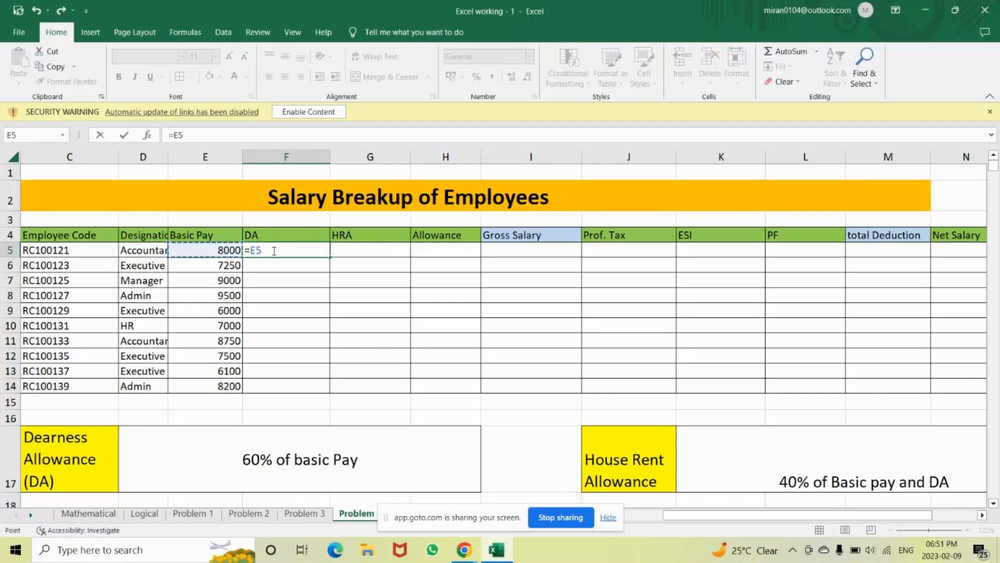
type("*60%")
key("Return")
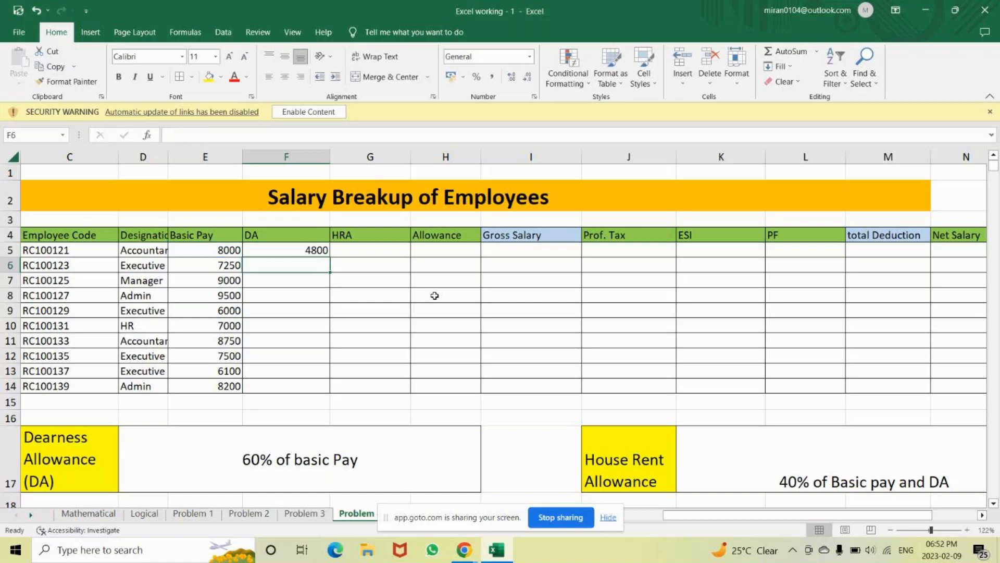
left_click(315, 251)
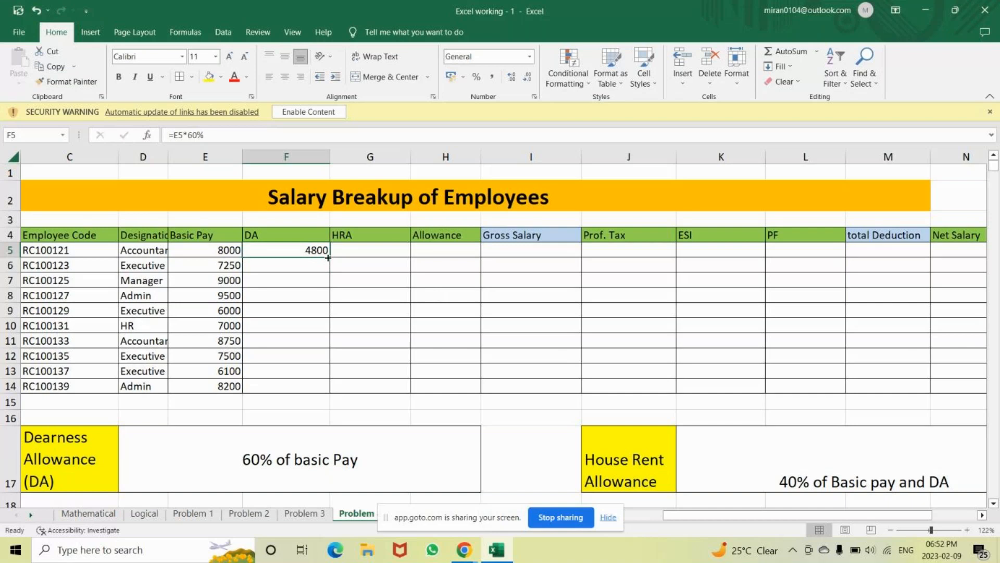
double_click(328, 257)
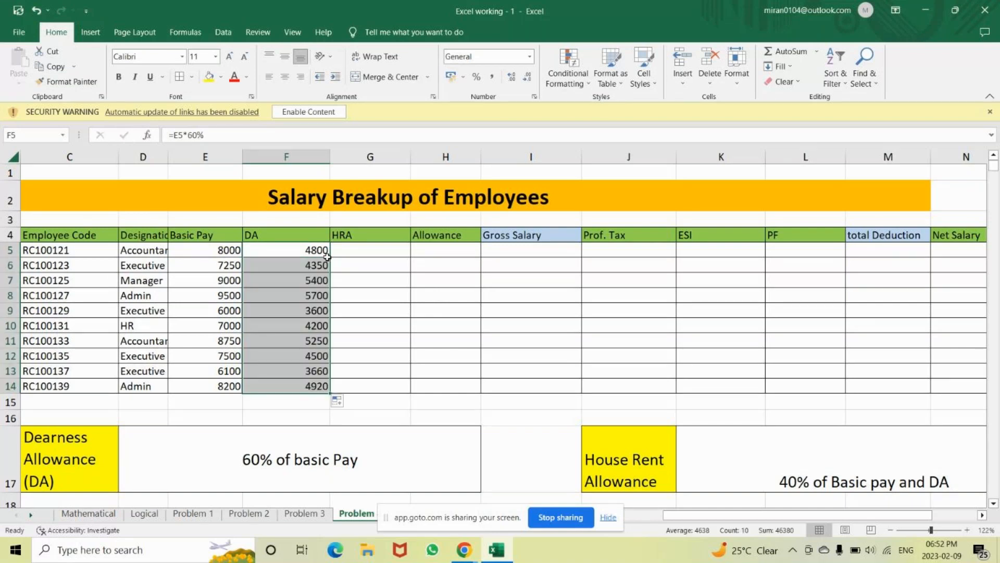
left_click(363, 253)
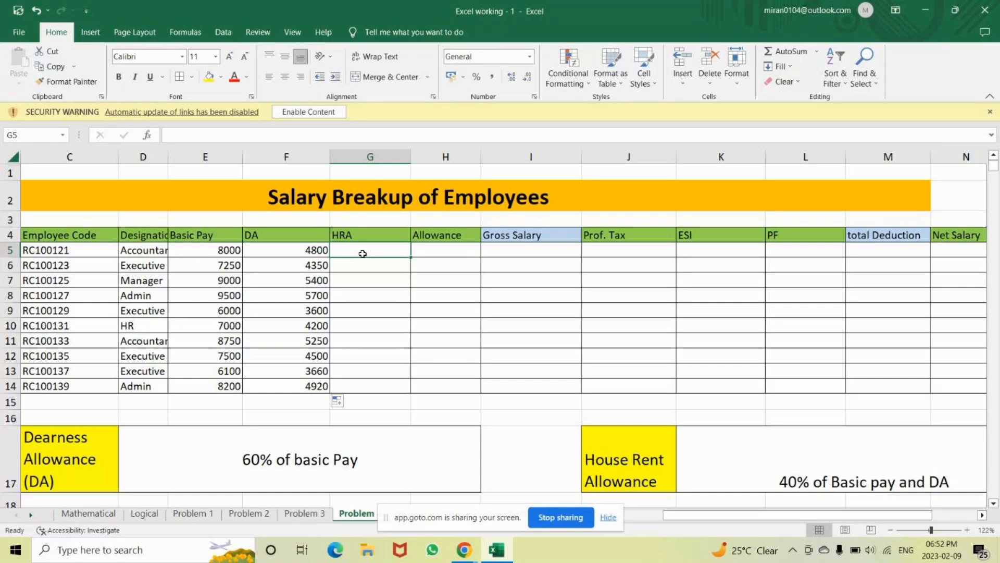
left_click_drag(198, 246, 276, 254)
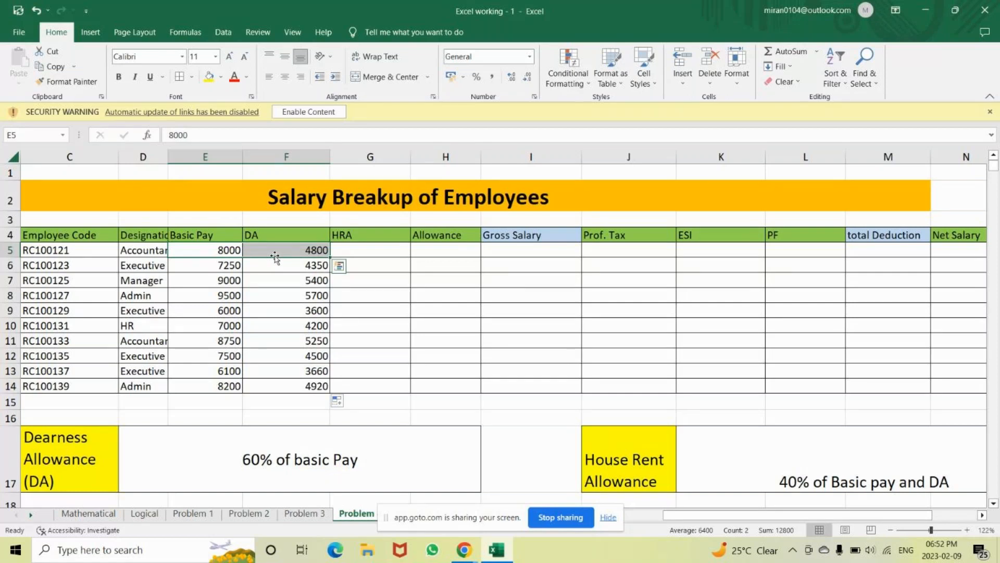
left_click(348, 250)
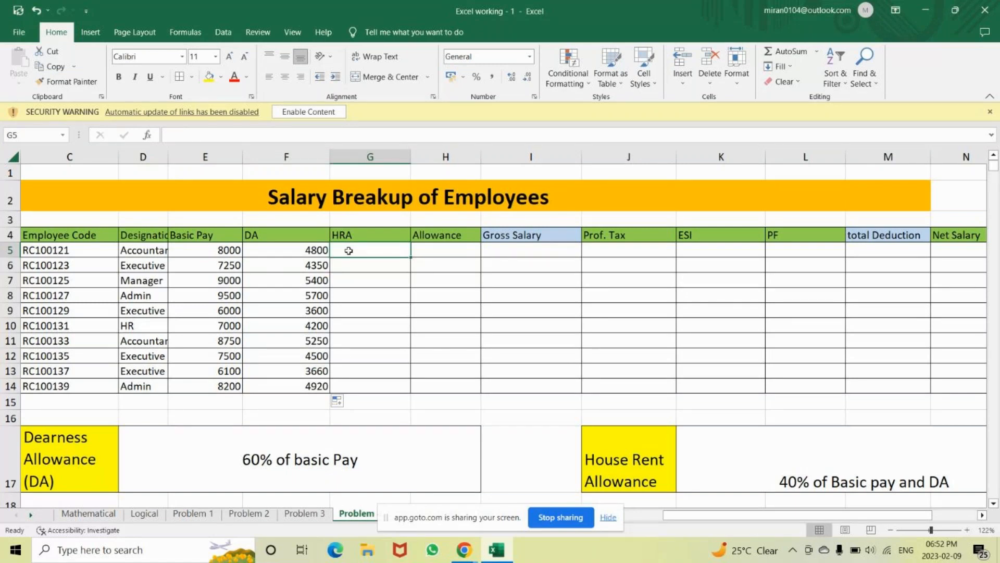
Enter =SUM(E5:F5)*40% in G5 so the first employee's HRA shows 5120
type("=")
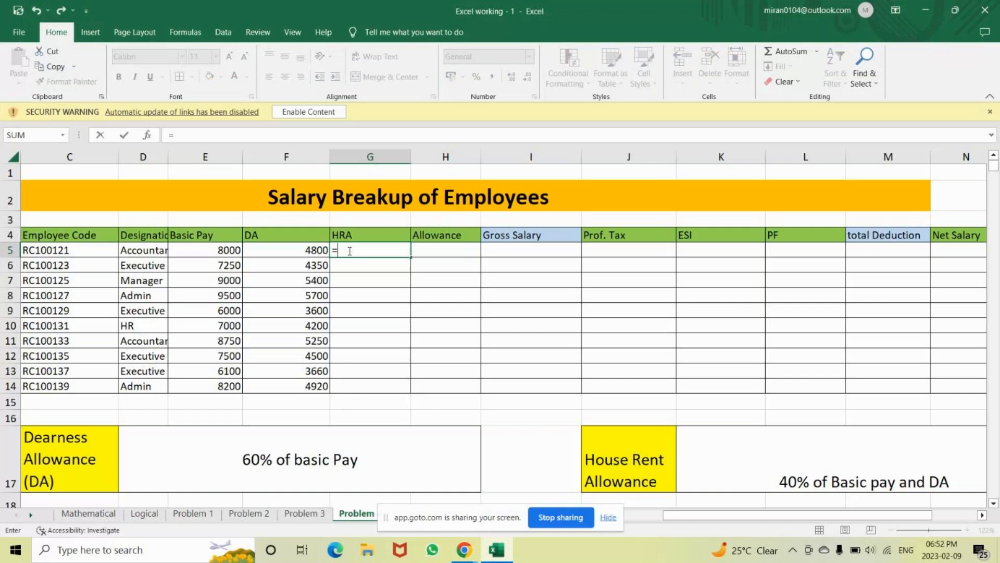
type("sum")
key("Tab")
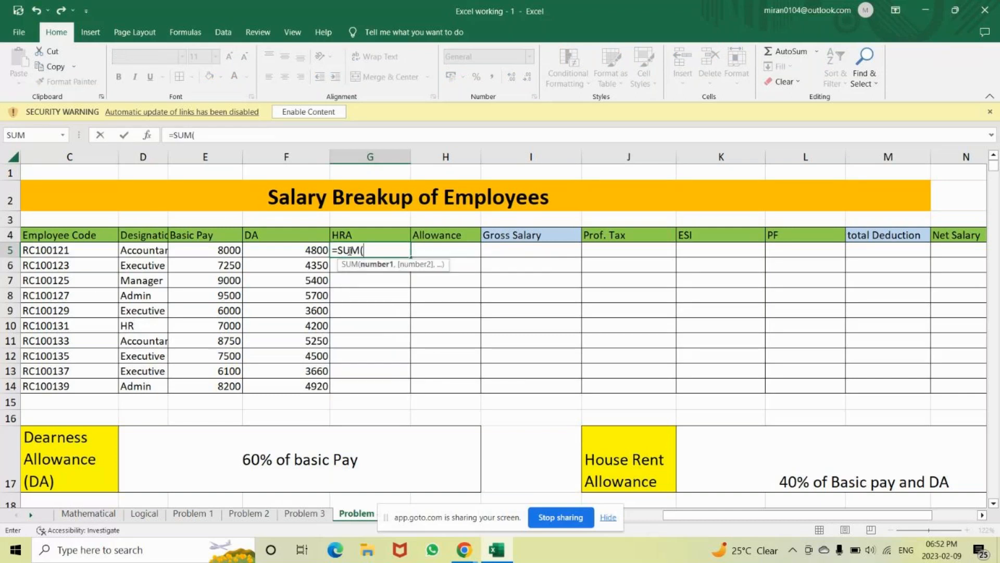
left_click(221, 250)
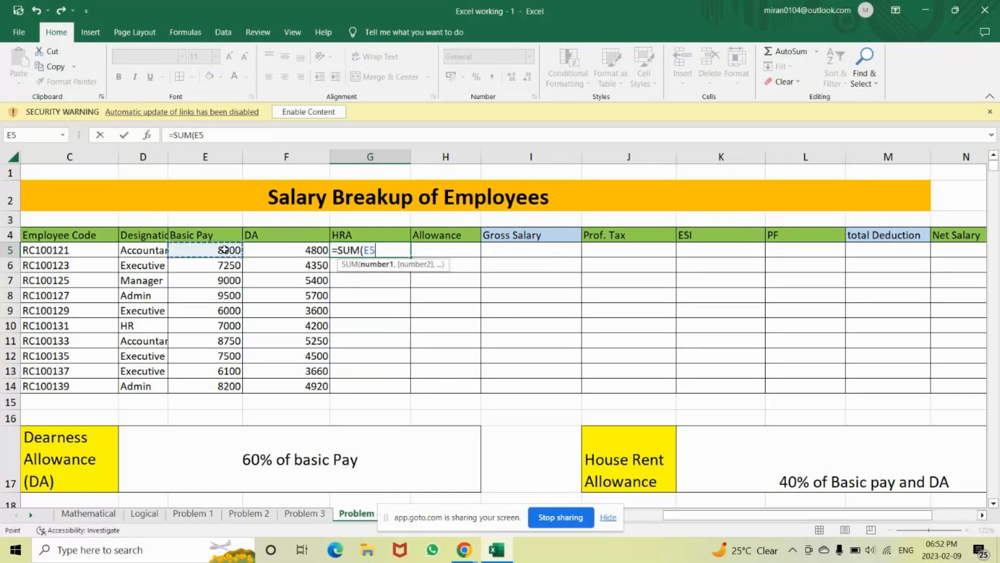
left_click_drag(223, 250, 283, 250)
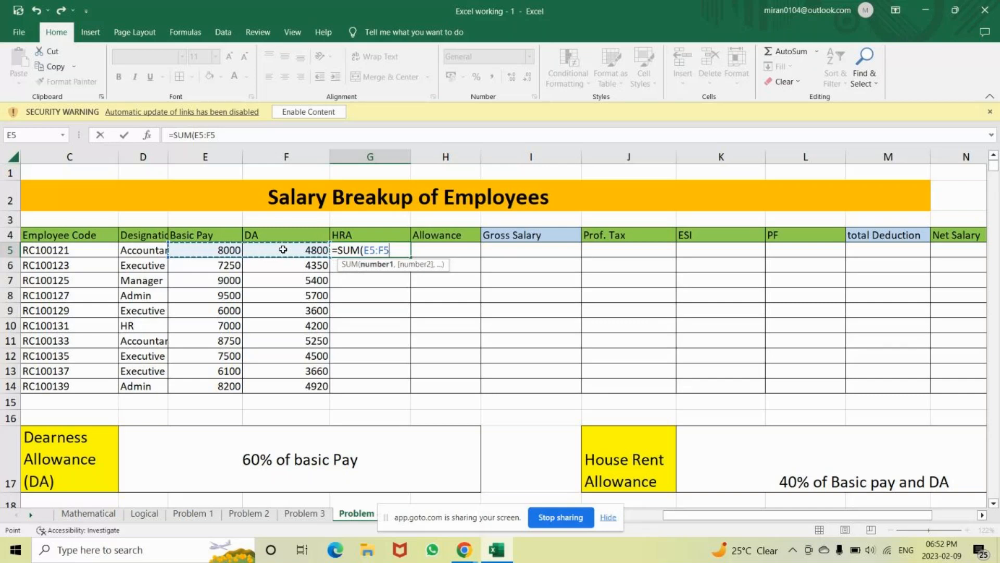
type(")")
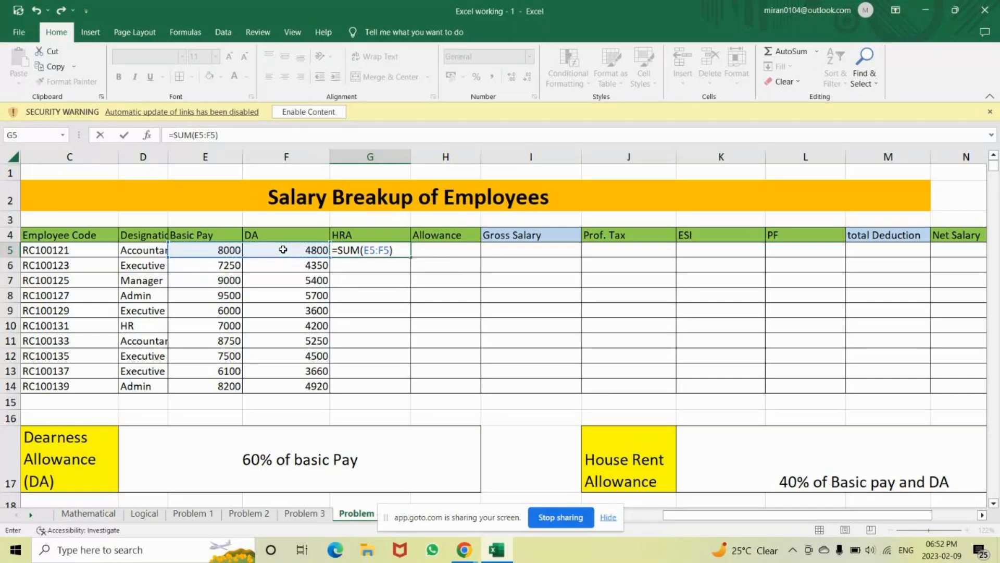
type("*40%")
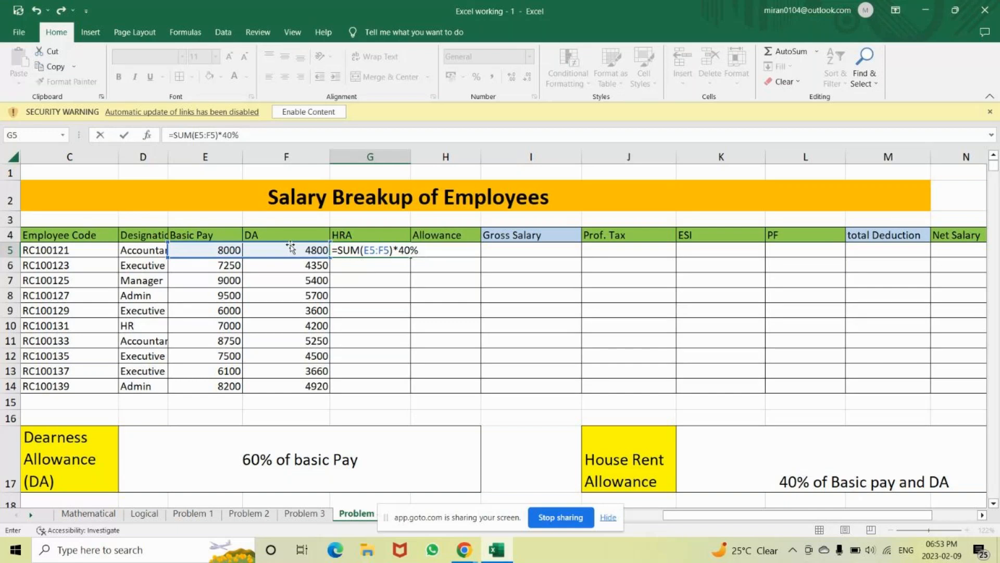
key("Return")
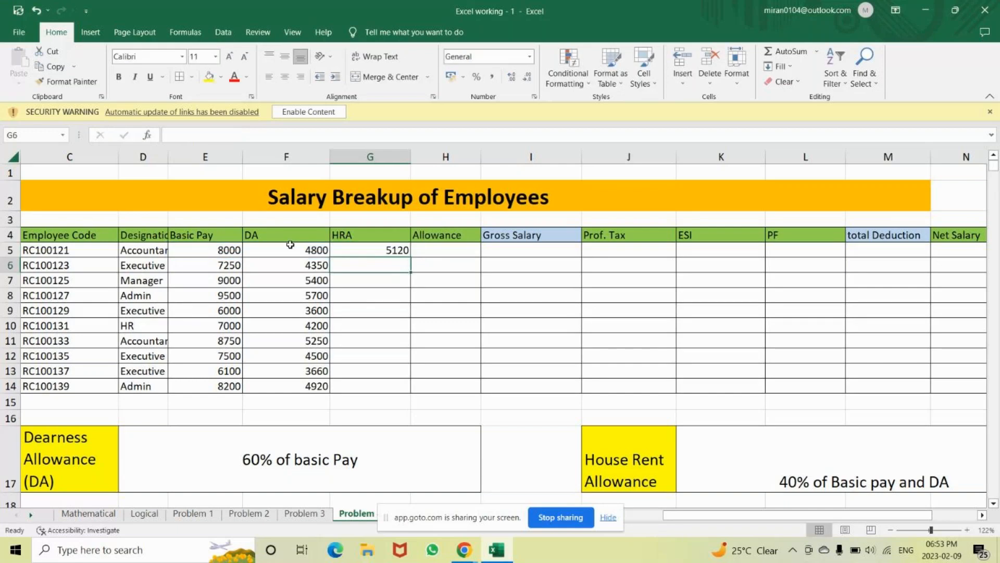
left_click(376, 252)
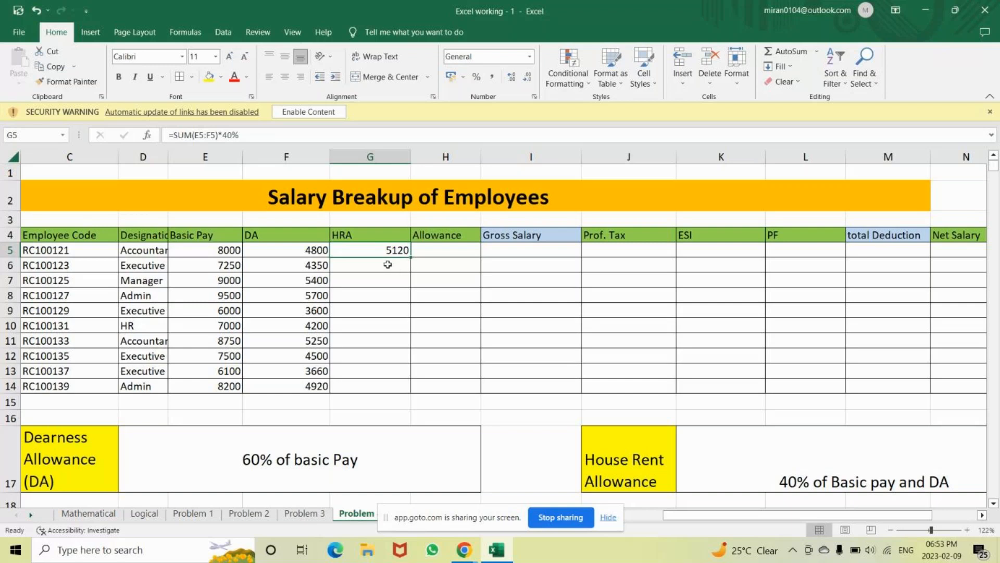
Enter the HRA formula =(E6*40%)+(F6*40%) in G6
double_click(387, 264)
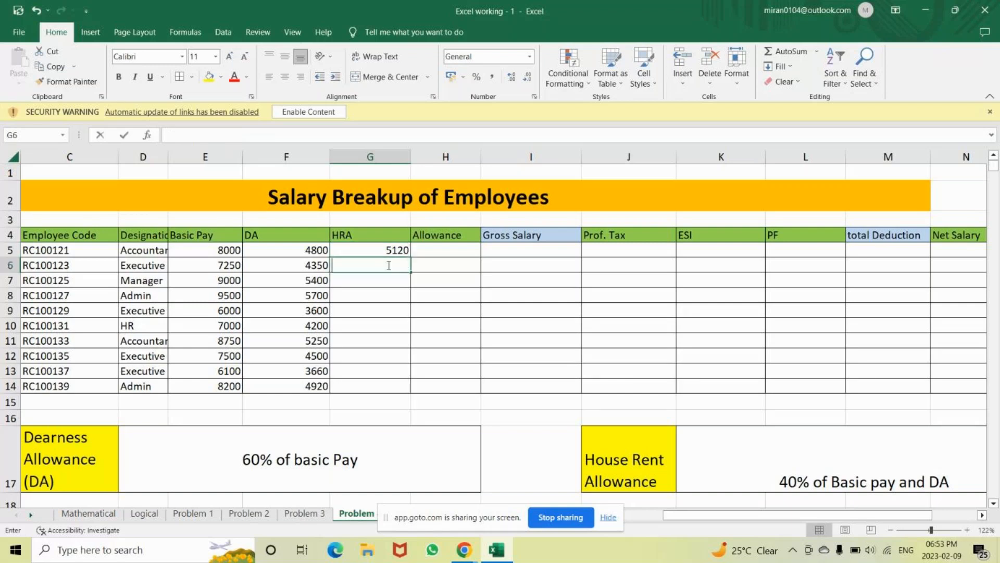
type("=")
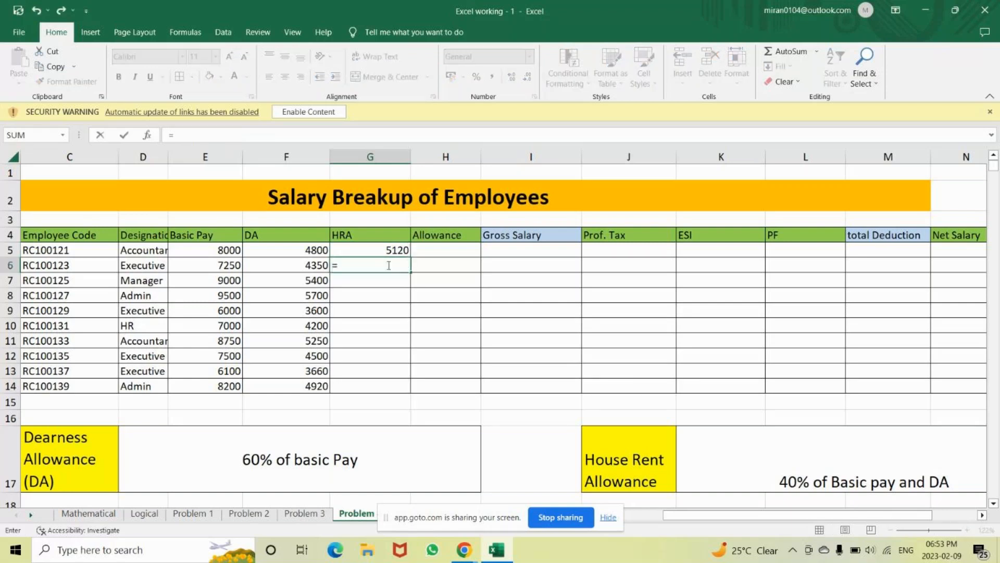
type("(")
left_click(224, 267)
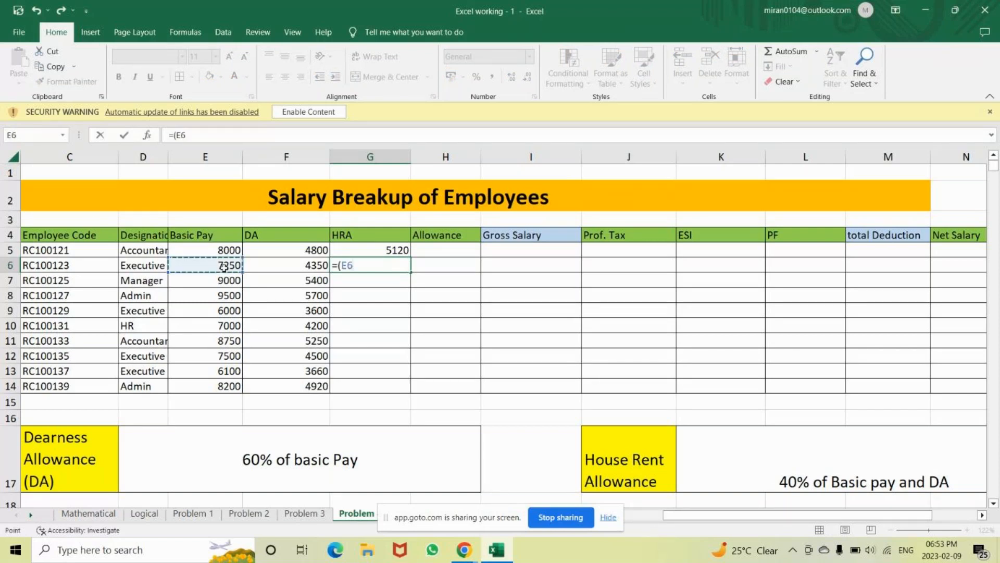
type("*40%")
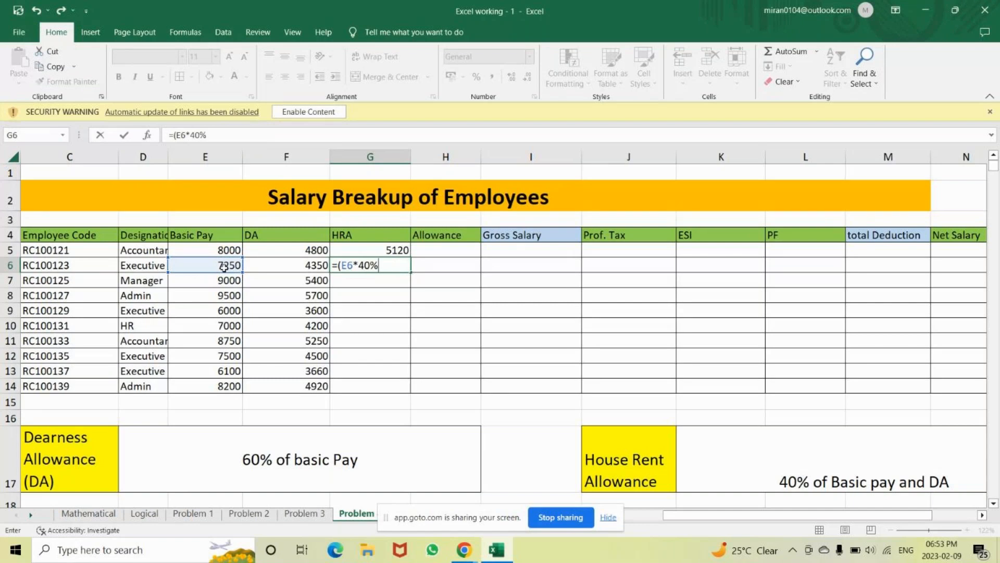
type(")+")
left_click(285, 263)
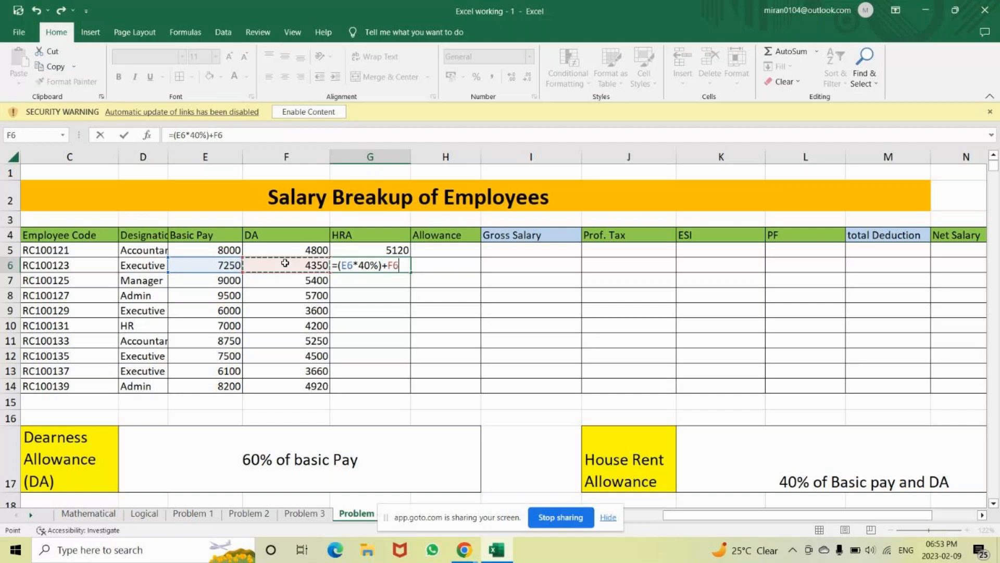
key("BackSpace")
key("BackSpace")
type("(")
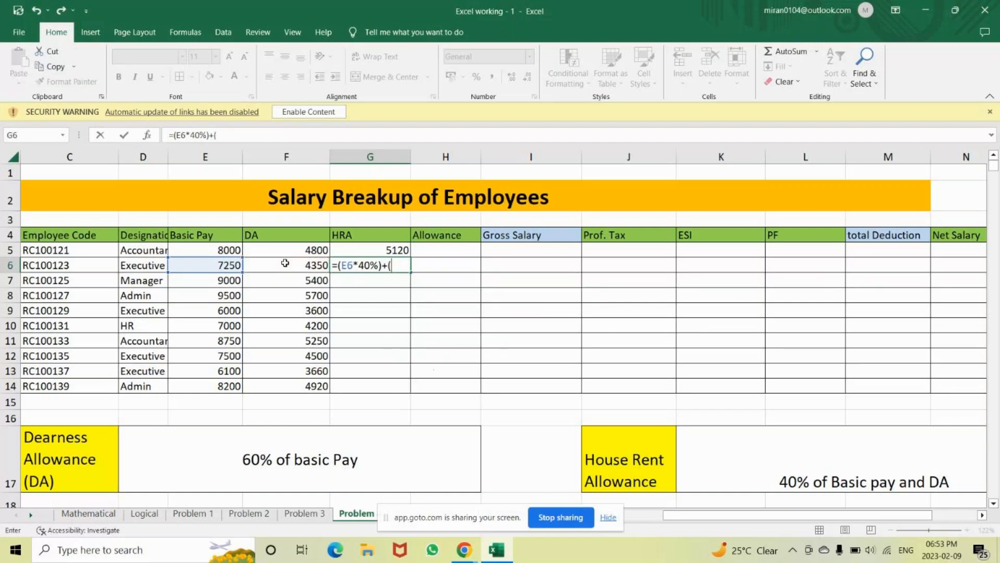
left_click(285, 264)
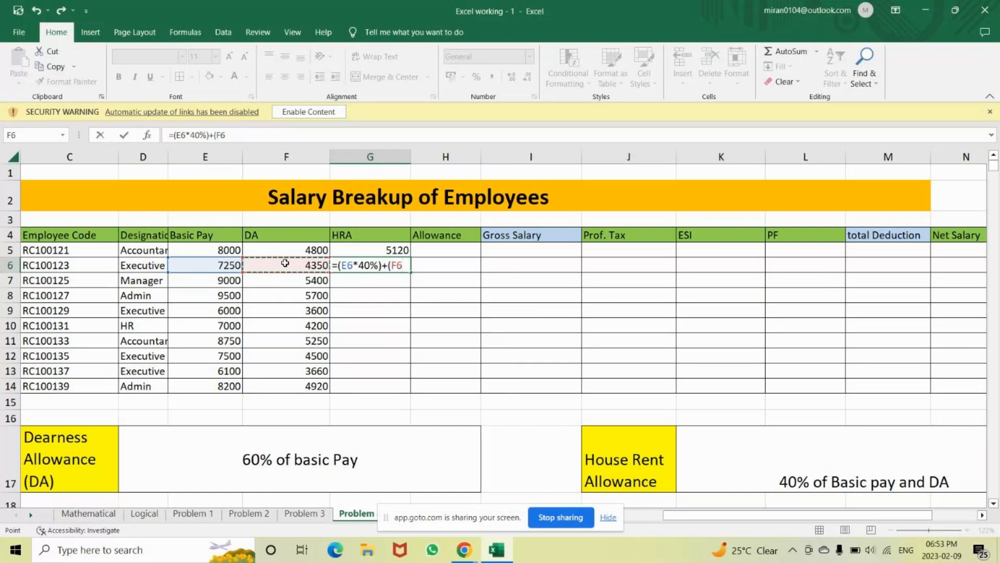
type("*40%)")
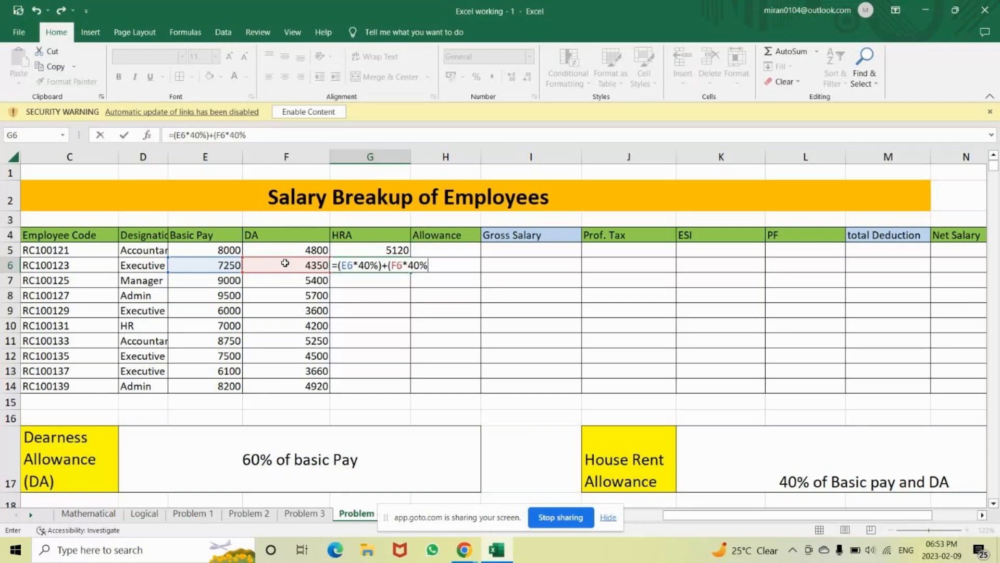
key("Return")
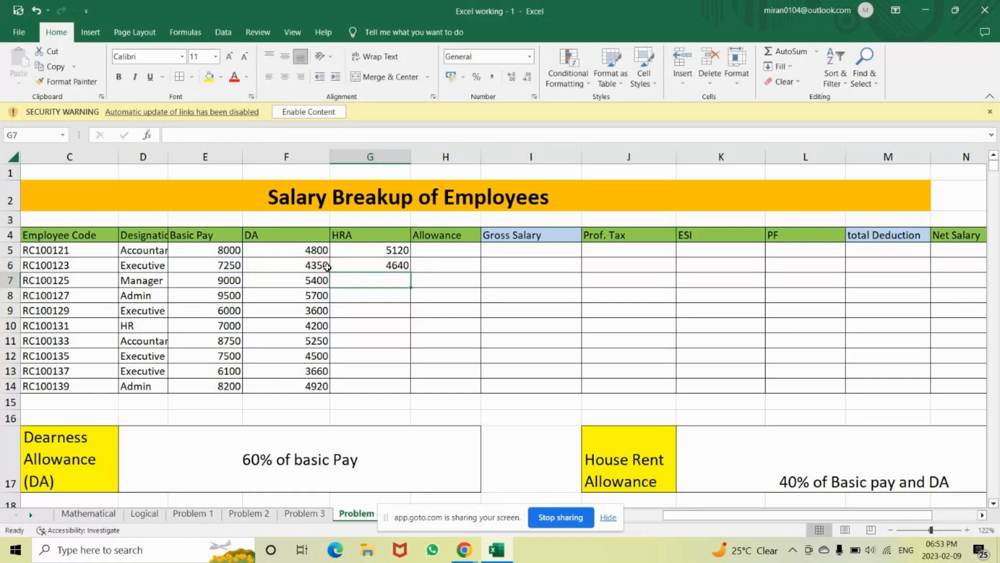
Undo the G6 entry and review G5's HRA formula
key("ctrl+z")
double_click(384, 250)
left_click(356, 276)
Enter =SUM(E7:F7)*40% in G7, giving an HRA of 5760
type("=")
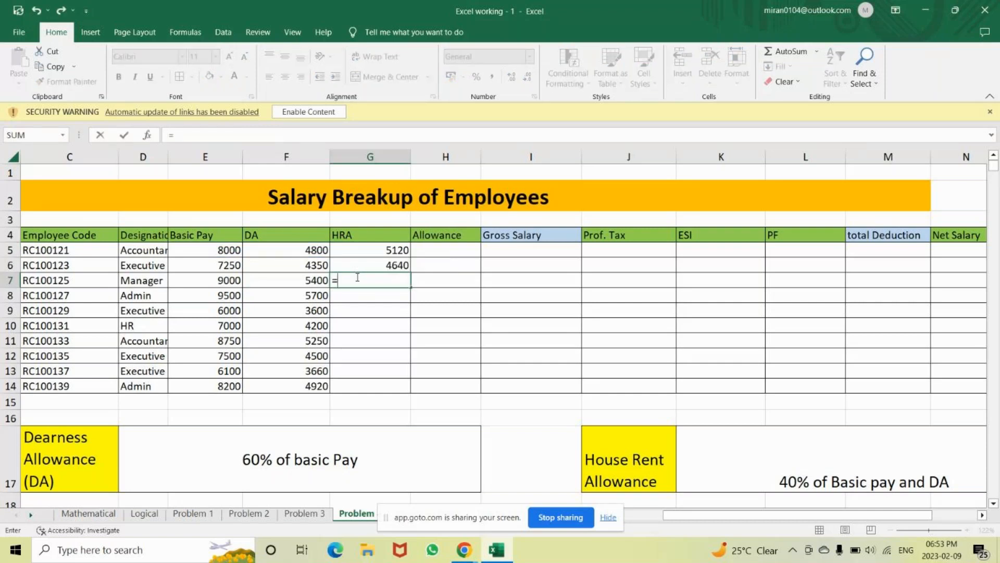
type("sum")
key("Tab")
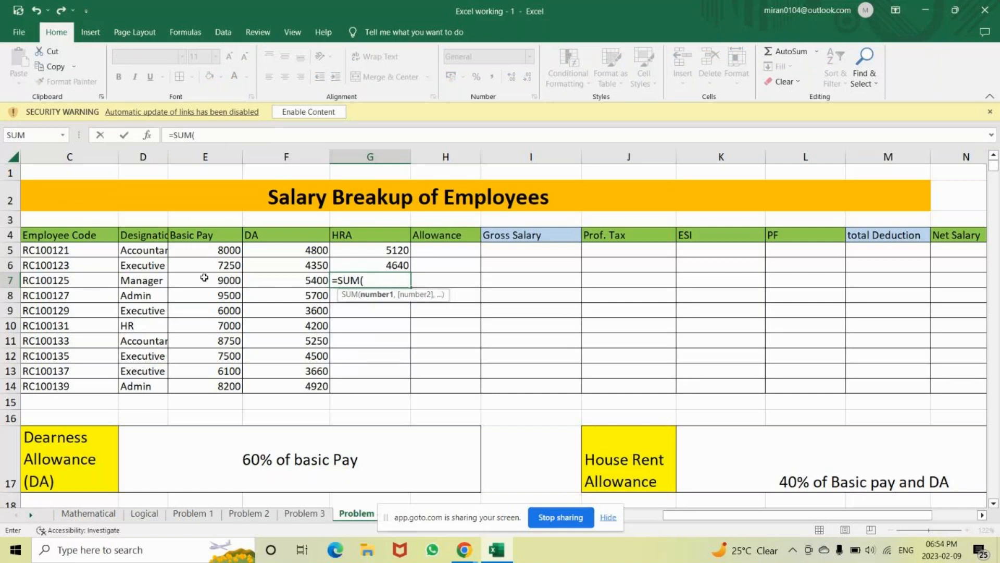
left_click_drag(205, 277, 284, 276)
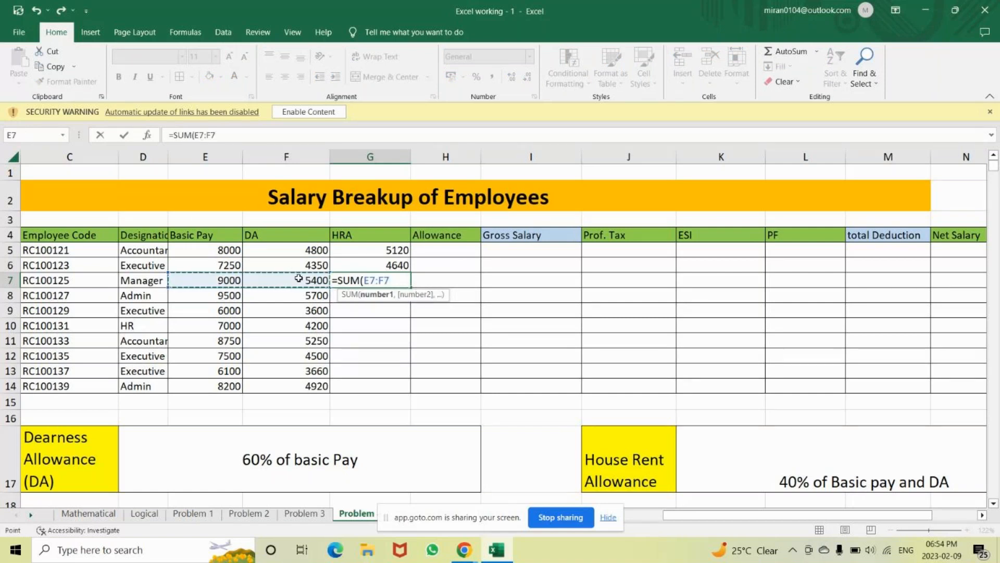
type(")")
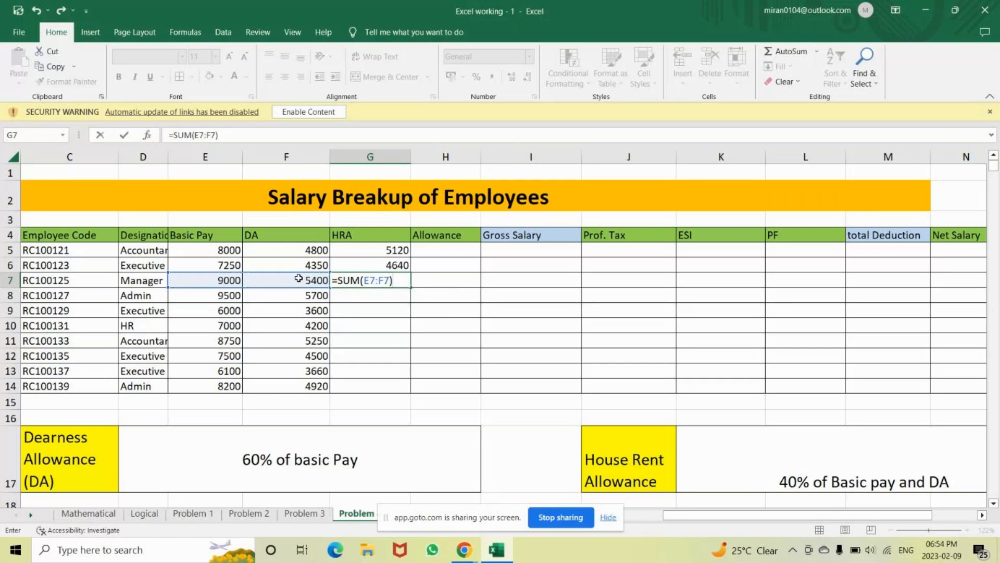
type("*40%")
key("Return")
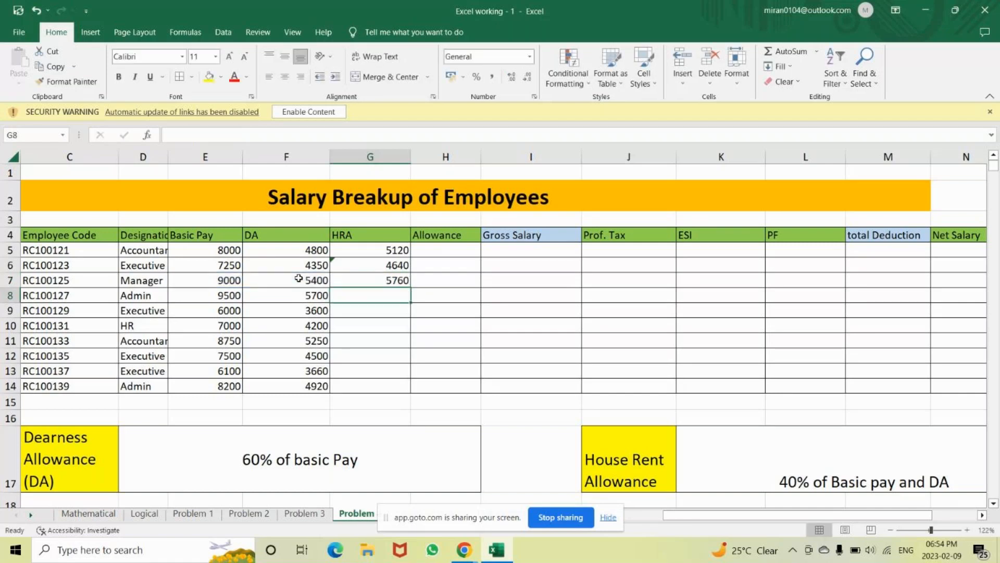
Fill G5's HRA formula down to G14 and confirm the G5 formula is unchanged
left_click(392, 250)
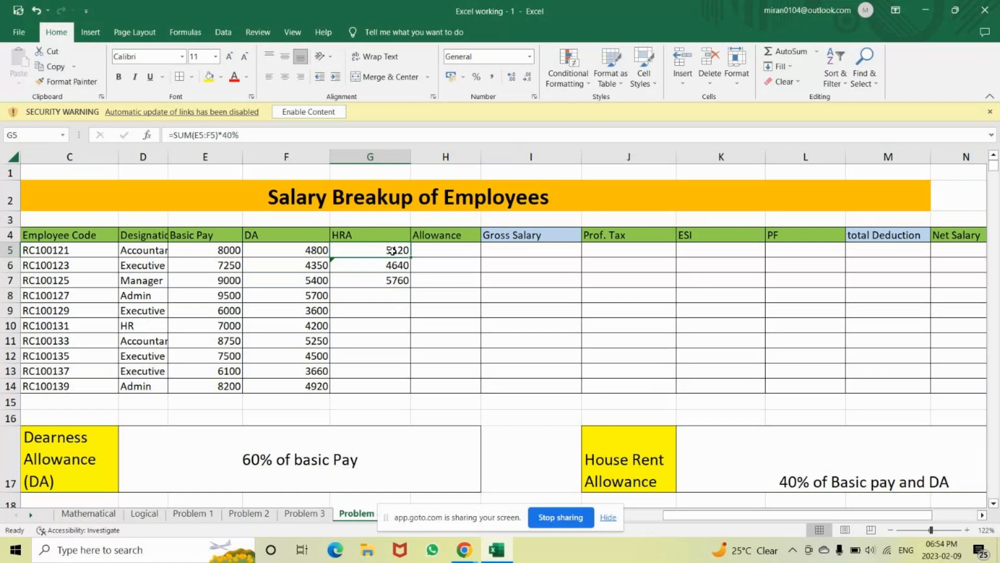
left_click_drag(410, 256, 411, 388)
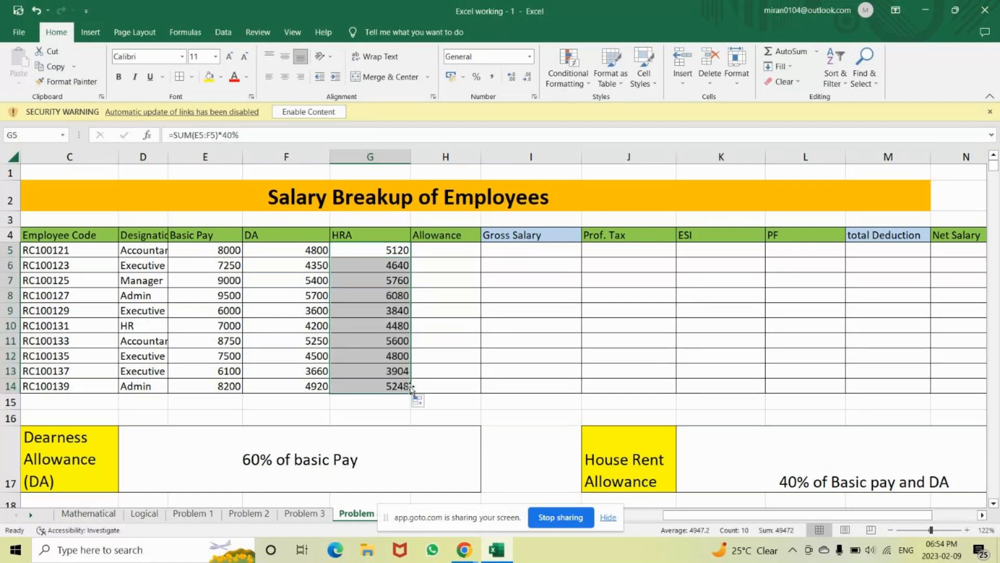
left_click(382, 256)
double_click(380, 254)
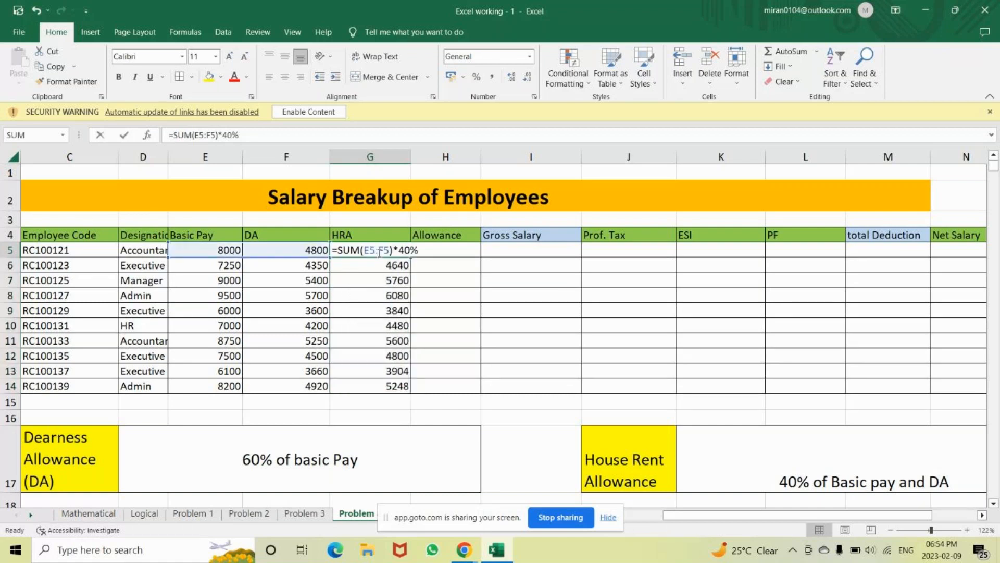
left_click(429, 250)
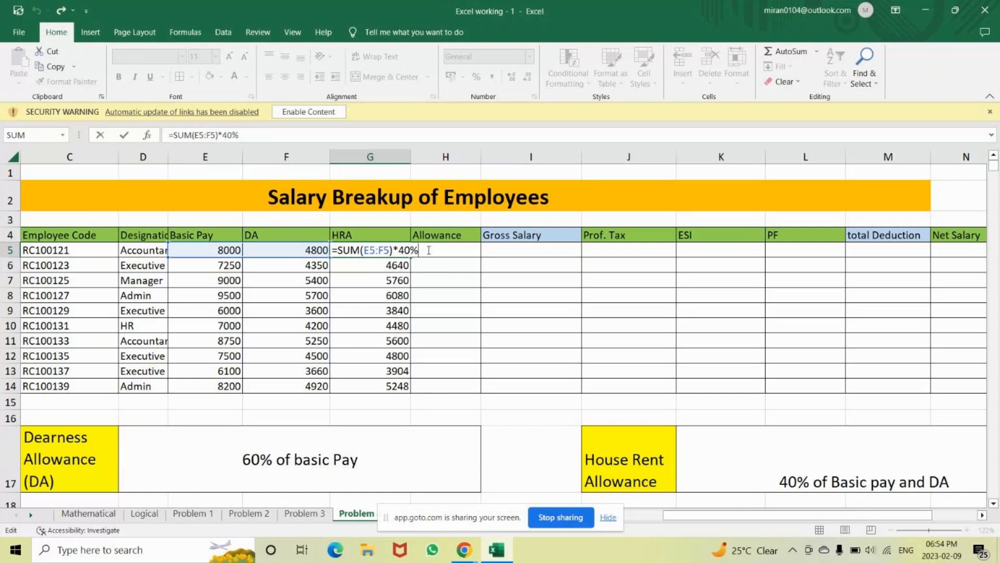
key("Return")
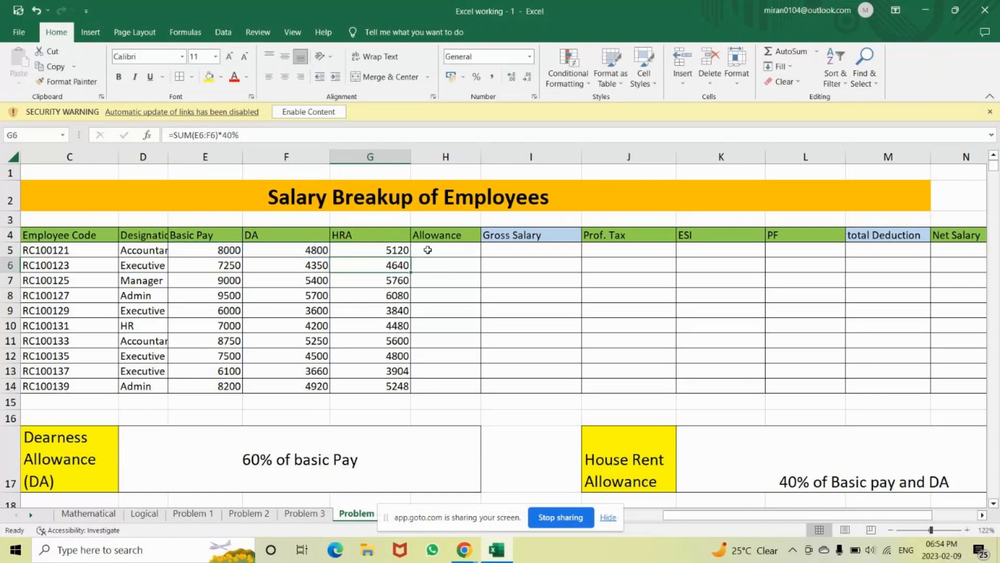
mouse_move(994, 166)
left_mouse_down()
mouse_move(997, 232)
mouse_move(989, 178)
left_mouse_up()
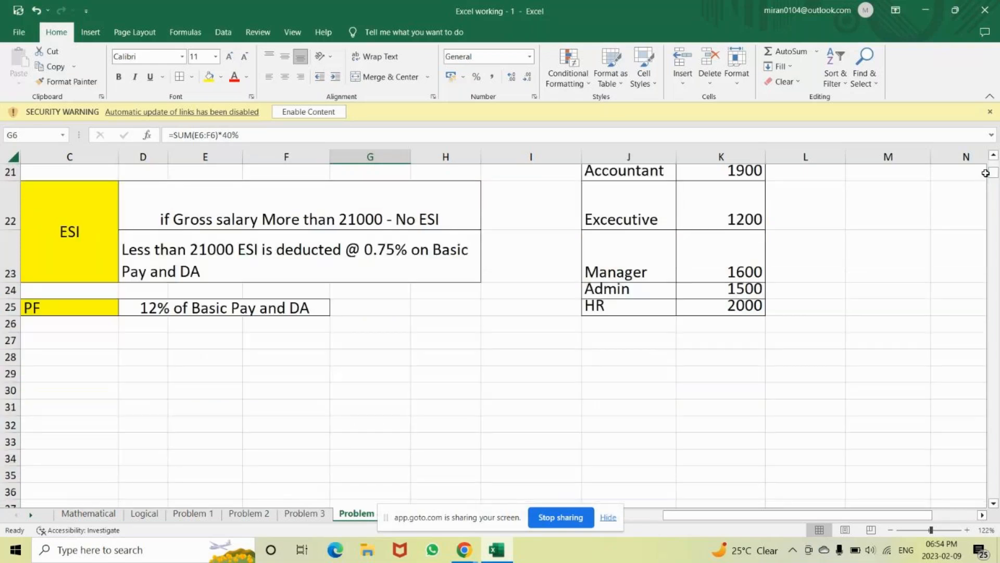
left_click(994, 155)
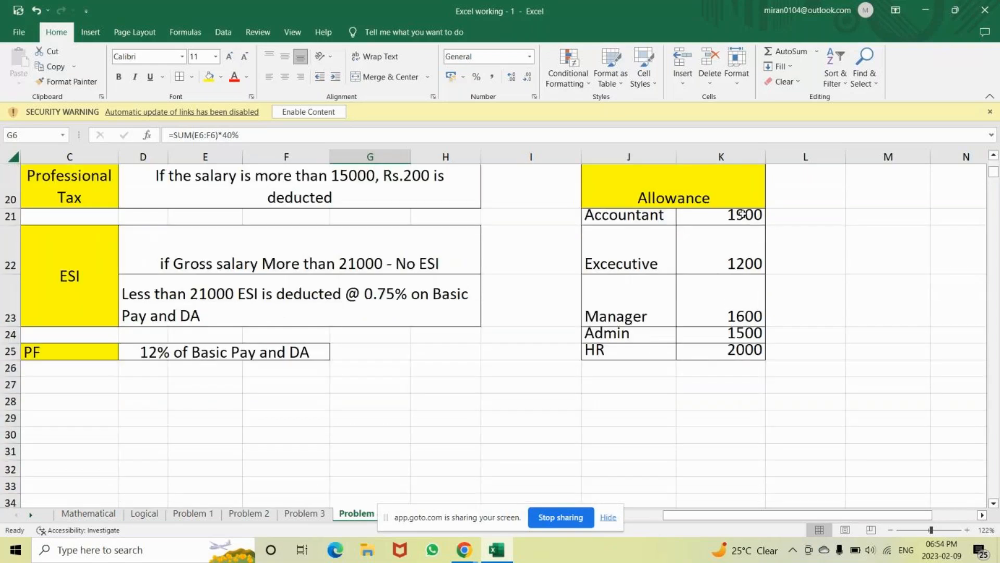
left_click(640, 205)
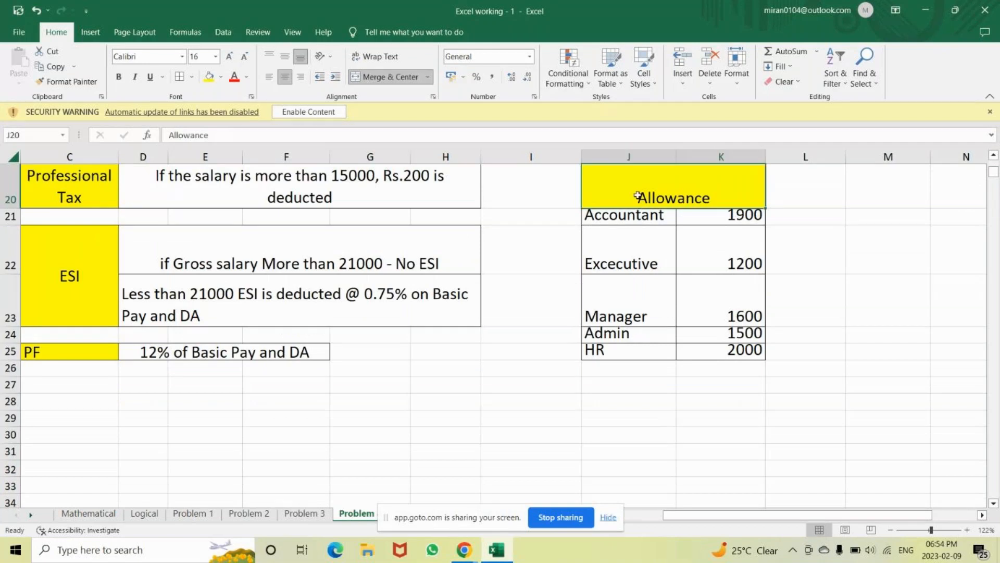
left_click(606, 217)
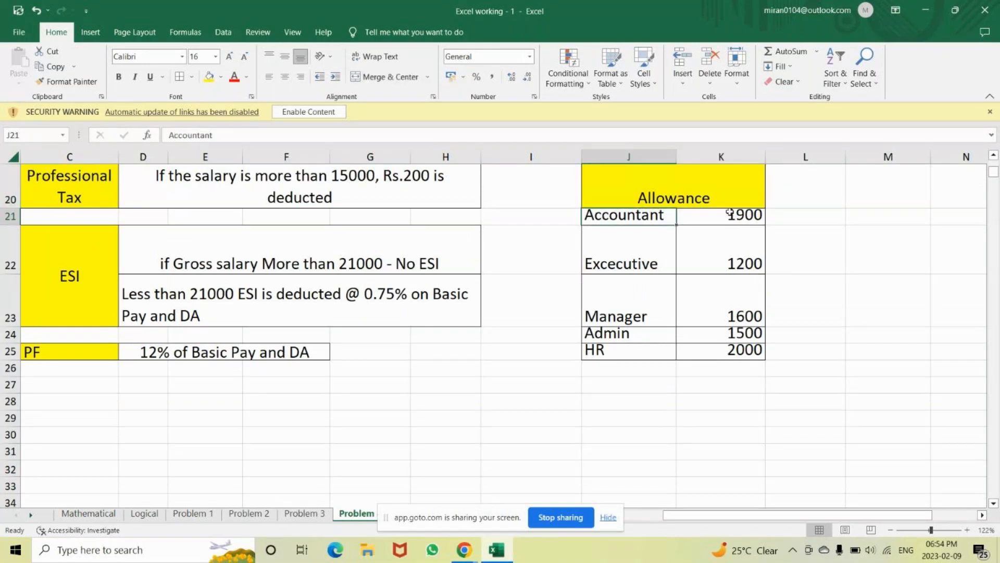
left_click(729, 213)
left_click(630, 245)
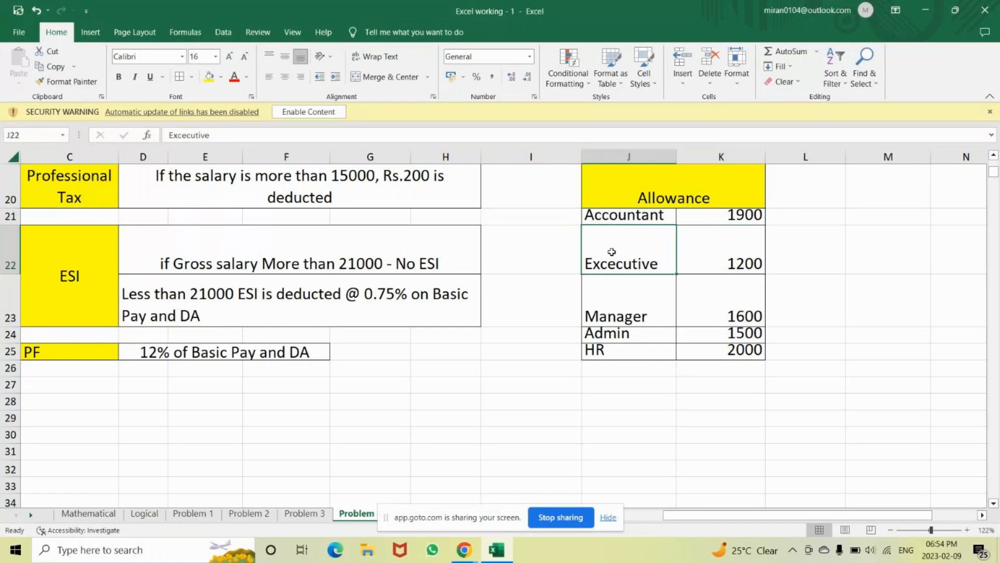
left_click(728, 263)
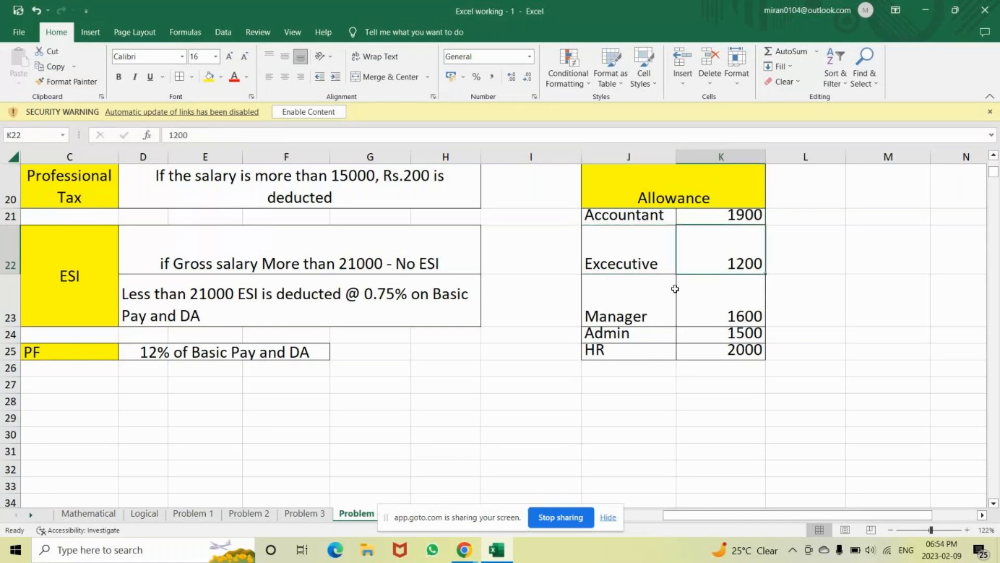
left_click(631, 309)
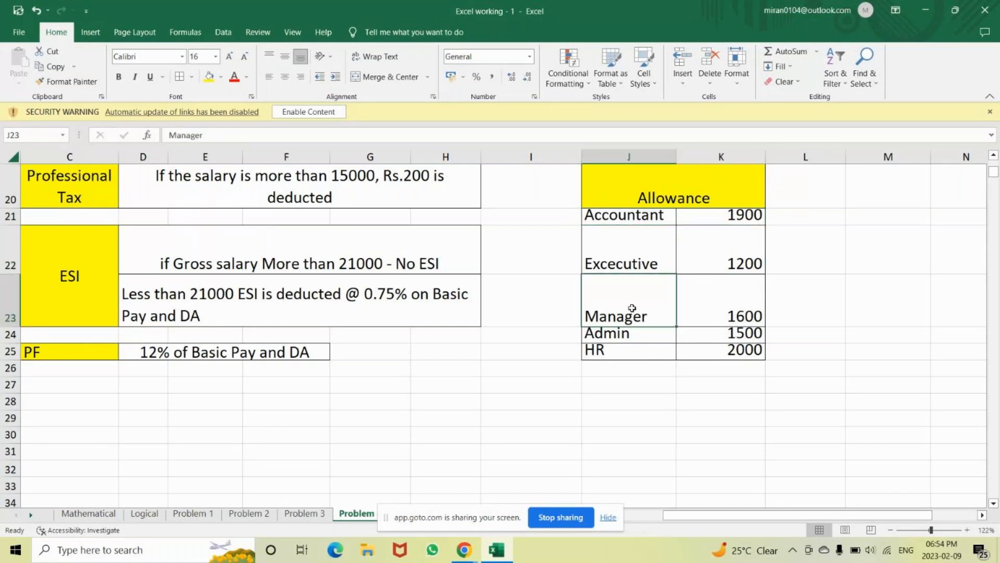
left_click(733, 317)
left_click(653, 333)
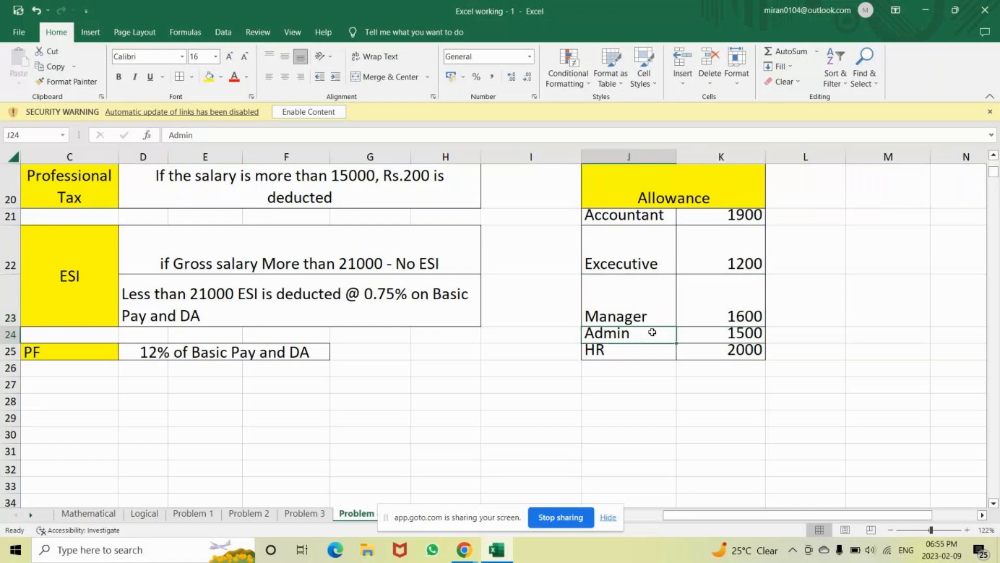
left_click(735, 337)
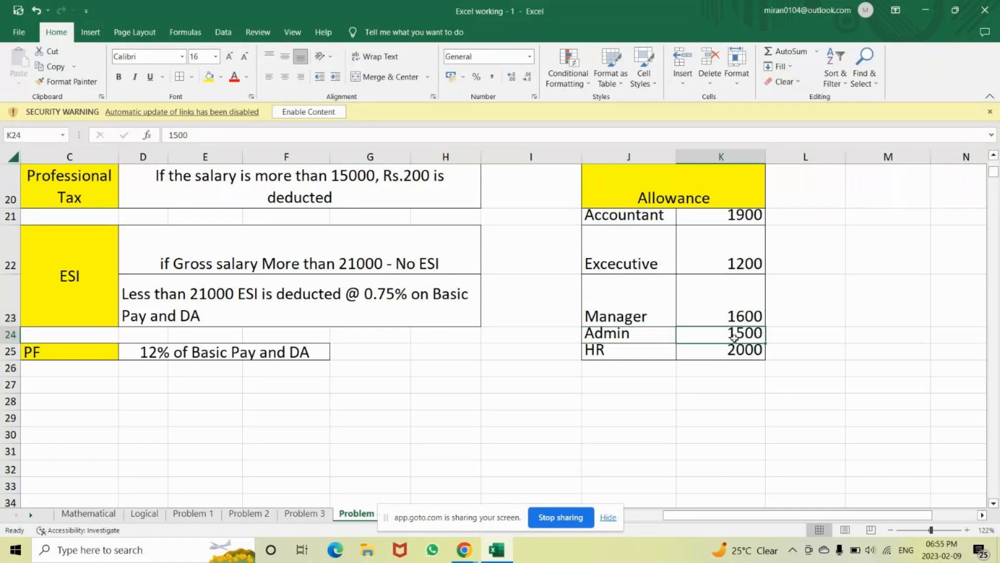
left_click(594, 353)
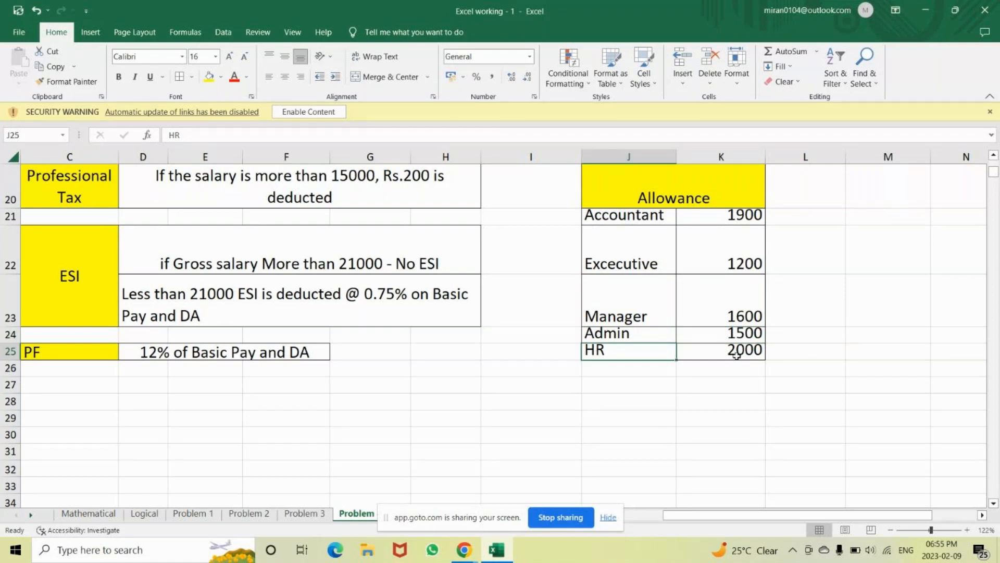
left_click(737, 354)
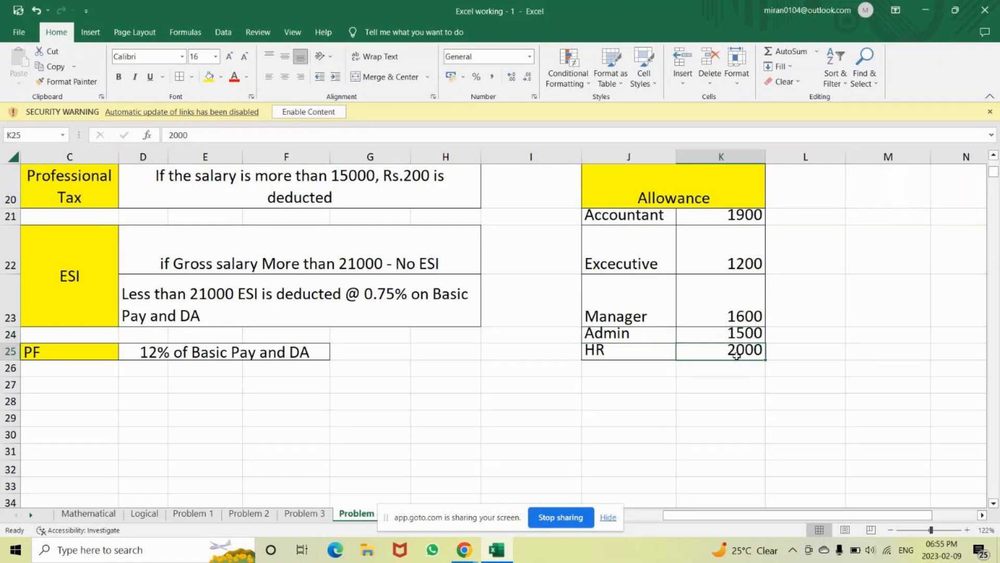
left_click(182, 514)
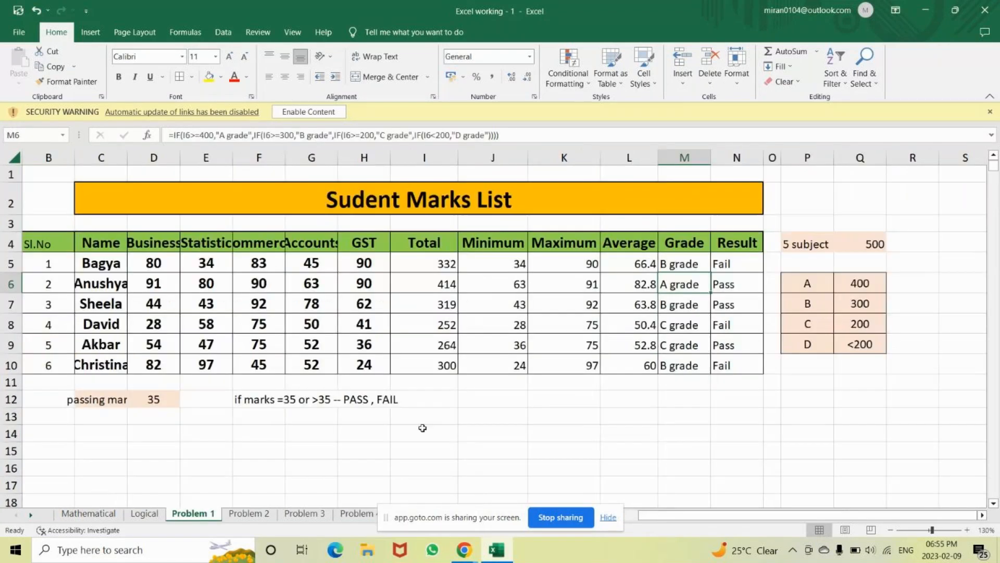
double_click(672, 265)
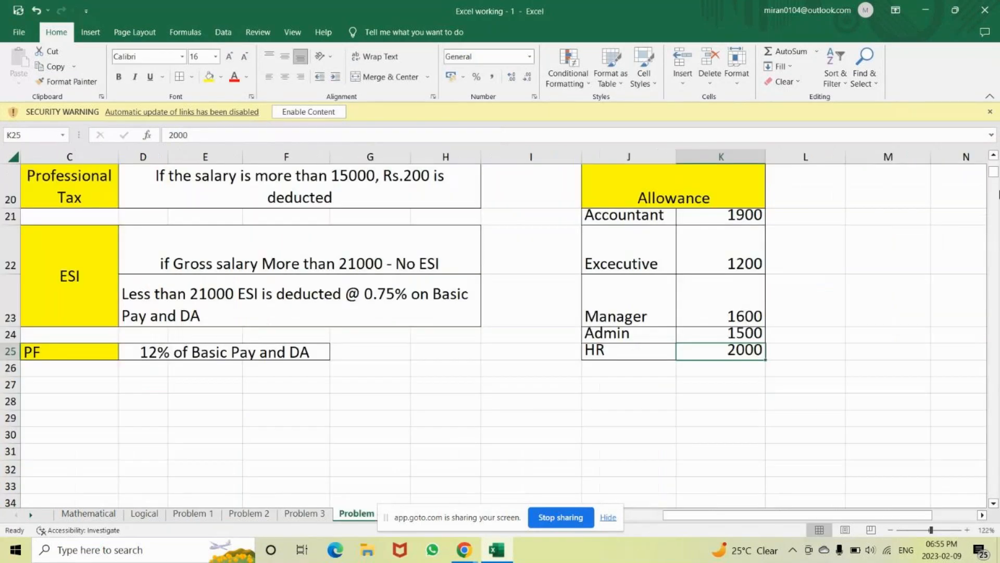
left_click(994, 158)
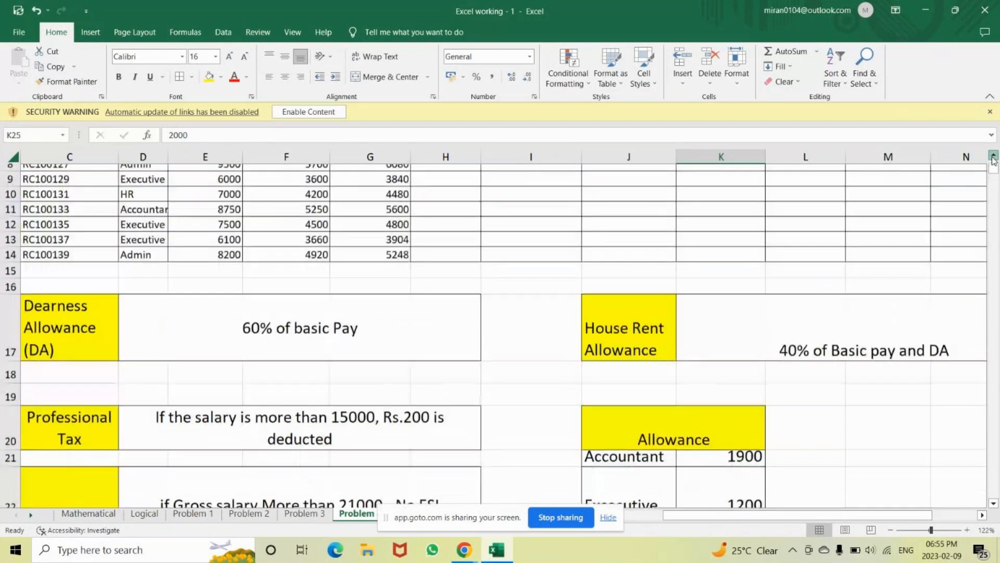
left_click(993, 158)
scroll(370, 199, "up", 1)
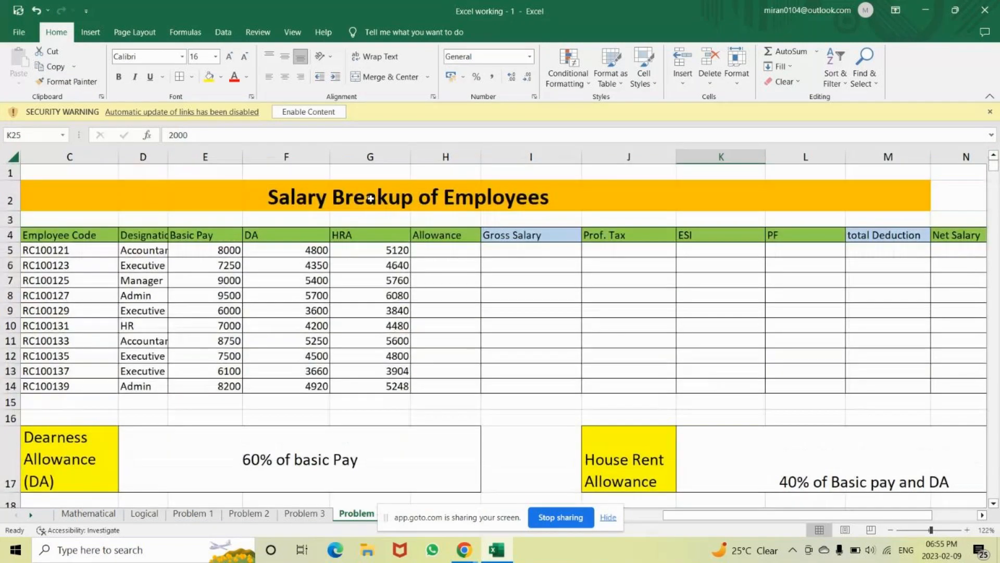
In H5 start =IF(D5="Accountant",1900, followed by a nested IF
left_click(425, 251)
type("=")
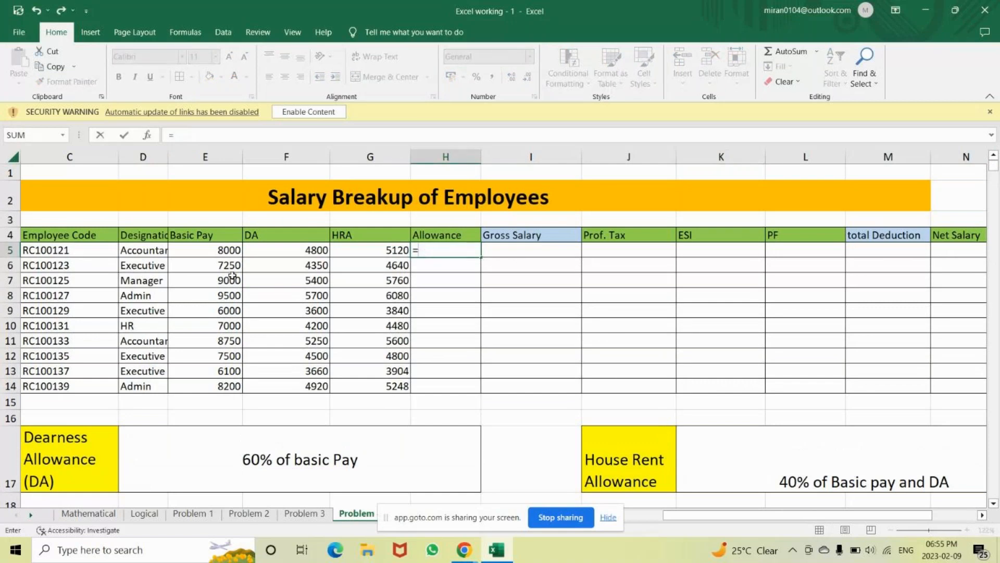
type("if")
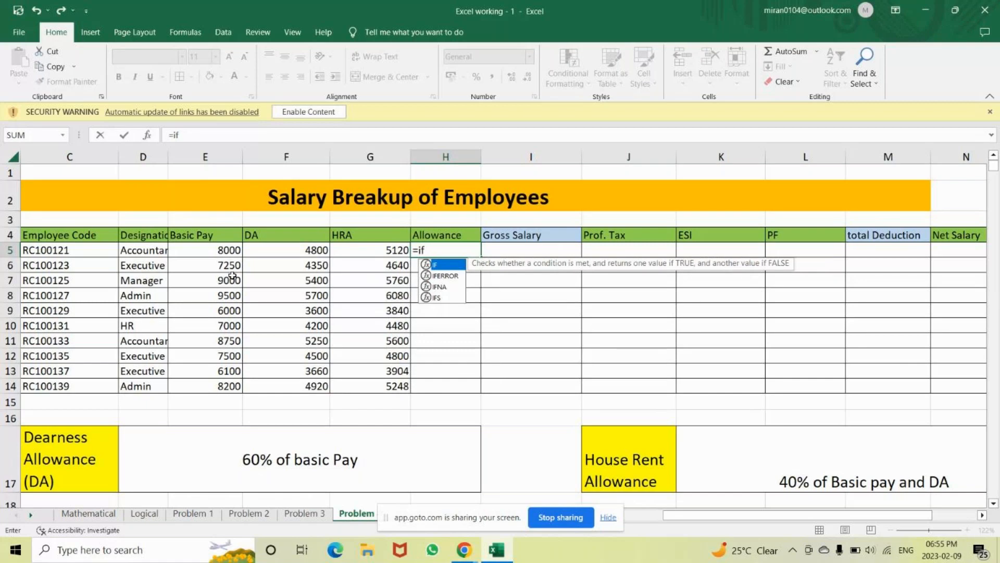
key("Tab")
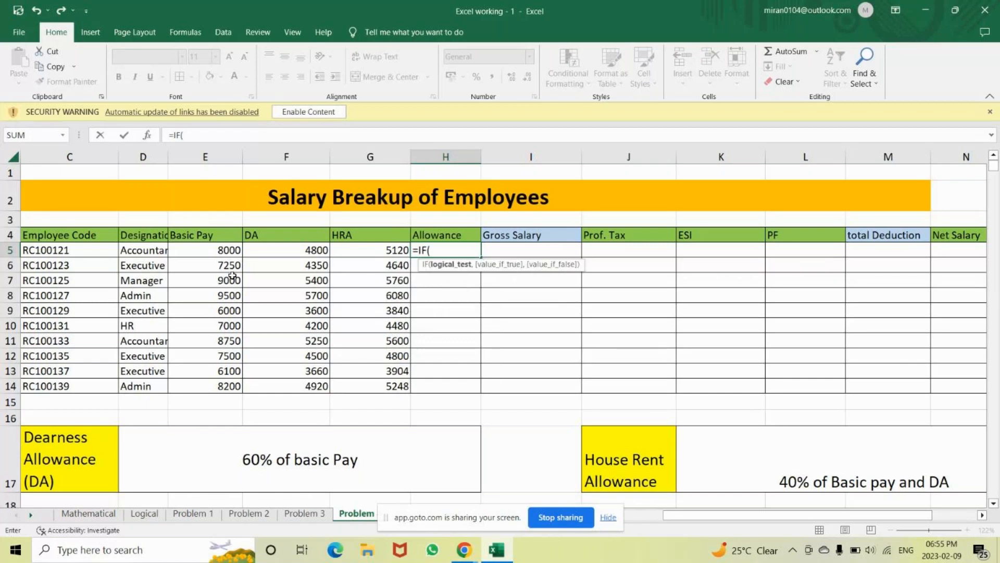
left_click(142, 253)
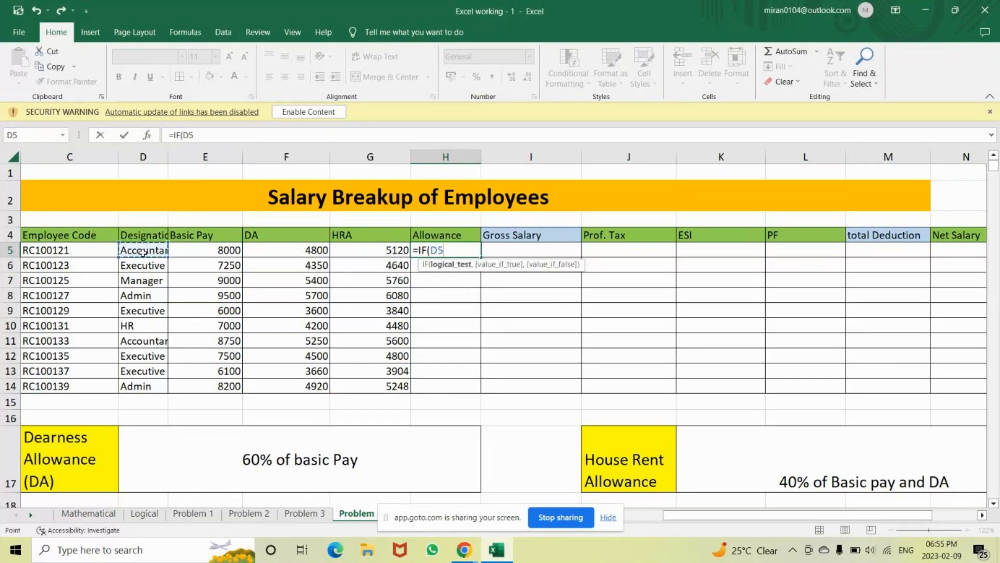
type("=\"Account")
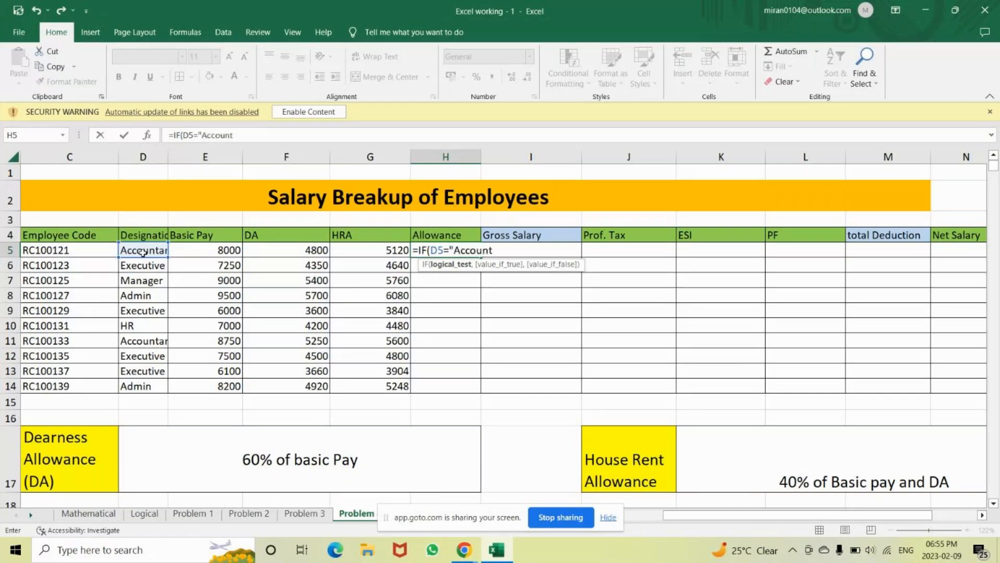
type("ant")
type(",")
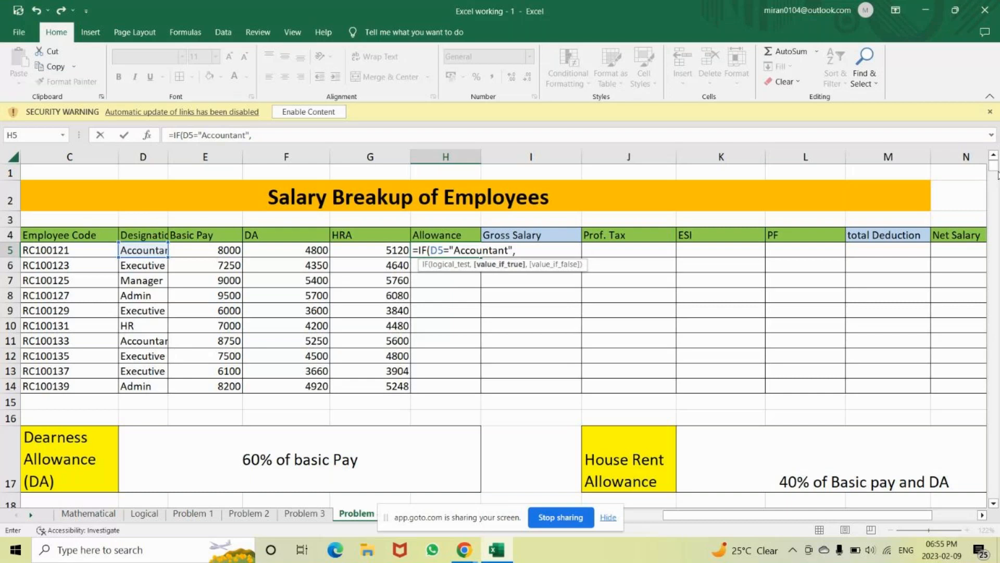
mouse_move(994, 166)
left_mouse_down()
mouse_move(996, 200)
mouse_move(995, 158)
left_mouse_up()
type("1900,if")
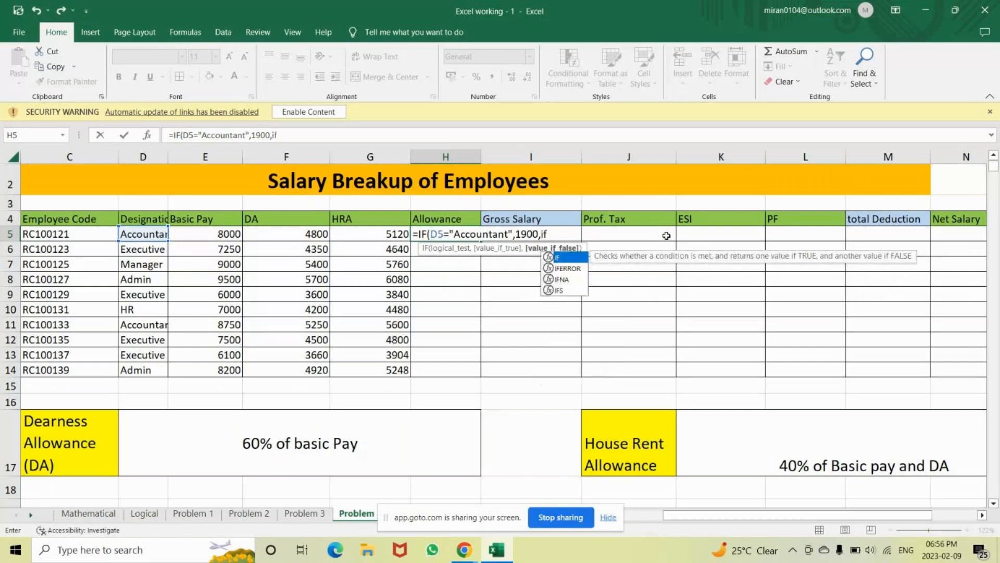
Add the test giving Executives 1200, then begin a third IF checking D5 for "Manager"
key("Tab")
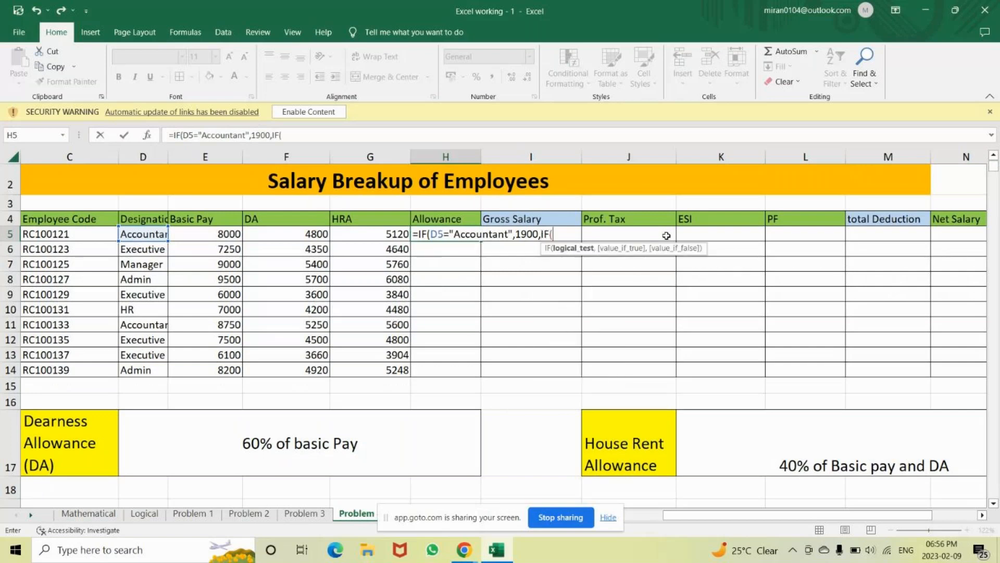
left_click(145, 232)
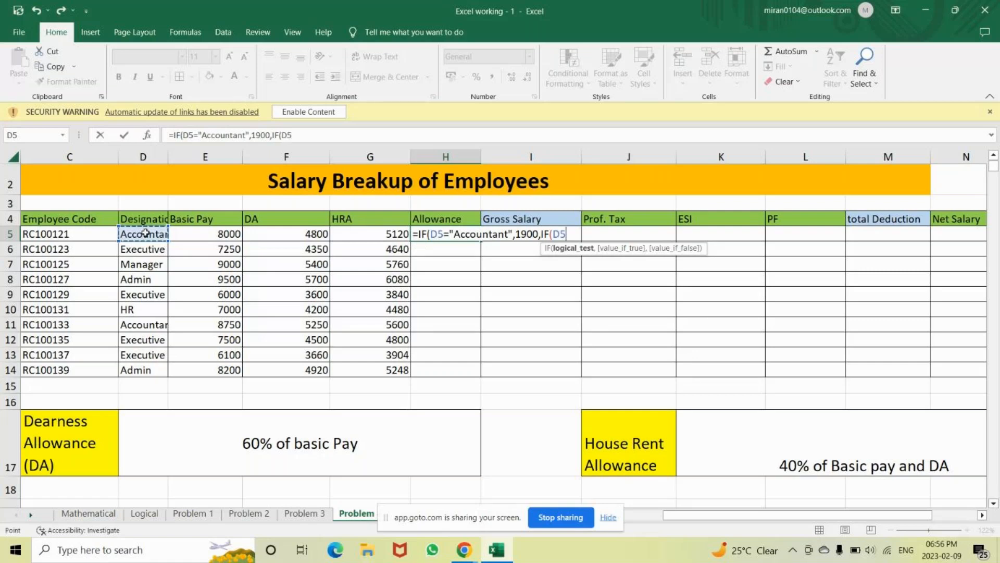
type("=\"Executi")
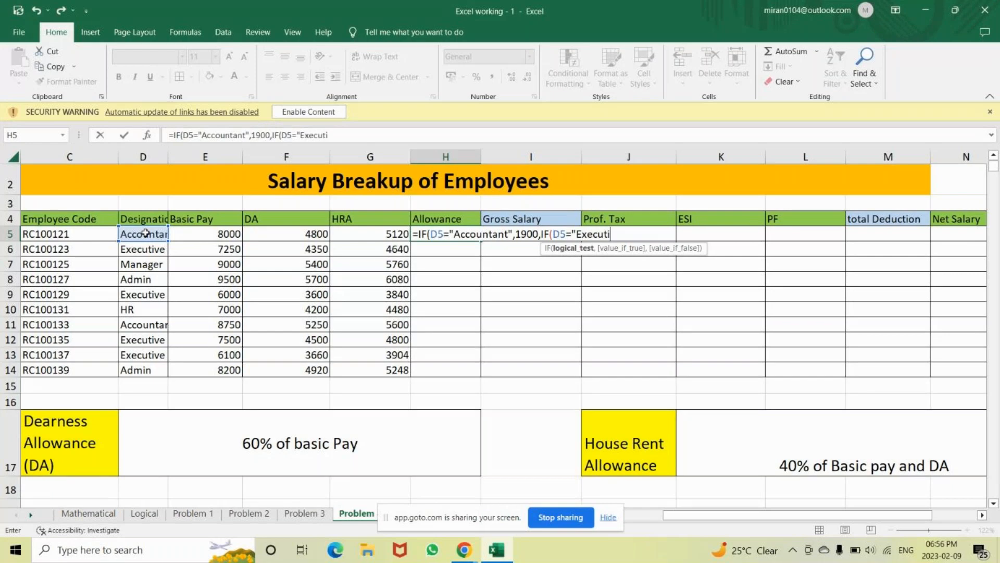
type("ve")
type("\",1200")
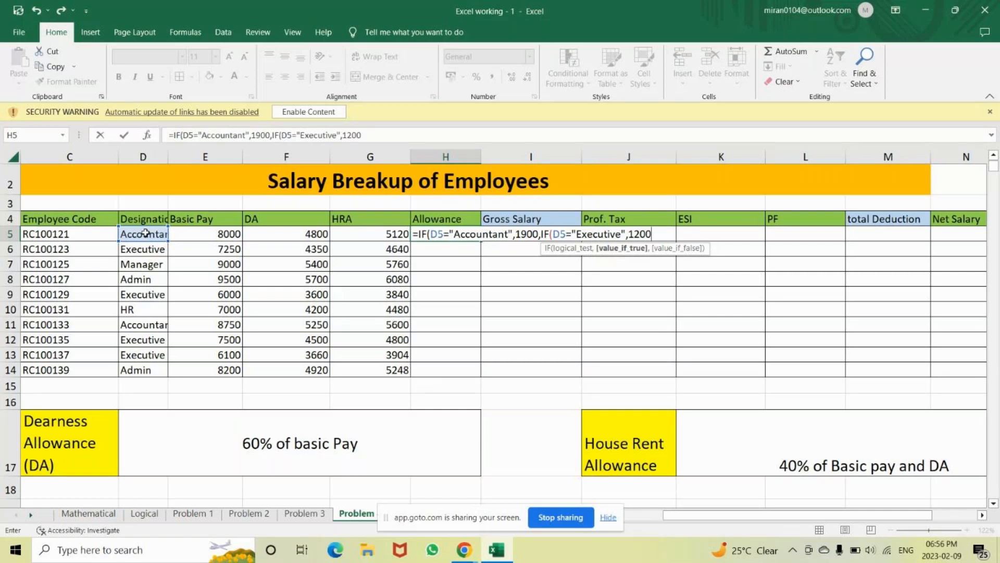
type(",i")
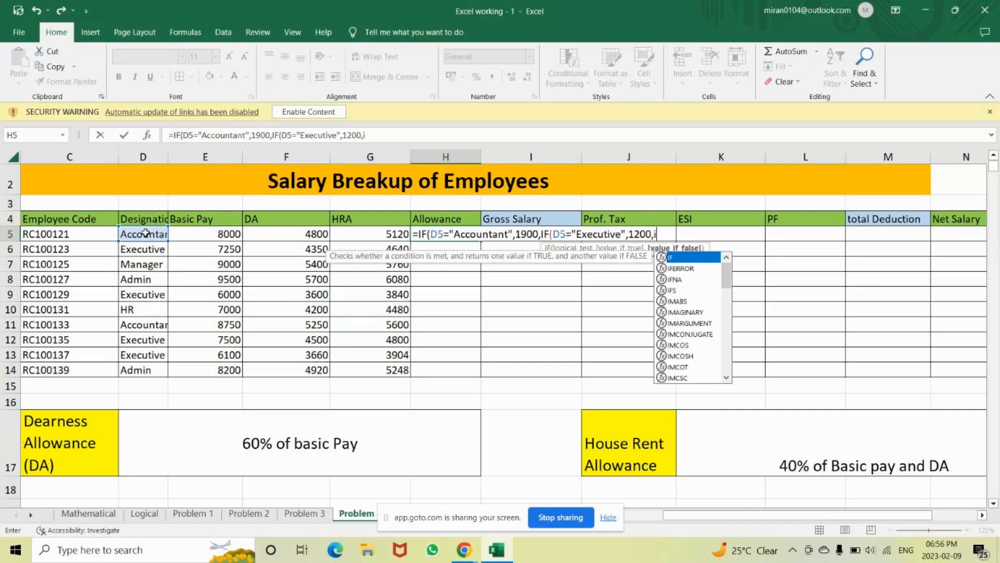
key("Tab")
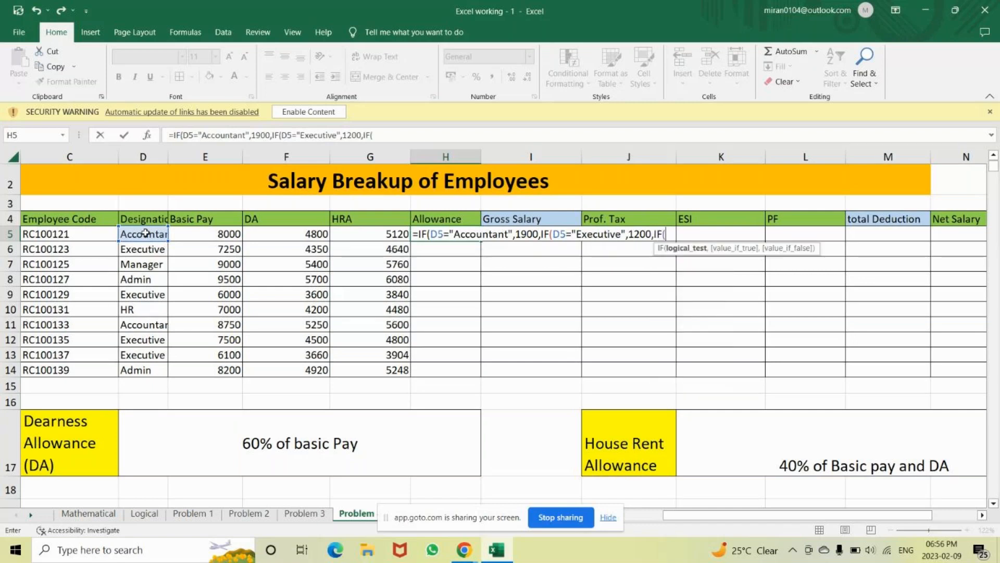
left_click(141, 235)
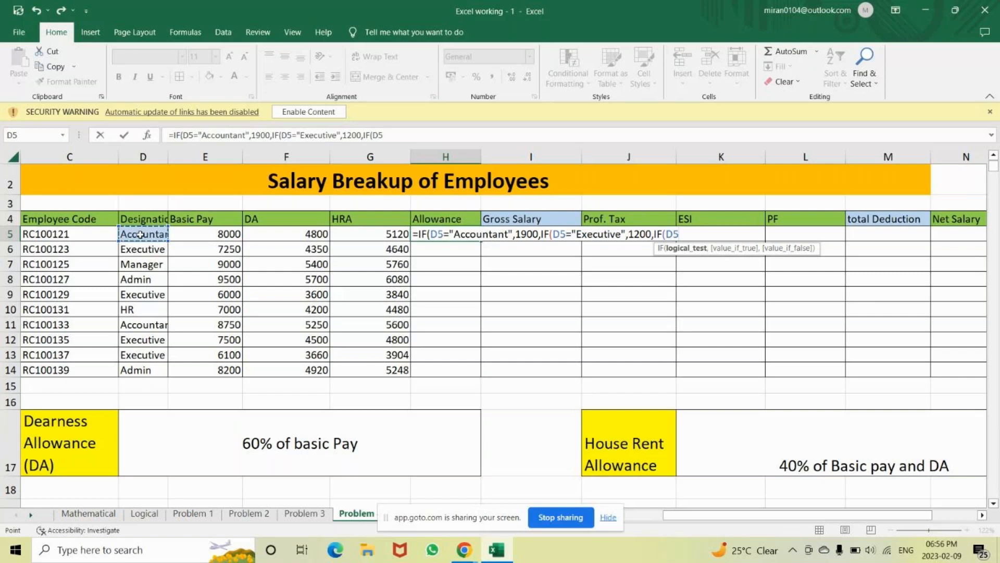
type("=\"Mana")
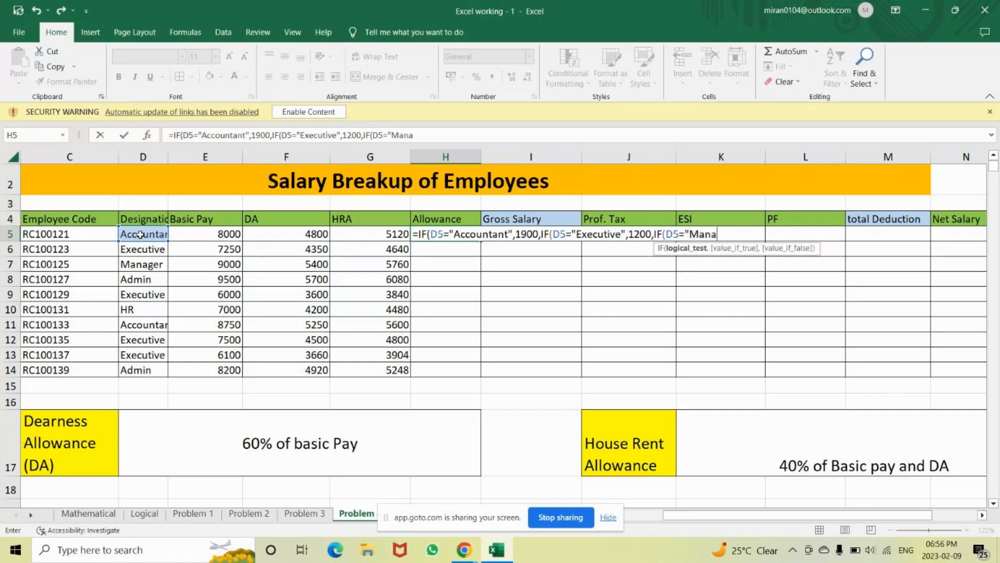
type("ger\",")
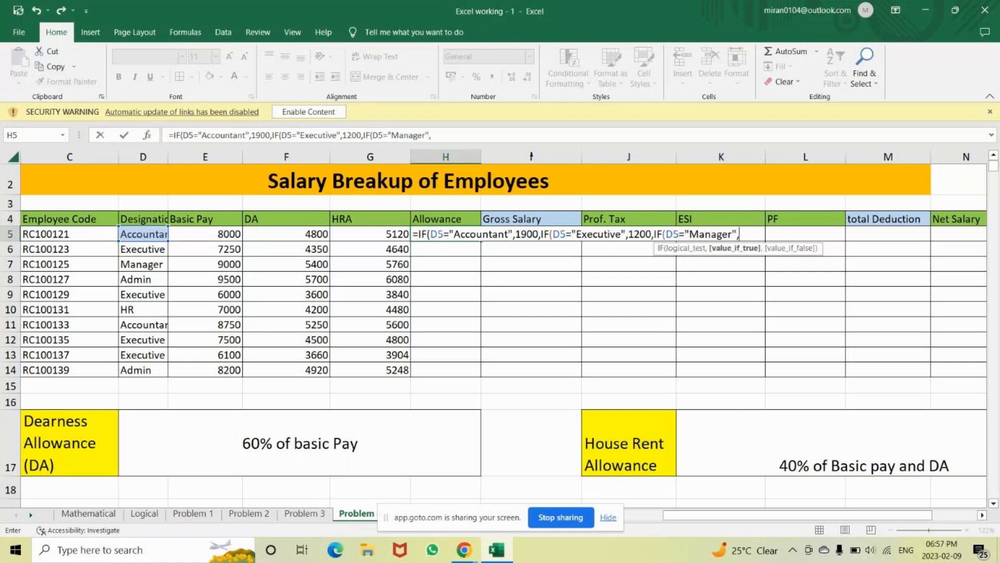
Complete H5's formula with Manager 1600, Admin 1500 and HR 2000, closing all brackets
scroll(994, 507, "down", 2)
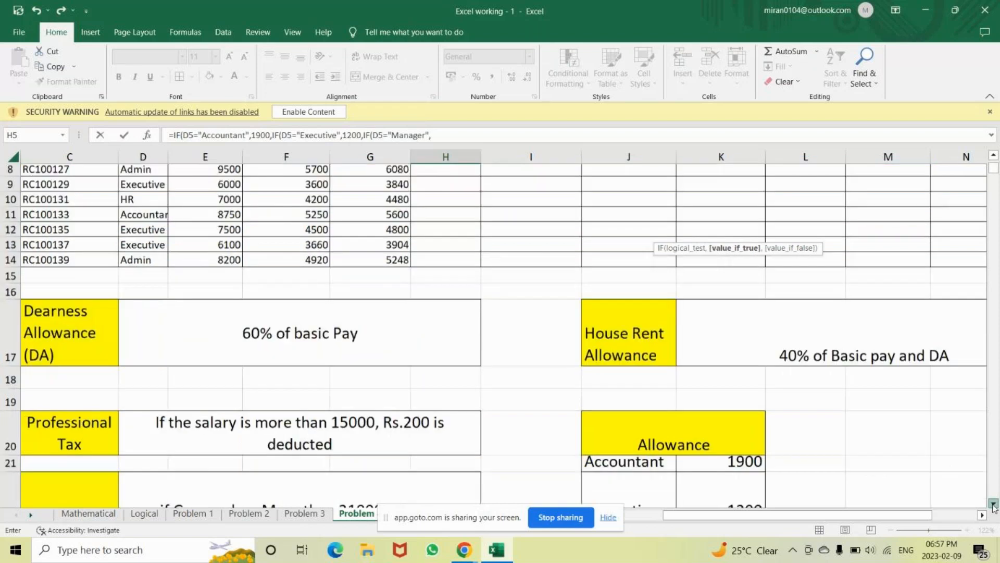
scroll(994, 507, "down", 2)
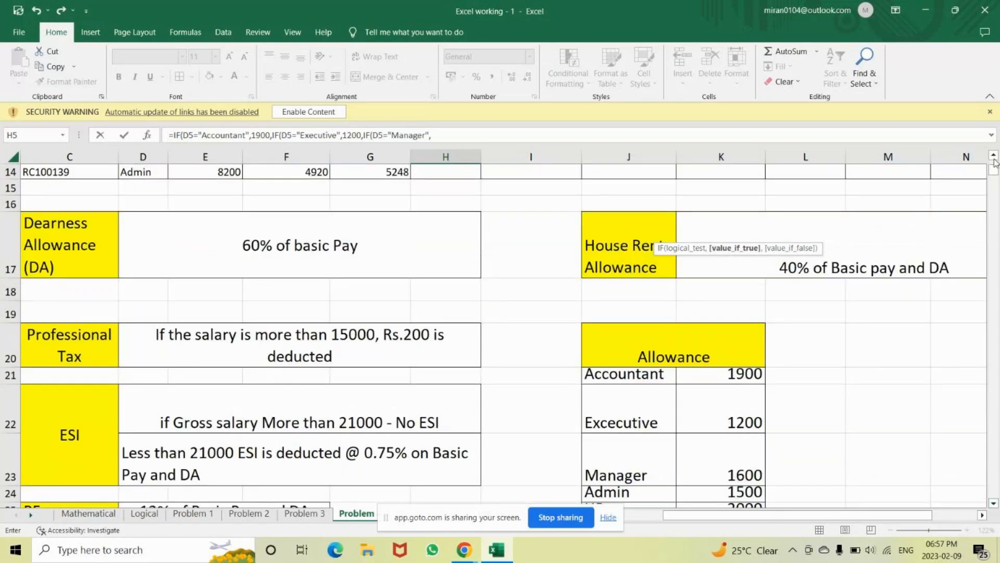
scroll(995, 158, "up", 1)
scroll(994, 158, "up", 4)
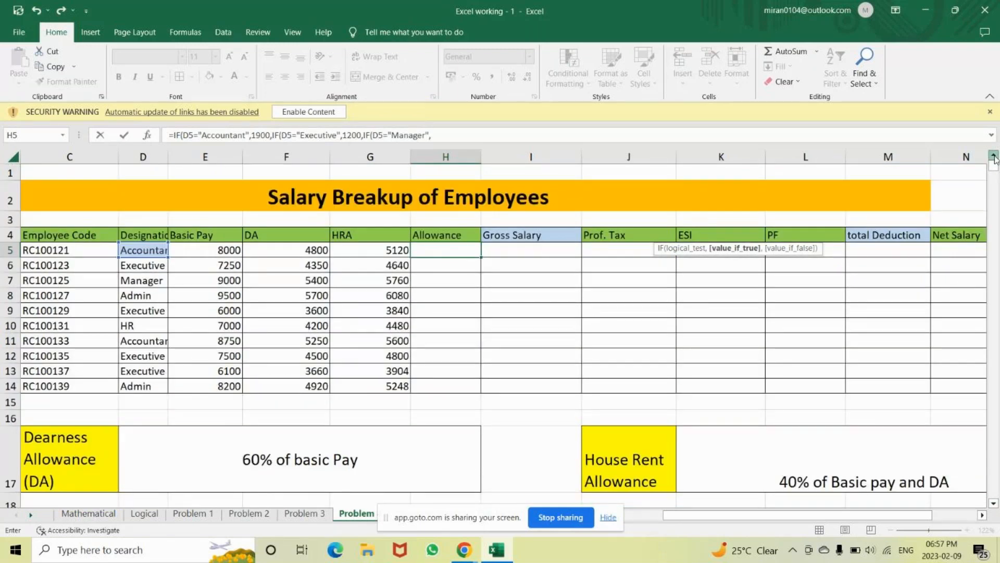
left_click(448, 135)
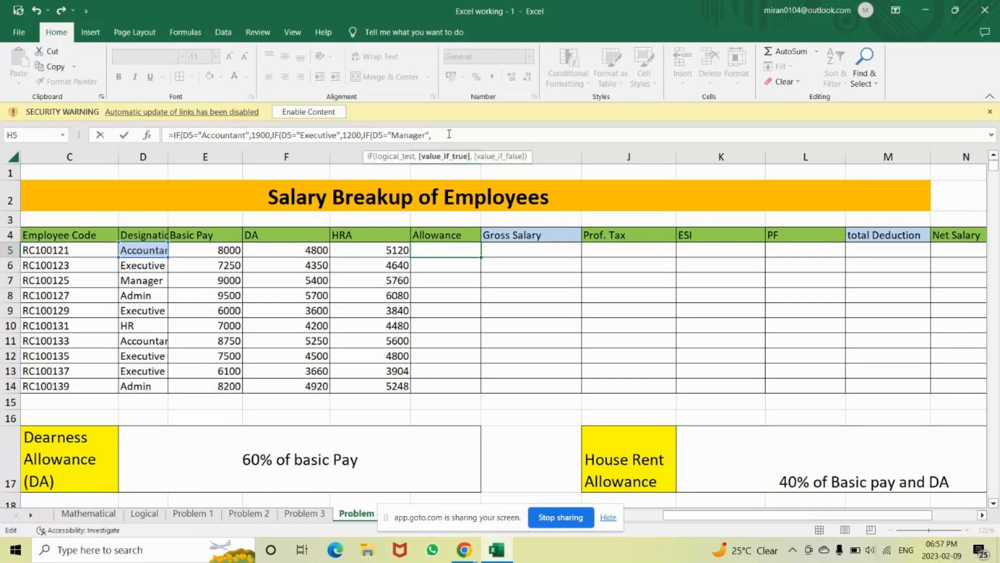
type("1600,")
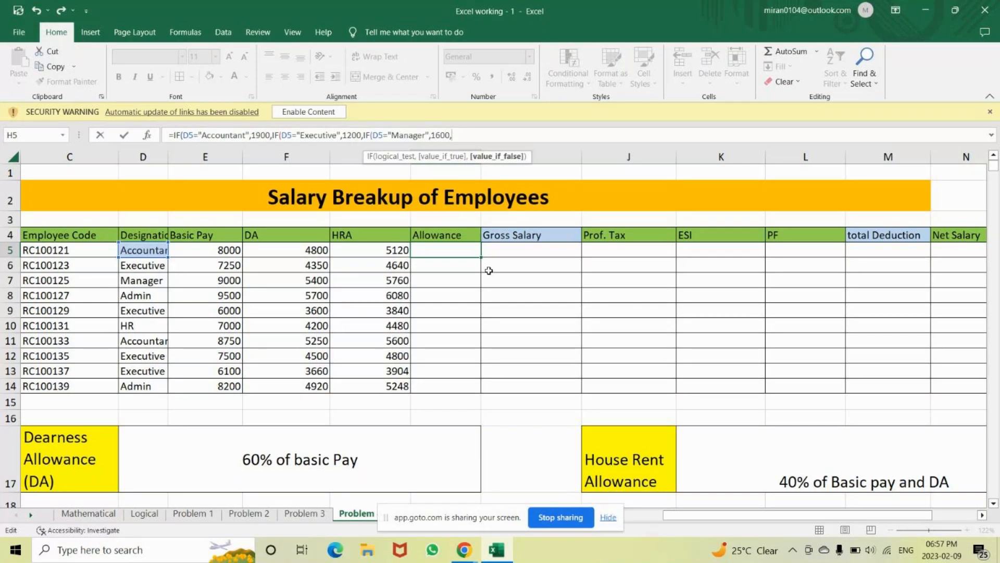
type("if")
key("Tab")
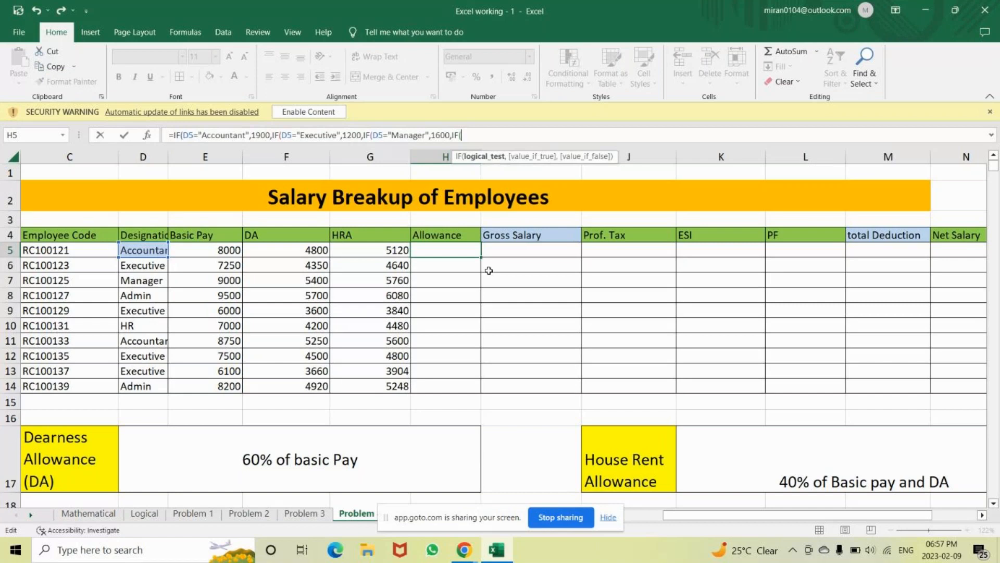
left_click(136, 251)
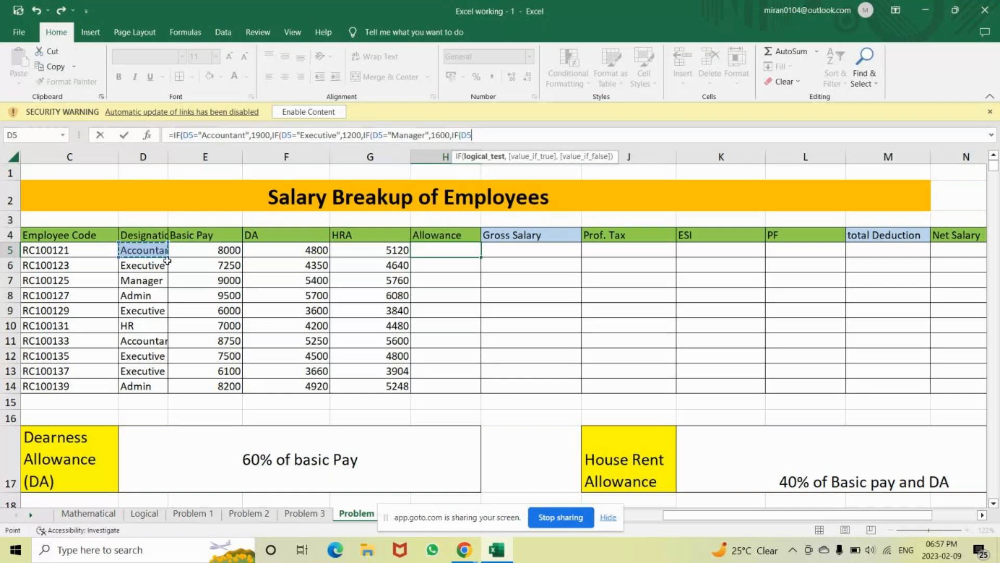
type("=\"Admin\",")
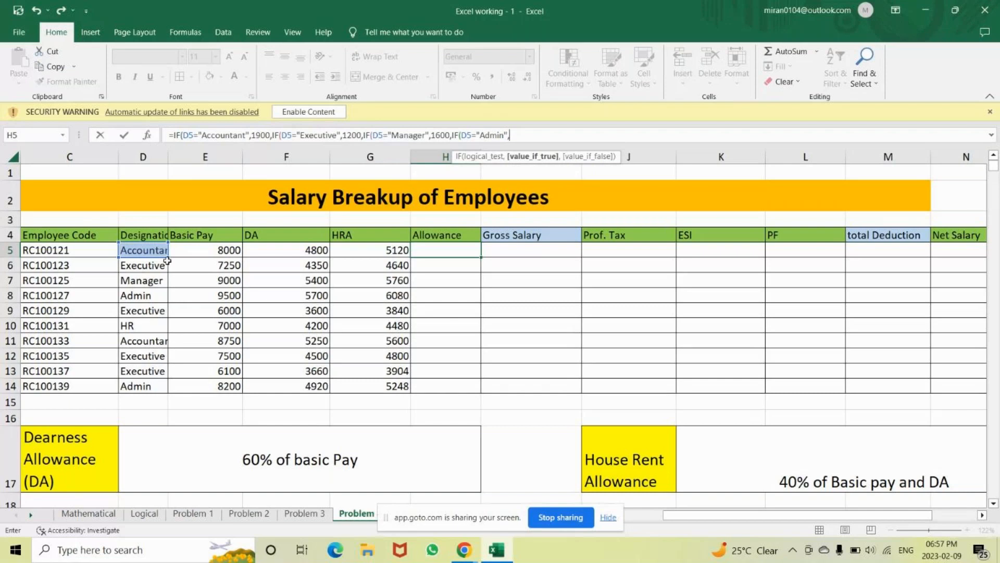
type("1500,if")
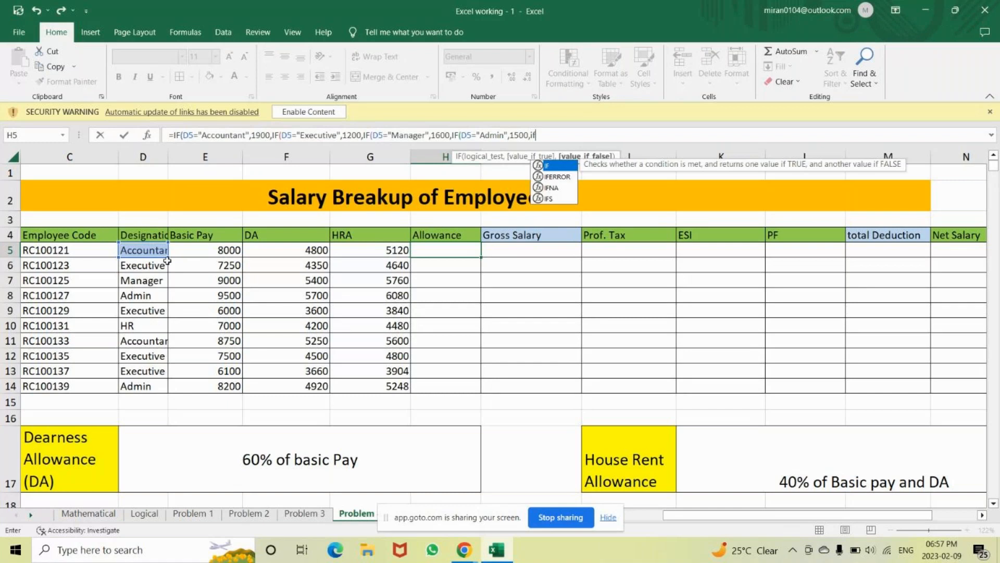
key("Tab")
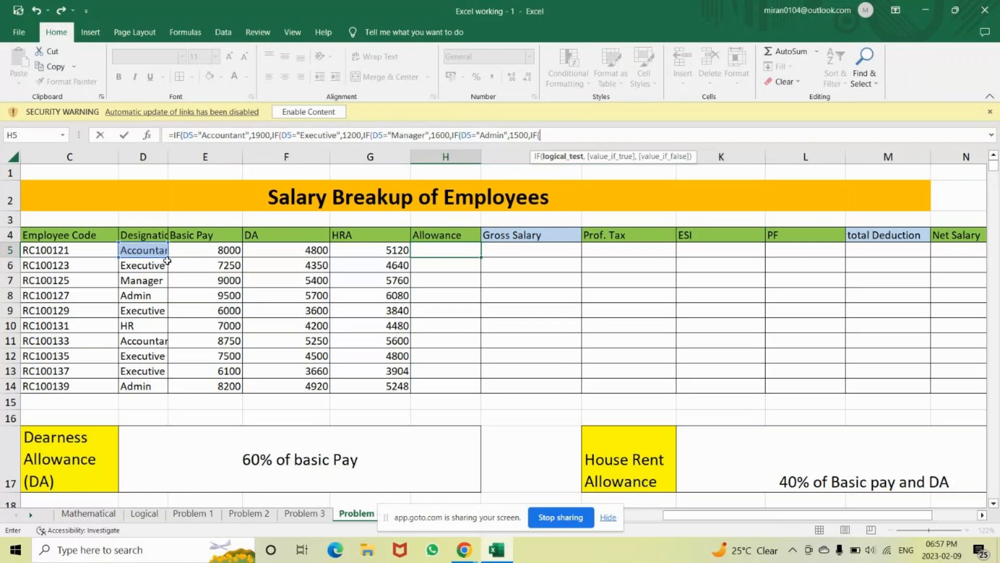
left_click(148, 249)
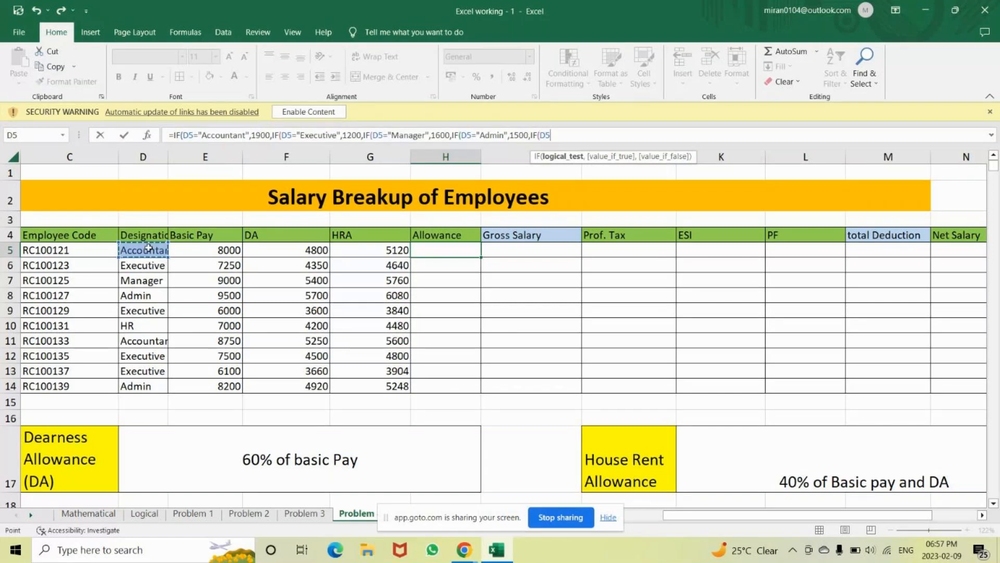
type("=\"HR\",2000")
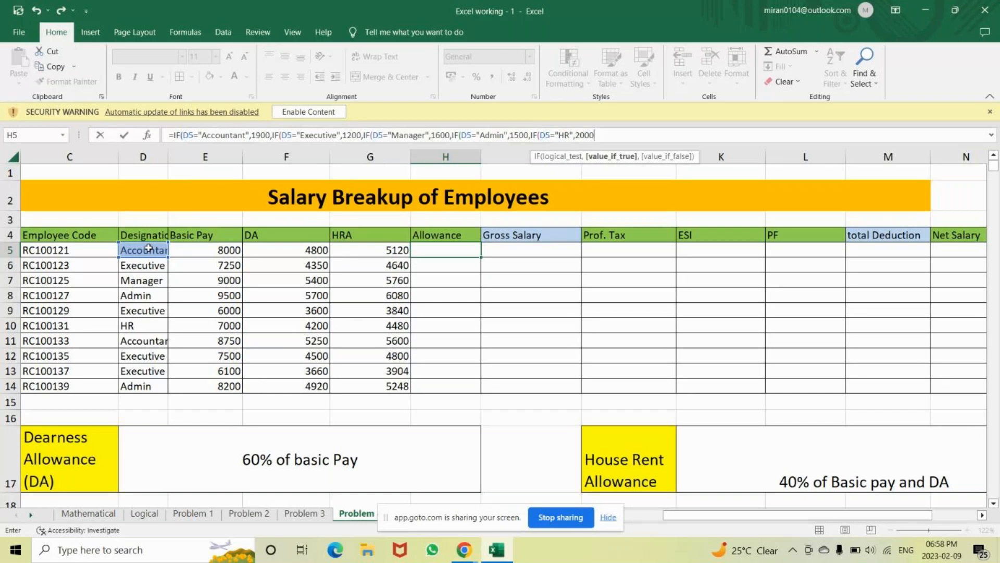
type(")")
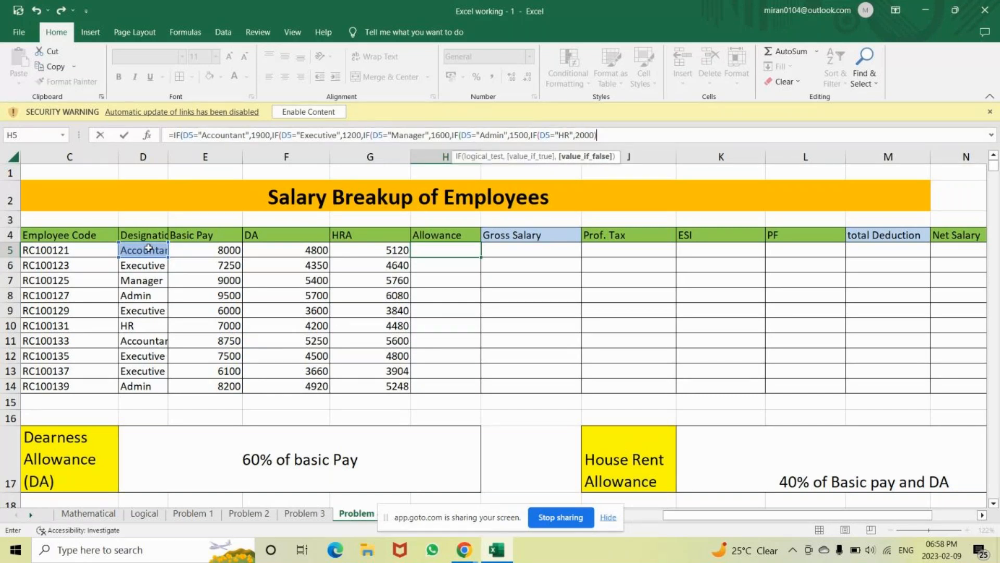
type(")))")
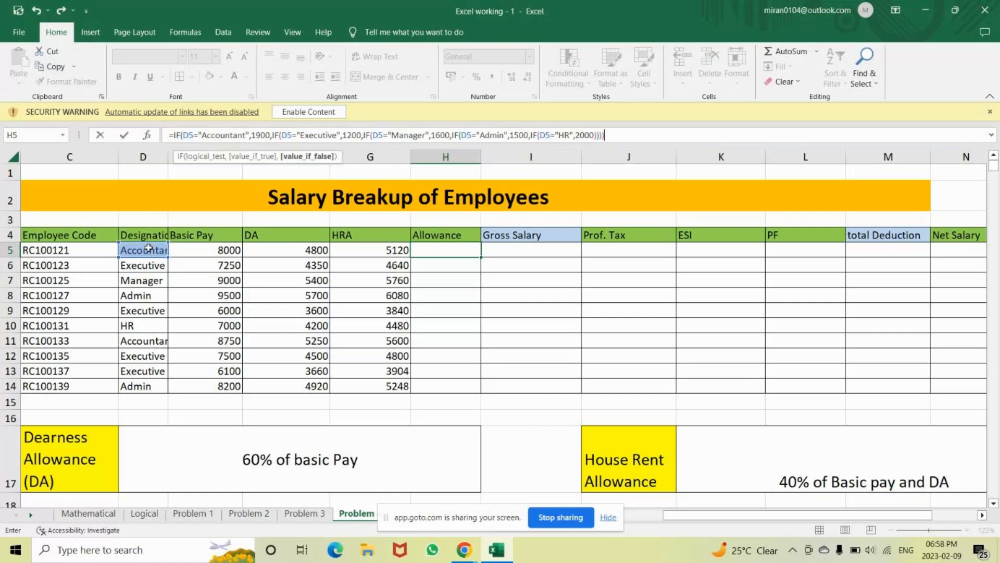
type(")")
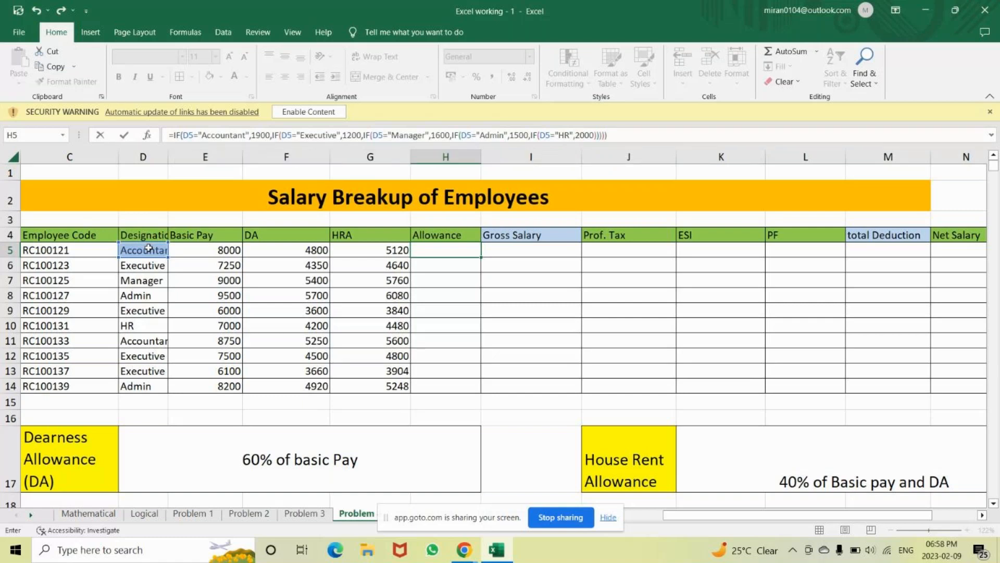
key("Return")
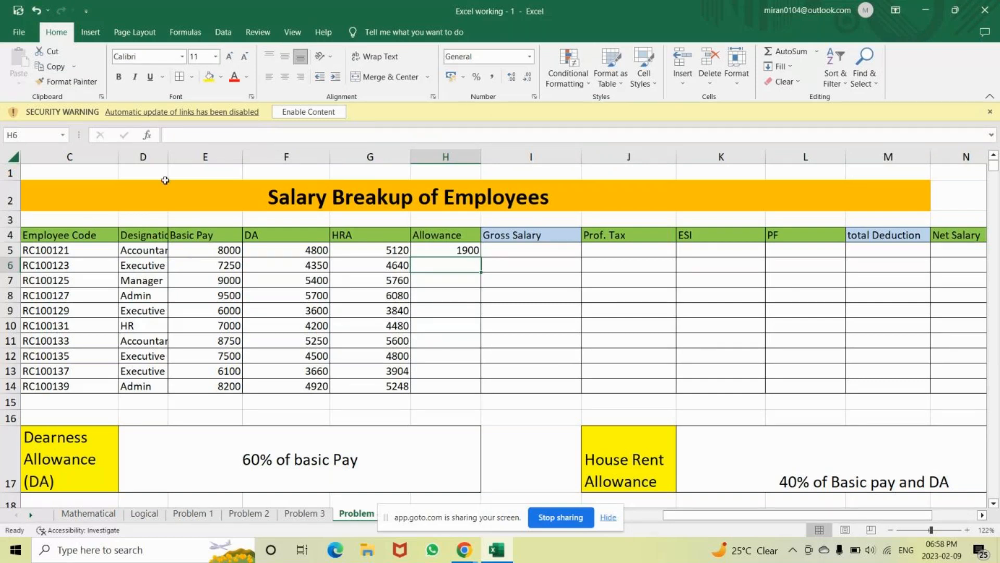
Autofit the Designation column, fill H5's allowance formula down to H14, and review it
double_click(168, 157)
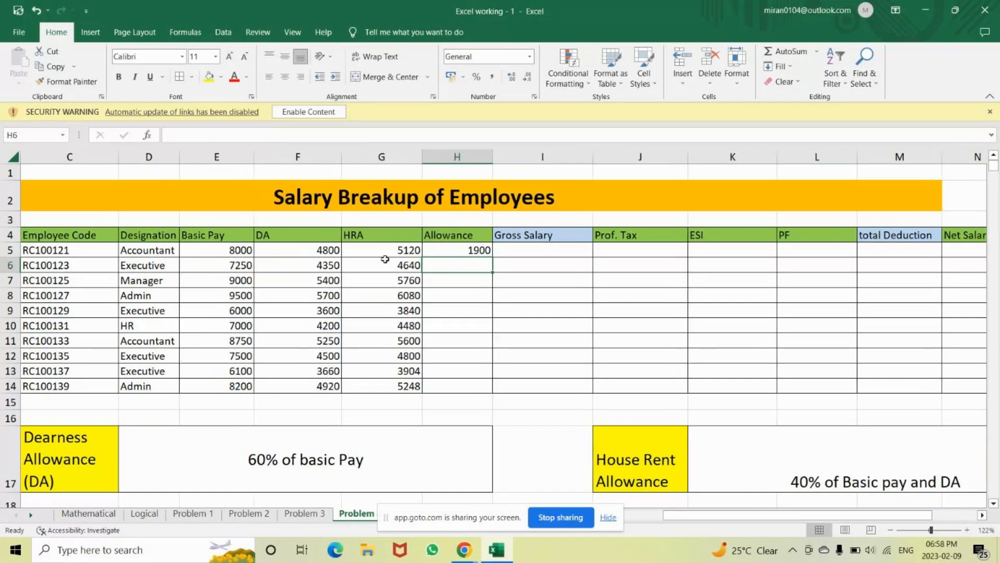
left_click(482, 251)
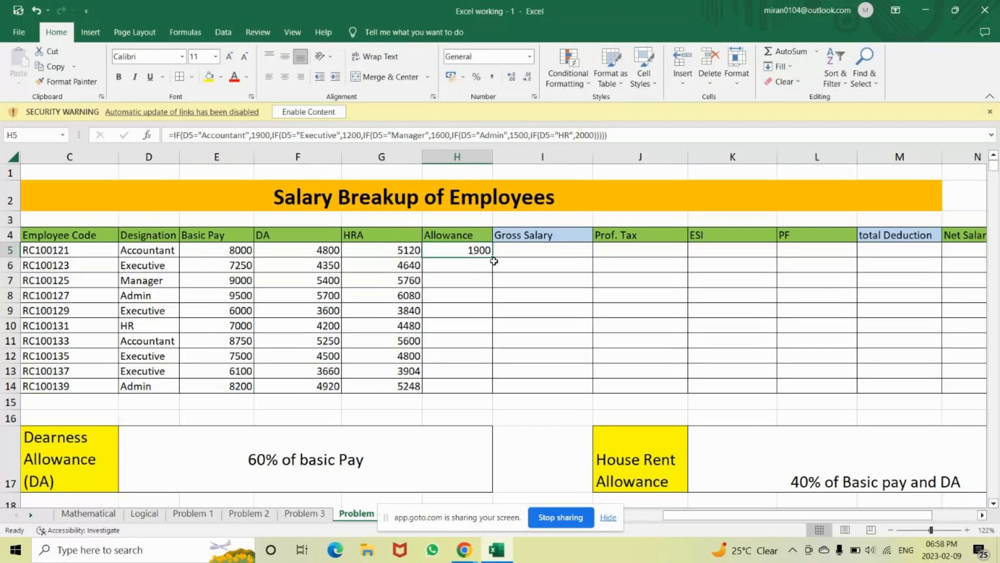
double_click(492, 258)
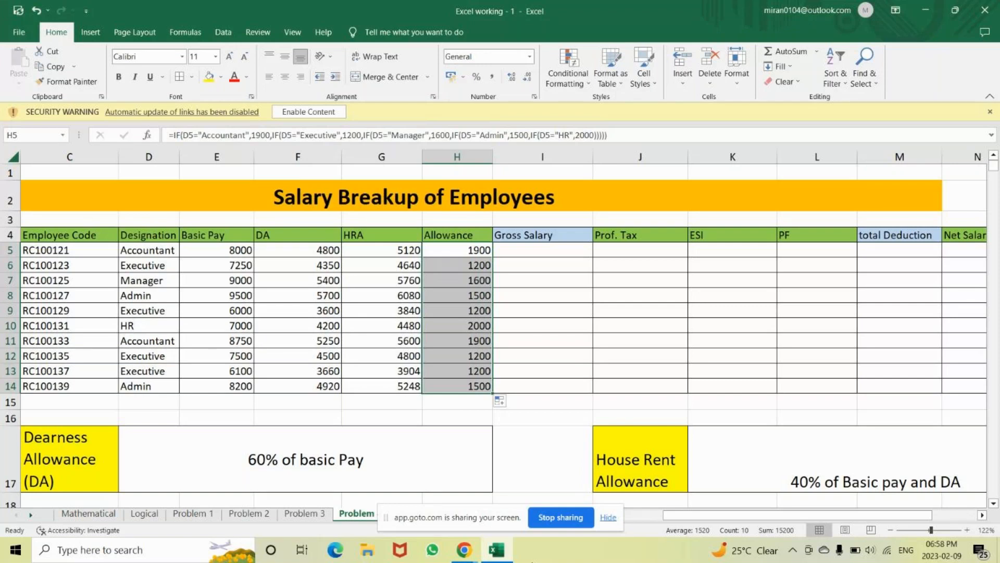
double_click(448, 250)
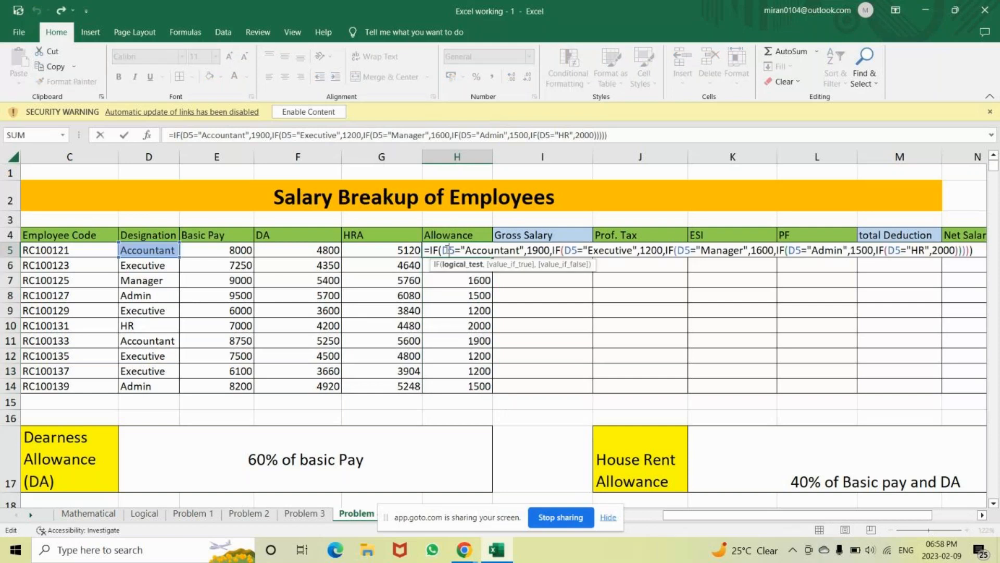
left_click(978, 250)
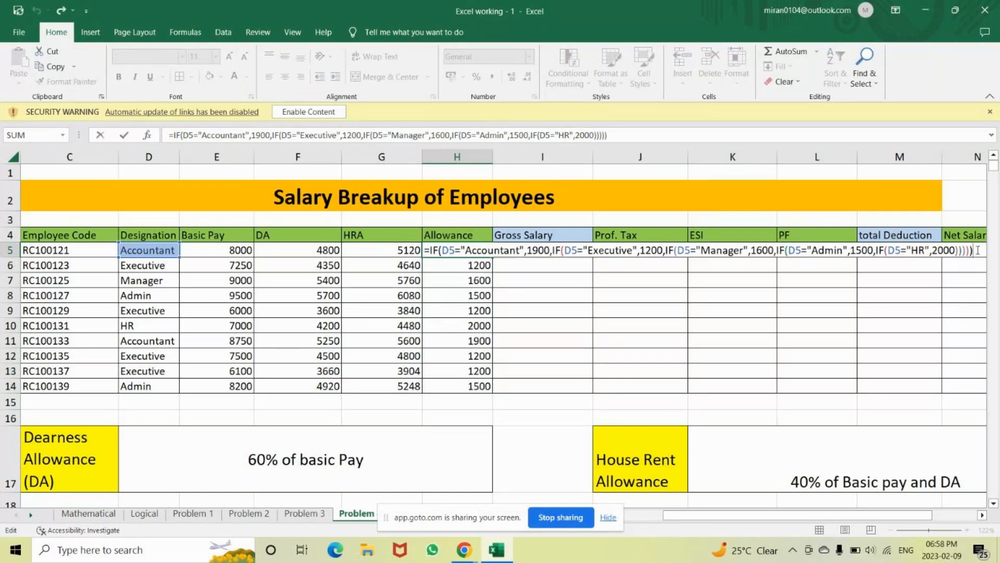
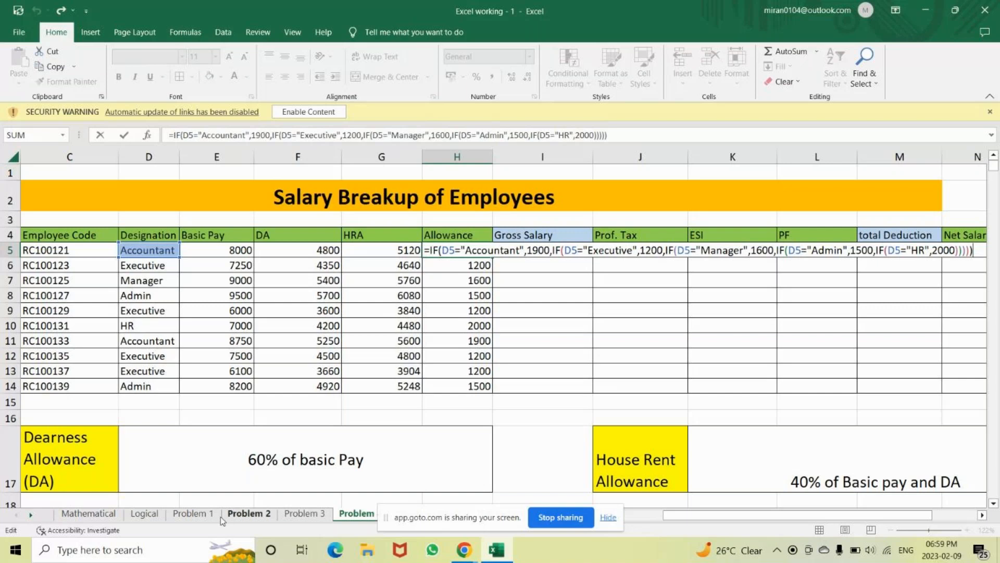
On the Logical sheet, enter =IF(C7>=18,"E","N") in D7 so Ram shows E
left_click(144, 513)
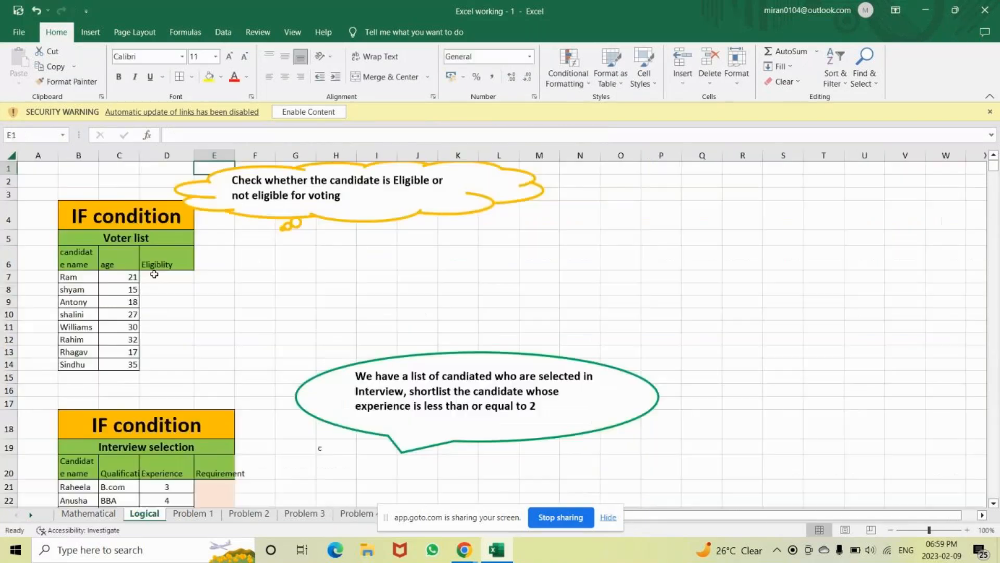
left_click(154, 274)
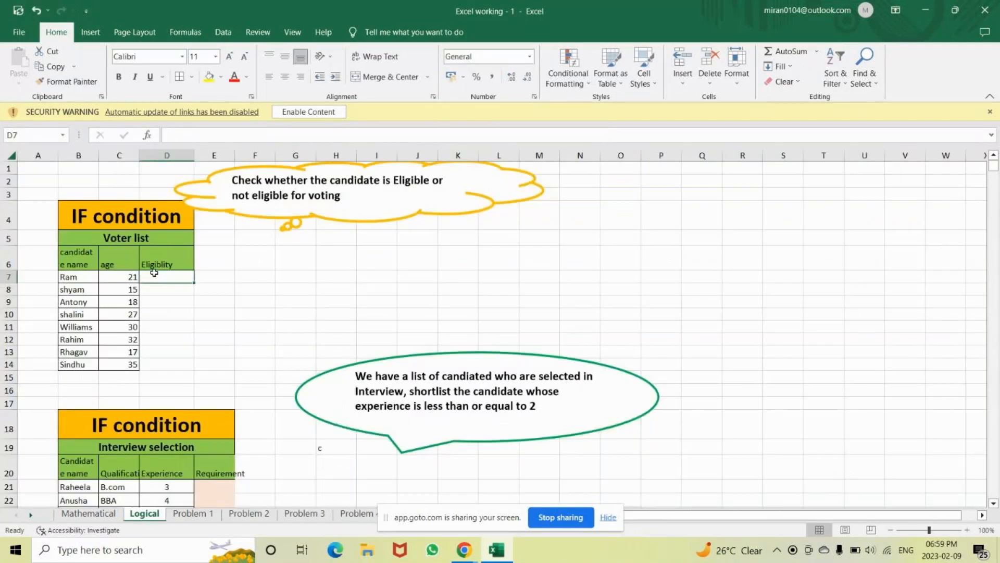
left_click(117, 277)
key("Right")
type("=i")
key("BackSpace")
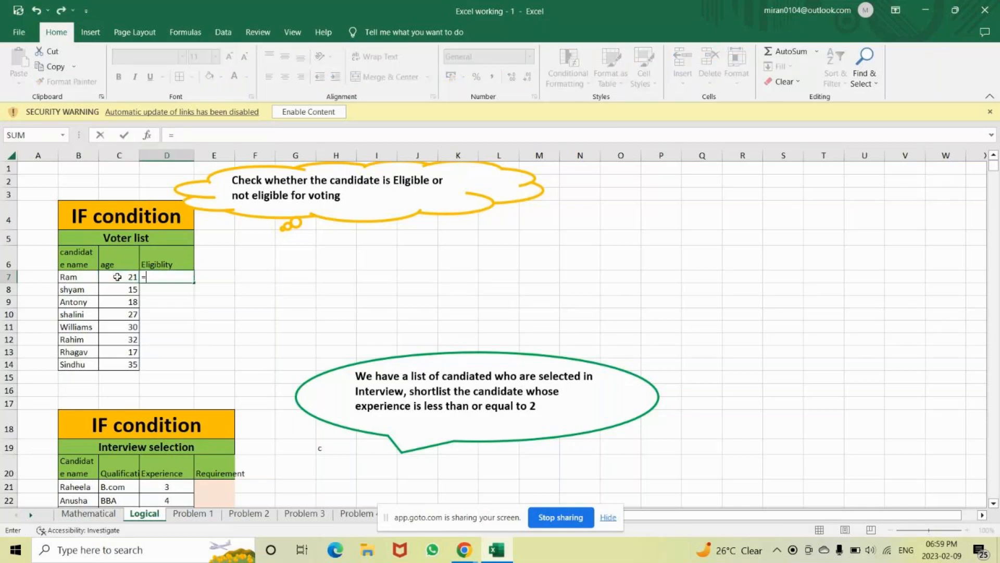
type("i")
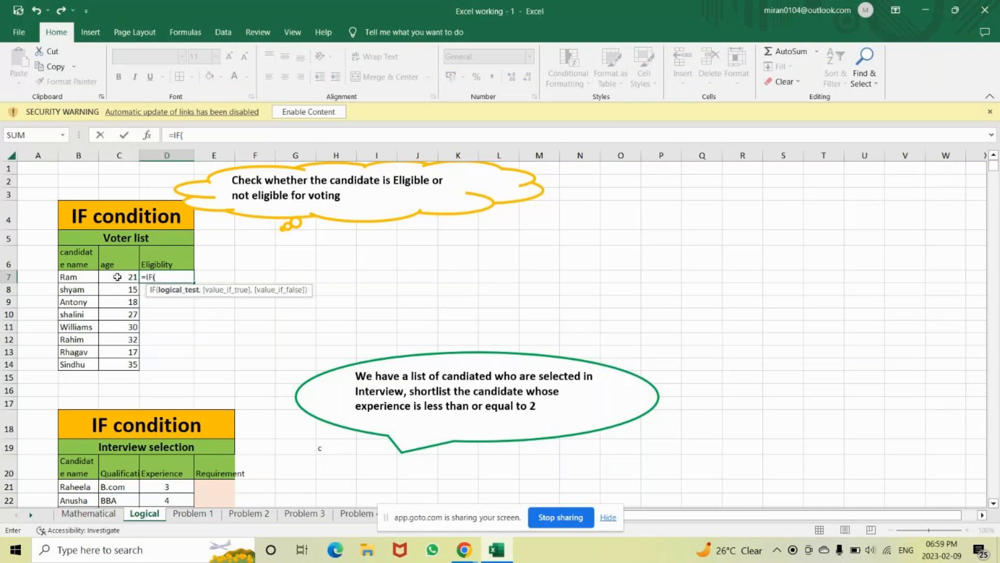
left_click(119, 277)
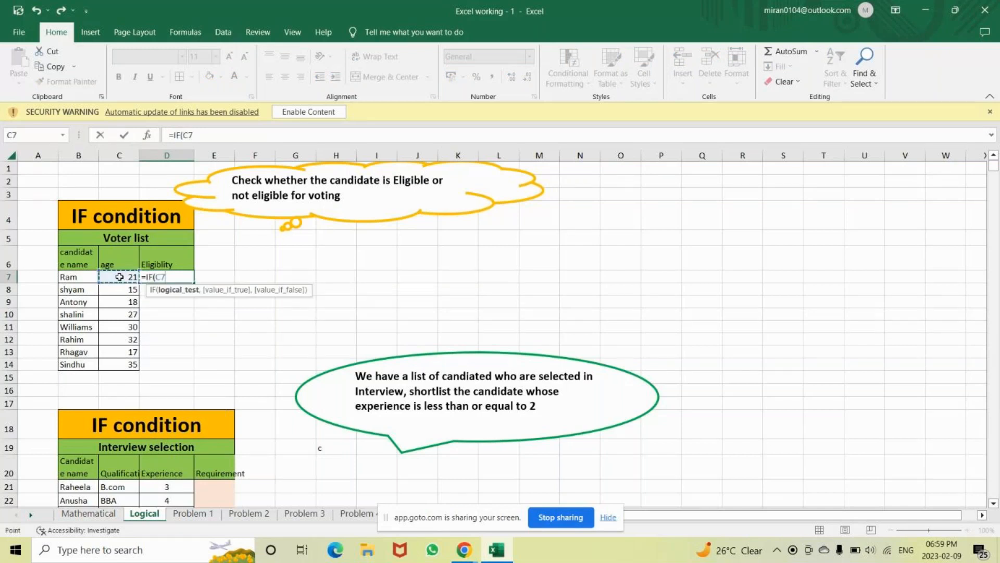
type(">=18,")
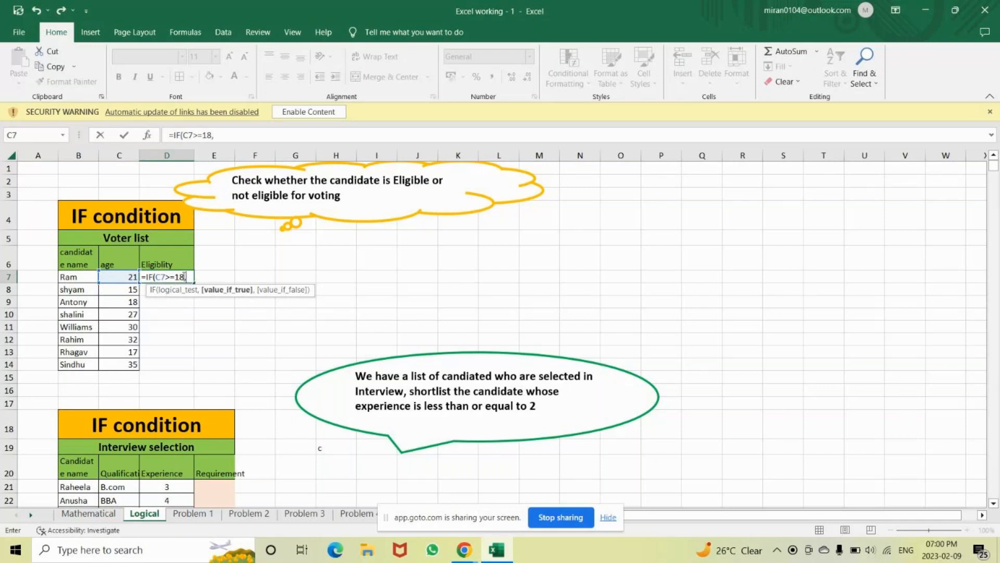
type("\"")
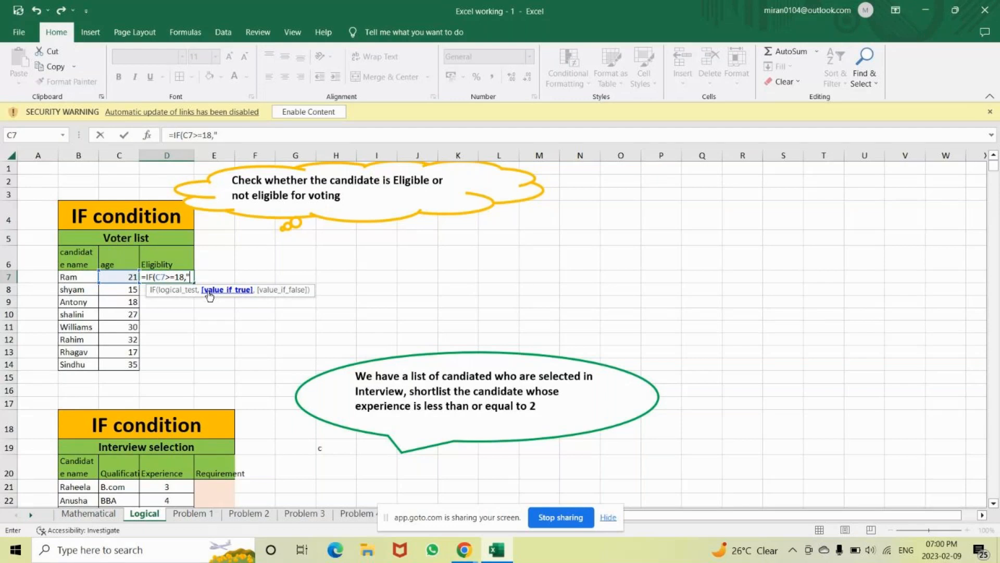
type("E\",")
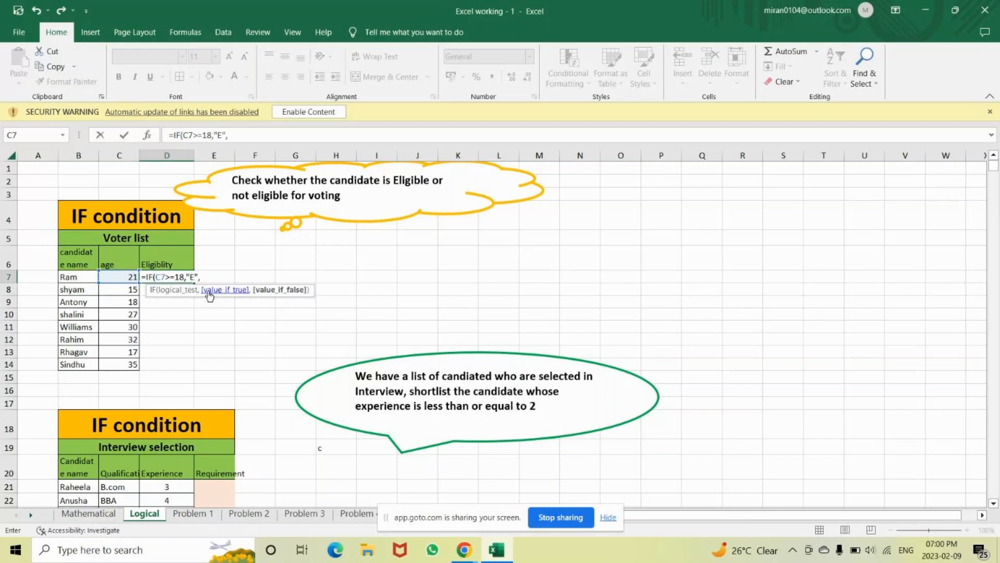
type("\"N\"")
key("Return")
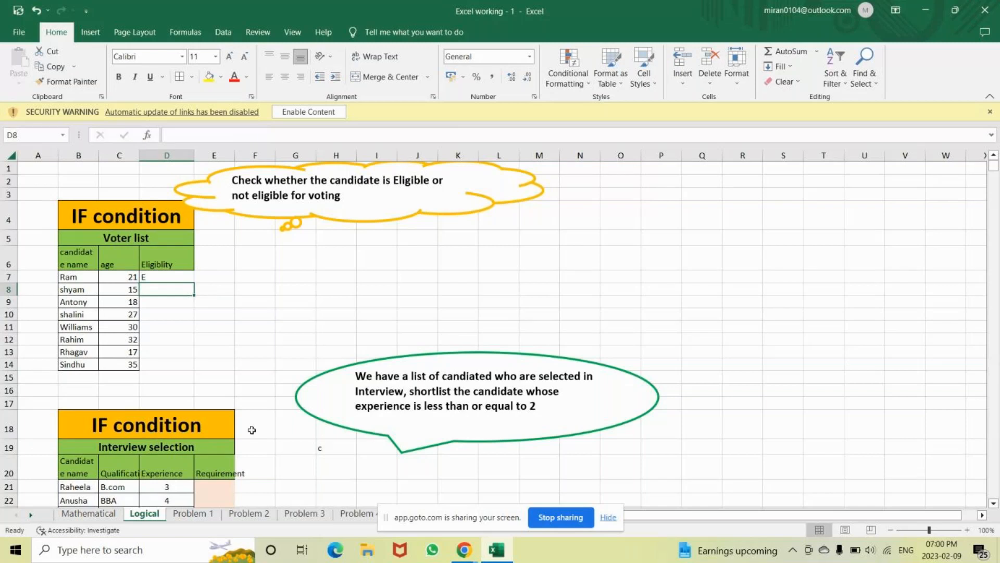
On the Problem sheet, review H5's nested IF allowance formula and confirm it unchanged
left_click(355, 514)
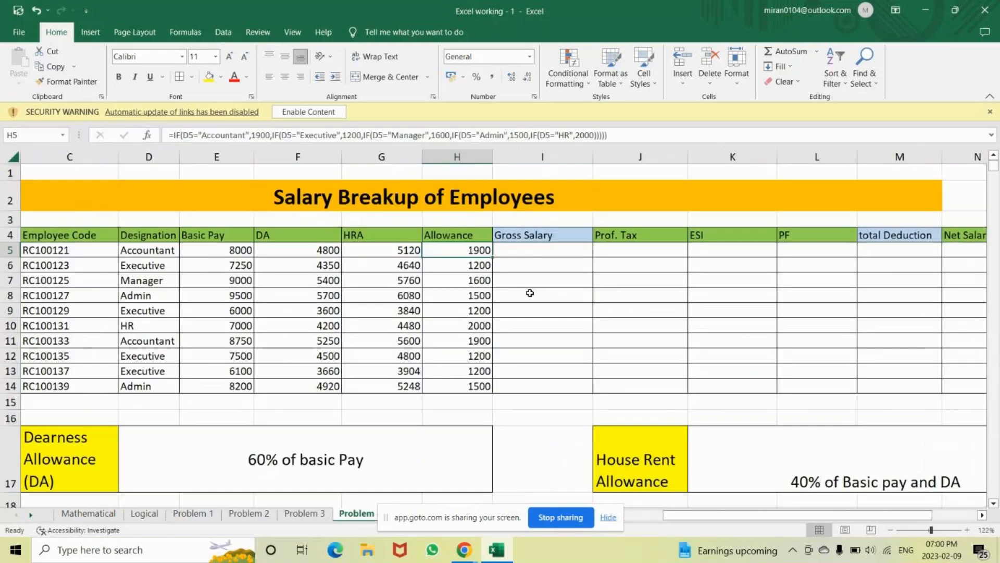
double_click(464, 251)
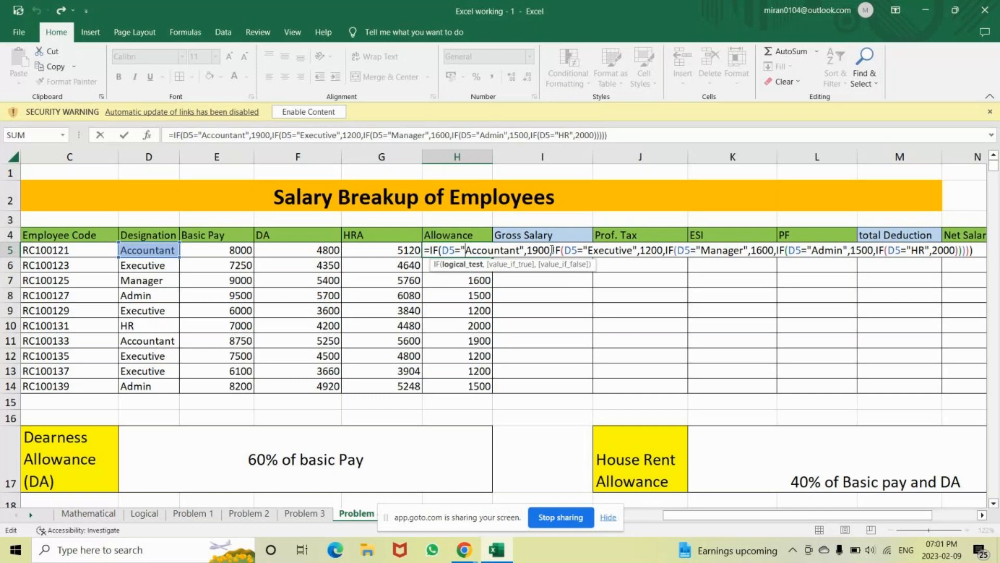
left_click(980, 255)
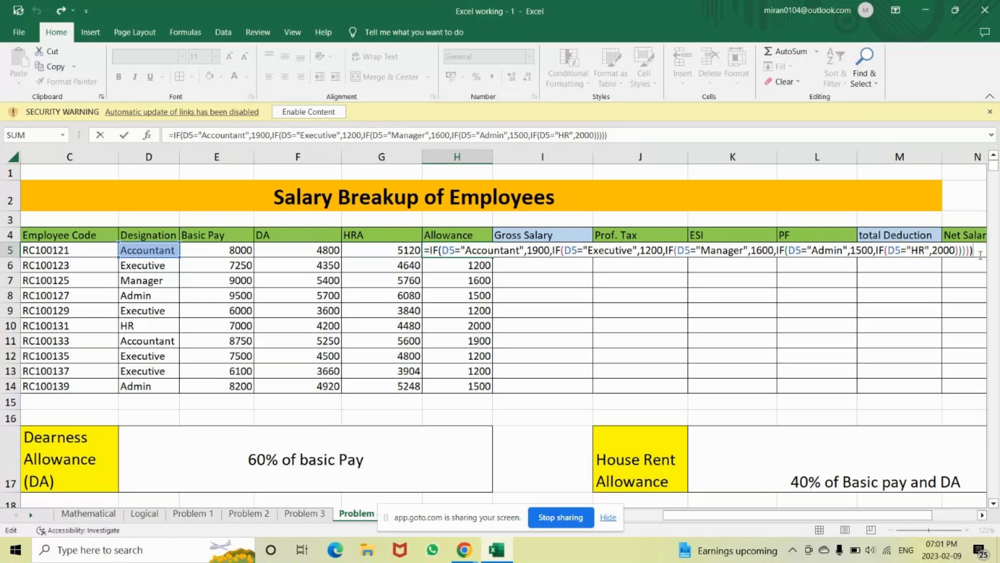
key("Return")
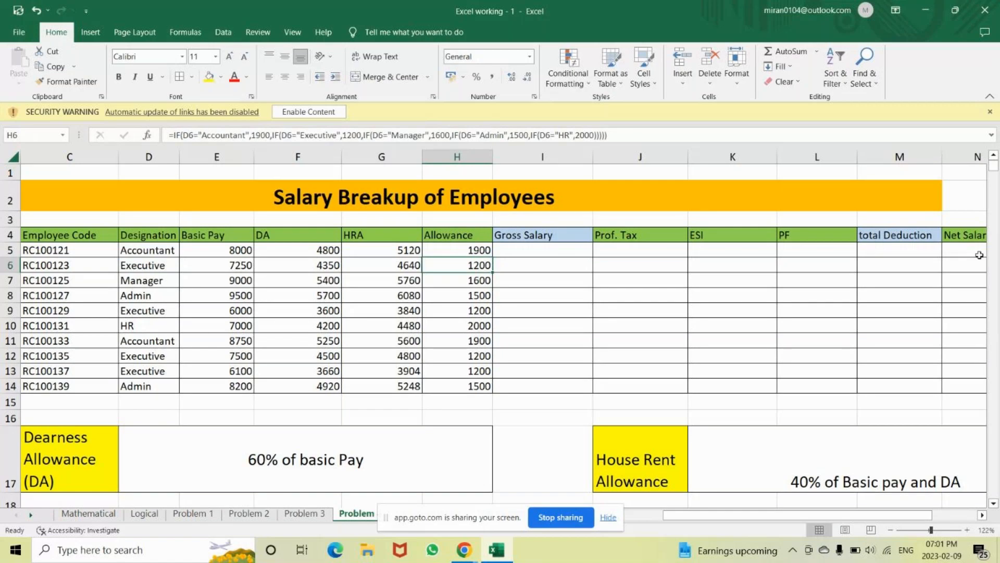
AutoSum E5:H5 into I5 and fill the Gross Salary formula down to I14
left_click(551, 251)
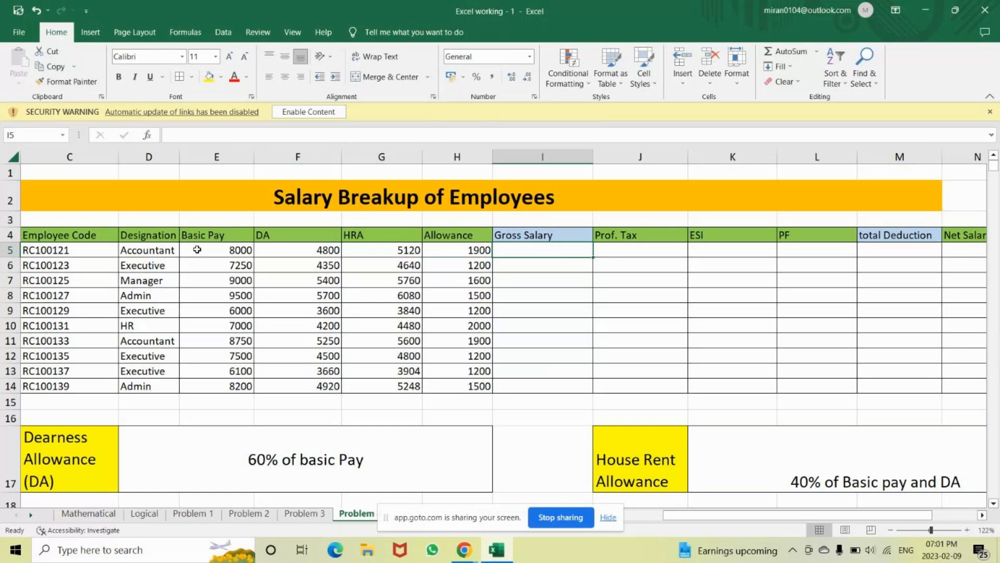
left_click_drag(197, 250, 463, 248)
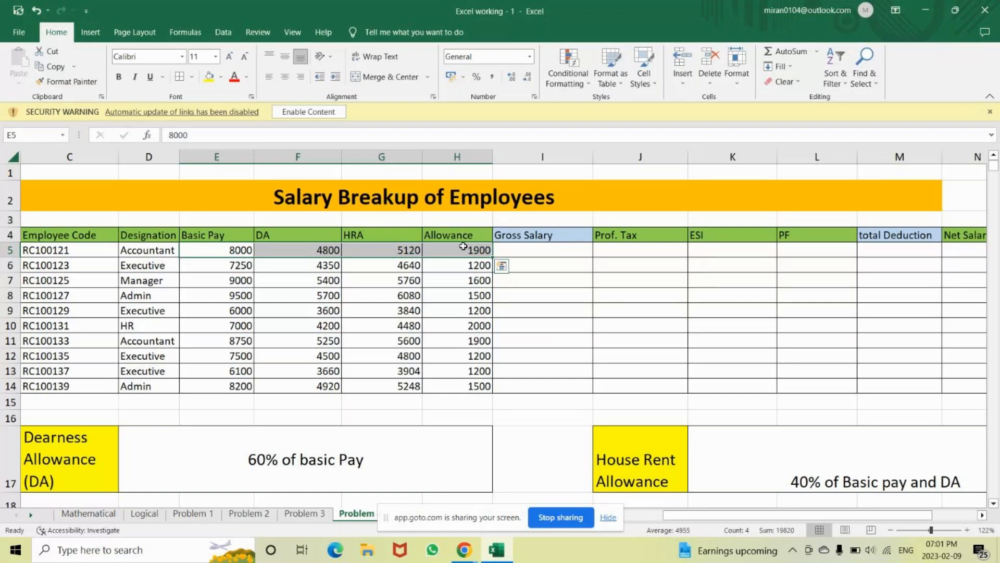
key("Right")
key("Right")
key("Right")
key("Right")
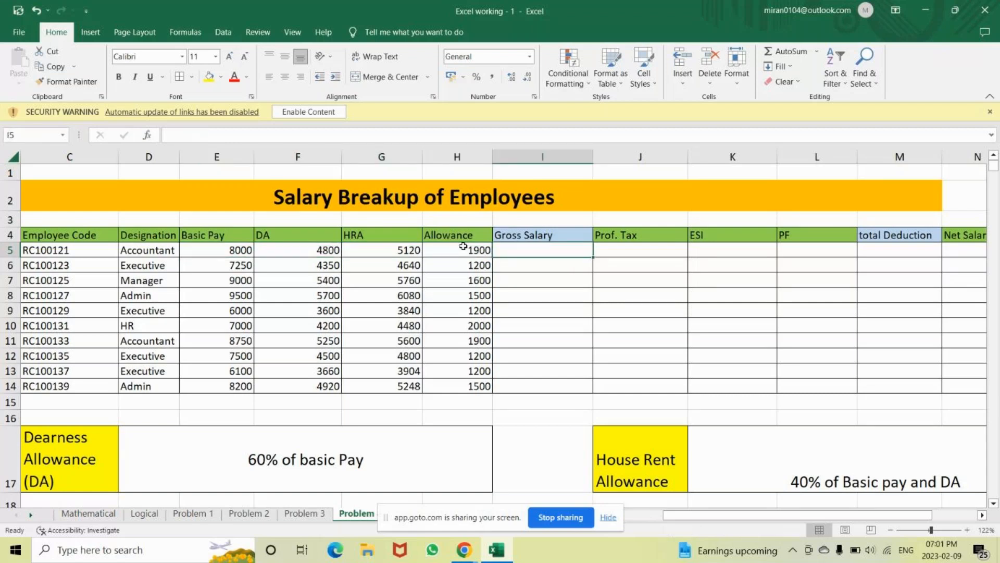
key("alt+equal")
key("Return")
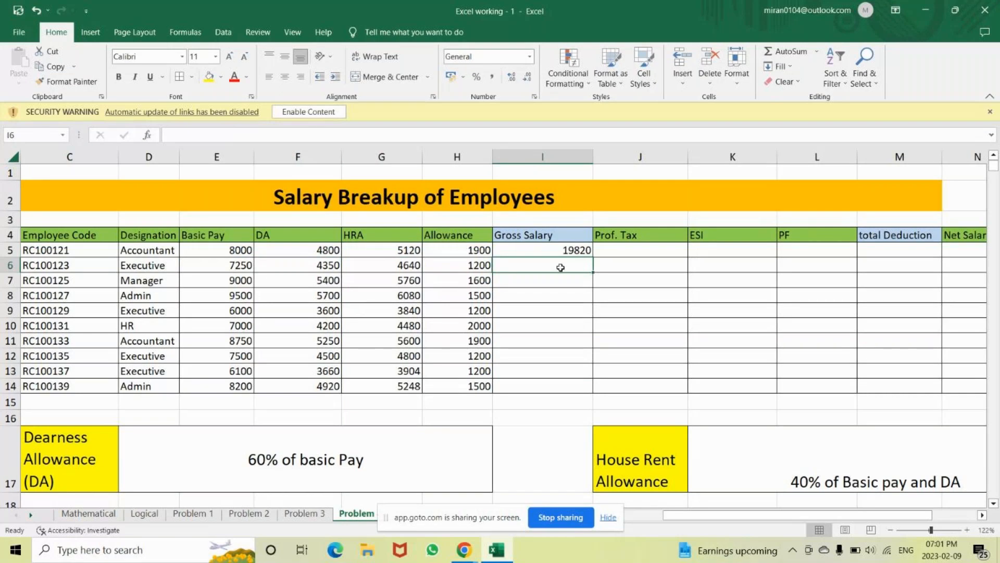
left_click(571, 251)
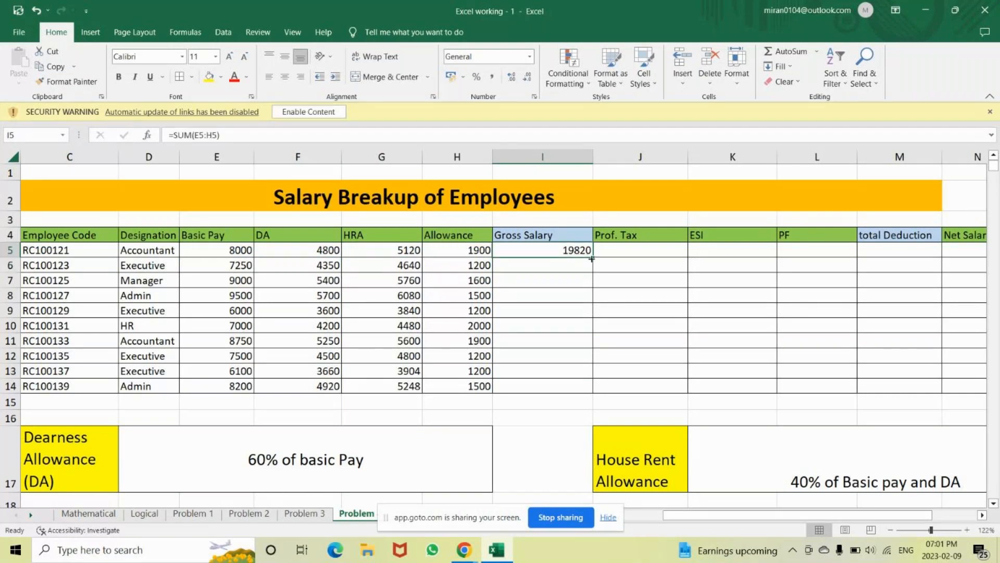
double_click(593, 257)
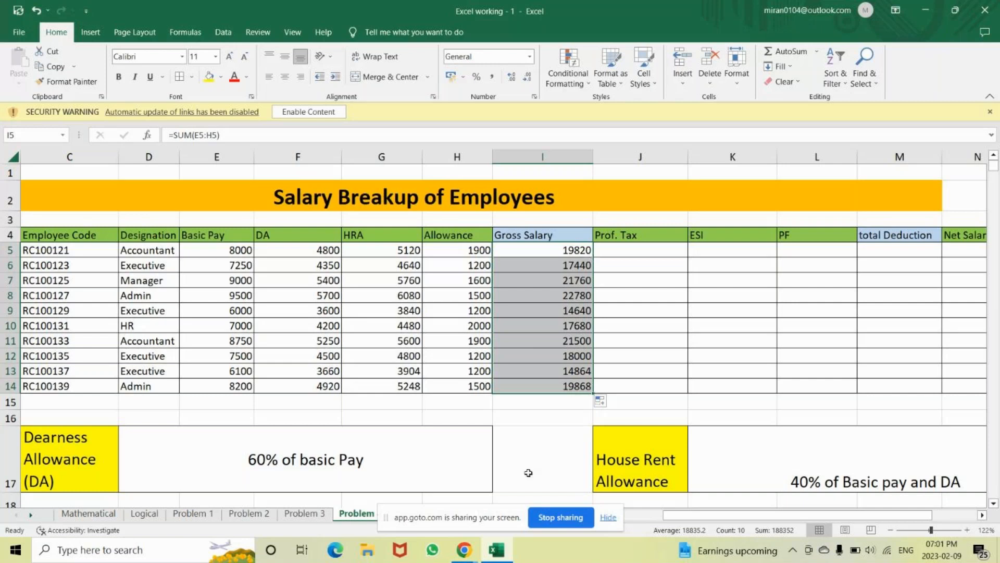
Mute the microphone in the GoTo meeting window and return to the Excel workbook
mouse_move(474, 548)
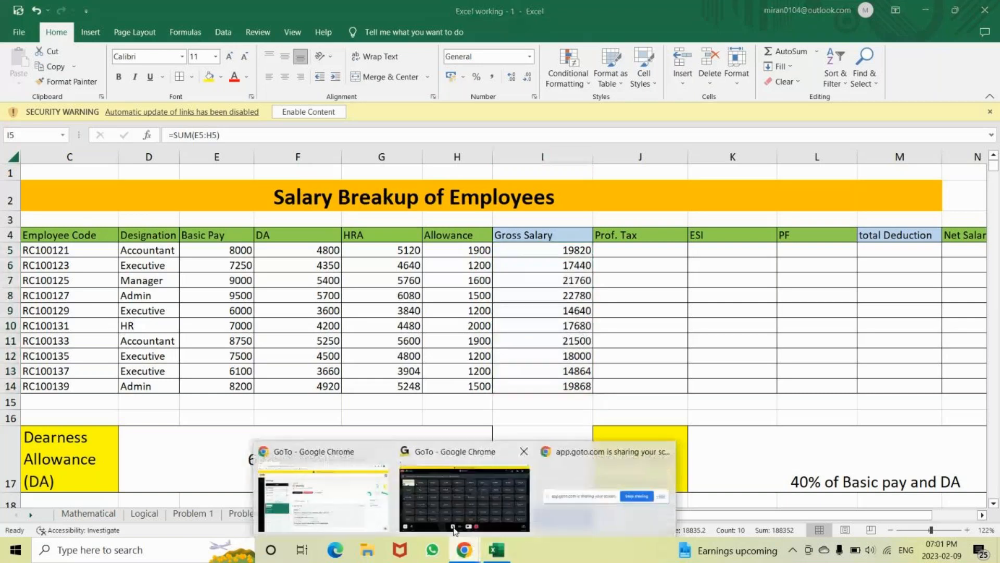
left_click(454, 530)
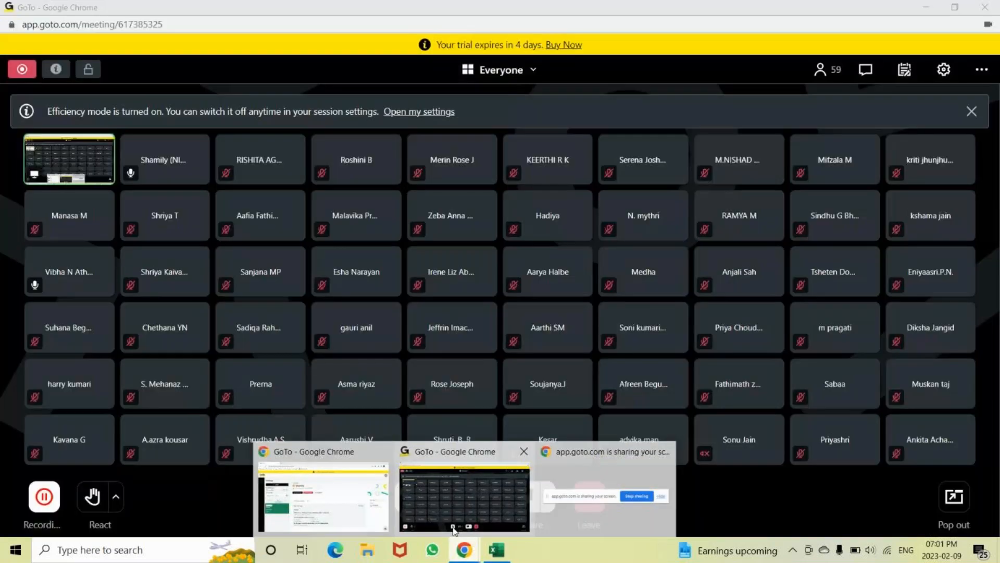
left_click(410, 495)
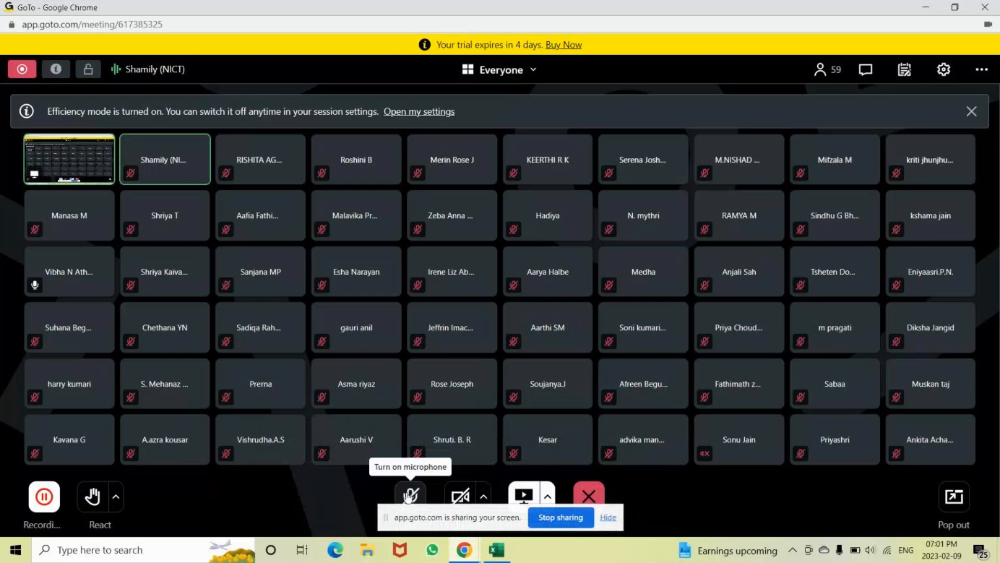
key("alt+Tab")
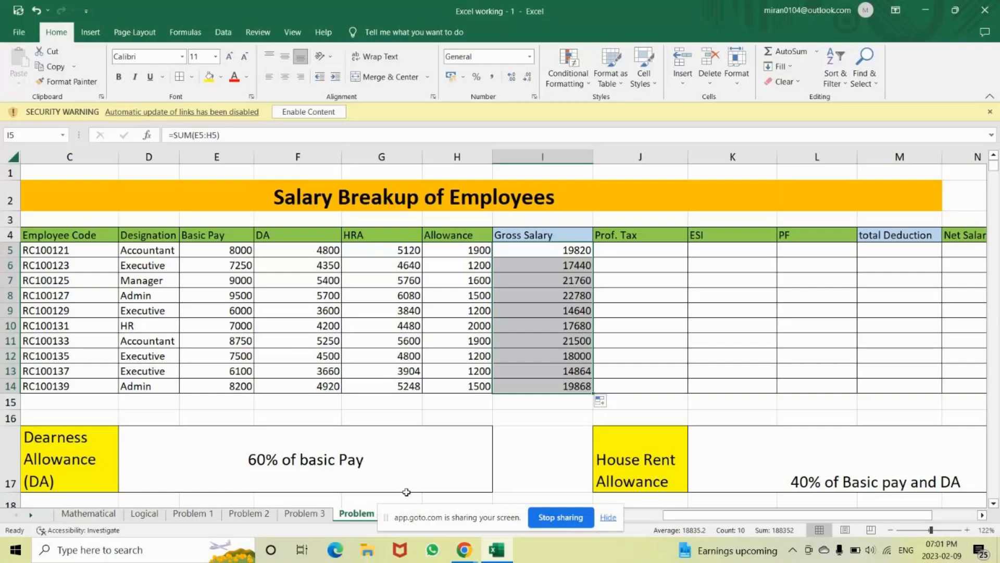
left_click(459, 552)
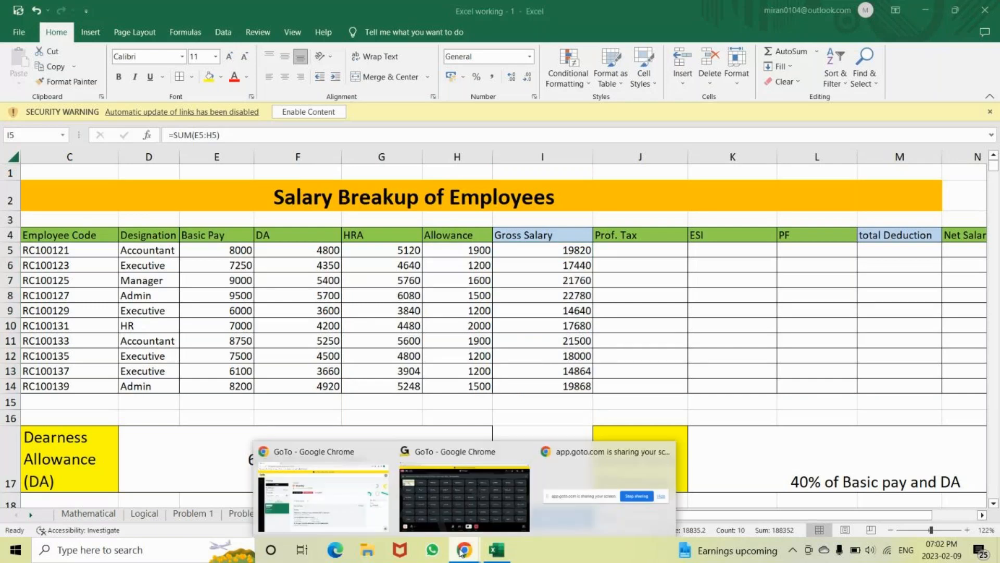
left_click(523, 451)
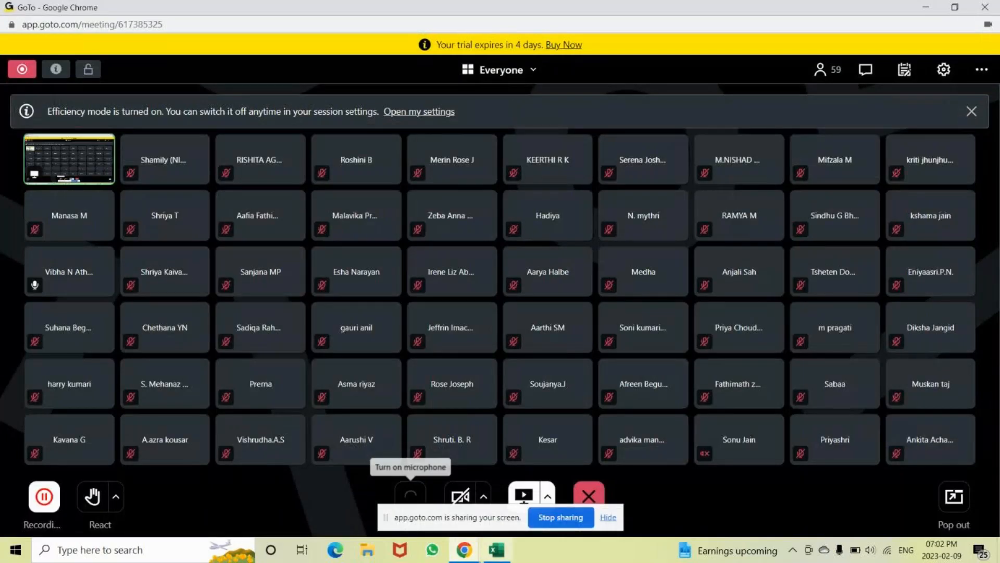
key("alt+Tab")
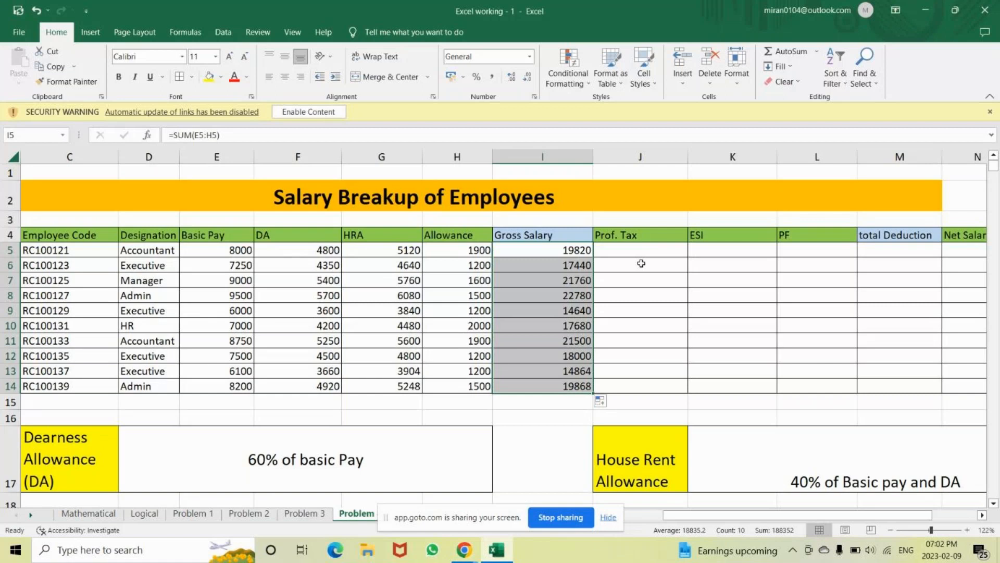
left_click(630, 247)
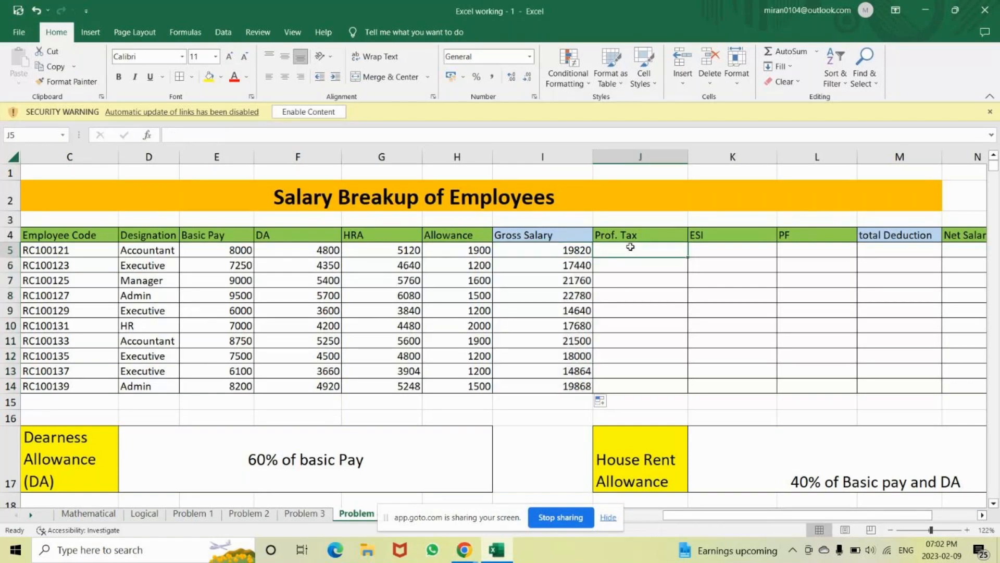
Clear Gross Salary I5:I14 and re-enter =SUM(E5:H5) in I5
left_click(546, 249)
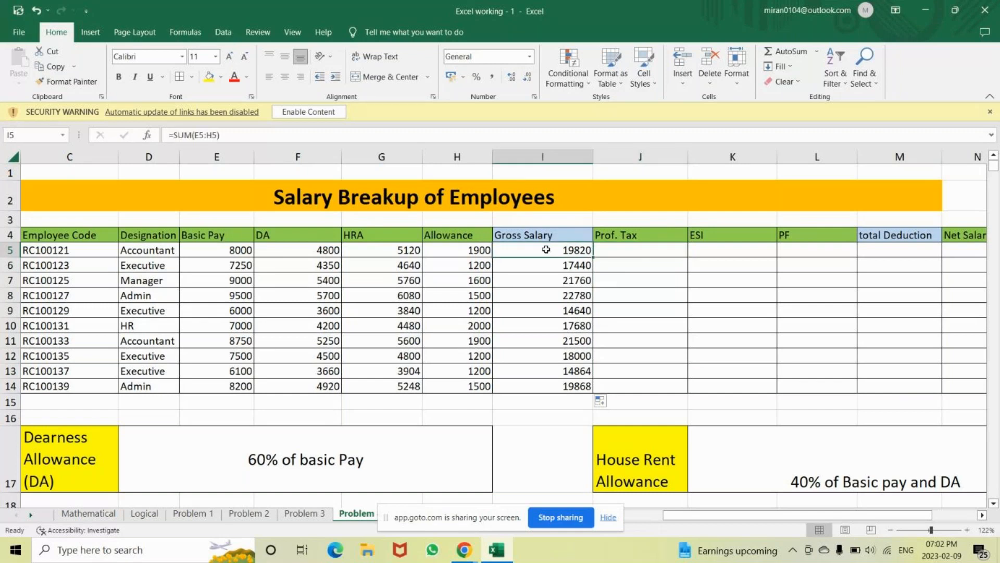
key("shift+Down")
key("shift+Down")
key("shift+Down")
key("shift+Down")
key("shift+Down")
key("shift+Down")
key("shift+Down")
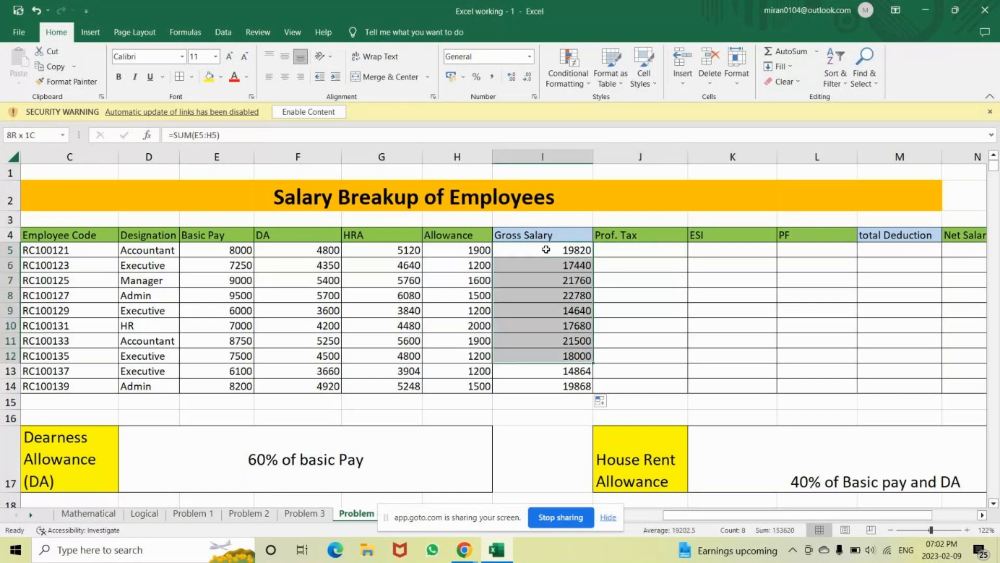
key("shift+Down")
key("shift+Down")
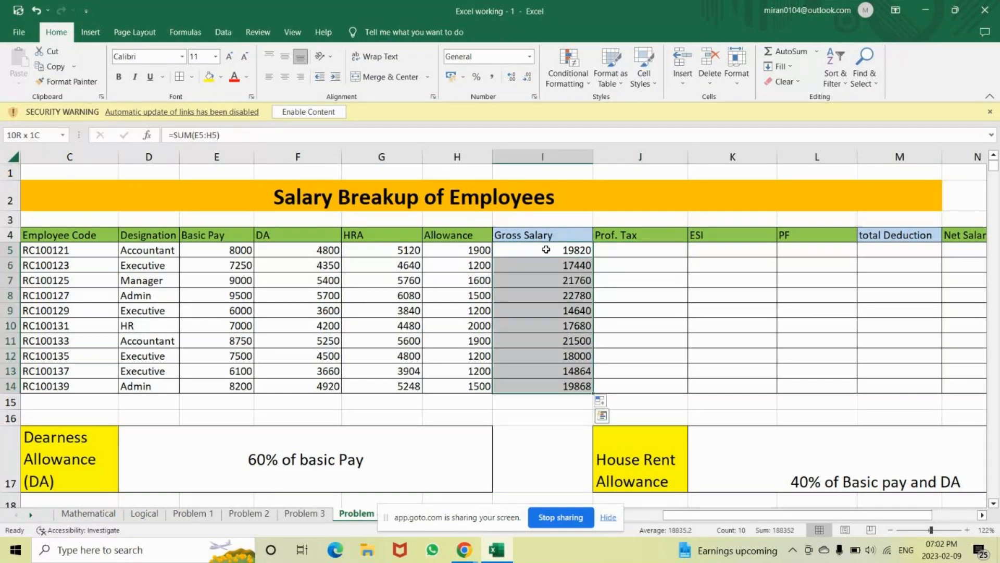
key("Delete")
left_click(540, 250)
double_click(498, 248)
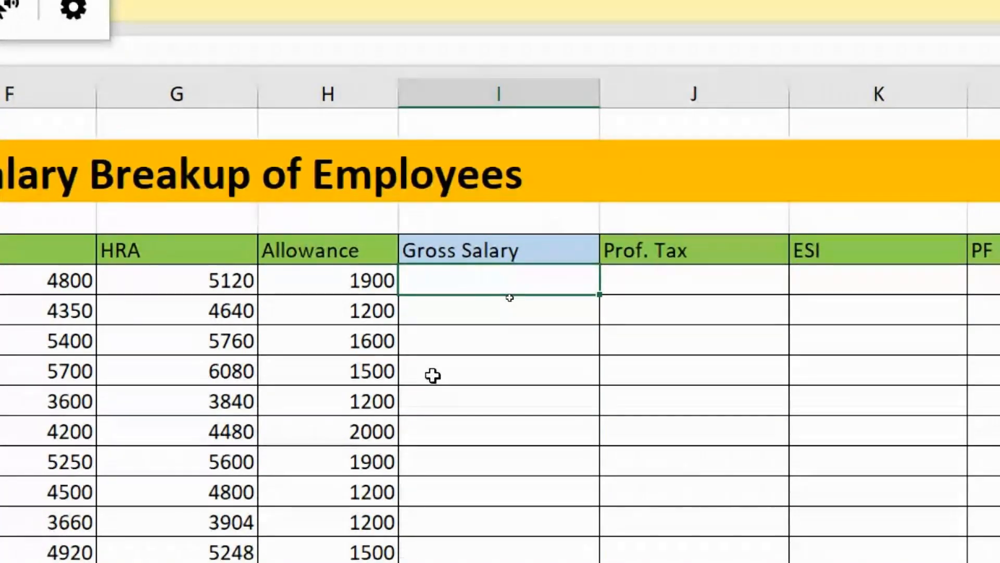
key("alt+equal")
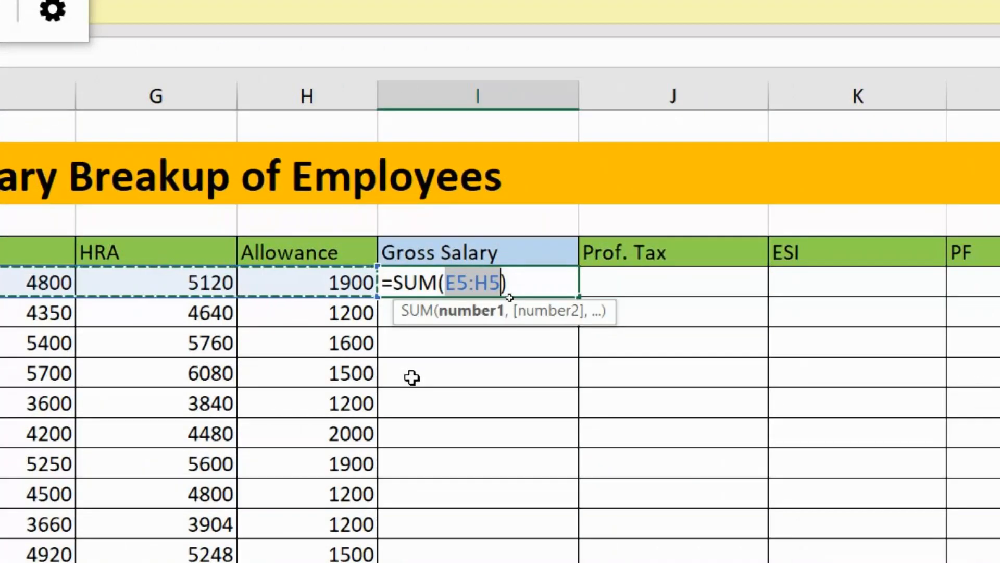
key("Return")
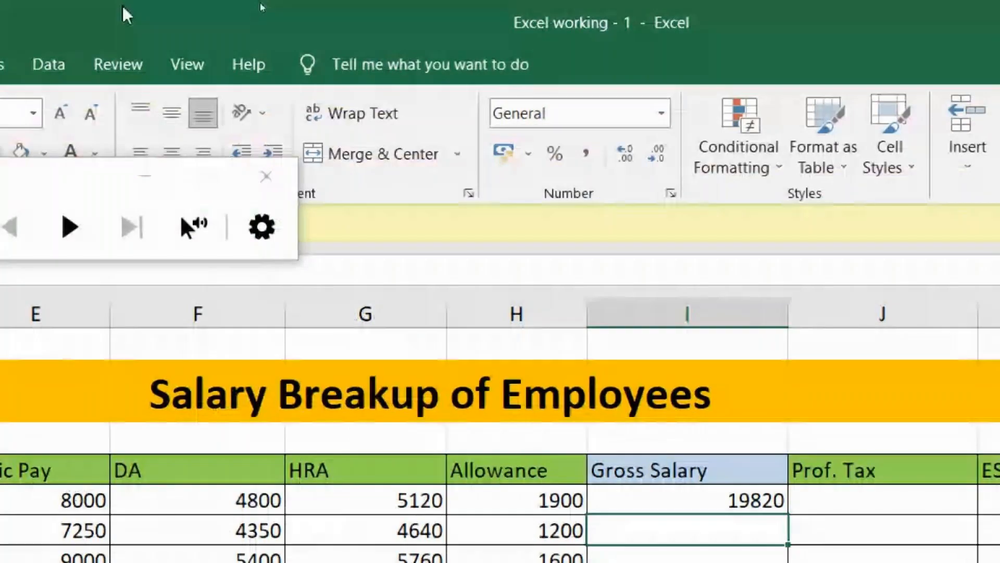
Restore the window from full screen and undo the Gross Salary entries
left_click_drag(123, 7, 694, 512)
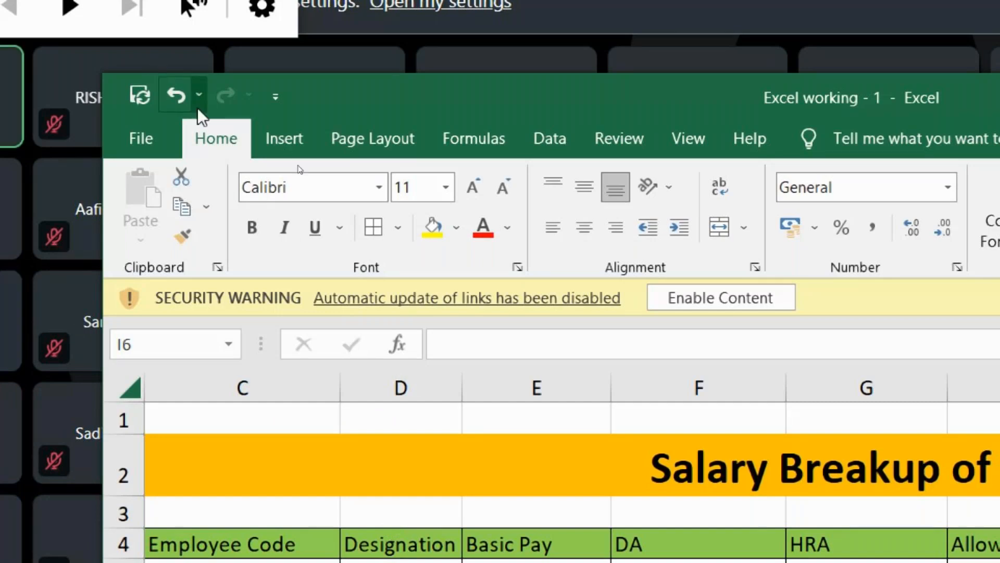
key("ctrl+y")
key("ctrl+z")
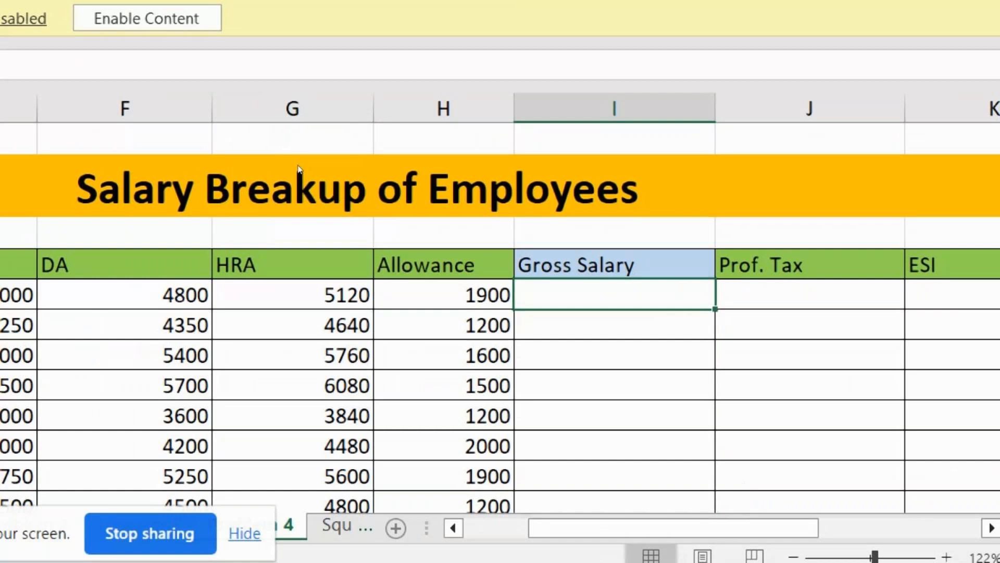
left_click_drag(876, 556, 827, 561)
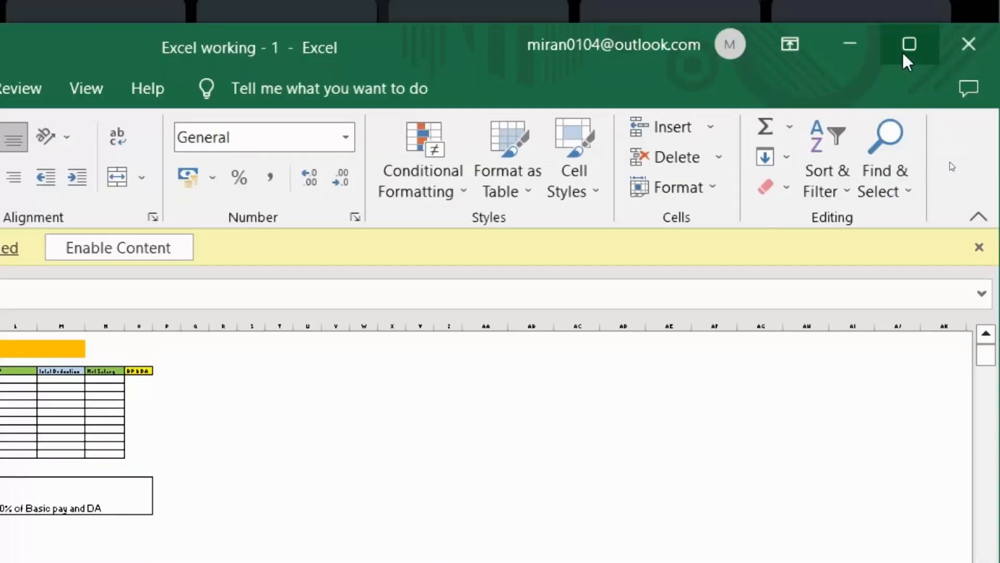
Close Excel working - 1.xlsx, saving the changes at the prompt
left_click(914, 42)
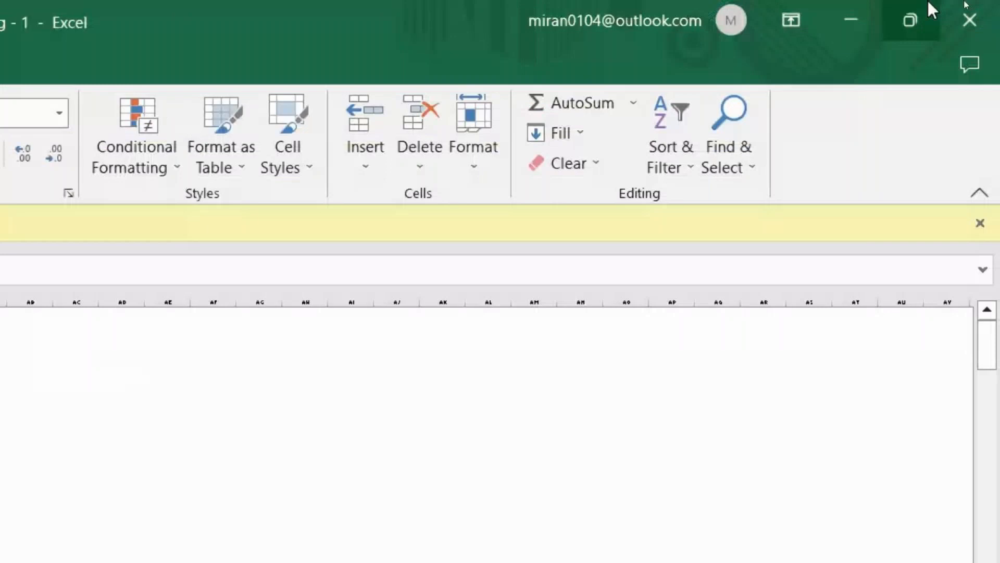
left_click(987, 21)
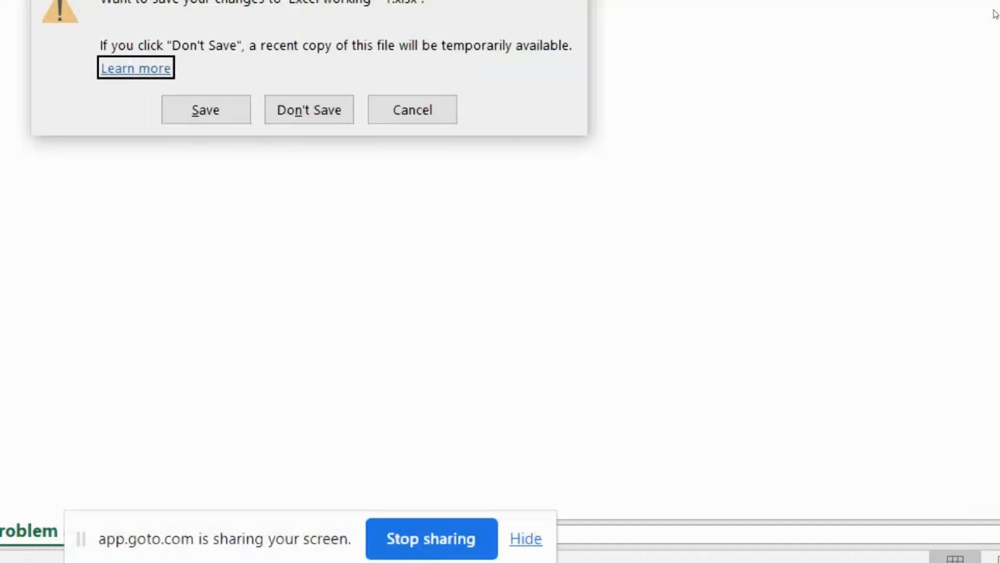
key("Tab")
key("n")
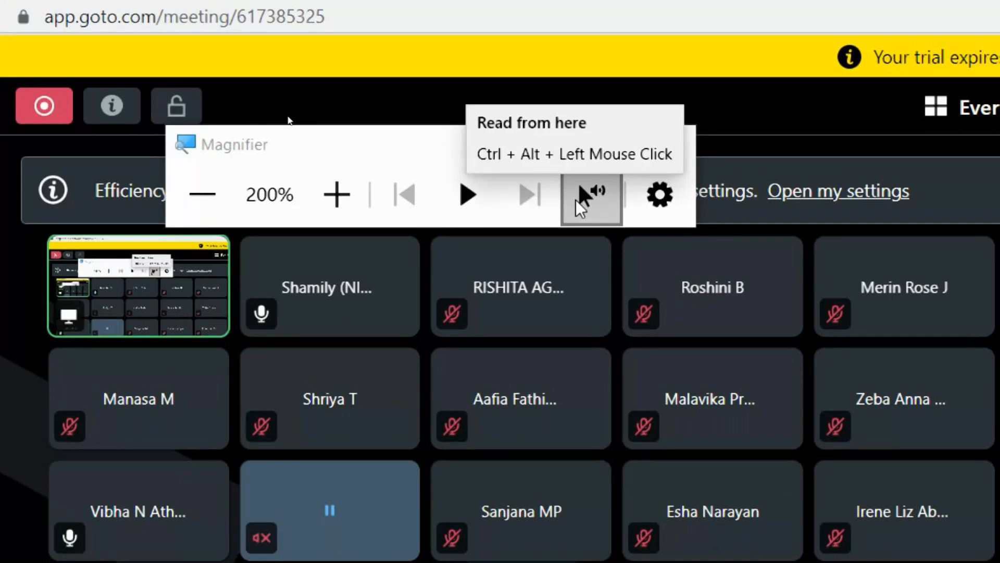
Reset and close Magnifier, minimize the meeting and Chrome, and reopen Excel working - 1 from the desktop
left_click(202, 194)
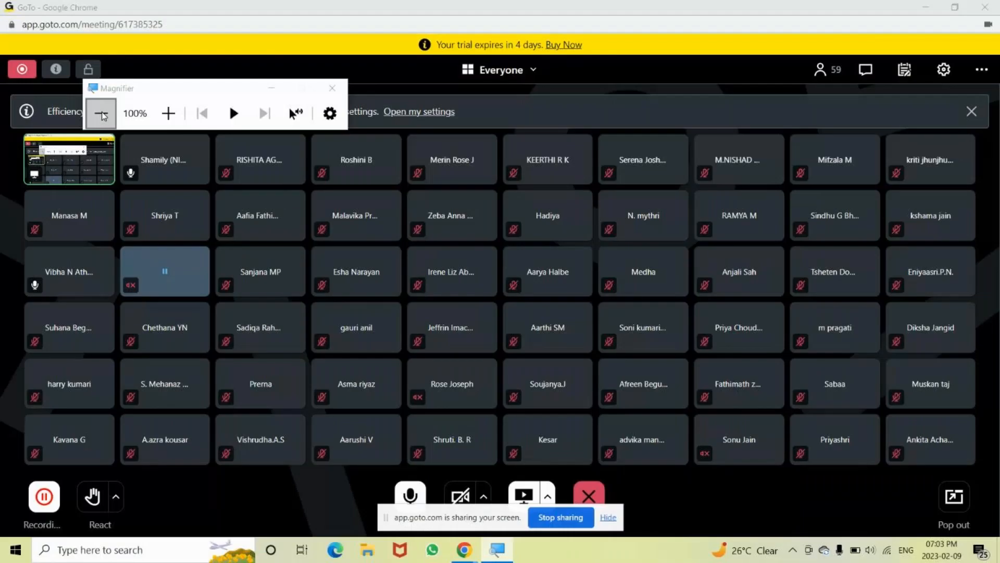
left_click(925, 9)
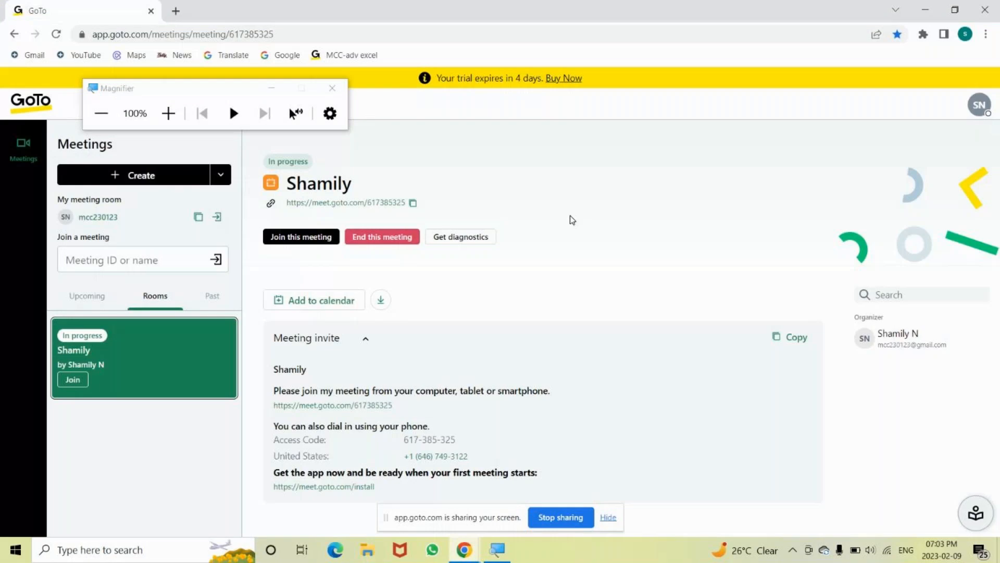
left_click(345, 97)
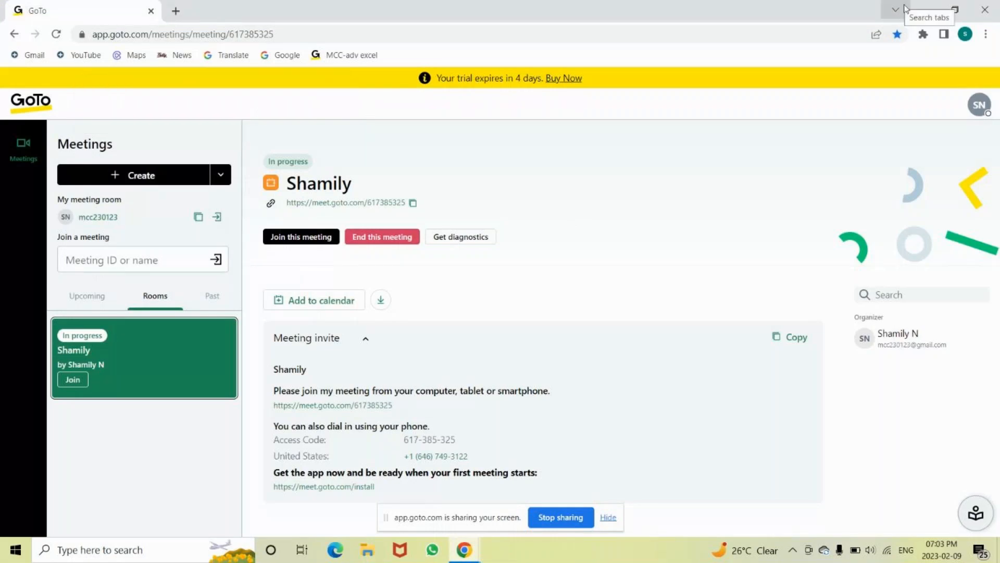
left_click(924, 10)
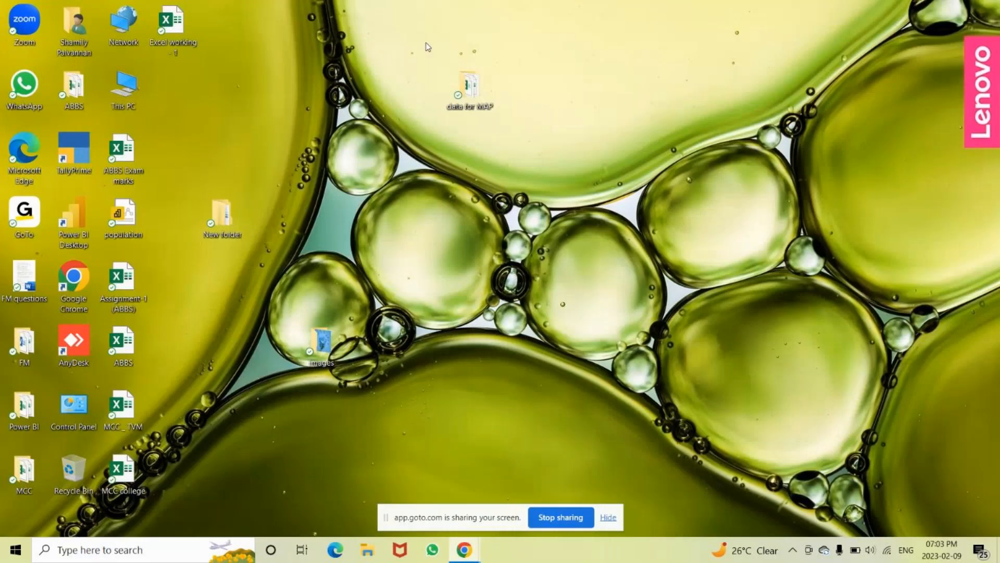
double_click(172, 26)
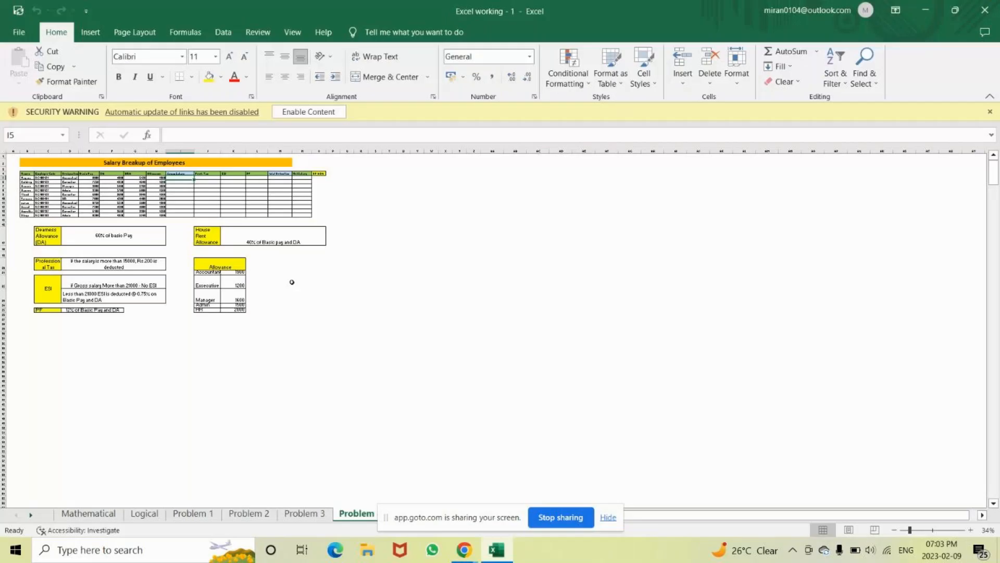
Zoom the sheet, put =SUM(E5:H5) in I5, and fill it down to row 14
left_click(932, 530)
key("Up")
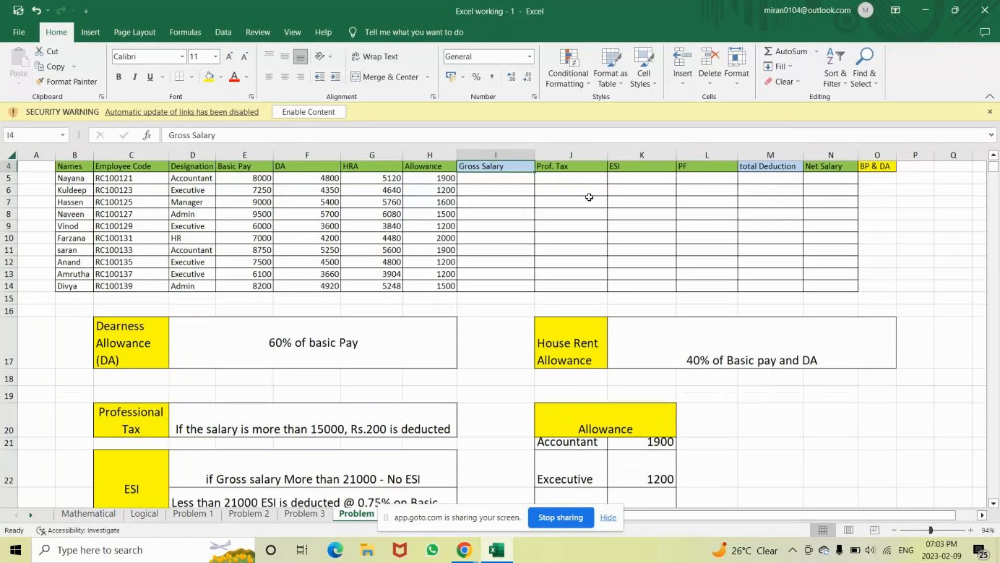
key("Up")
left_click(483, 216)
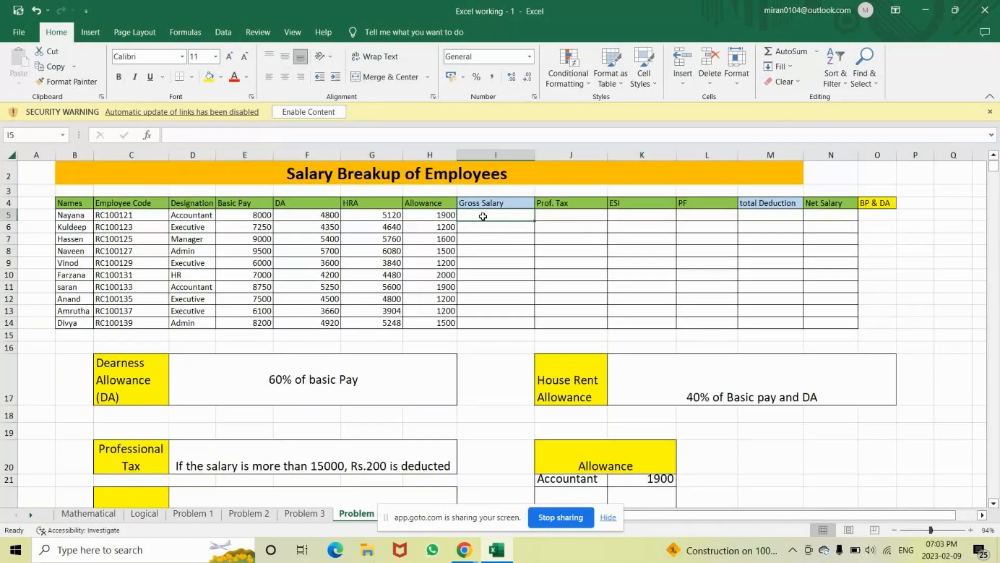
key("alt+equal")
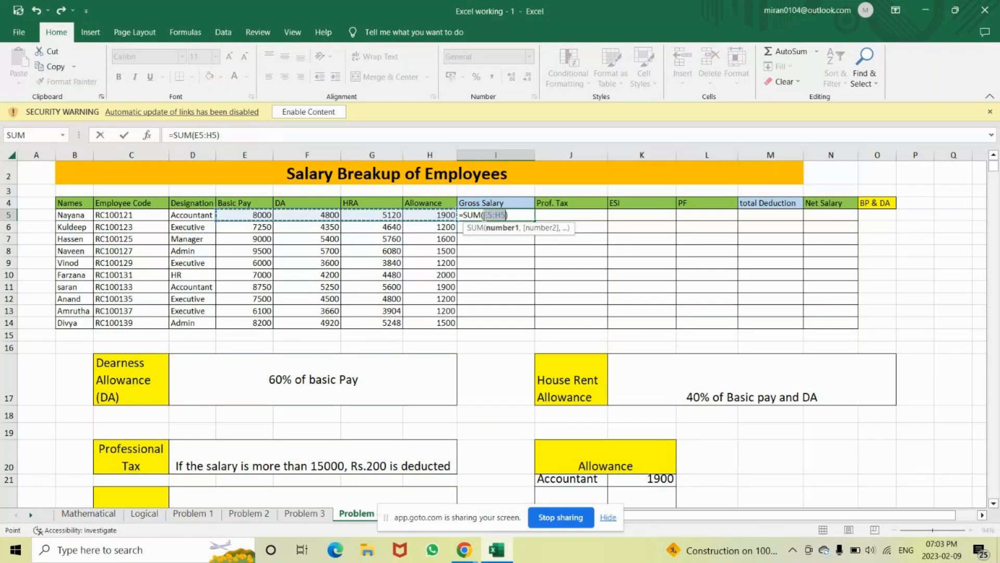
key("Return")
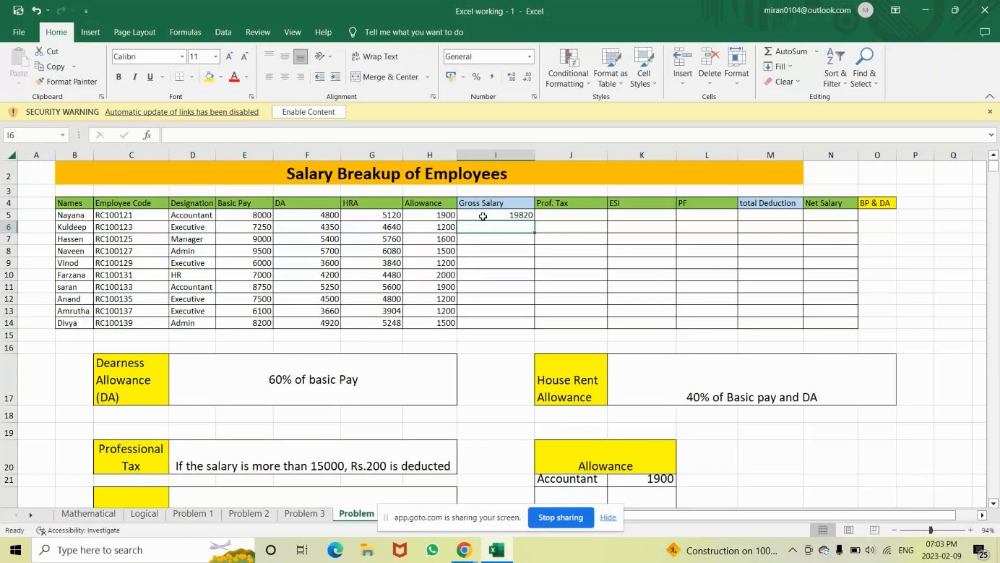
left_click(483, 216)
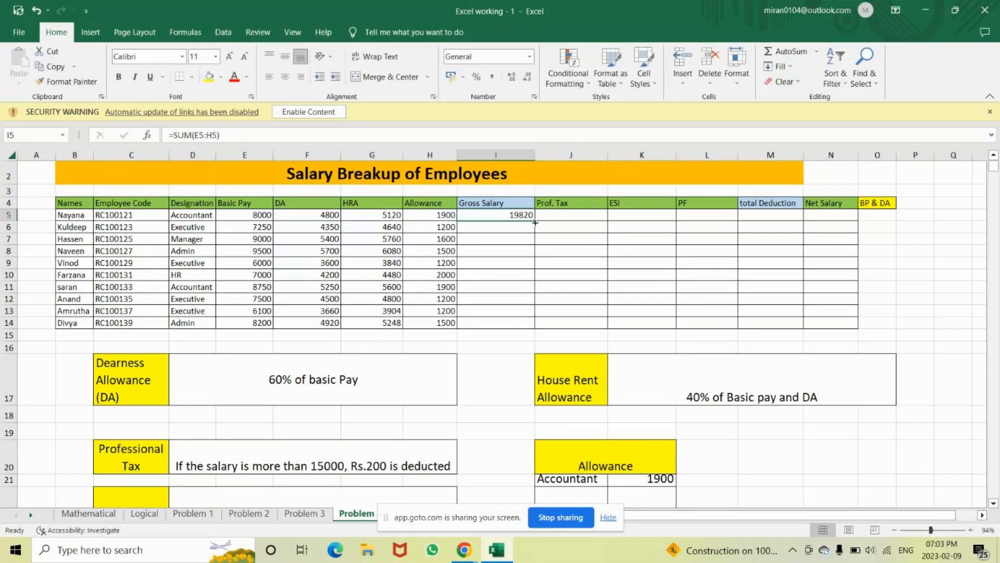
double_click(535, 222)
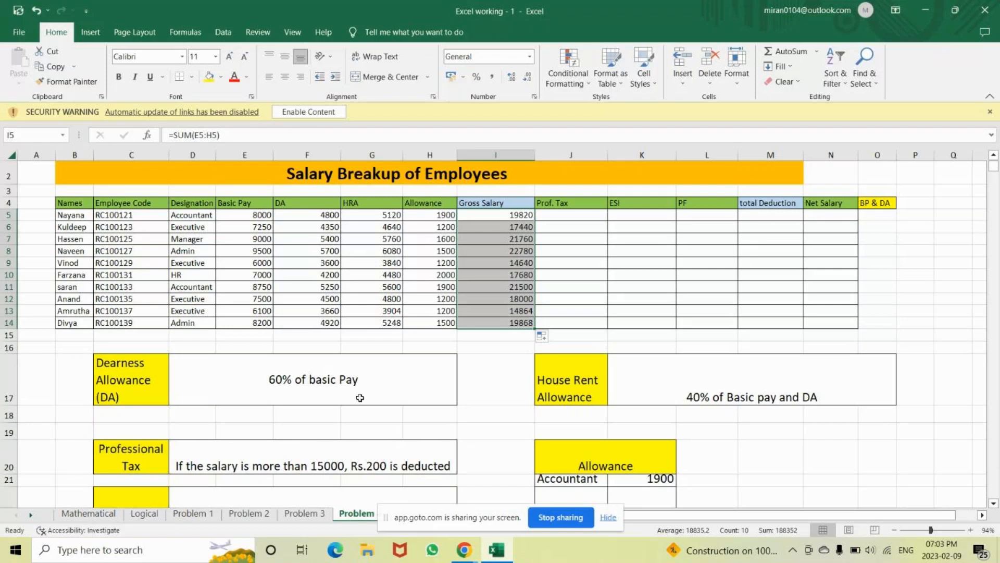
left_click(302, 515)
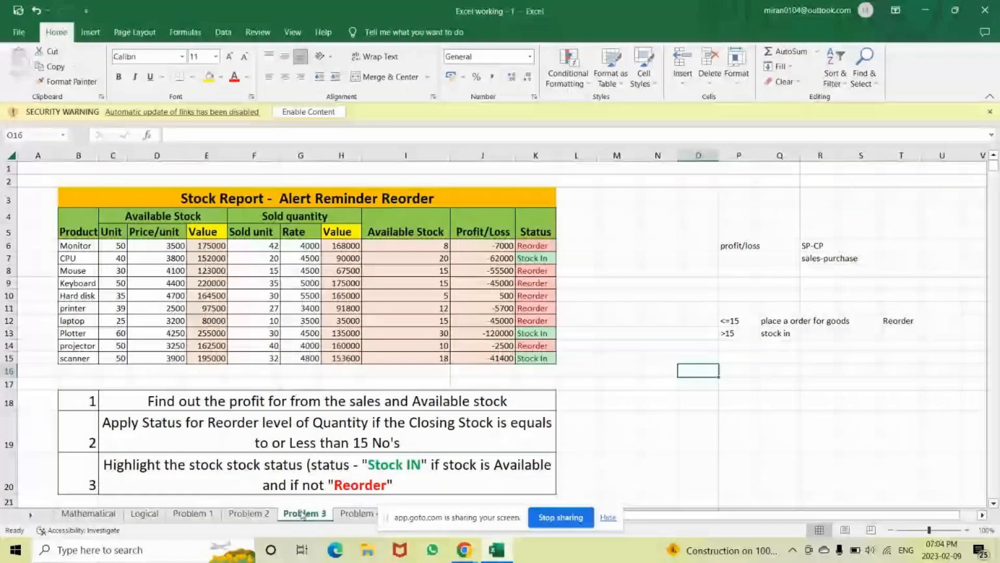
left_click(357, 514)
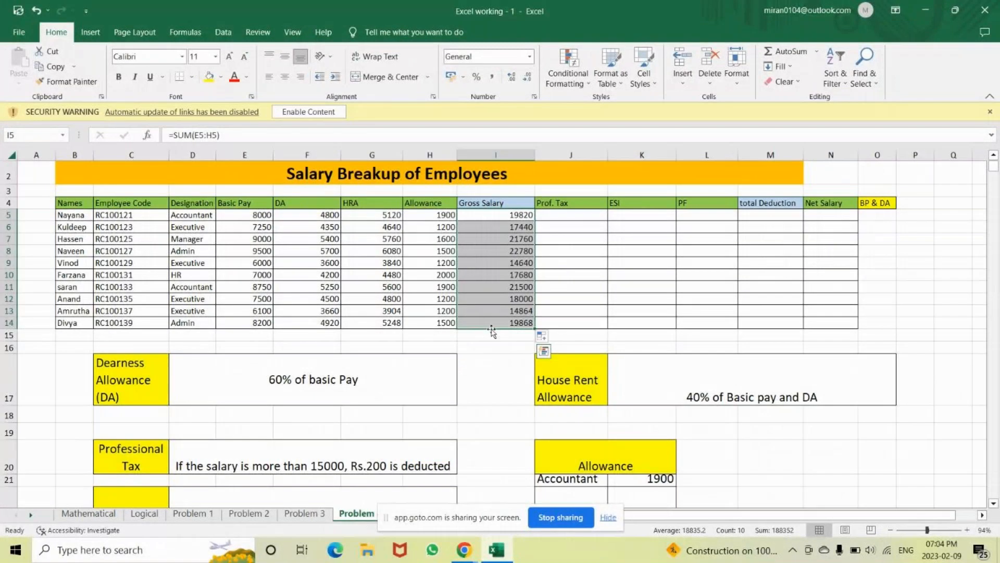
left_click(336, 461)
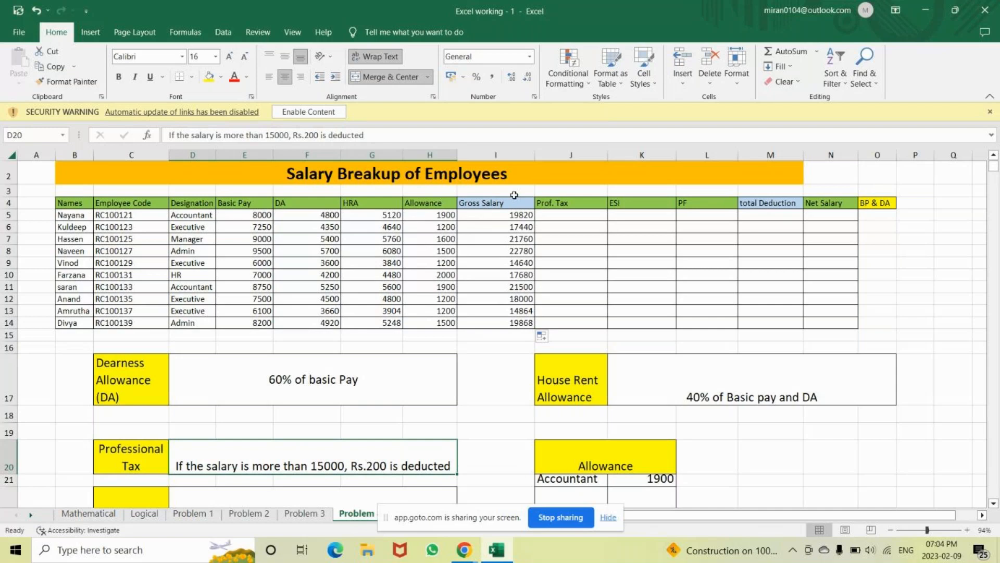
left_click(498, 205)
key("shift+Down")
key("shift+Down")
key("shift+Down")
key("shift+Down")
key("shift+Down")
key("shift+Down")
key("shift+Down")
key("shift+Down")
key("shift+Down")
key("shift+Down")
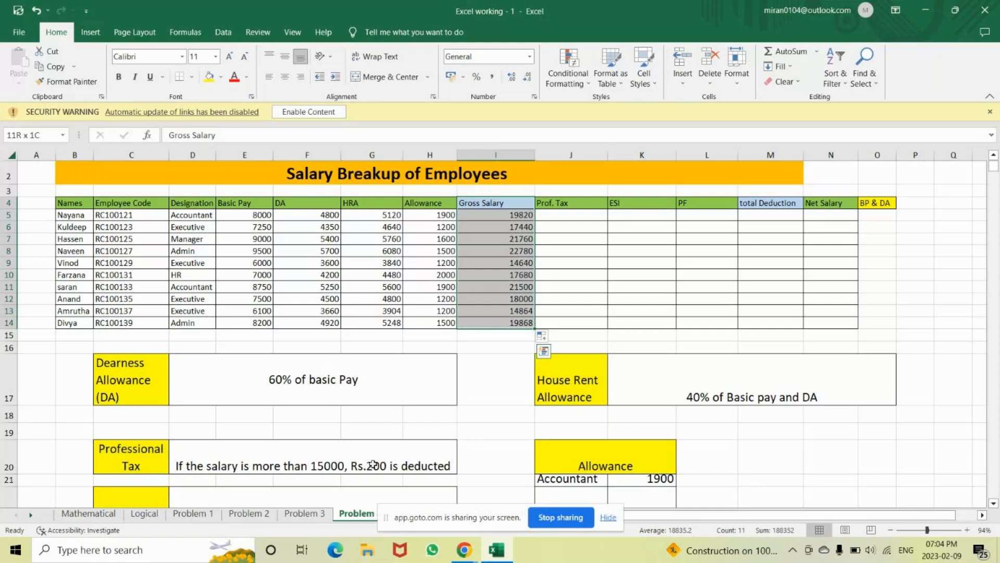
key("Right")
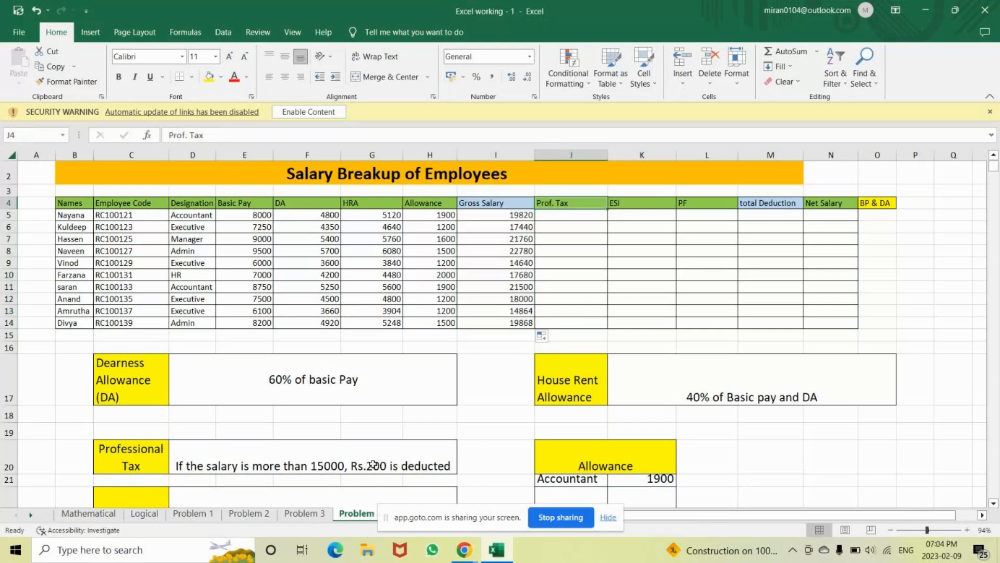
key("Down")
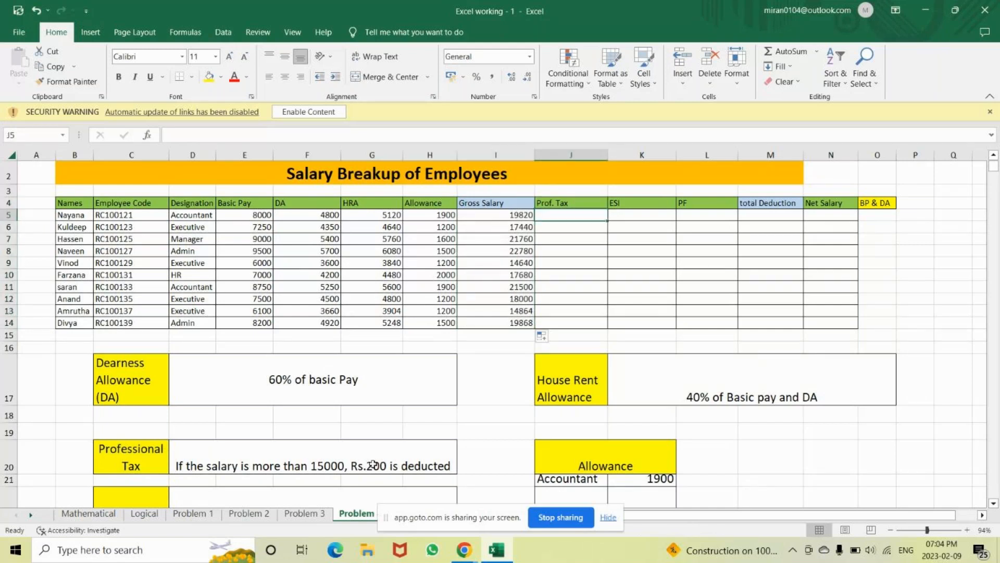
Enter =IF(I5>=15000,200,0) in J5 for the Prof. Tax deduction
type("=")
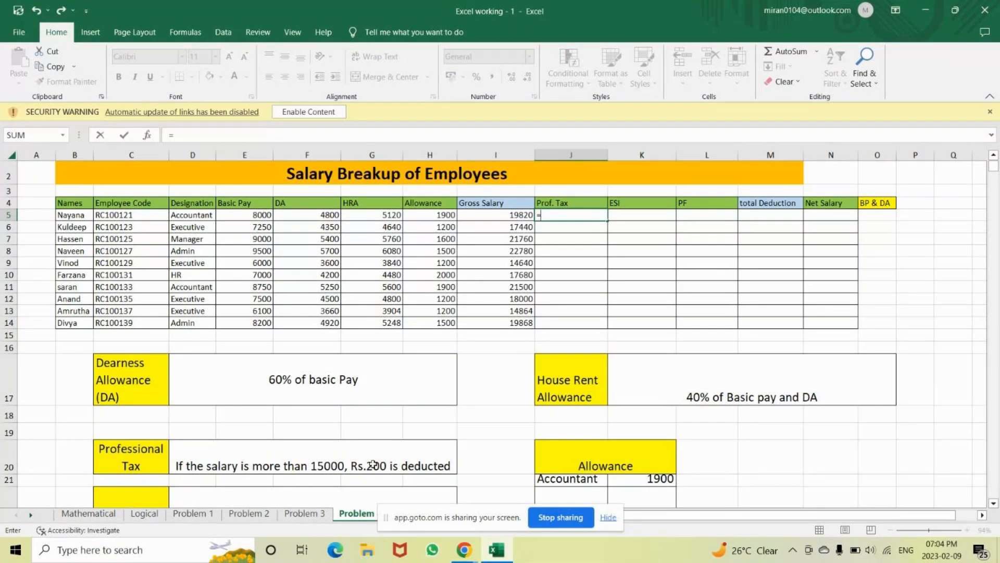
type("IF(")
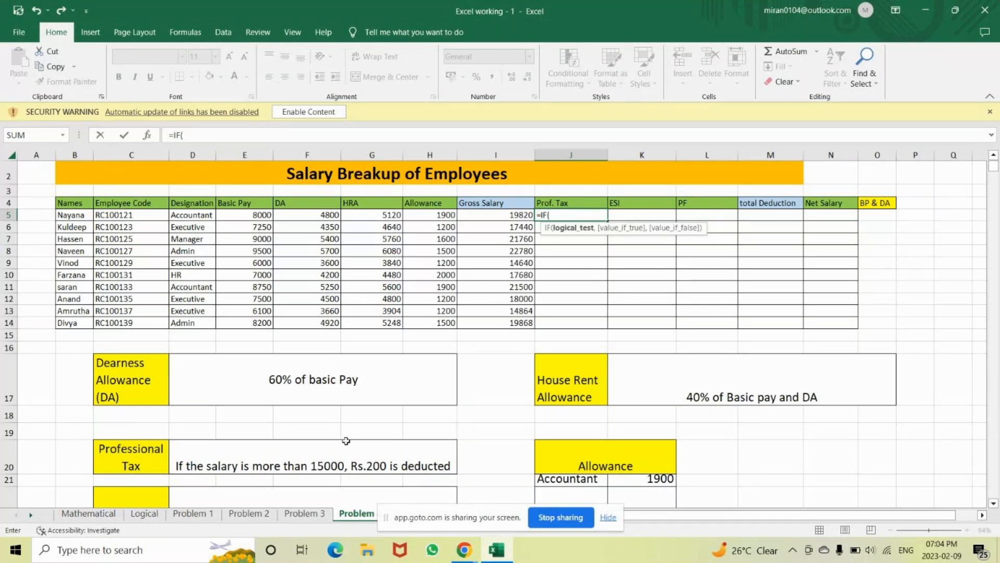
left_click(489, 216)
type(">")
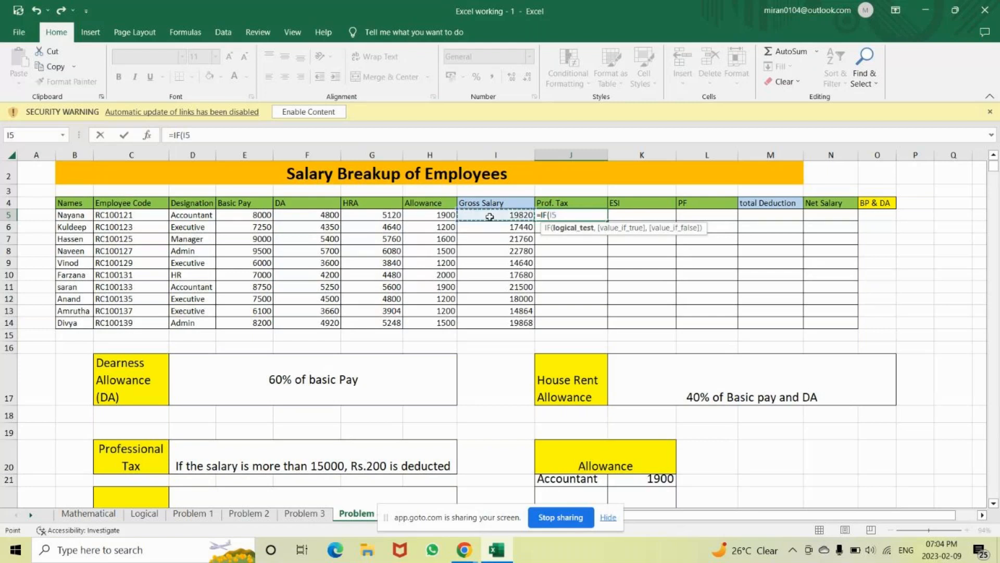
type("=15000,")
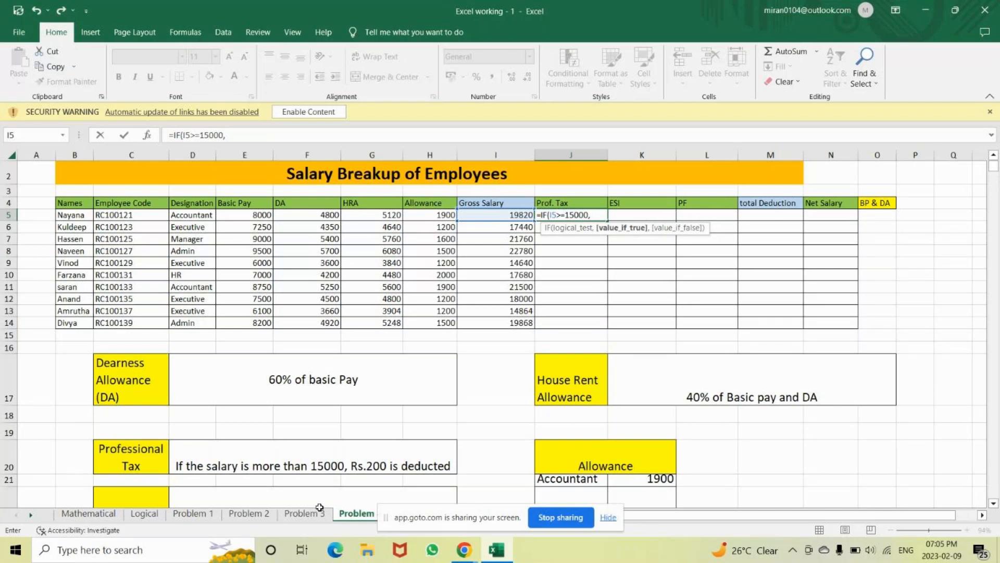
type("200,")
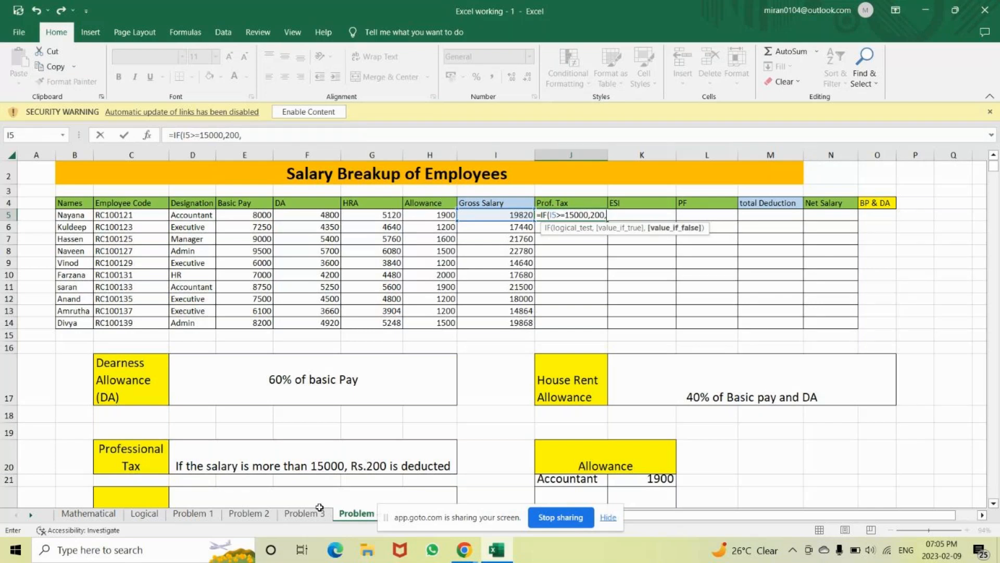
type("0)")
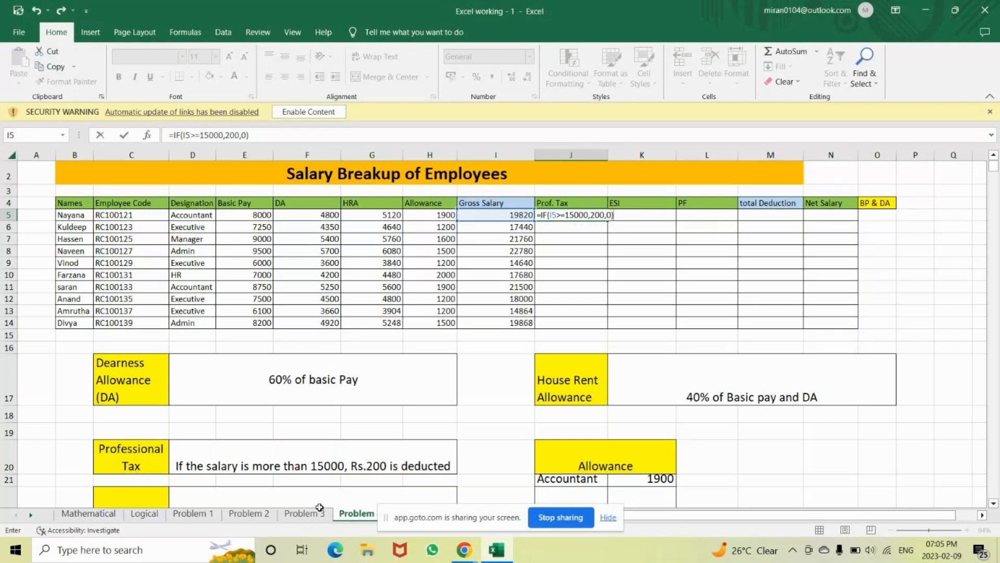
key("Return")
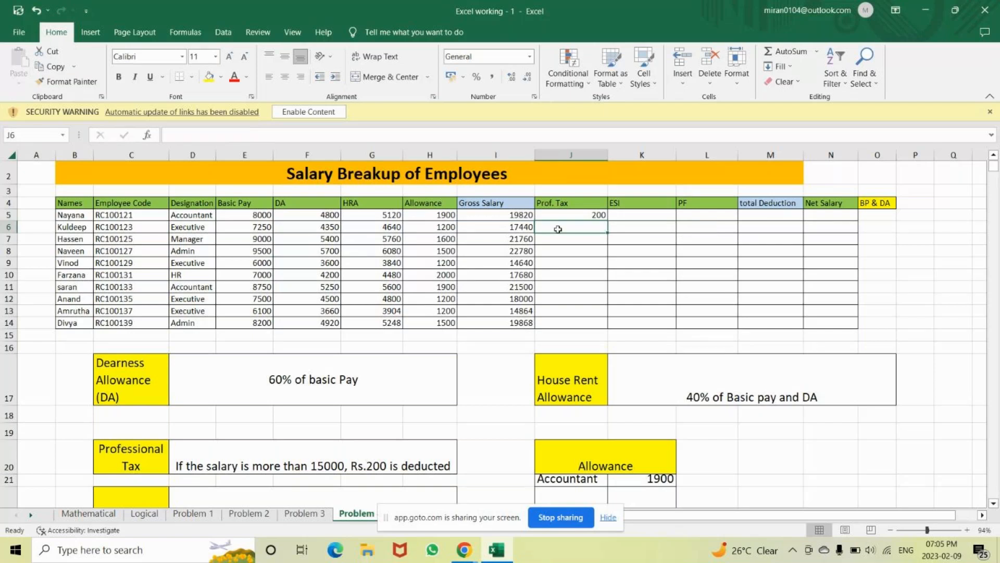
Fill the Prof. Tax formula down to J14 and check the results in J9 and J13
left_click(578, 216)
double_click(609, 219)
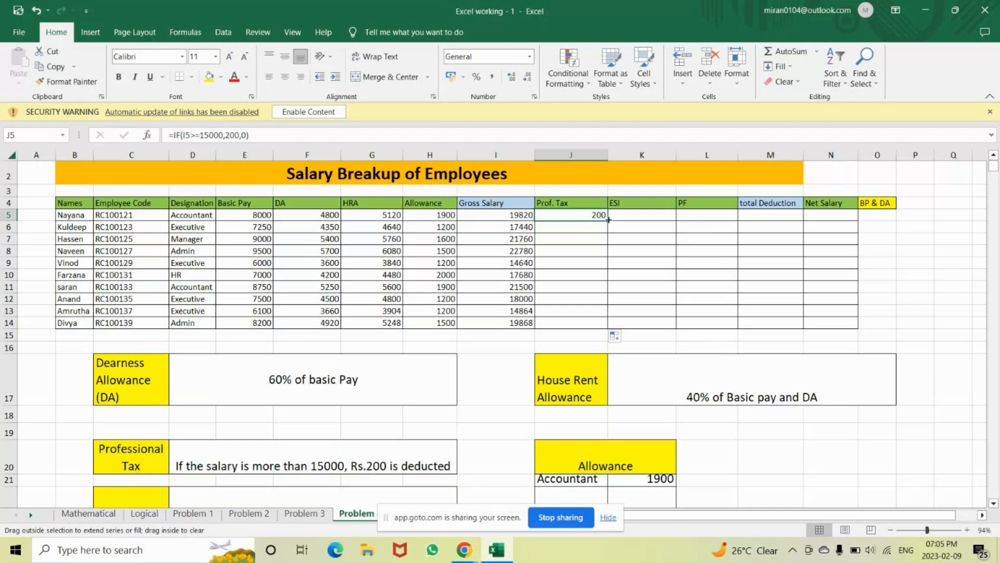
double_click(609, 219)
left_click(564, 264)
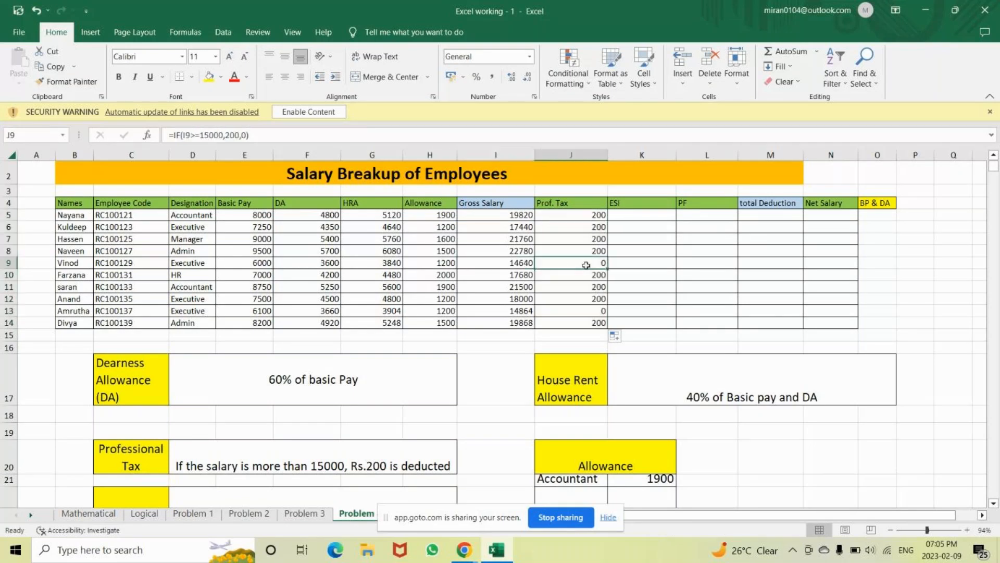
left_click(525, 309)
left_click(582, 310)
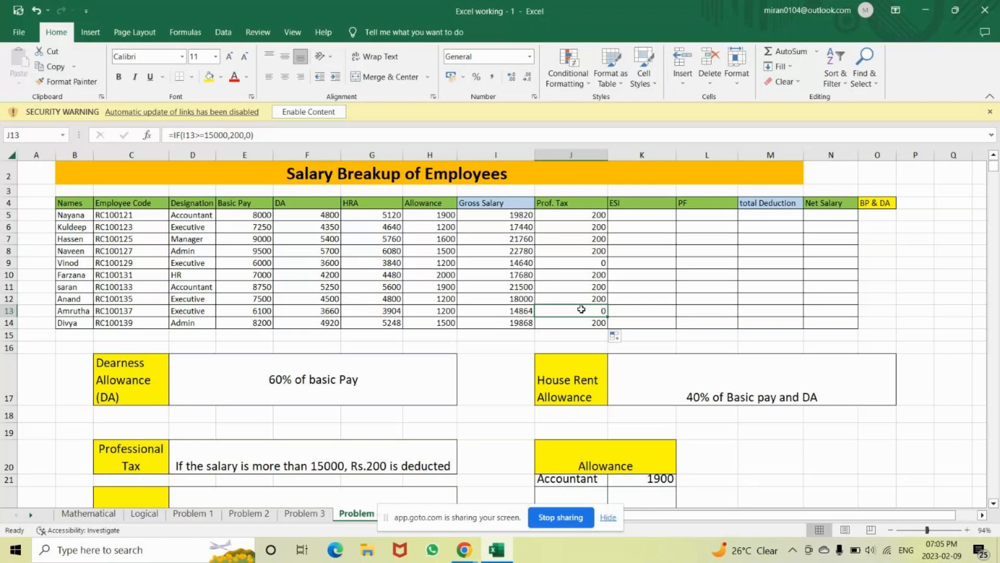
left_click(623, 215)
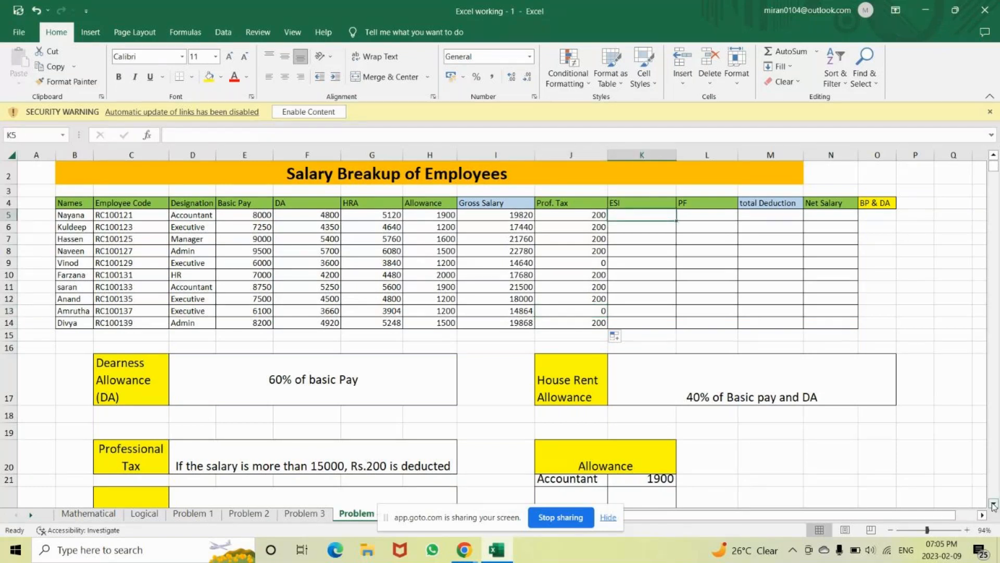
scroll(993, 504, "down", 1)
scroll(993, 504, "down", 1)
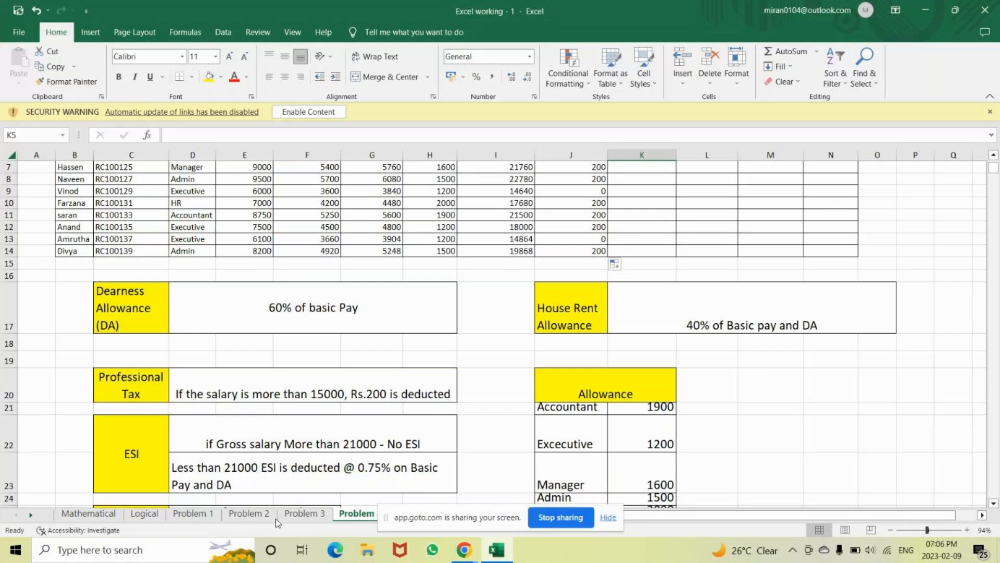
left_click(244, 476)
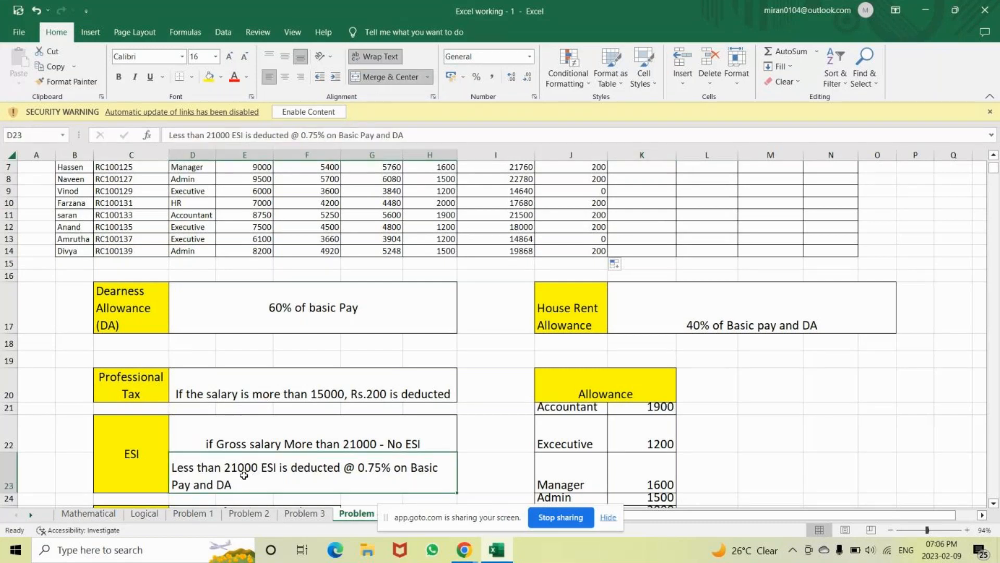
left_click(279, 446)
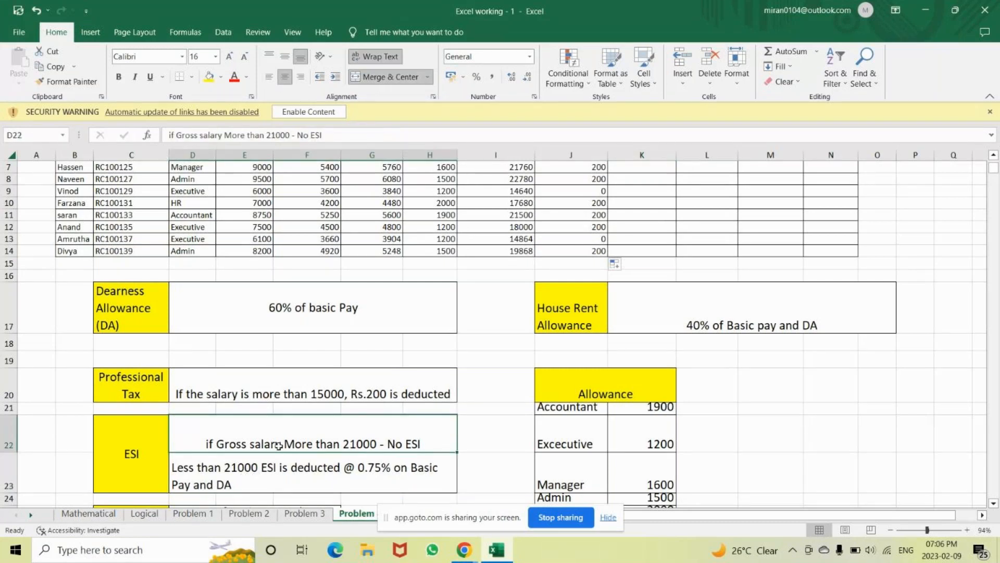
key("Down")
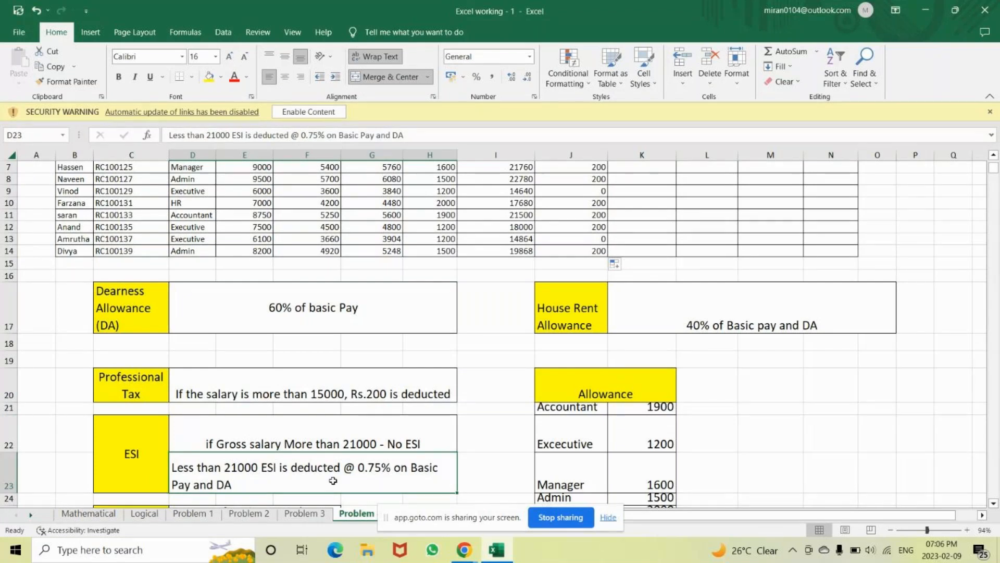
key("Up")
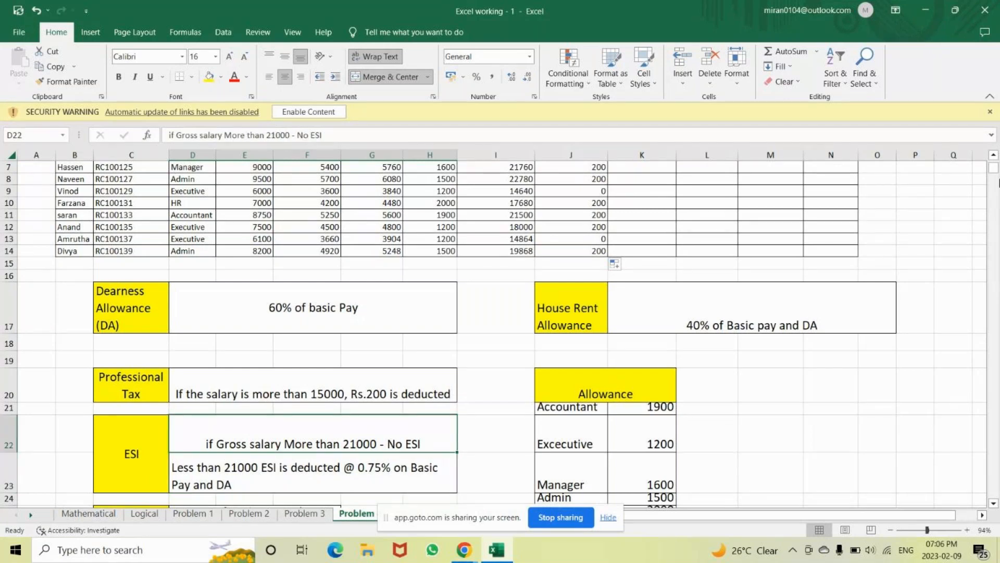
left_click(993, 155)
left_click(993, 156)
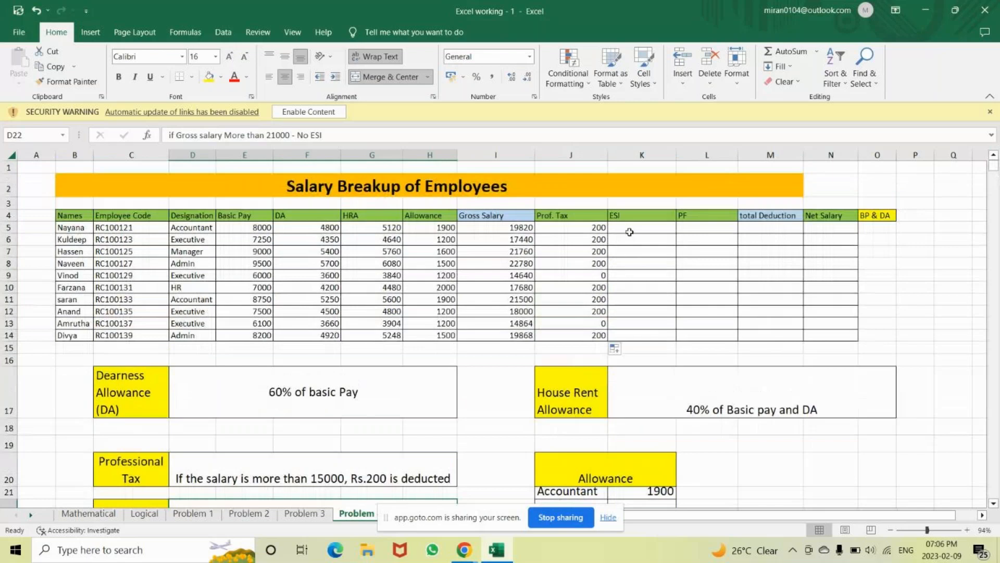
left_click(630, 232)
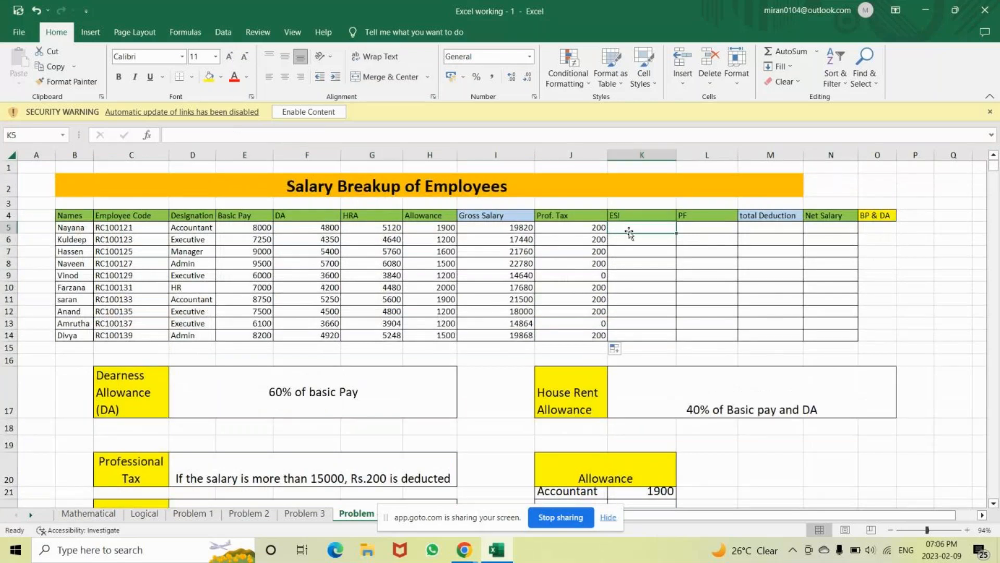
Enter =IF(I5>=21000,0,SUM(E5:F5)*0.75%) in K5 for ESI
type("=")
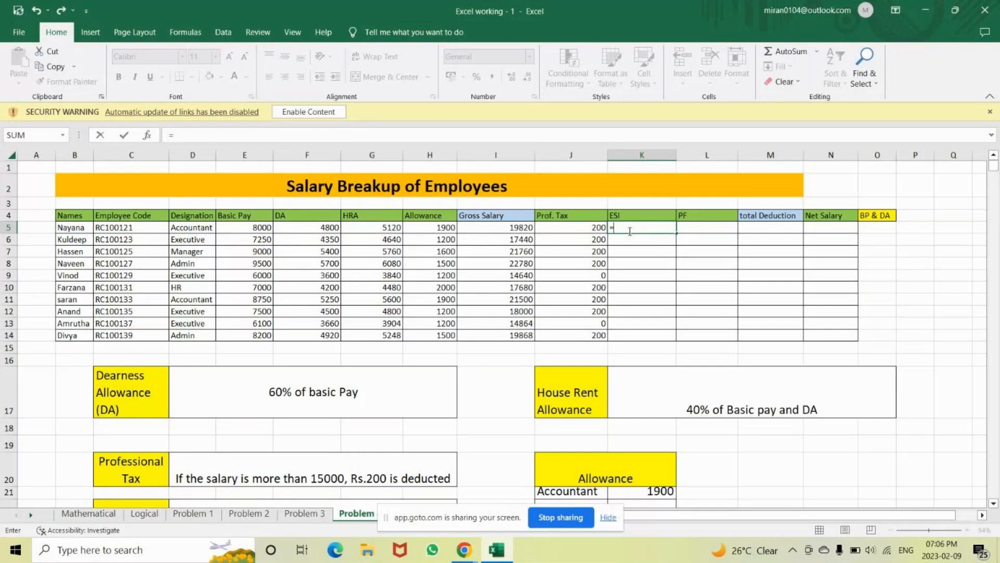
type("if")
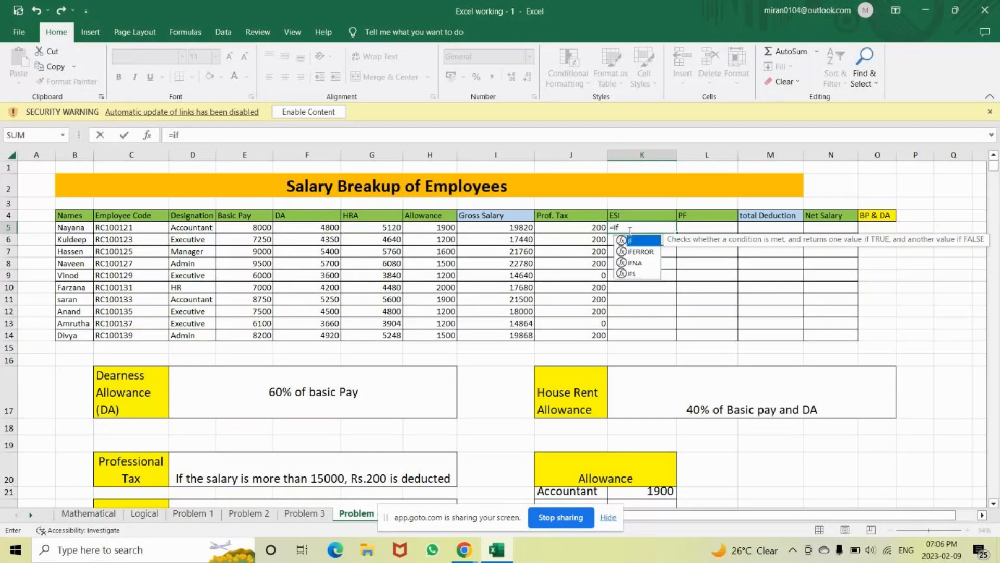
key("Tab")
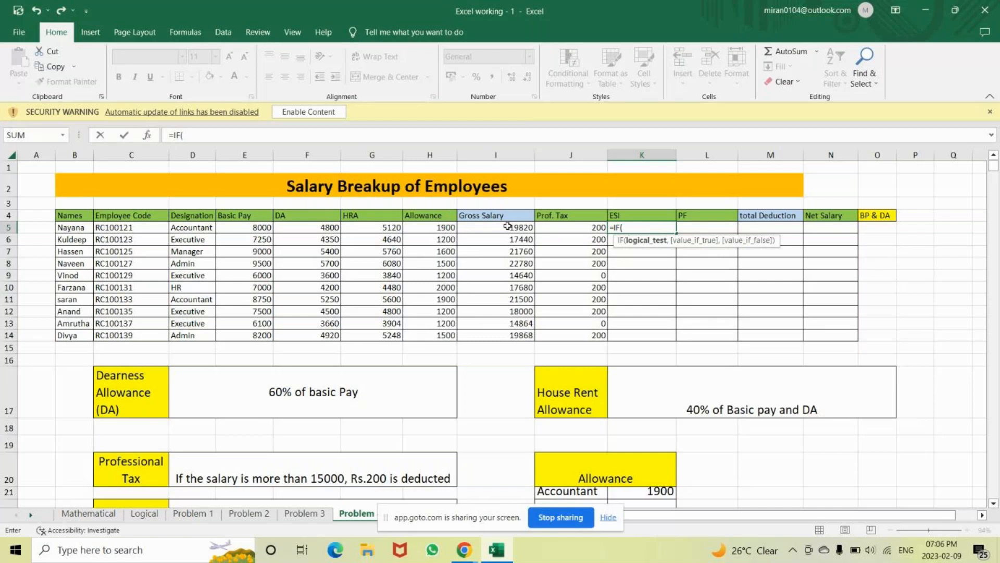
left_click(508, 226)
type(">")
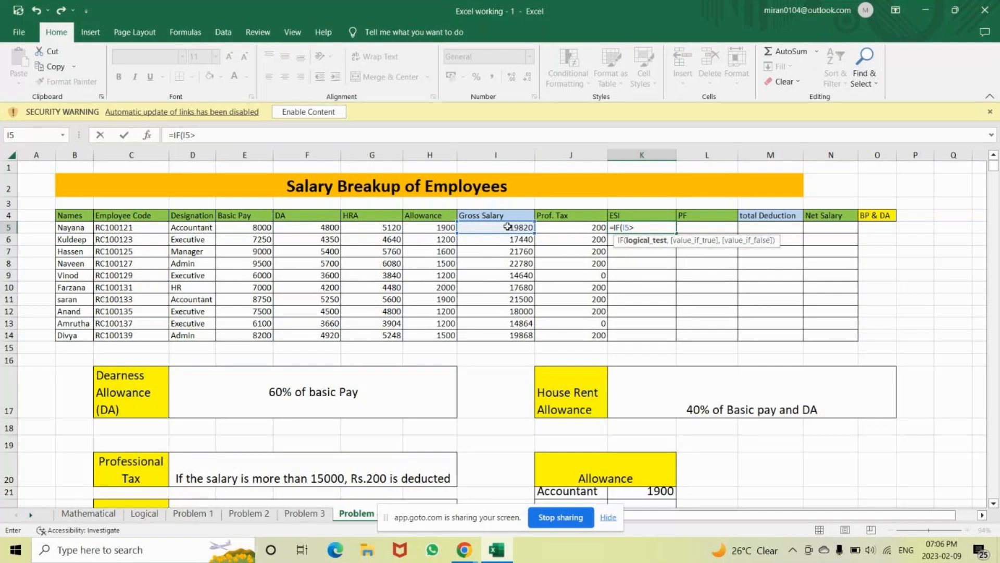
type("=21000,0,")
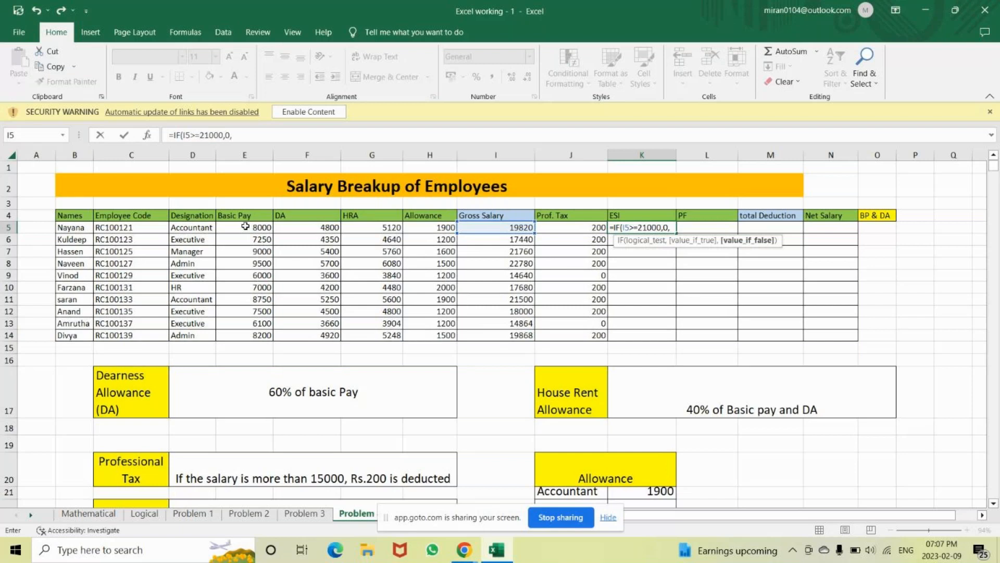
type("s")
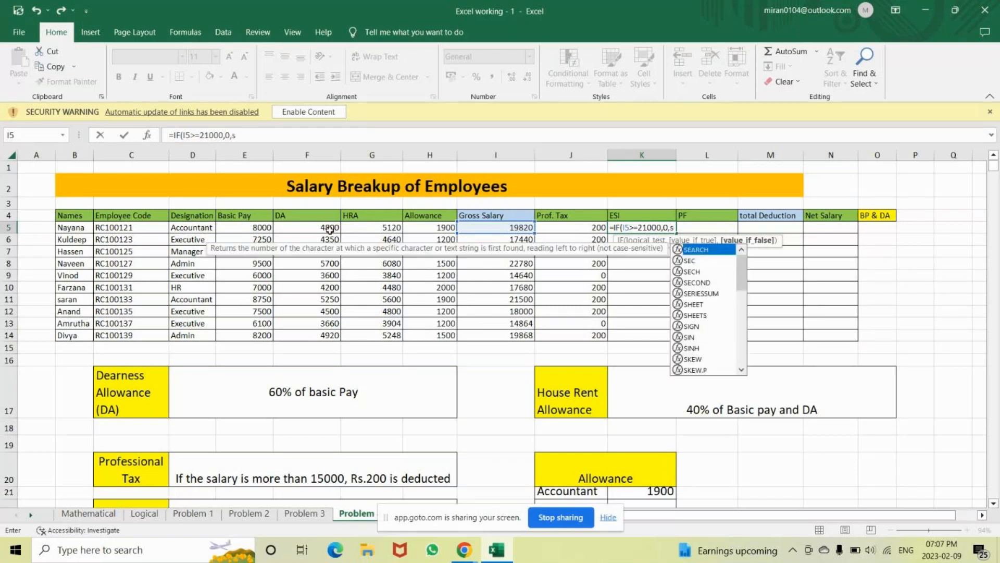
type("um")
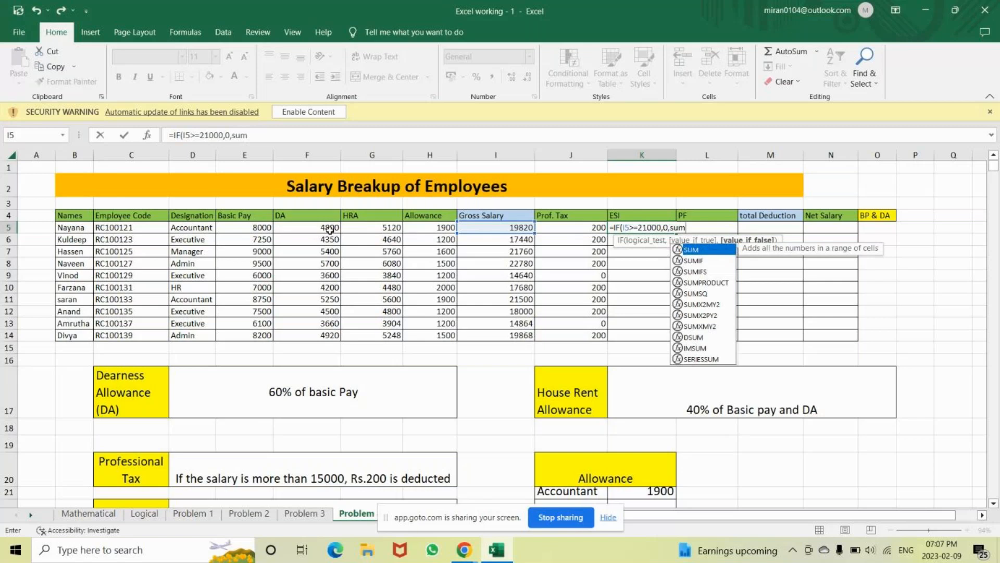
key("Tab")
left_click(233, 229)
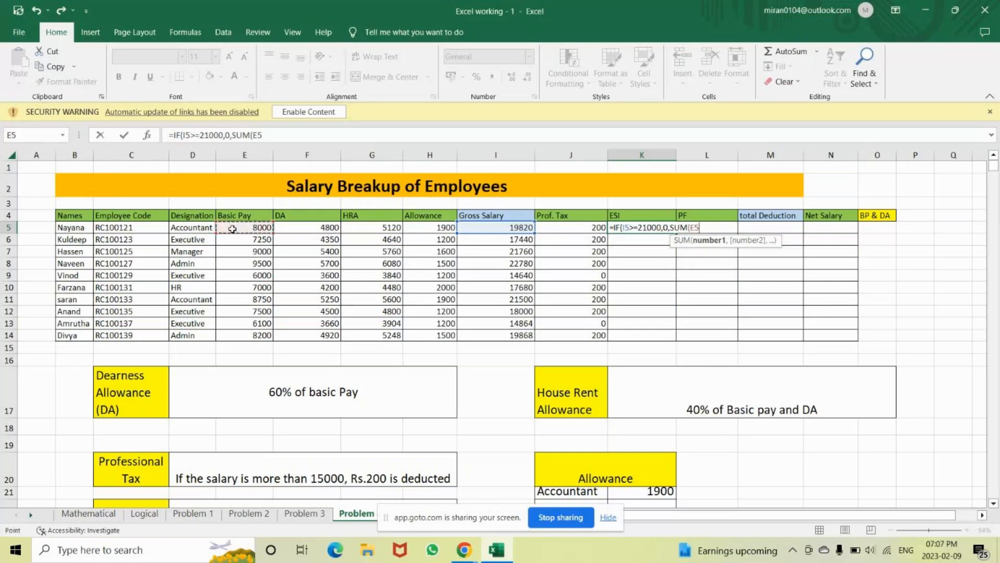
left_click_drag(232, 228, 315, 226)
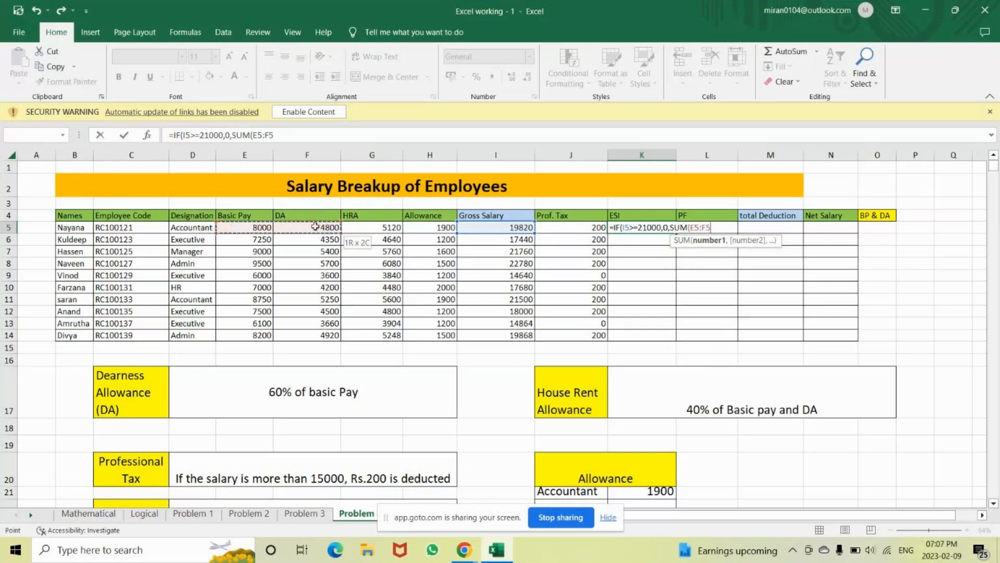
left_click_drag(316, 227, 315, 227)
type(")*0")
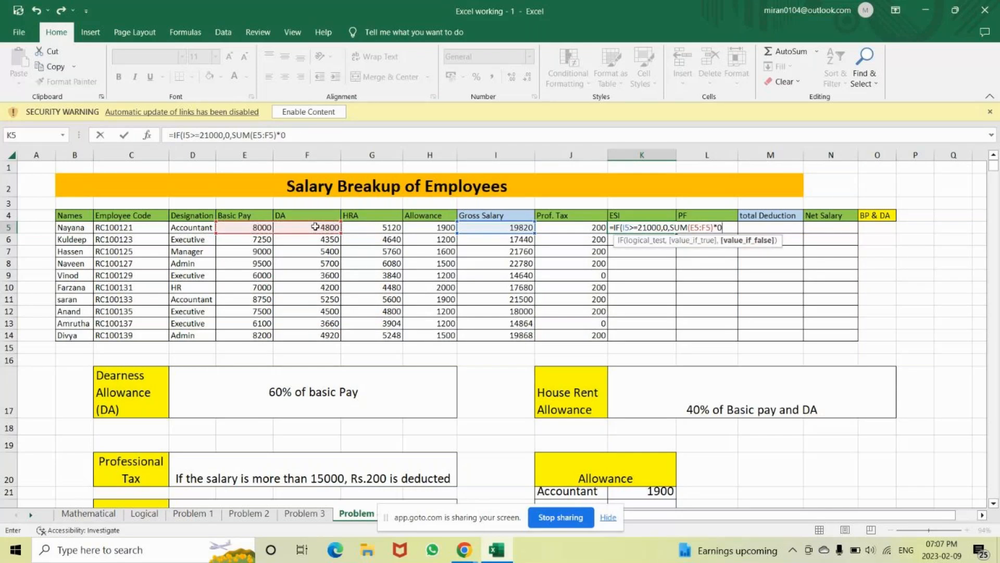
type(".75%)")
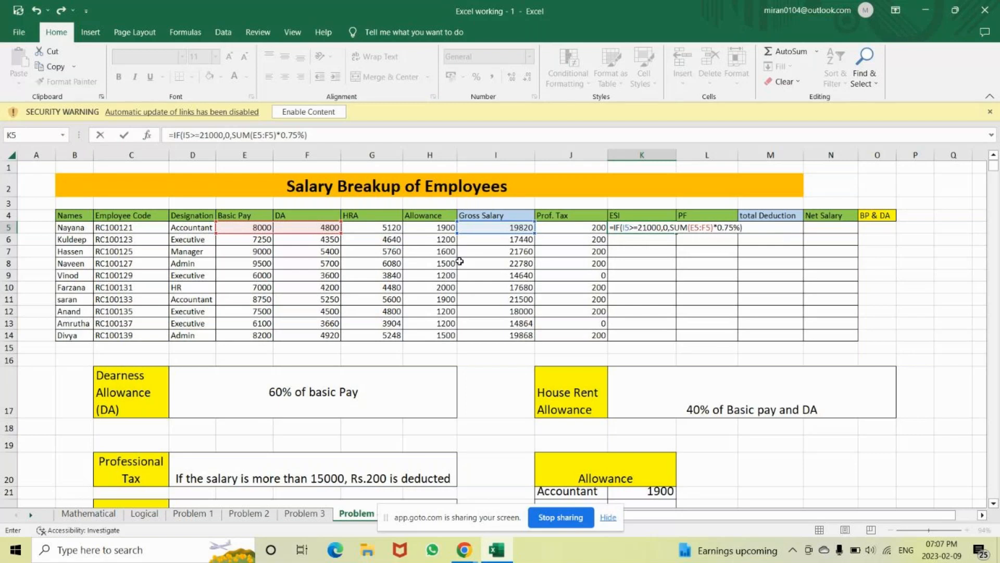
key("Return")
Copy K5's ESI formula down to K14 and check it against the gross salaries in rows 7 and 8
left_click(645, 226)
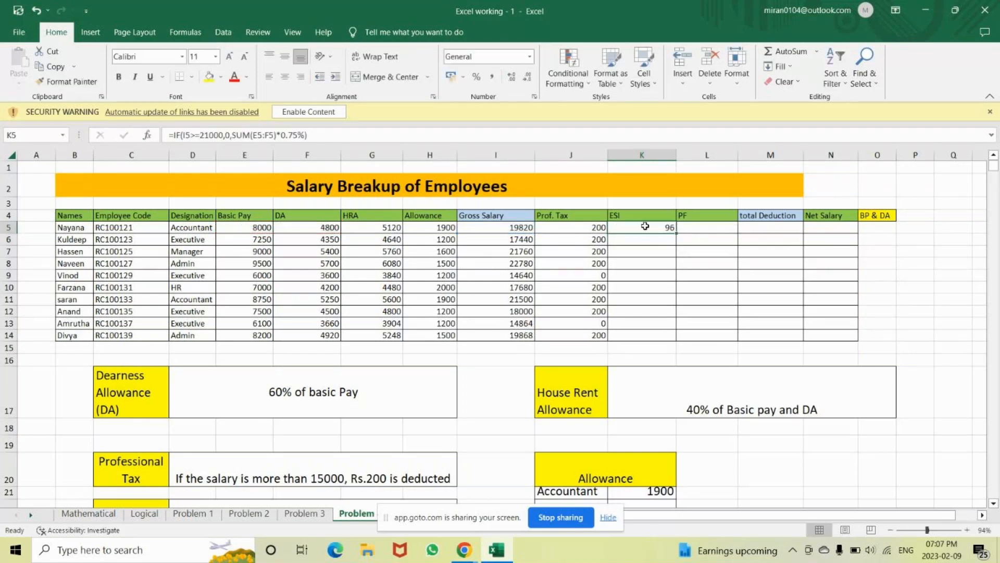
left_click(515, 229)
key("ctrl+Down")
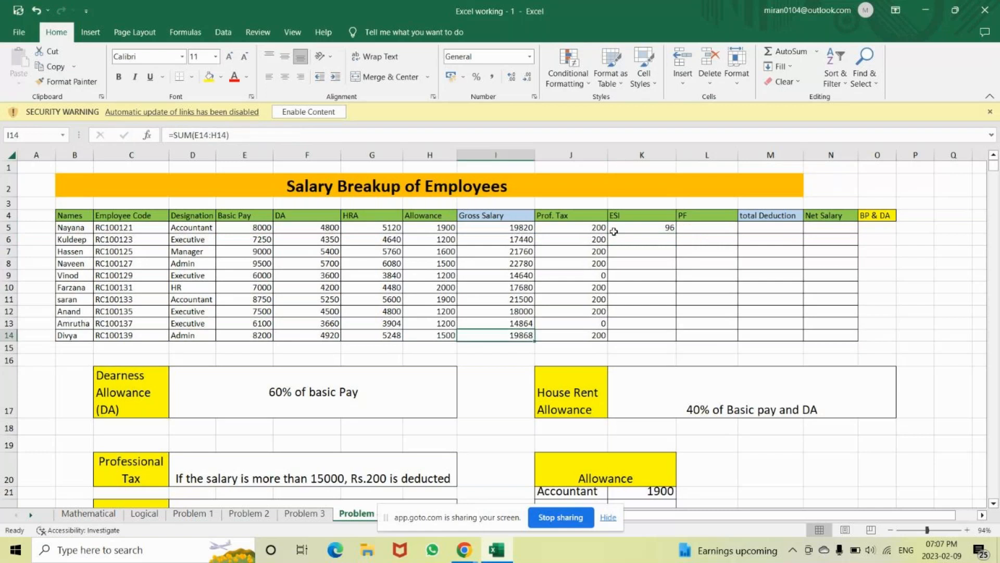
left_click(614, 232)
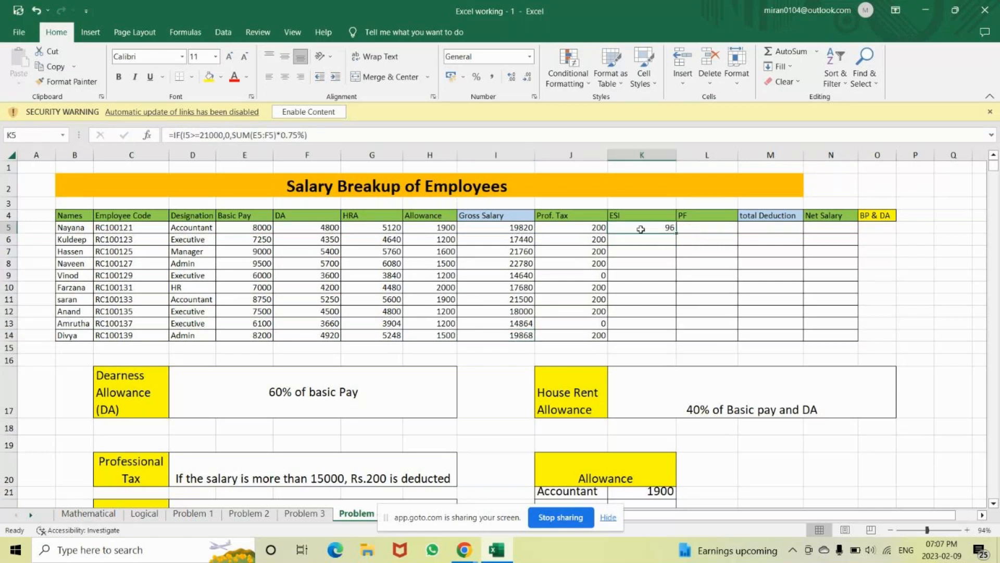
double_click(676, 234)
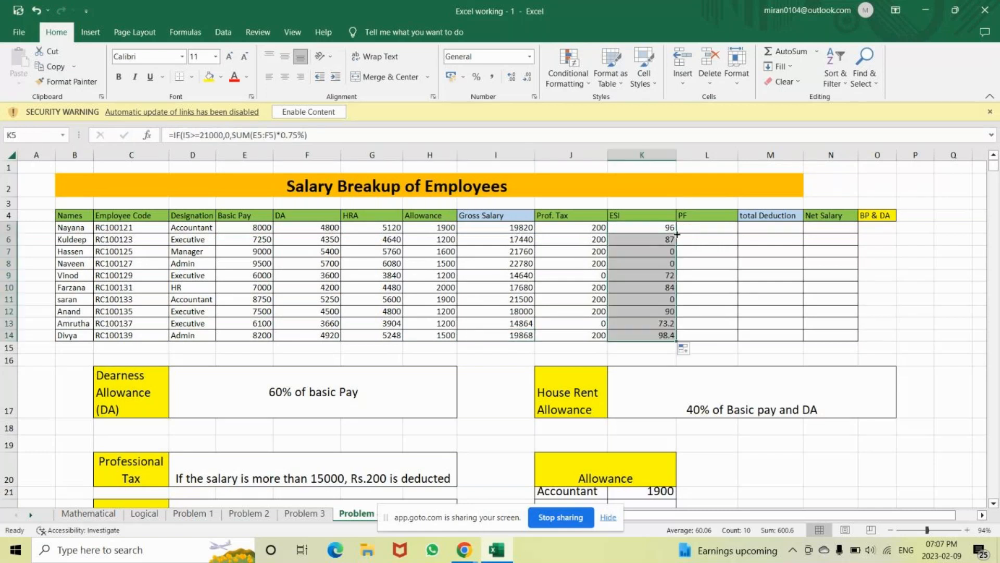
left_click(525, 247)
left_click(622, 251)
left_click(525, 262)
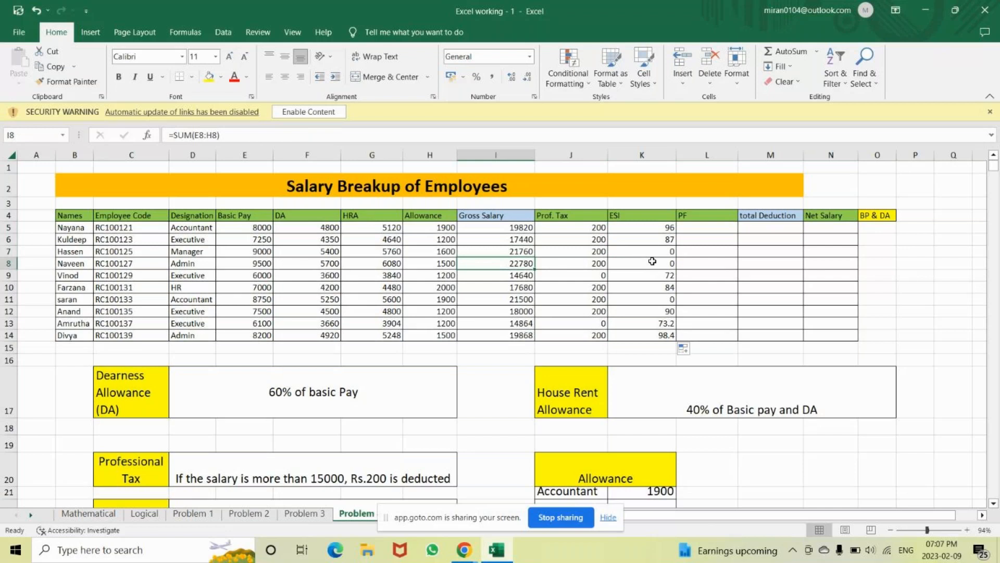
double_click(662, 227)
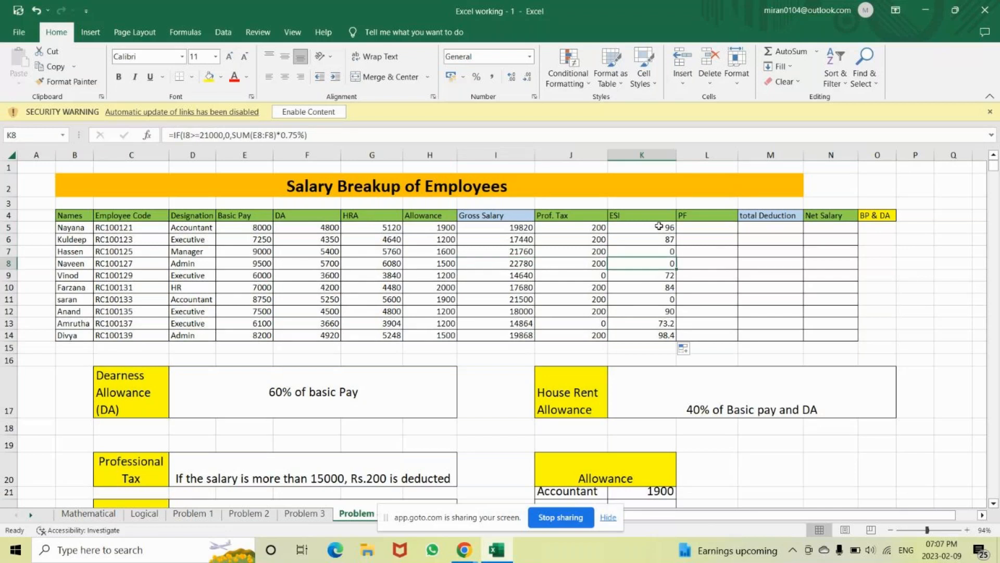
Clear the ESI formula from K5, leaving the cell empty
left_click(749, 229)
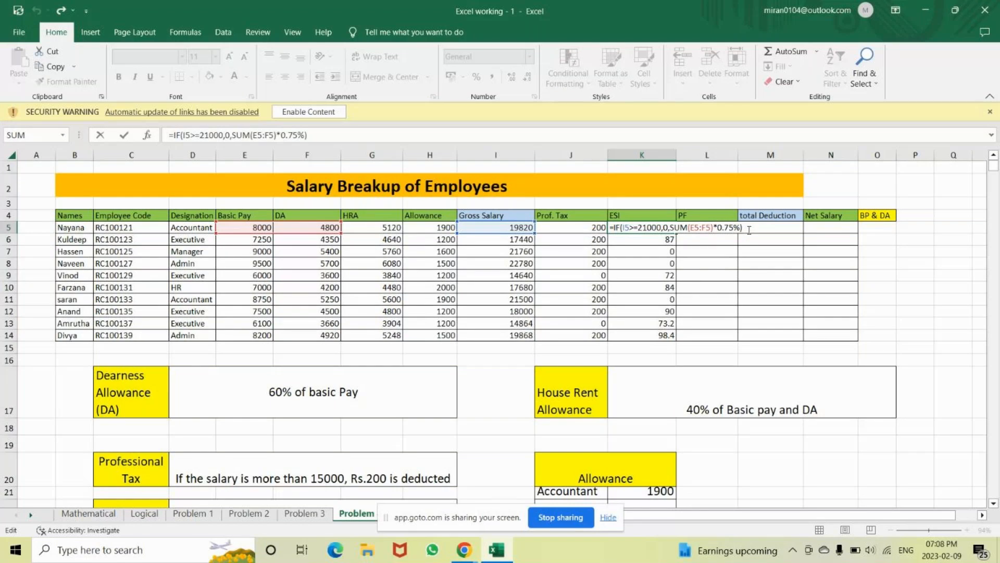
key("BackSpace")
key("BackSpace")
key("BackSpace")
key("BackSpace")
key("BackSpace")
key("BackSpace")
key("BackSpace")
key("BackSpace")
key("BackSpace")
key("BackSpace")
key("BackSpace")
key("BackSpace")
key("BackSpace")
key("BackSpace")
key("BackSpace")
key("BackSpace")
key("BackSpace")
key("BackSpace")
key("BackSpace")
key("BackSpace")
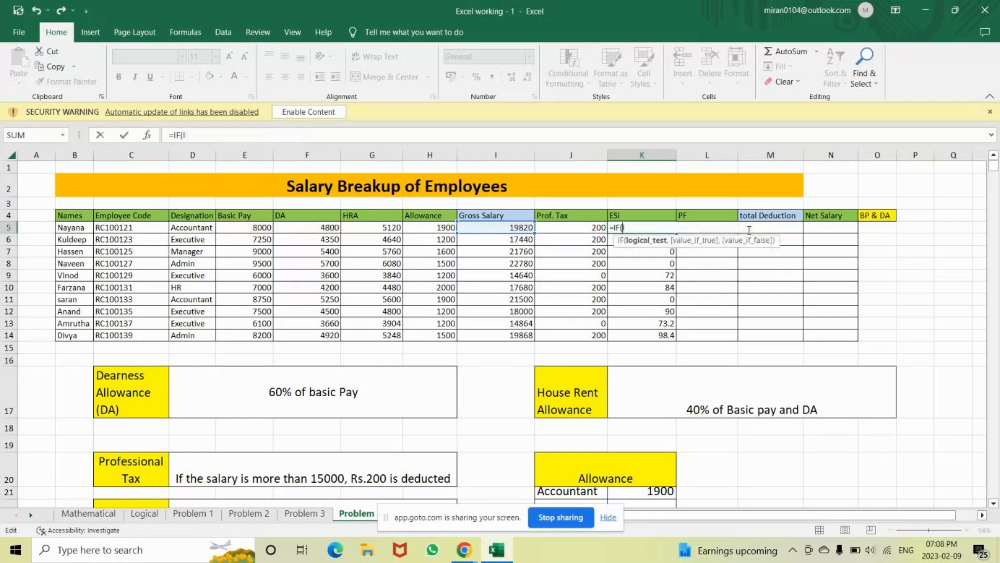
key("BackSpace")
key("BackSpace")
key("BackSpace")
key("BackSpace")
key("BackSpace")
key("Return")
Re-enter I5's gross salary as =SUM(E5:H5), giving 19820
double_click(523, 227)
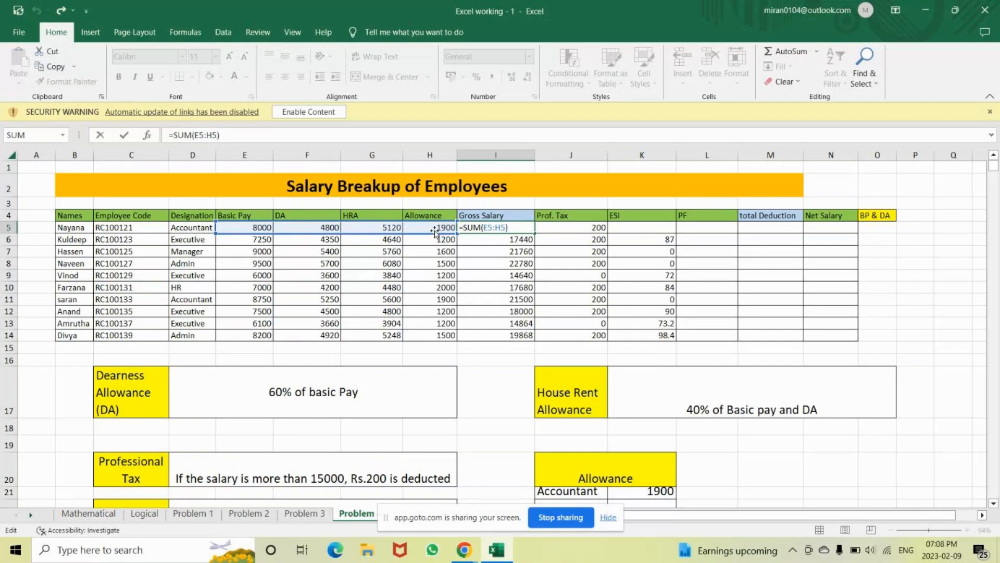
key("BackSpace")
type("=")
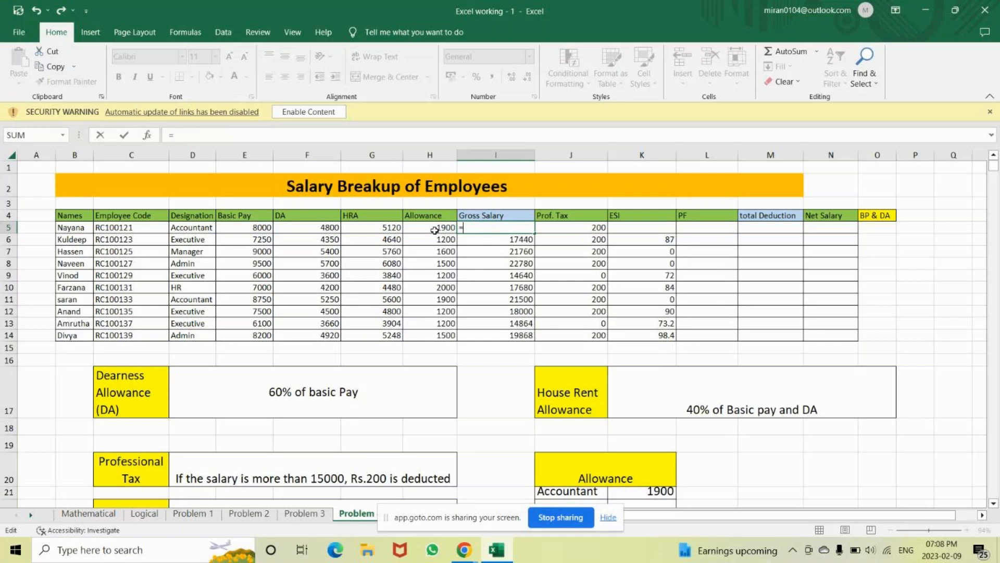
type("sum")
key("Tab")
left_click_drag(254, 227, 428, 232)
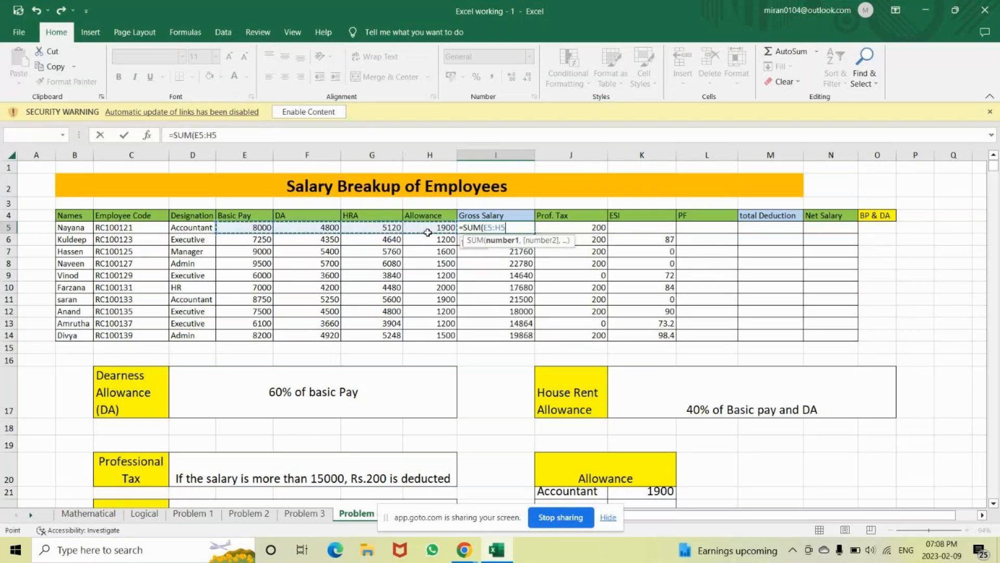
type(")")
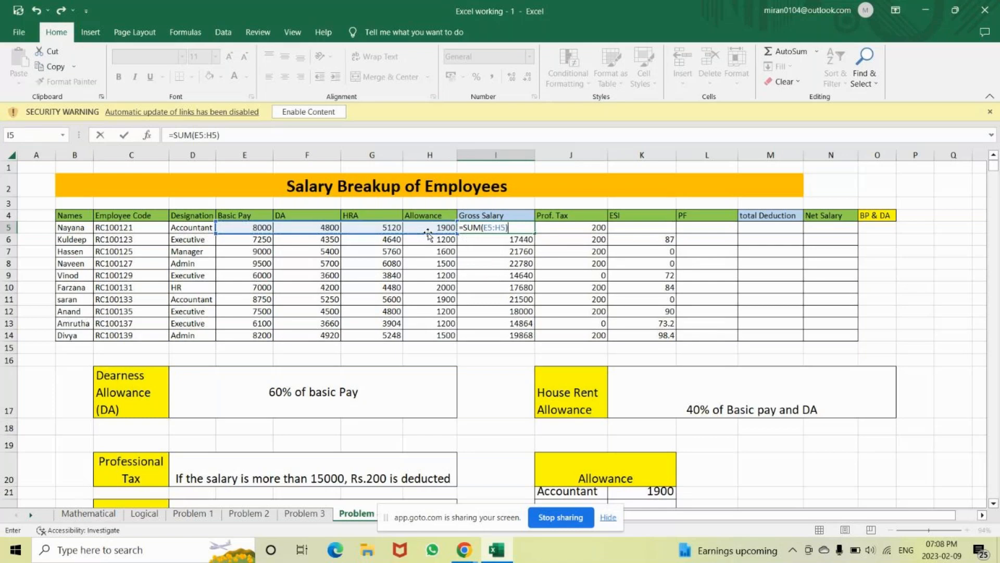
key("Return")
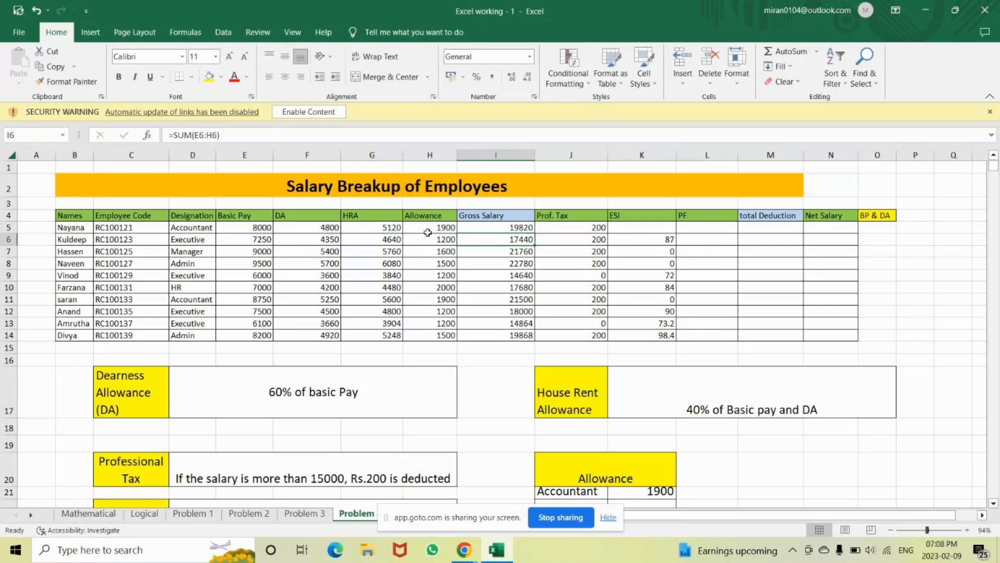
left_click(643, 228)
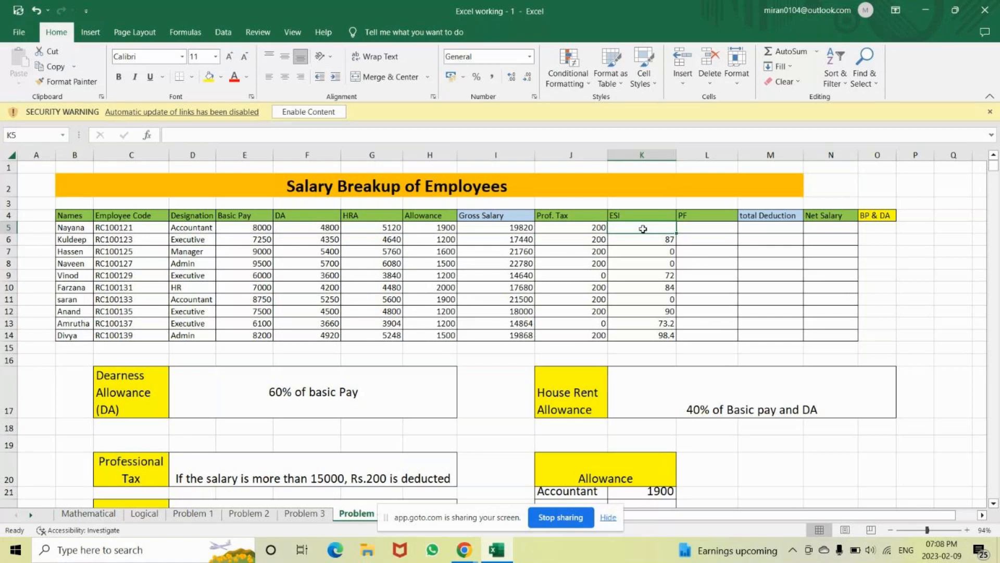
Enter =IF(I5>=21000,0,SUM(E5:F5)*0.75%) in K5, returning an ESI of 96
type("=")
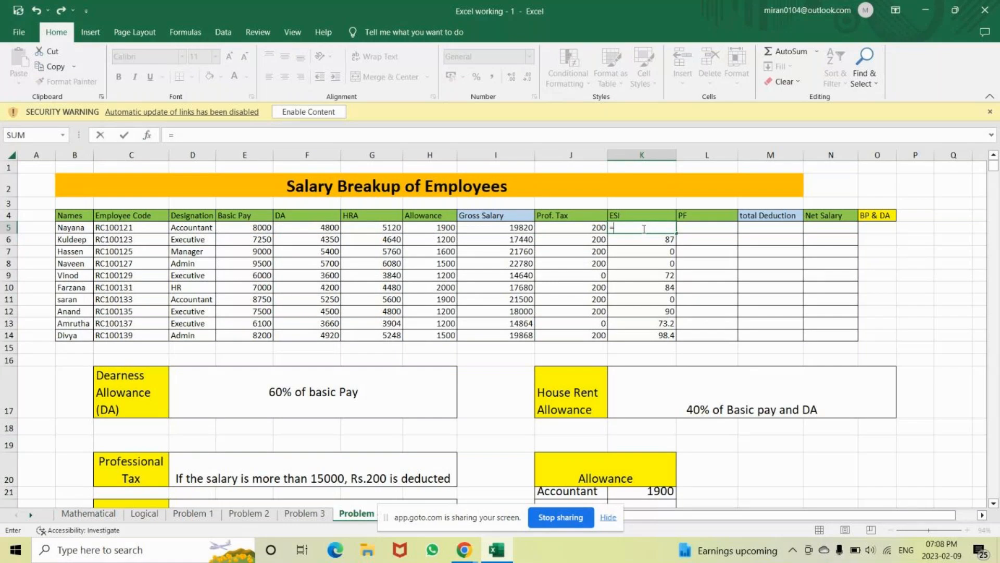
type("IF(")
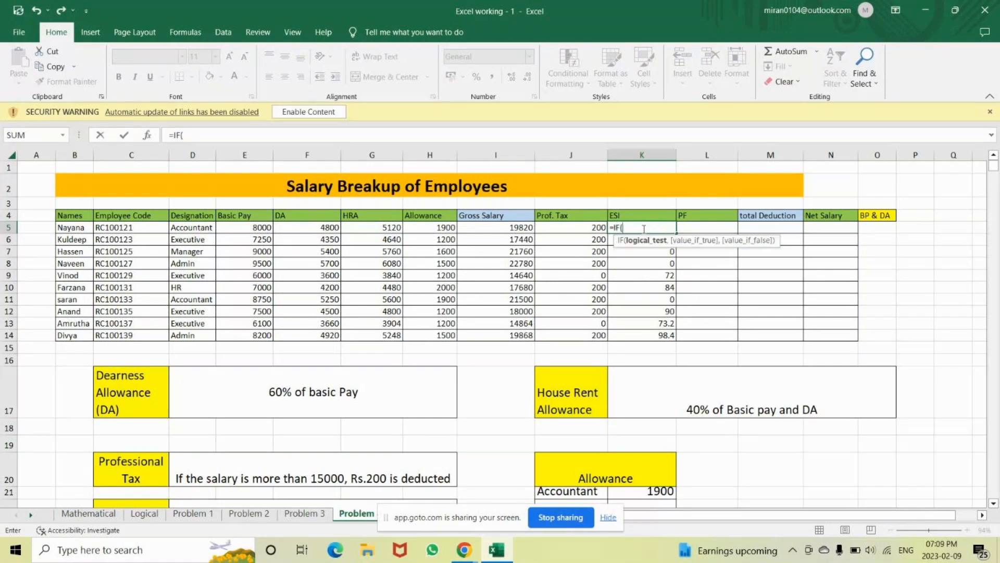
left_click(517, 232)
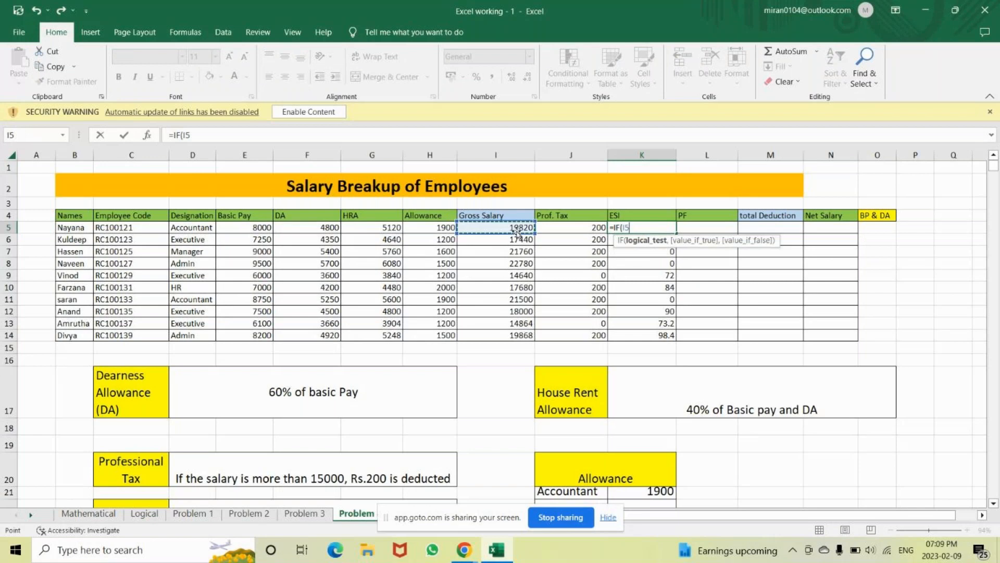
type(">=21000")
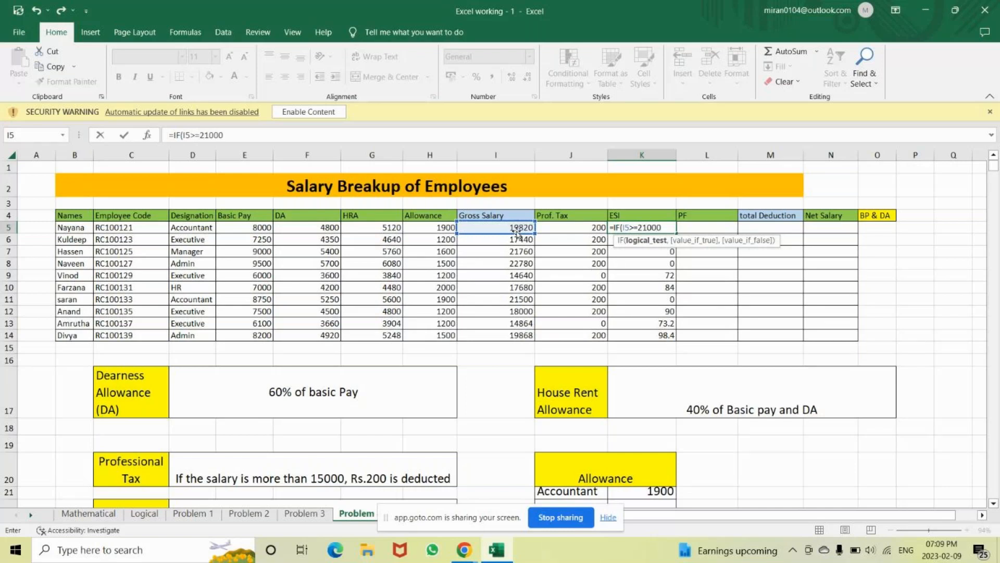
type(",")
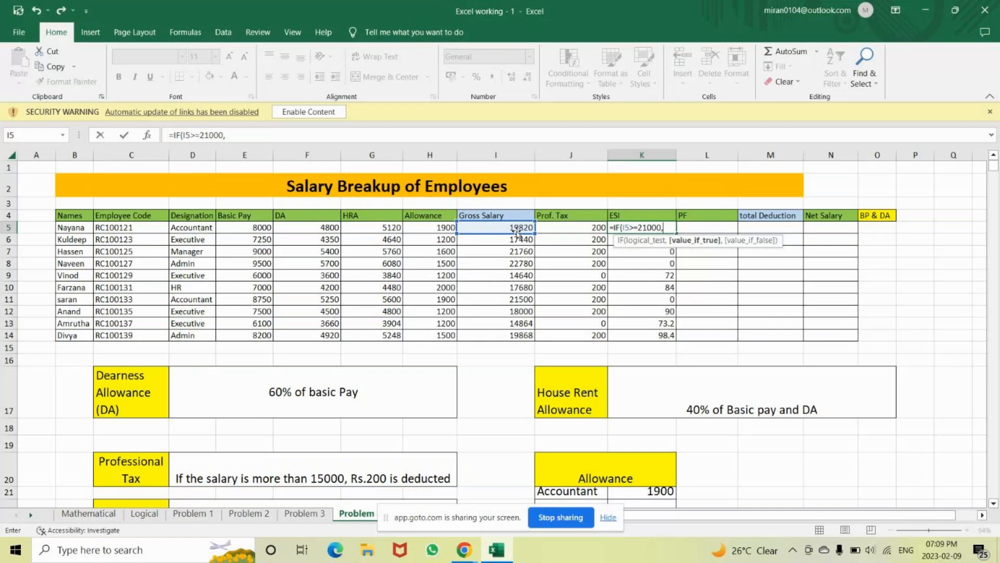
type("0,")
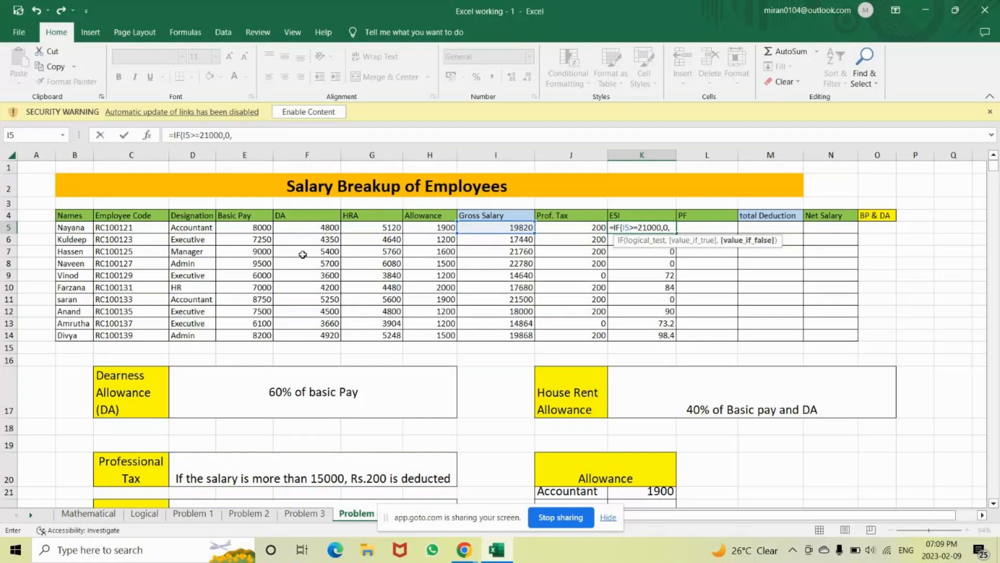
type("sum")
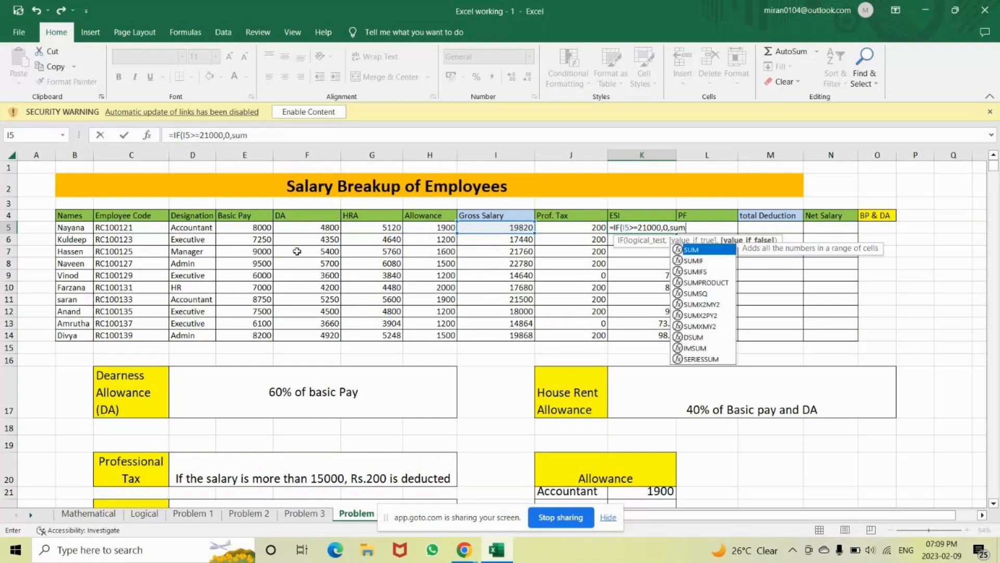
key("Tab")
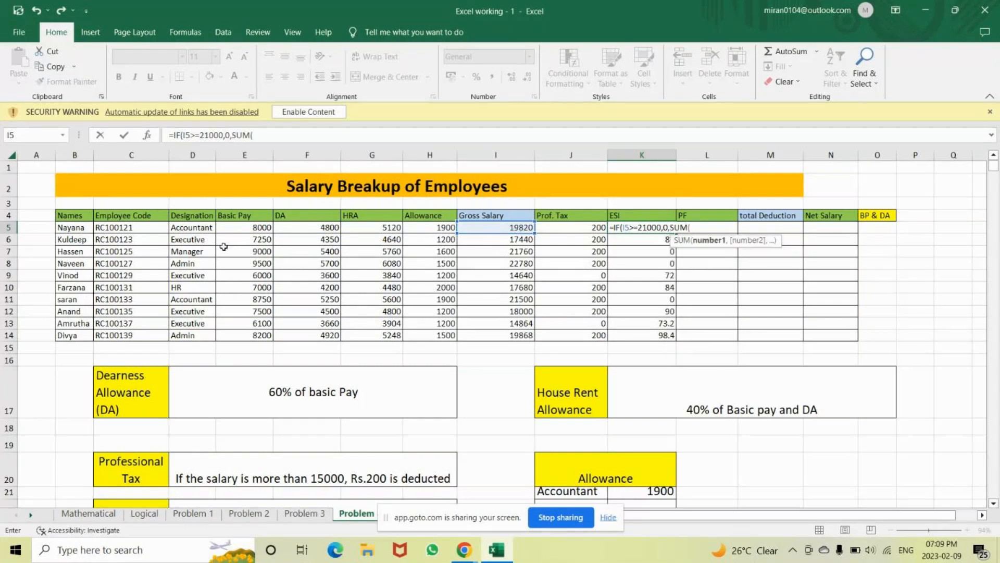
left_click_drag(249, 227, 309, 227)
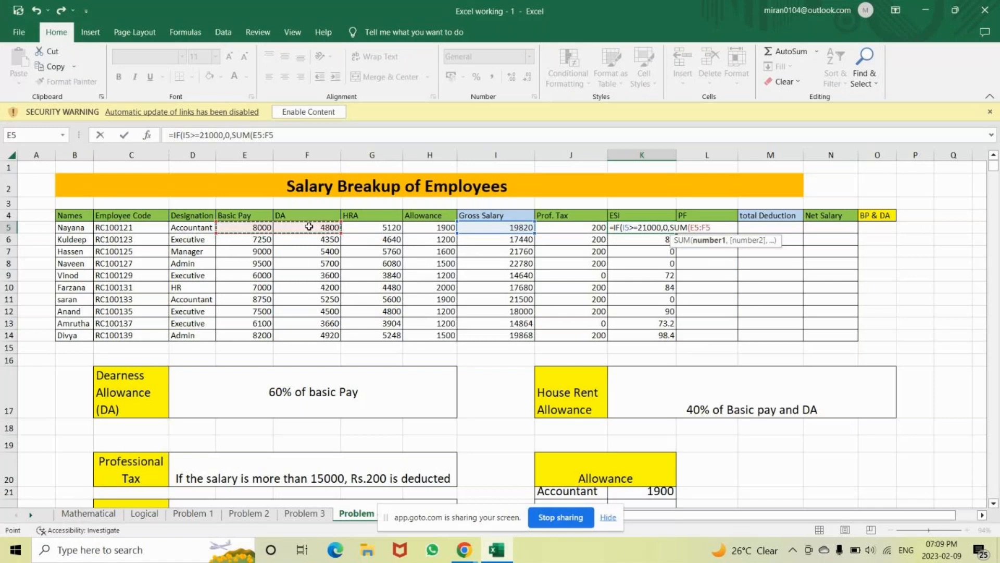
type(")")
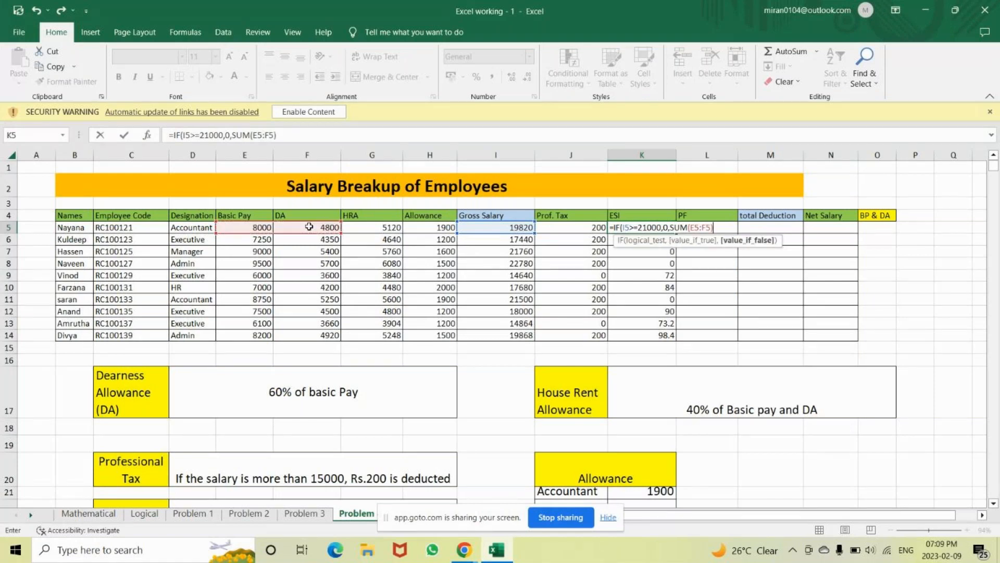
type("*0.75%")
type(")")
key("Return")
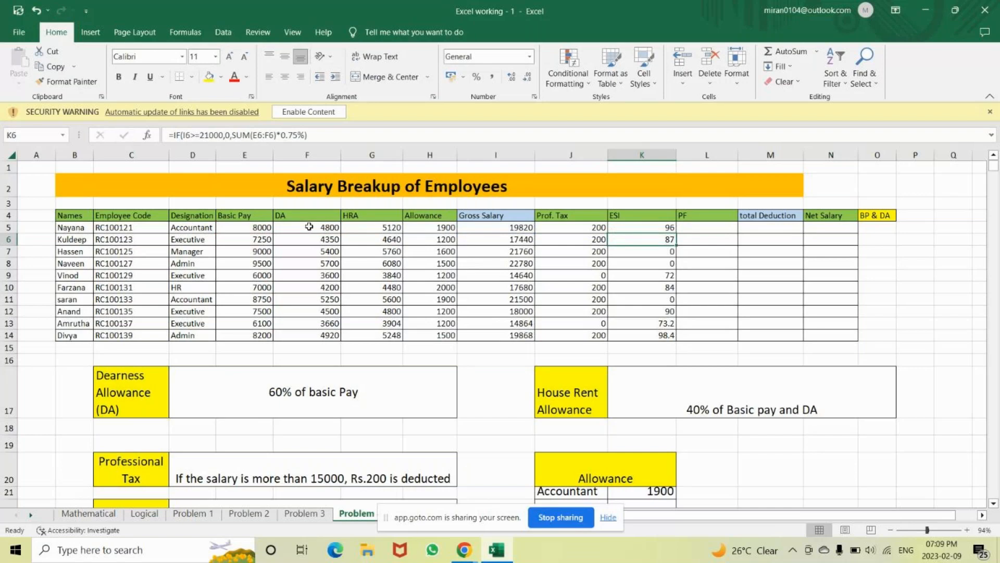
Mute the microphone in the GoTo meeting window and return to the Excel workbook
left_click(453, 546)
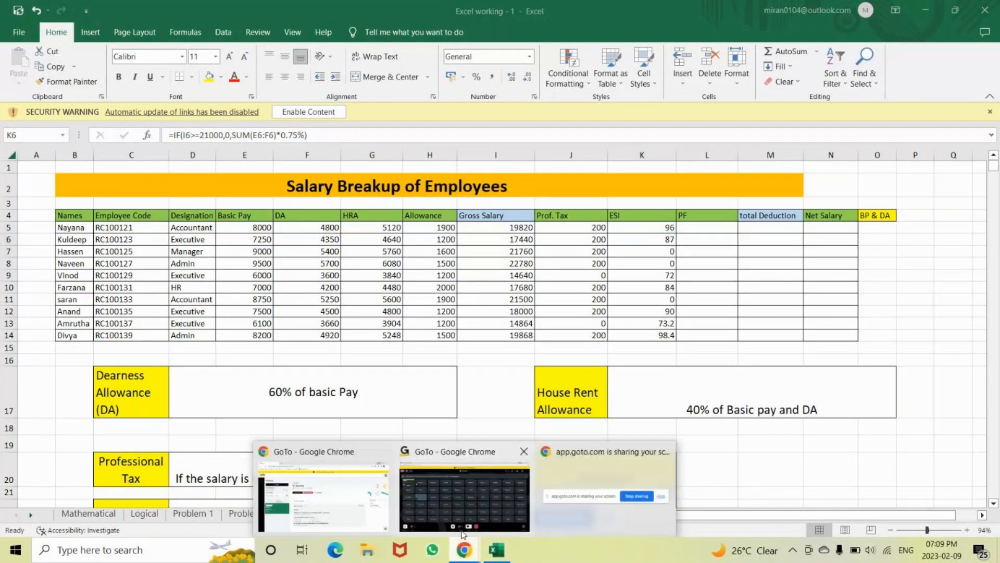
left_click(461, 521)
left_click(411, 495)
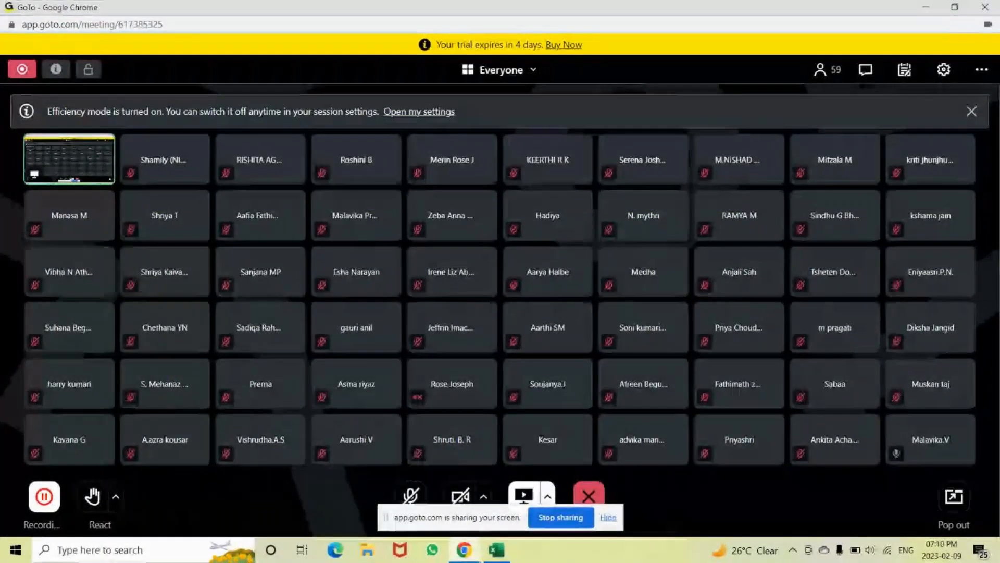
mouse_move(504, 559)
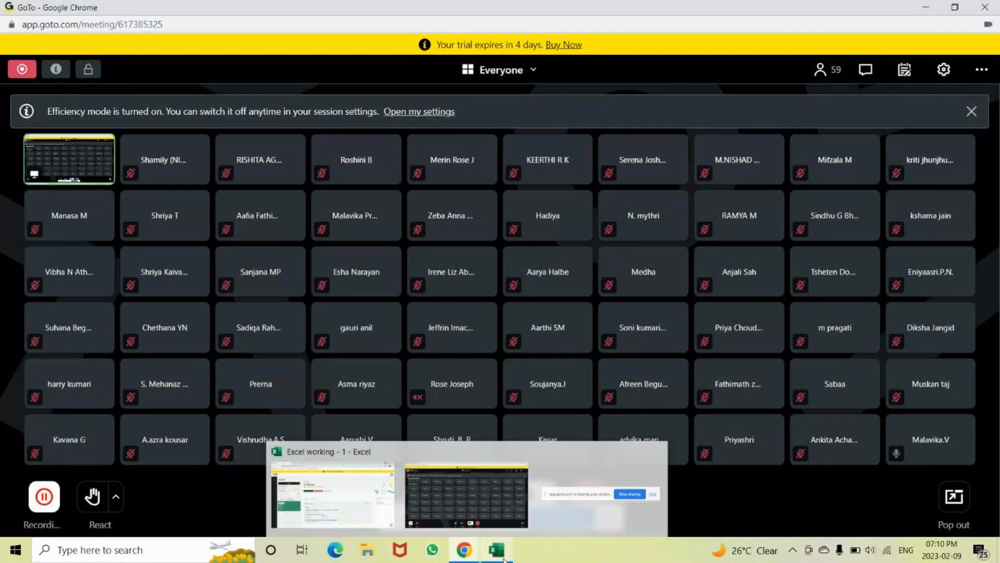
left_click(504, 561)
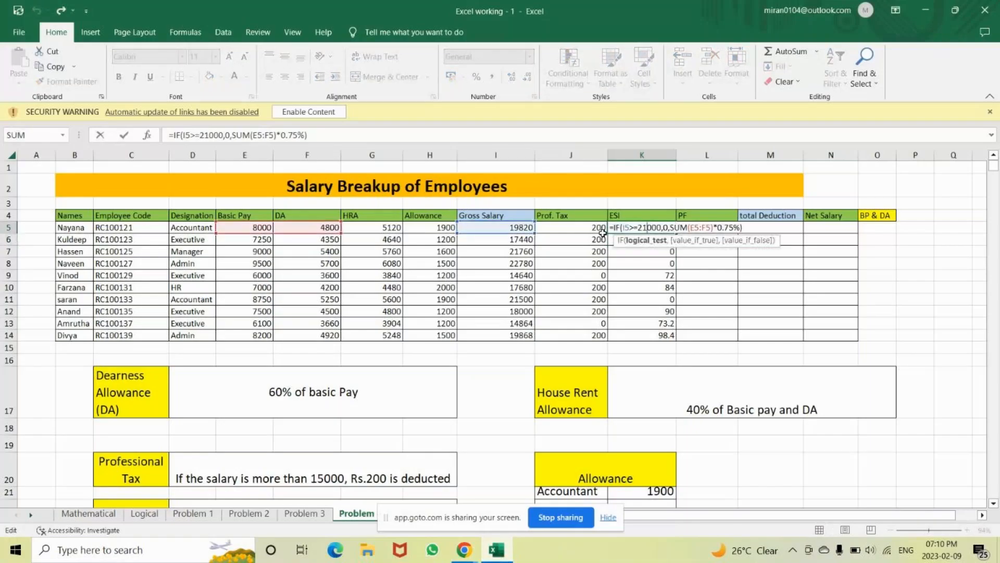
left_click(611, 227)
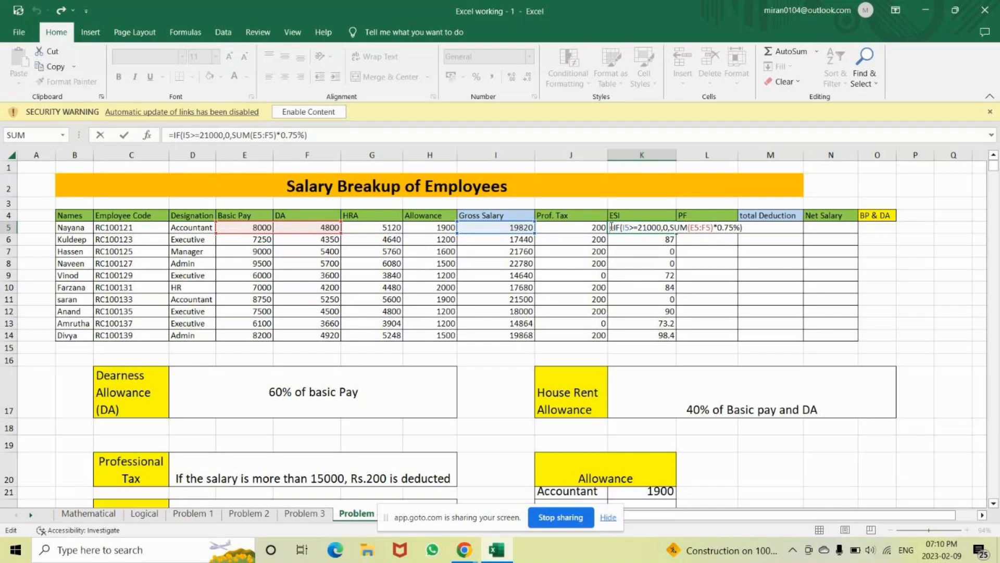
left_click(473, 552)
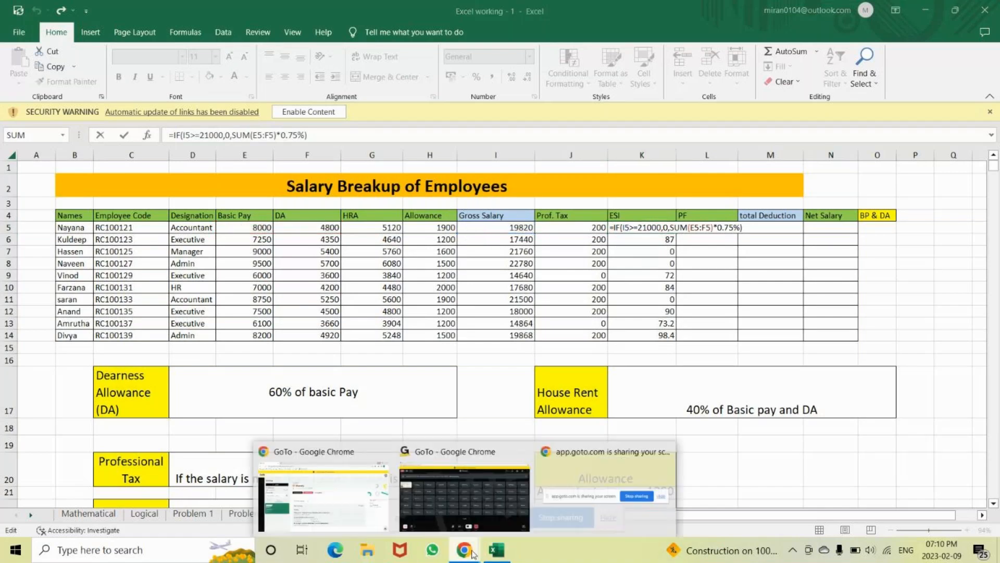
left_click(459, 504)
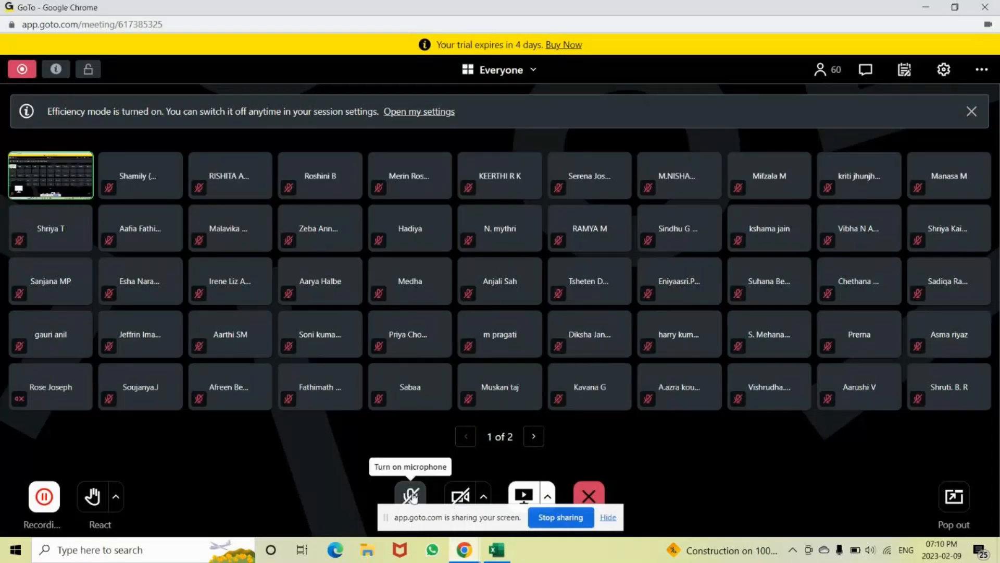
key("alt+Tab")
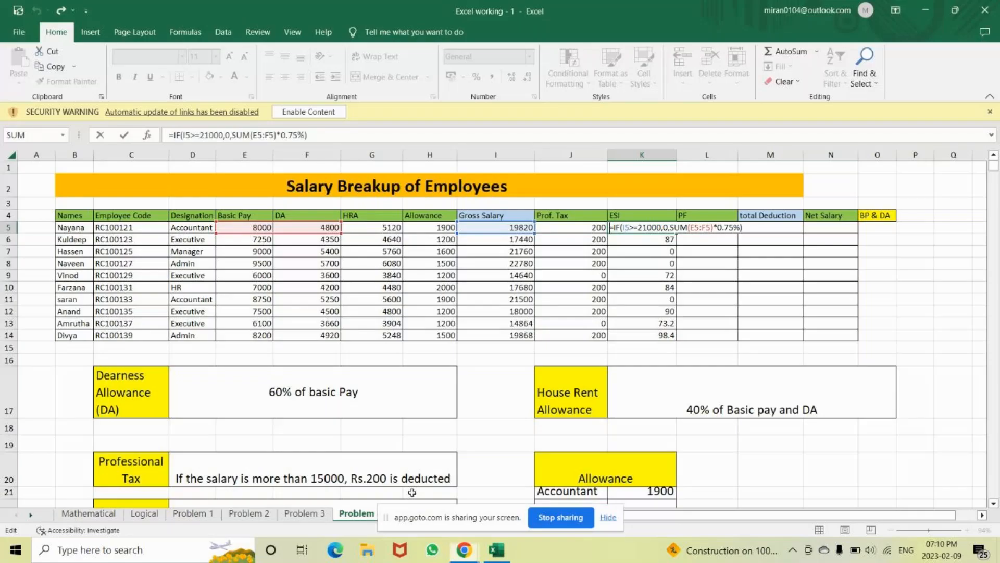
key("Return")
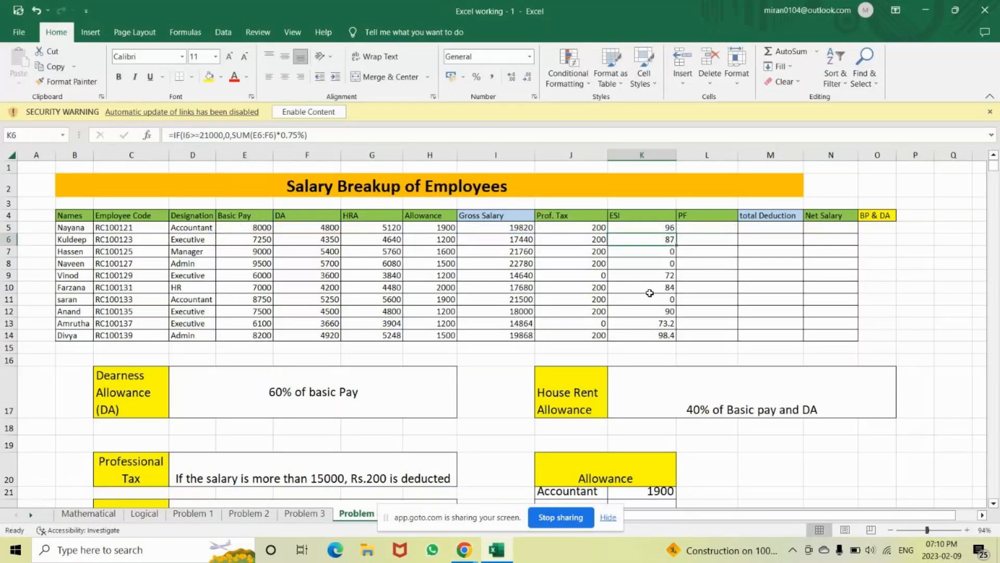
Scroll below the table to review the ESI and PF rules, then return to the top
left_click(705, 229)
key("Down")
key("Down")
key("Down")
key("Down")
key("Down")
key("Down")
key("Down")
key("Down")
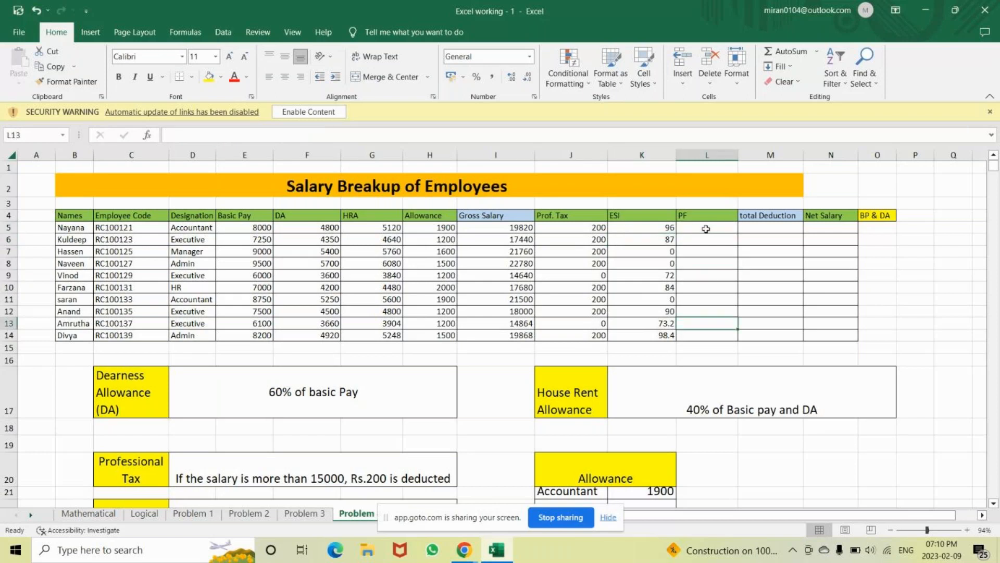
key("Down")
key("Down")
key("Down")
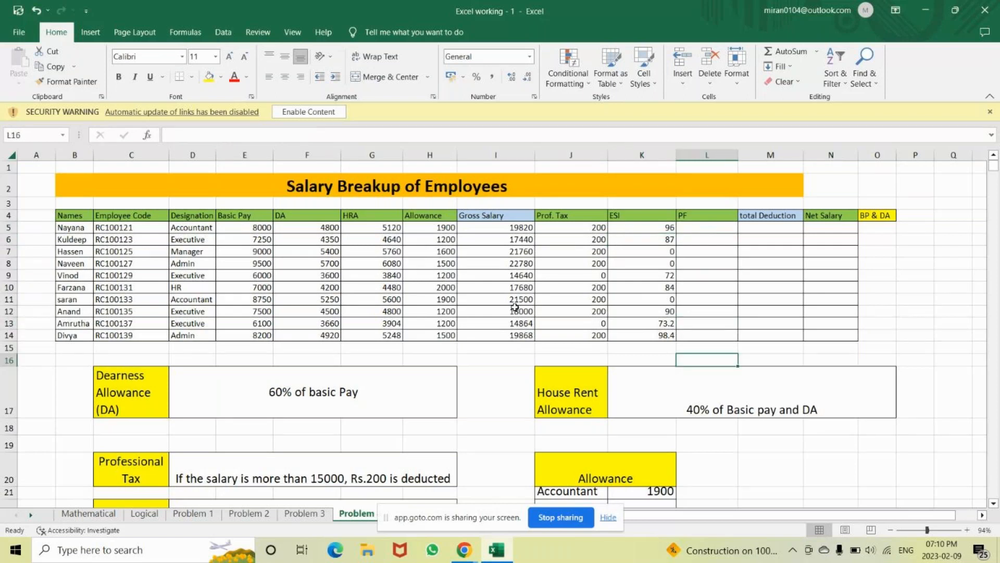
left_click(608, 487)
key("Down")
key("Down")
key("Down")
key("Down")
key("Down")
key("Down")
key("Down")
key("Down")
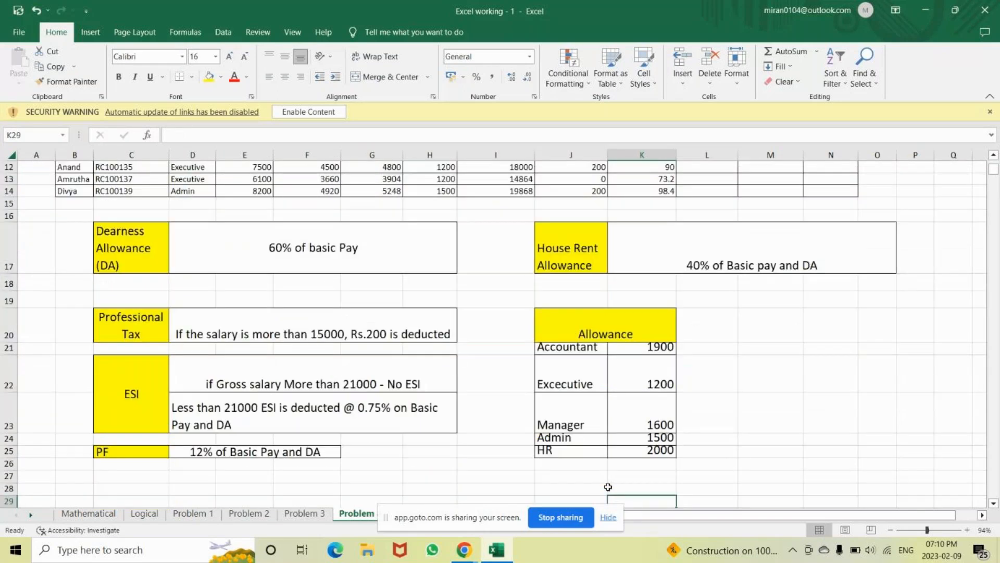
key("Up")
key("Up")
key("Up")
key("Up")
key("Up")
key("Up")
key("Up")
key("Up")
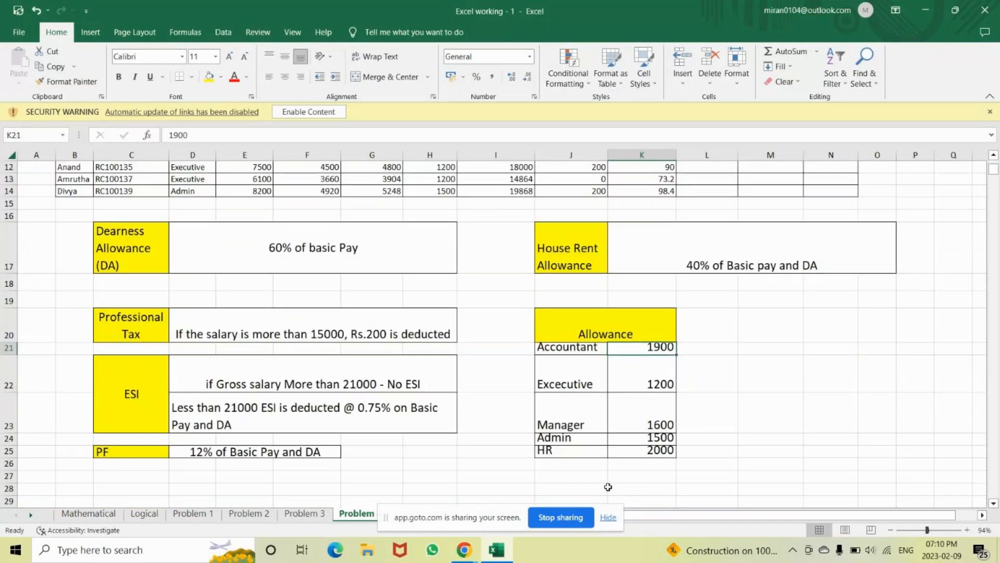
key("Up")
key("Up")
key("Up")
key("Up")
key("Up")
key("Up")
key("Up")
key("Up")
key("Up")
key("Up")
key("Up")
key("Up")
key("Up")
key("Up")
key("Up")
key("Up")
key("Up")
key("Up")
key("Up")
key("Up")
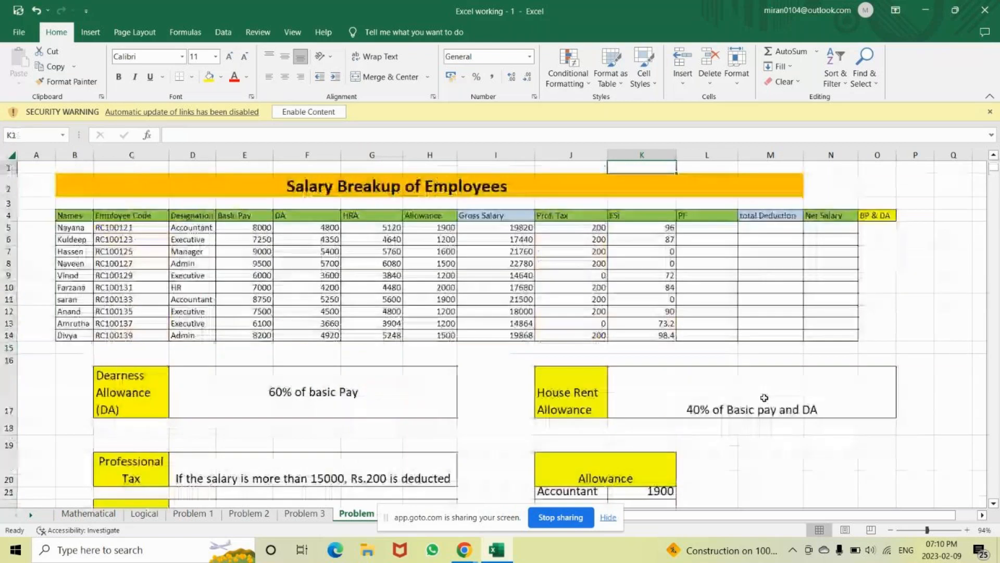
Enter =SUM(E5:F5)*12% in L5 and fill the PF formula down to L14
left_click(703, 233)
type("=")
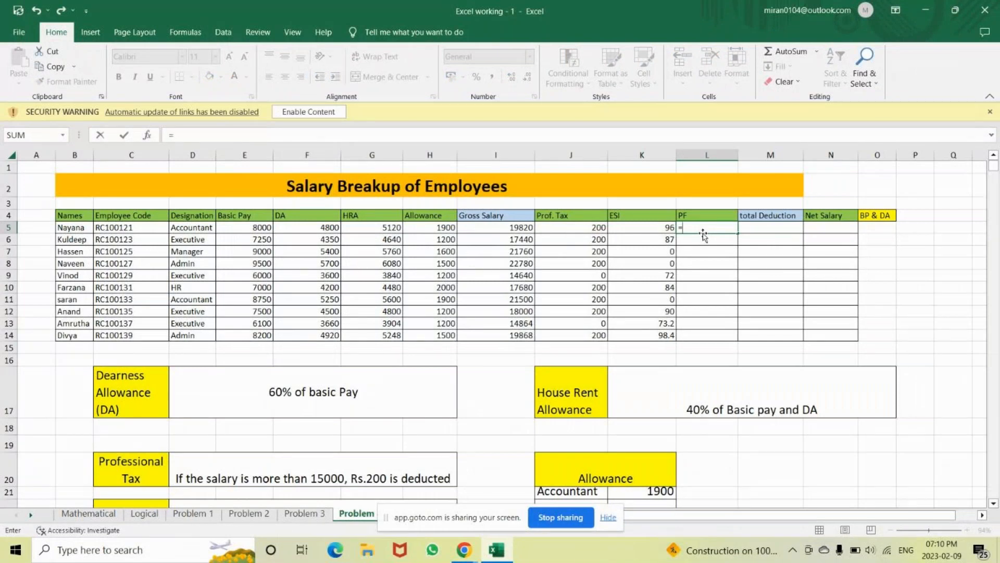
type("SUM(")
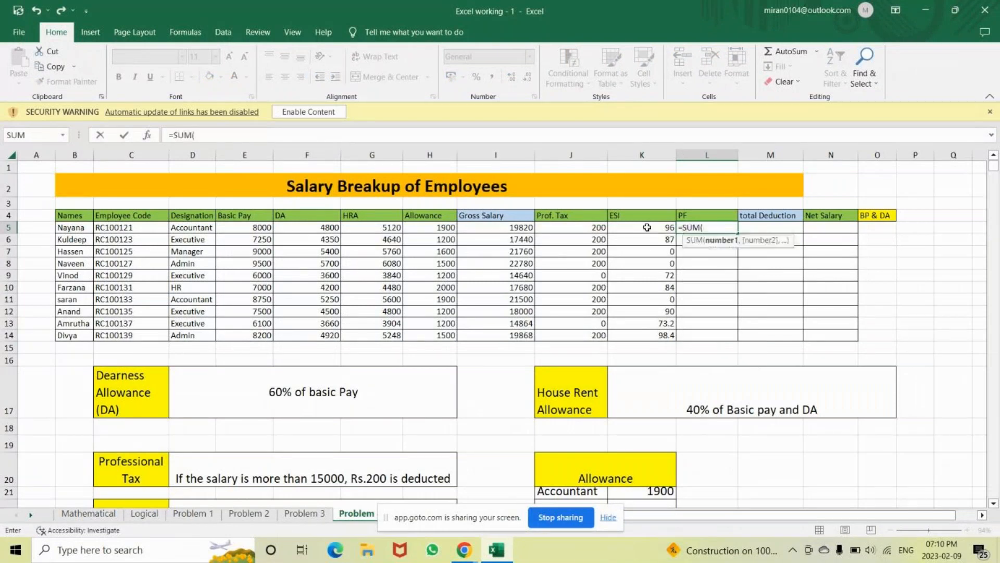
mouse_move(255, 228)
left_mouse_down()
mouse_move(292, 228)
mouse_move(254, 228)
left_mouse_up()
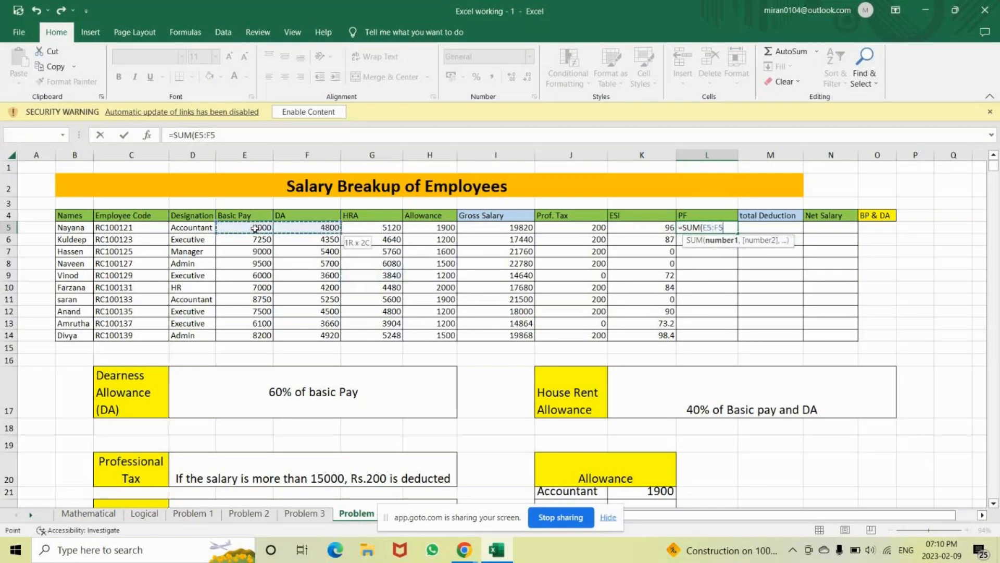
type(")*12%")
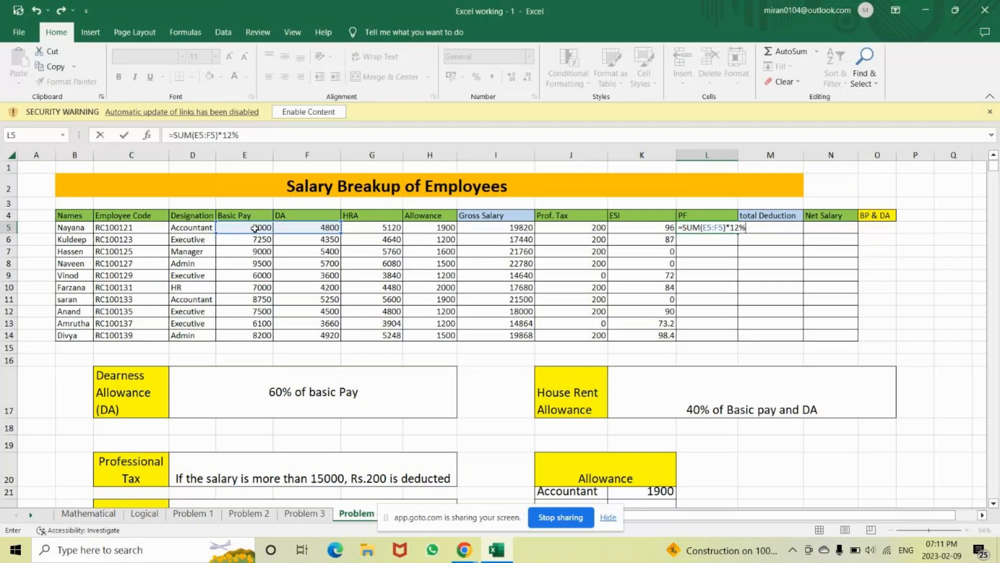
key("Return")
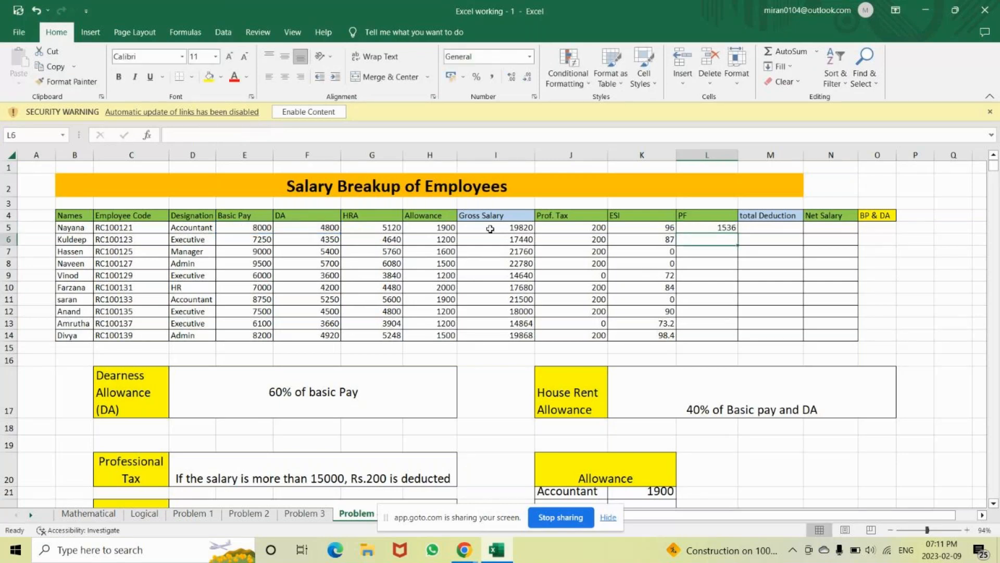
left_click(692, 230)
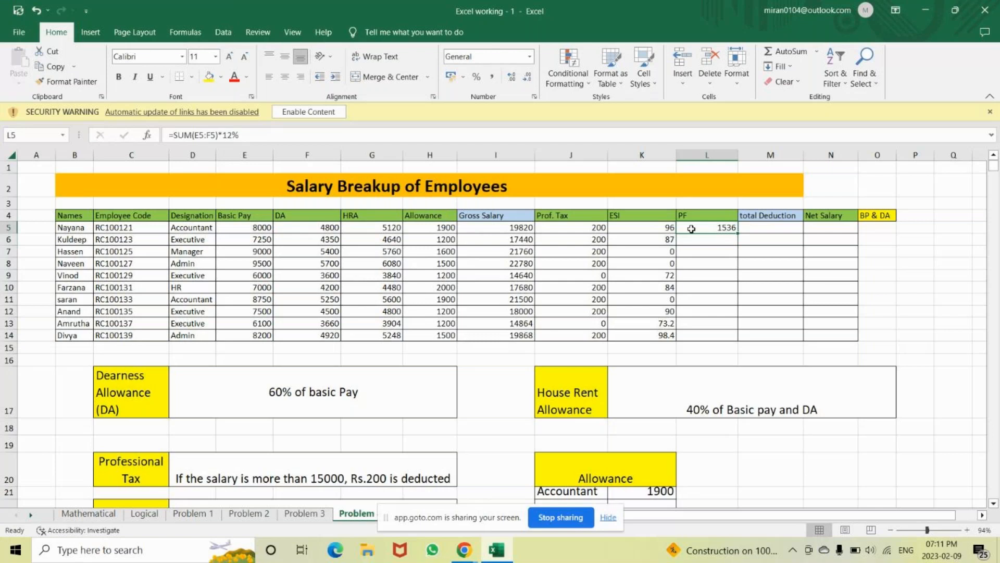
double_click(738, 232)
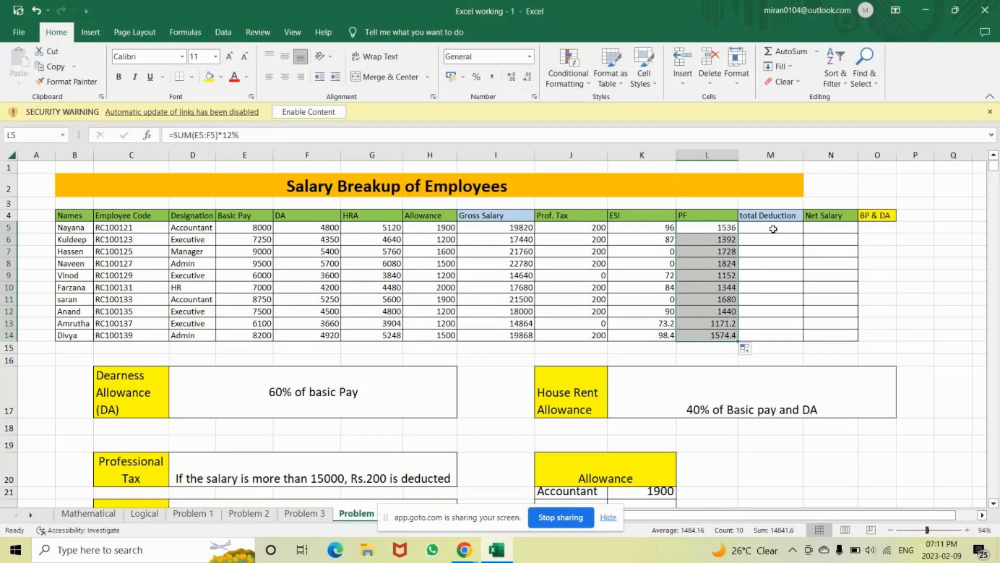
left_click(773, 229)
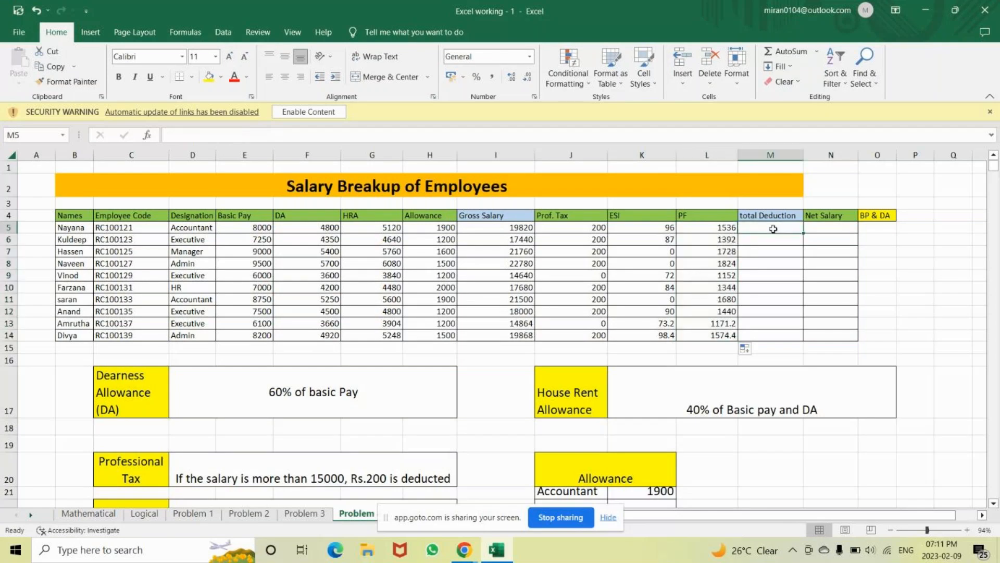
Point out the Gross Salary, Prof. Tax, ESI, PF and total Deduction columns
left_click(490, 218)
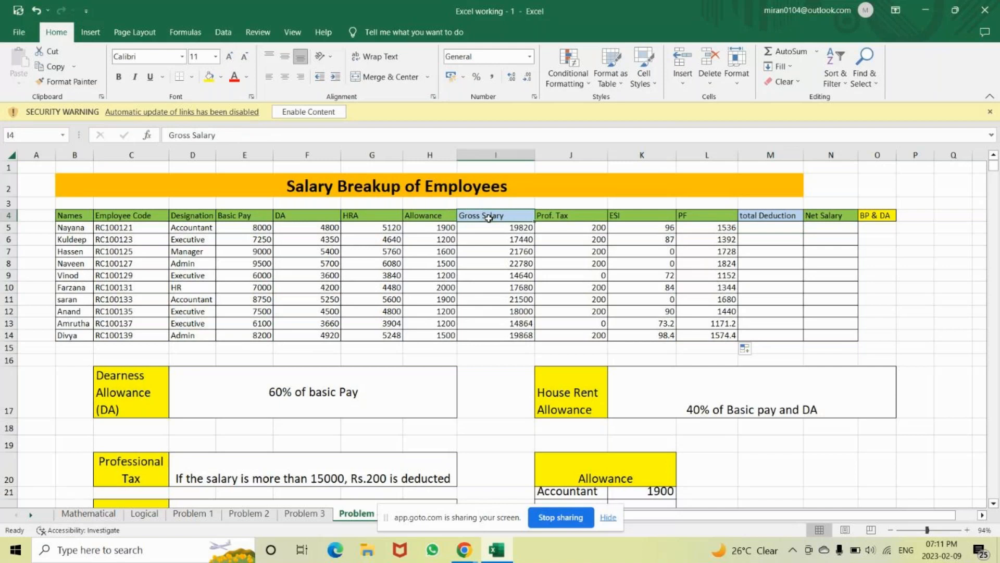
left_click(580, 215)
left_click(628, 218)
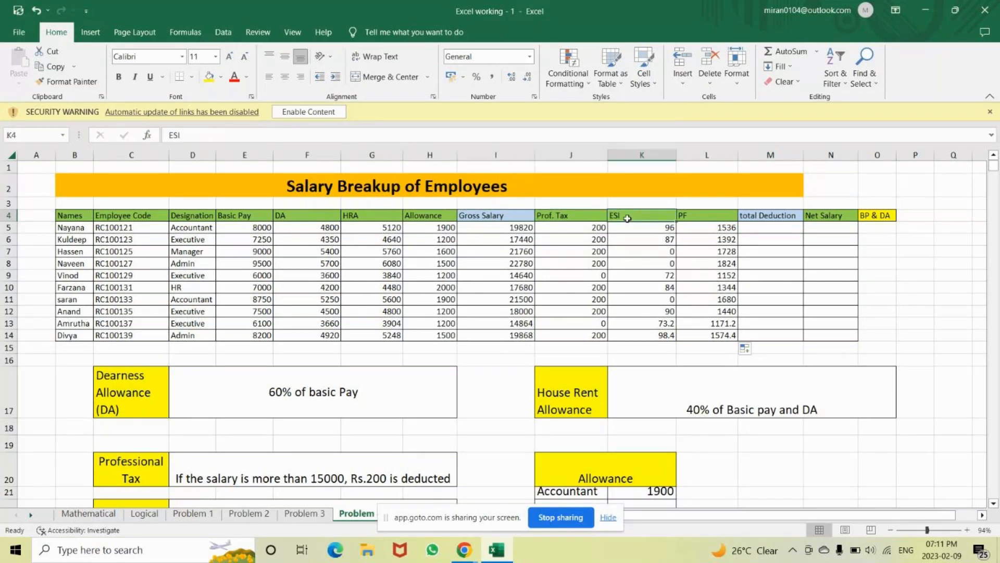
left_click(707, 213)
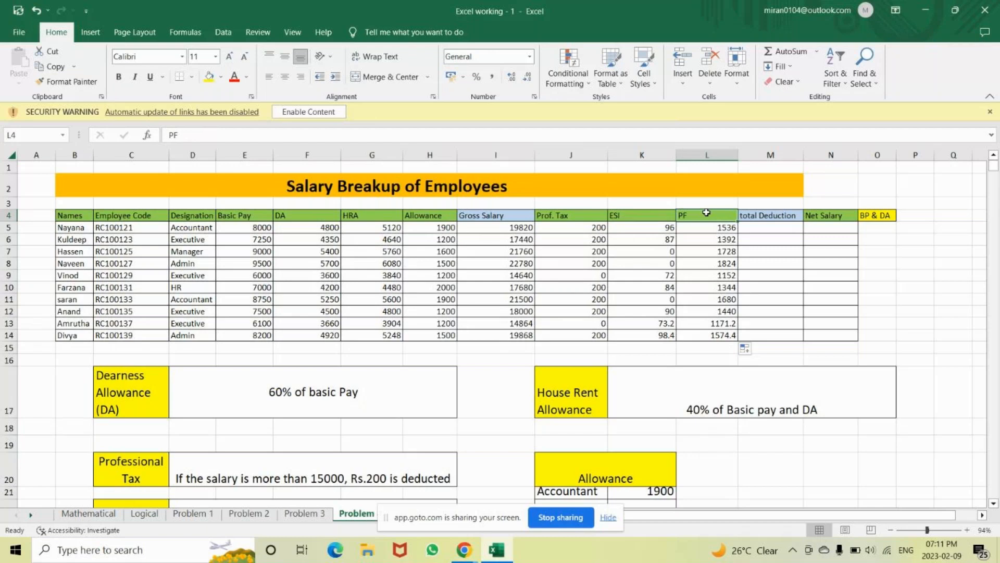
left_click(761, 216)
key("Down")
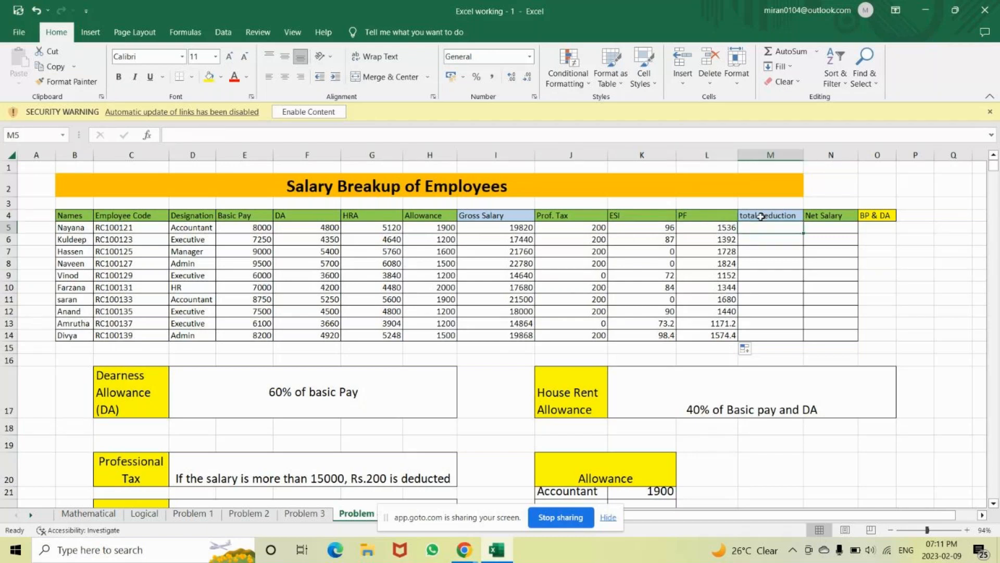
Enter =SUM(J5:L5) in M5 and fill the total Deduction formula down to row 14
type("=")
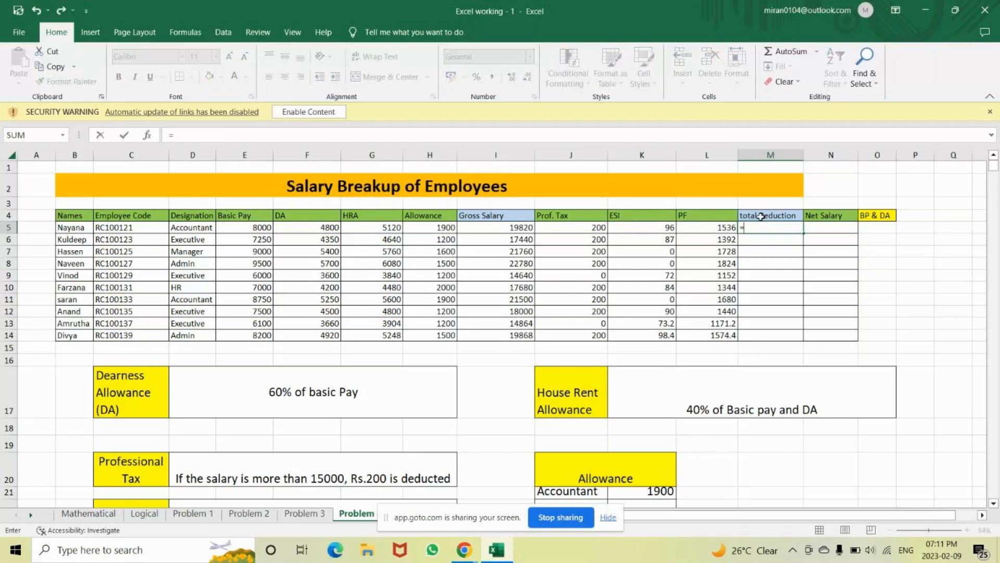
type("s")
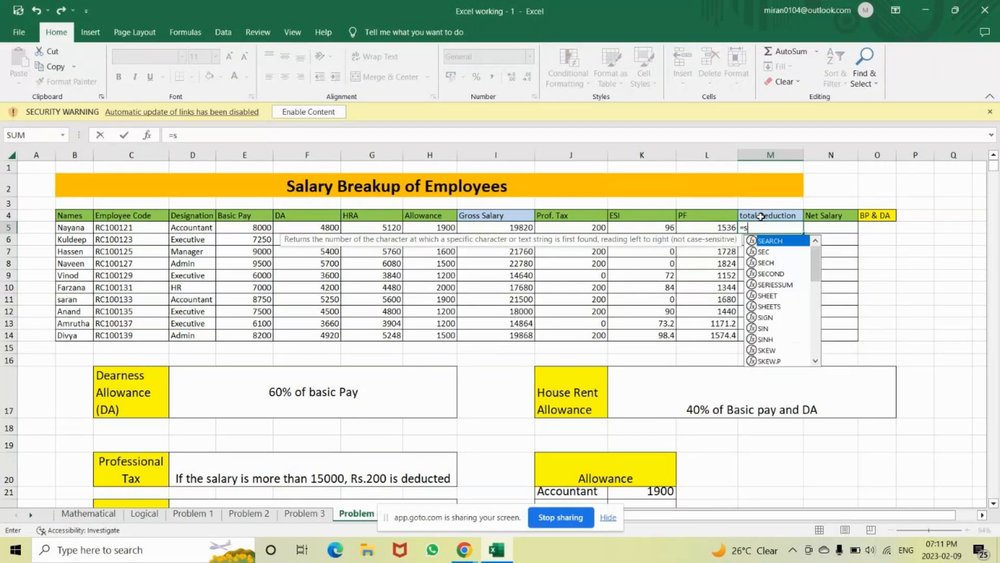
type("u")
key("Tab")
left_click(592, 227)
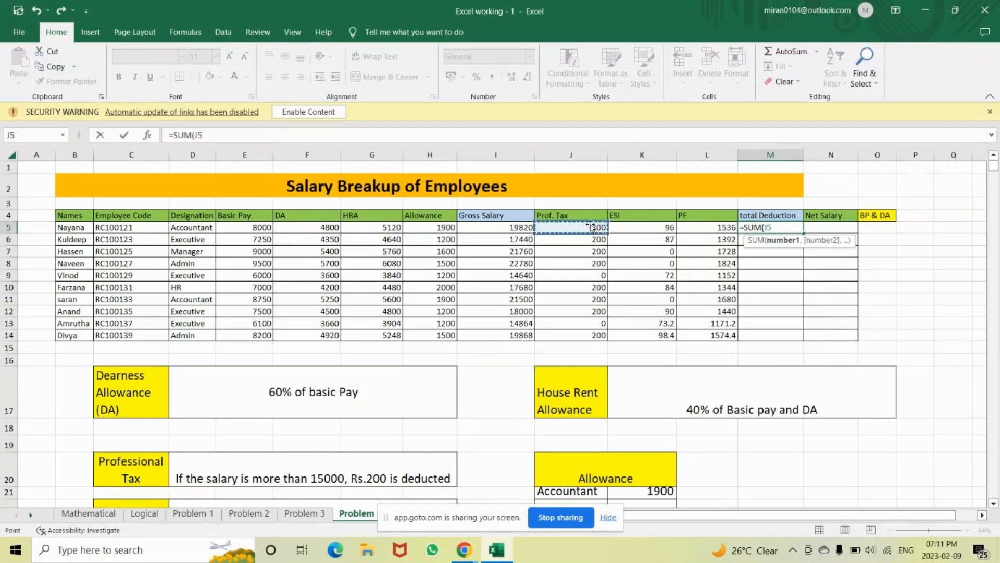
key("shift+Right")
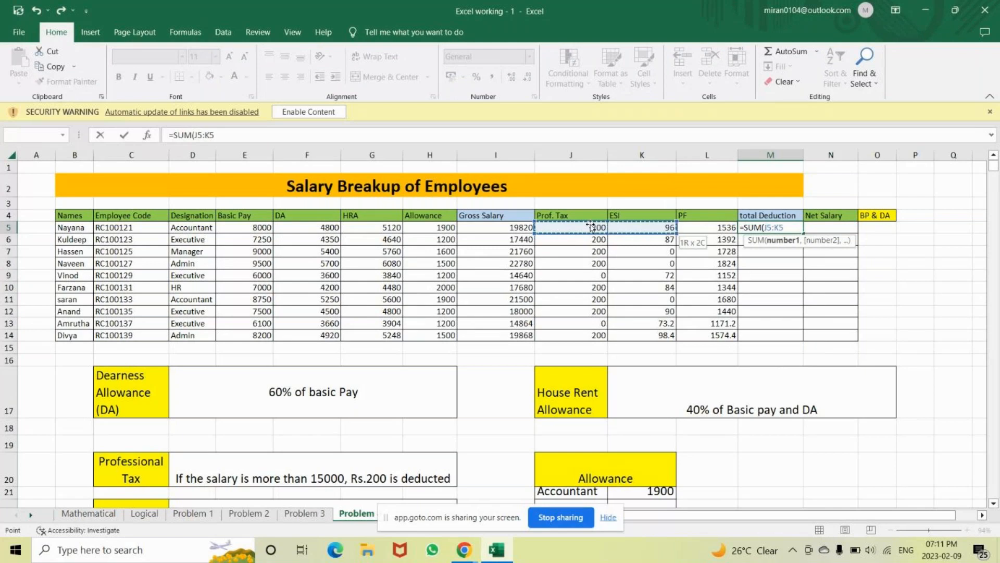
key("shift+Right")
type(")")
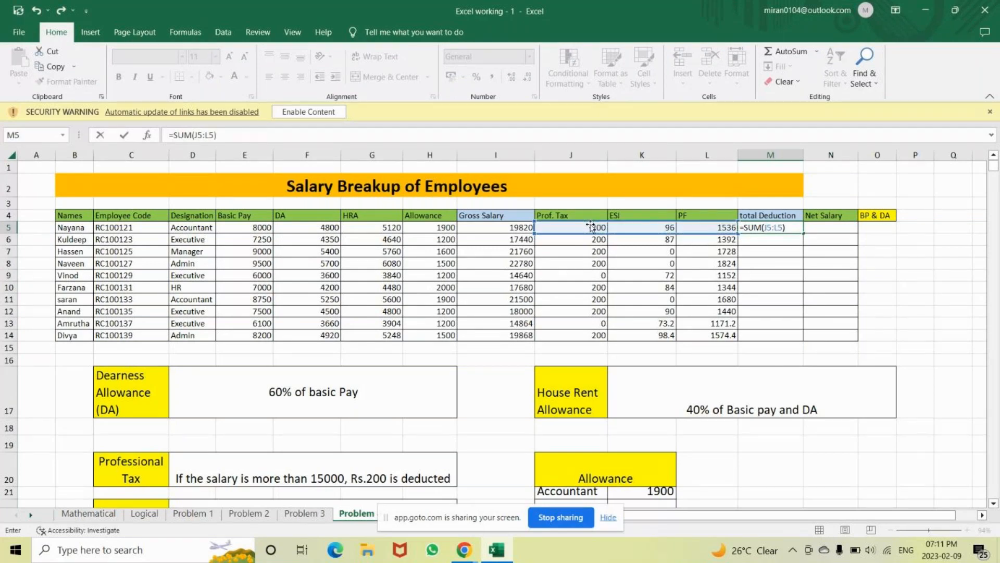
key("ctrl+Return")
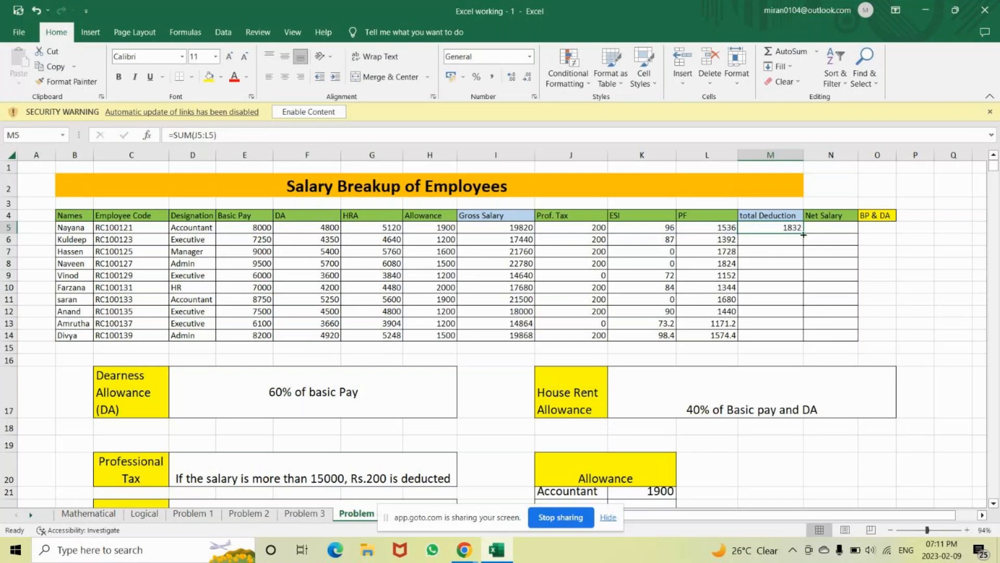
double_click(804, 235)
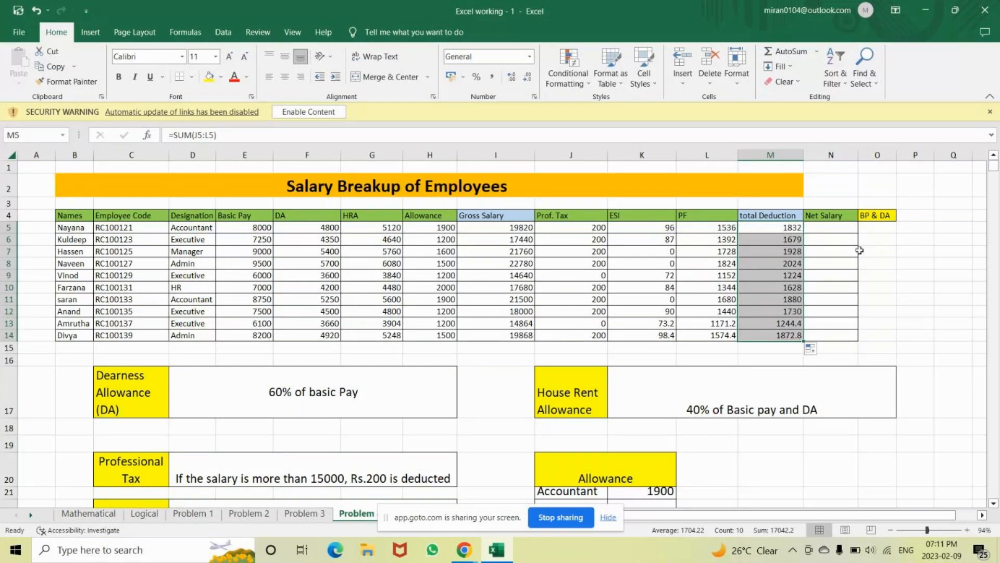
key("Up")
key("Up")
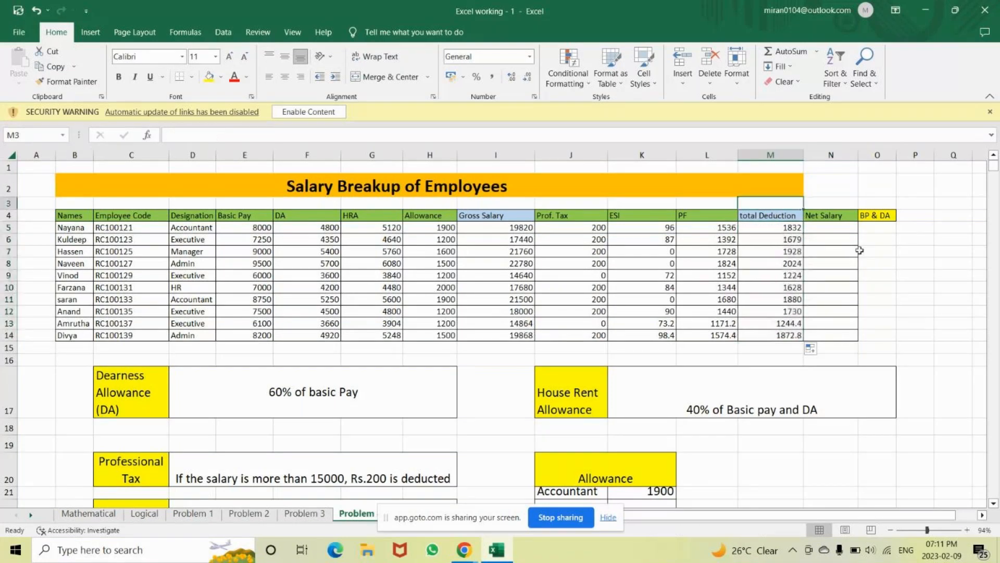
key("Right")
key("Down")
key("Down")
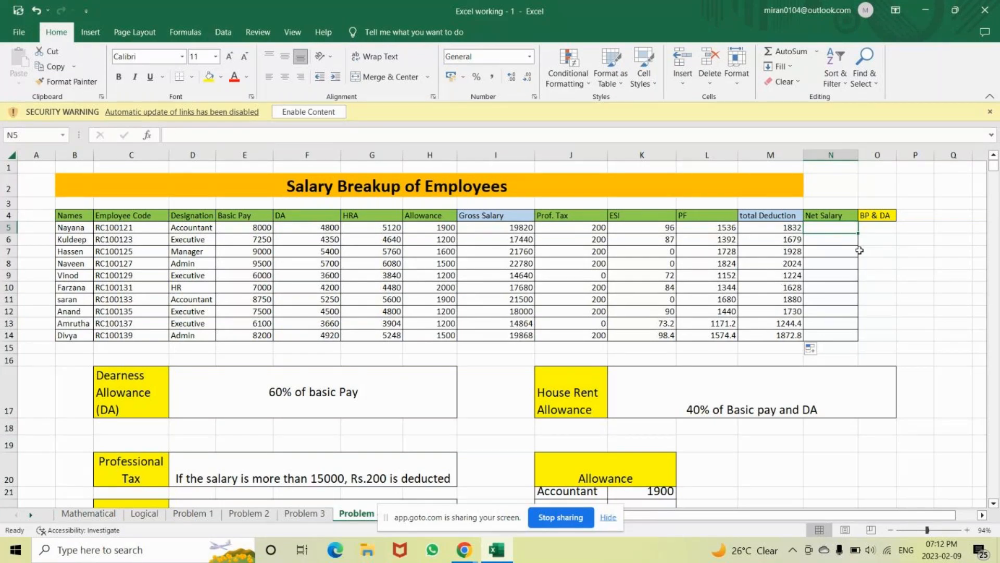
Enter =I5-M5 in N5 and fill Net Salary down to N14, from 17988 to 17995.2
type("=")
left_click(515, 227)
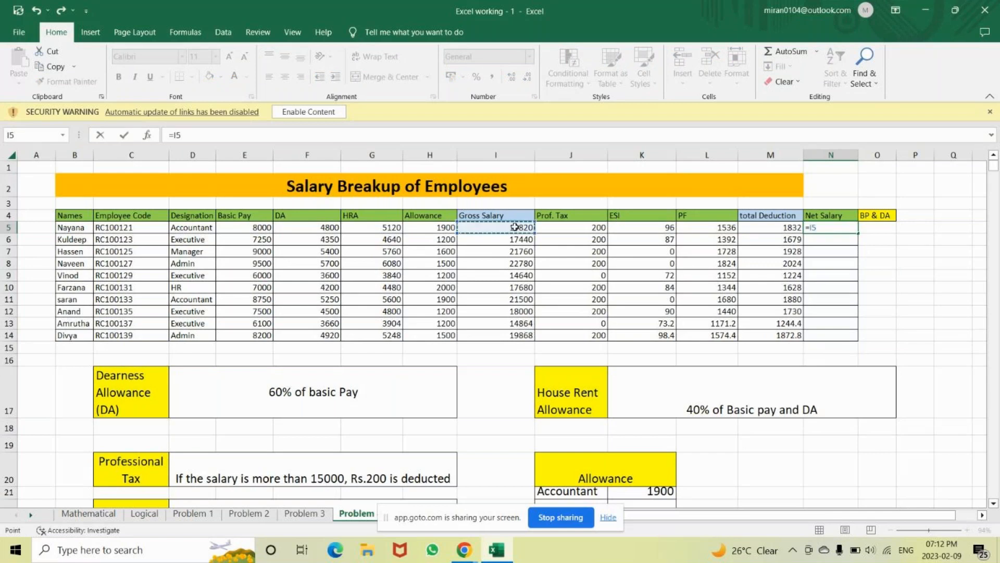
type("-")
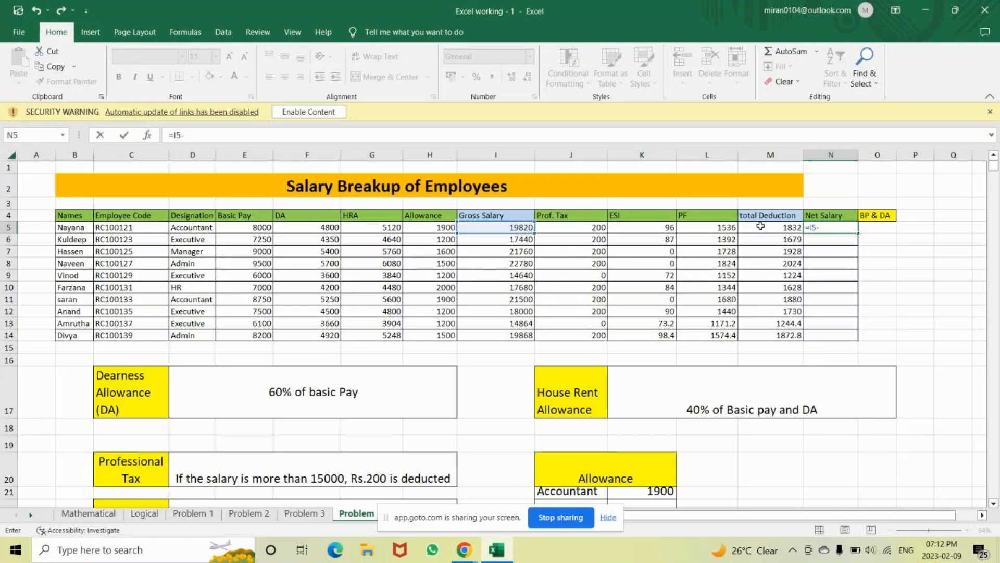
left_click(761, 226)
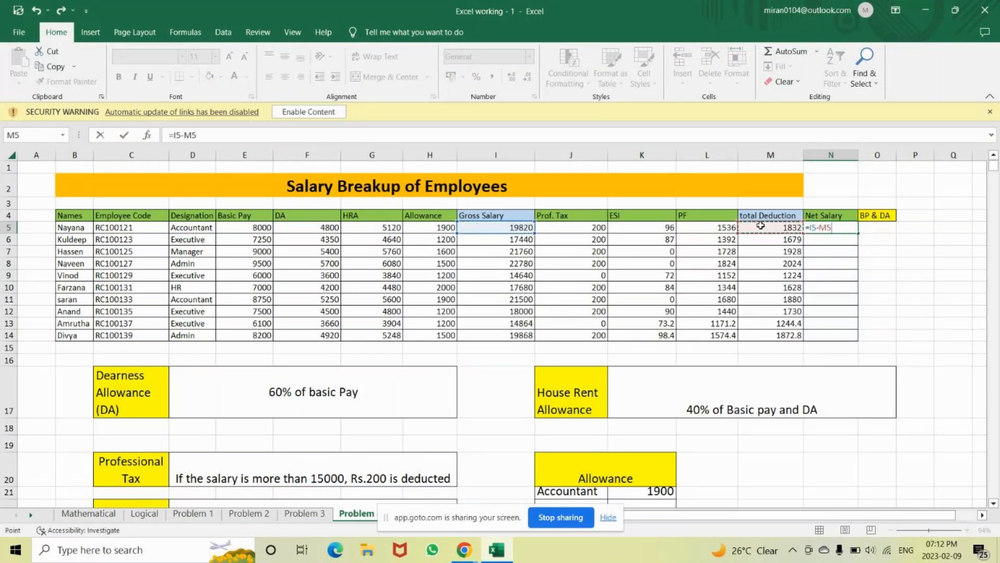
key("Return")
left_click(848, 228)
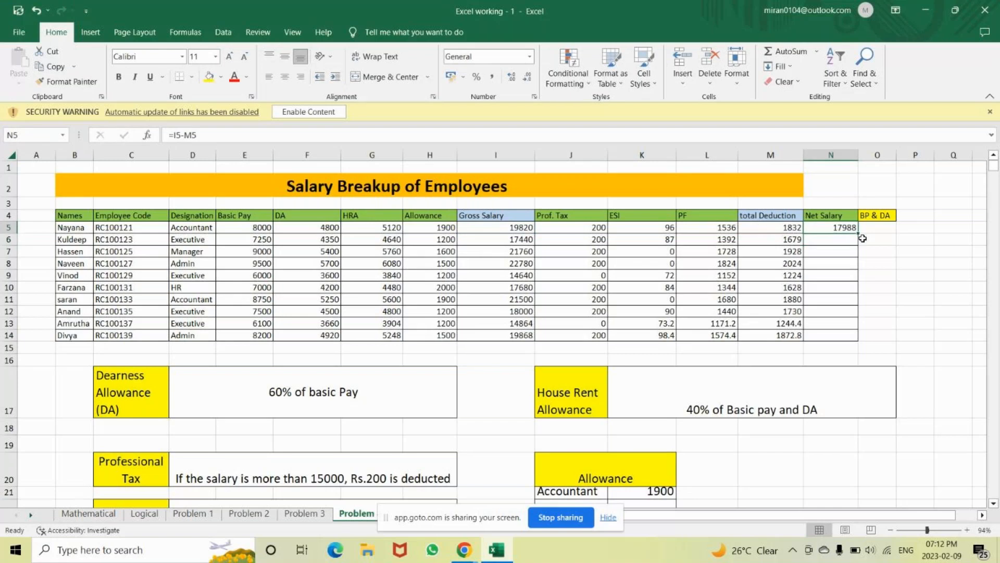
double_click(859, 234)
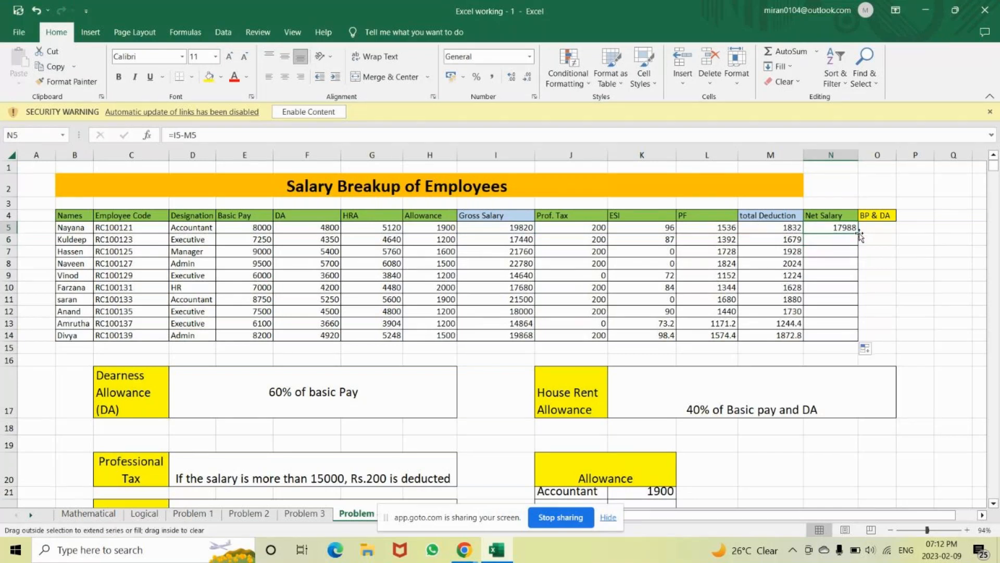
double_click(848, 227)
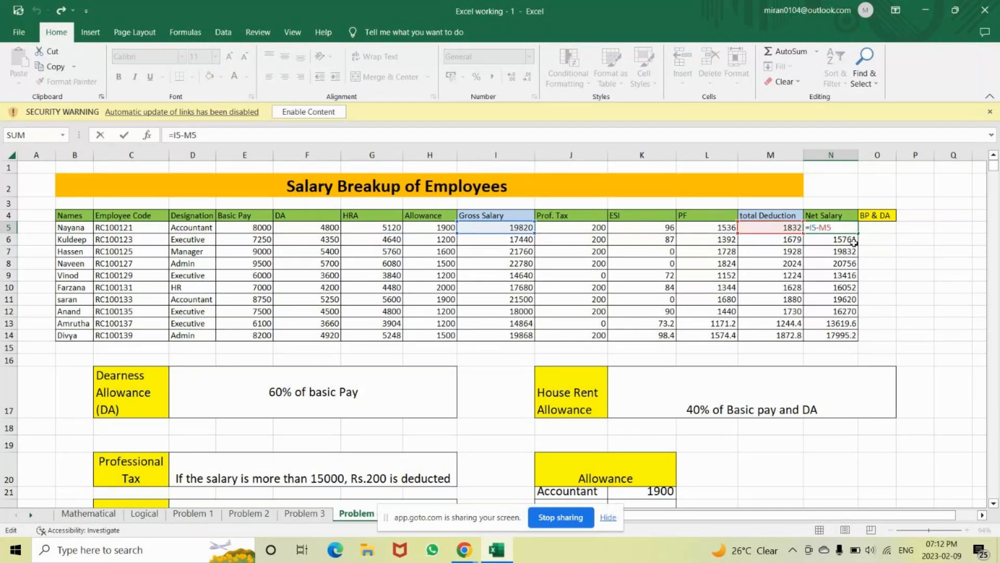
key("Return")
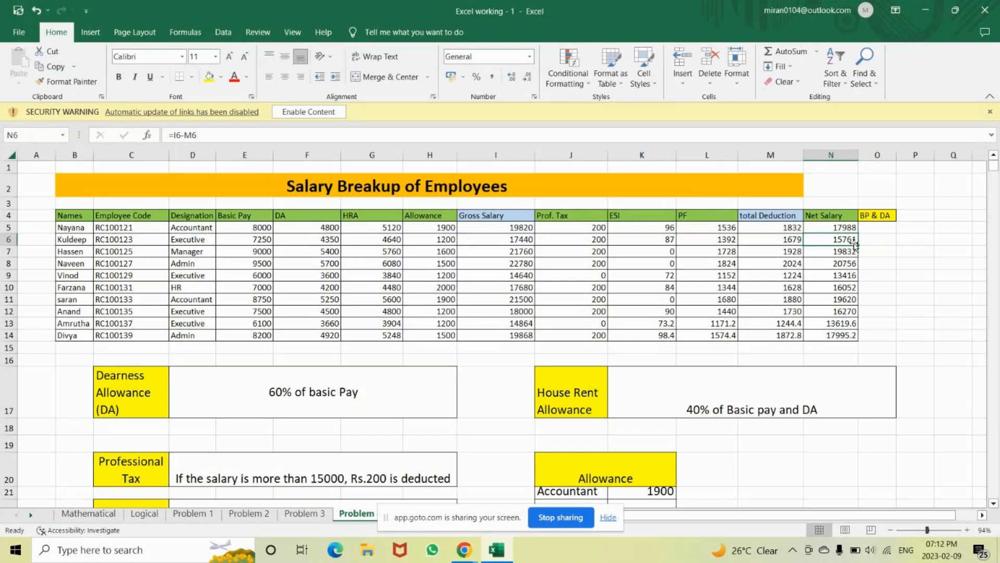
left_click(884, 227)
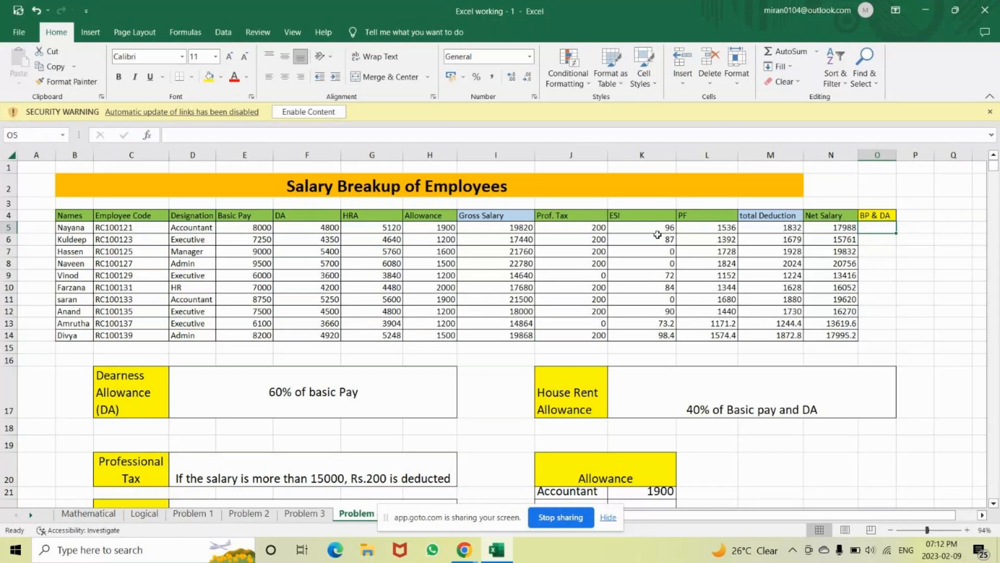
Check K5's ESI IF formula, then open M5's =SUM(J5:L5) for editing
double_click(626, 227)
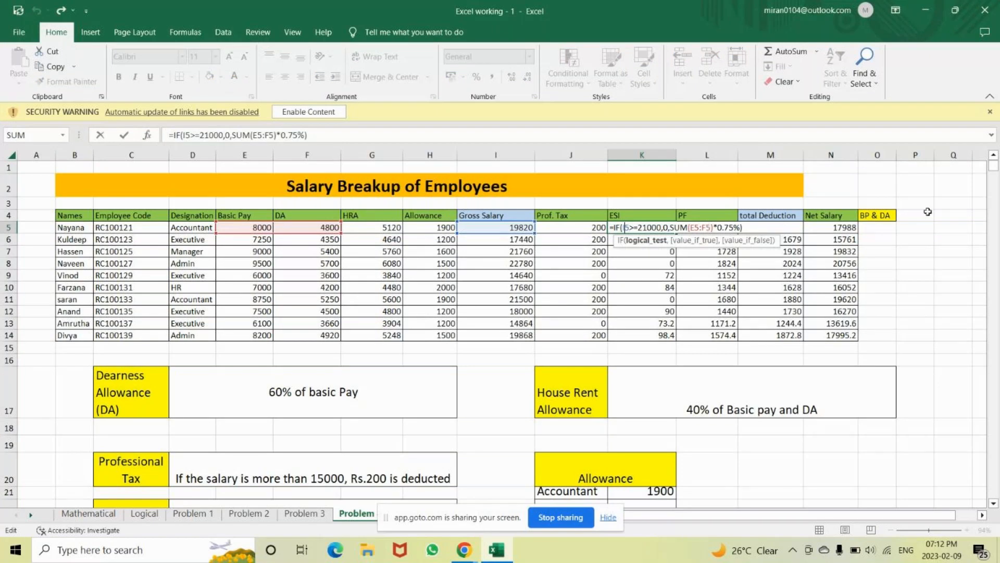
key("Return")
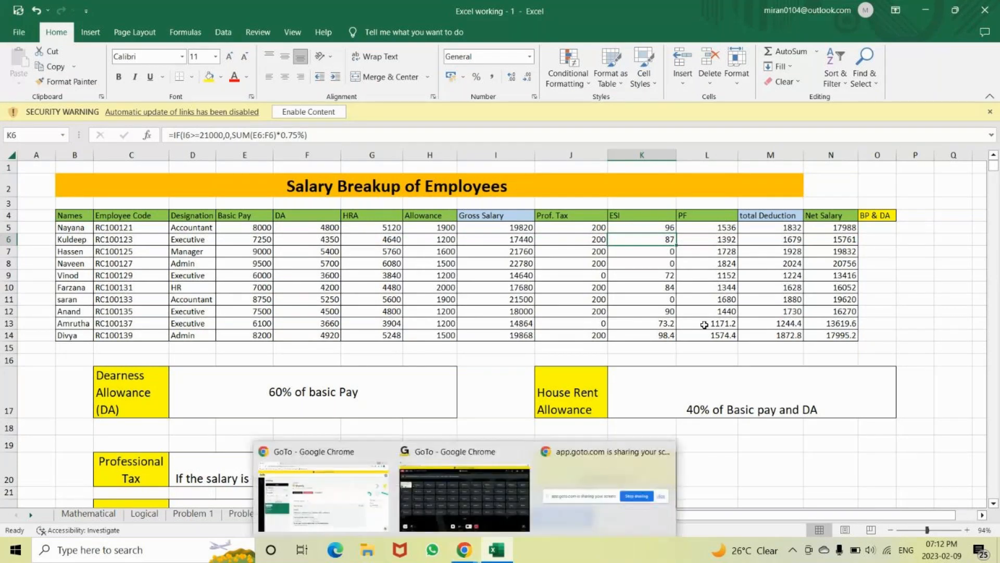
double_click(769, 227)
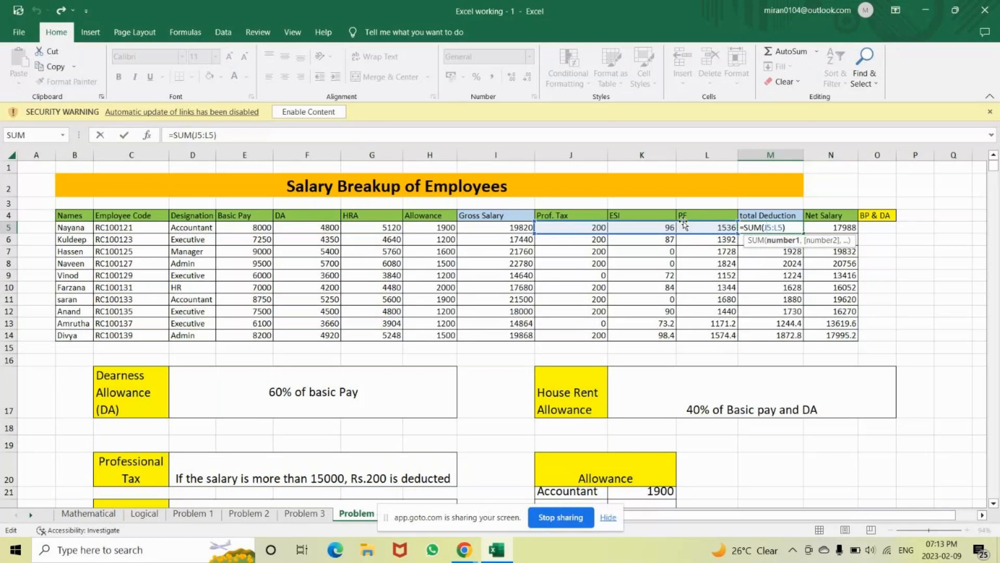
Rebuild M5's formula as =SUM(J5:L5) across Prof. Tax, ESI and PF, giving 1832
left_click(795, 227)
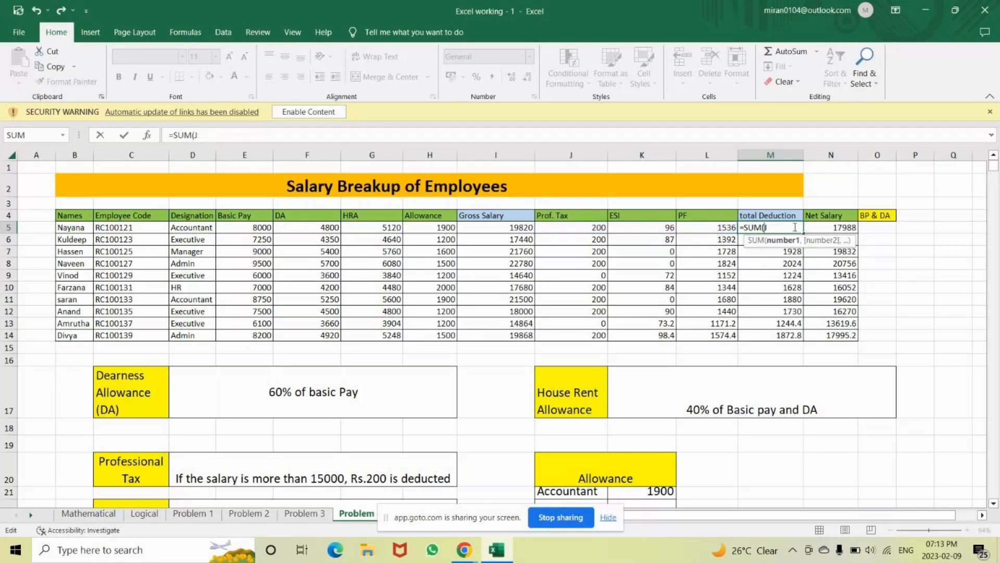
key("BackSpace")
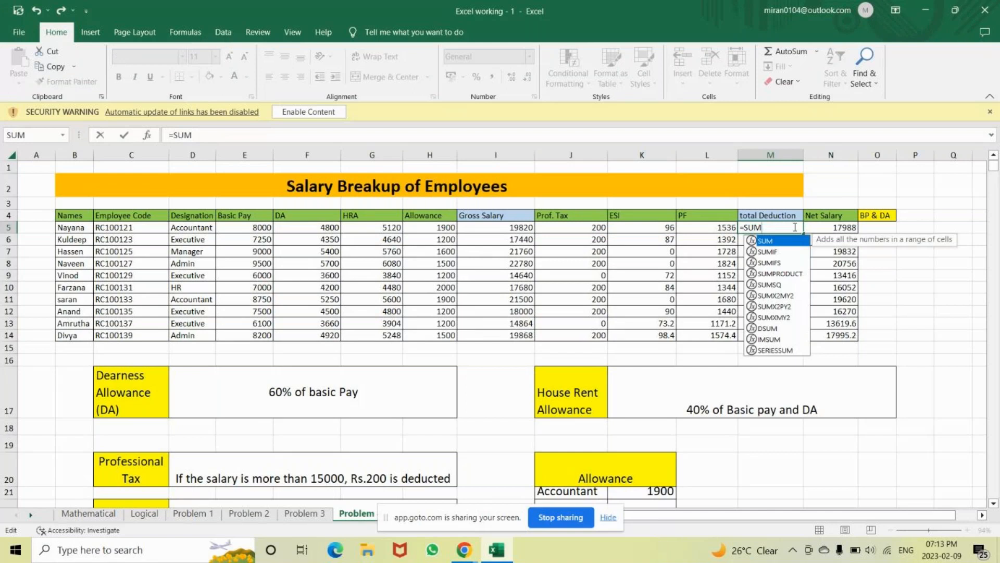
type("(")
left_click(578, 224)
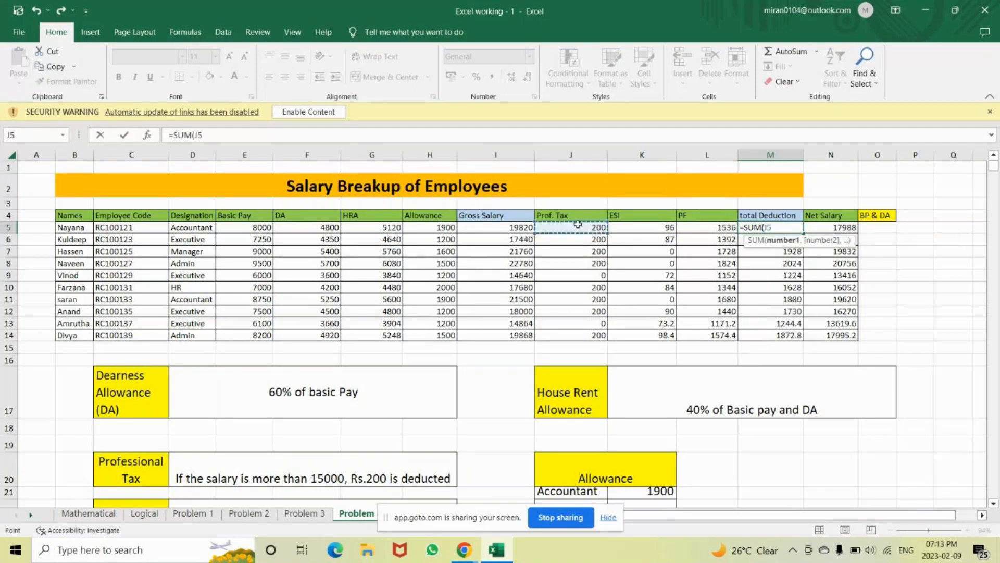
left_click_drag(577, 225, 700, 226)
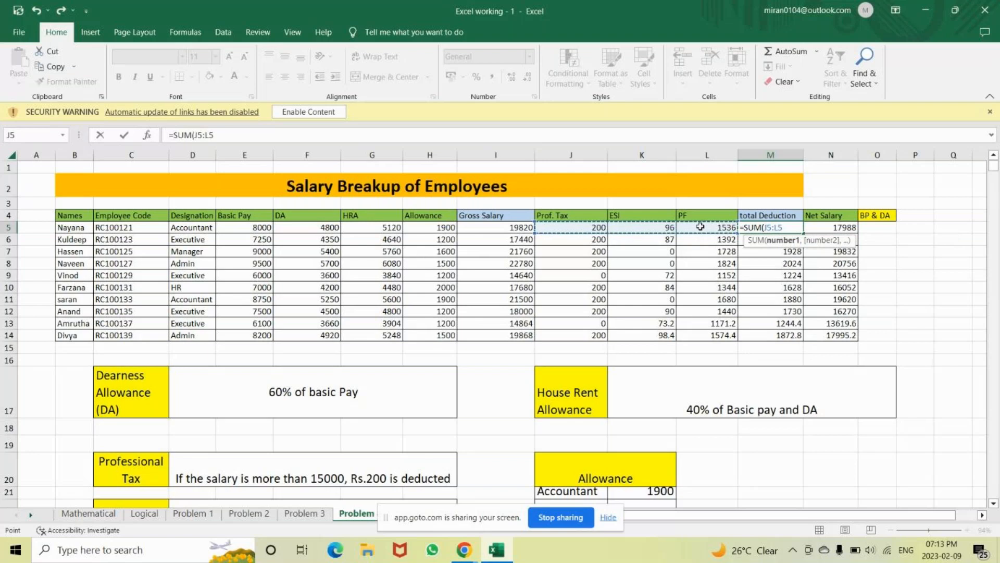
type(")")
key("Return")
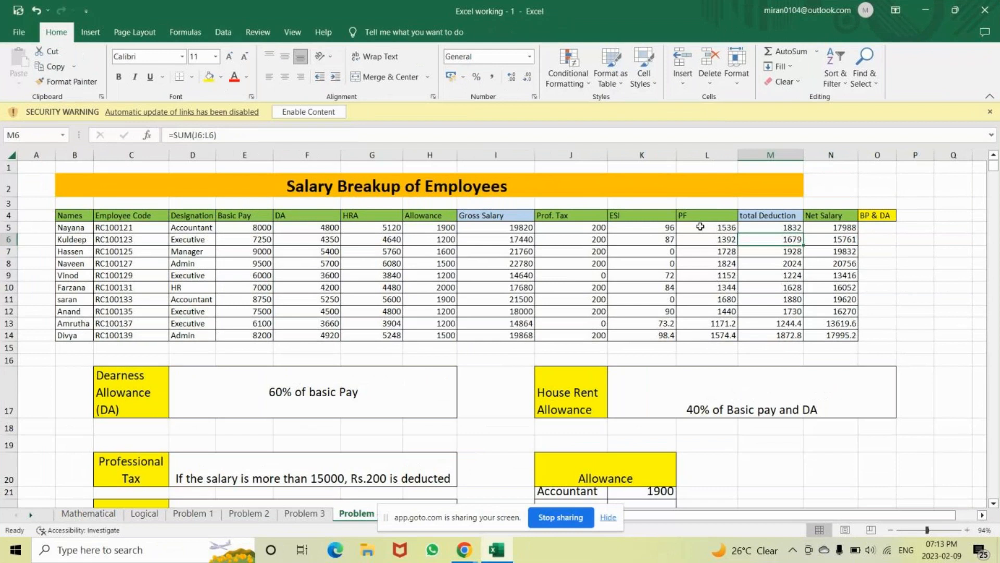
left_click(793, 463)
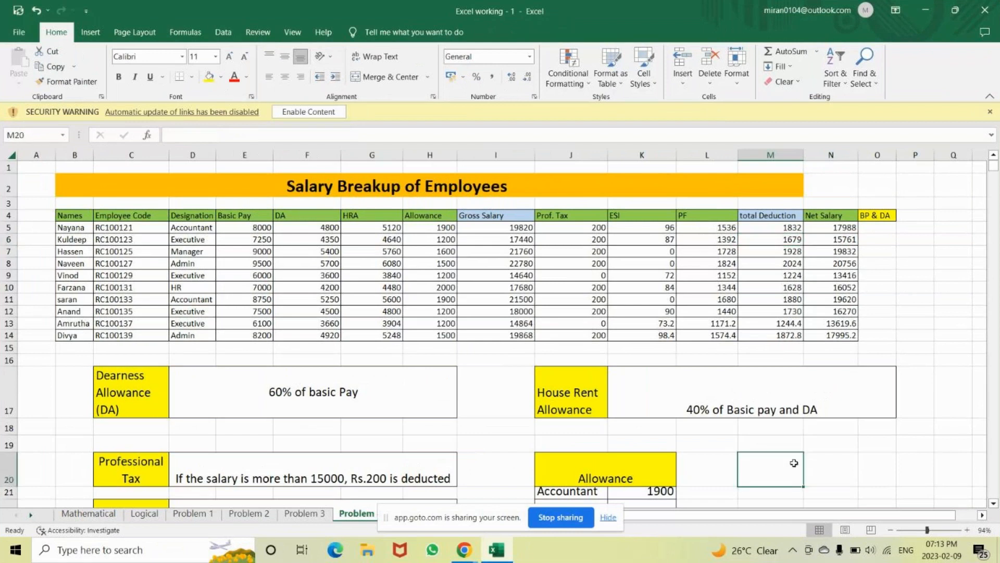
Delete K5's ESI formula, dropping total Deduction to 1736 and raising Net Salary to 18084
double_click(631, 228)
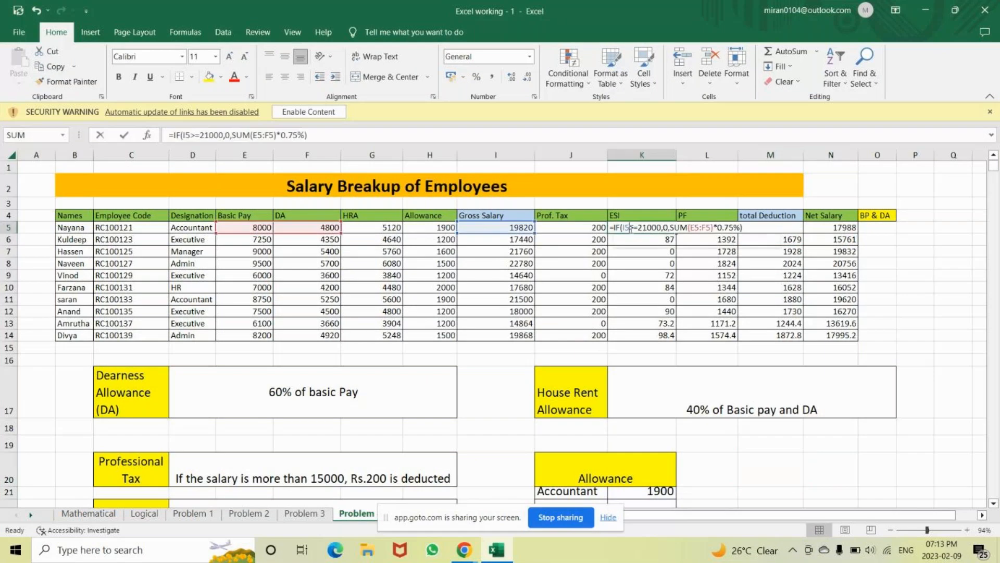
key("BackSpace")
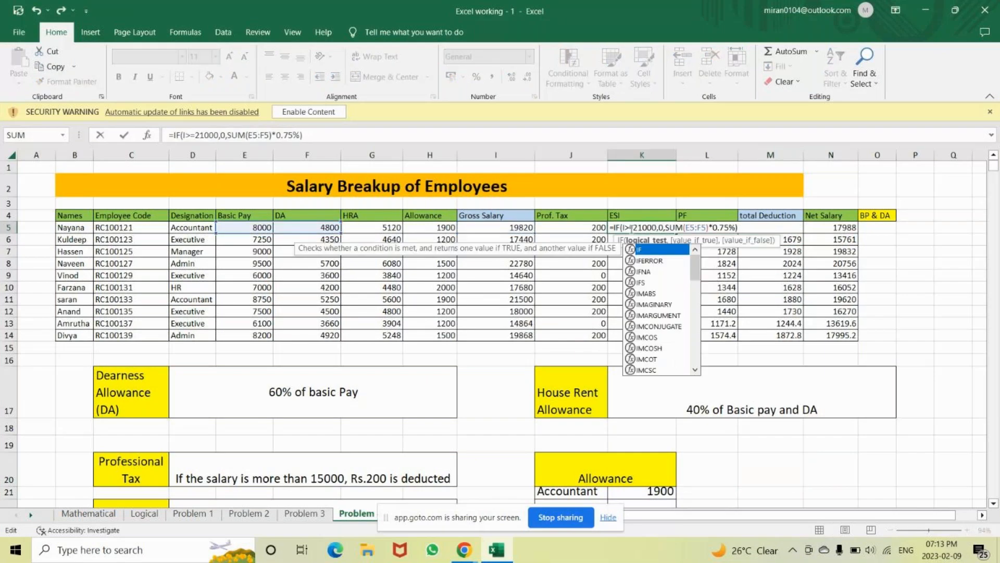
left_click(738, 227)
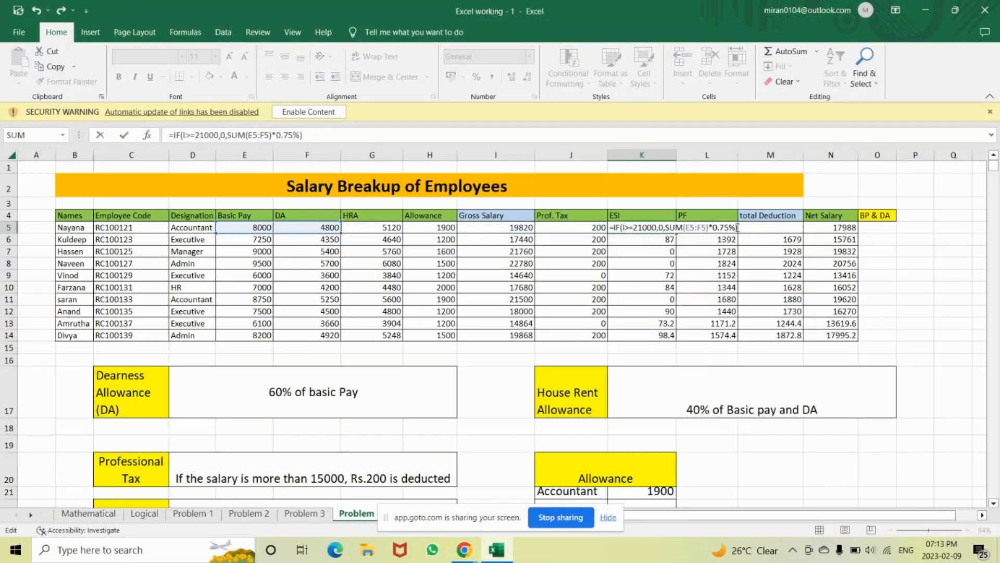
key("BackSpace")
key("BackSpace")
key("BackSpace")
key("BackSpace")
key("BackSpace")
key("BackSpace")
key("BackSpace")
key("BackSpace")
key("BackSpace")
key("BackSpace")
key("BackSpace")
key("BackSpace")
key("BackSpace")
key("BackSpace")
key("BackSpace")
key("BackSpace")
key("BackSpace")
key("BackSpace")
key("BackSpace")
key("BackSpace")
key("BackSpace")
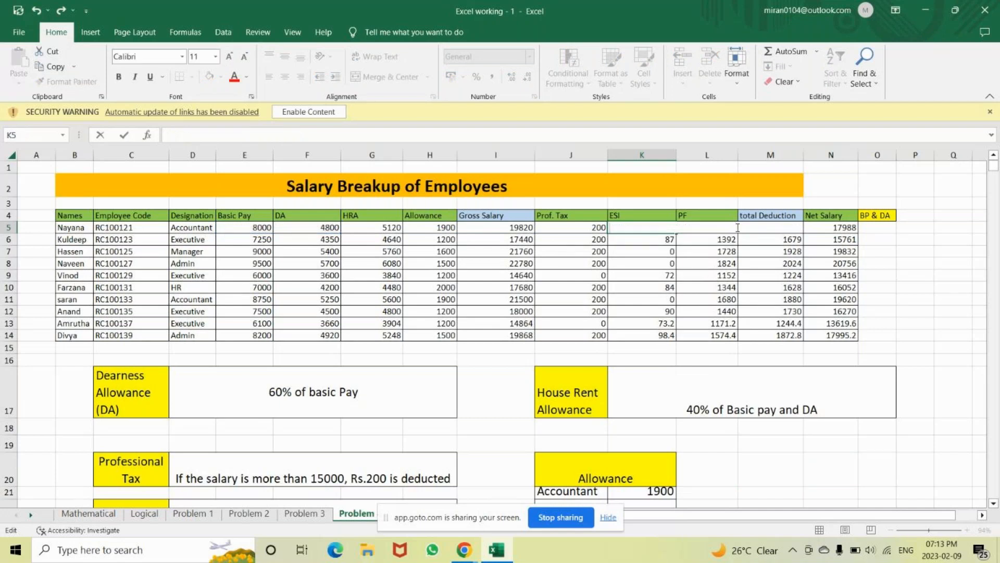
key("Return")
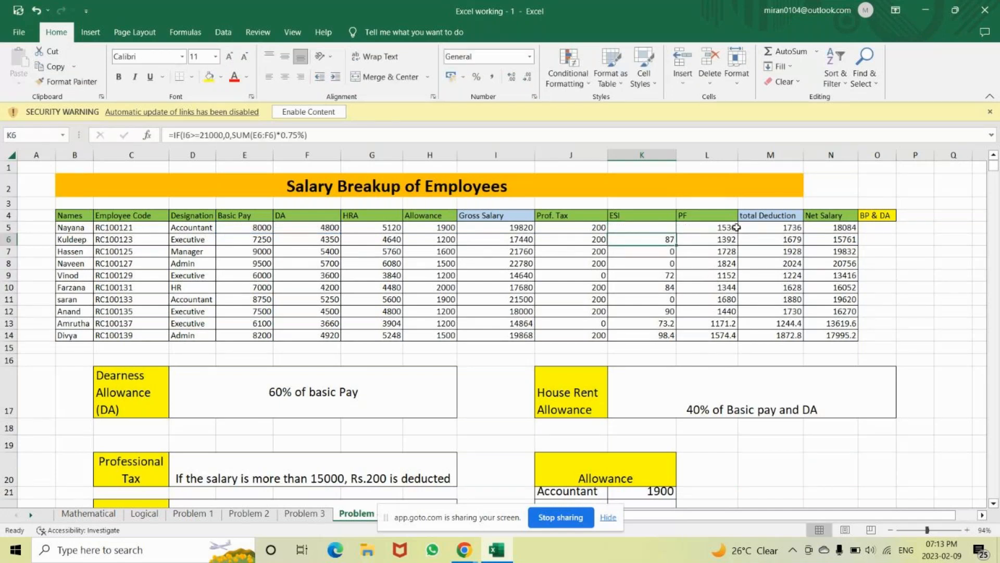
key("Return")
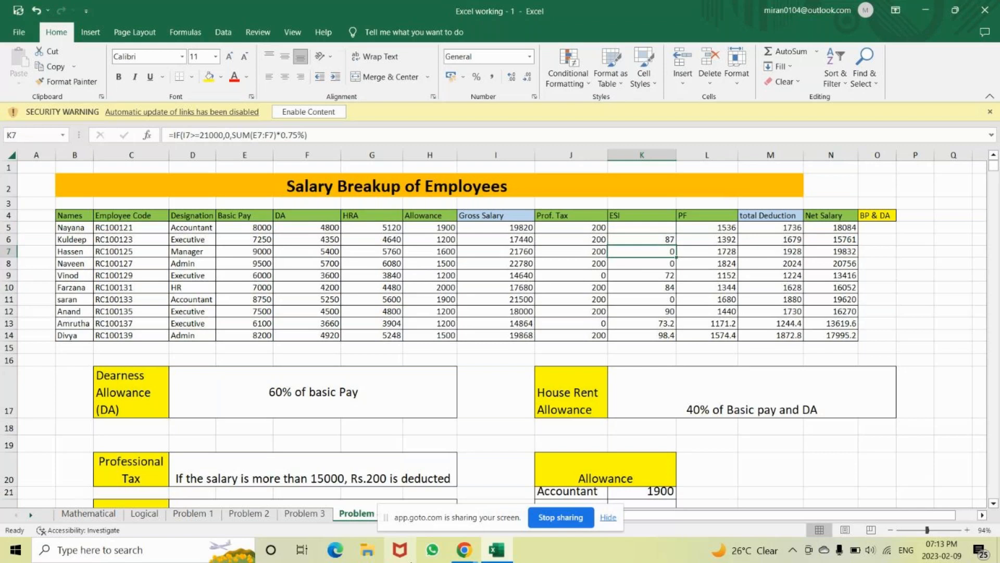
Type >=21000 with 0 in M20:N20, and <21000 with BP+DA*0.75% in M21:N21
key("Down")
key("Down")
key("Down")
key("Down")
key("Down")
key("Down")
key("Down")
key("Down")
key("Down")
key("Down")
key("Down")
key("Down")
key("Down")
key("Down")
key("Down")
key("Down")
key("Down")
key("Down")
key("Down")
key("Down")
key("Down")
key("Down")
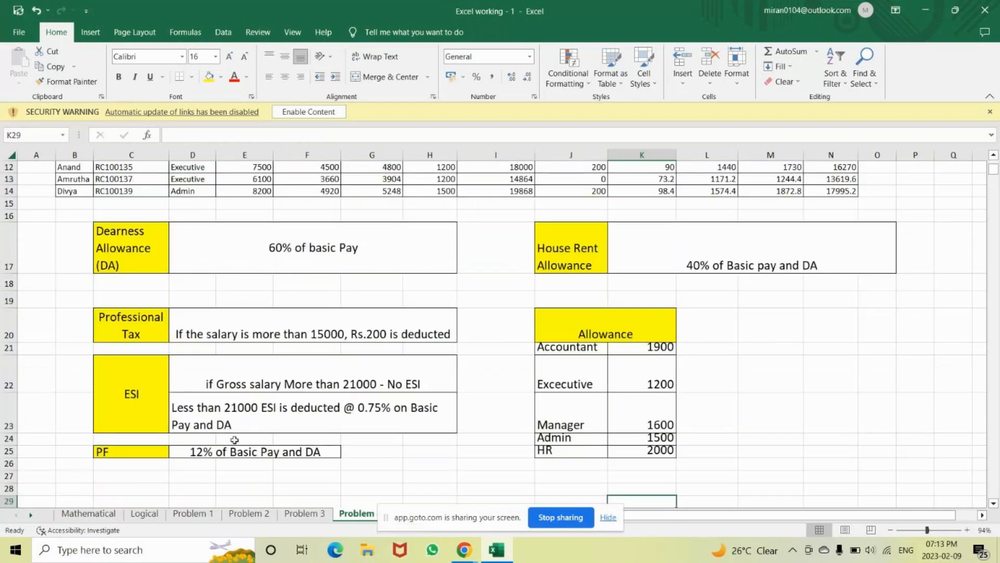
left_click(777, 328)
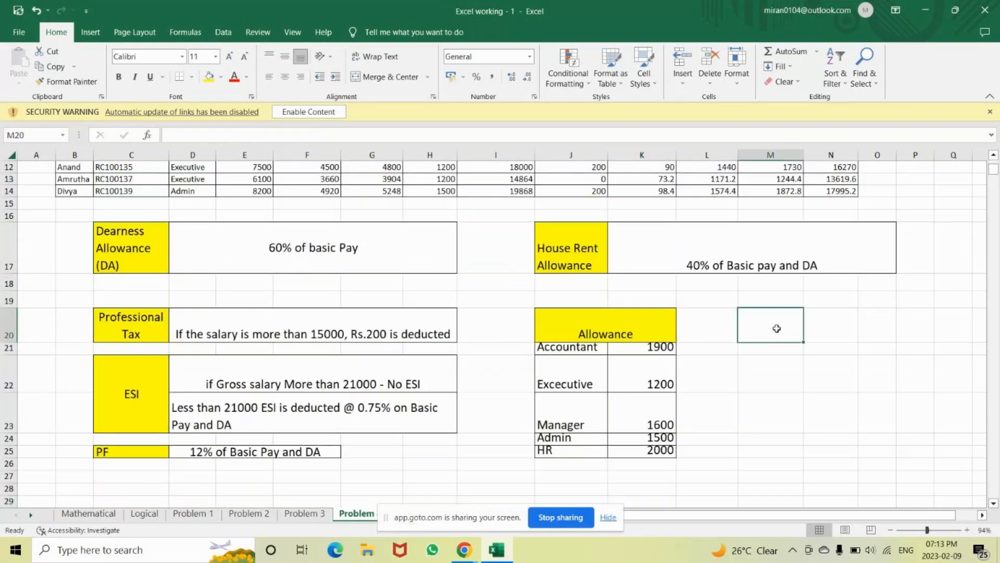
type(">")
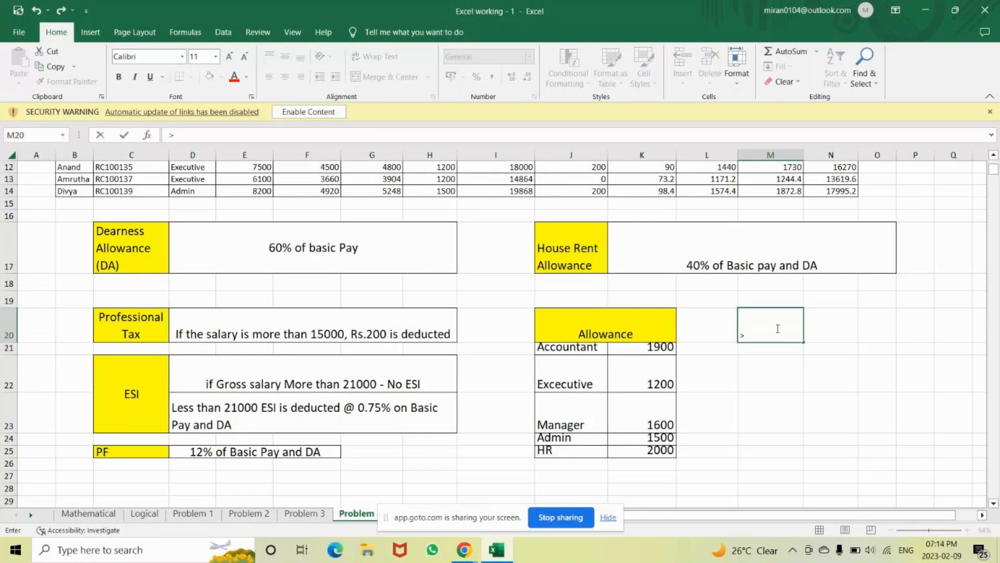
type("=21000")
key("Tab")
type("0")
key("Return")
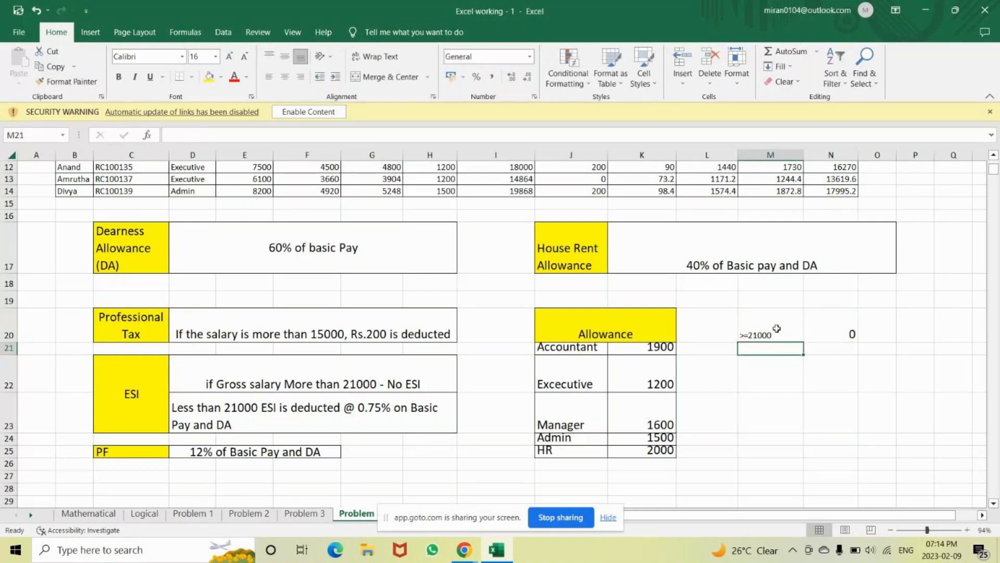
type("<21000")
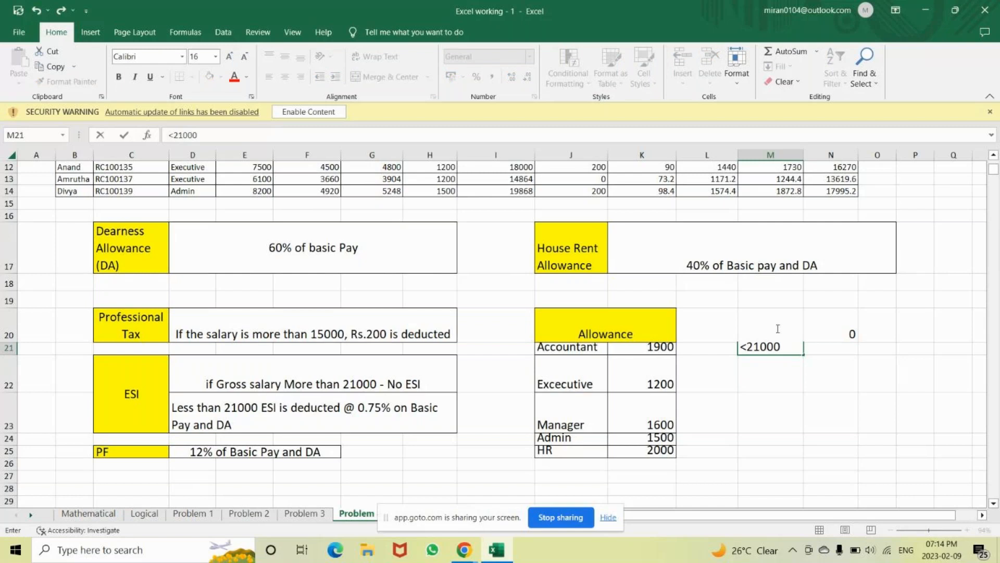
key("Tab")
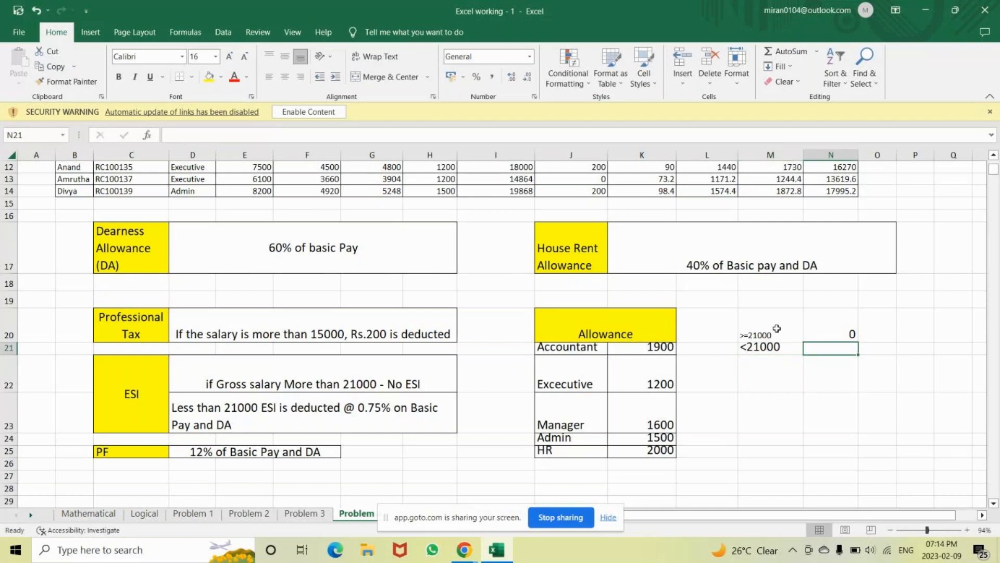
type("B")
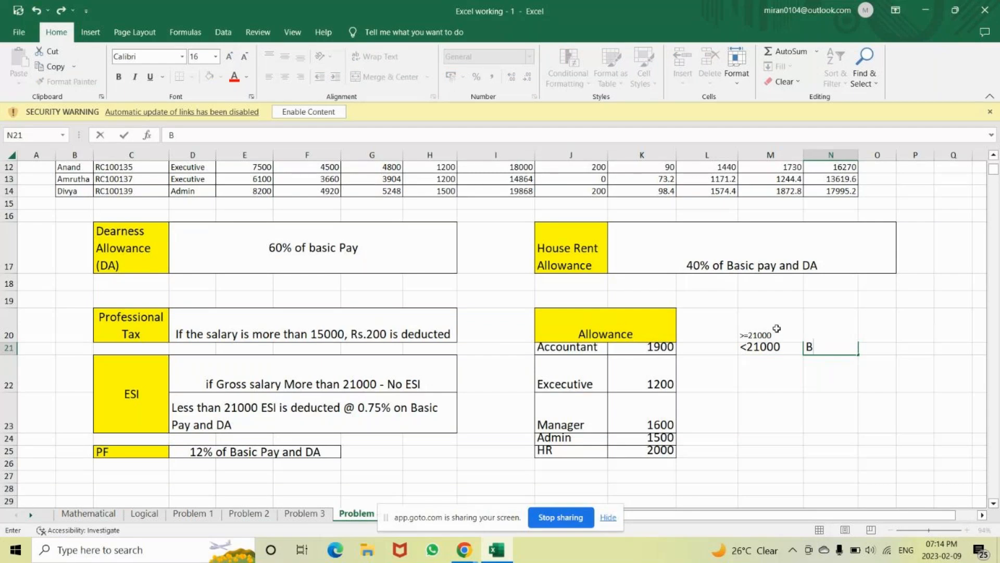
type("P+DA*0.")
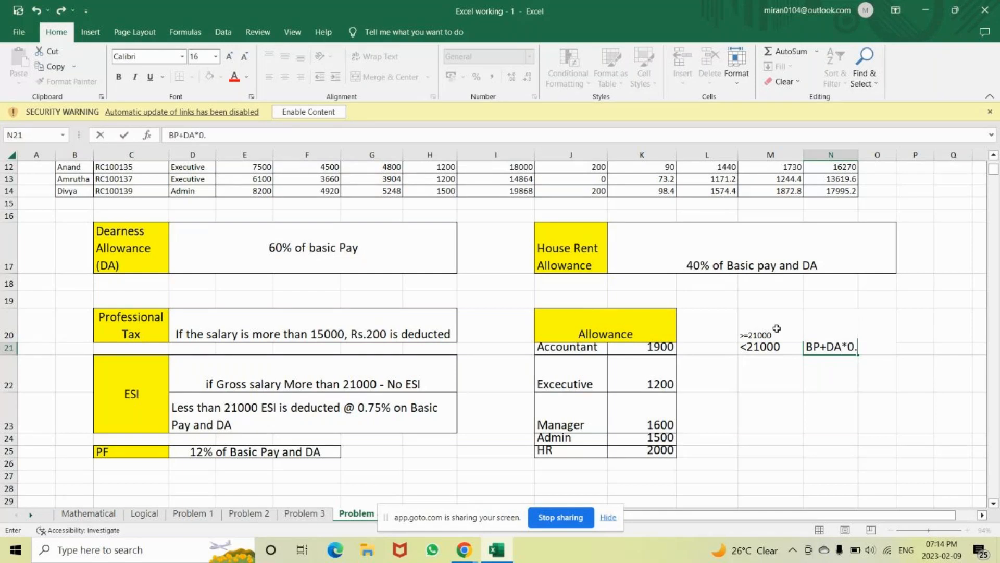
type("75%")
key("Return")
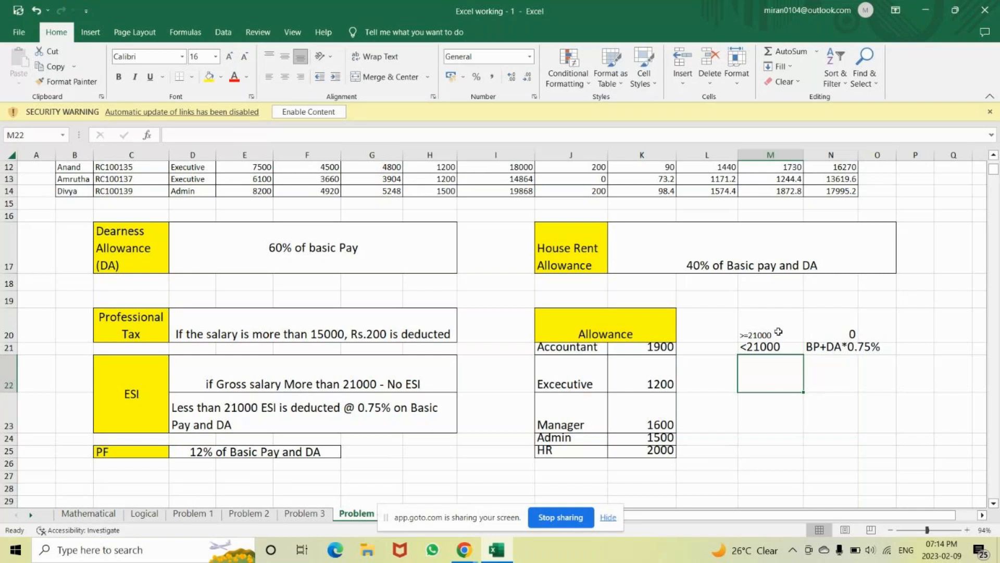
Select each ESI rule row in turn, M20:N20 and M21:N21
left_click(779, 332)
key("shift+Right")
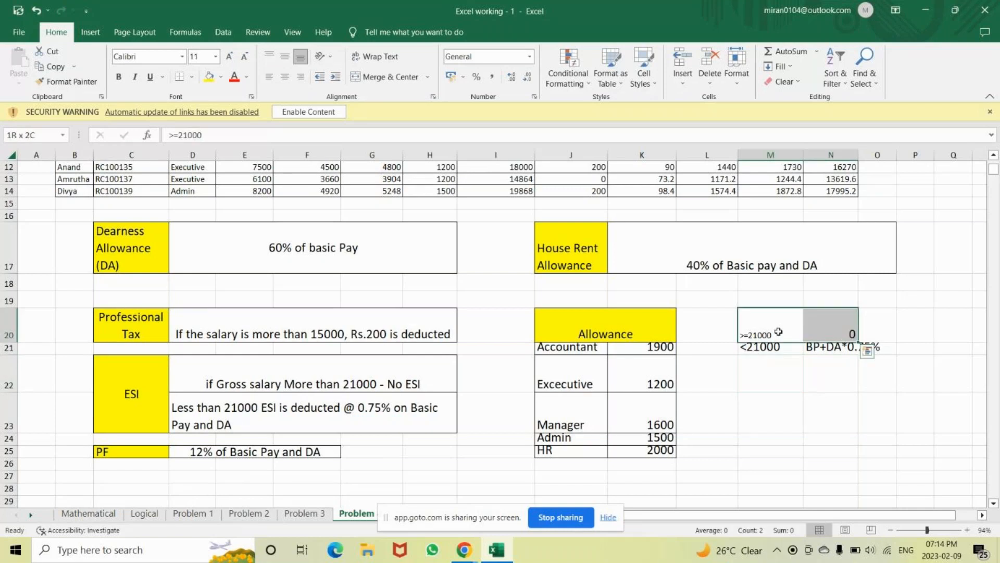
key("Down")
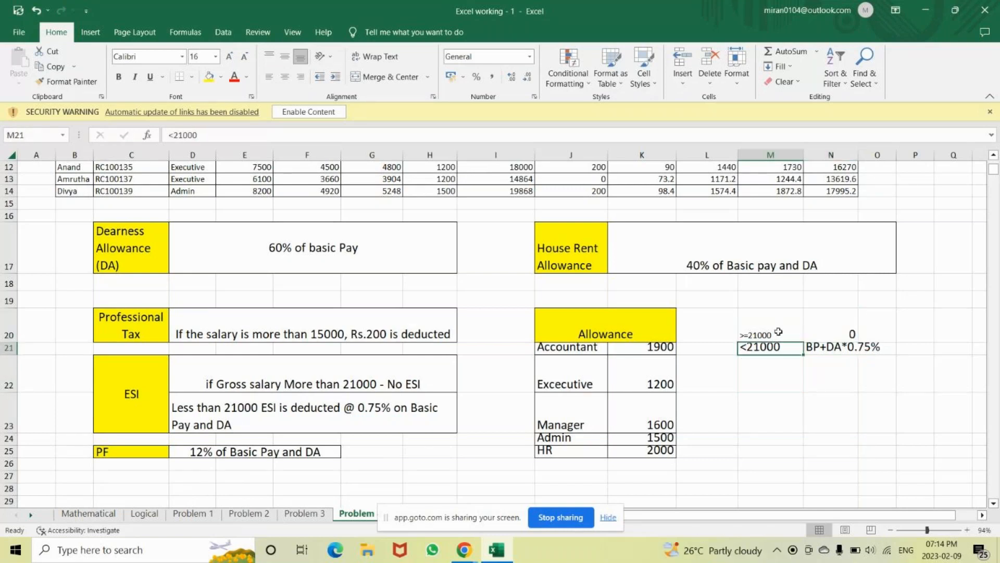
key("shift+Right")
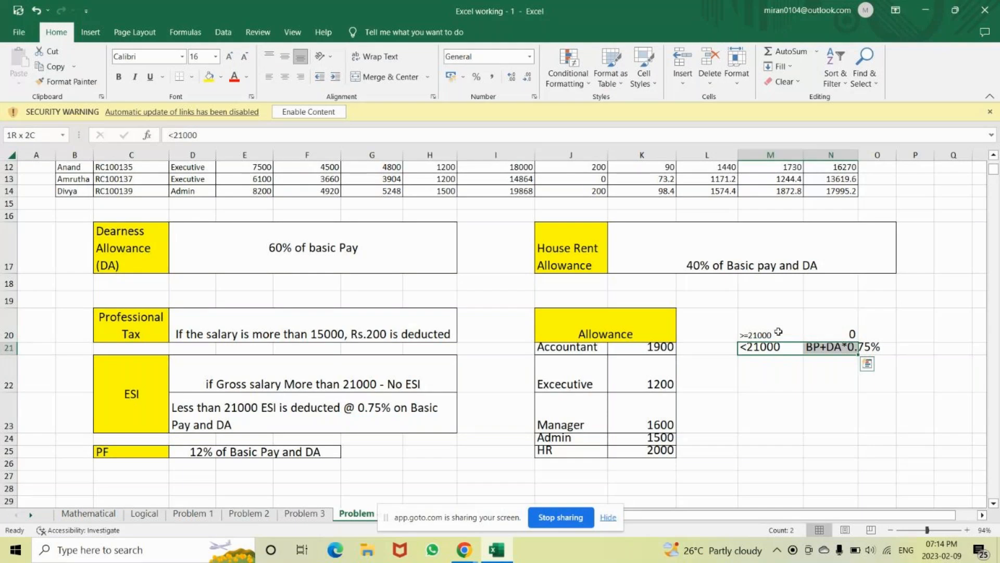
key("Up")
key("shift+Right")
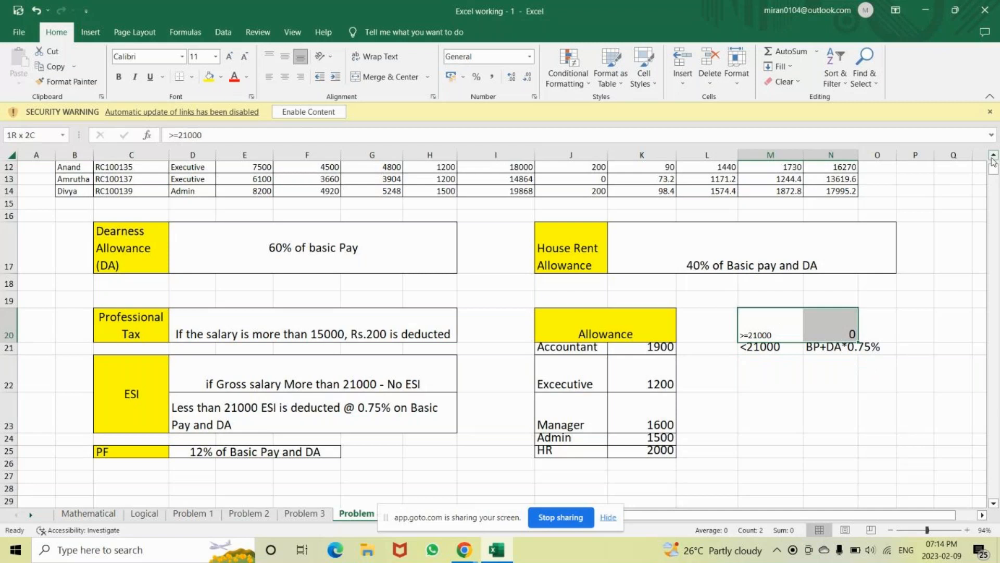
Clear the old ESI values from K6 down to K14
scroll(994, 162, "up", 4)
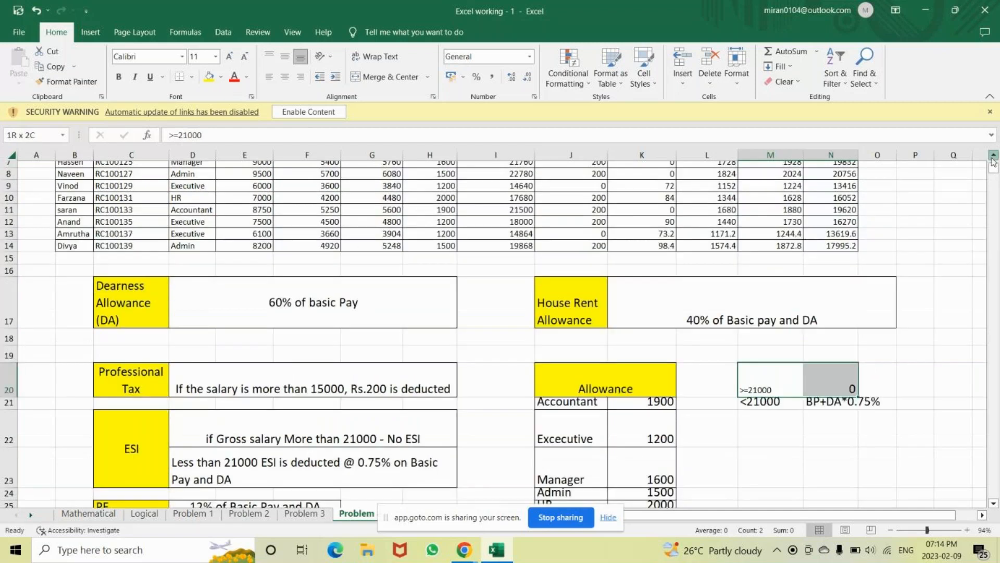
left_click_drag(653, 239, 657, 236)
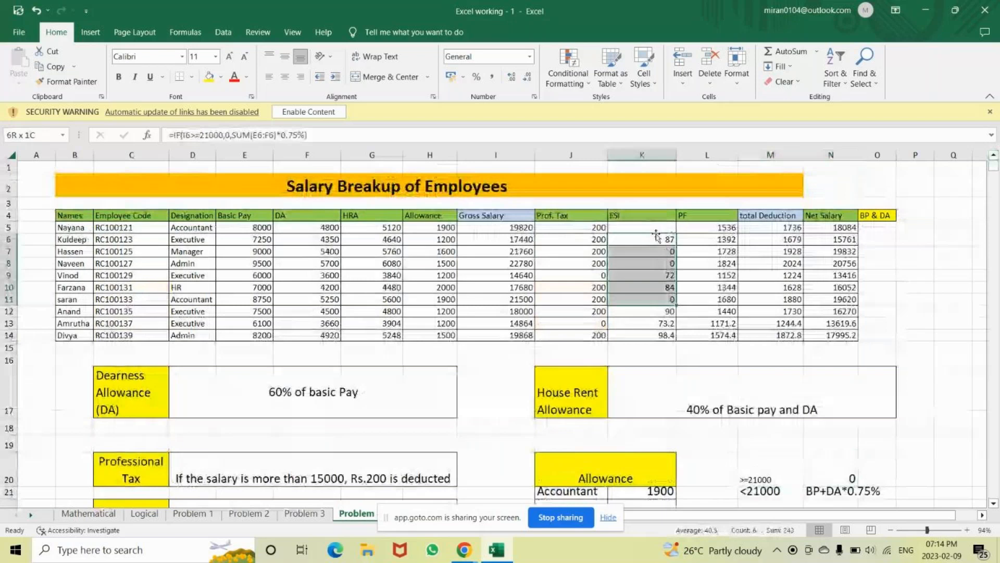
key("ctrl+shift+Down")
key("Delete")
Enter =IF(I5>=21000,0,SUM(E5:F5)*0.75%) in K5 and fill it down to K14
left_click(647, 227)
type("=")
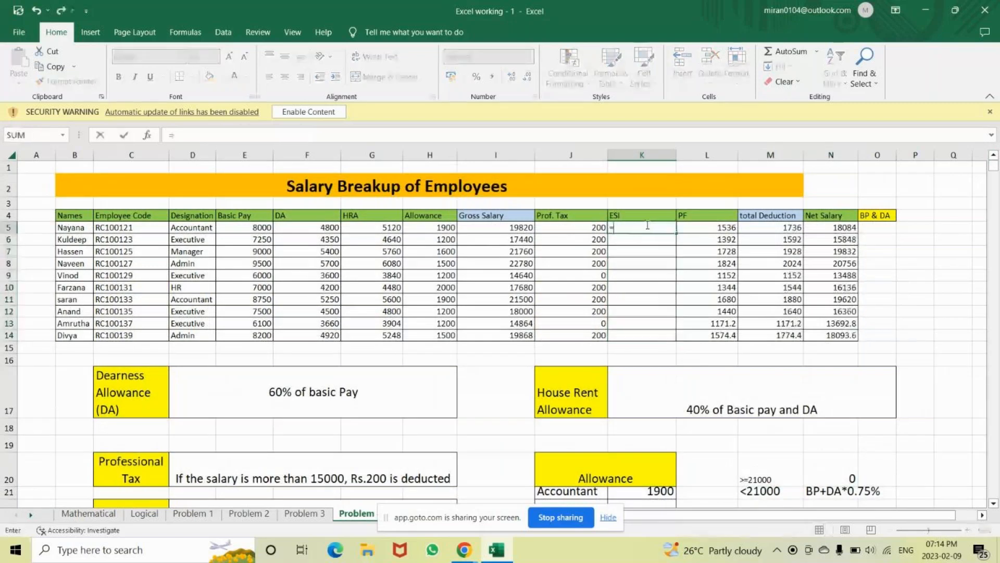
type("if(")
left_click(522, 227)
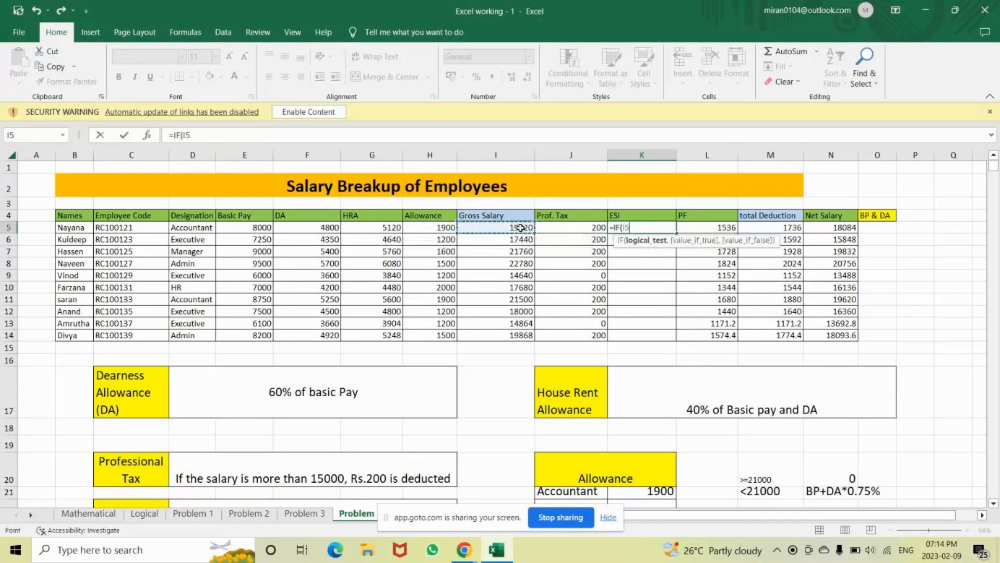
type(">=21000,")
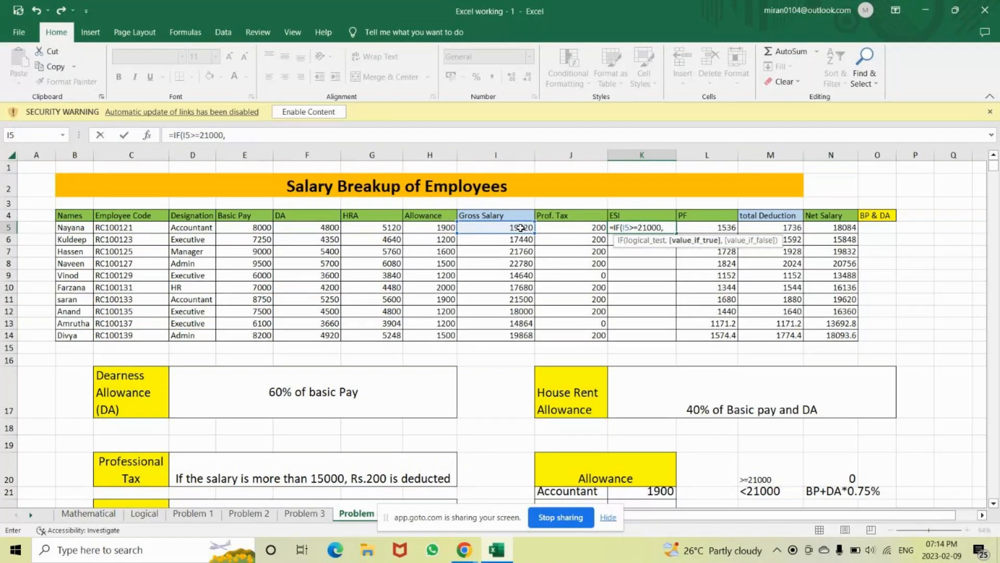
type("0,")
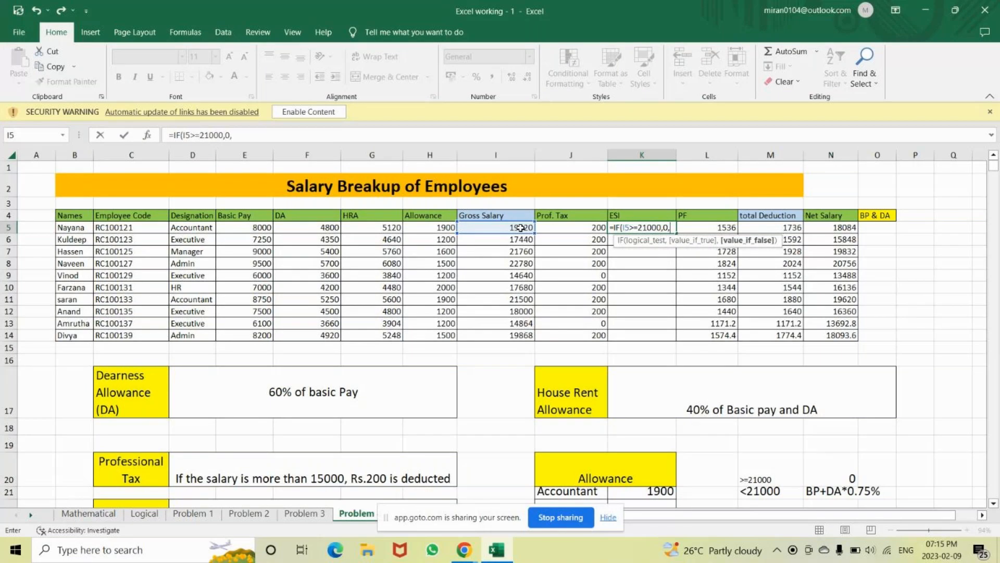
type("SUM(")
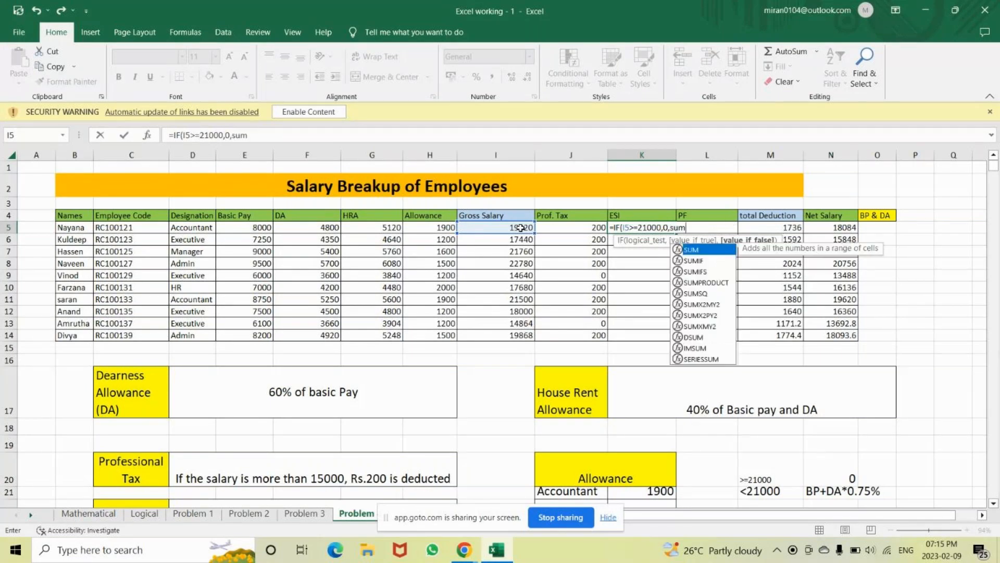
left_click(234, 229)
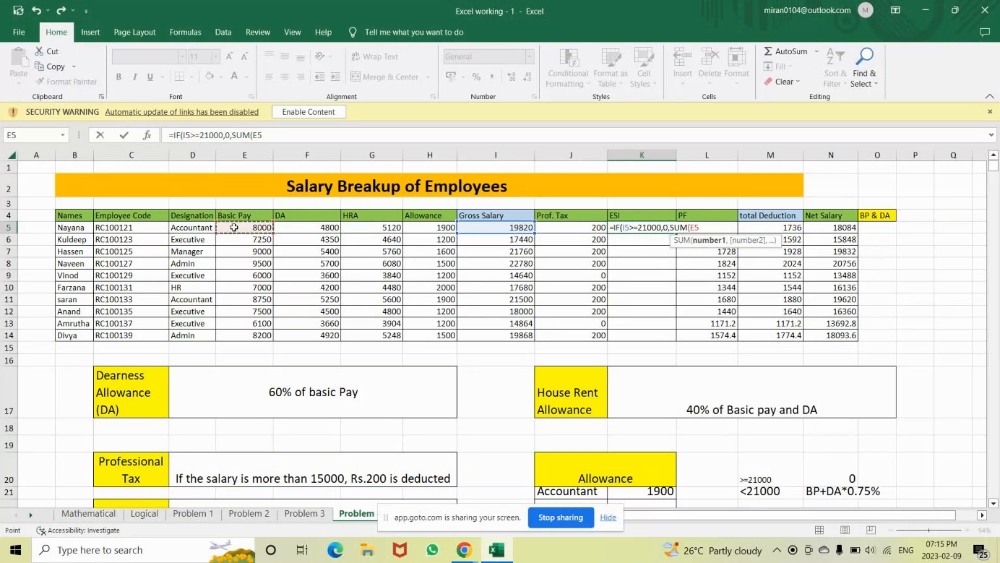
key("shift+Right")
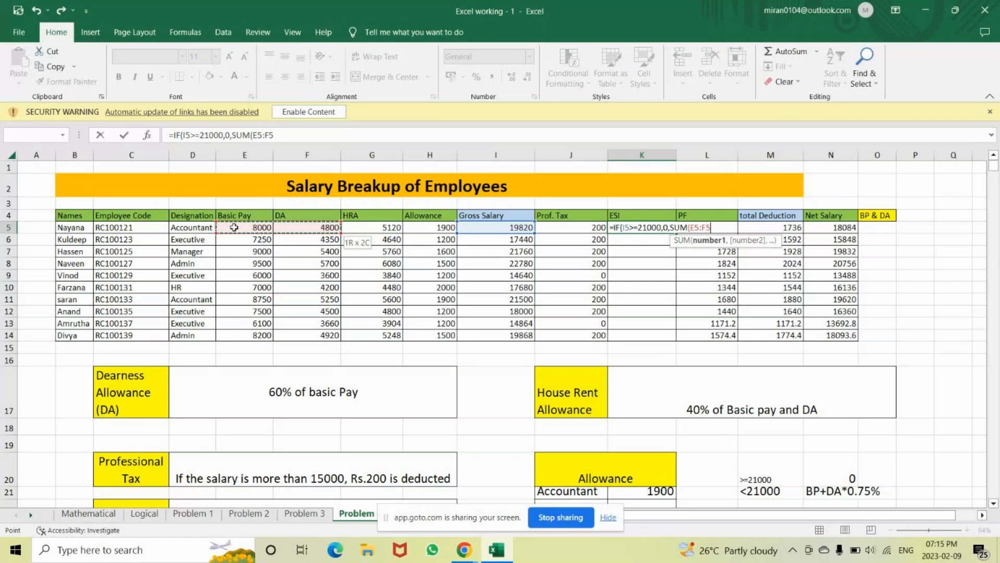
type(")")
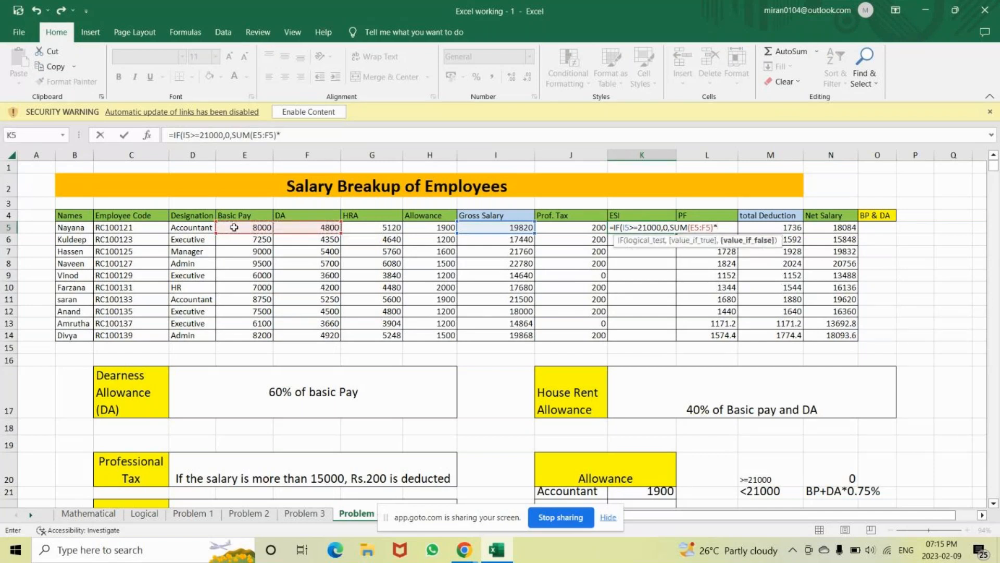
type("*0.")
type("75%)")
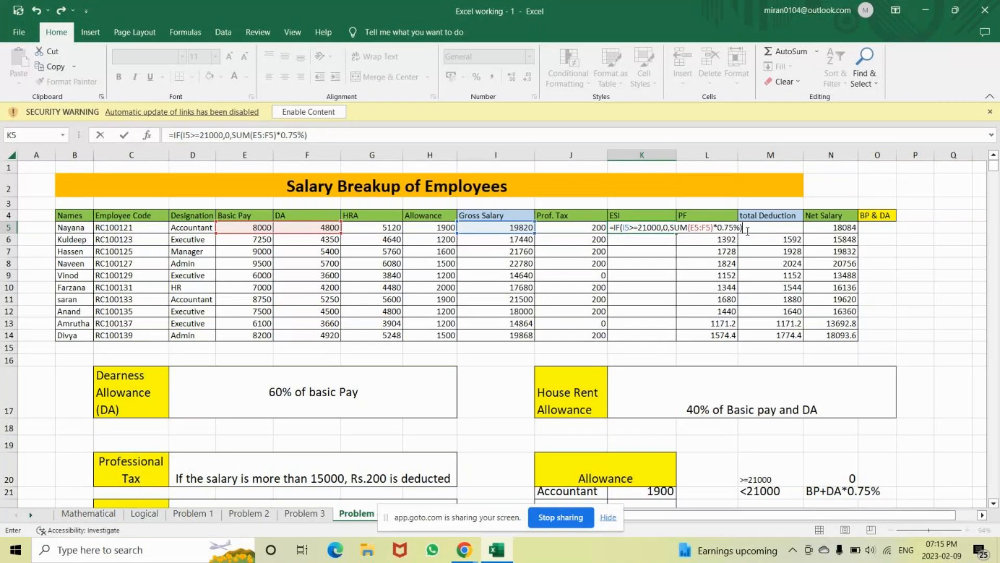
key("ctrl+Return")
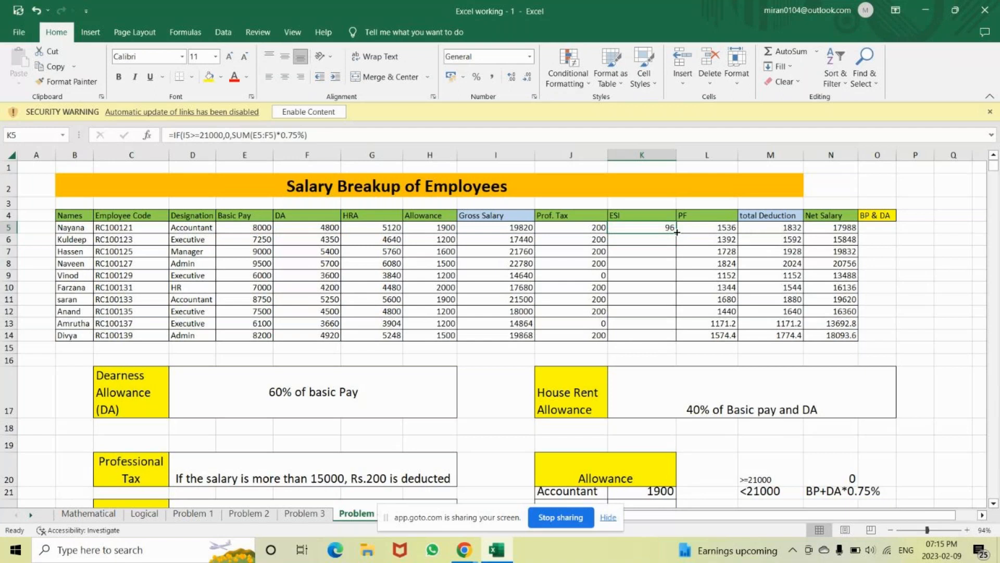
double_click(677, 235)
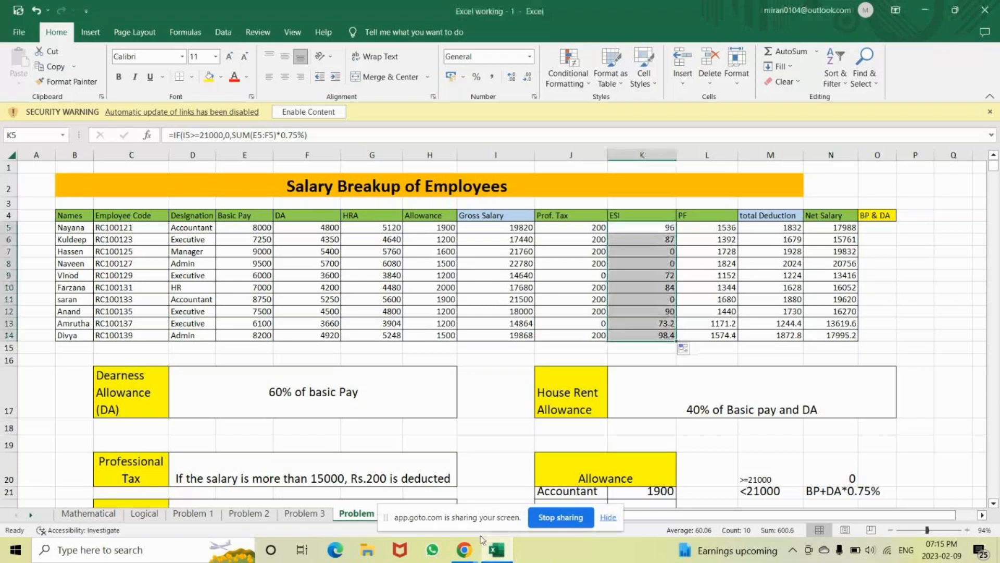
left_click(479, 551)
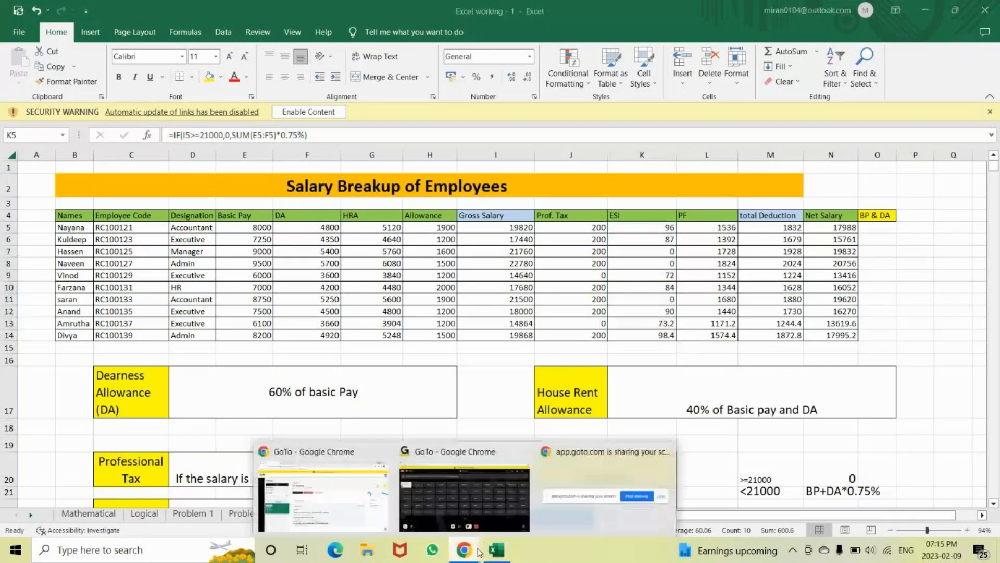
left_click(429, 527)
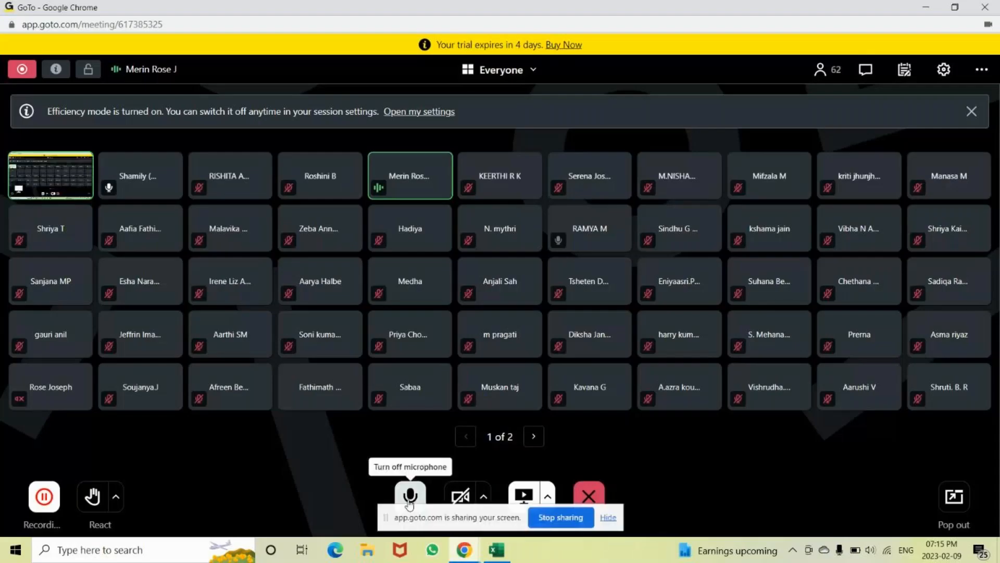
left_click(496, 552)
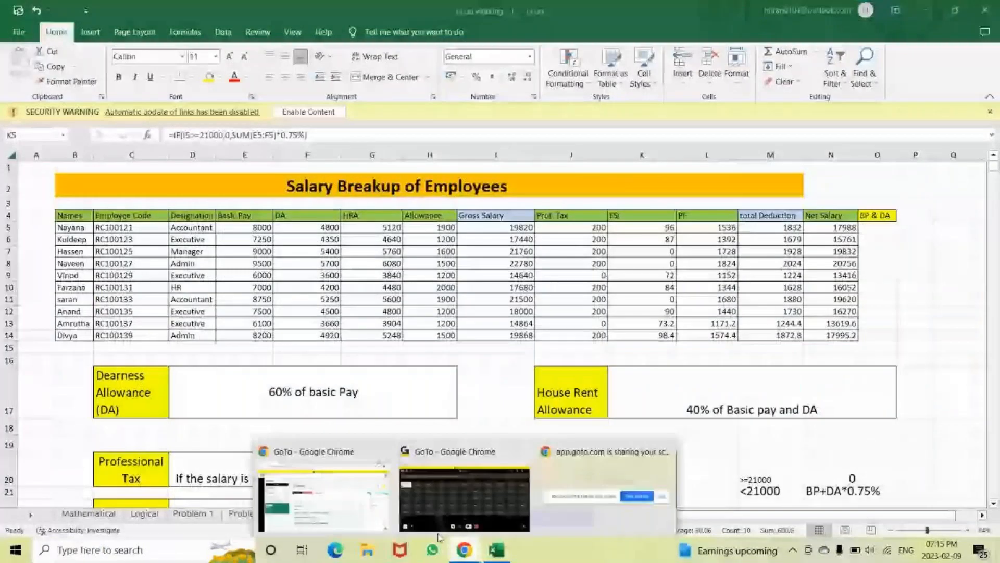
left_click(439, 536)
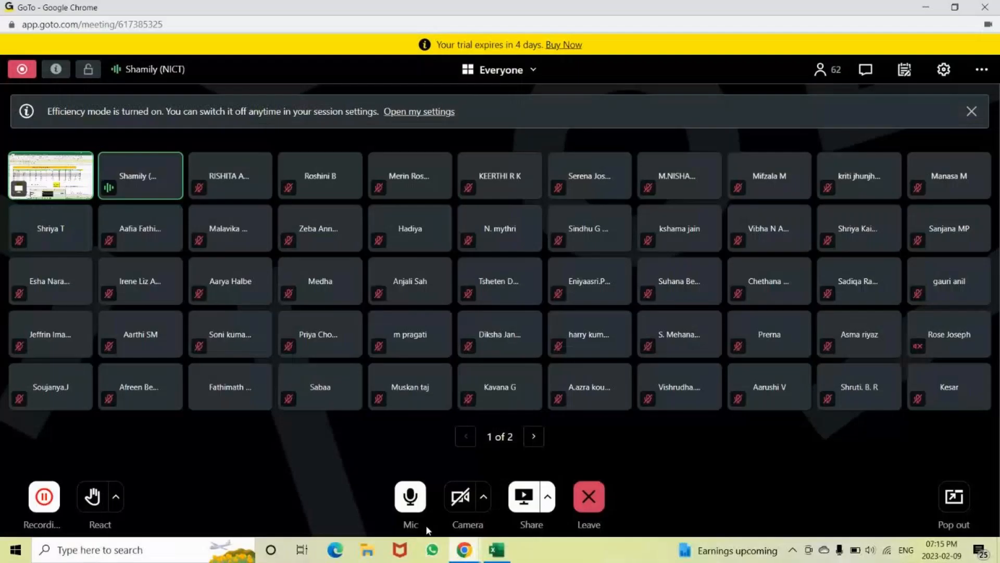
left_click(410, 495)
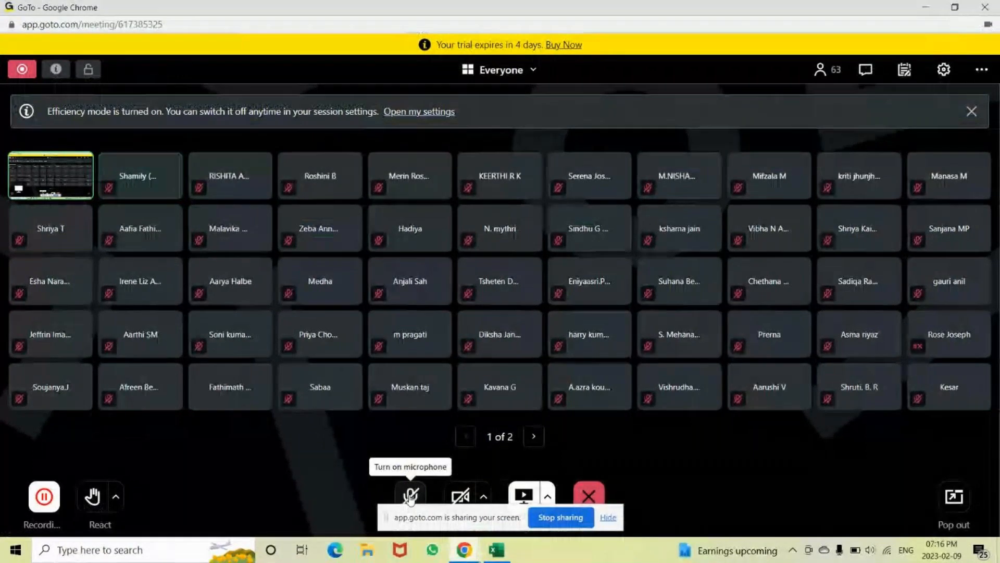
left_click(410, 496)
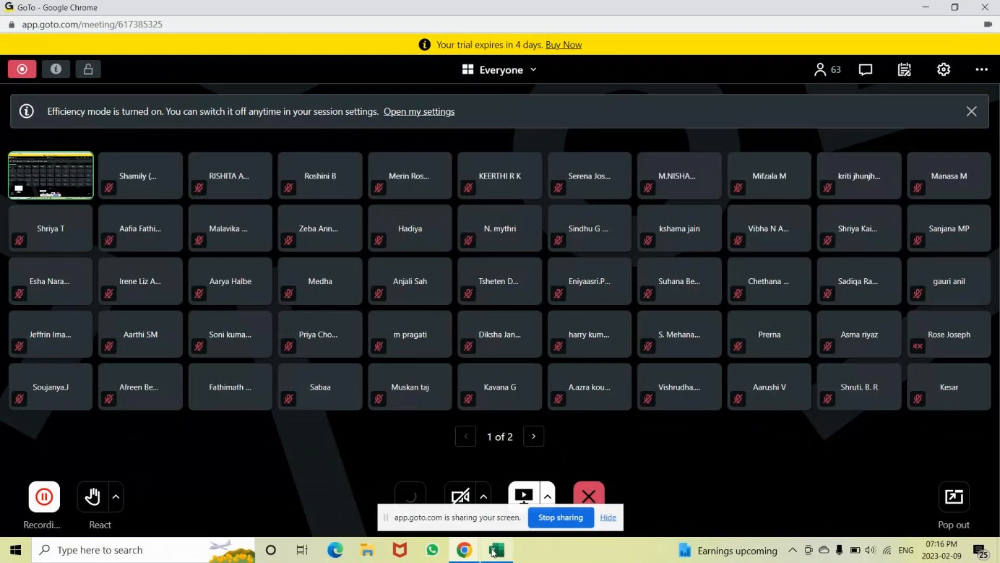
left_click(493, 551)
left_click(820, 229)
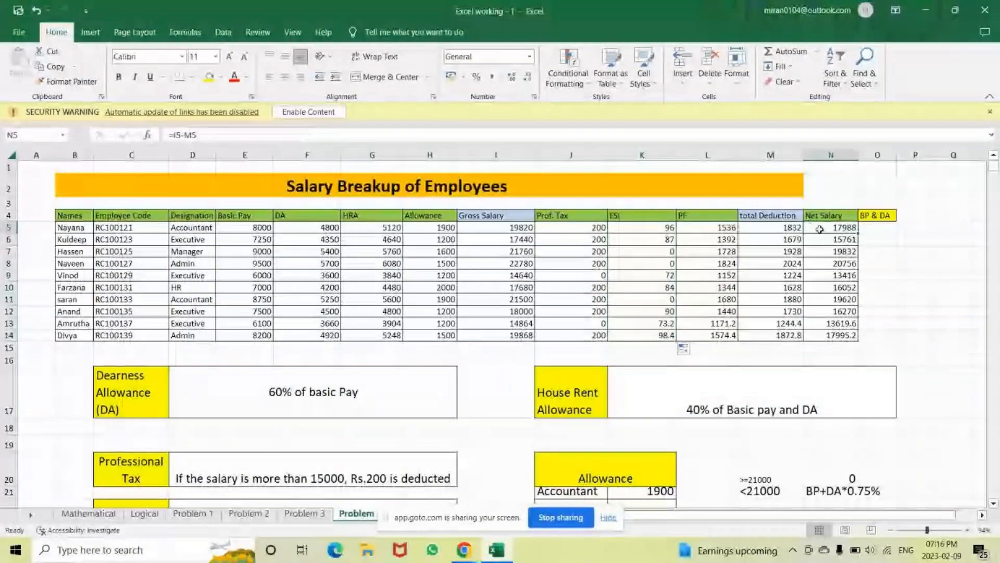
Check and confirm the Net Salary formula =I5-M5 in N5
left_click(472, 556)
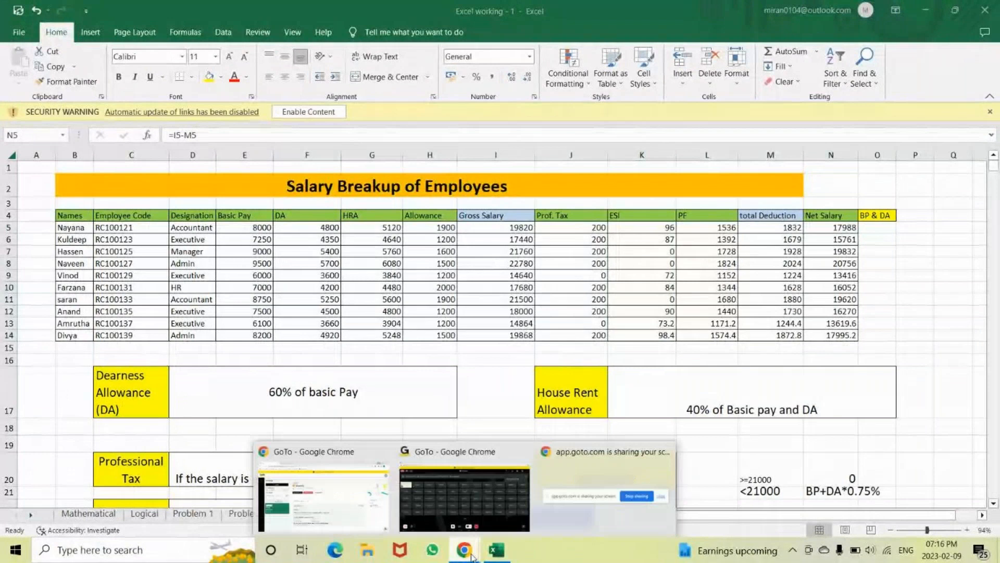
double_click(829, 229)
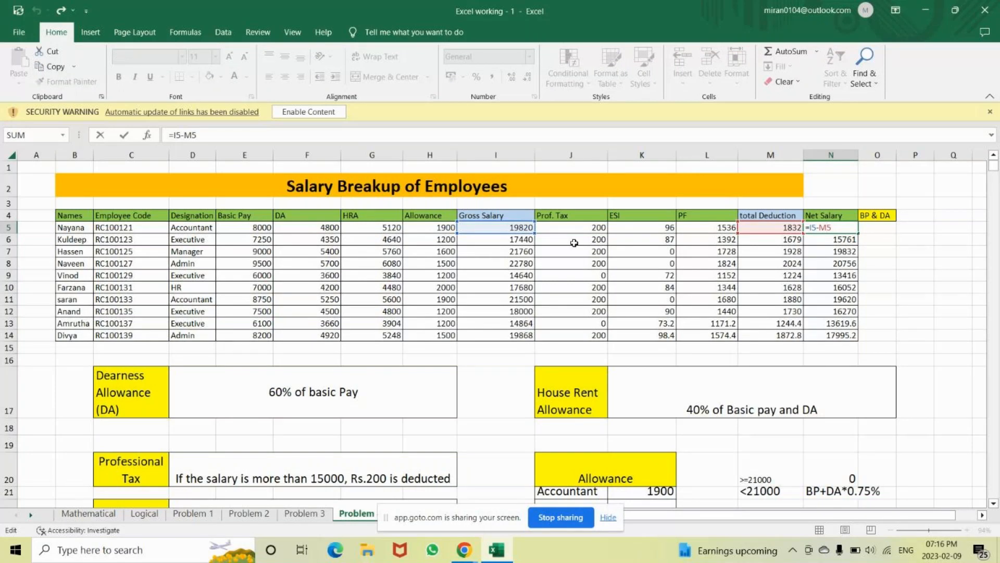
key("Return")
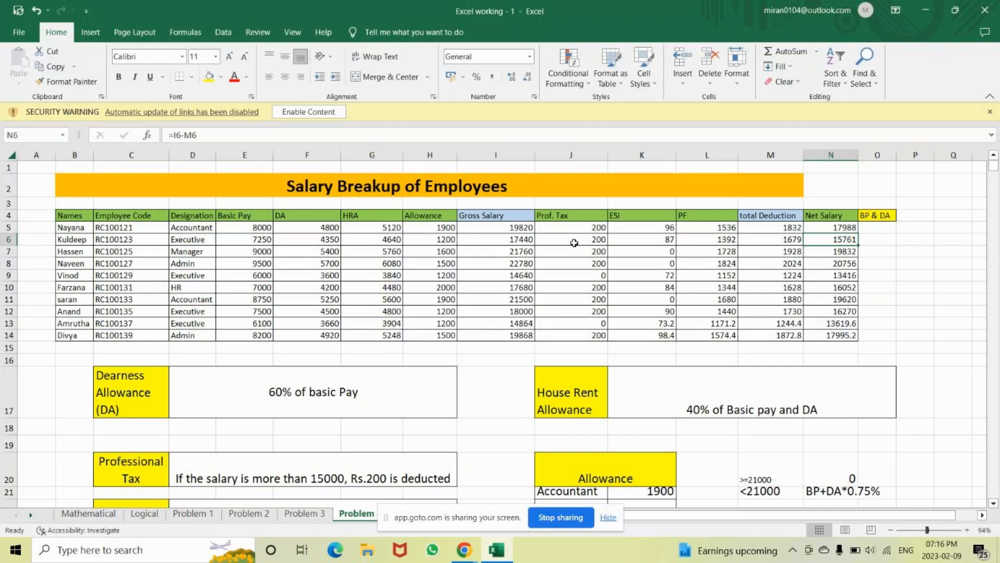
Scroll down and switch to the Problem 3 Stock Report sheet
left_click(993, 503)
left_click(994, 505)
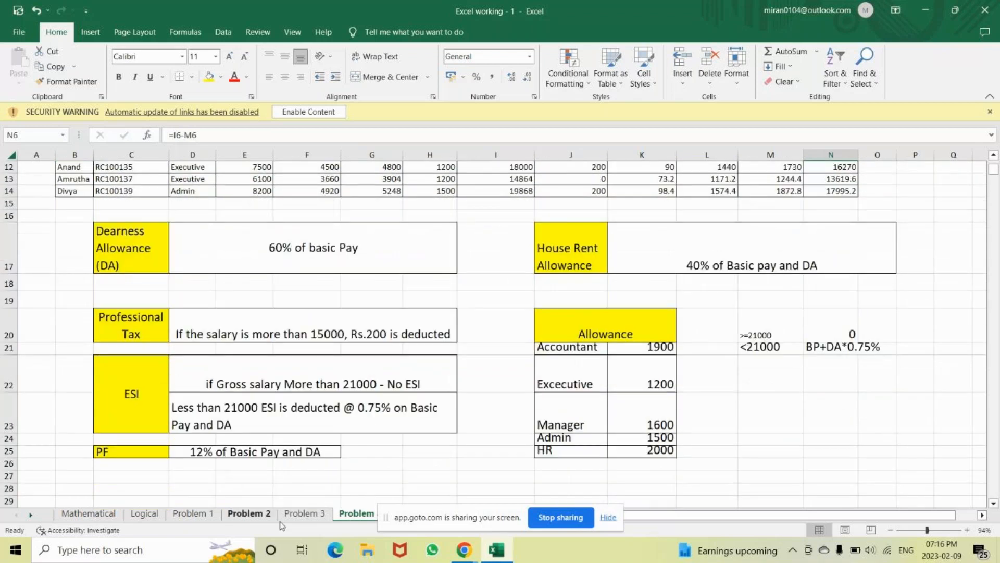
left_click(305, 514)
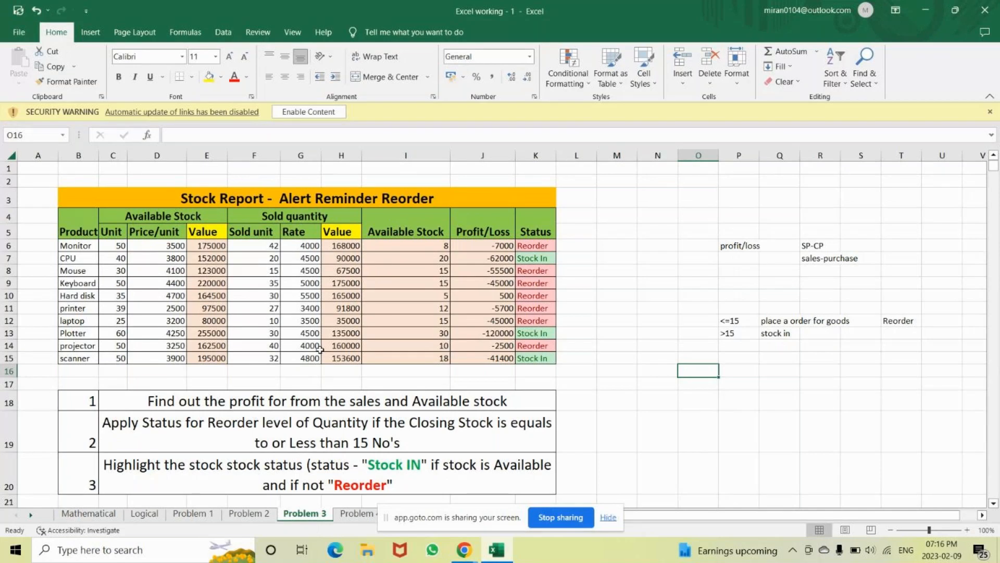
Replace E6's formula with =PRODUCT(C6:D6), giving the Monitor's stock value 175000
left_click(211, 246)
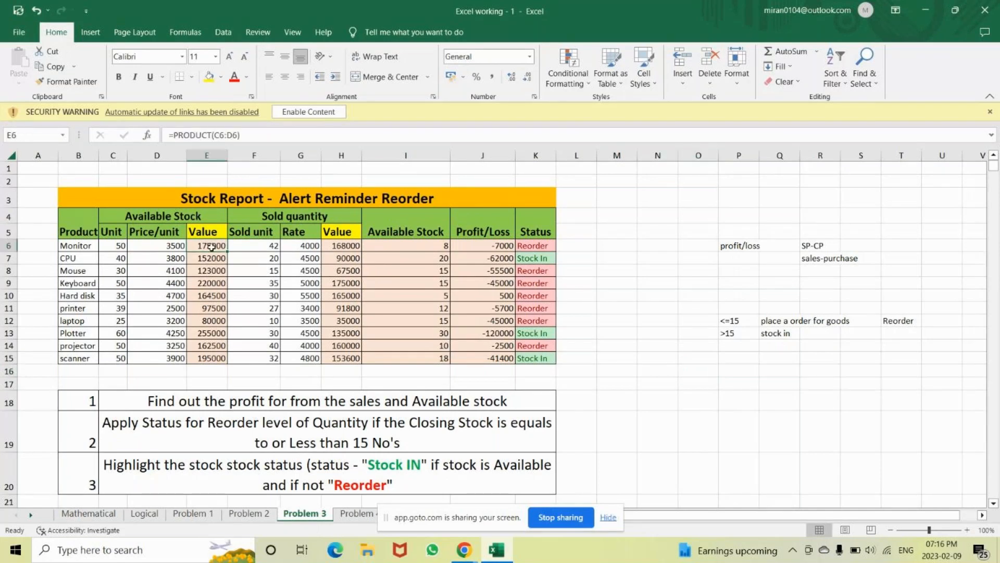
double_click(211, 246)
key("Left")
key("Left")
key("Left")
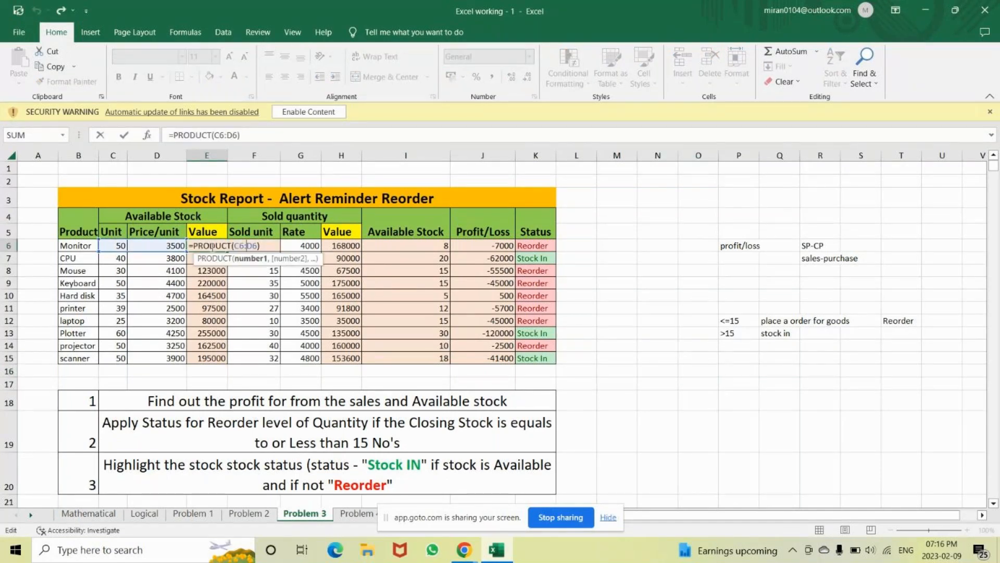
key("BackSpace")
key("BackSpace")
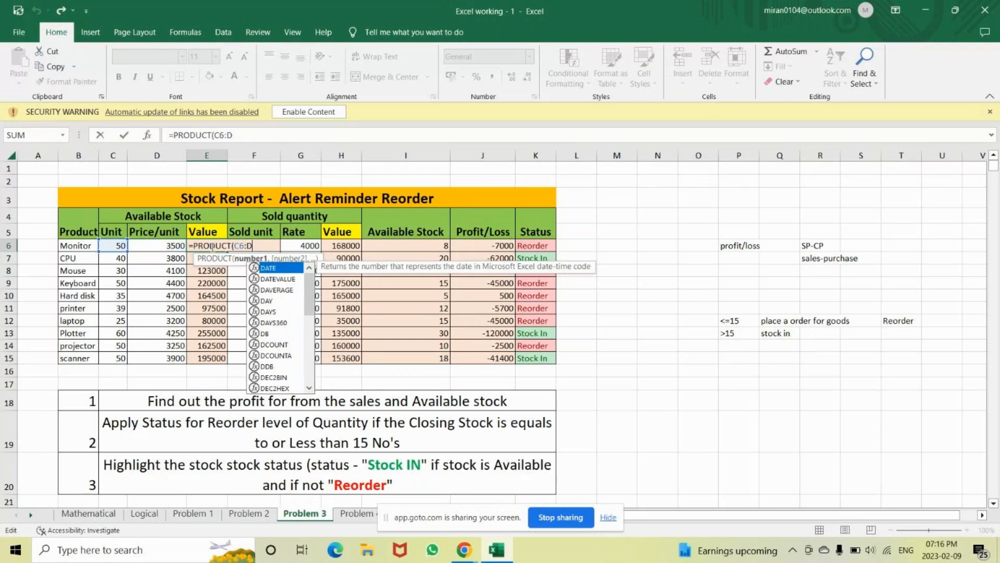
key("BackSpace")
key("BackSpace")
key("BackSpace")
key("BackSpace")
key("BackSpace")
key("BackSpace")
key("BackSpace")
key("BackSpace")
key("BackSpace")
key("BackSpace")
key("BackSpace")
key("BackSpace")
key("BackSpace")
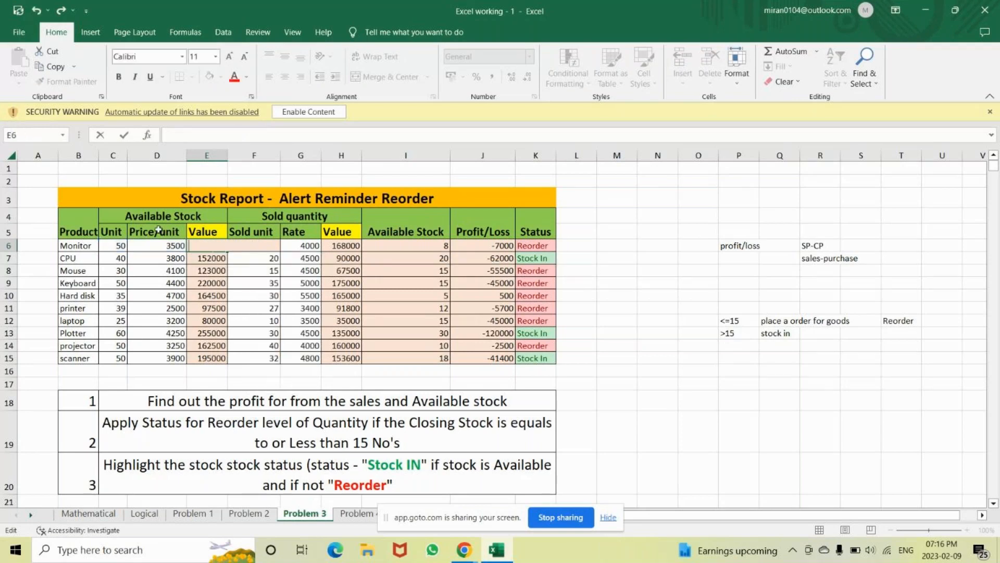
type("=")
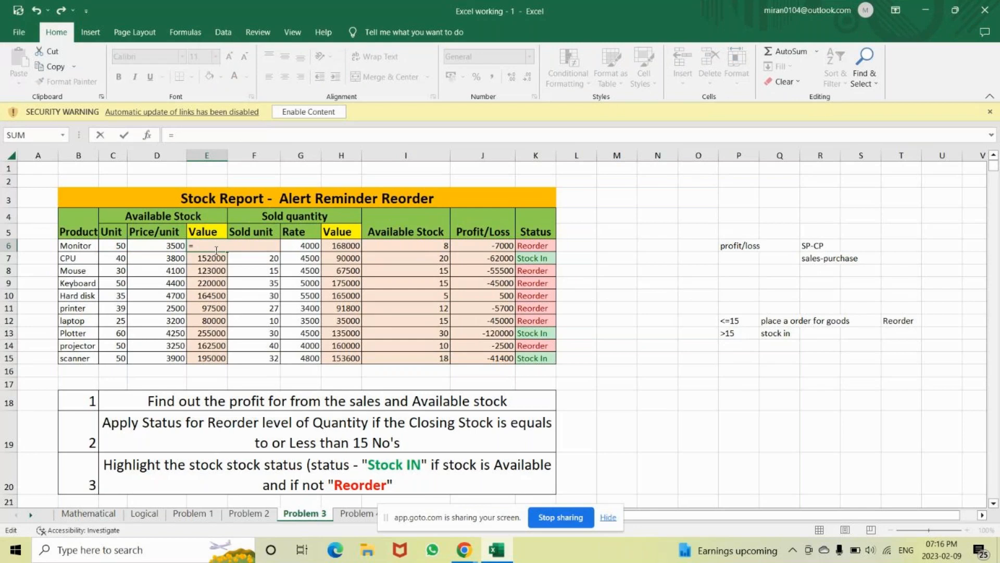
type("prod")
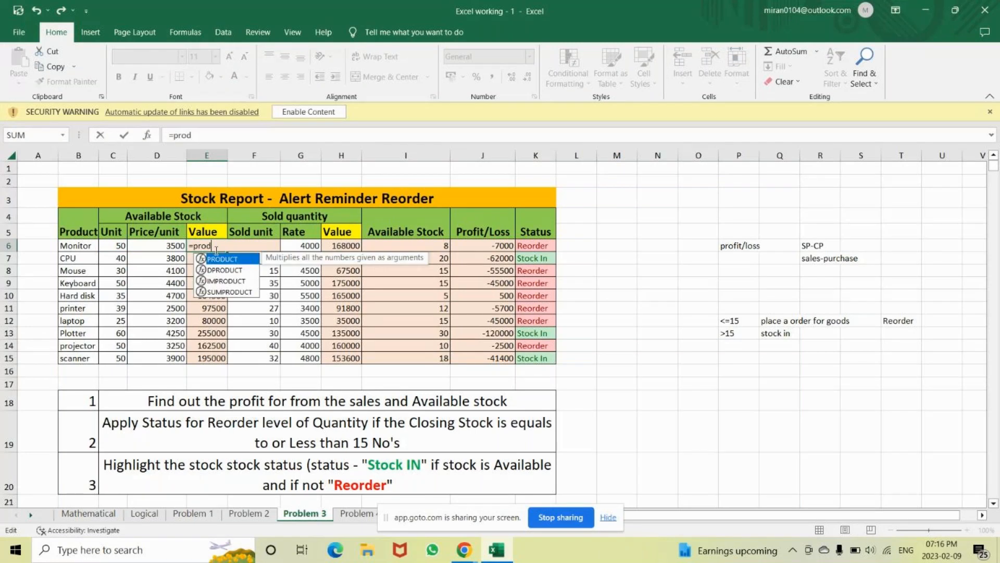
key("Tab")
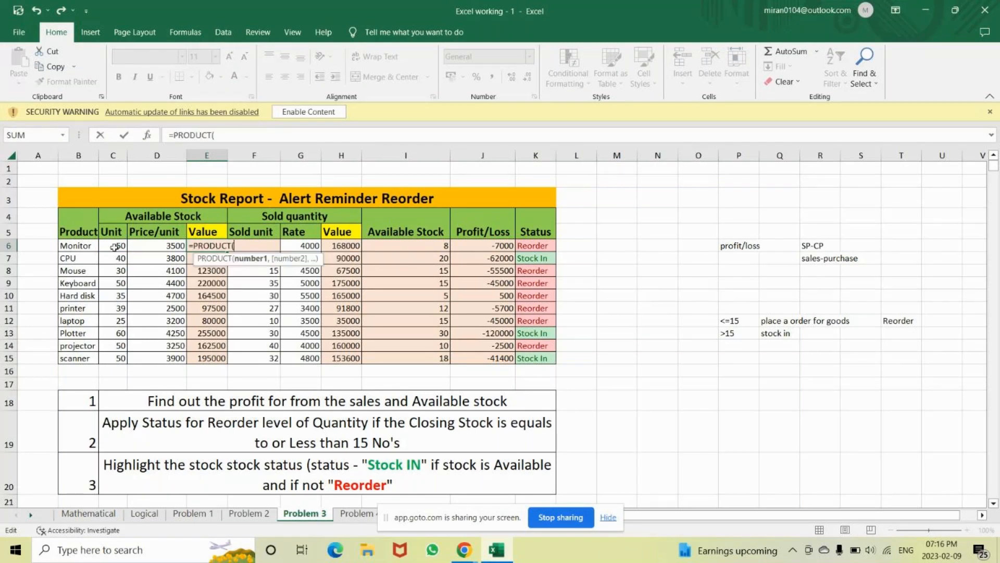
left_click_drag(115, 247, 179, 252)
type(")")
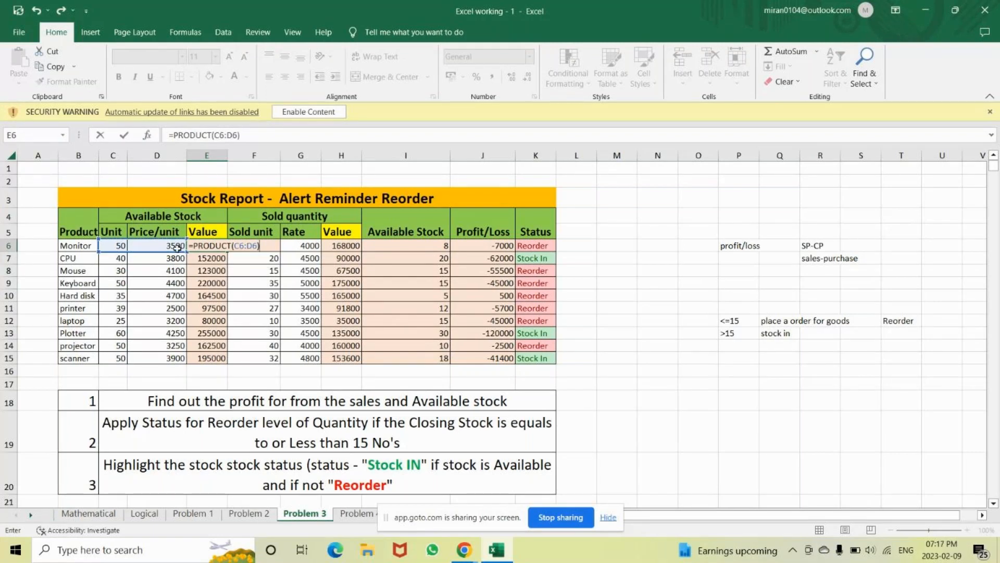
key("Return")
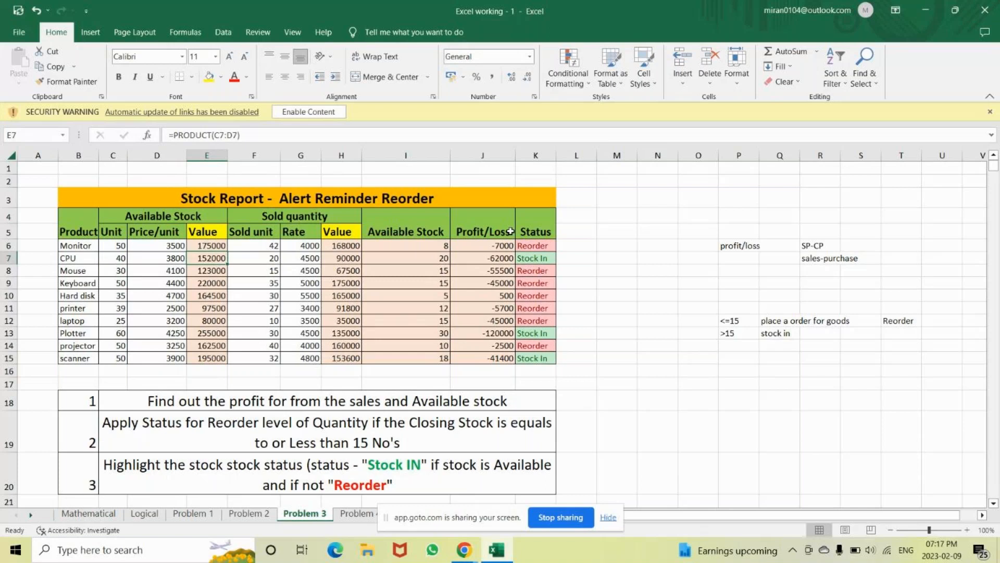
Compare K6's status formula with the Reorder (<=15) and Stock In (>15) rules
left_click(532, 247)
double_click(532, 247)
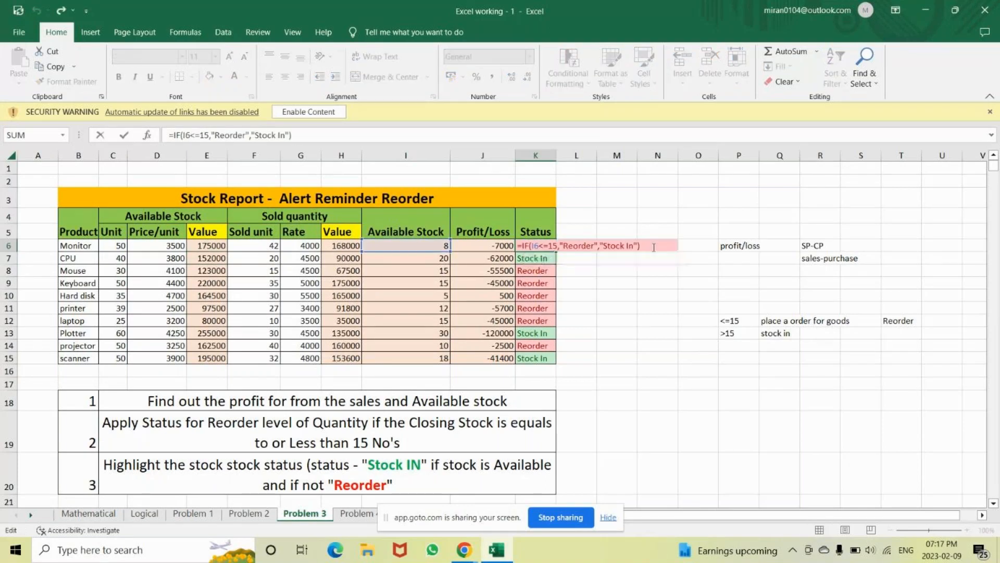
left_click(737, 322)
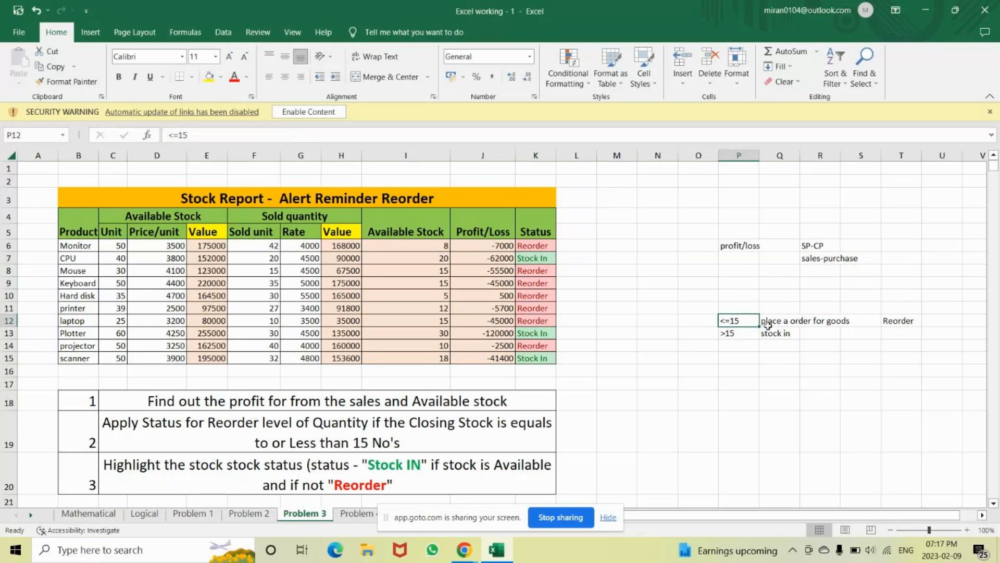
left_click(900, 323)
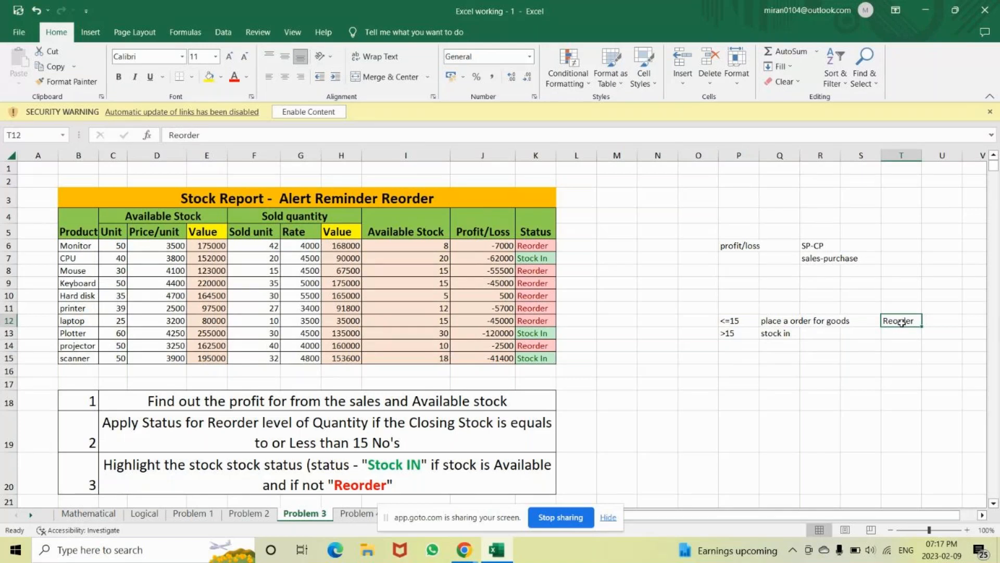
double_click(901, 322)
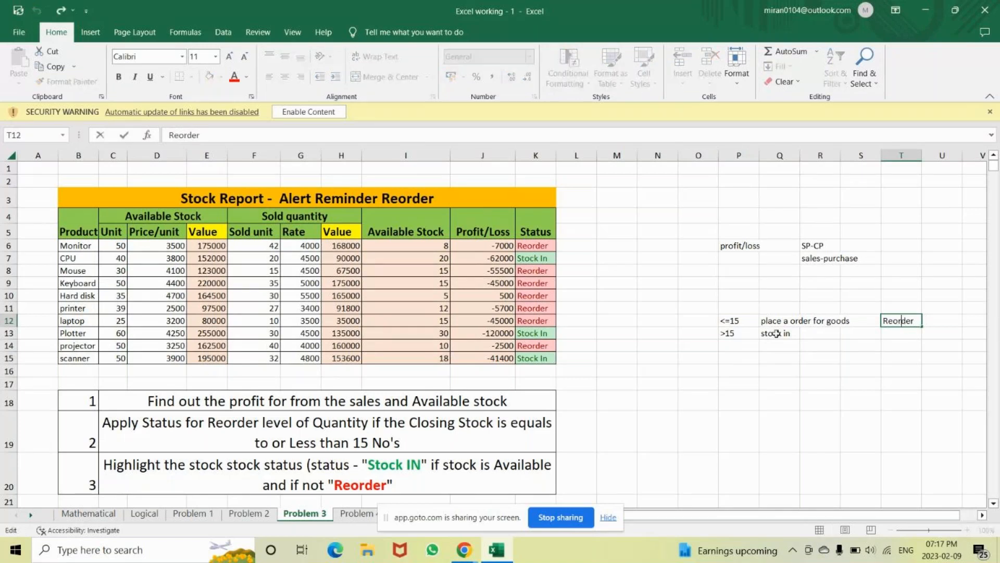
left_click(741, 333)
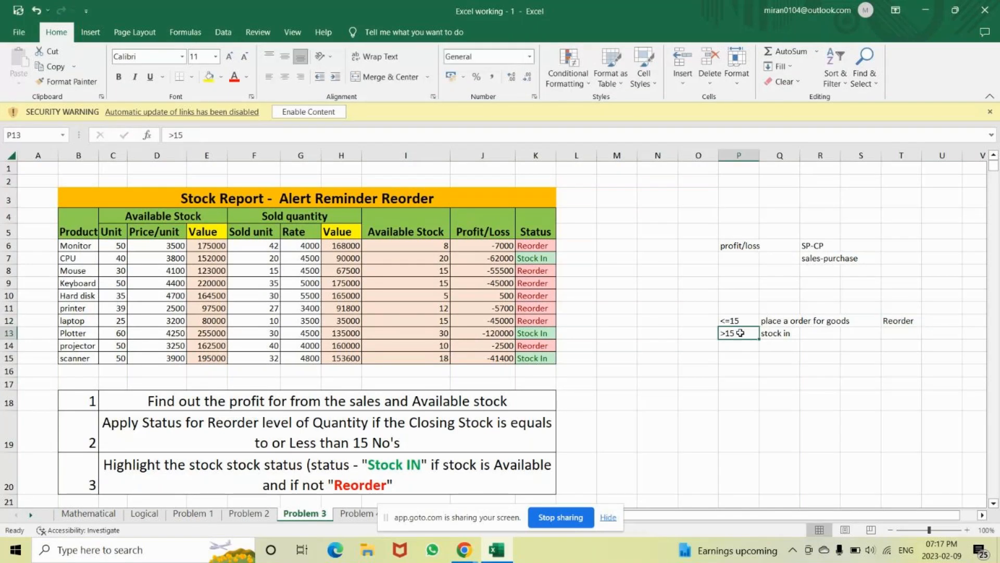
left_click(785, 338)
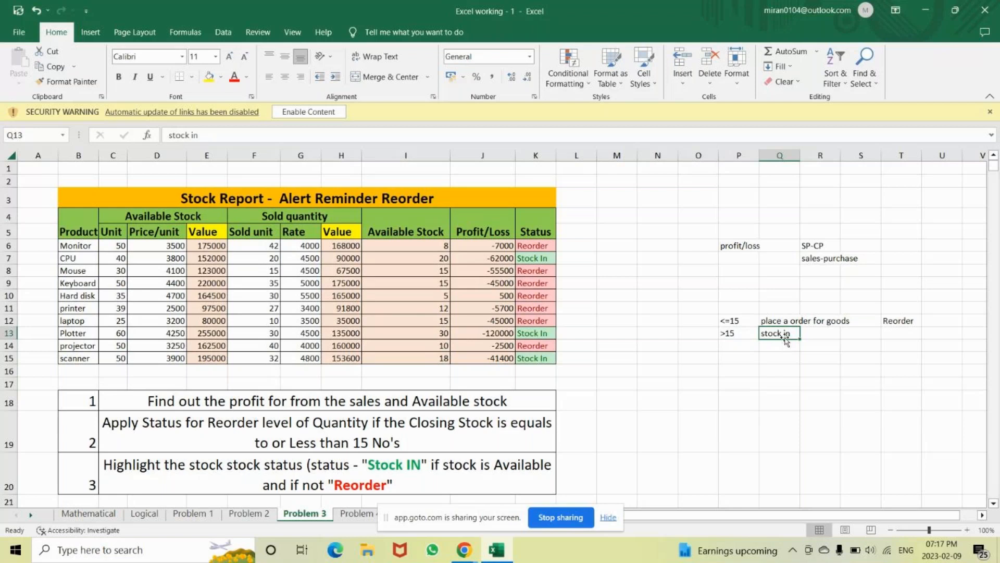
Commit =IF(I6<=15,"Reorder","Stock In") in K6, showing Reorder for the Monitor
double_click(518, 245)
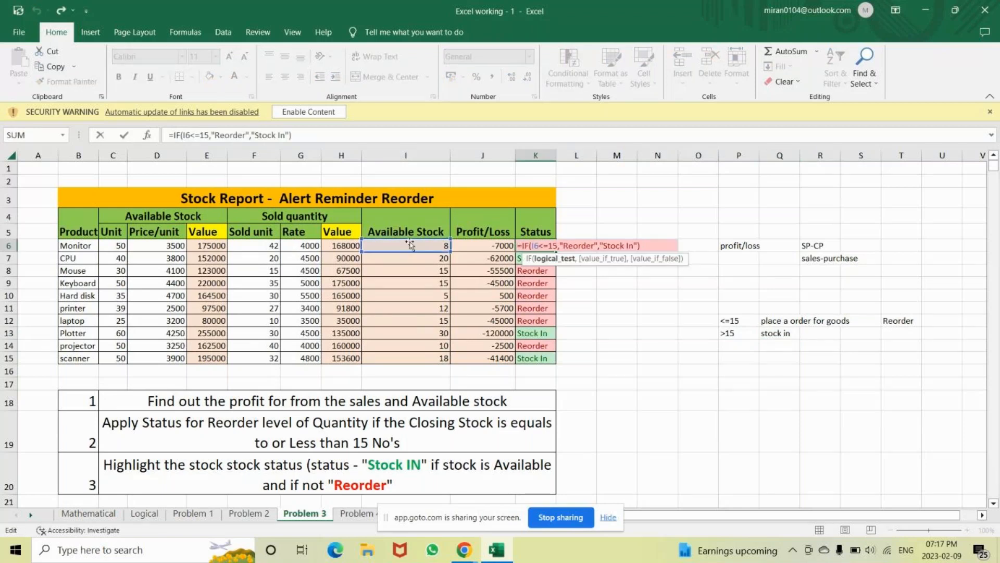
left_click(556, 248)
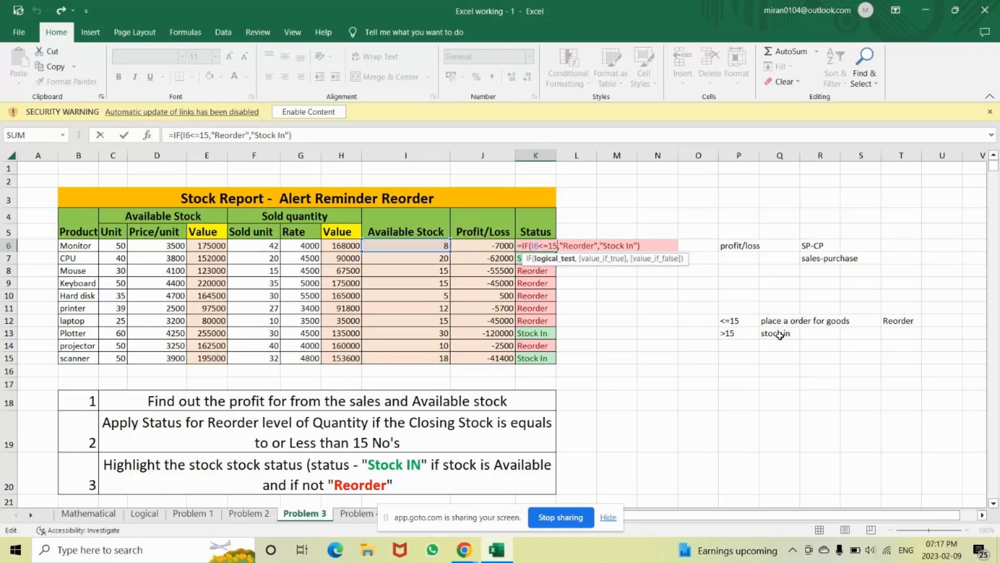
left_click(641, 246)
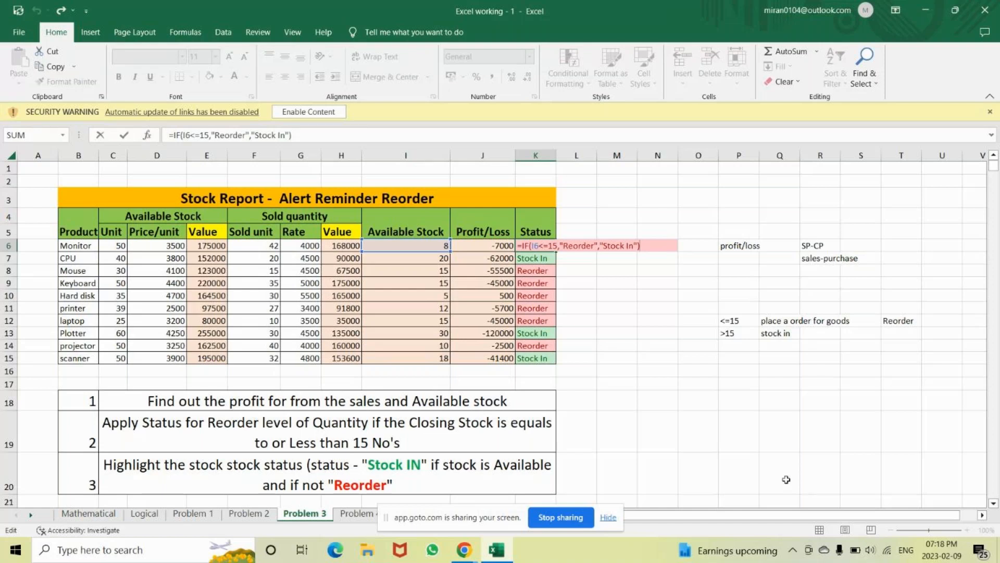
key("Return")
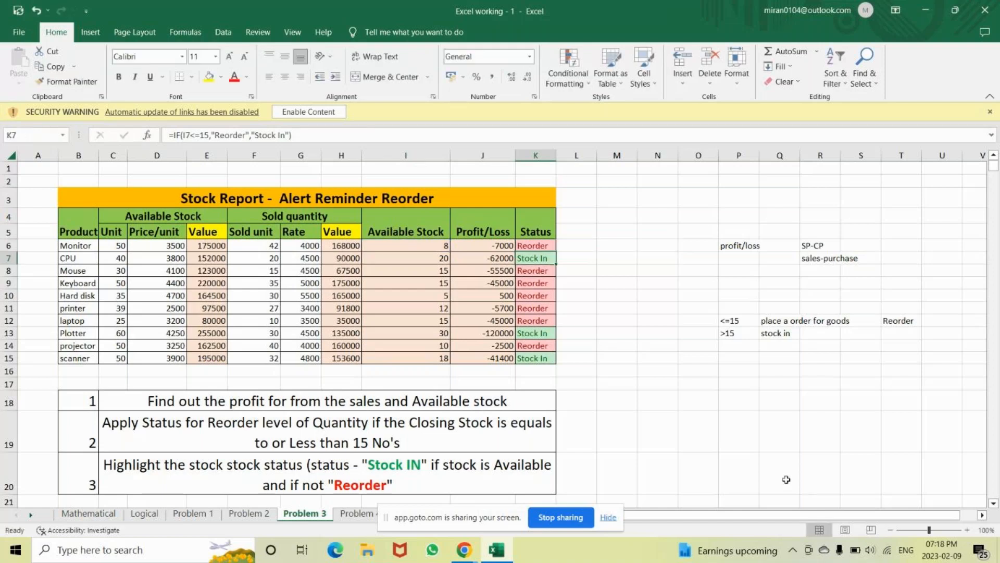
Move the screen-sharing notice aside and close the stock report workbook
left_click(658, 432)
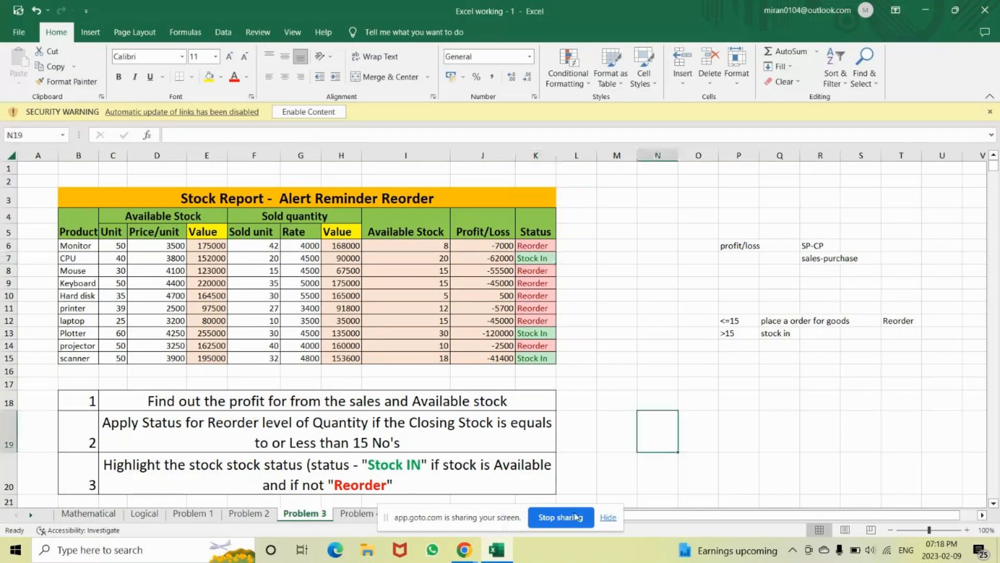
left_click_drag(453, 530, 578, 562)
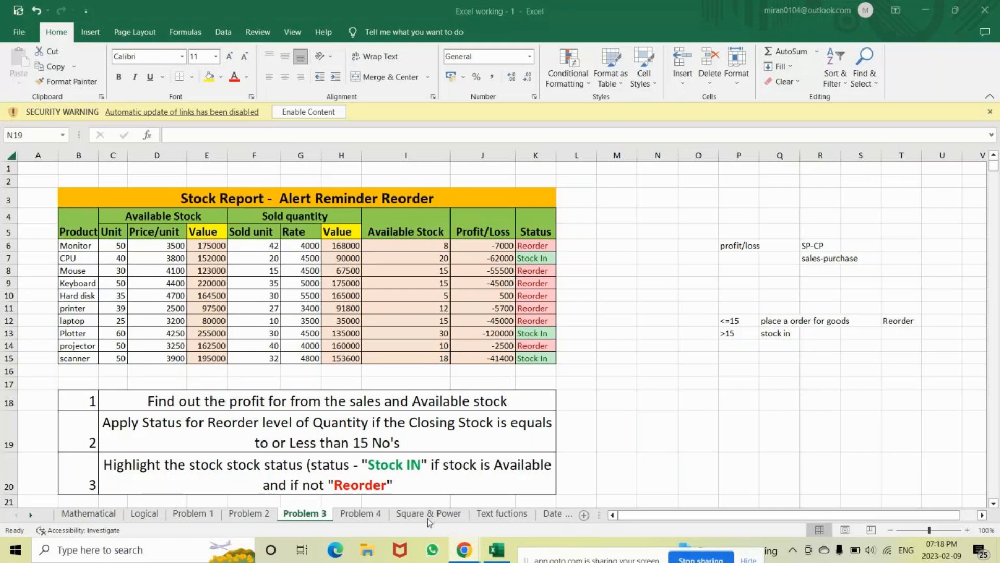
left_click(493, 557)
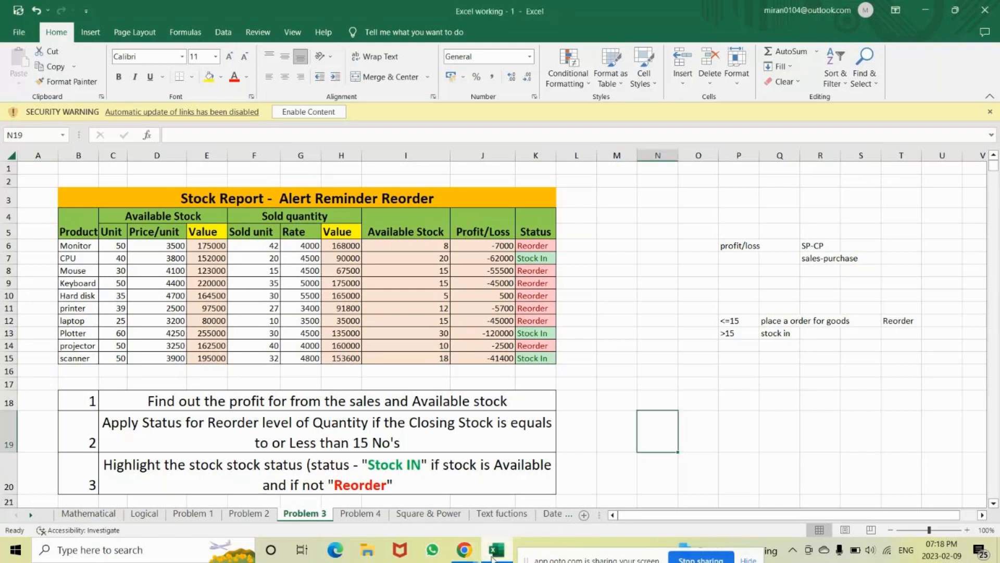
left_click(996, 8)
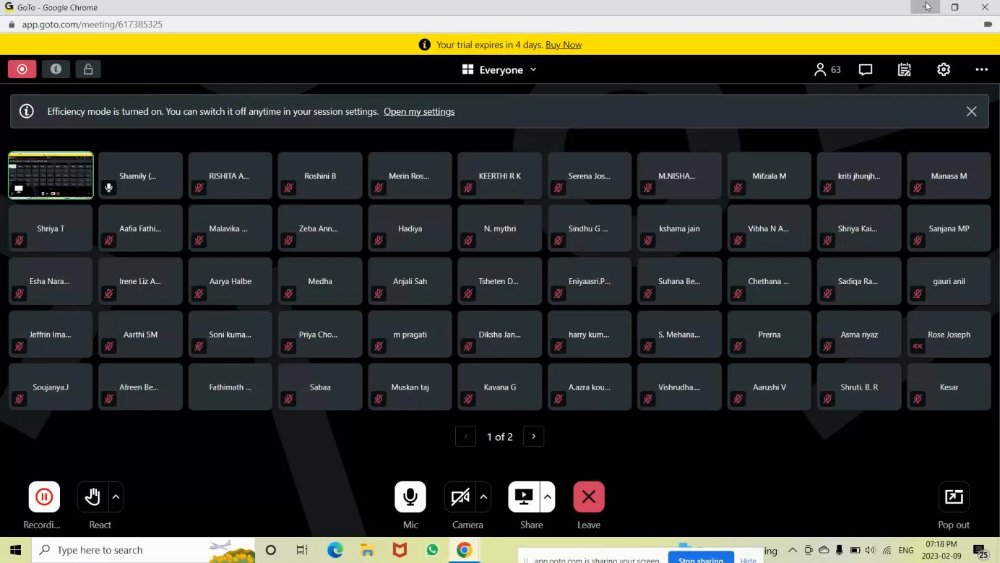
Open the MCC college workbook with its password and zoom to 160%
left_click(927, 6)
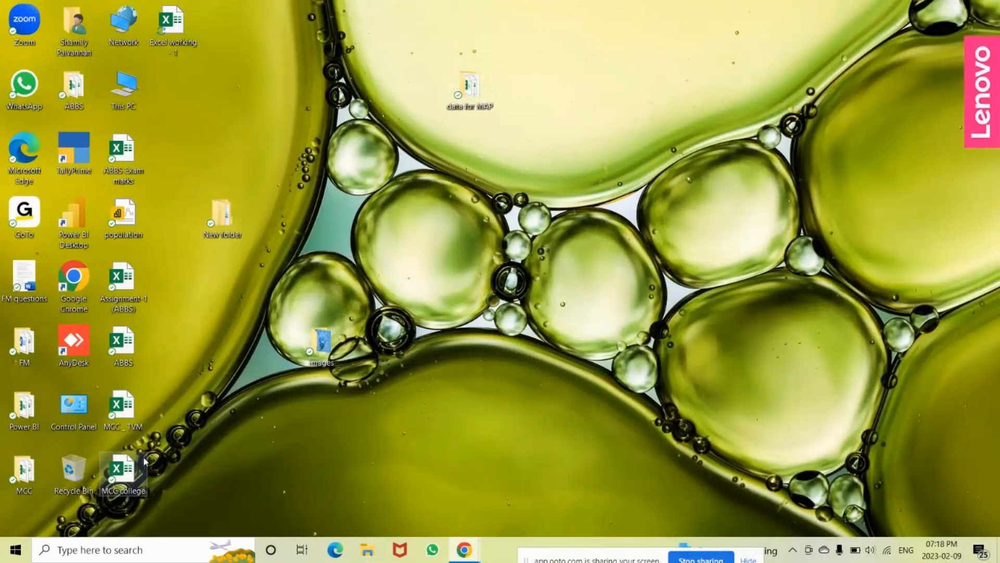
double_click(128, 473)
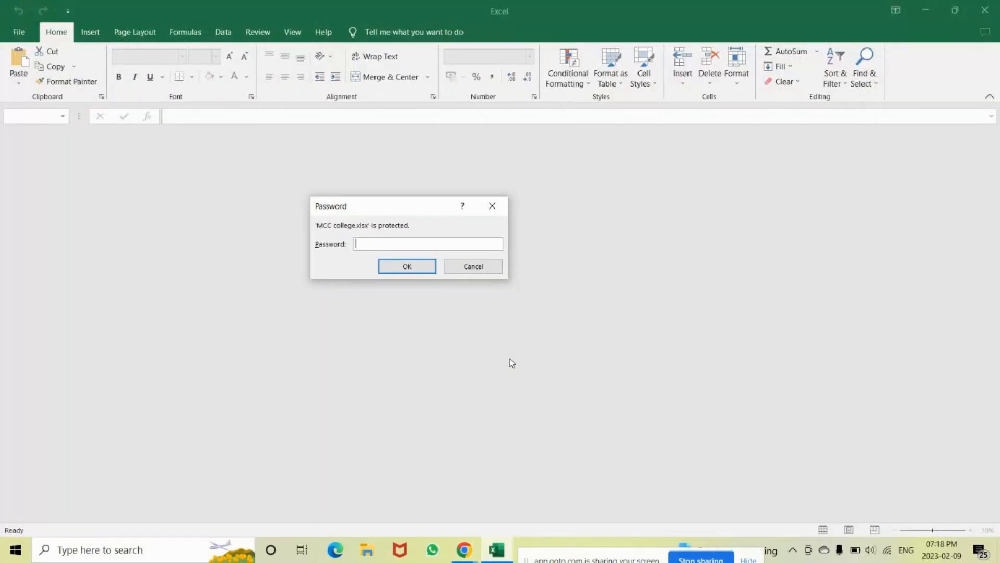
type("123456")
key("Return")
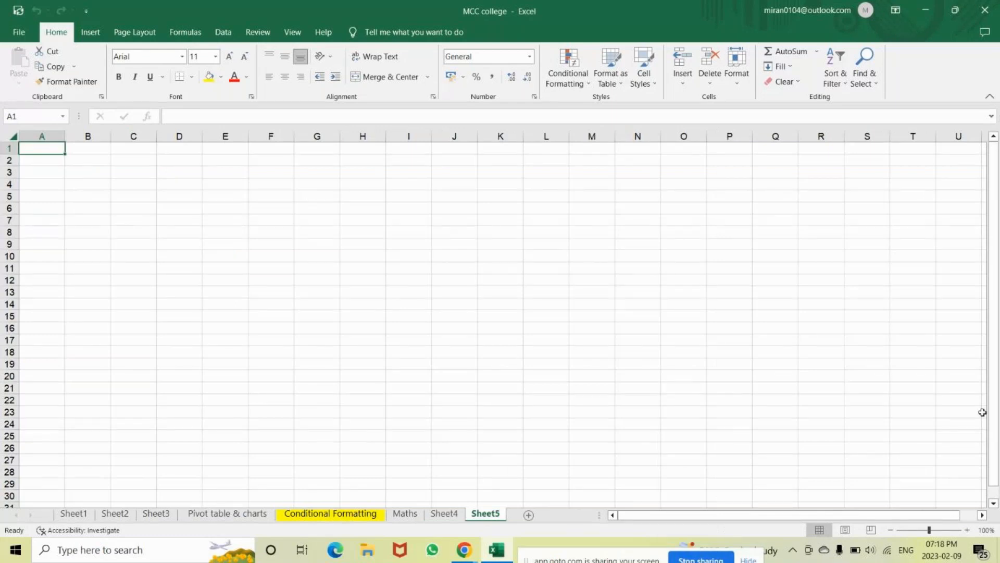
left_click(936, 530)
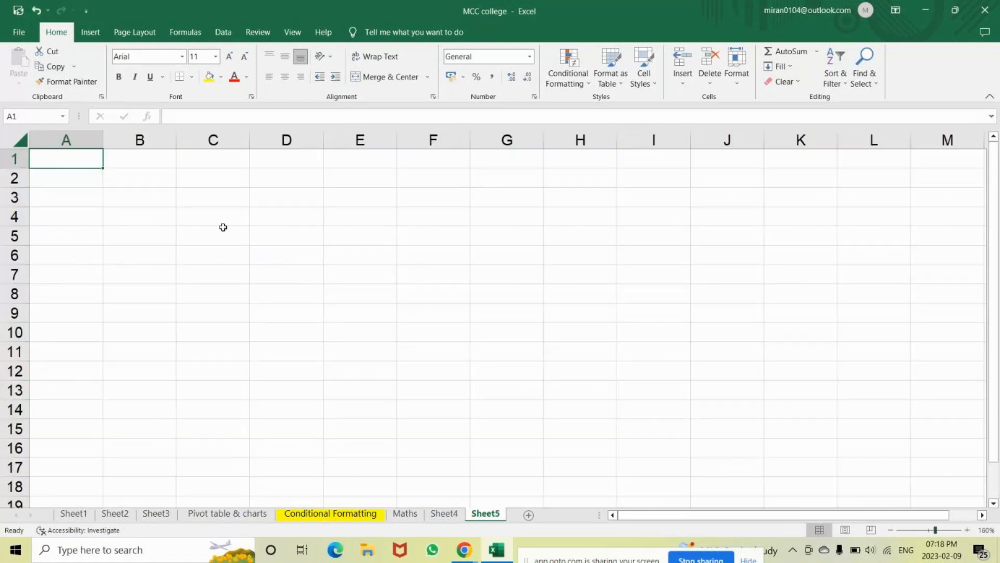
Enter the heading 'TEXT Functions' in A1 of Sheet5
type("TEXT Functio")
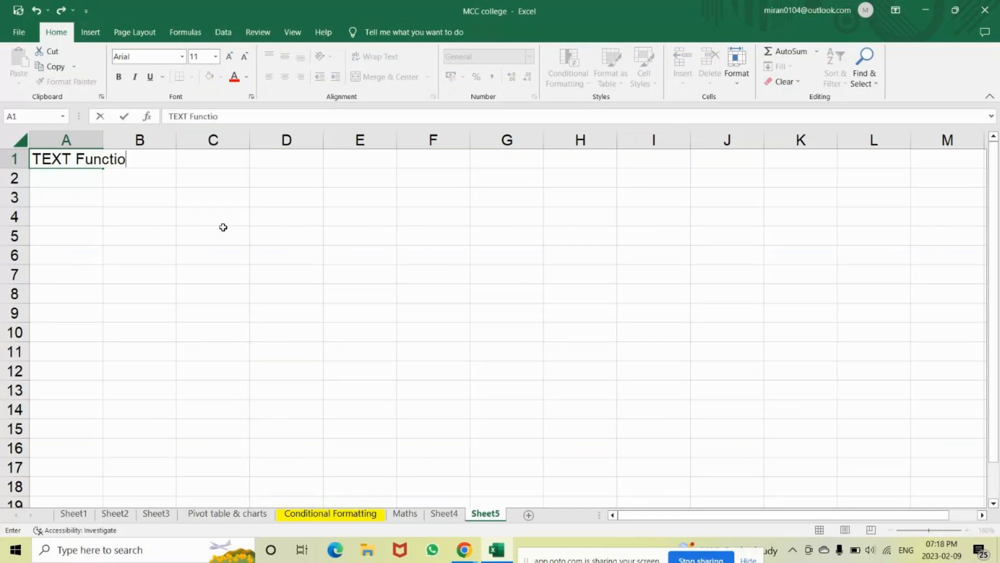
type("ns")
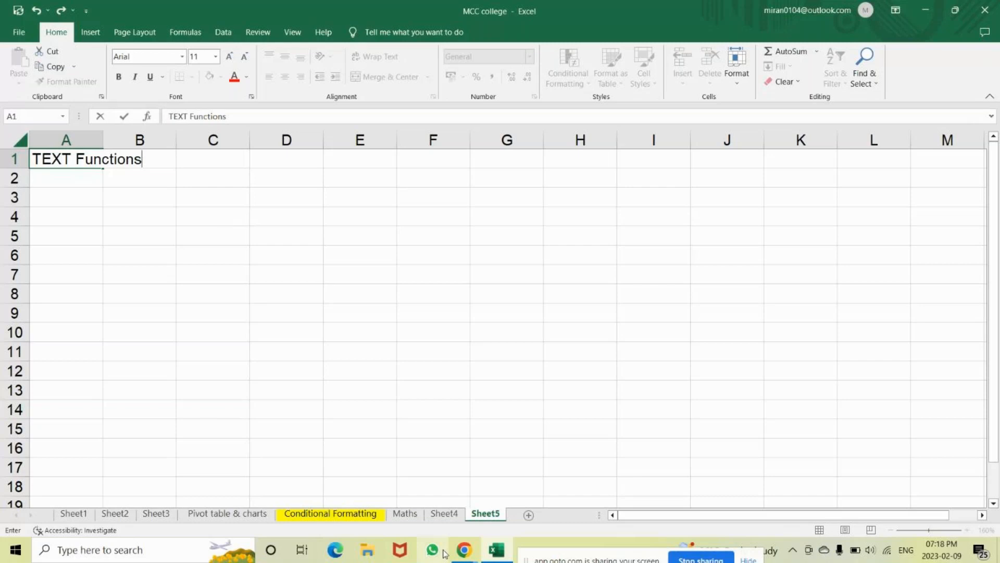
mouse_move(463, 552)
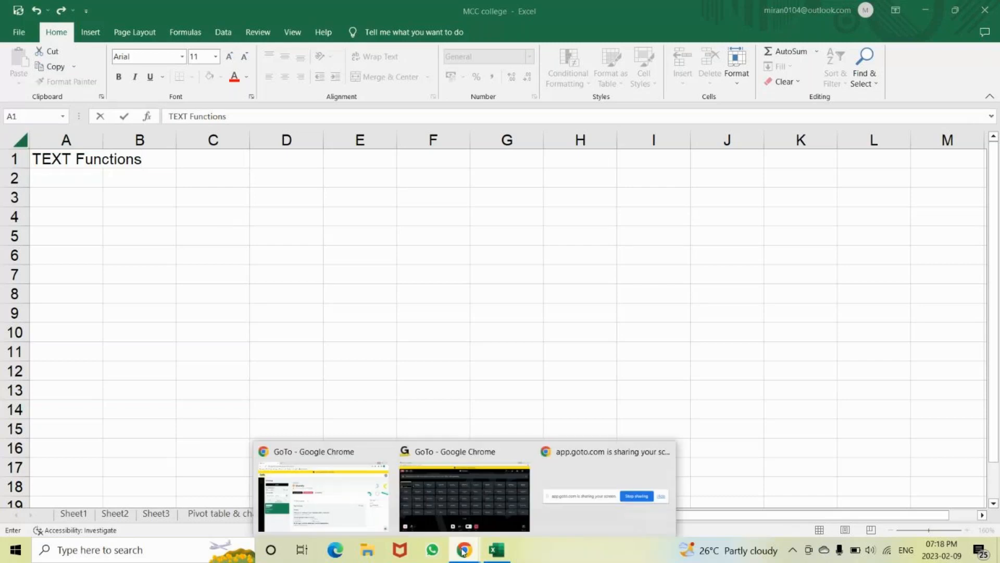
left_click(415, 501)
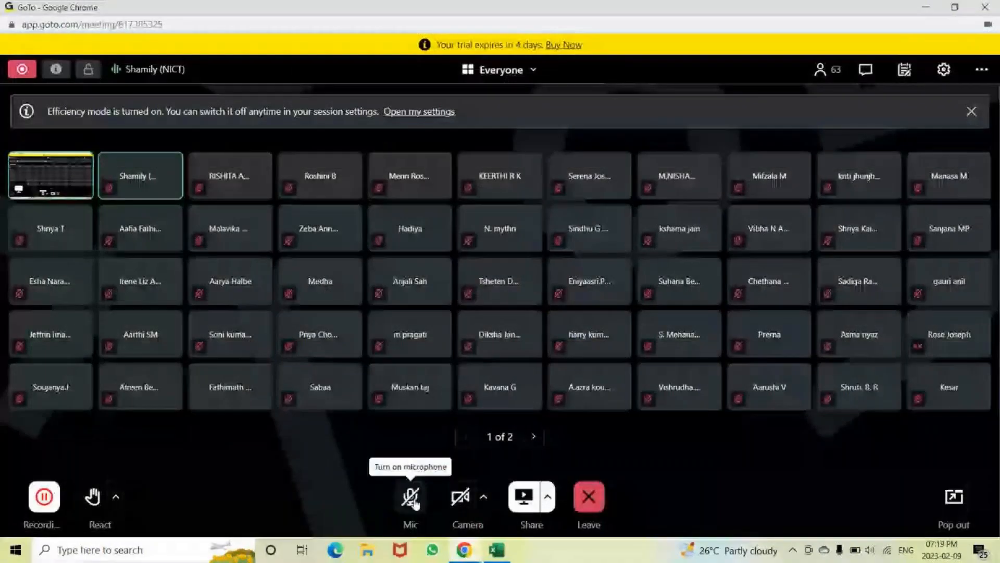
key("alt+Tab")
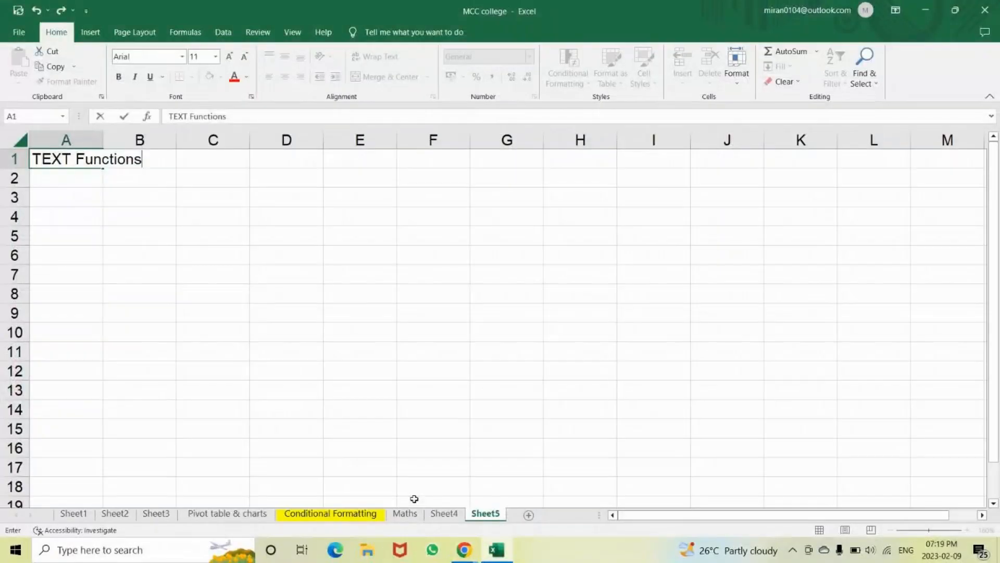
key("Return")
key("Return")
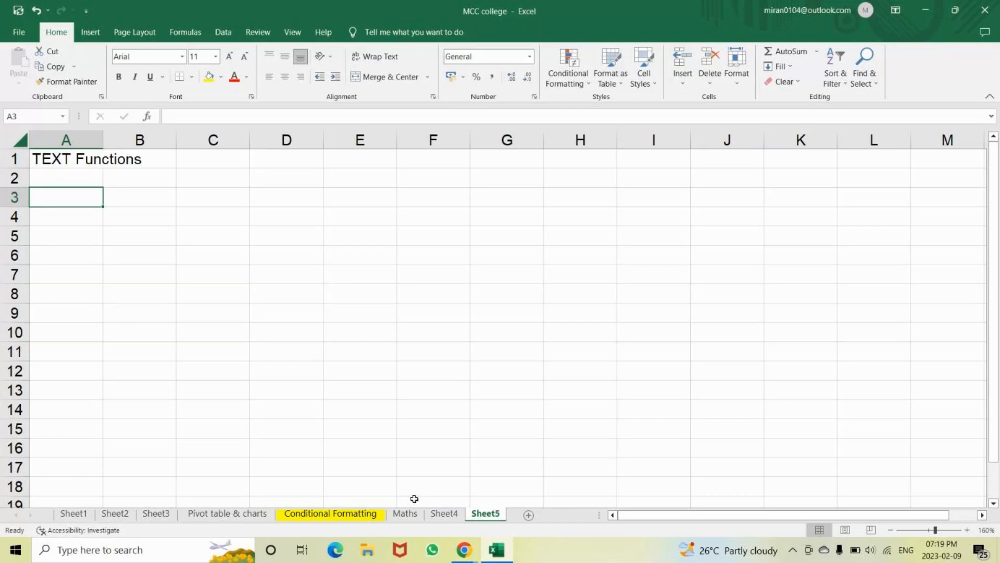
key("alt+Tab")
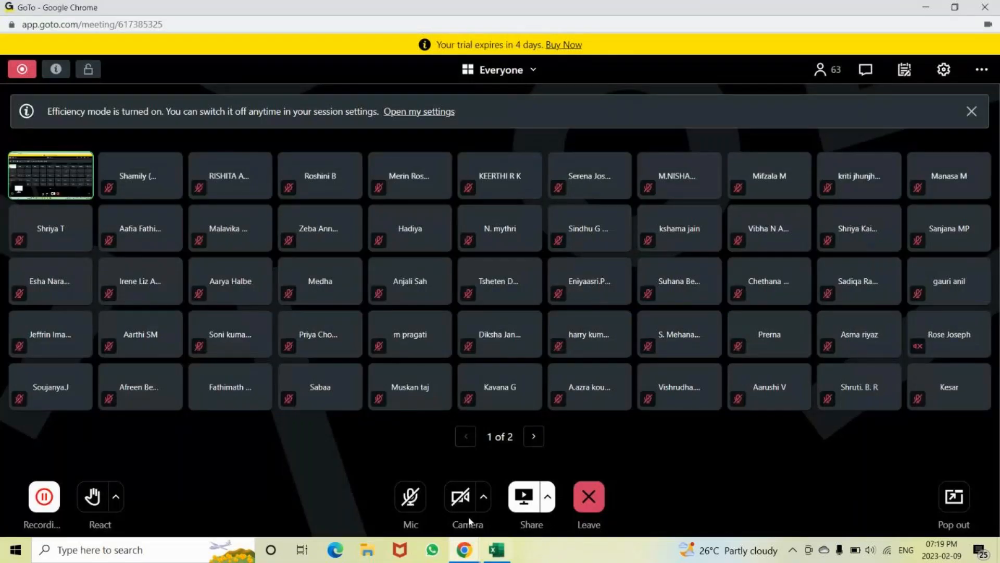
key("alt+Tab")
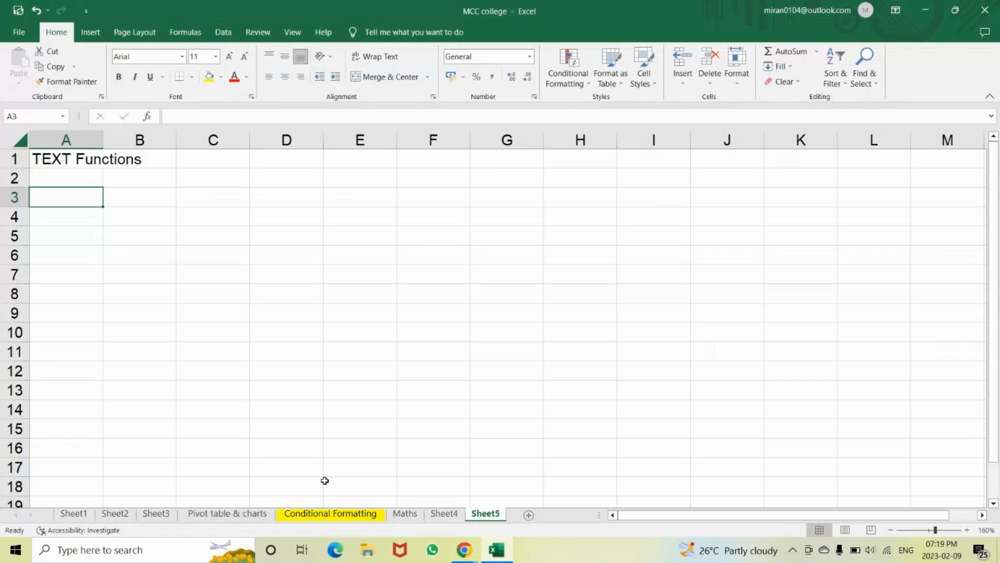
Label cell A3 'upper case', correcting an initial typo
type("Up[")
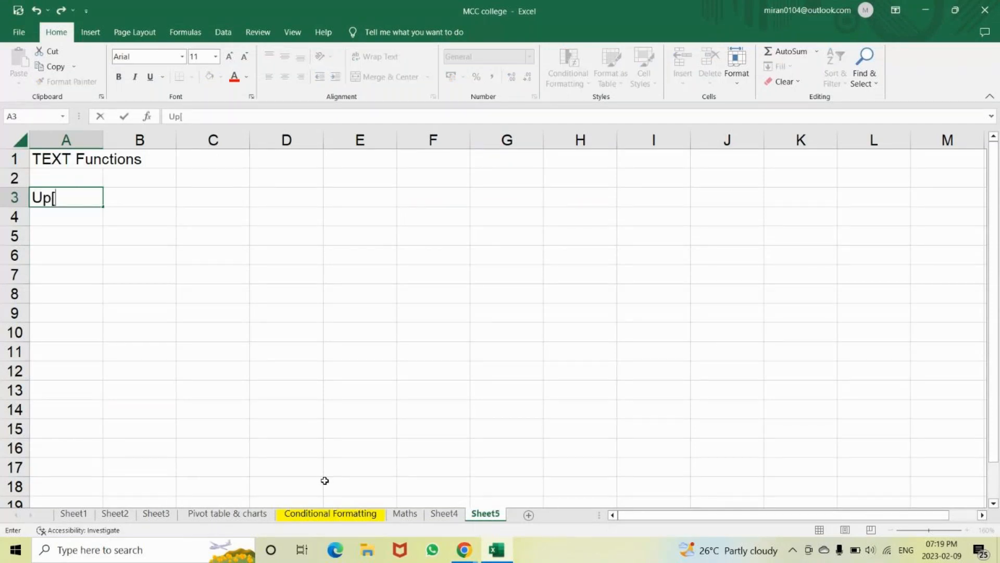
key("BackSpace")
key("BackSpace")
key("BackSpace")
type("upper ")
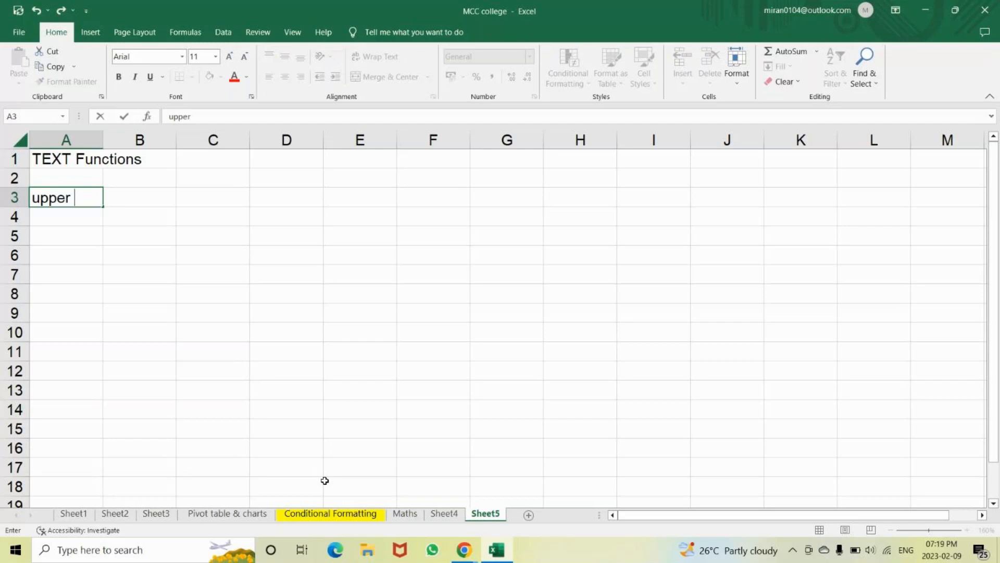
type("case")
key("Return")
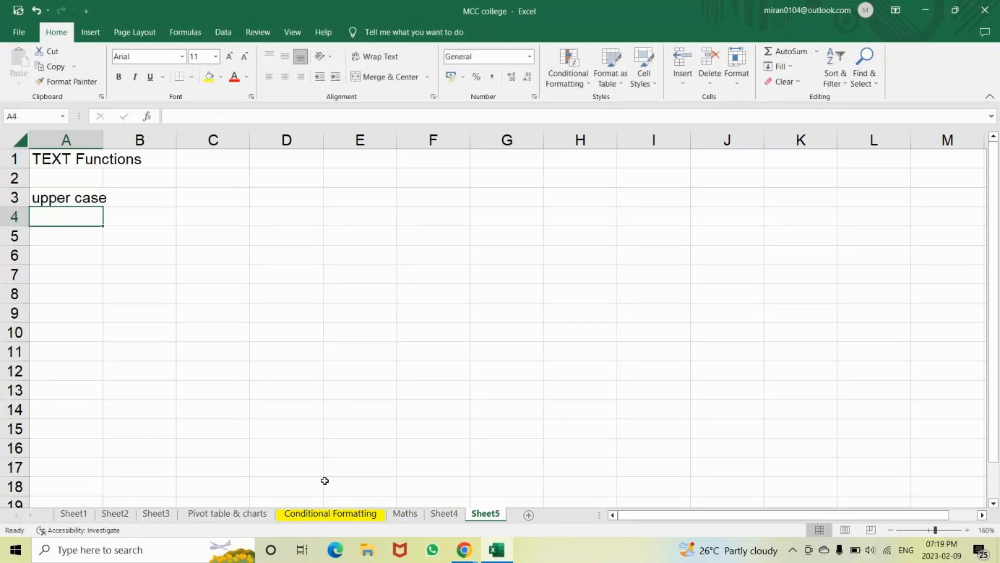
Start the sample text 'have anice' in A5
key("Return")
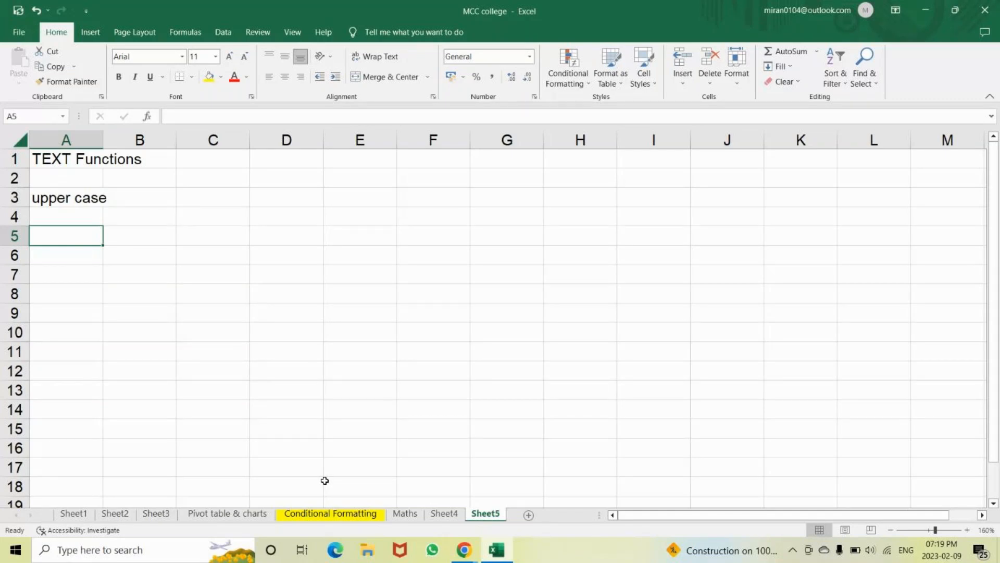
type("have a")
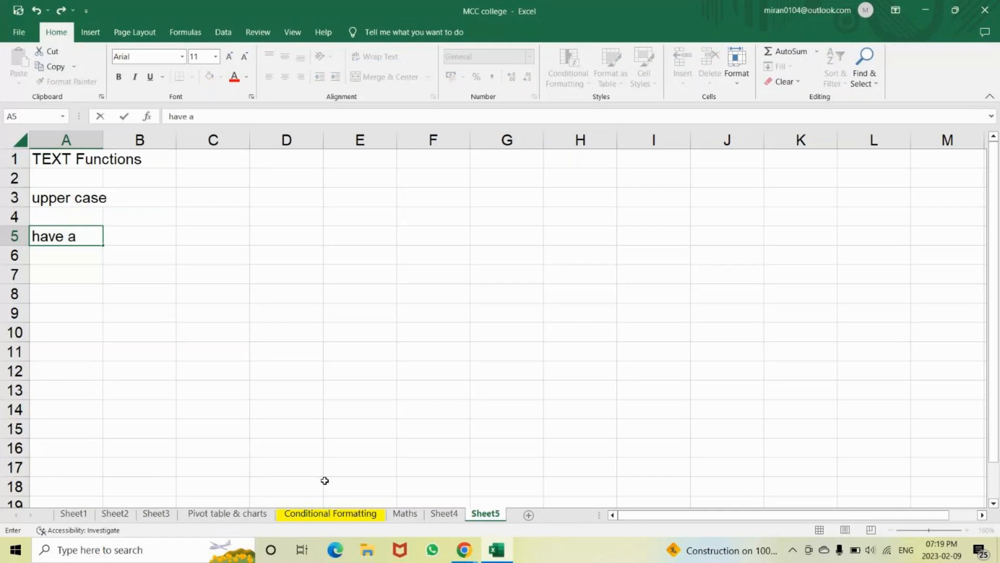
type("nice da")
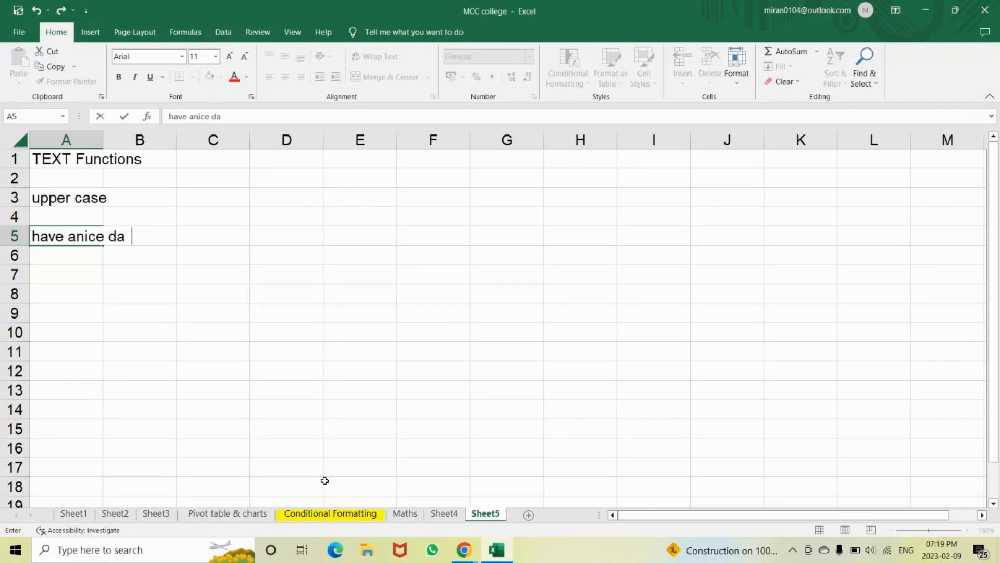
key("BackSpace")
key("BackSpace")
key("BackSpace")
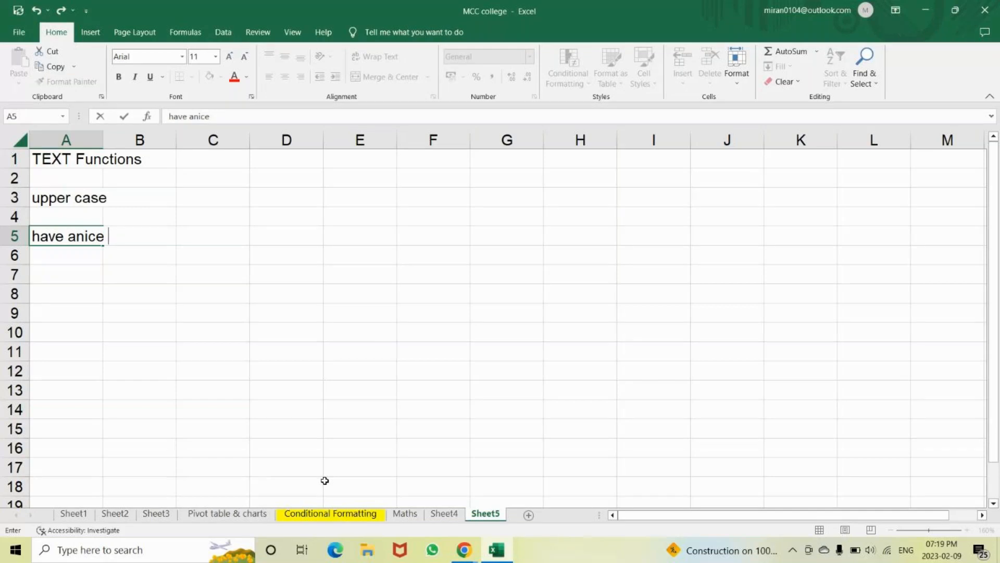
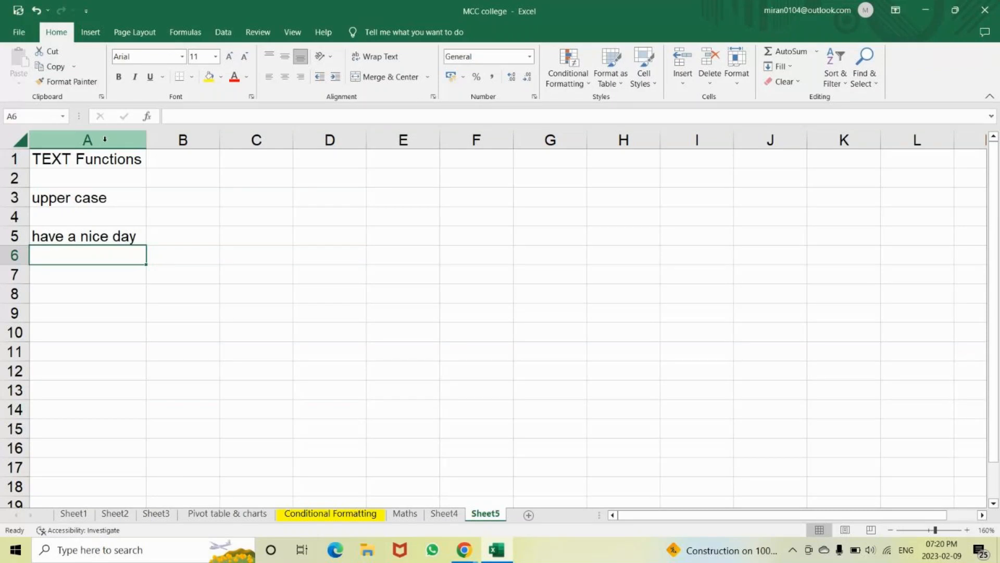
Type the note 'capital letter' in C5, fixing a typo at the end
key("Up")
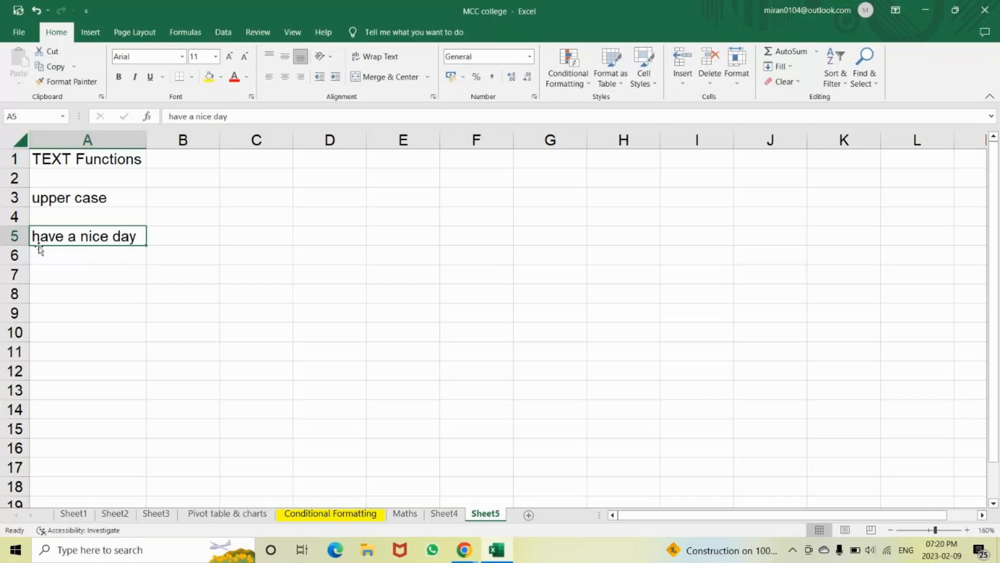
key("Right")
key("Right")
type("capita")
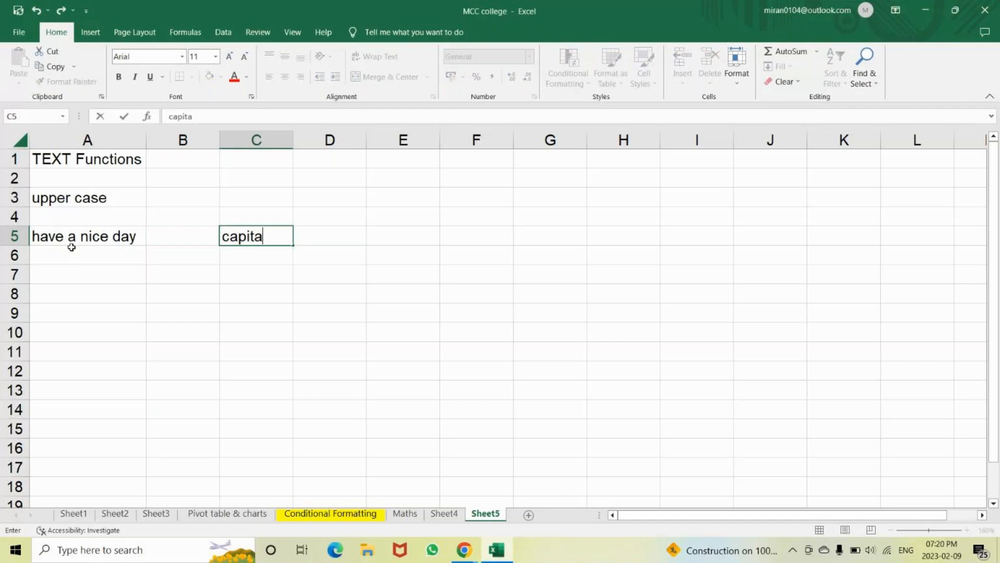
type("l letter")
key("BackSpace")
type("r")
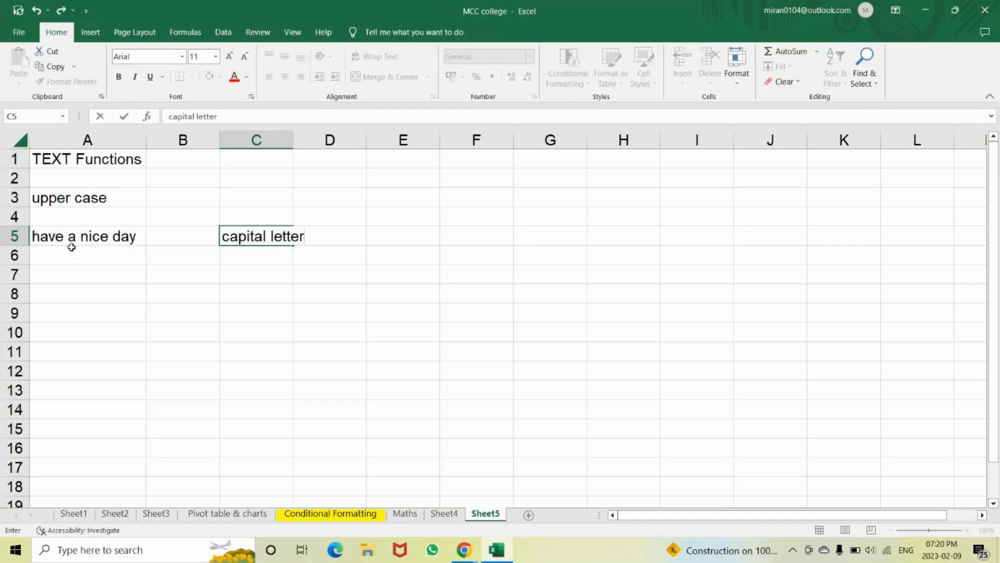
left_click(156, 144)
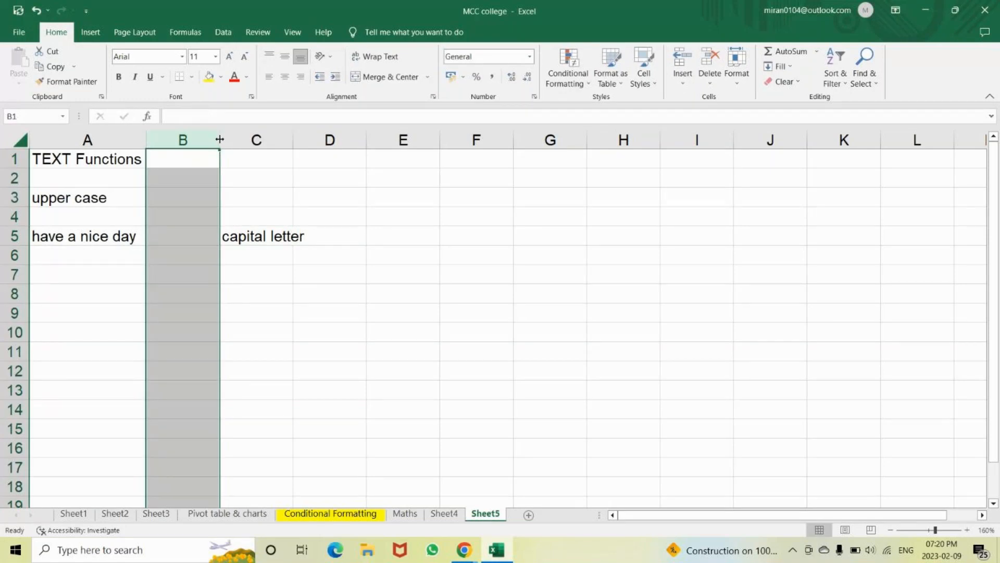
Move the 'capital letter' note from C5 down to A6 beneath the sample text
left_click(229, 237)
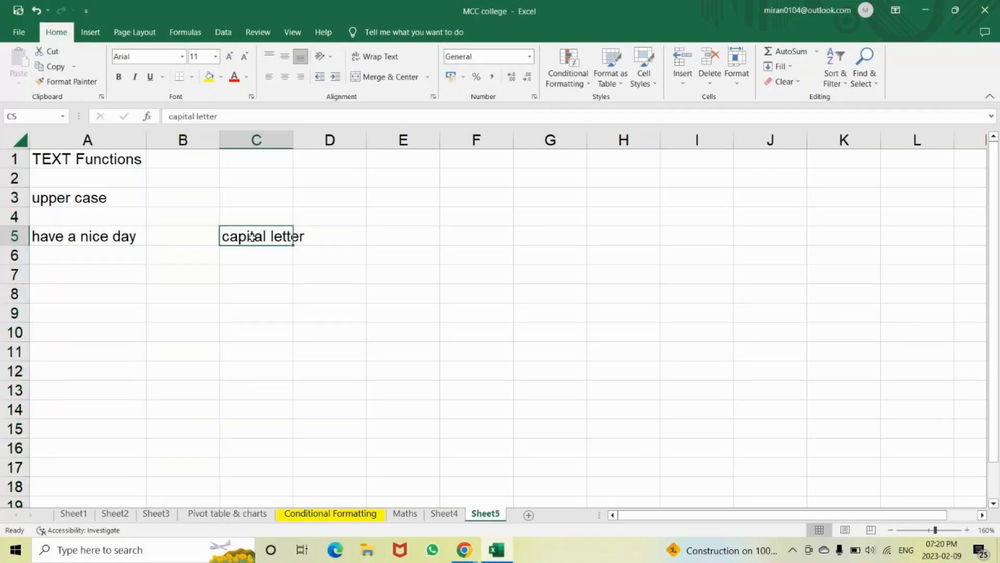
left_click_drag(252, 236, 94, 253)
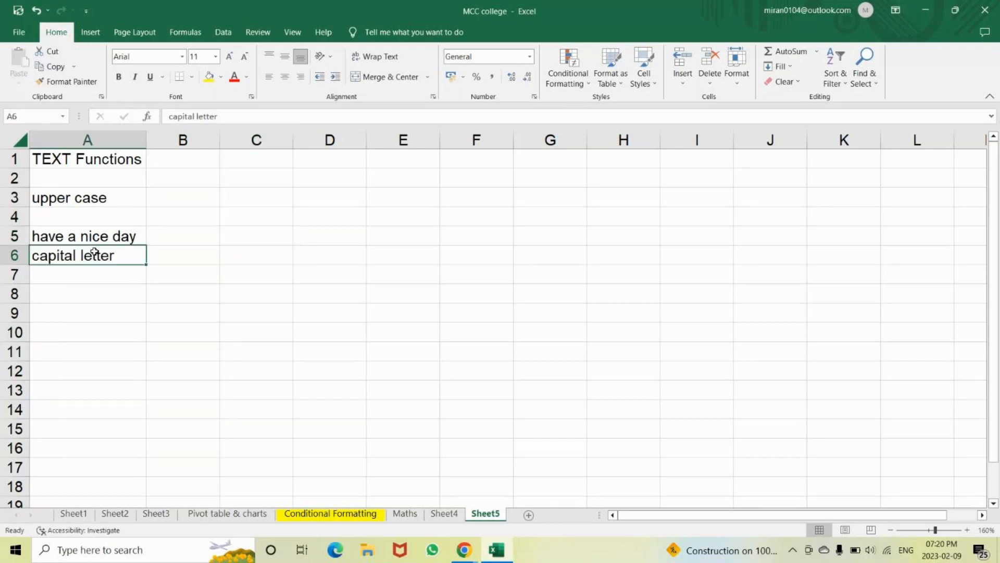
left_click(76, 236)
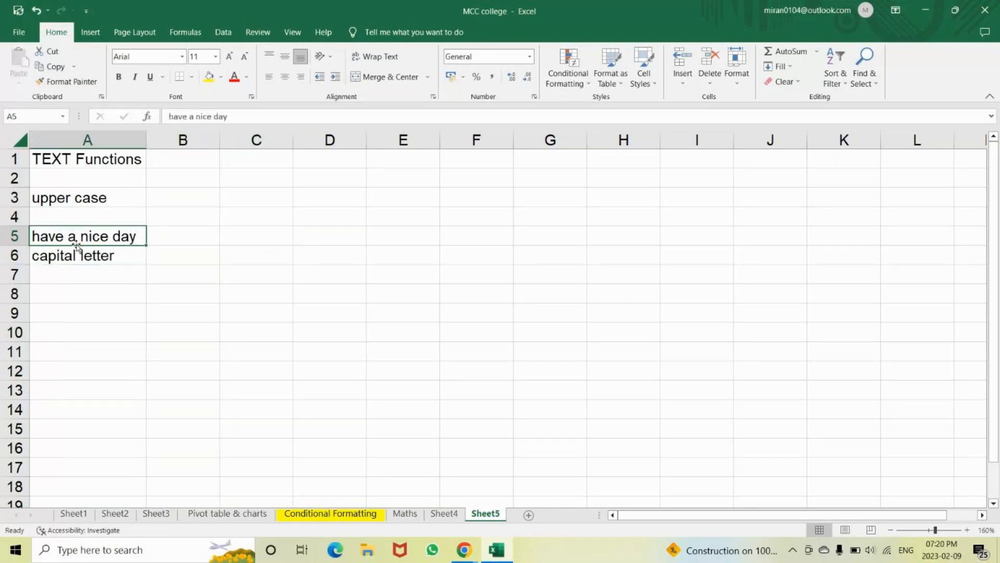
left_click(75, 256)
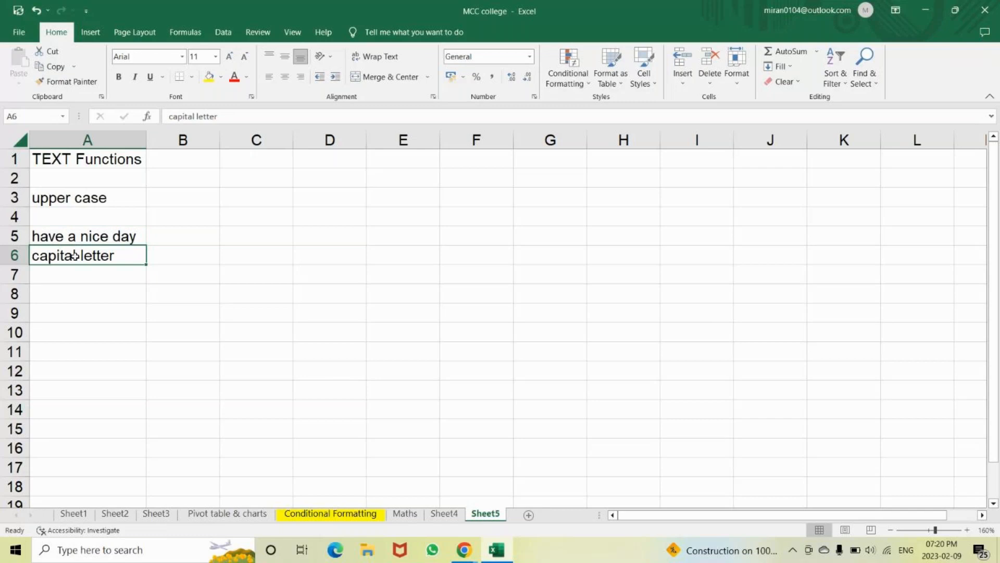
left_click(72, 239)
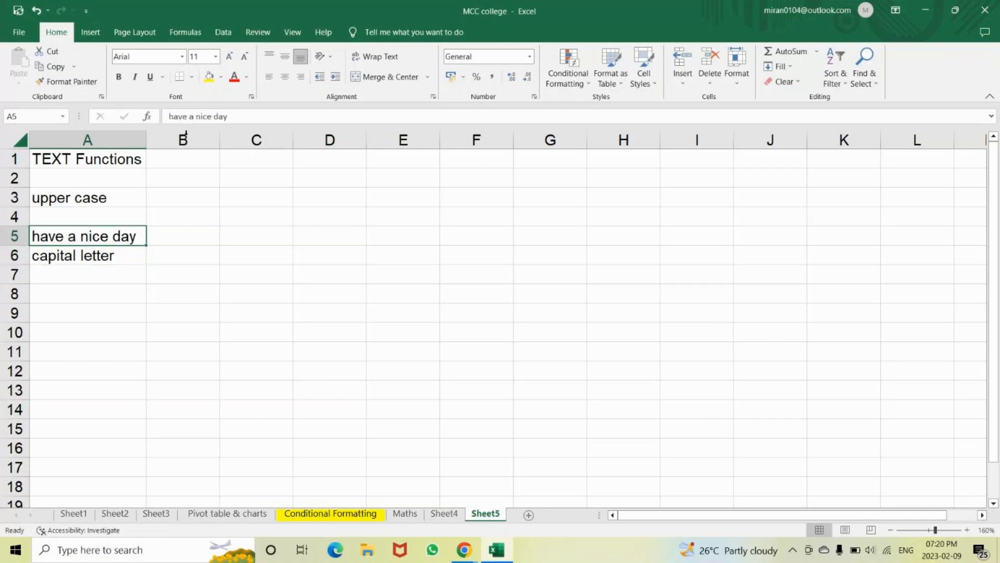
Put an outside border around cell A5
left_click(193, 77)
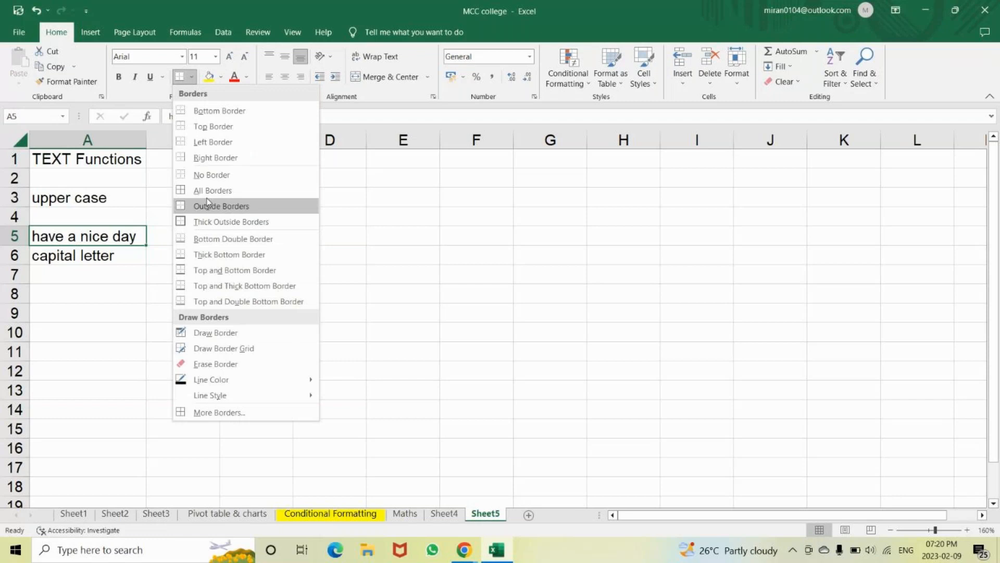
left_click(205, 211)
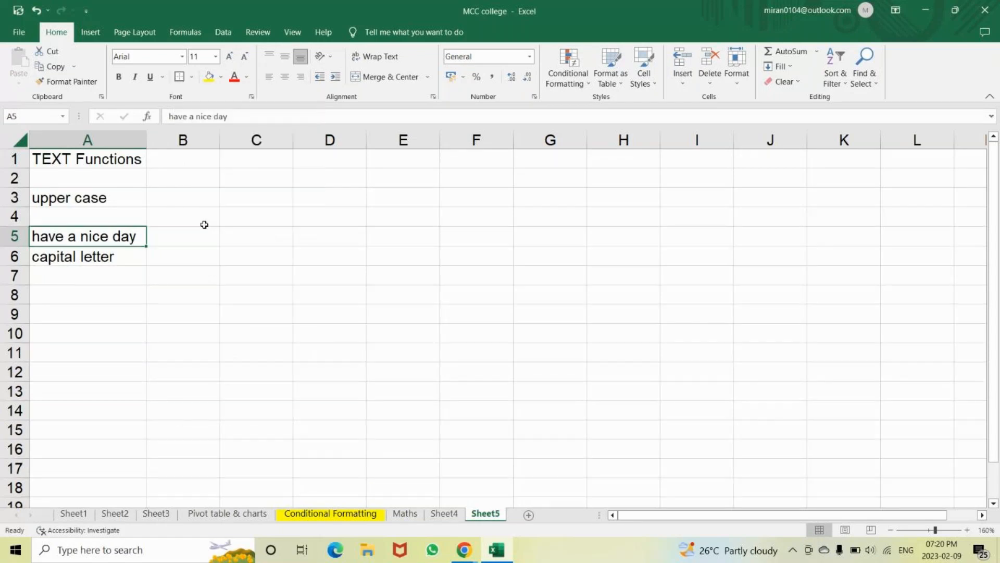
left_click(241, 235)
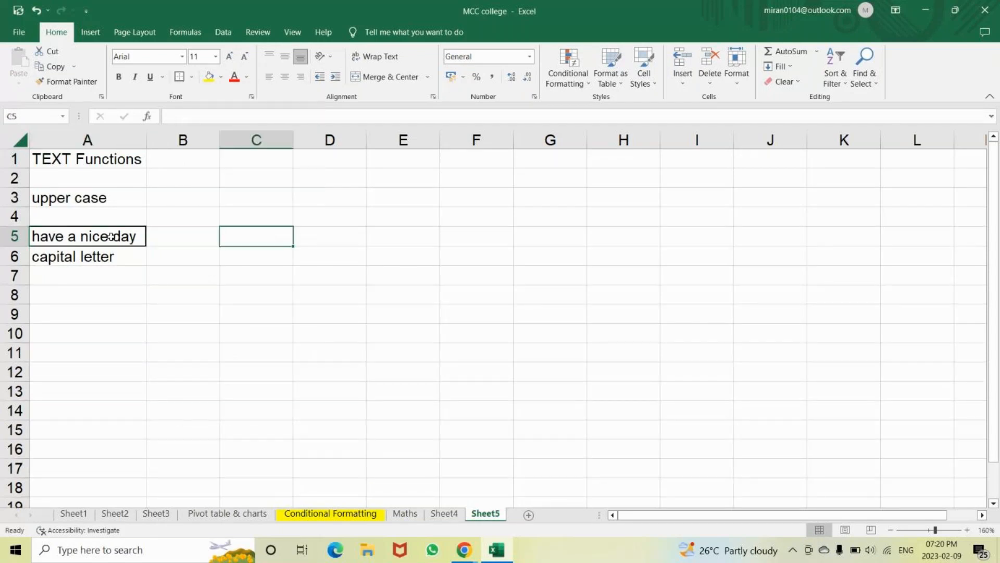
left_click(111, 236)
Enter =UPPER(A5) in C5 to show HAVE A NICE DAY, then switch to the meeting
left_click(254, 239)
type("=")
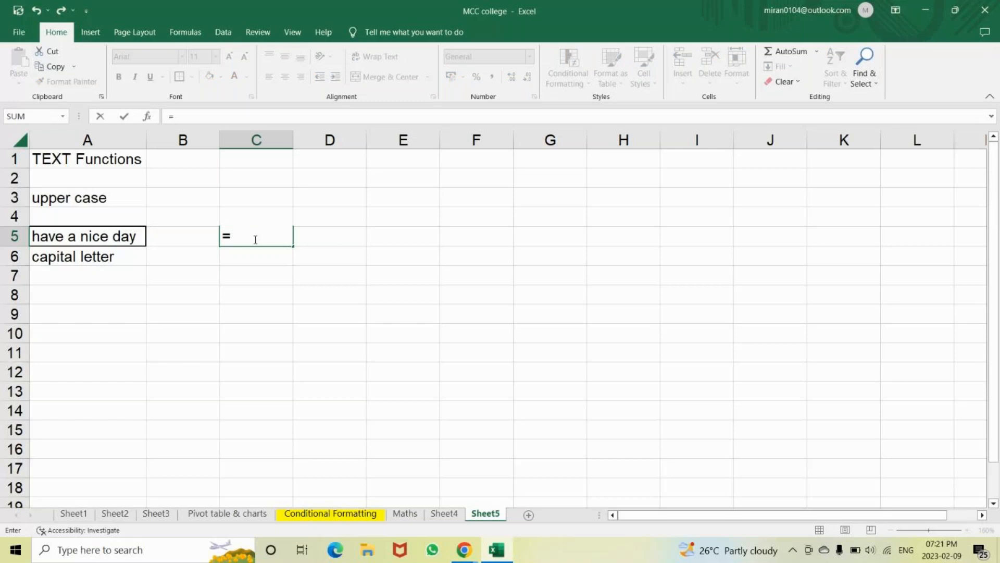
type("upp")
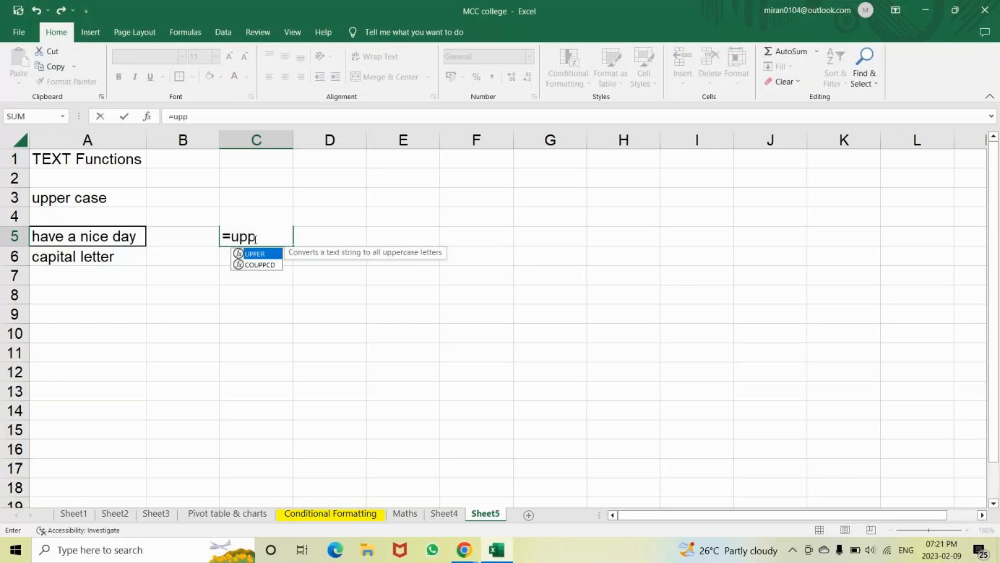
type("er")
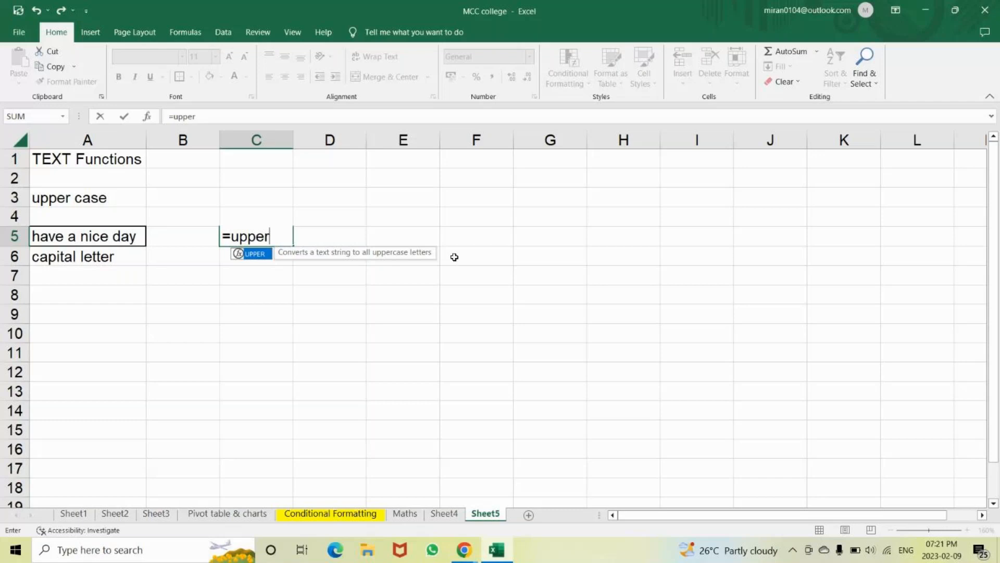
key("Tab")
left_click(94, 238)
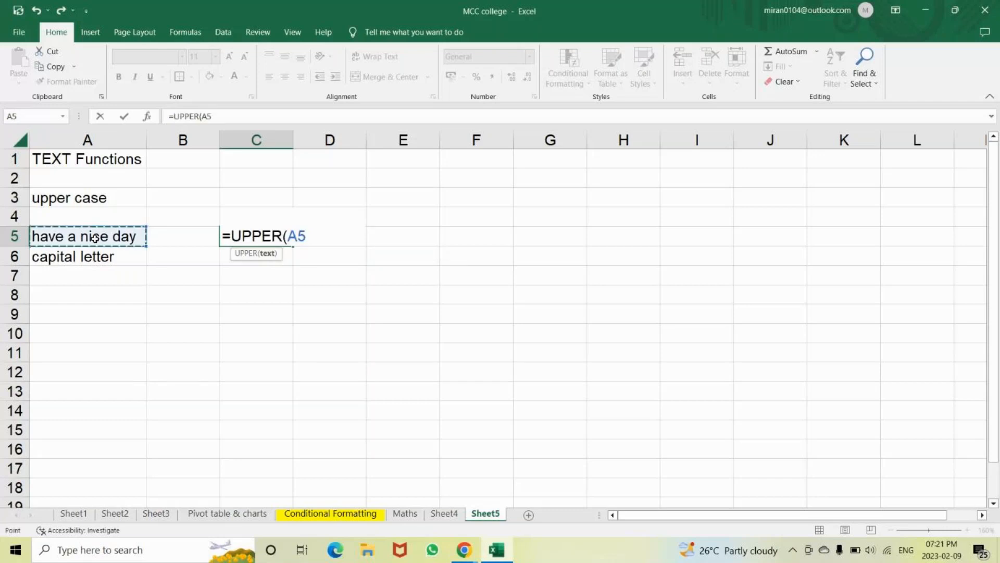
type(")")
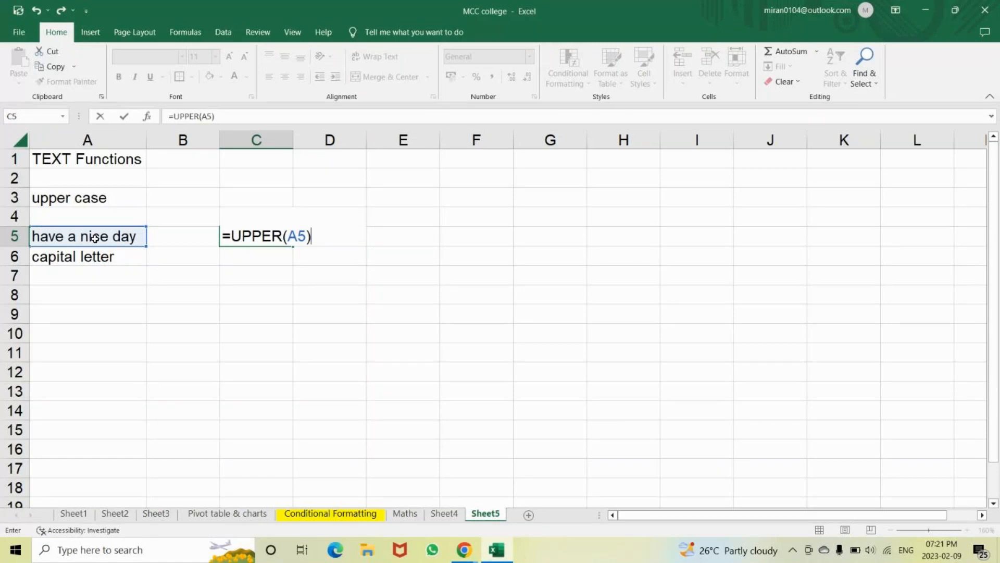
key("Return")
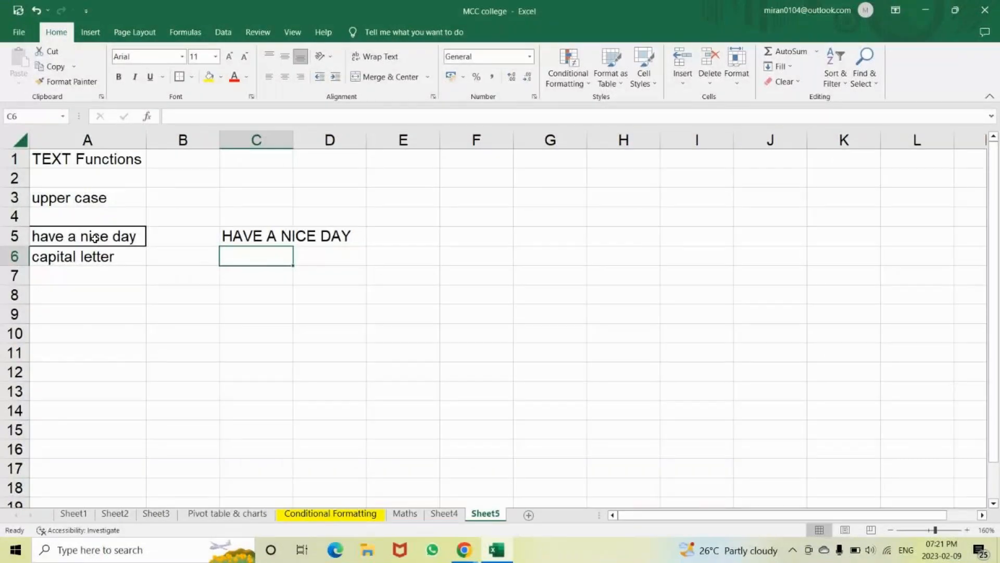
left_click(464, 550)
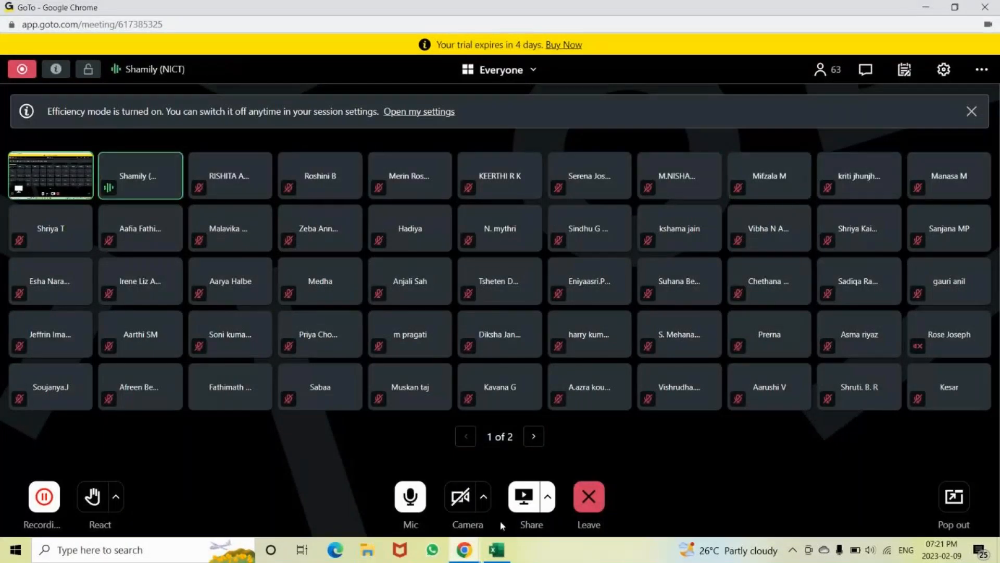
Turn the GoTo Meeting mic off and back on, then return to the MCC college workbook
mouse_move(474, 553)
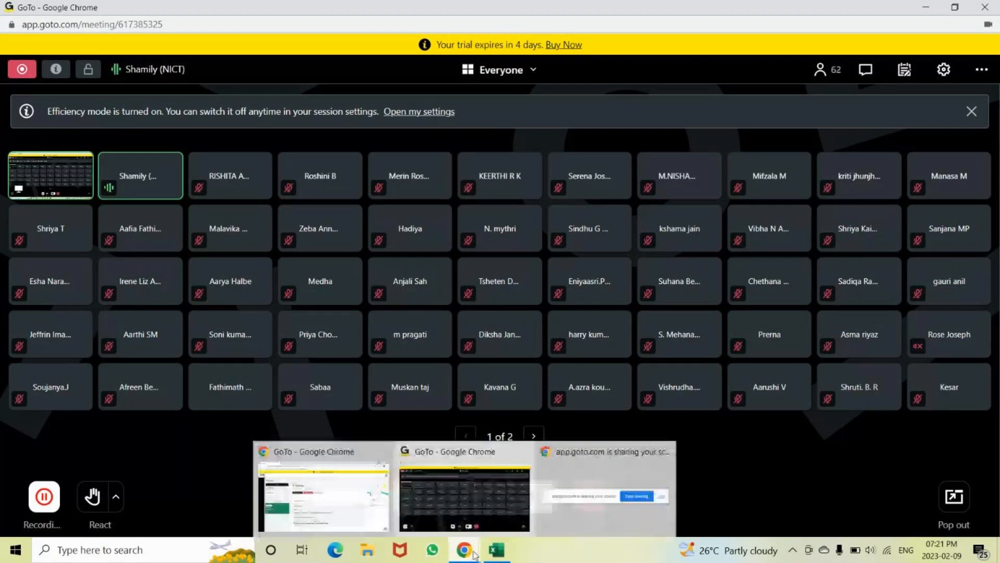
left_click(422, 528)
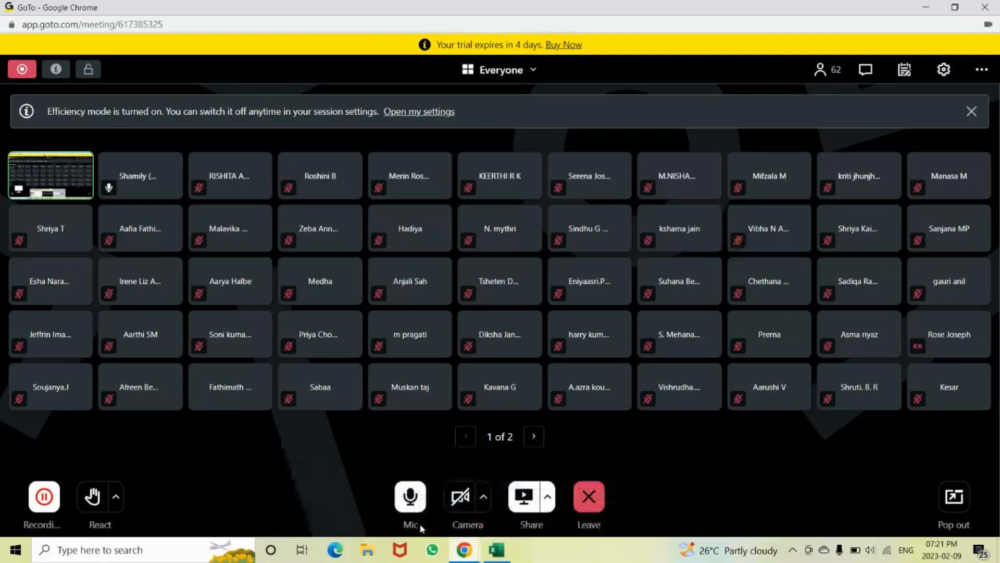
left_click(422, 509)
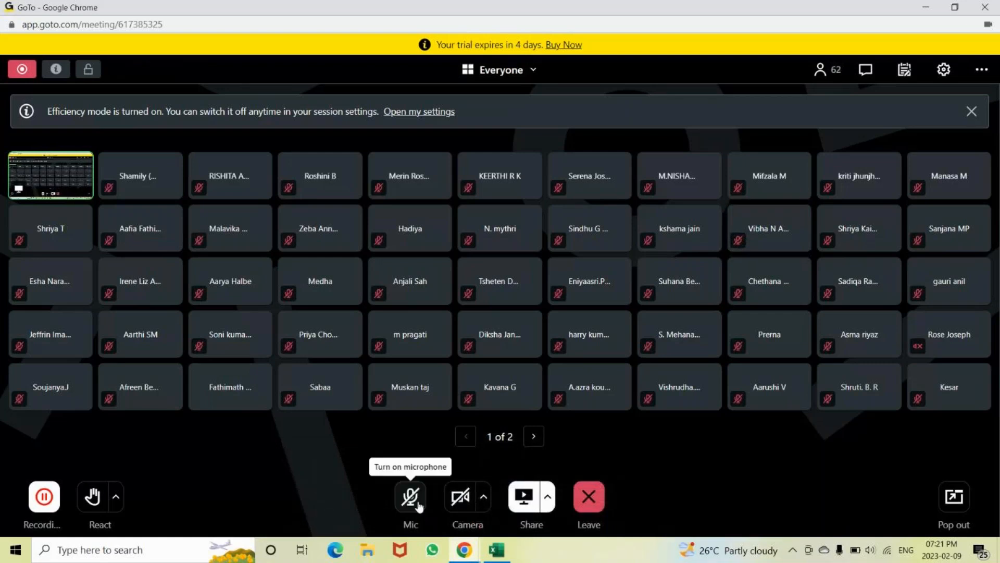
left_click(419, 505)
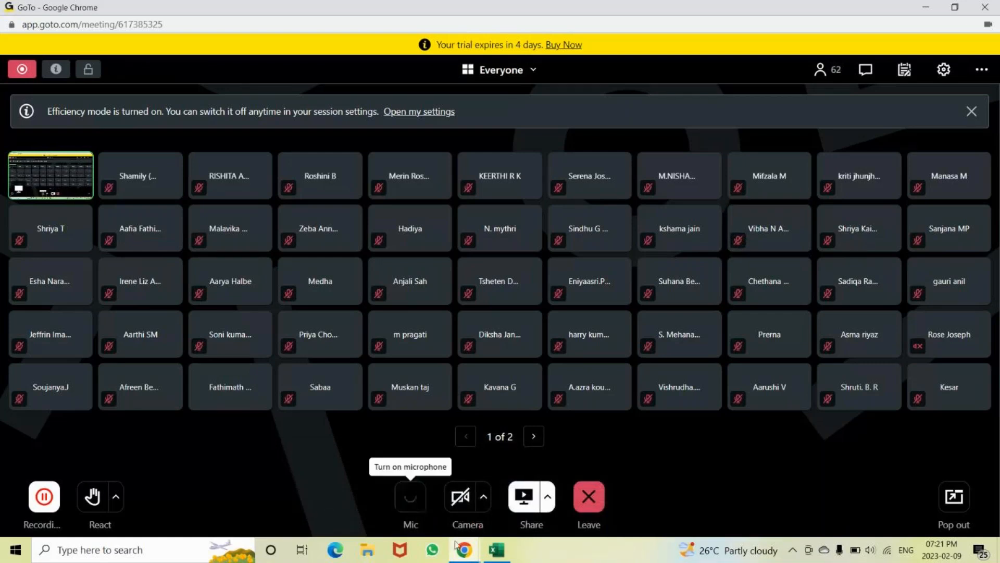
left_click(497, 553)
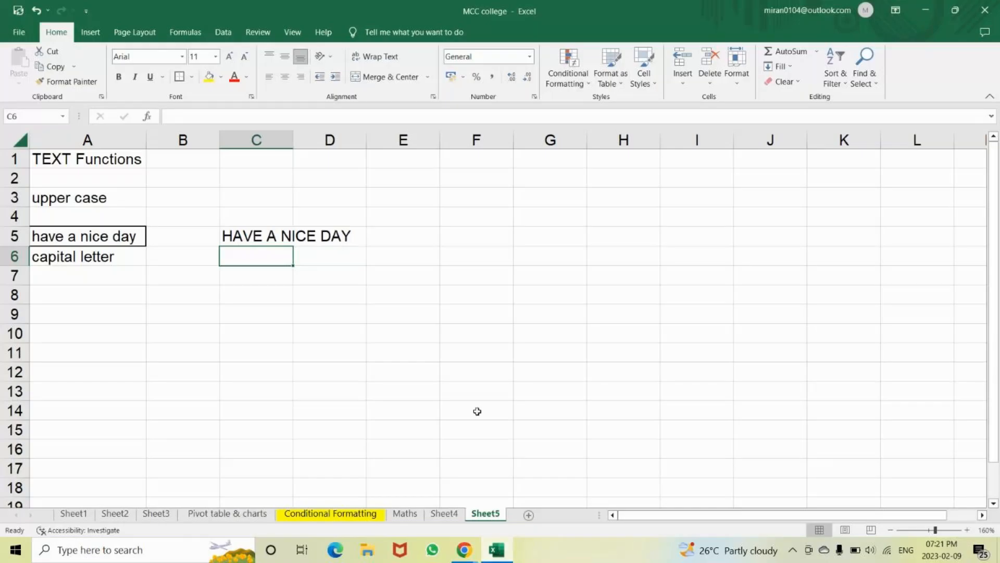
Type the mixed-case sample 'HaVe a NiCE DaY' in A9
left_click(252, 238)
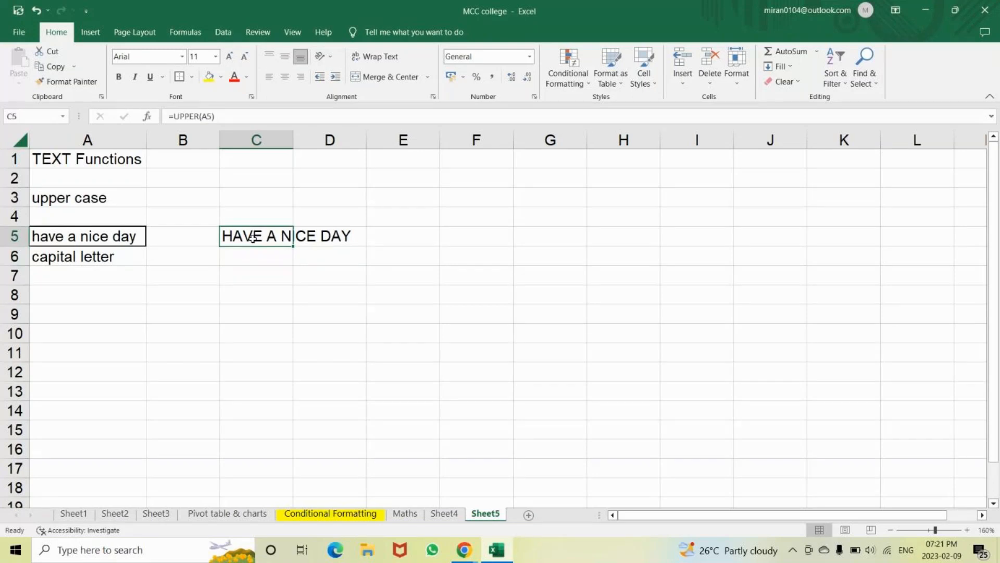
left_click(89, 237)
left_click(258, 238)
key("ctrl+c")
key("Left")
key("Left")
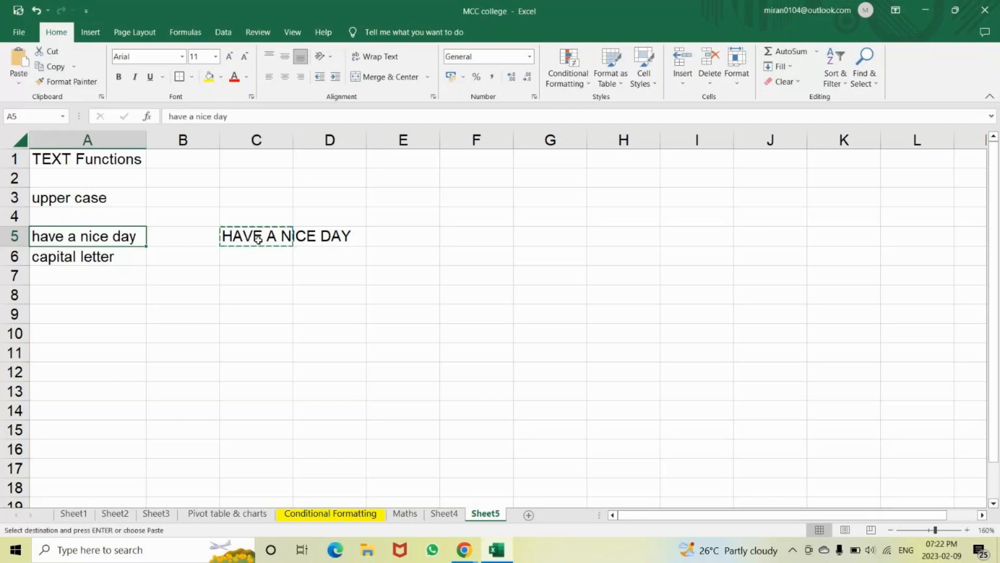
key("Down")
key("Down")
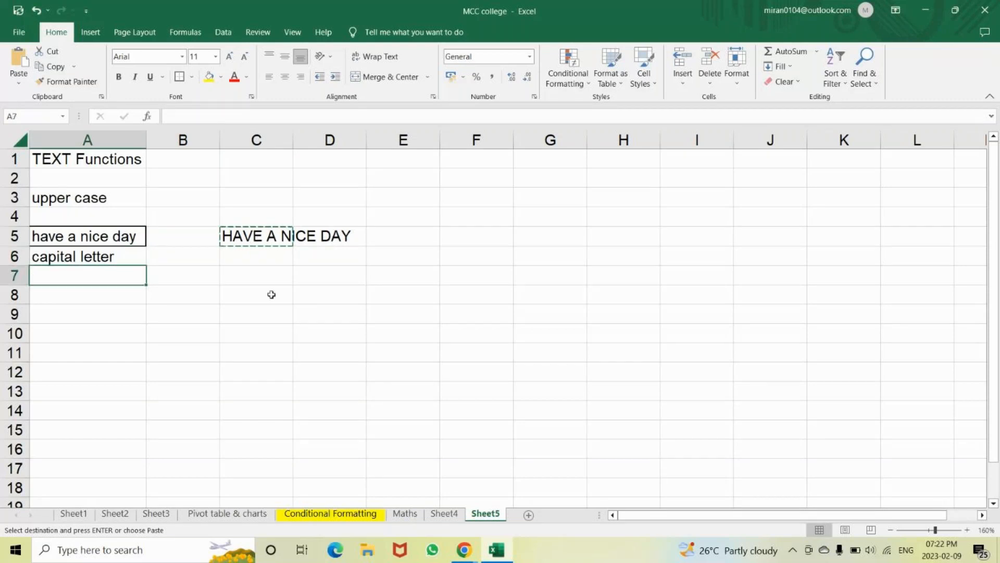
key("Down")
key("Down")
type("HAv")
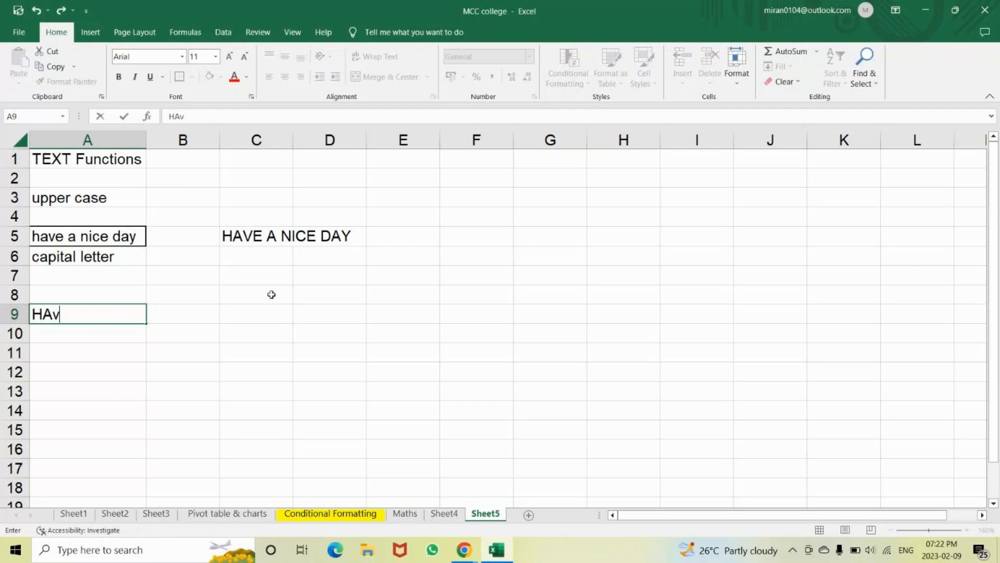
type("e")
key("BackSpace")
key("BackSpace")
key("BackSpace")
type("Ve a Ni")
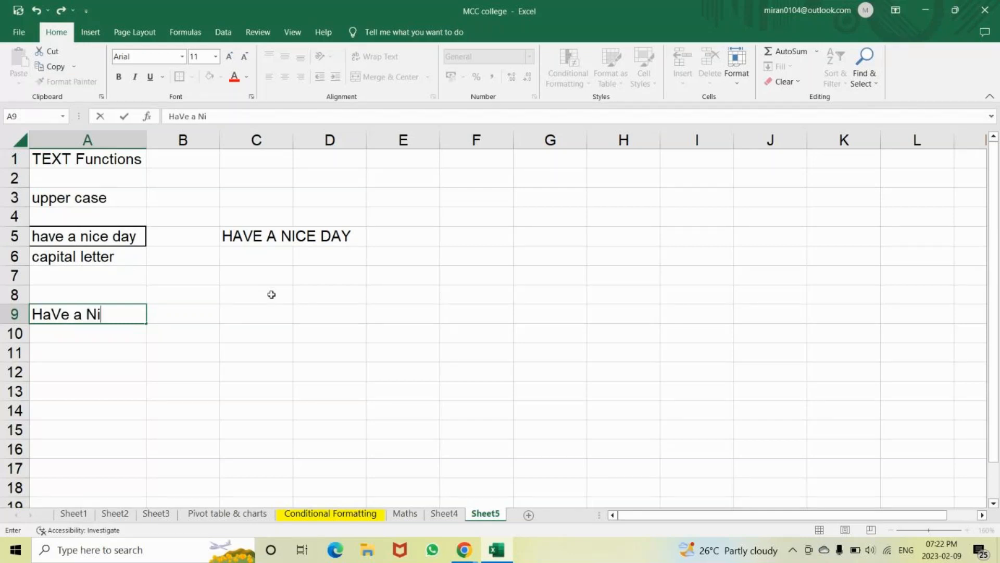
type("CE DaY")
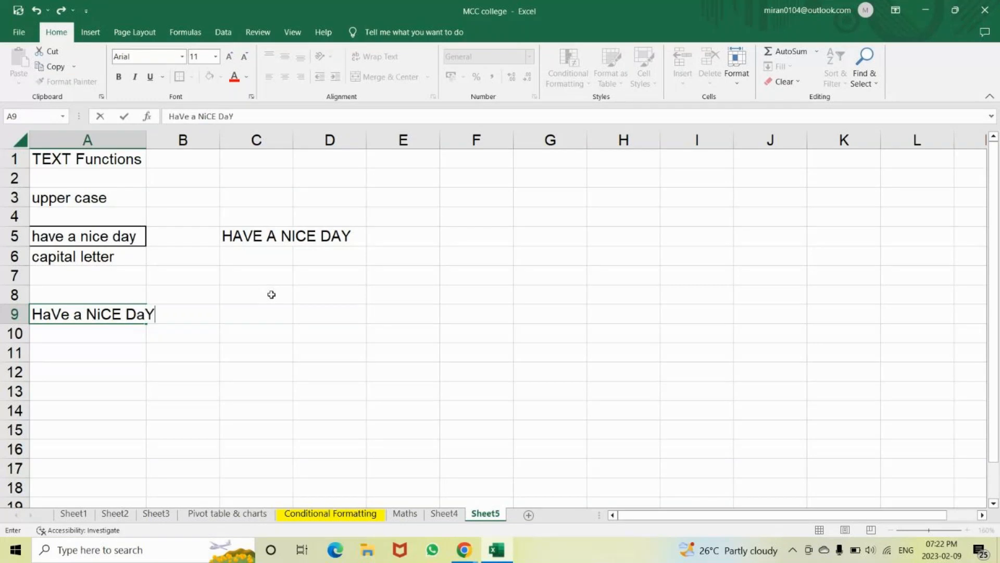
key("Return")
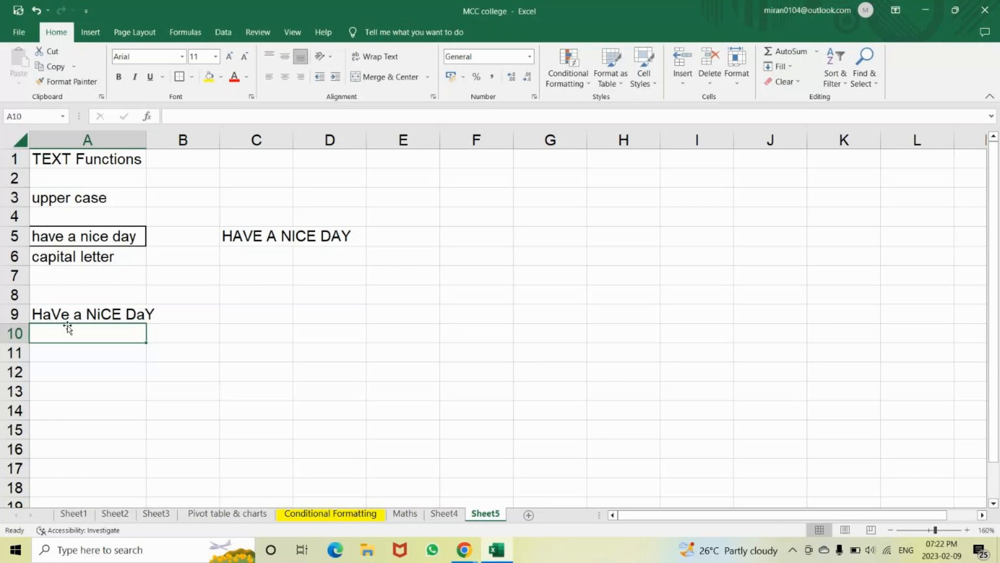
Copy the 'HaVe a NiCE DaY' sample from A9
left_click(106, 314)
key("ctrl+c")
key("Down")
key("ctrl+c")
key("Down")
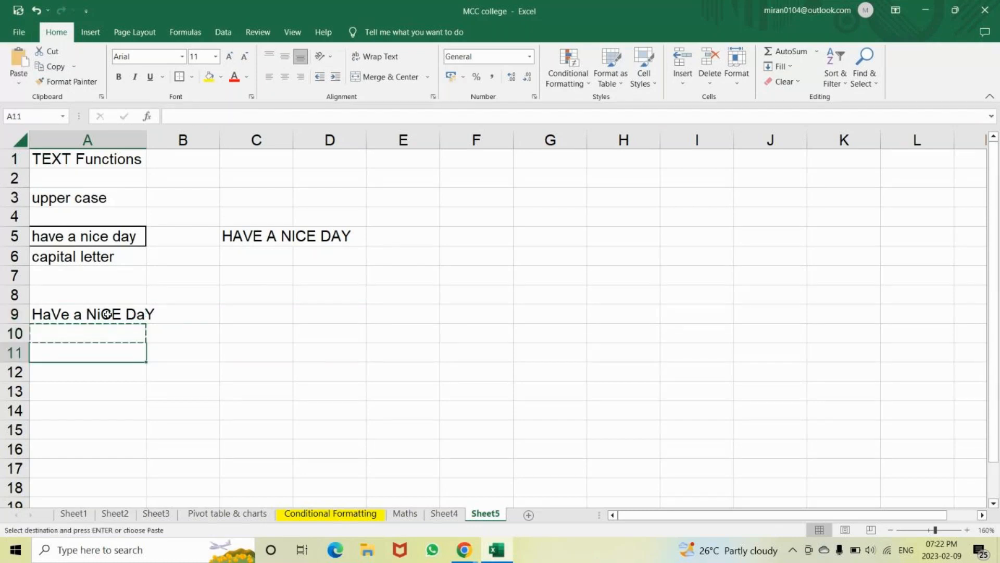
left_click(106, 314)
key("ctrl+c")
key("Down")
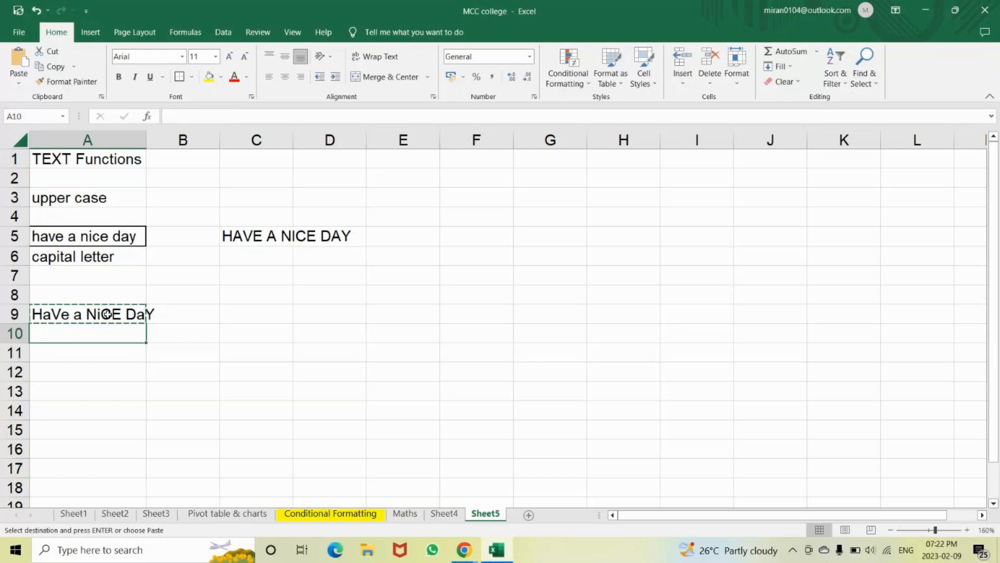
key("ctrl+c")
key("Down")
left_click(106, 314)
key("ctrl+c")
Paste the sample into A10 and A11 and check both copies
key("Down")
key("ctrl+v")
key("Down")
key("ctrl+v")
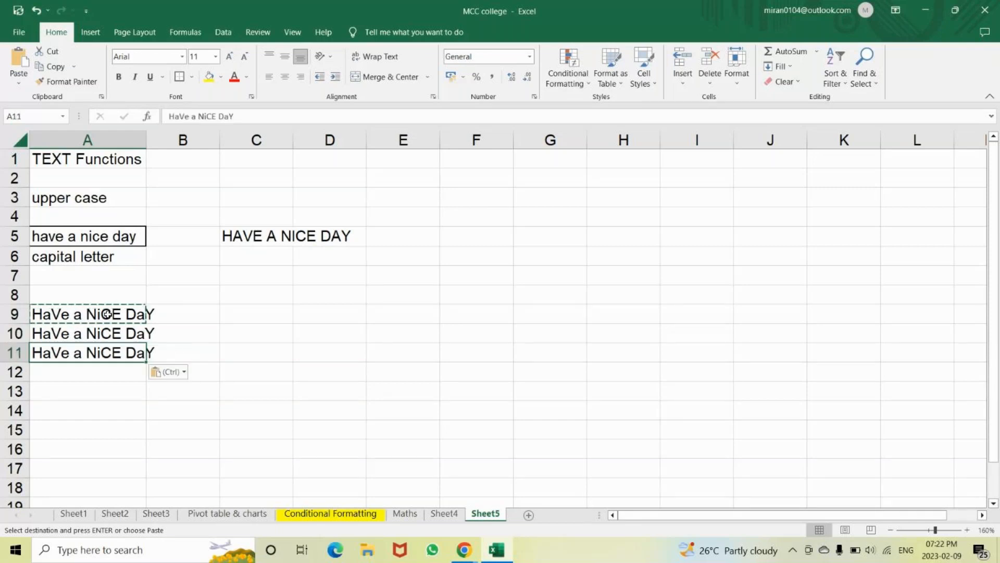
left_click(107, 314)
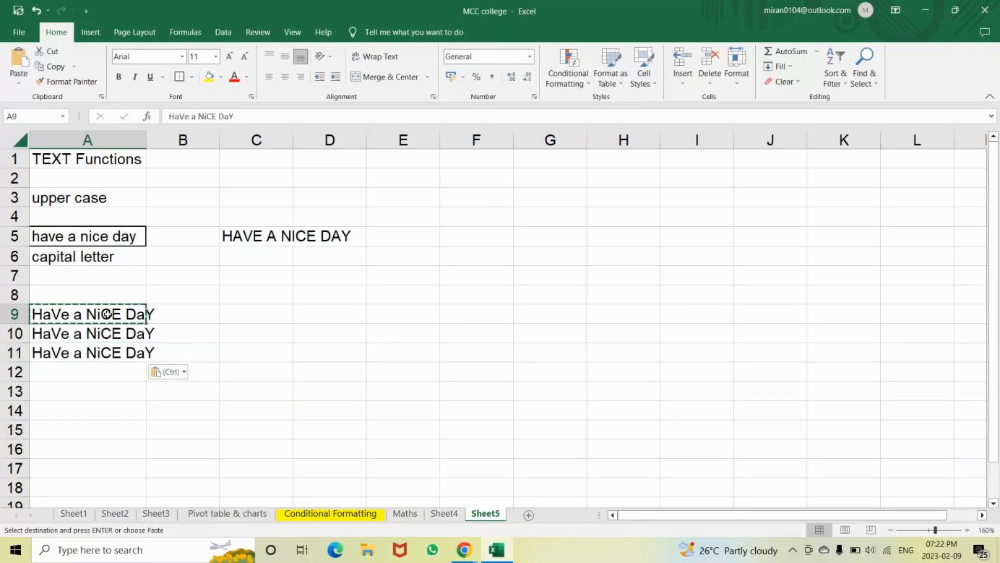
key("Down")
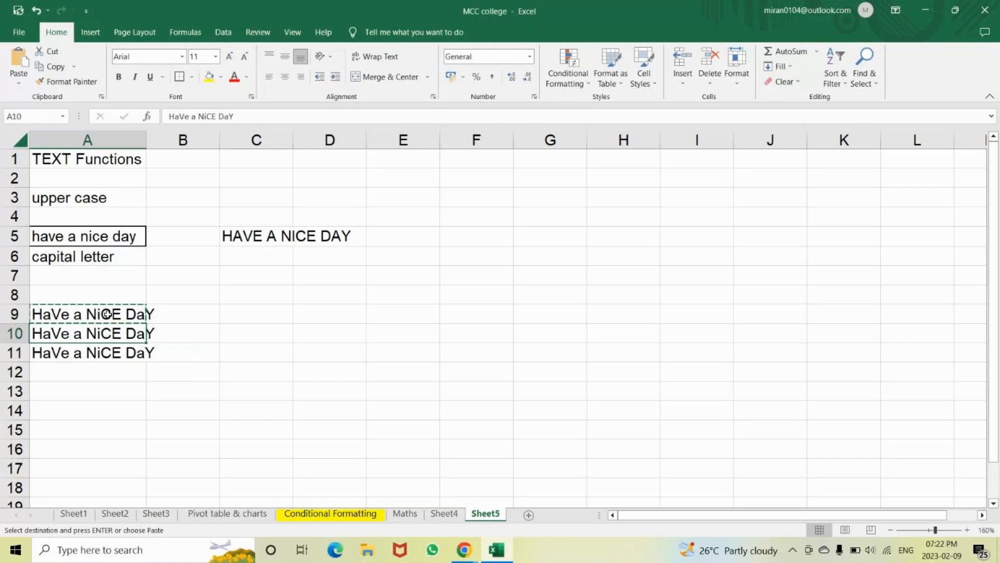
key("Down")
key("ctrl+v")
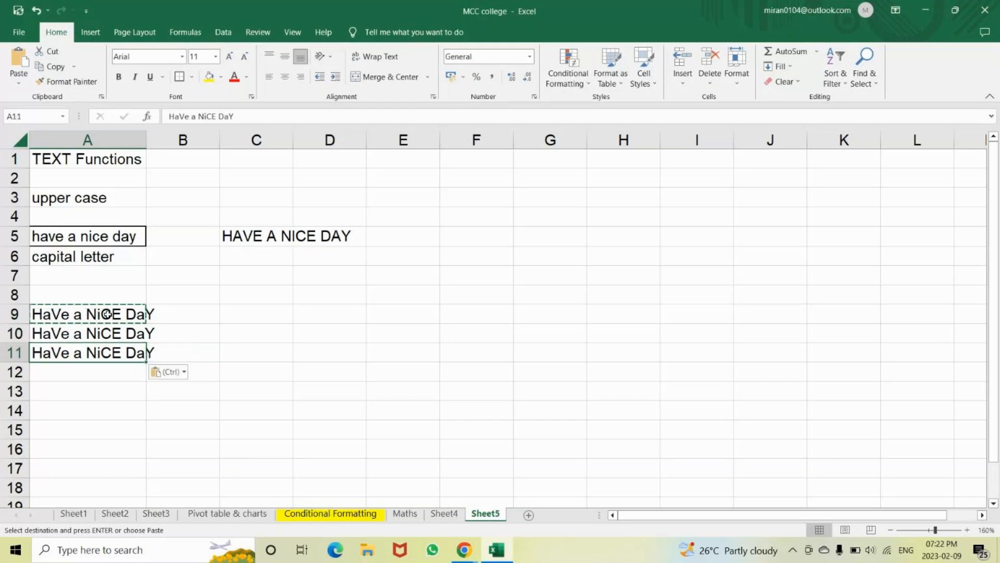
key("Down")
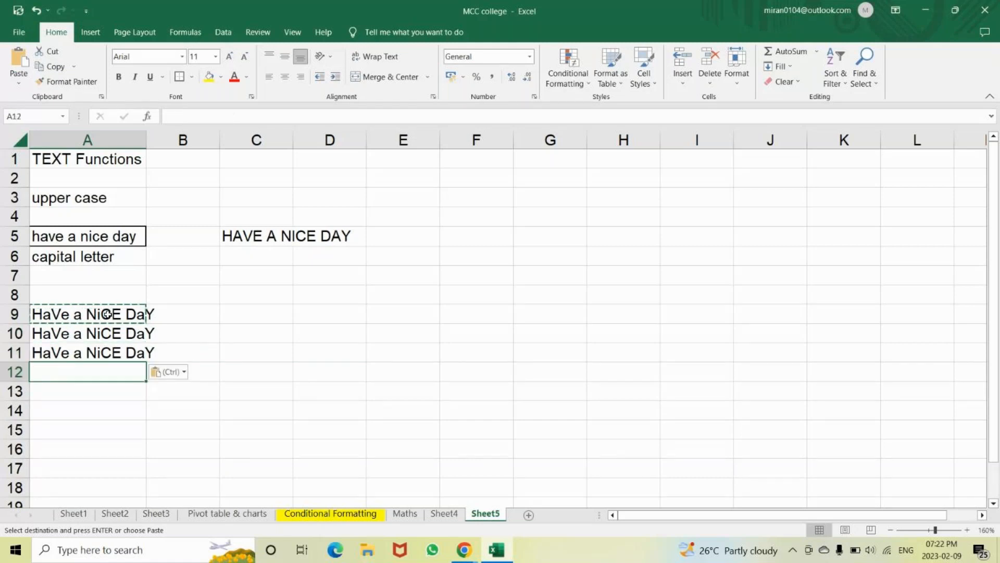
Autofit column C and enter =UPPER(A9) in C9, giving HAVE A NICE DAY
left_click(255, 319)
double_click(292, 140)
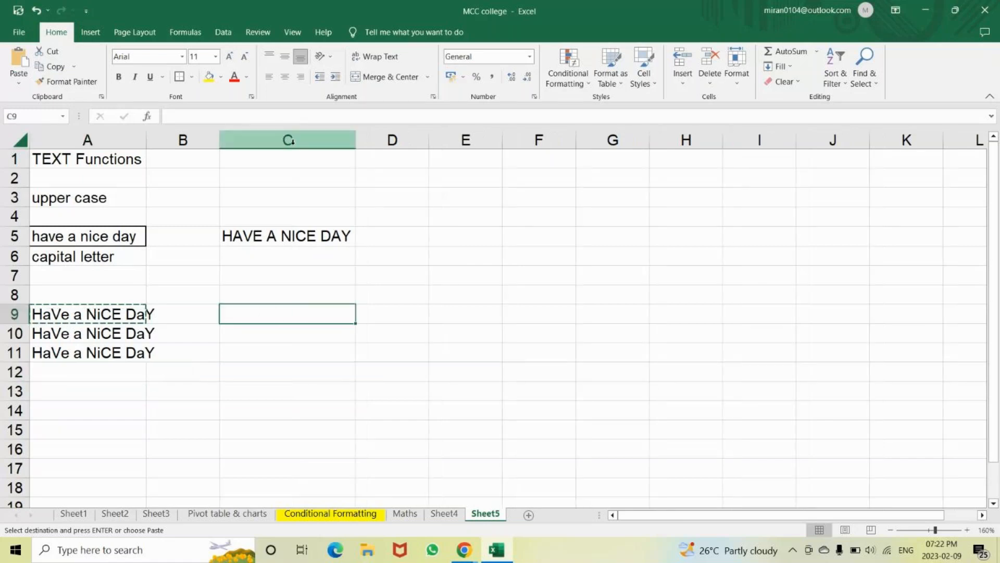
type("=")
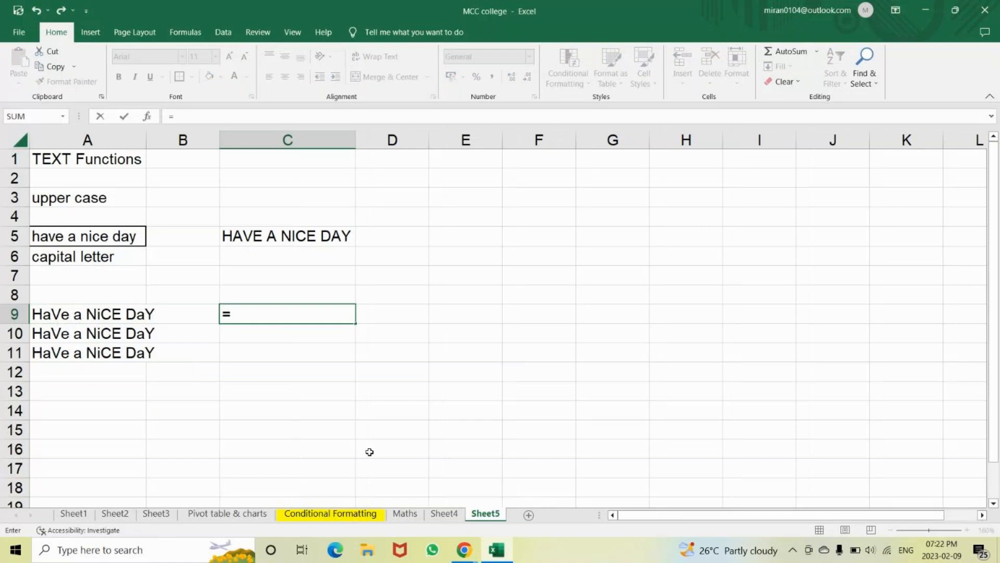
type("upper")
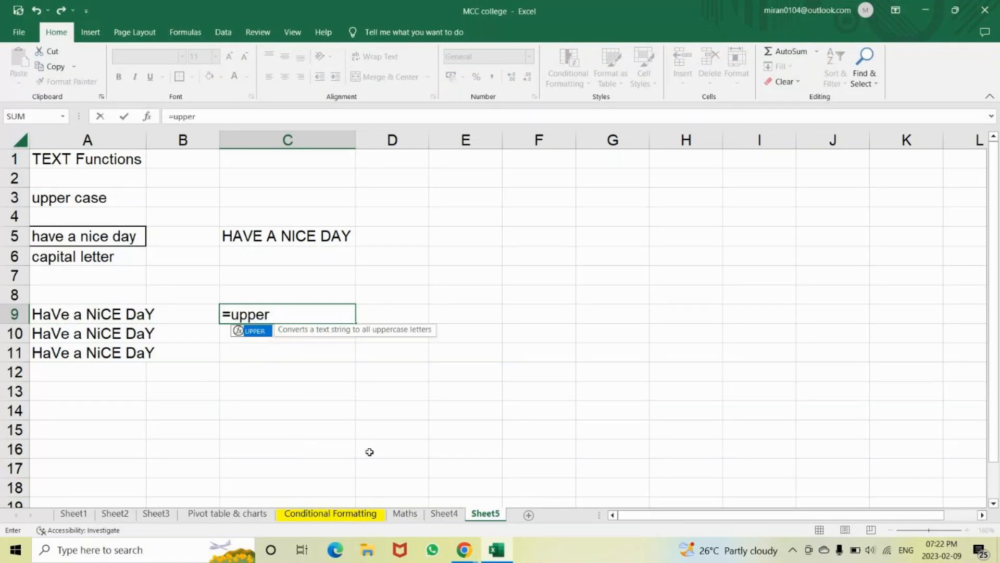
key("Tab")
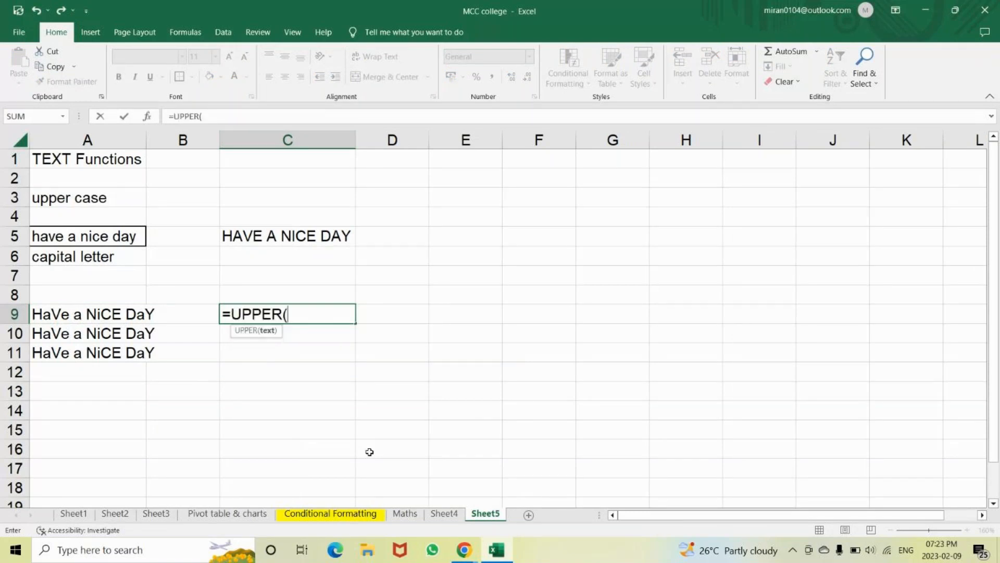
left_click(91, 310)
type(")")
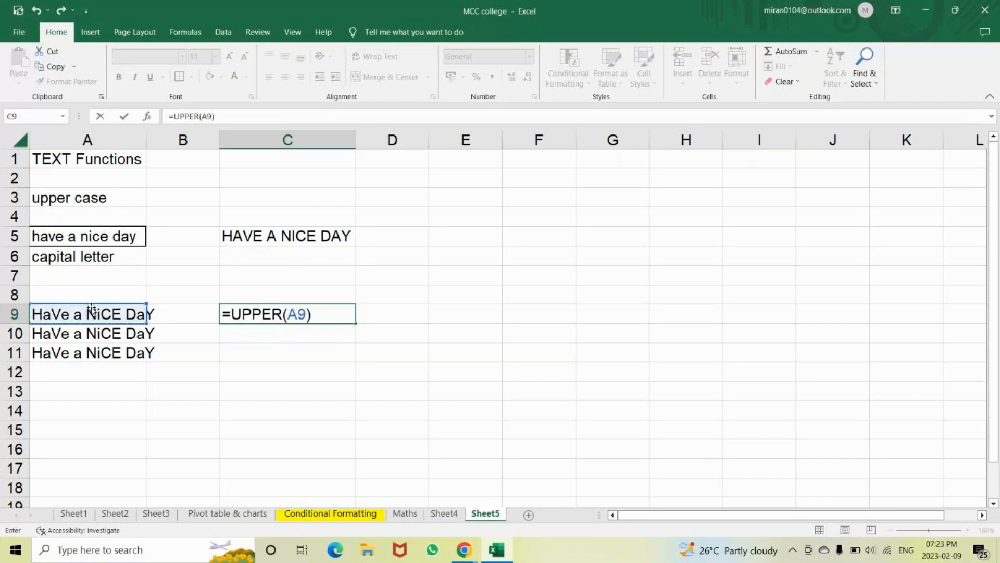
key("Return")
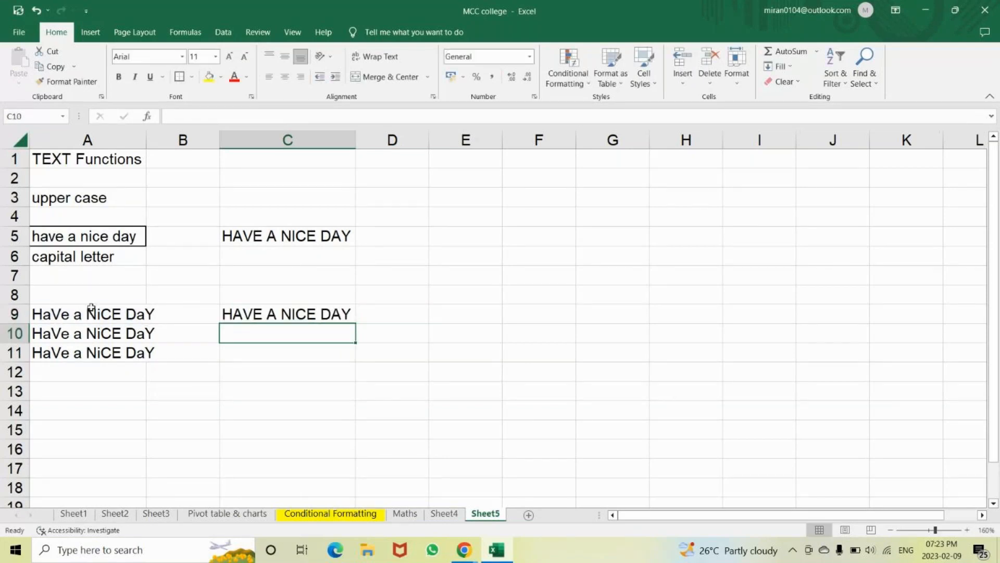
Add the note 'upper - converts to upper case - capital letters' in E9
left_click(468, 314)
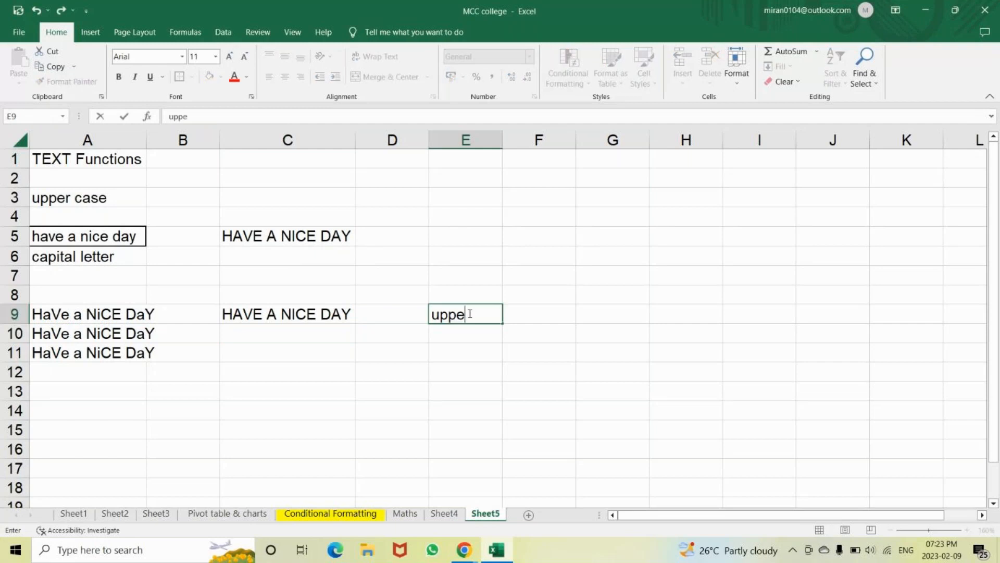
type("r - cinver")
key("BackSpace")
key("BackSpace")
key("BackSpace")
key("BackSpace")
key("BackSpace")
type("onverts to ")
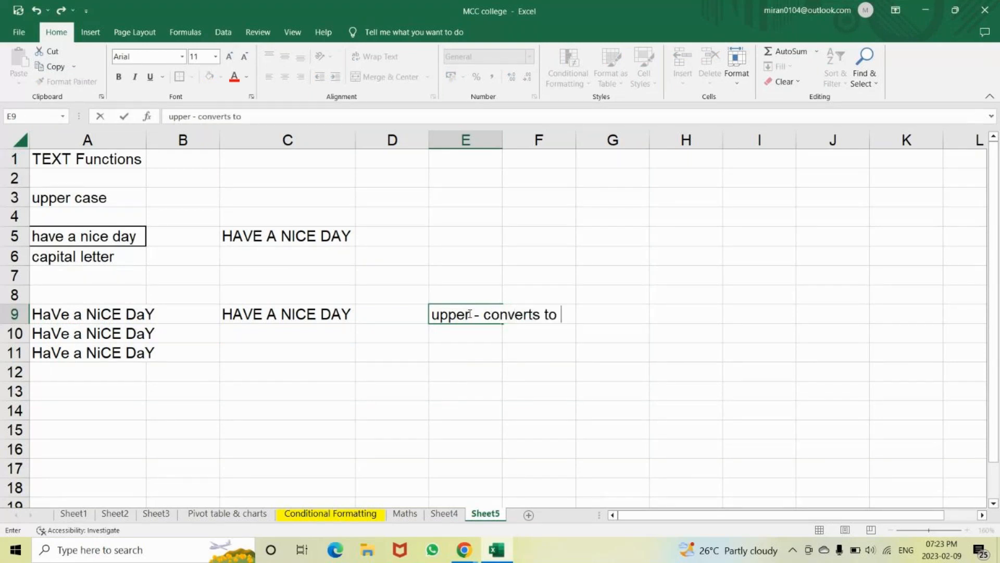
type("upper case - capital")
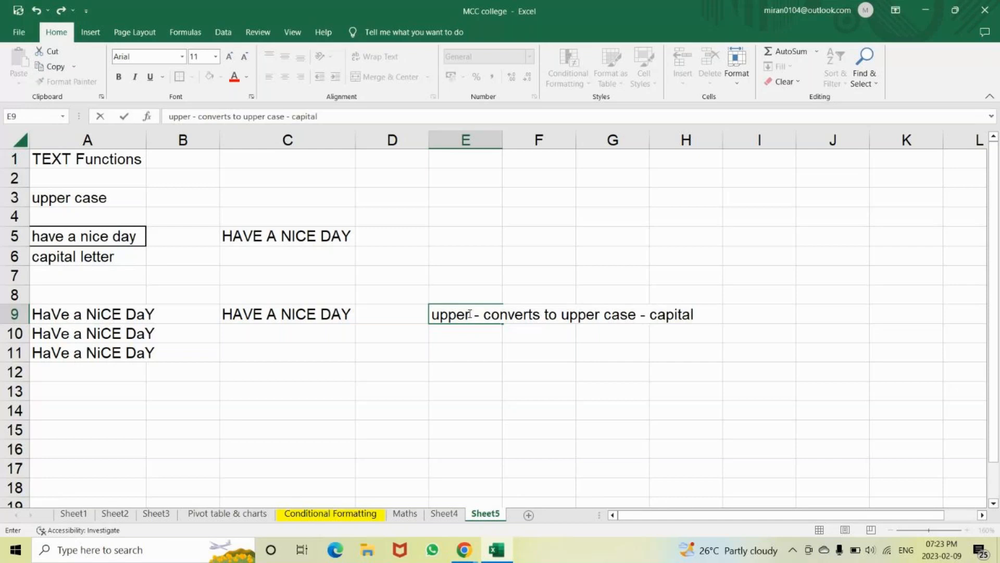
type(" letters")
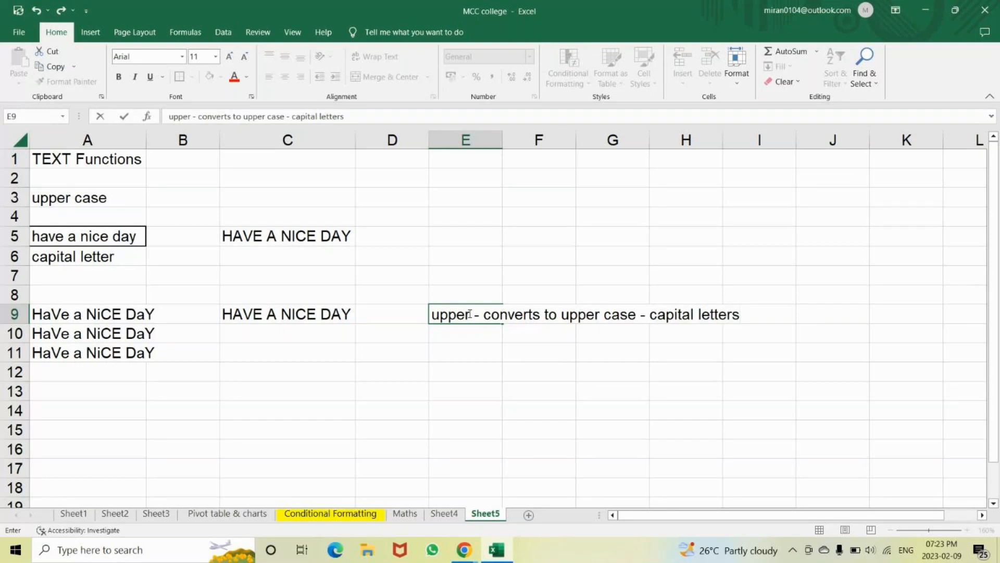
key("Return")
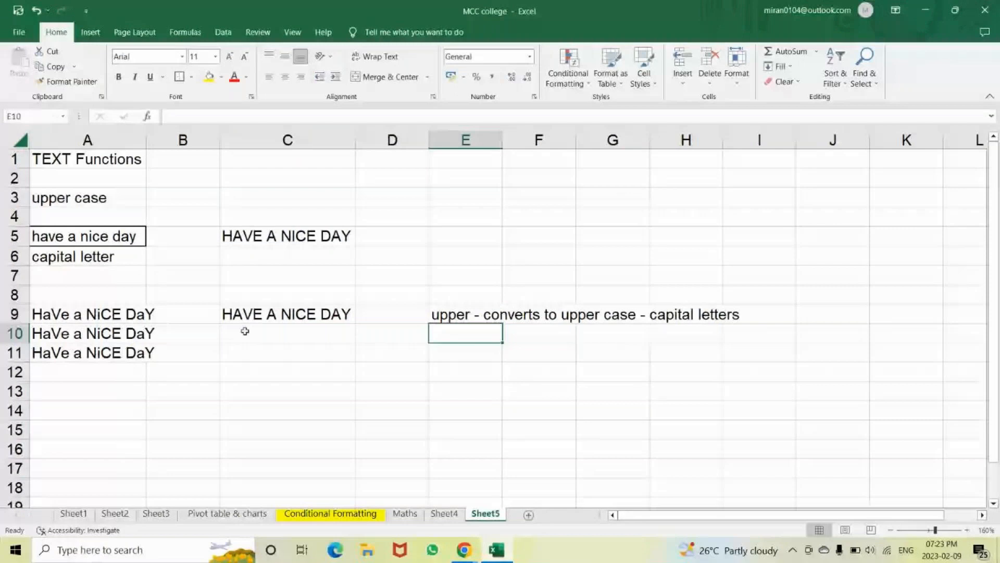
Enter =LOWER(A10) in C10, giving 'have a nice day'
left_click(245, 331)
type("=lowe")
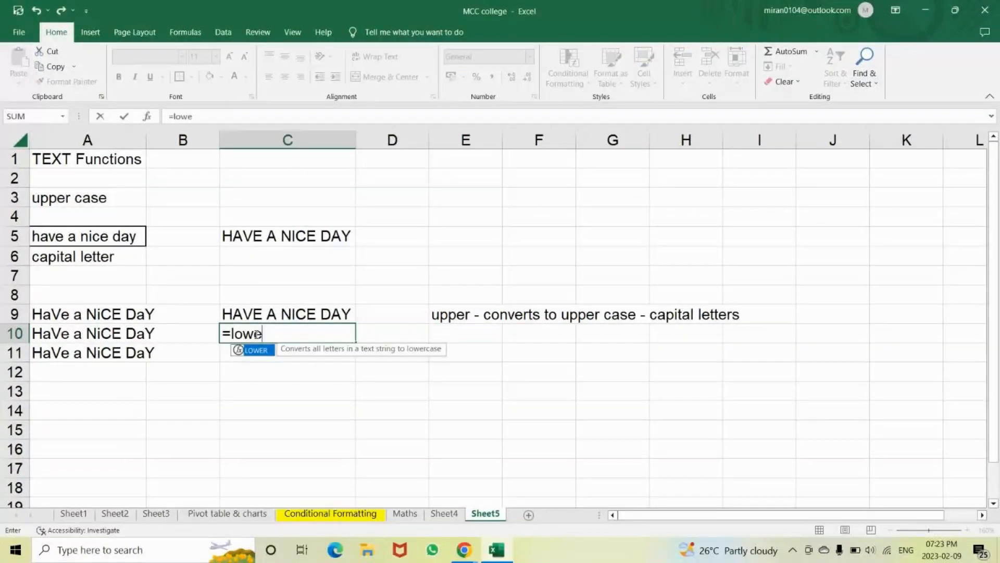
key("Tab")
left_click(105, 332)
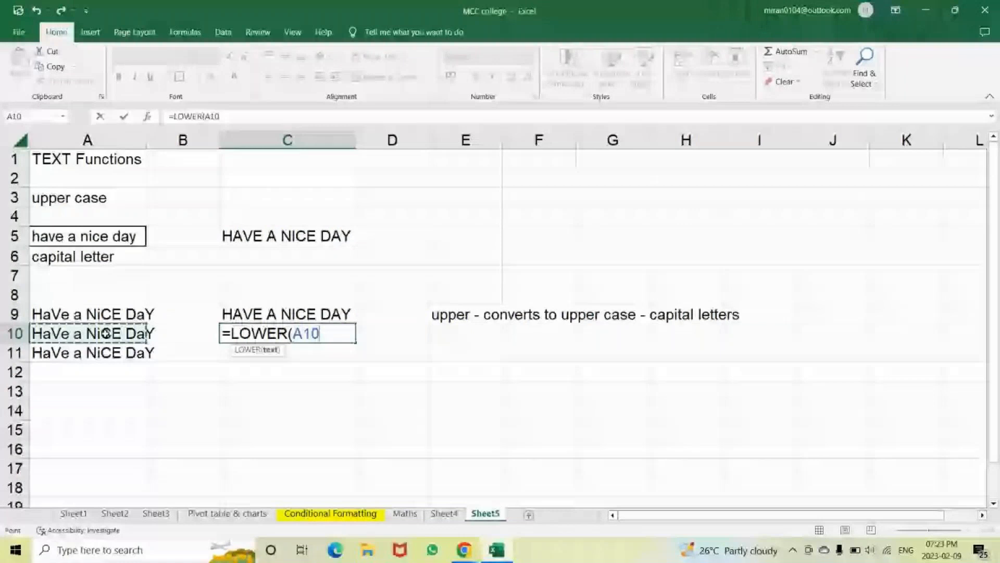
type(")")
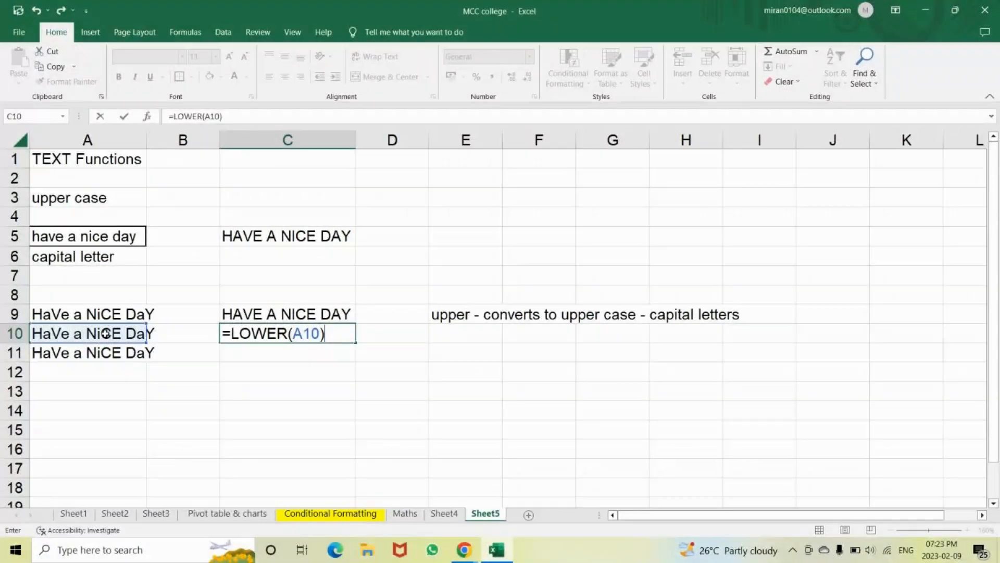
key("ctrl+Return")
Add the note 'lower - convert to lower case - small letters' in E10
left_click(443, 325)
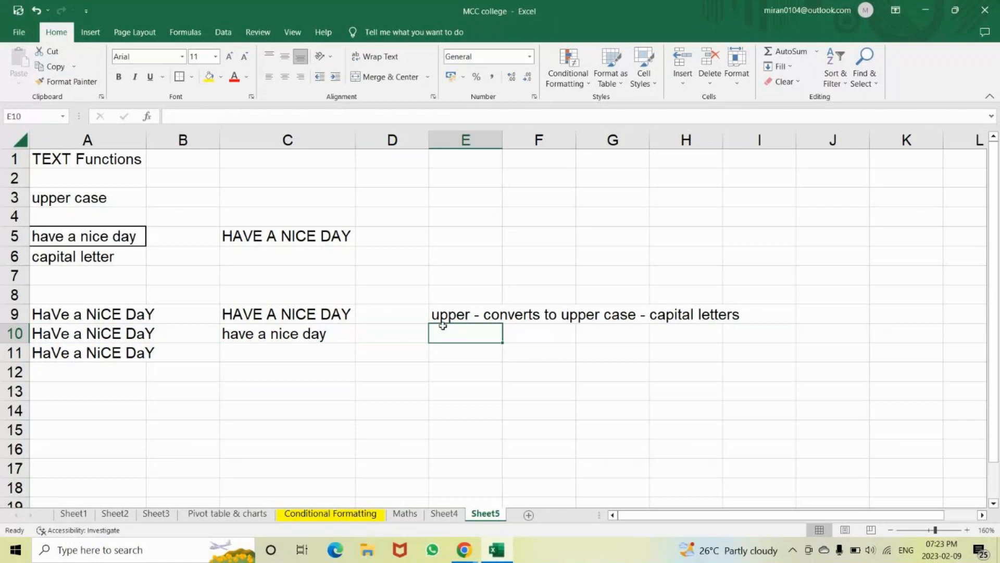
type("lower - con")
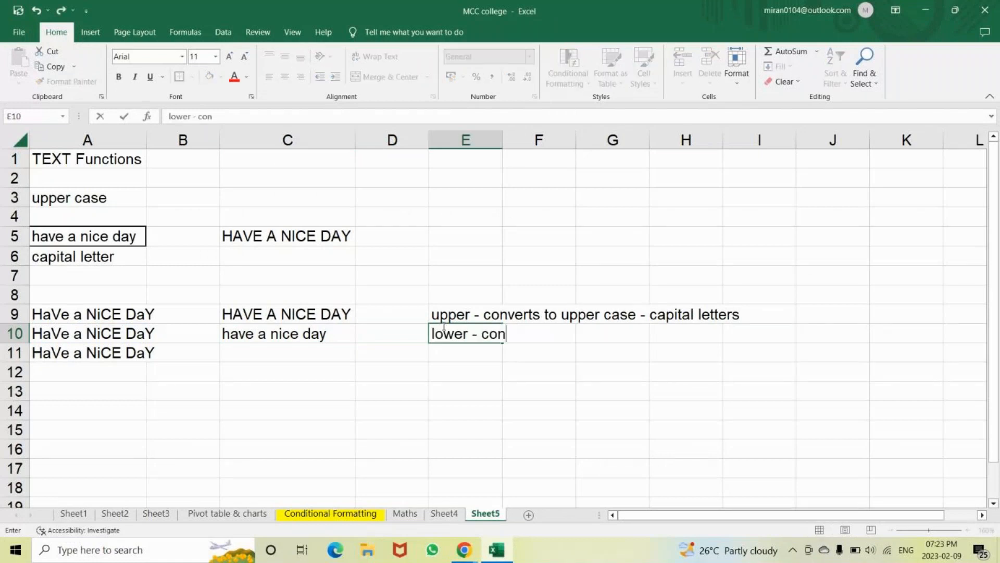
type("vert to lower")
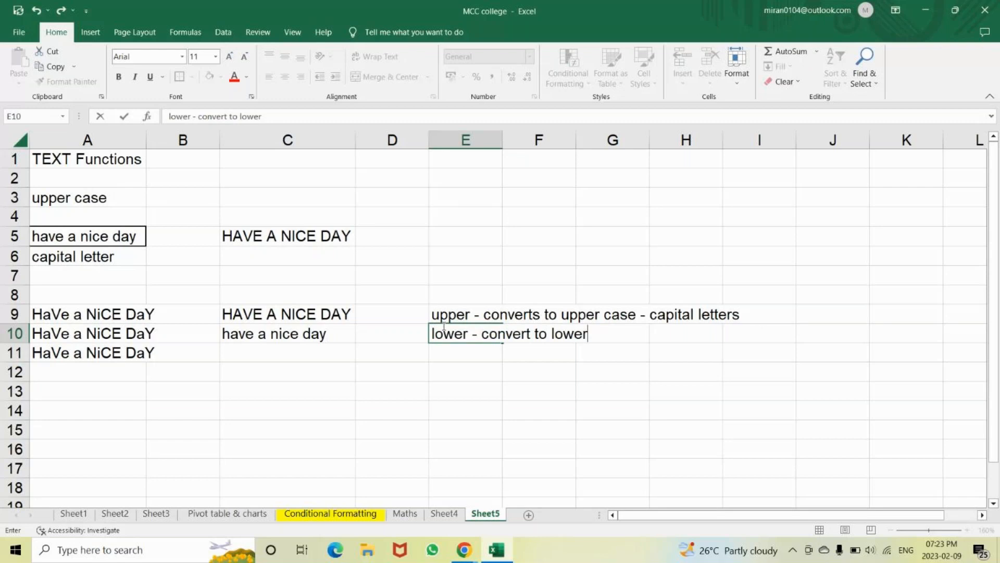
type(" case - small lett")
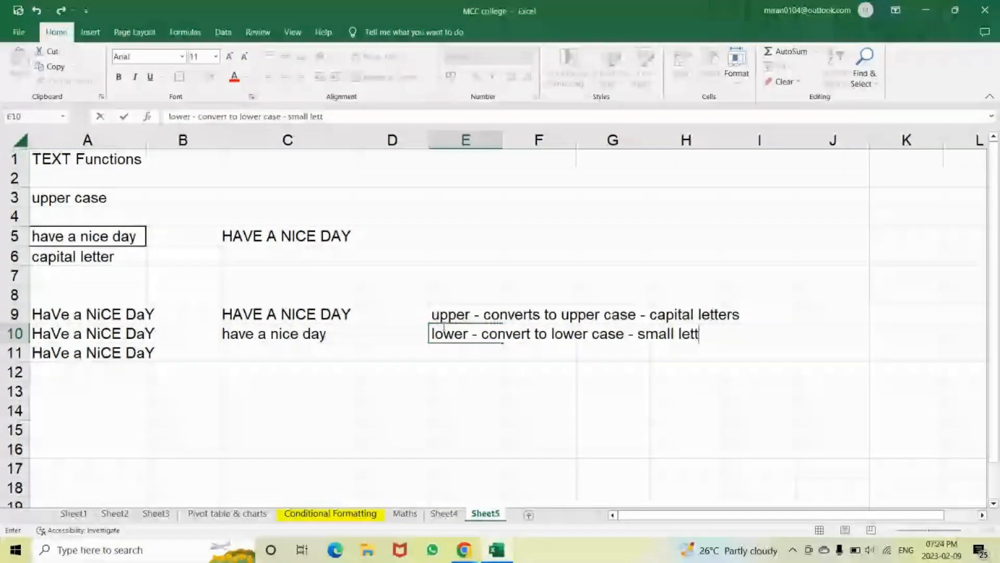
type("ers")
key("Return")
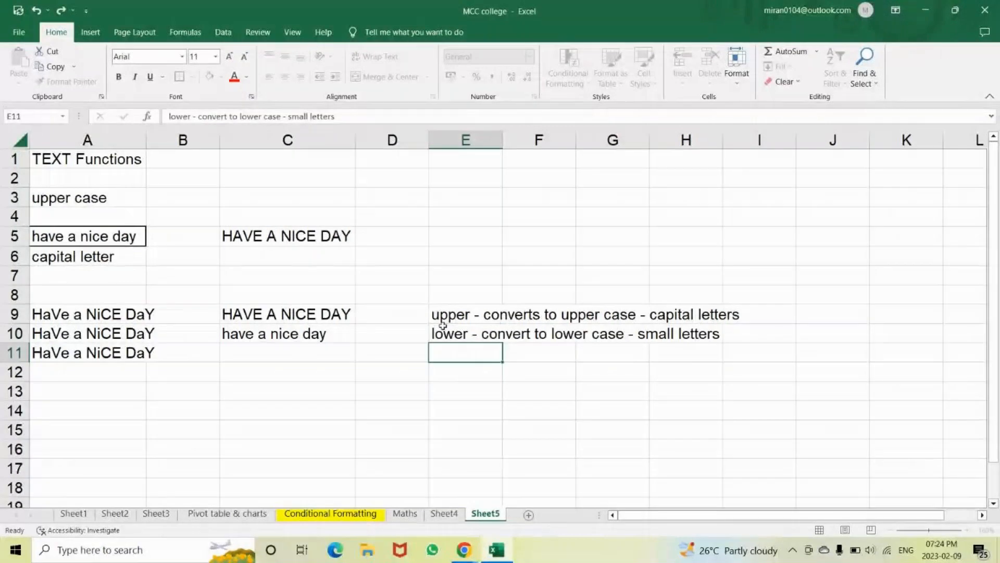
Enter =PROPER(A11) in C11, giving 'Have A Nice Day'
left_click(250, 356)
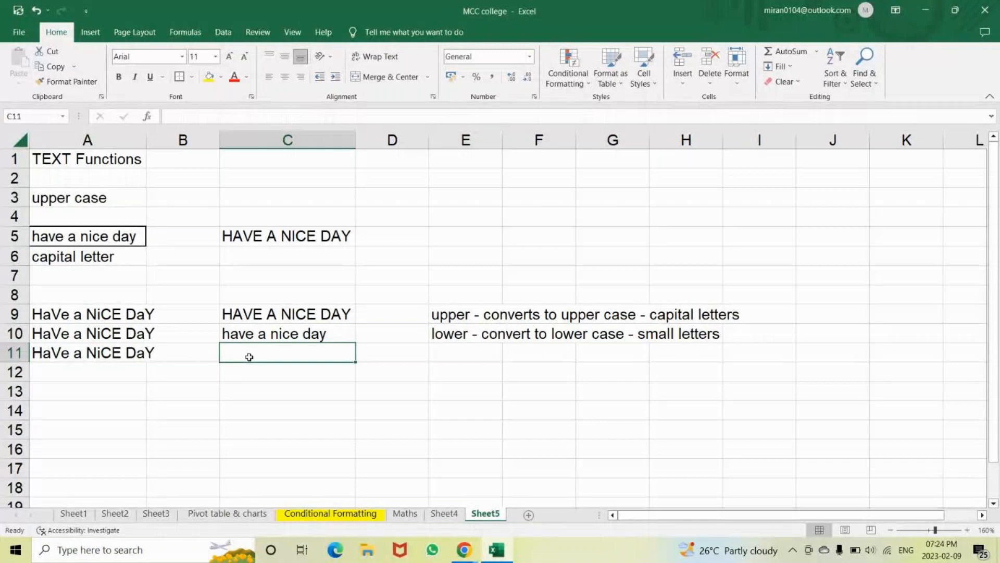
type("=")
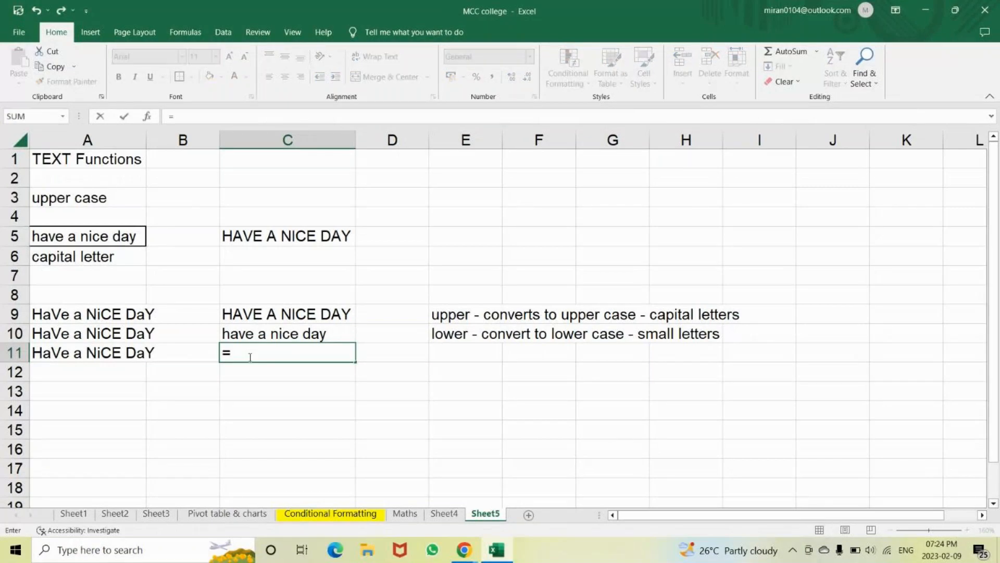
type("proper")
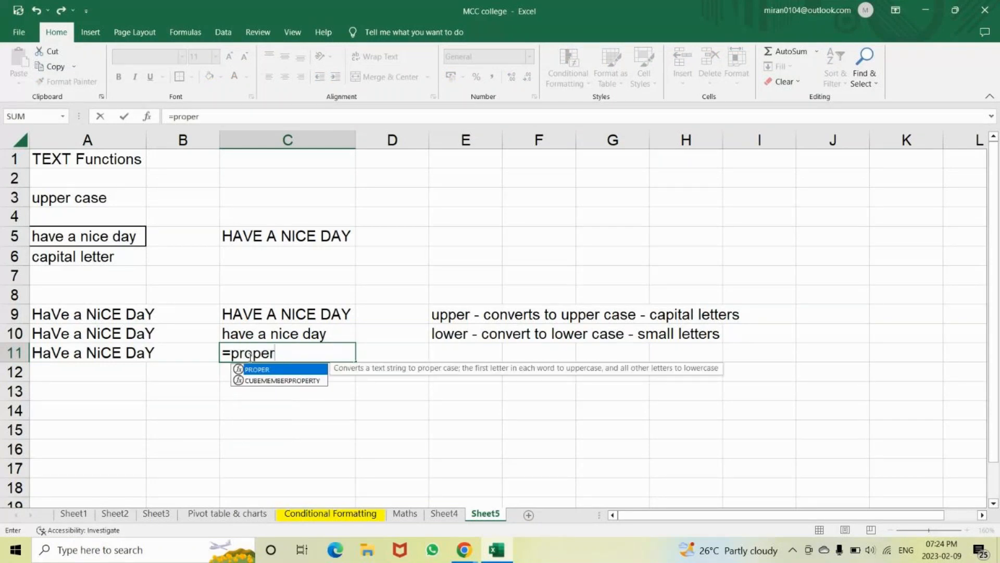
key("Tab")
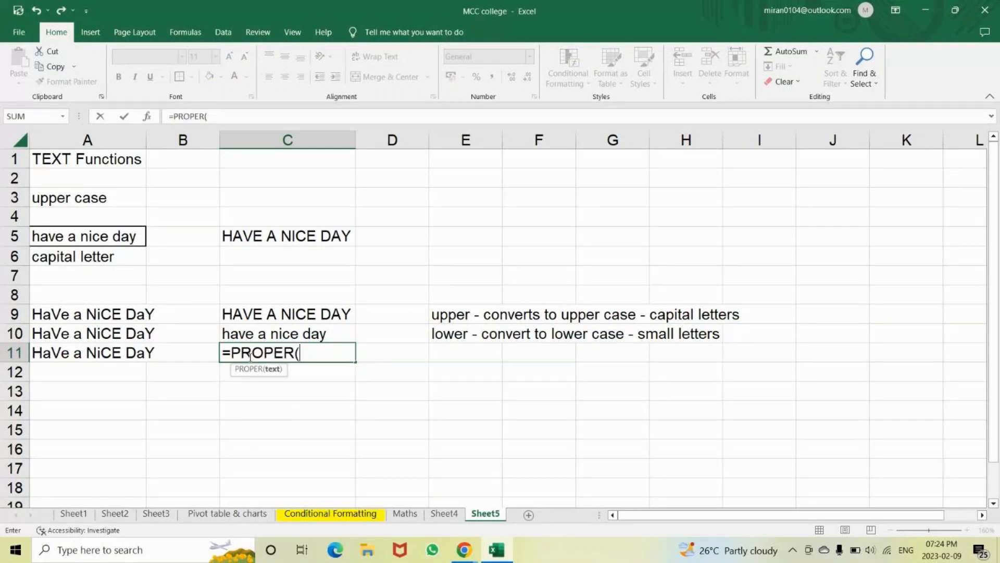
left_click(138, 356)
type(")")
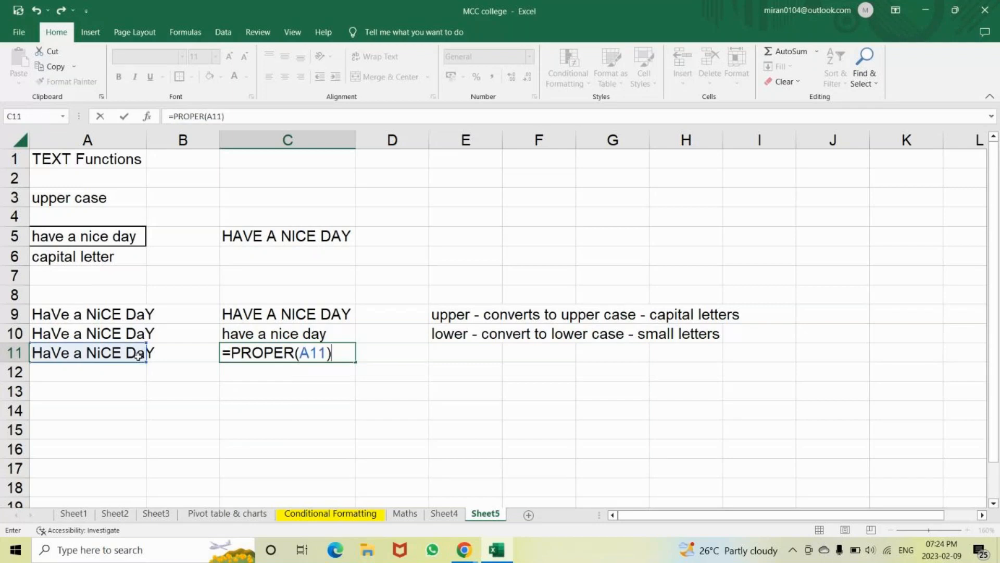
key("Return")
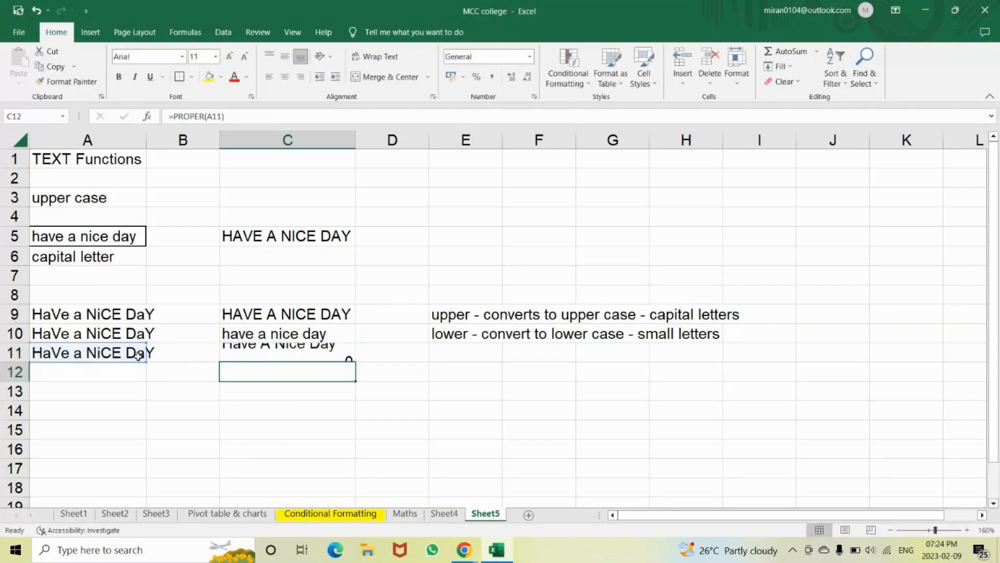
Add the note 'Proper - convert the first letter of word - capital and the rest small letters' in E11
left_click(447, 352)
type("Prover")
key("BackSpace")
key("BackSpace")
key("BackSpace")
type("per - conver ")
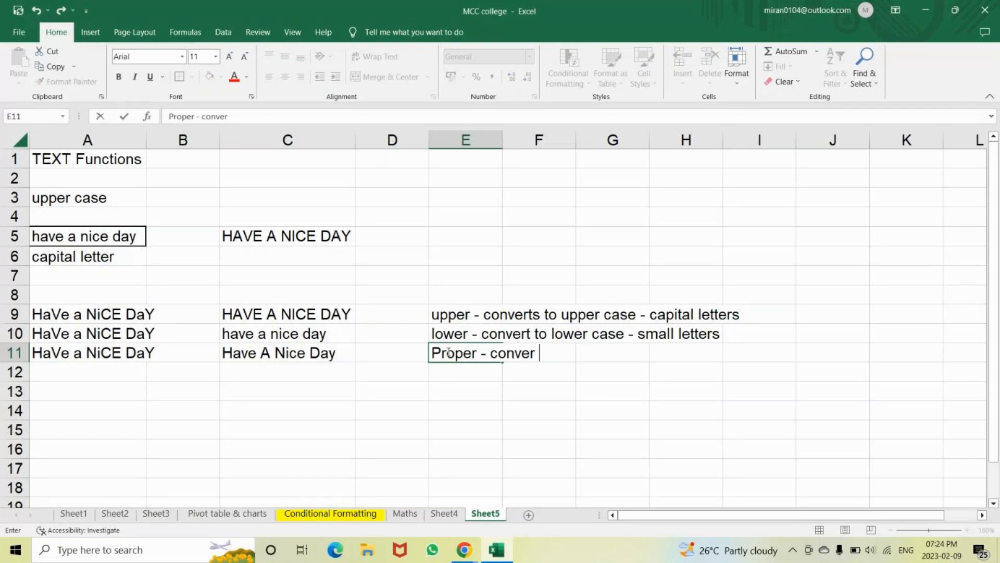
type("t the first letter o")
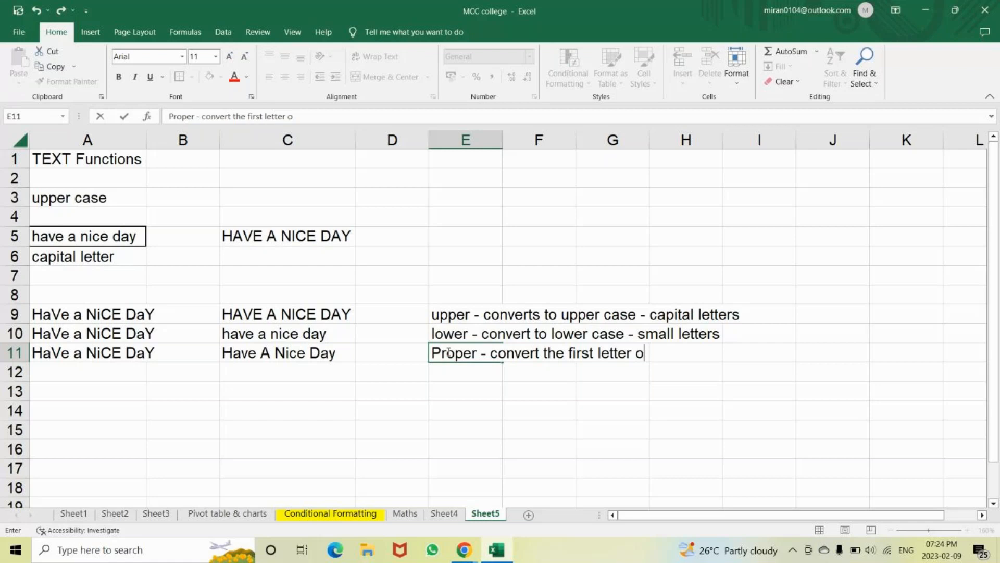
type("f word")
key("BackSpace")
type("- capital ")
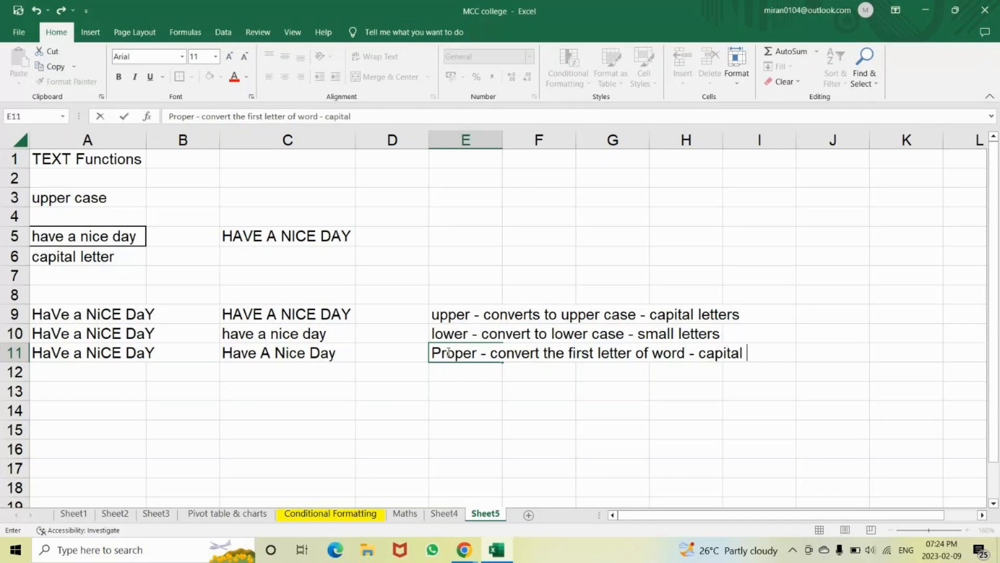
type("and the ")
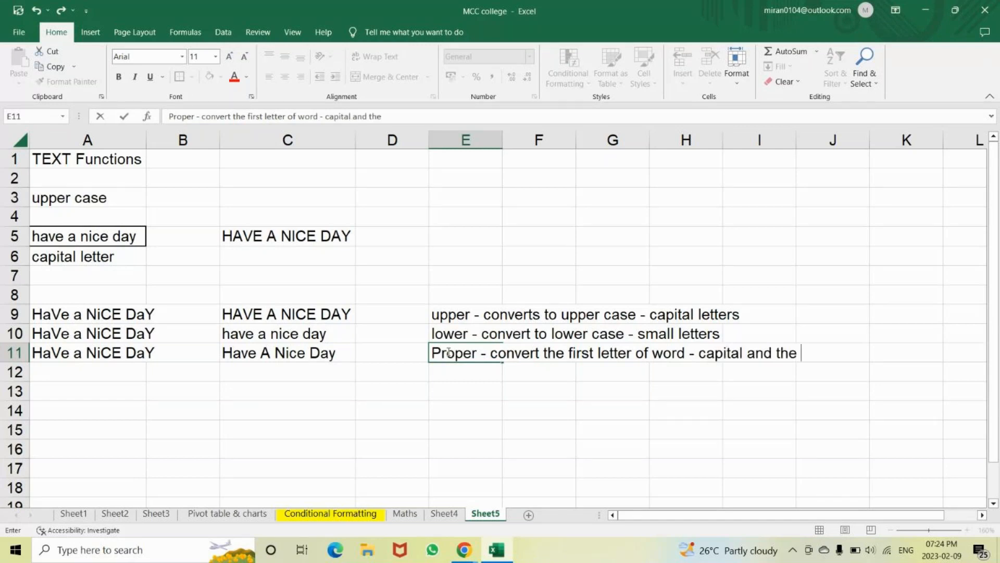
type("rest small te")
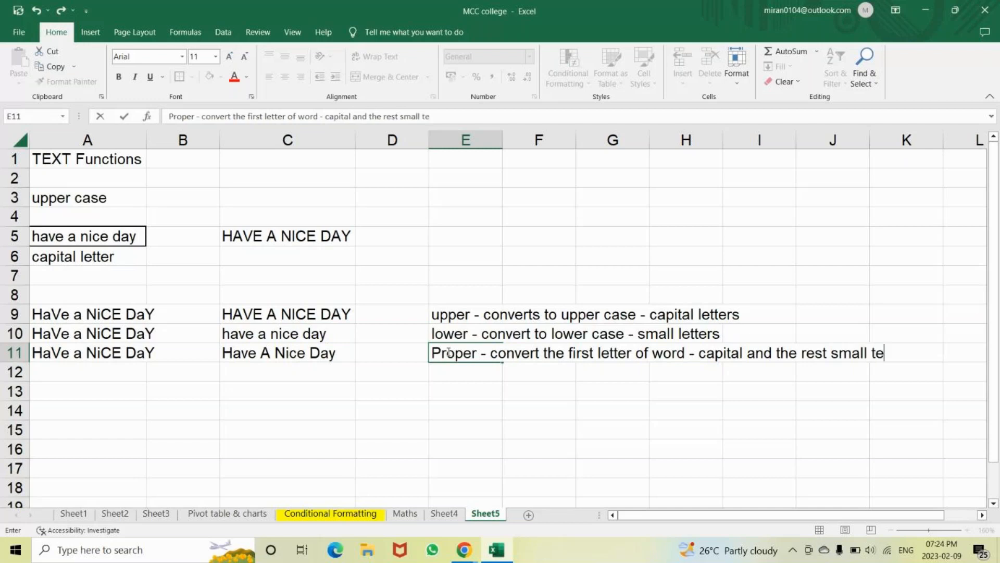
type("llte")
key("BackSpace")
key("BackSpace")
key("BackSpace")
key("BackSpace")
key("BackSpace")
key("BackSpace")
type("letters")
key("Return")
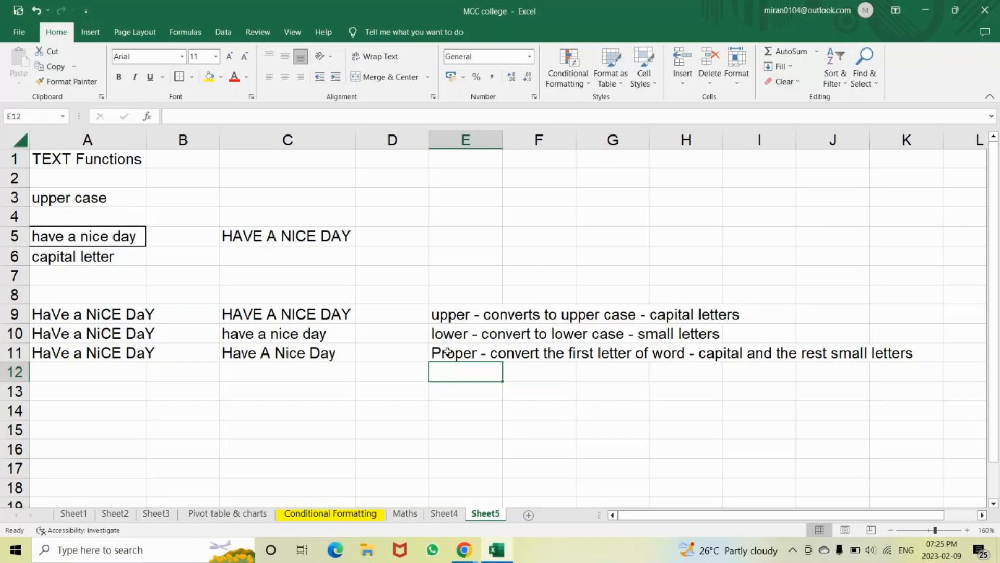
Starting at A13, type the seven letters of a name, one letter per cell down column A
key("Down")
key("Down")
key("Down")
key("Left")
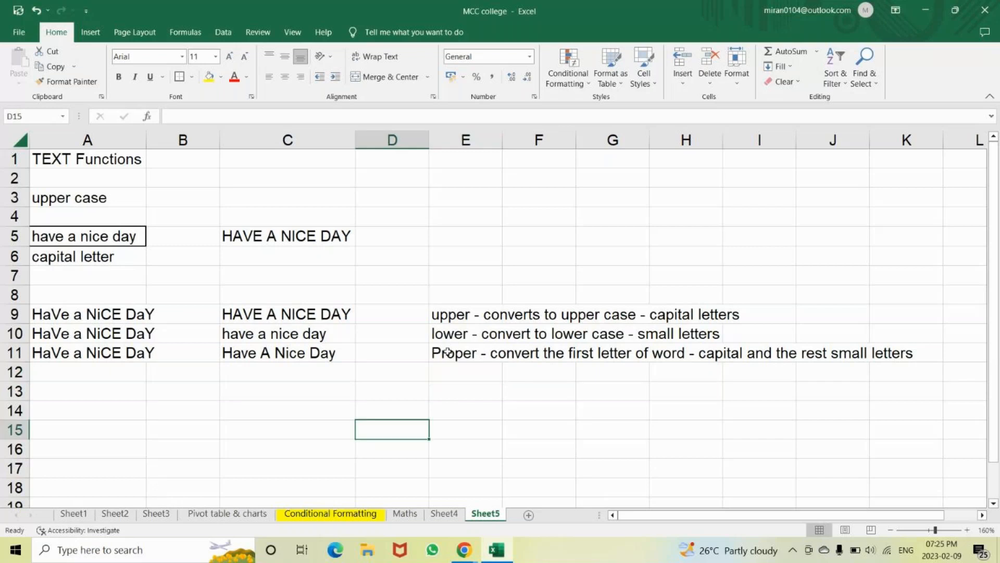
key("Left")
key("Left")
key("Left")
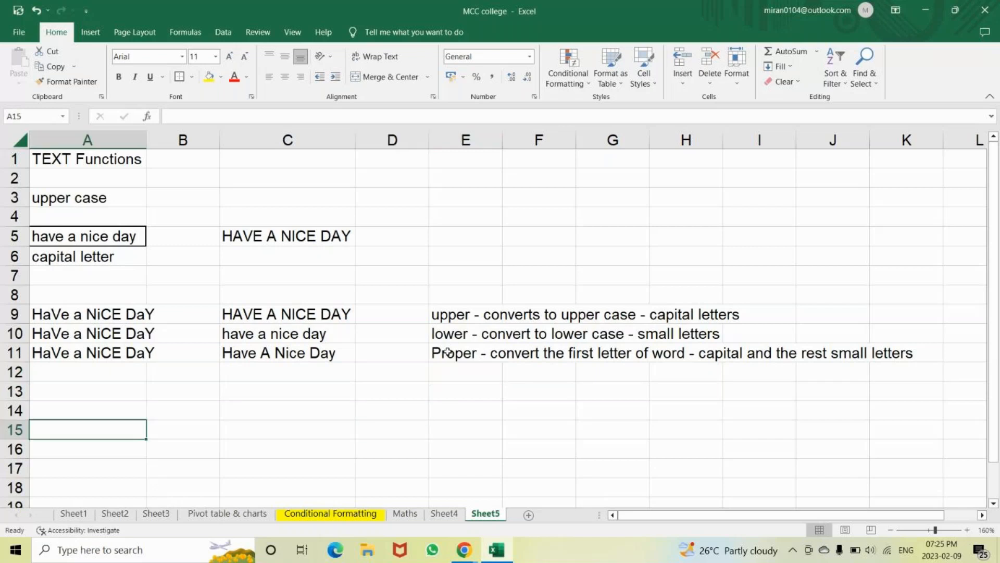
key("Up")
key("Up")
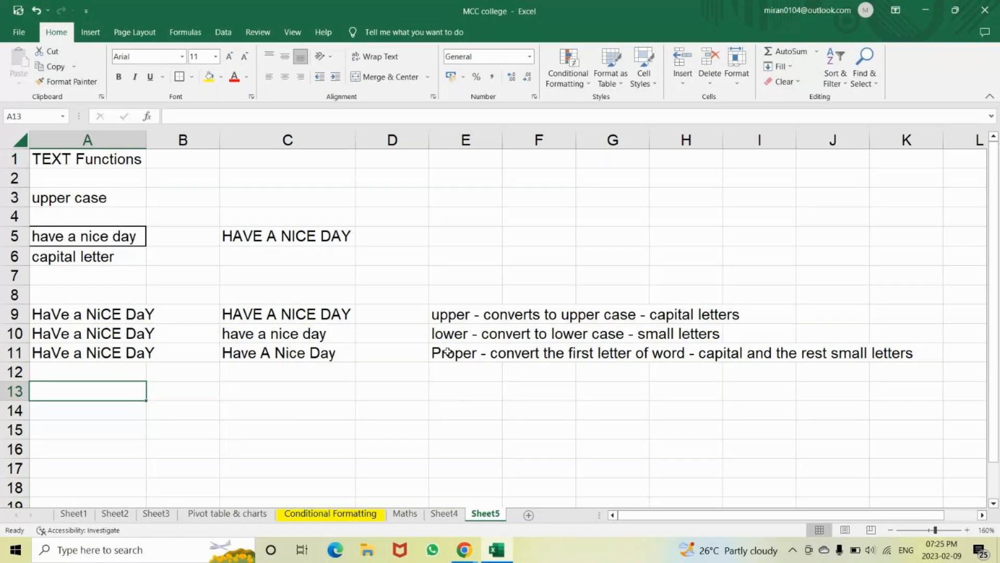
key("Down")
key("Down")
key("Down")
key("Down")
key("Down")
key("Down")
key("Down")
key("Down")
key("Up")
key("Up")
key("Up")
key("Up")
key("Up")
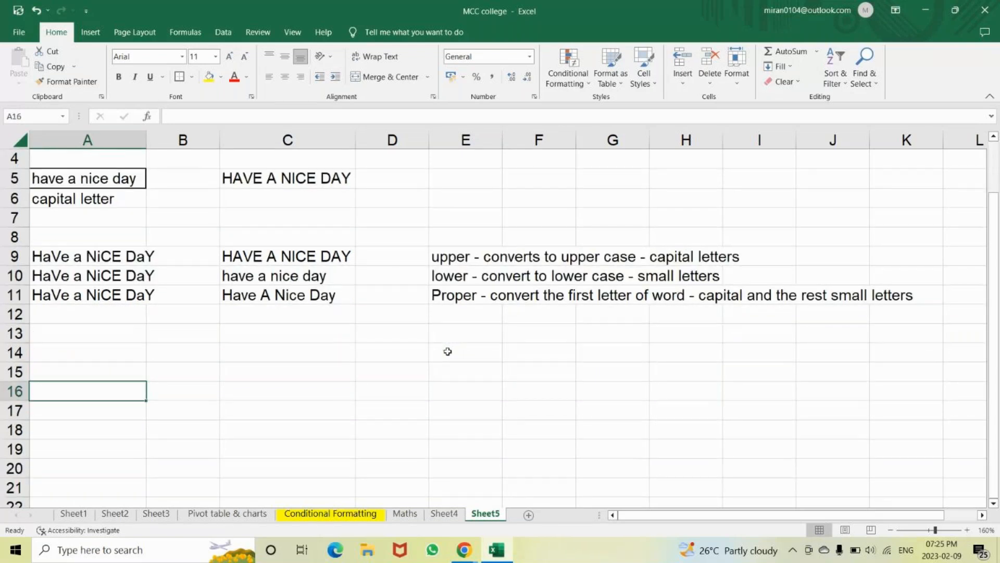
key("Up")
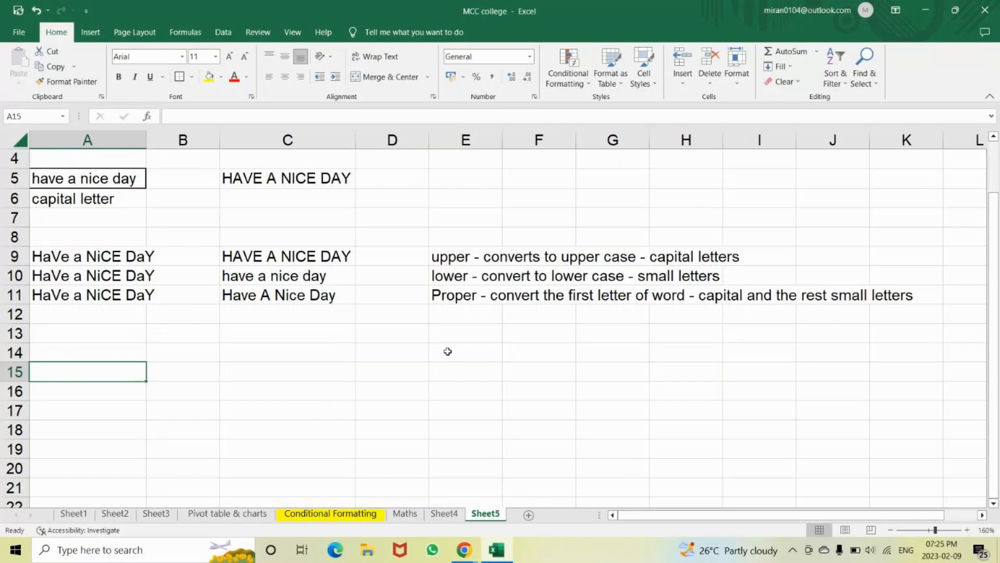
key("Down")
key("Down")
key("Up")
key("Up")
key("Up")
key("Up")
type("S")
key("Return")
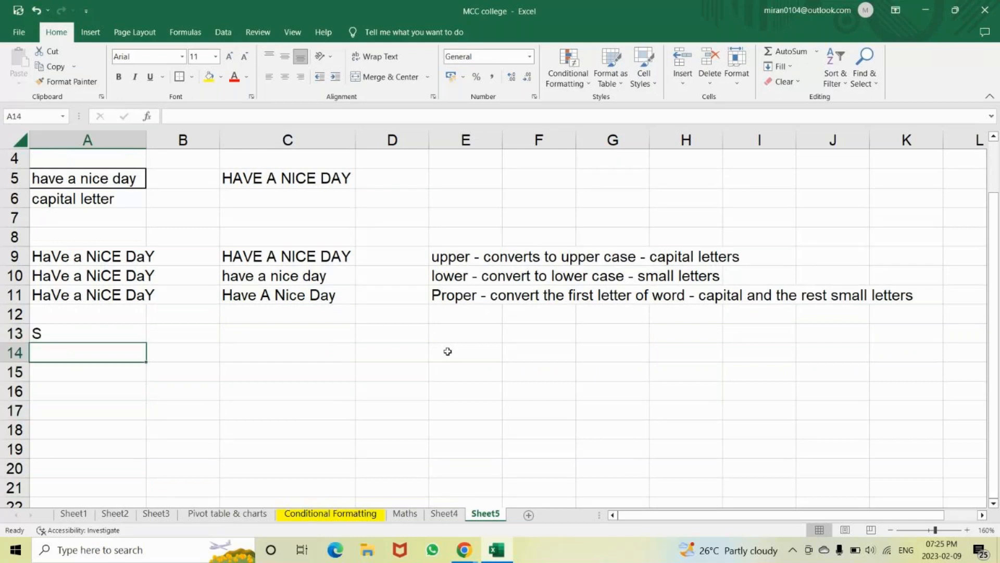
type("h")
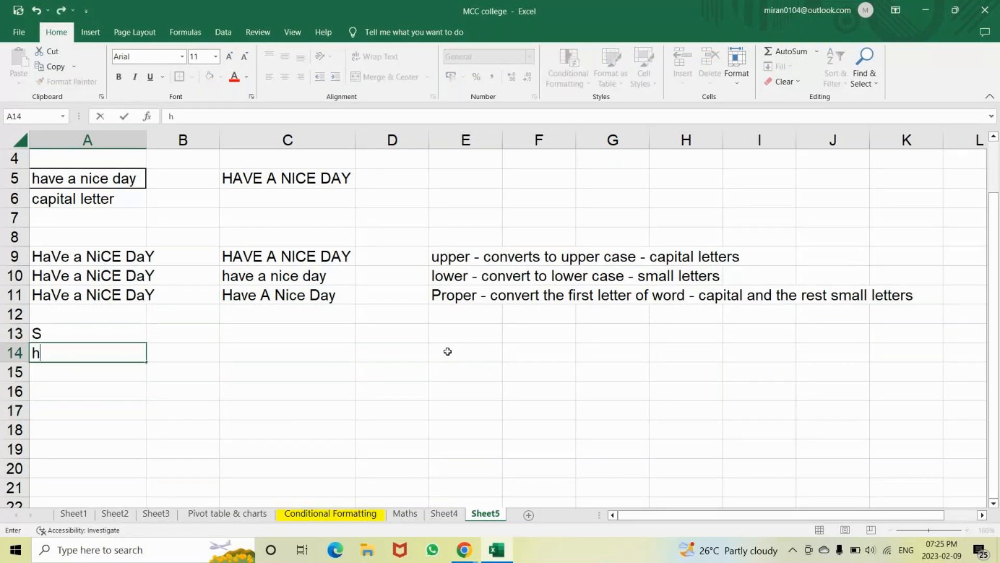
key("Return")
type("a")
key("Return")
type("m")
key("Return")
type("i")
key("Return")
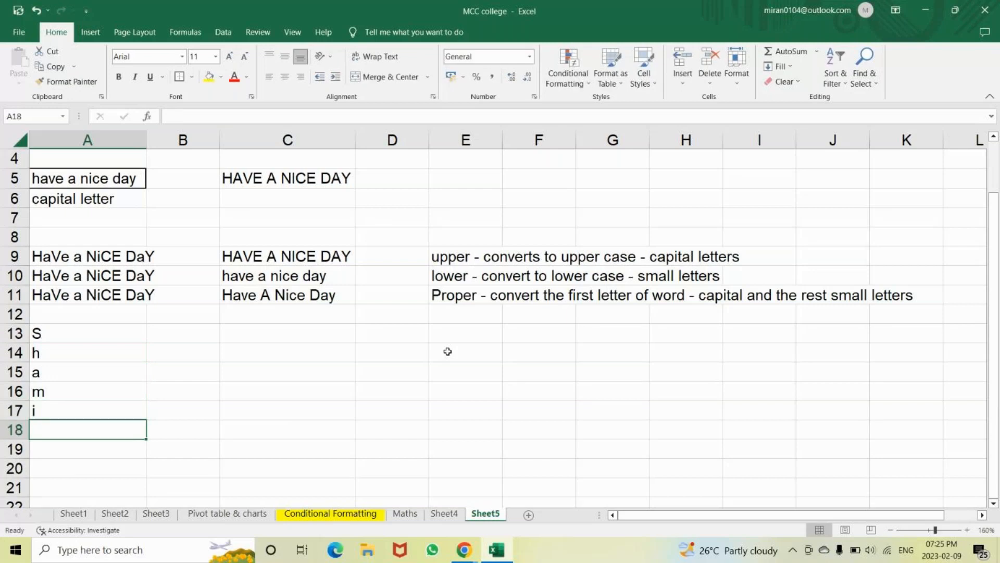
type("l")
key("Return")
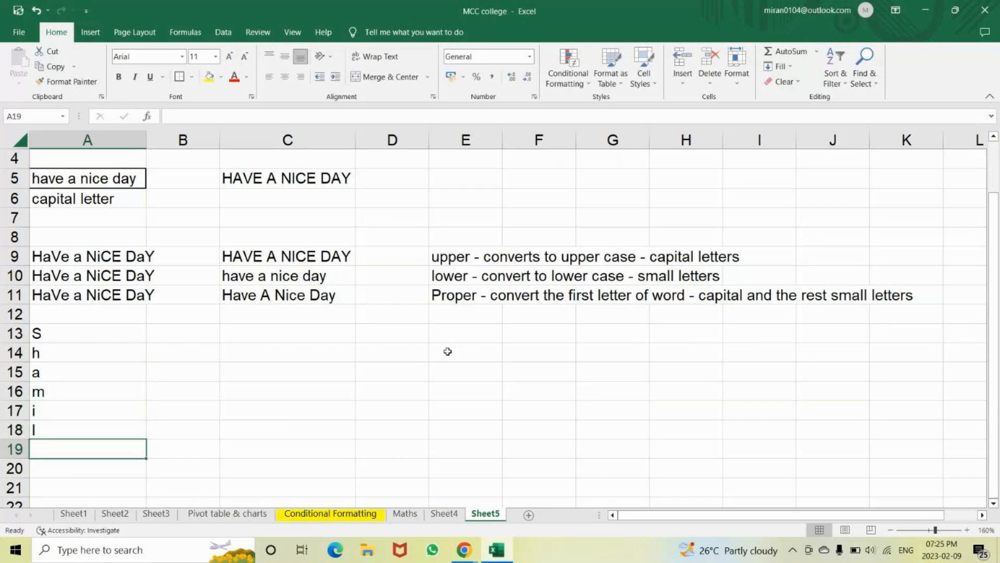
type("y")
key("Return")
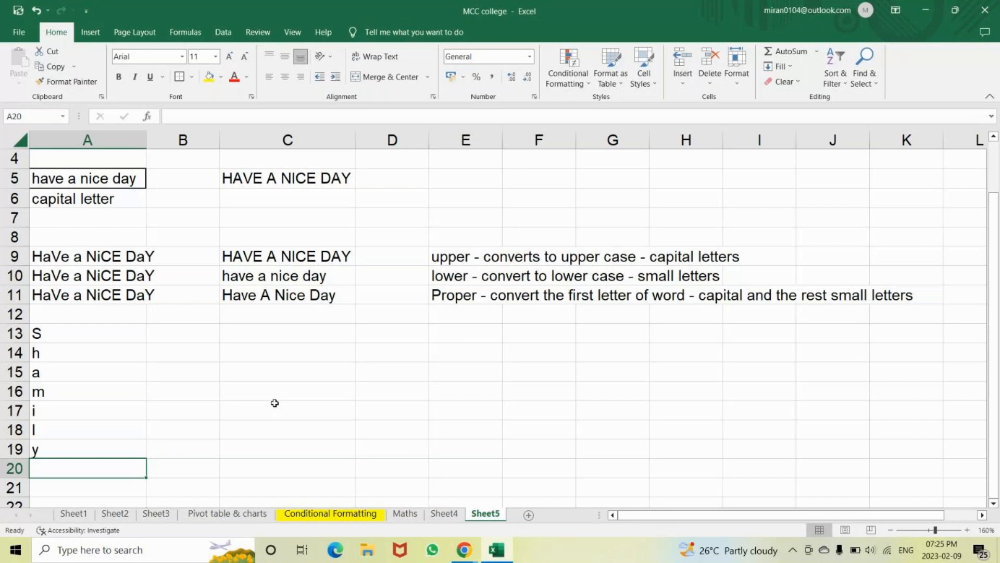
Mute the microphone in the GoTo meeting window, then Alt+Tab back to Excel
left_click(464, 549)
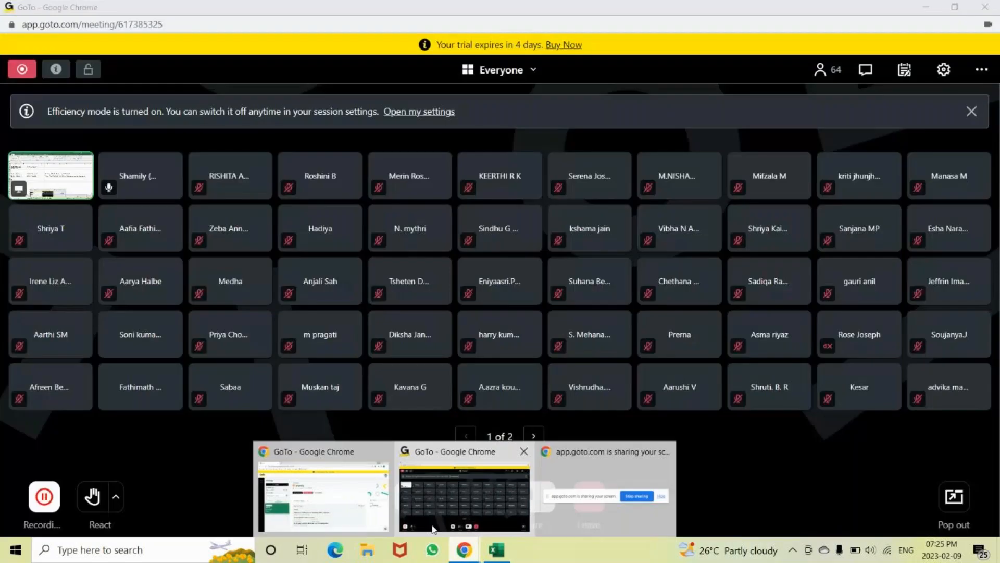
left_click(412, 497)
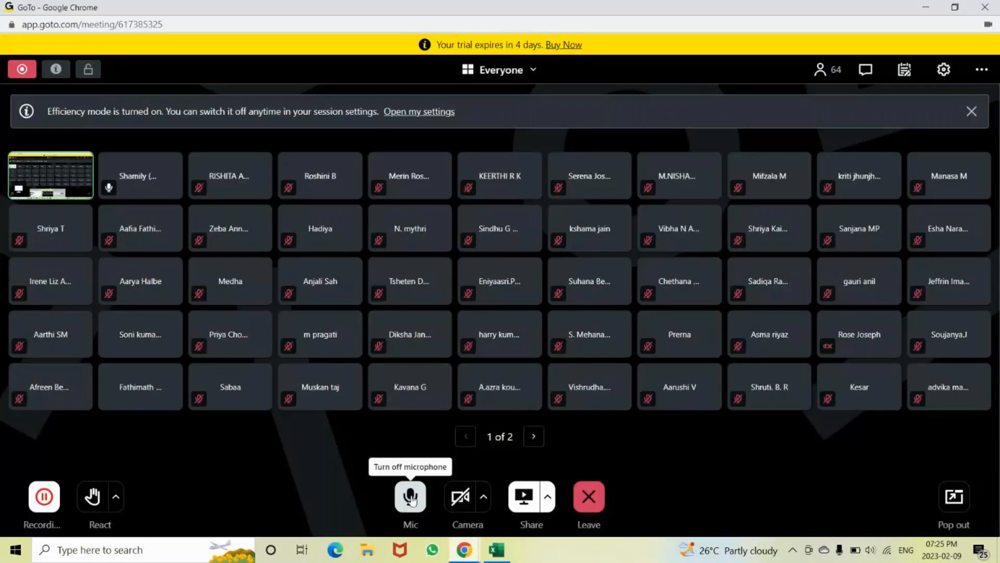
left_click(411, 499)
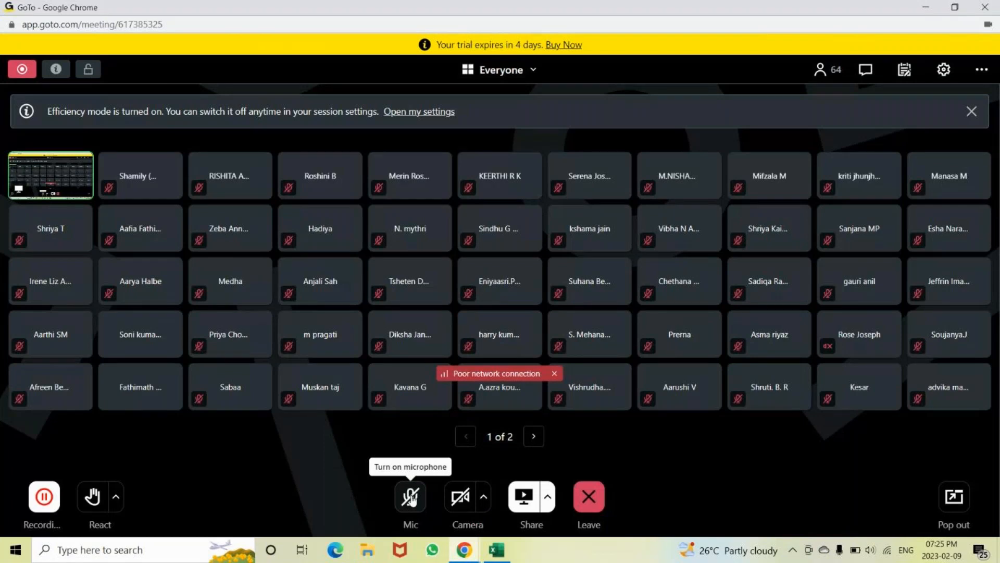
left_click(411, 498)
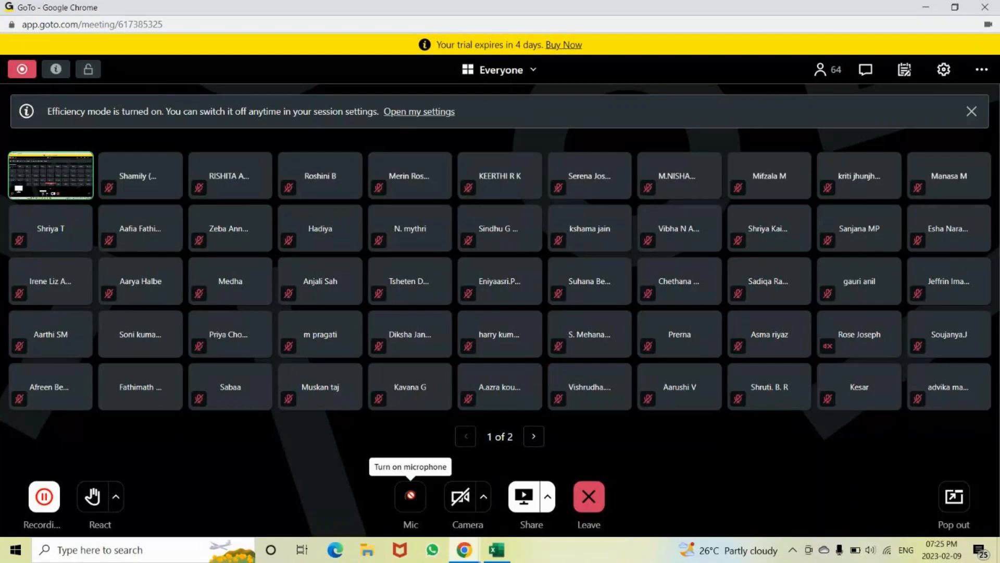
key("alt+Tab")
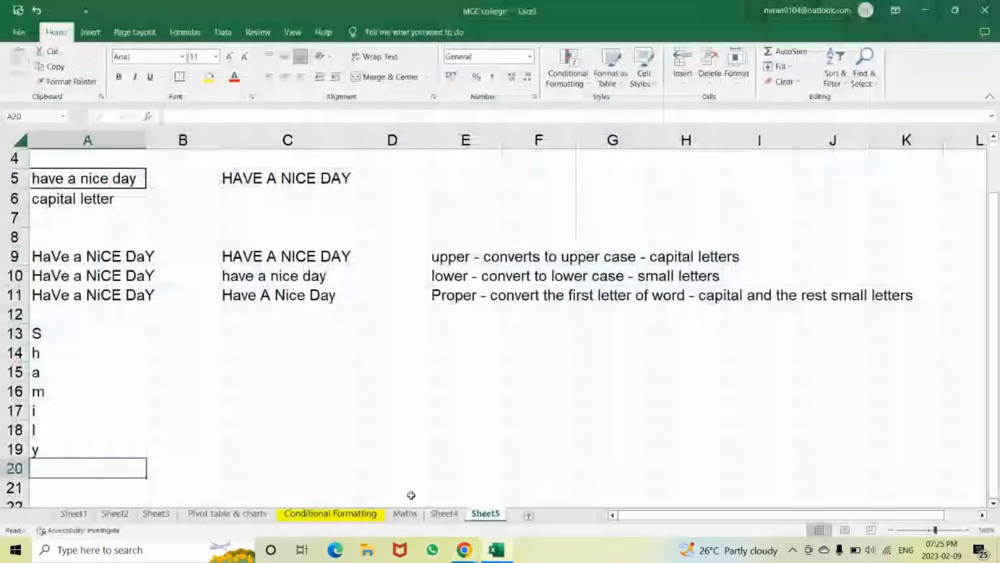
Apply All Borders to the letter cells A13:A19
left_click(58, 328)
key("Down")
key("Down")
key("Down")
key("Down")
key("Down")
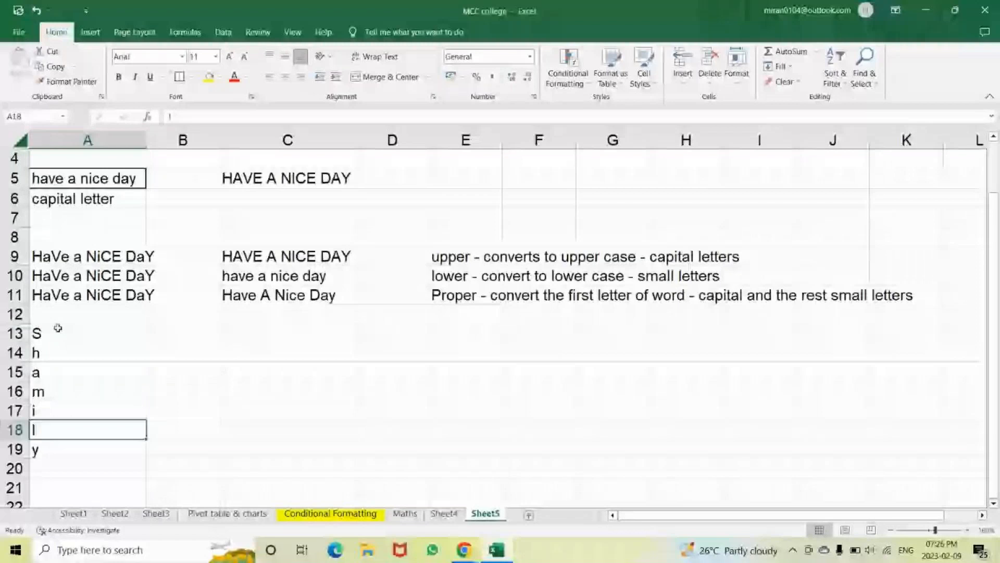
left_click_drag(58, 328, 57, 450)
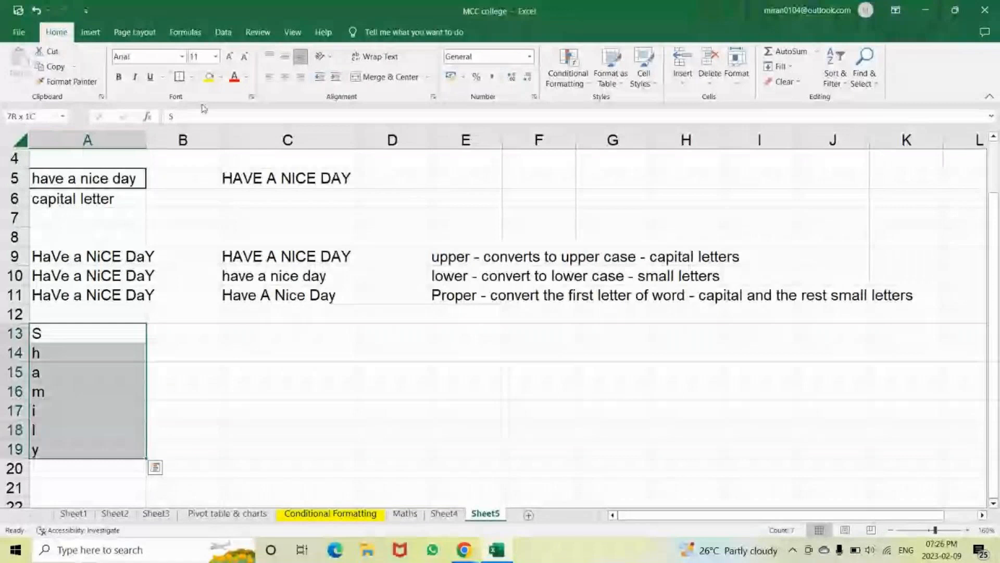
left_click(197, 77)
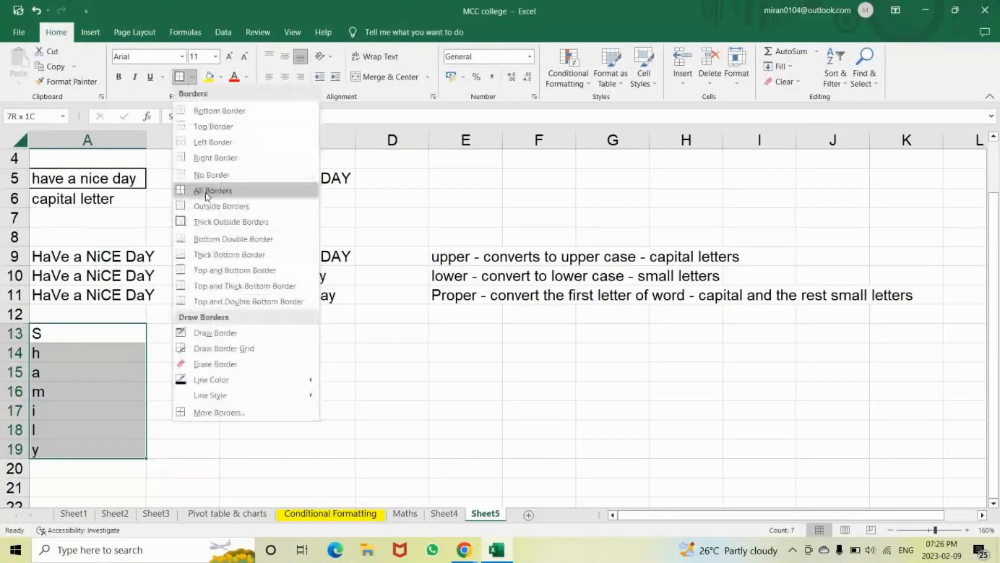
left_click(219, 128)
left_click(250, 373)
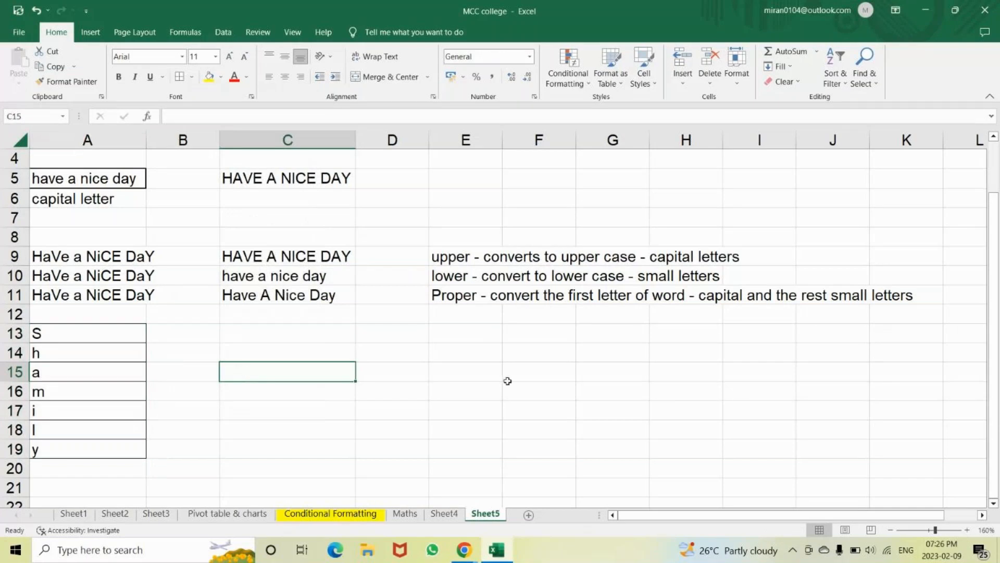
left_click(477, 370)
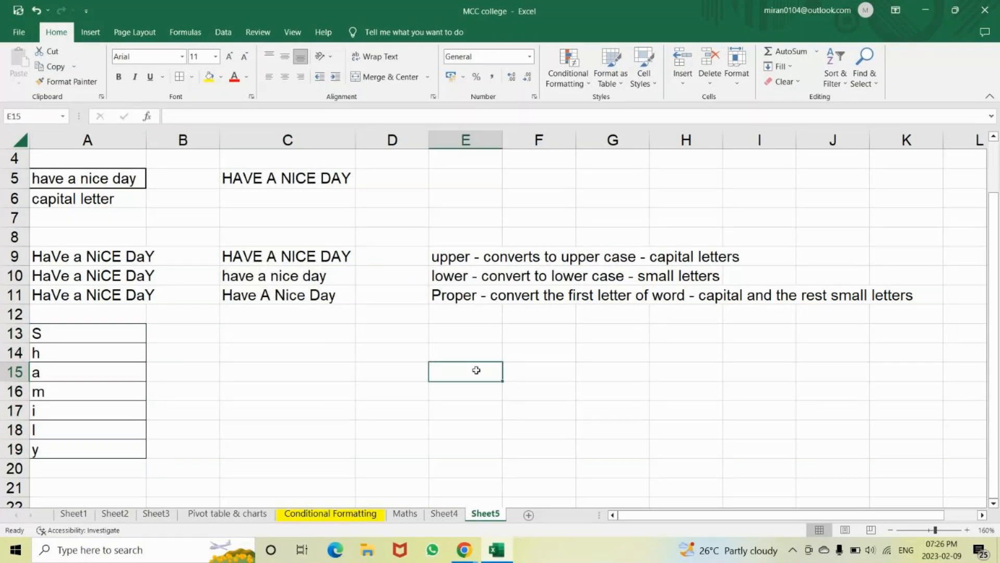
Enter the note 'text in different cell - all into cell' in E15
double_click(476, 370)
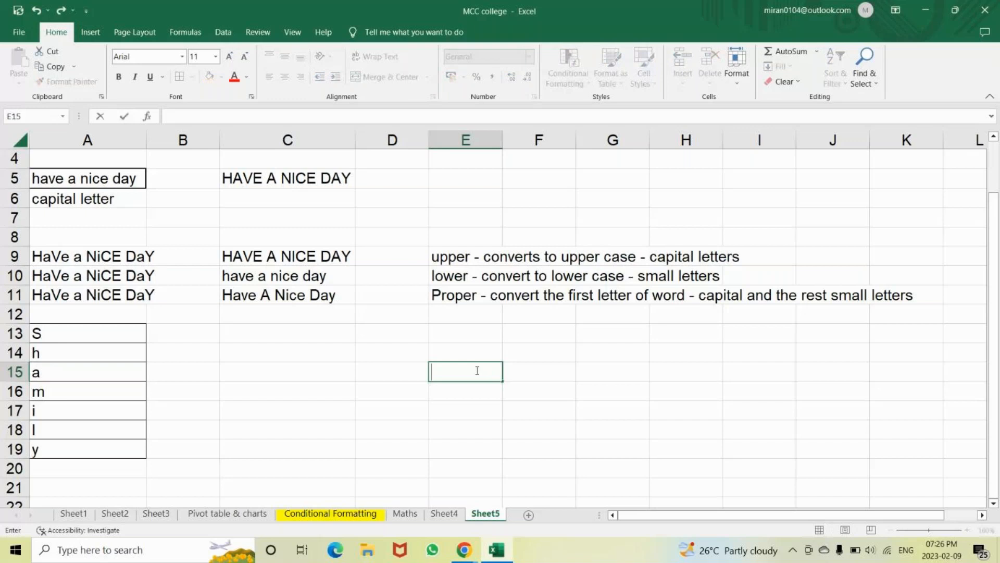
type("text in different cell - all int")
type("o cell")
key("Return")
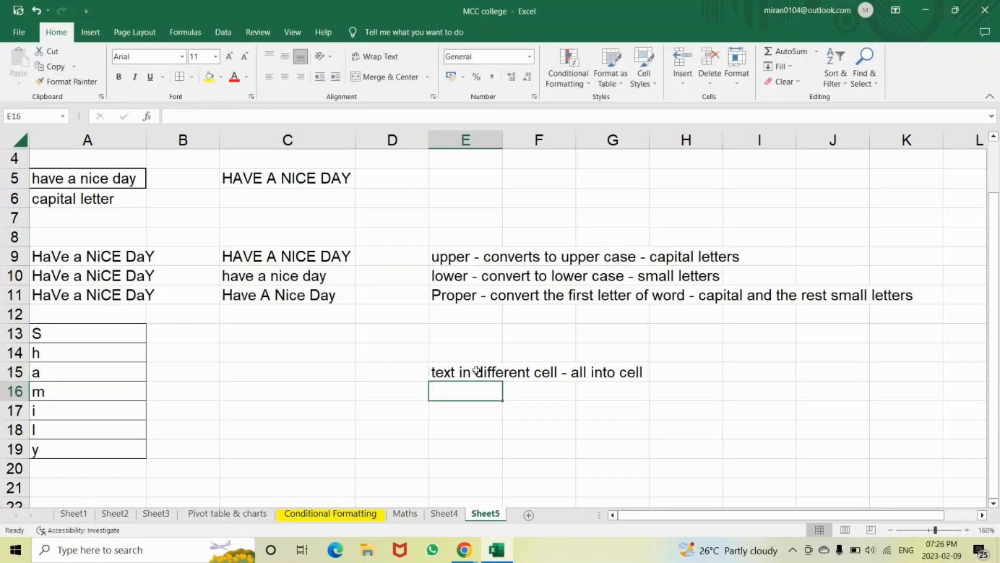
Enter =CONCATENATE(A13,A14,A15,A16,A17,A18,A19) in C13 to join the seven letters
left_click(267, 334)
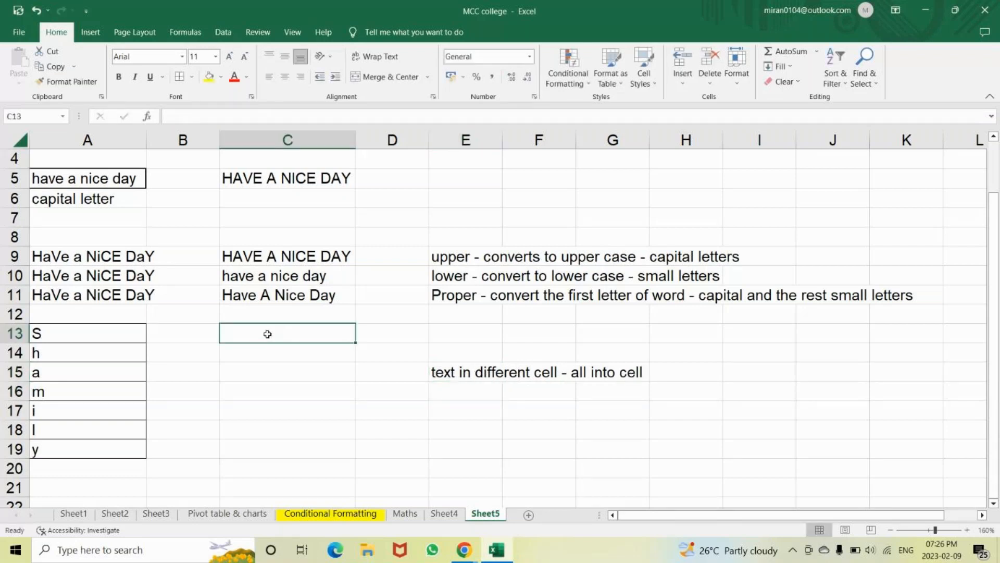
type("=")
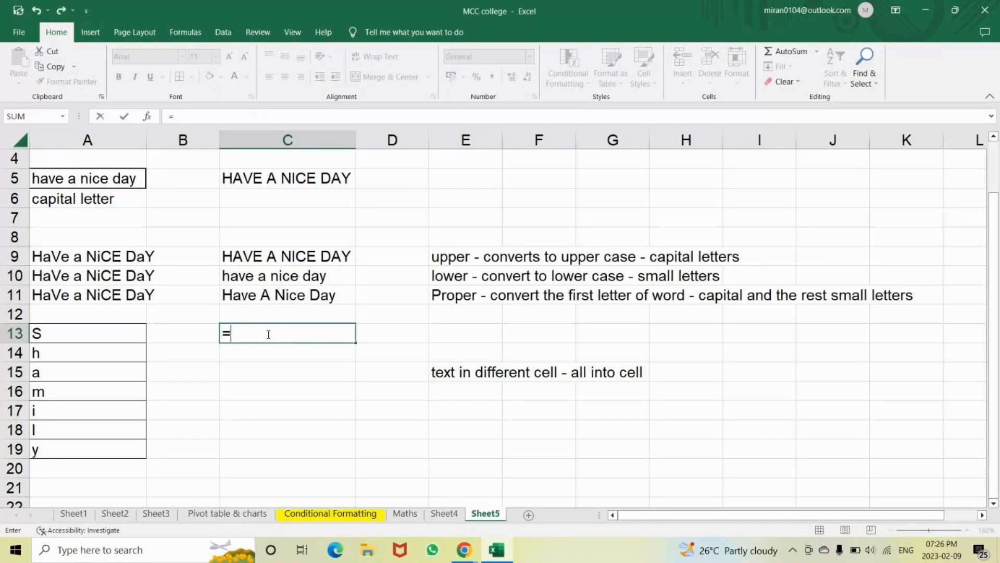
type("con")
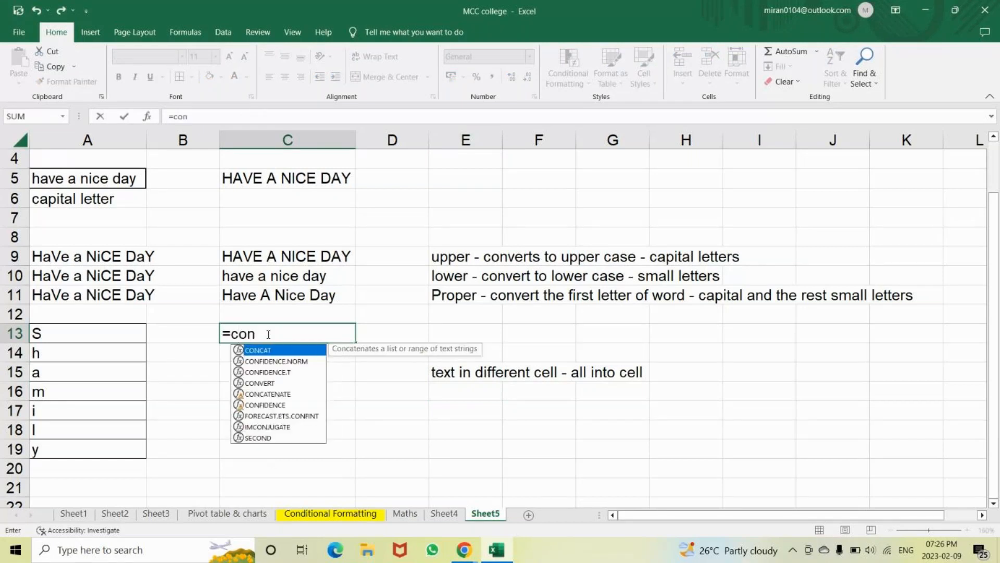
key("Down")
key("Down")
key("Down")
key("Down")
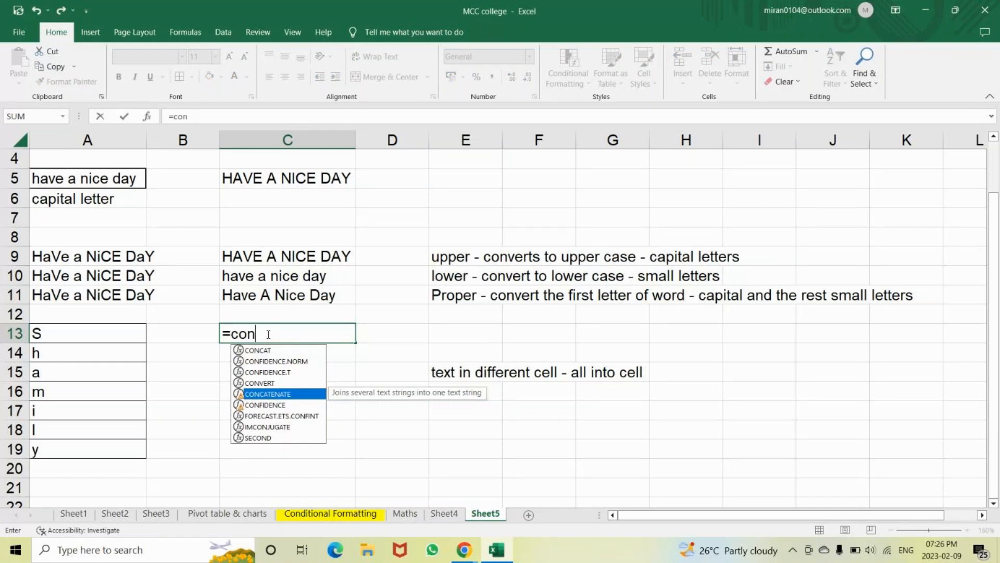
key("Tab")
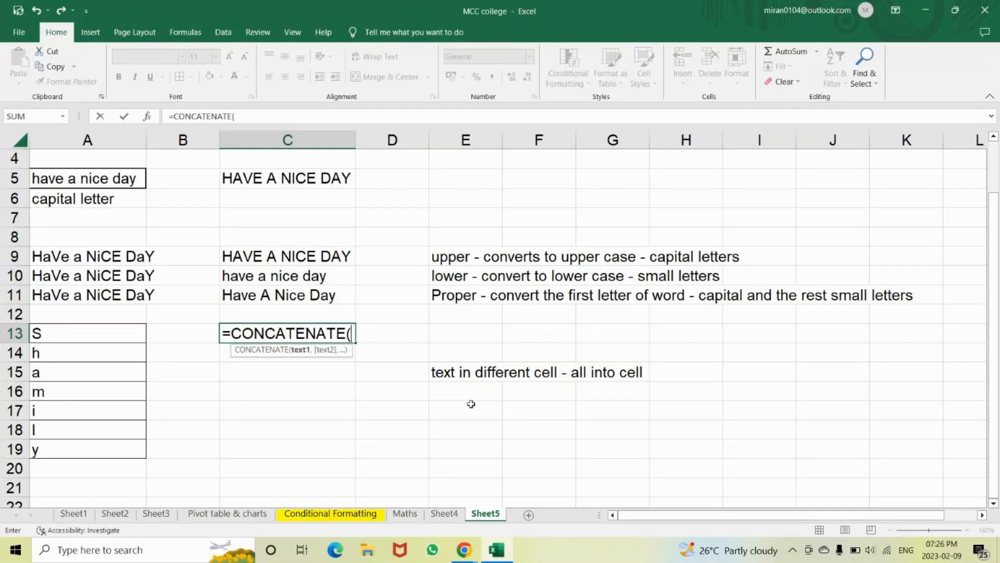
left_click(109, 333)
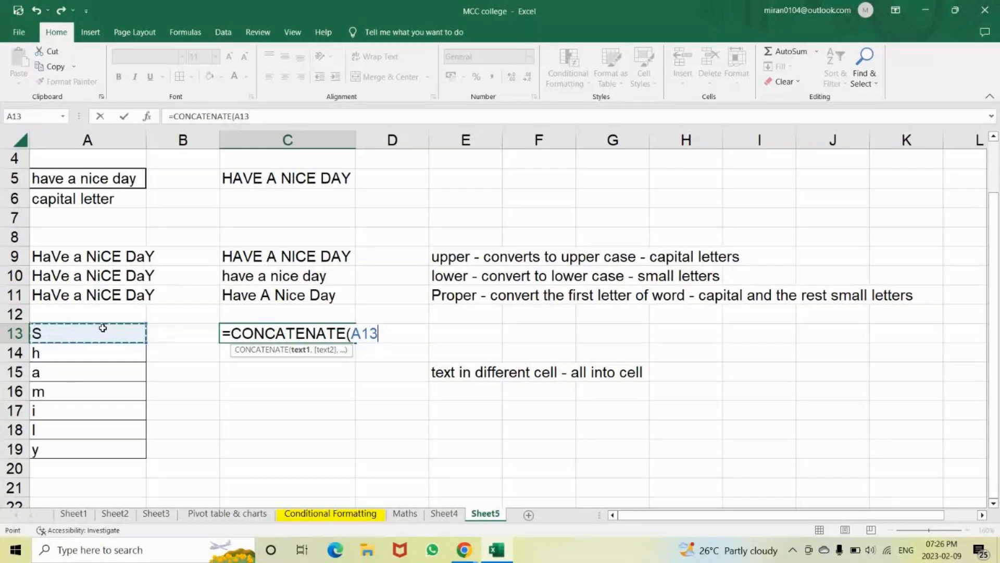
type(",")
left_click(89, 353)
type(",")
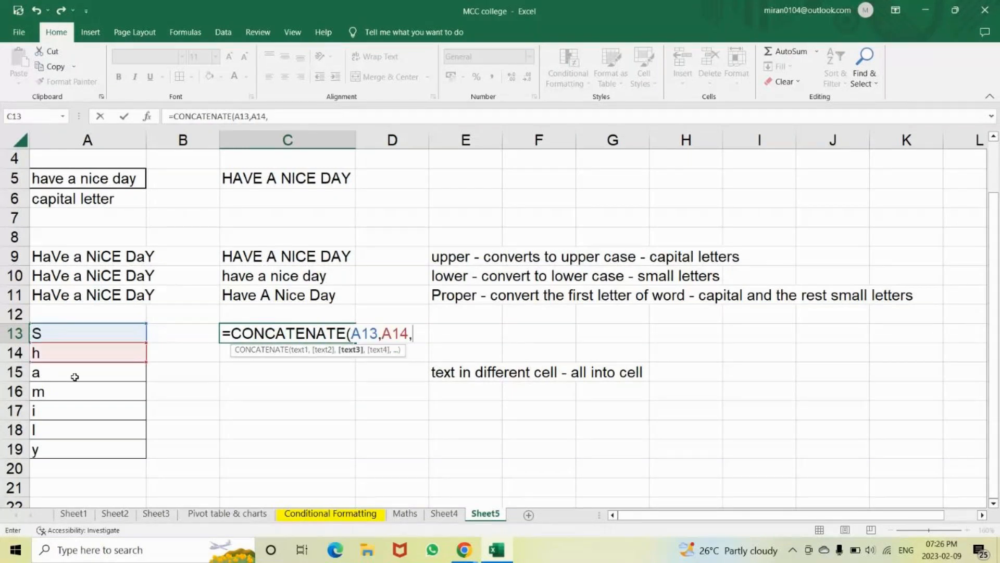
left_click(74, 377)
type(",")
left_click(72, 391)
type(",")
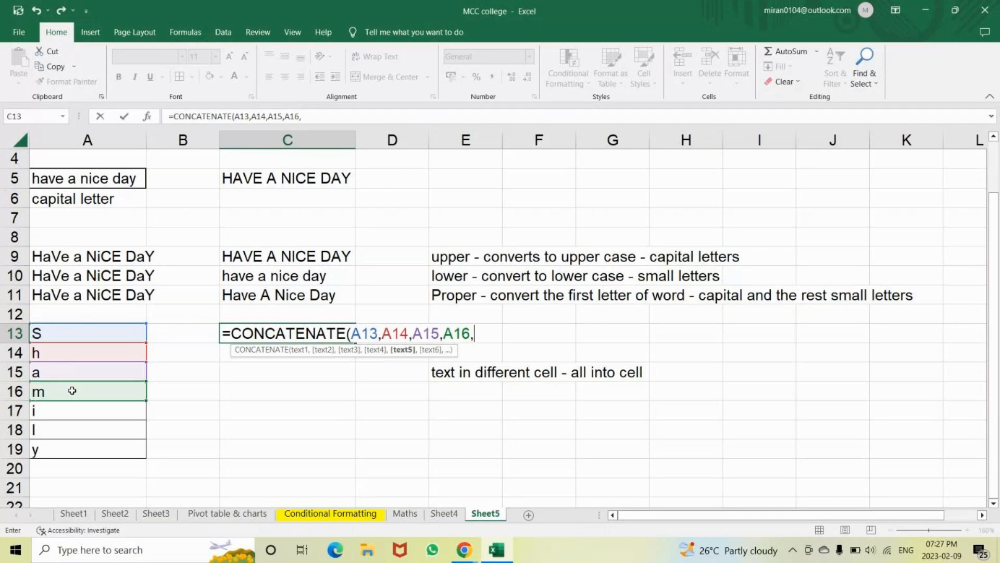
left_click(60, 410)
type(",")
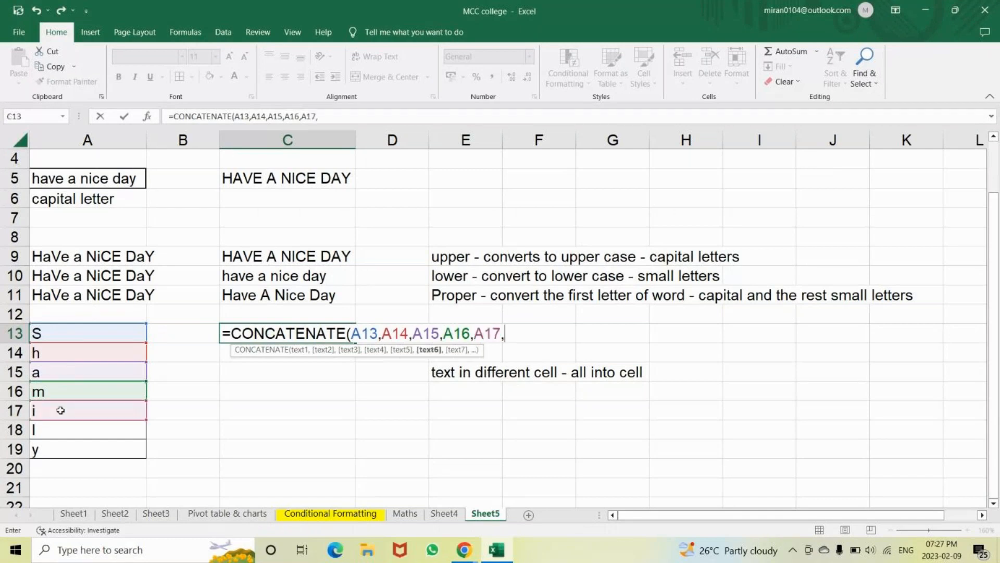
left_click(40, 434)
type(",")
left_click(42, 449)
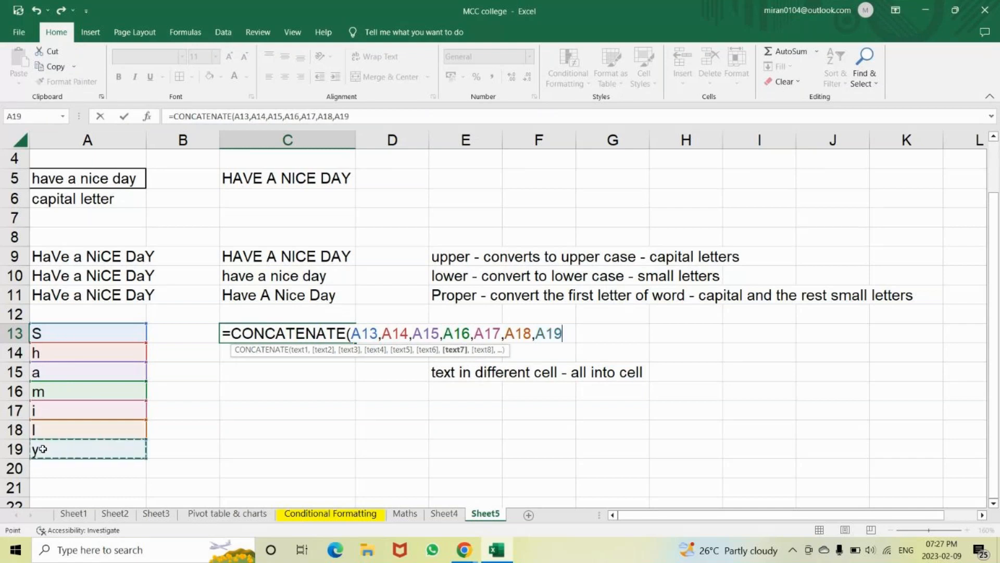
type(")")
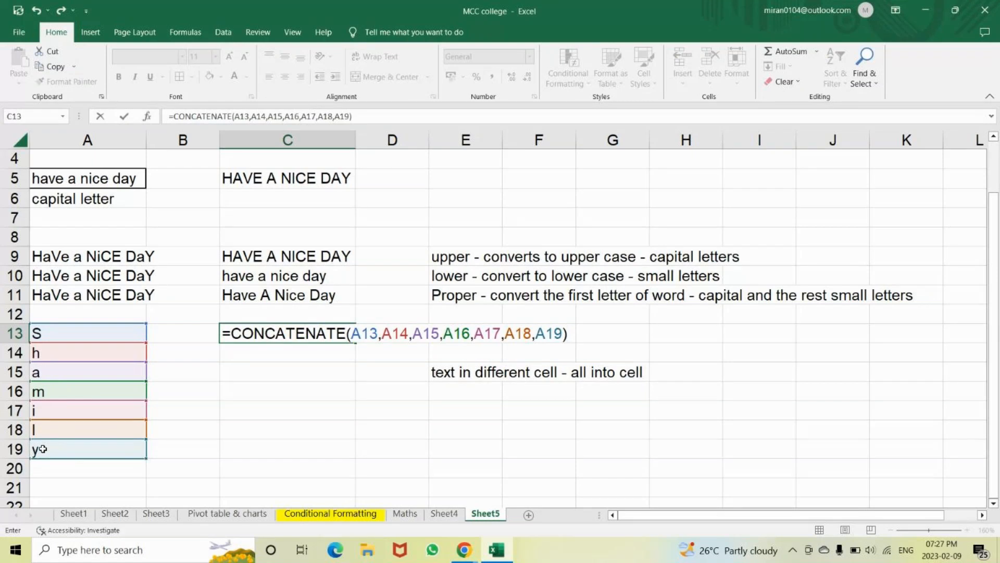
key("Return")
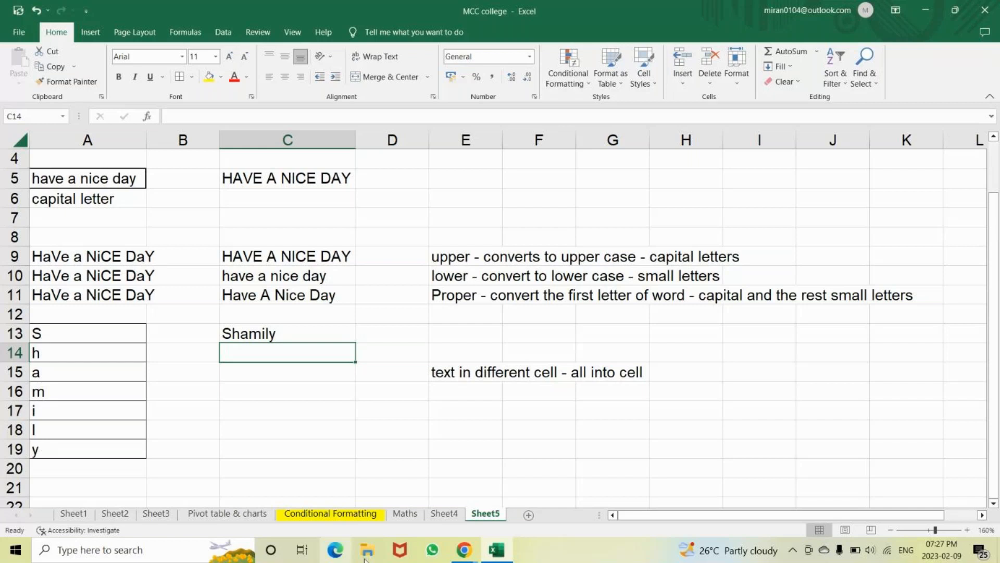
left_click(466, 551)
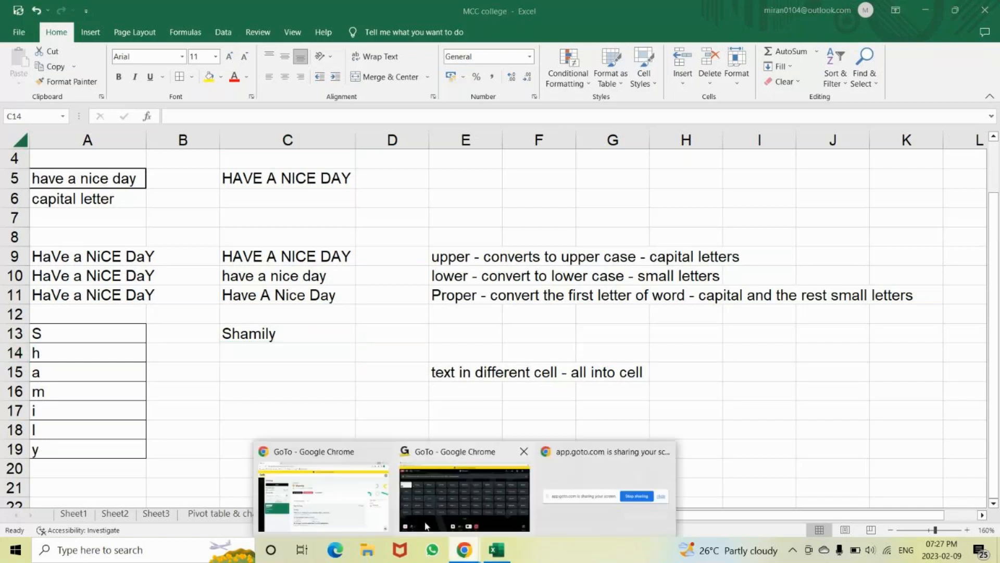
Unmute the microphone in GoTo Meeting, then return to the Excel workbook
left_click(426, 526)
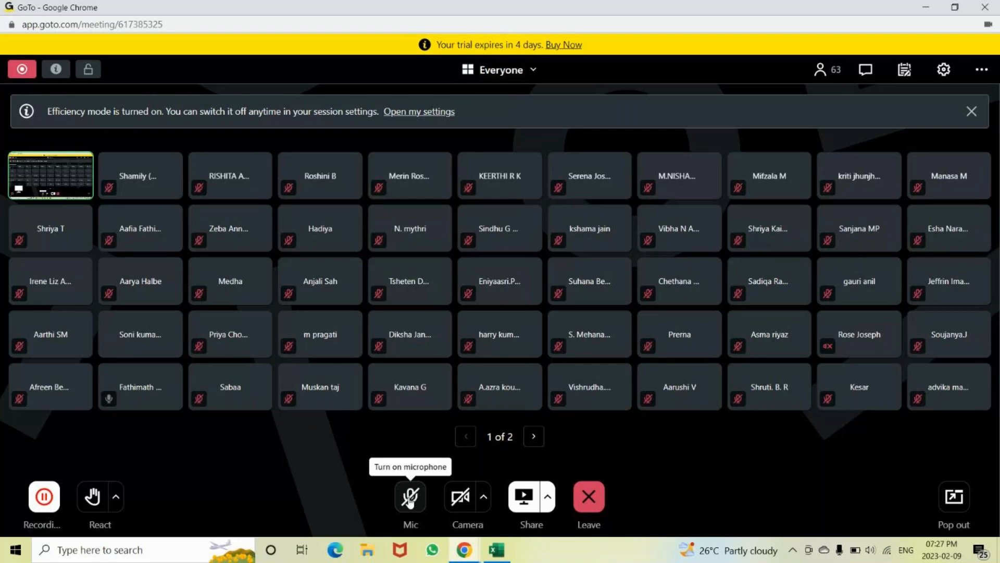
left_click(410, 498)
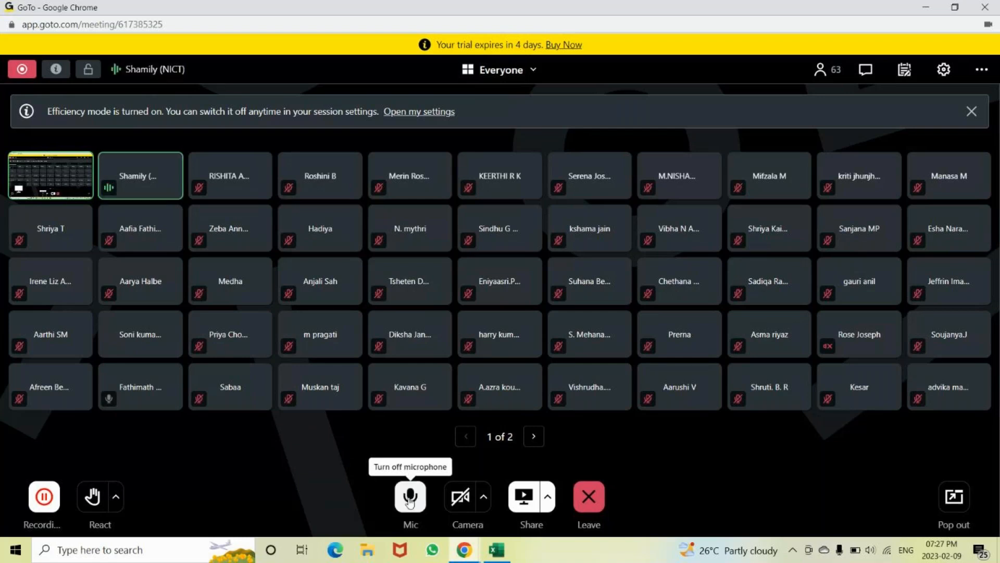
key("alt+Tab")
Type the letters N, I, C and T into C16 through C19
left_click(251, 390)
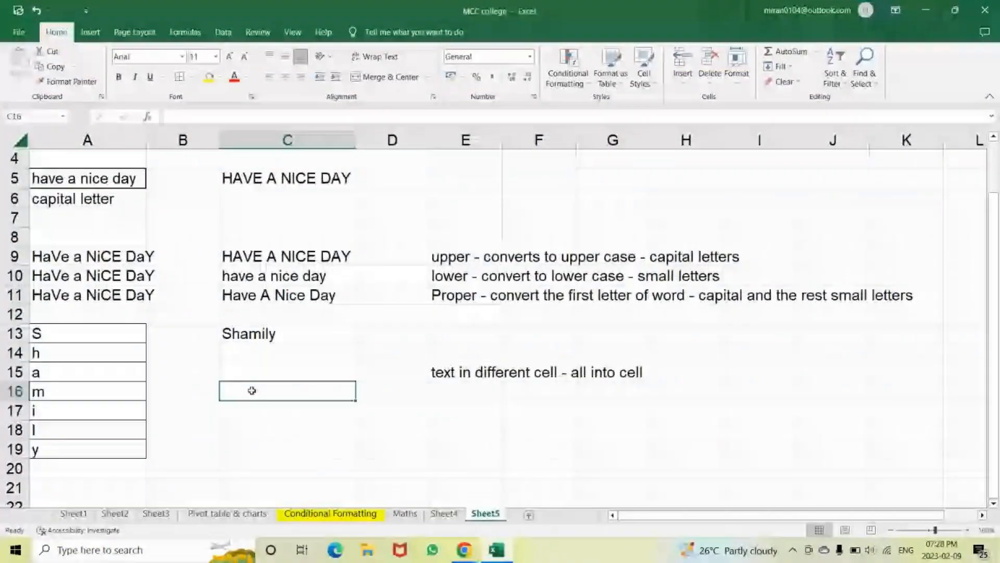
type("N")
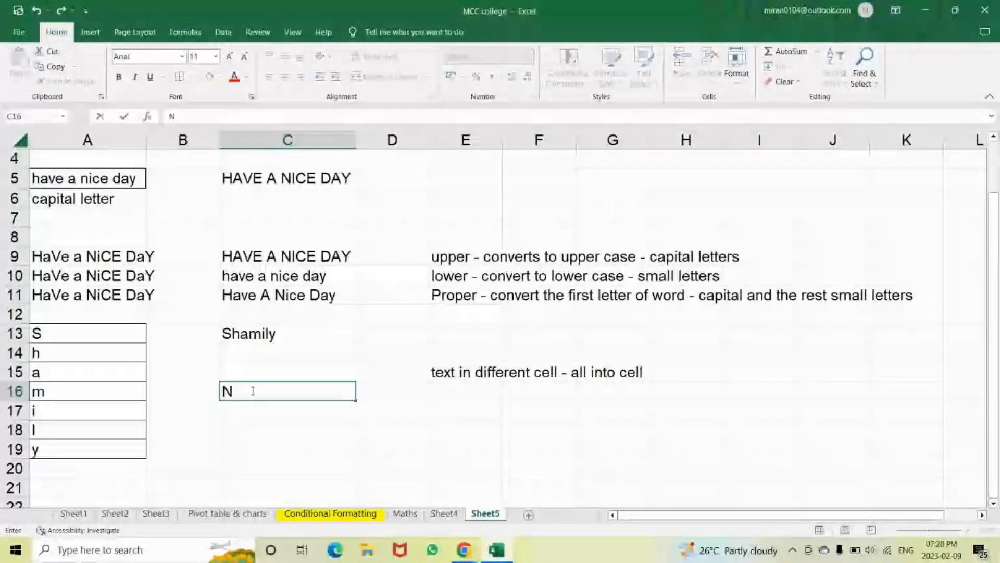
key("Return")
type("I")
key("Return")
type("C")
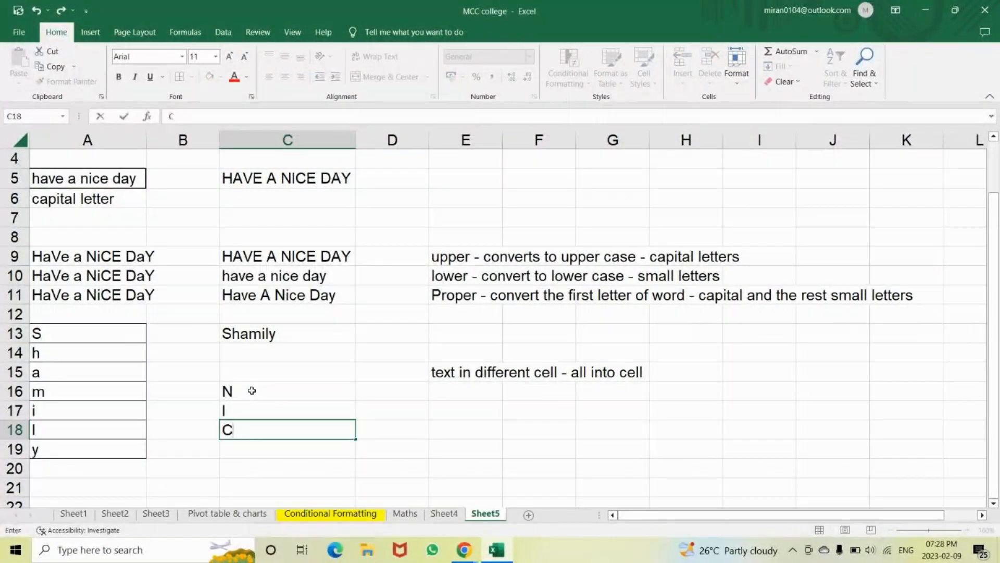
key("Return")
type("T")
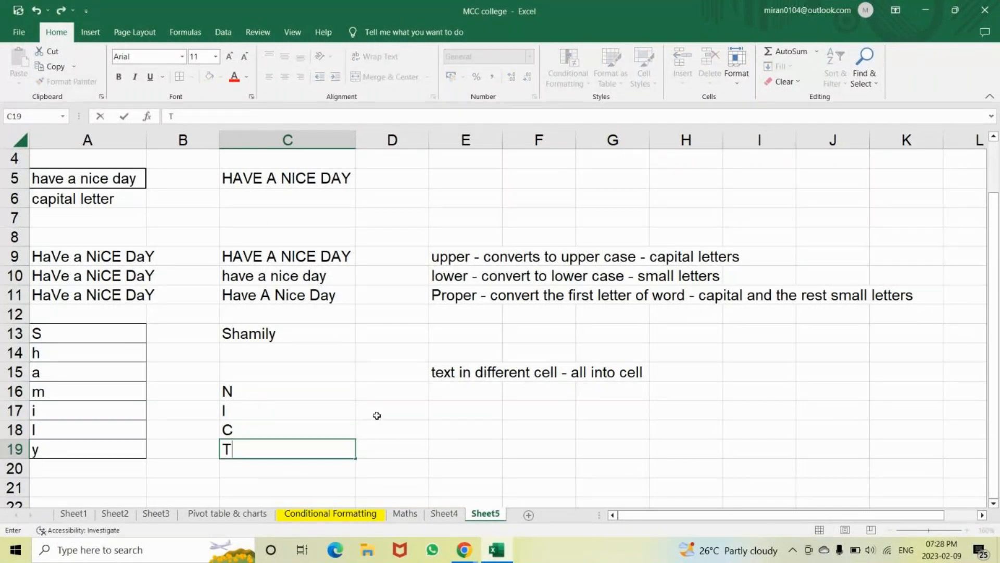
left_click(377, 414)
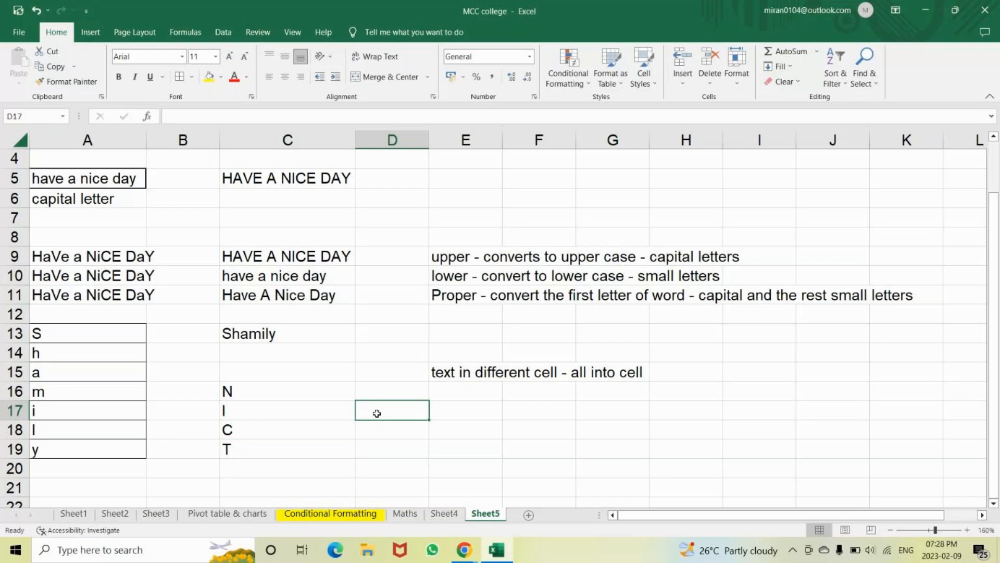
Build =CONCATENATE(C16,C17,C18,C19) in D17
type("=")
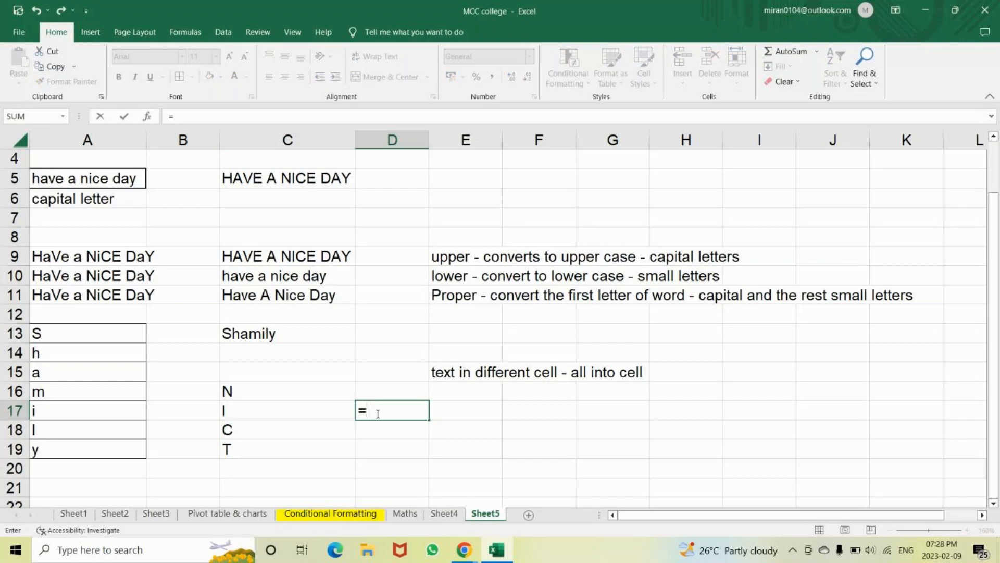
type("conca")
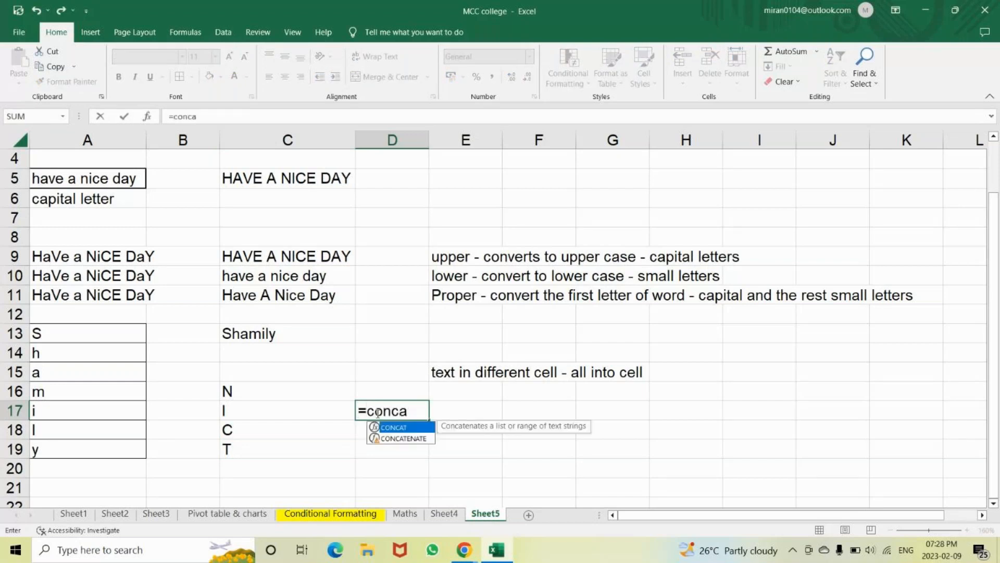
key("Down")
key("Tab")
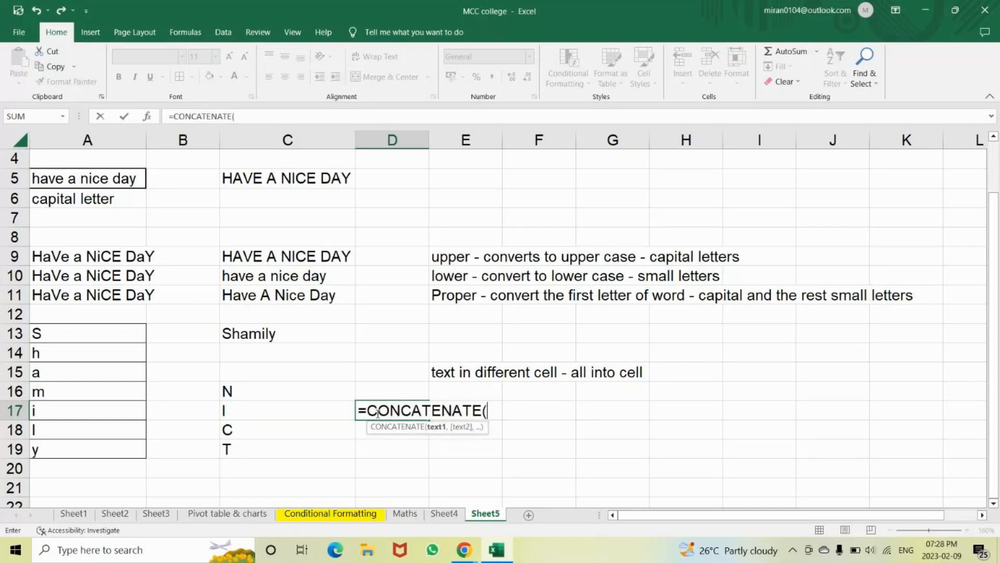
left_click(283, 385)
type(",")
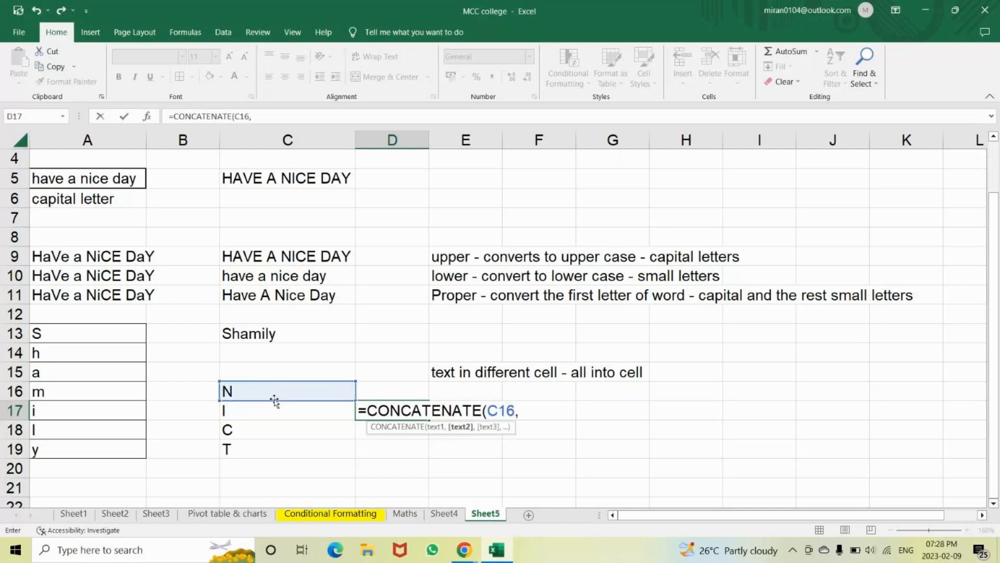
left_click(270, 410)
type(",")
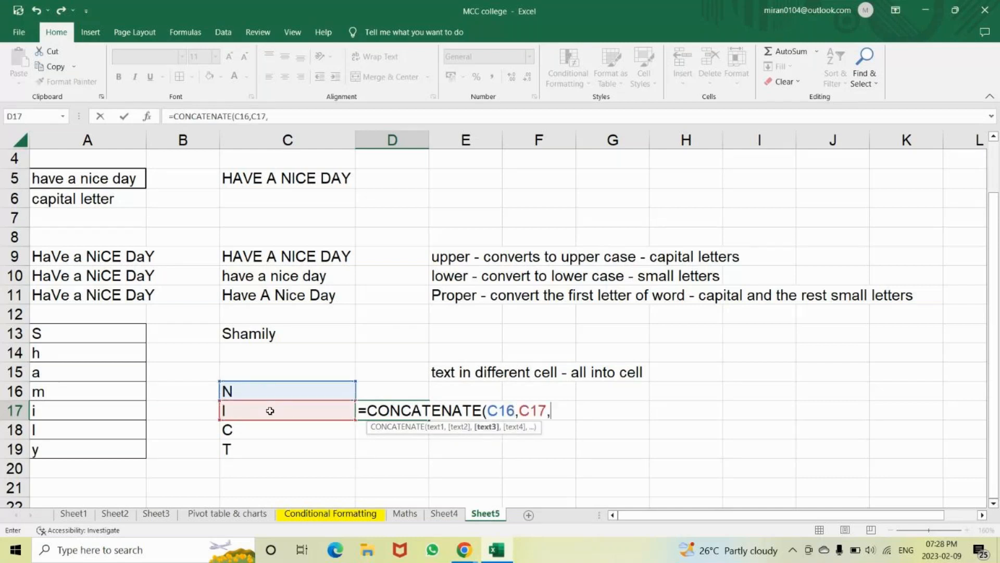
left_click(264, 428)
type(",")
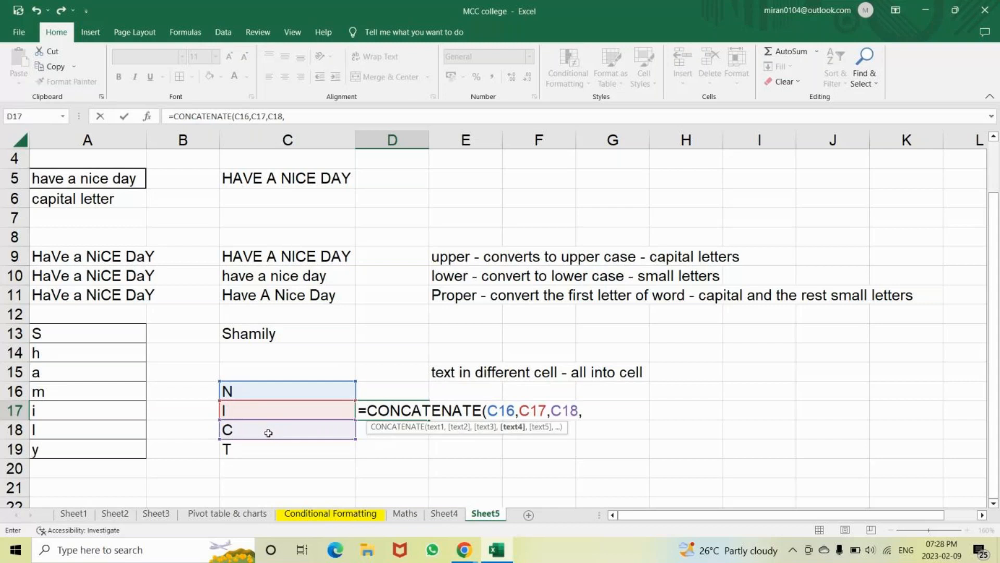
left_click(264, 446)
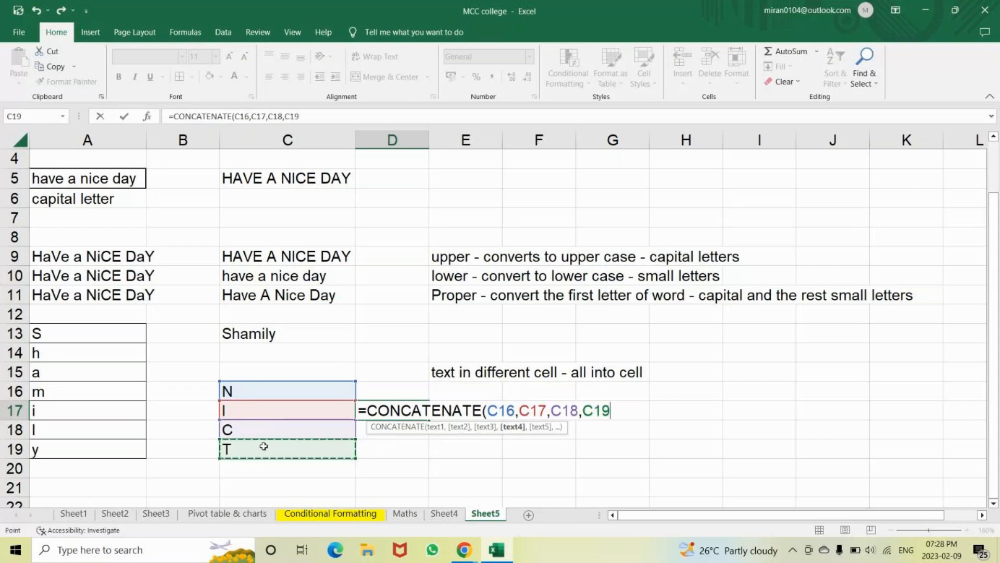
type(")")
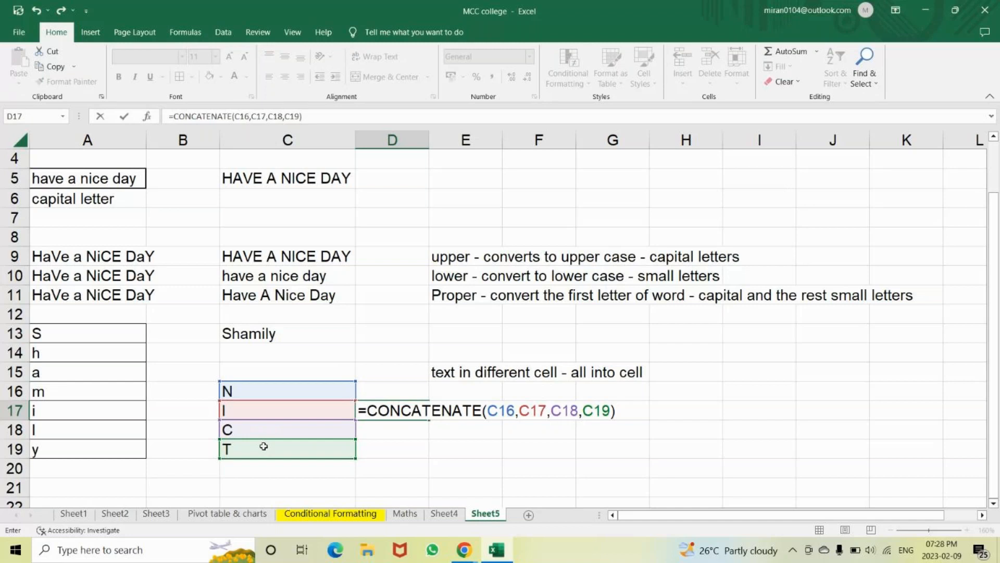
left_click(461, 554)
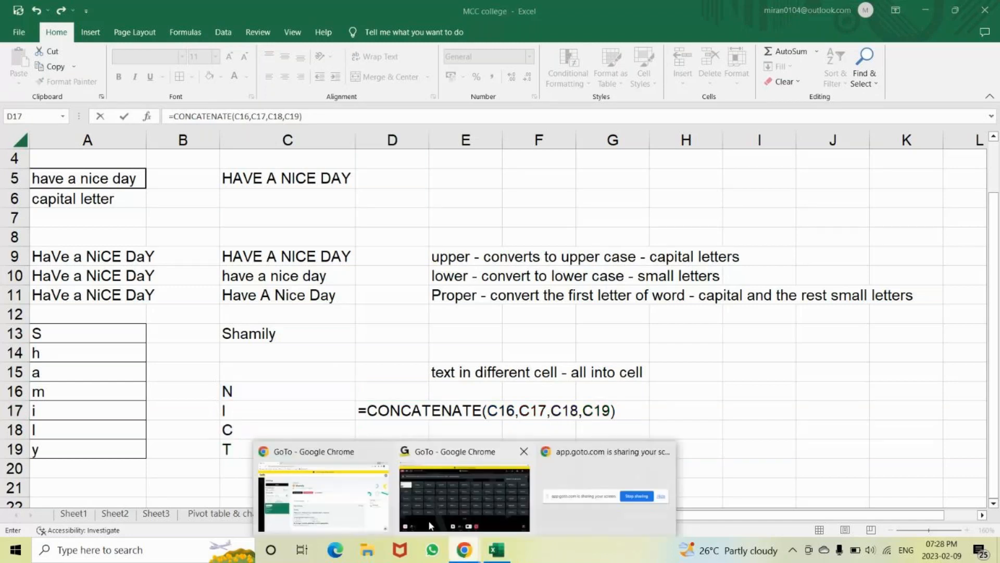
left_click(430, 524)
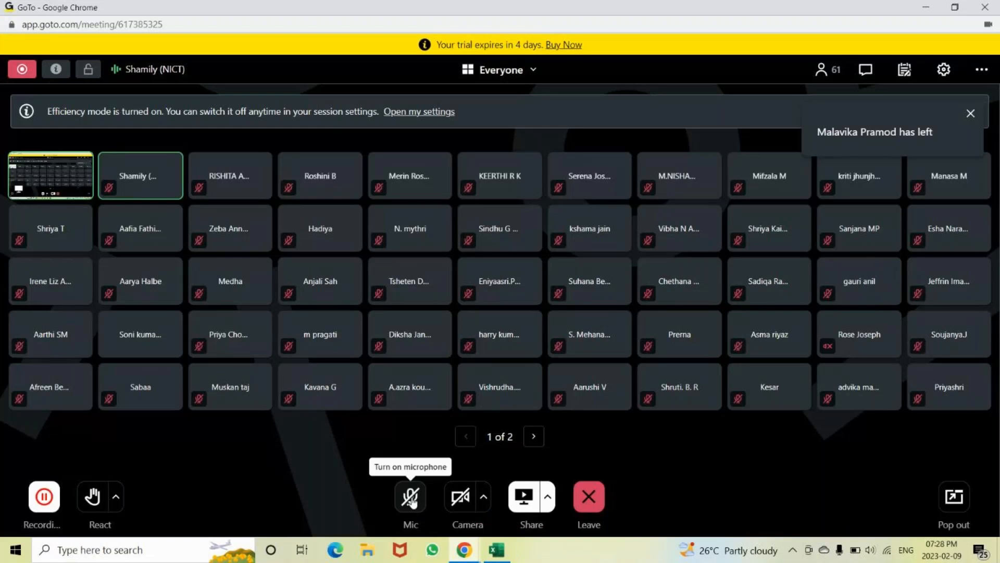
key("alt+Tab")
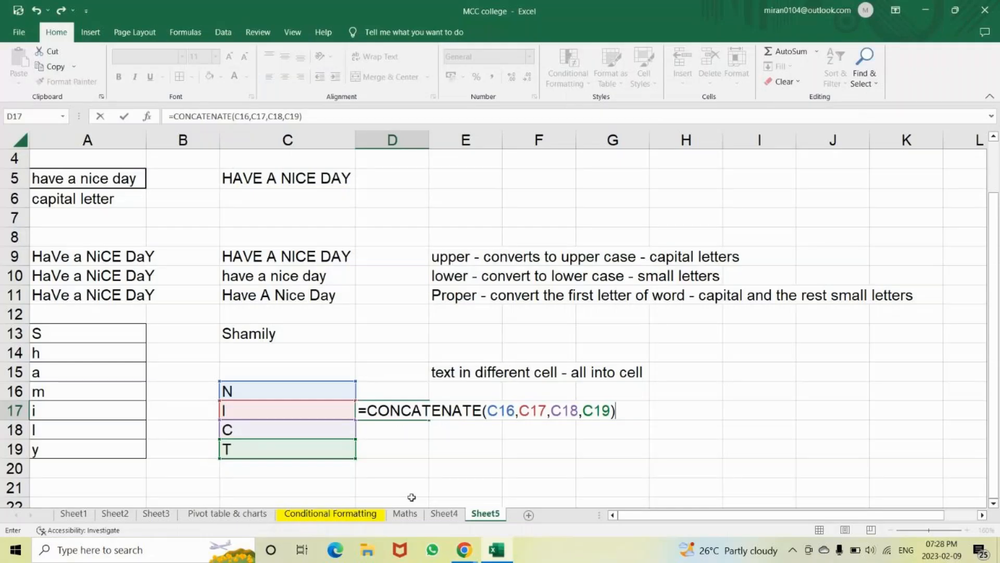
key("alt+Tab")
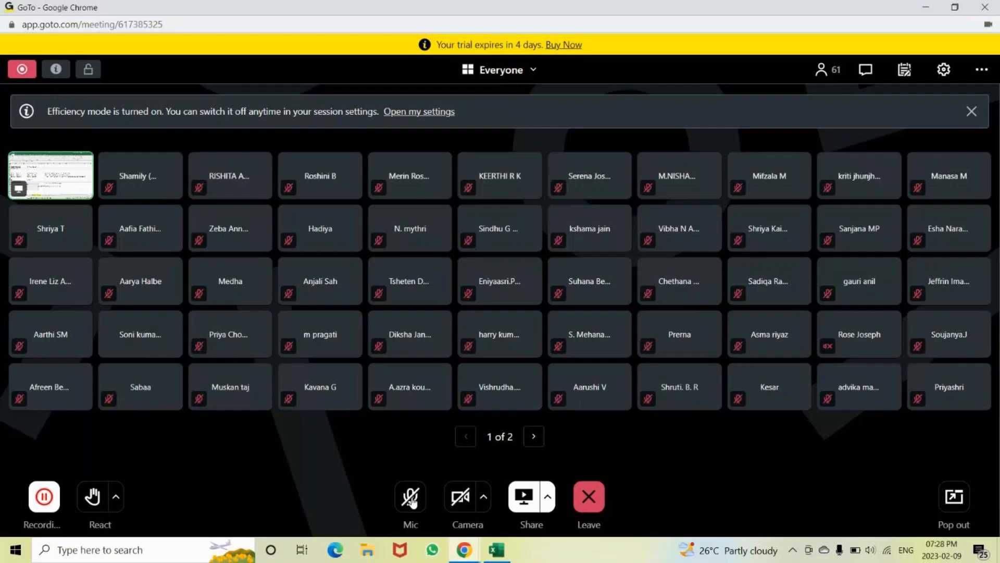
key("alt+Tab")
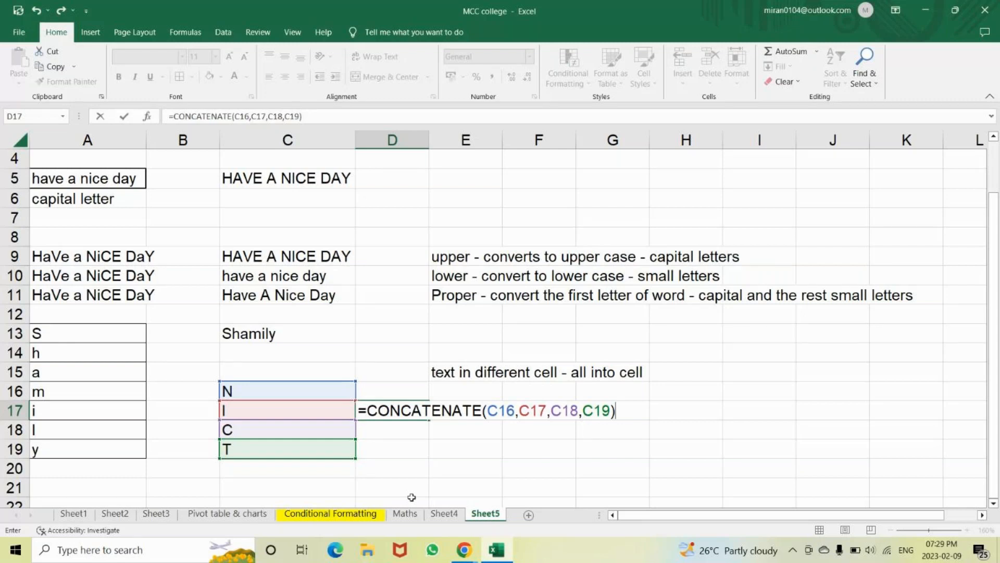
Commit the CONCATENATE formula so D17 shows NICT
key("Return")
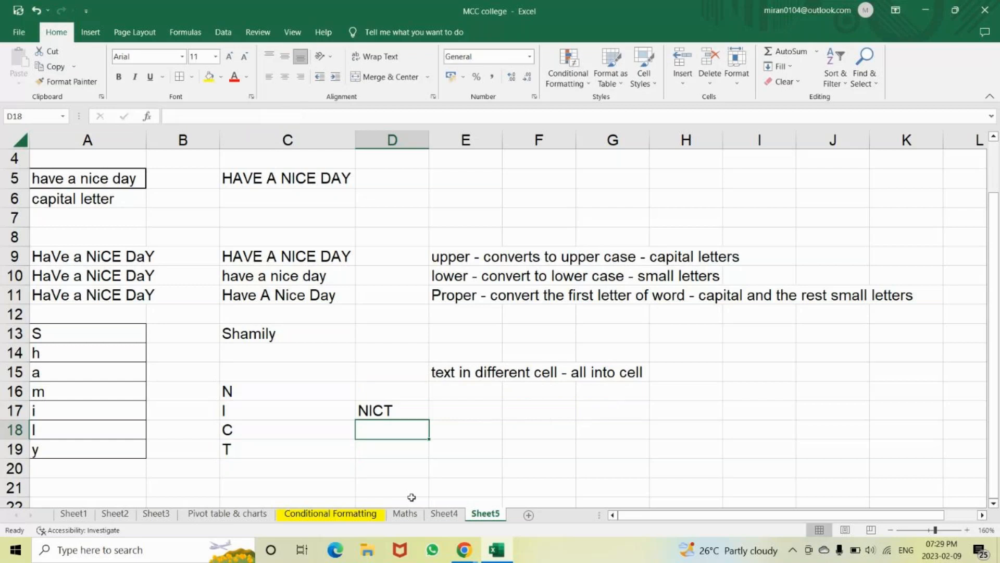
key("alt+Tab")
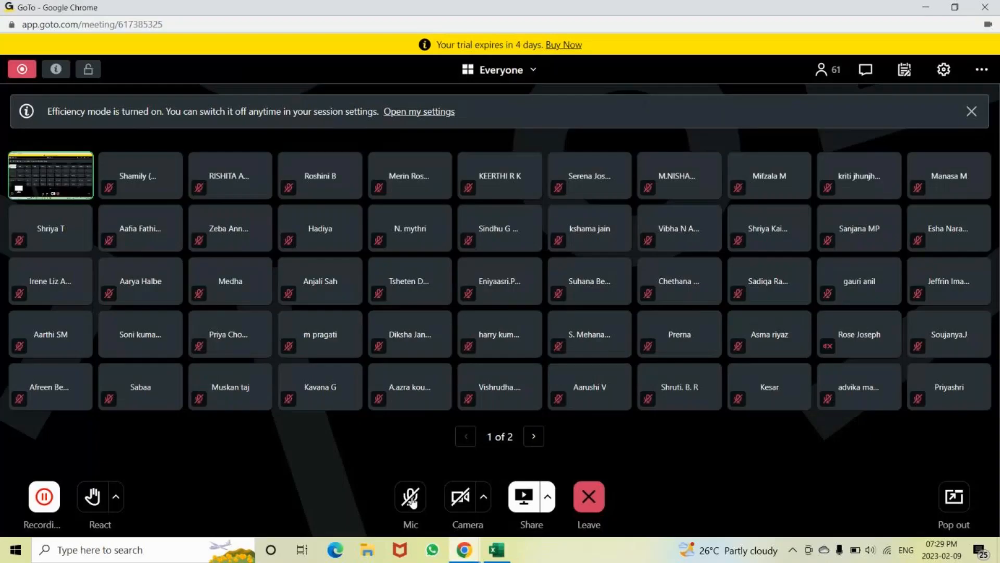
key("alt+Tab")
Copy the mixed-case text 'HaVe a NiCE DaY' from A9 and widen column A
key("Down")
key("Down")
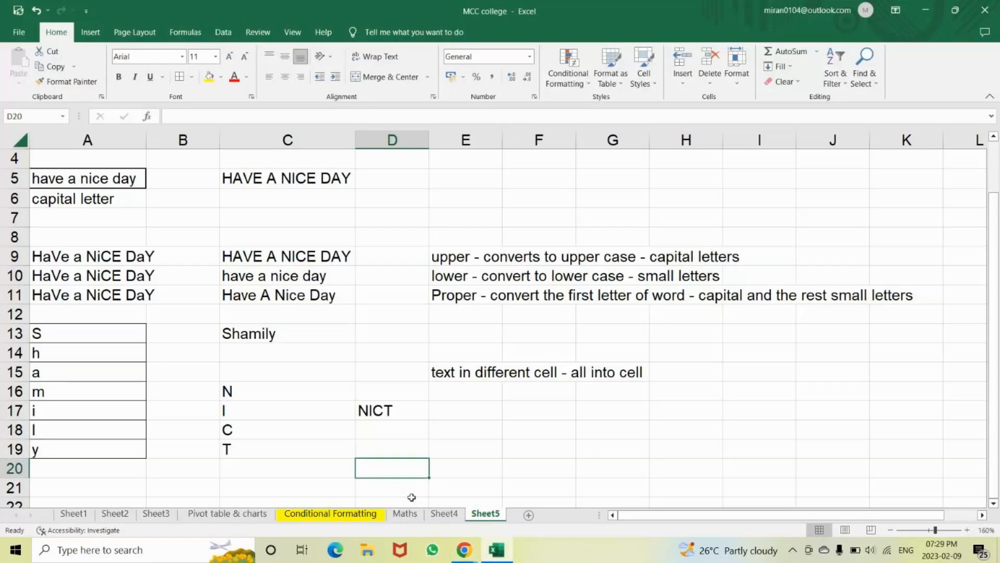
key("Down")
key("Down")
key("Down")
key("Down")
key("Down")
key("Down")
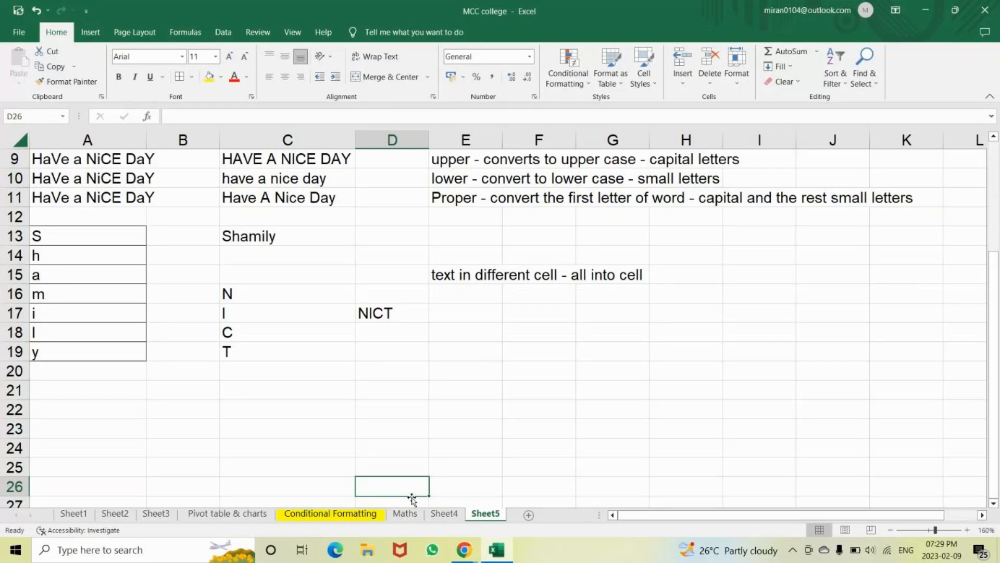
key("Up")
key("Up")
key("Up")
key("Up")
key("Up")
key("Up")
key("Up")
key("Up")
key("Up")
key("Up")
key("Up")
key("Up")
key("Up")
key("Up")
key("Up")
key("Up")
key("Up")
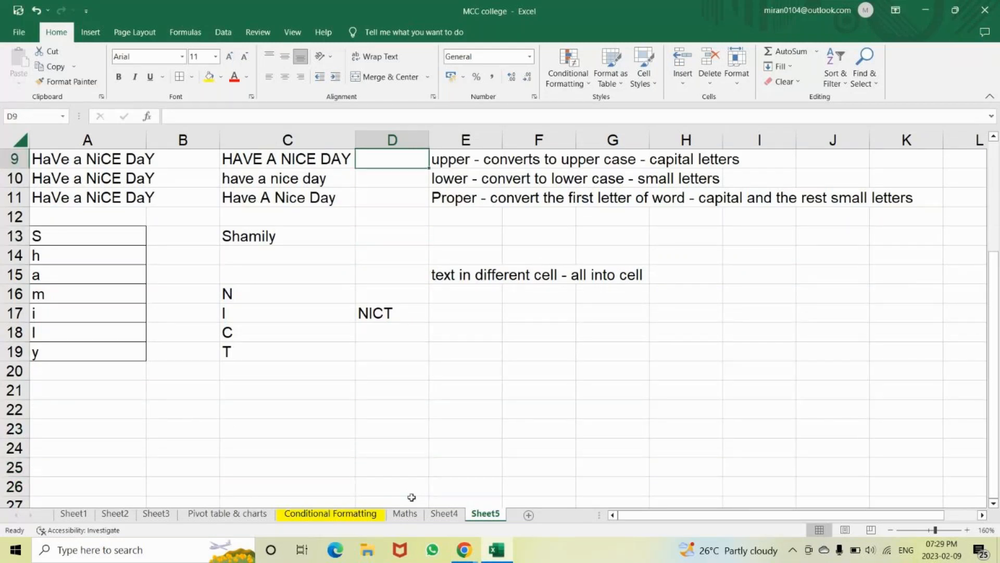
key("Left")
key("Left")
key("Left")
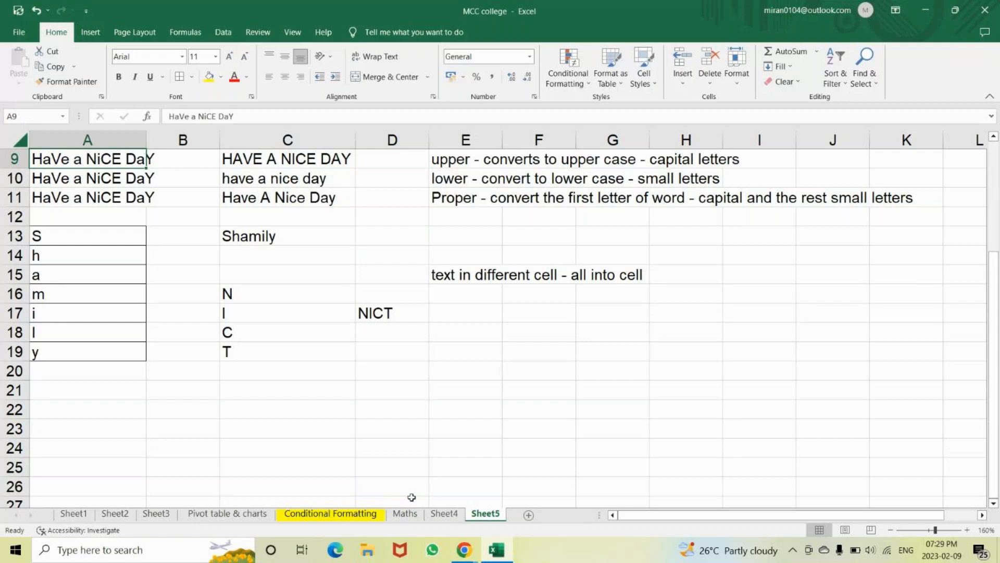
key("ctrl+c")
key("Down")
key("Down")
key("Down")
key("Down")
key("Down")
key("Down")
key("Down")
key("Down")
key("Down")
key("Down")
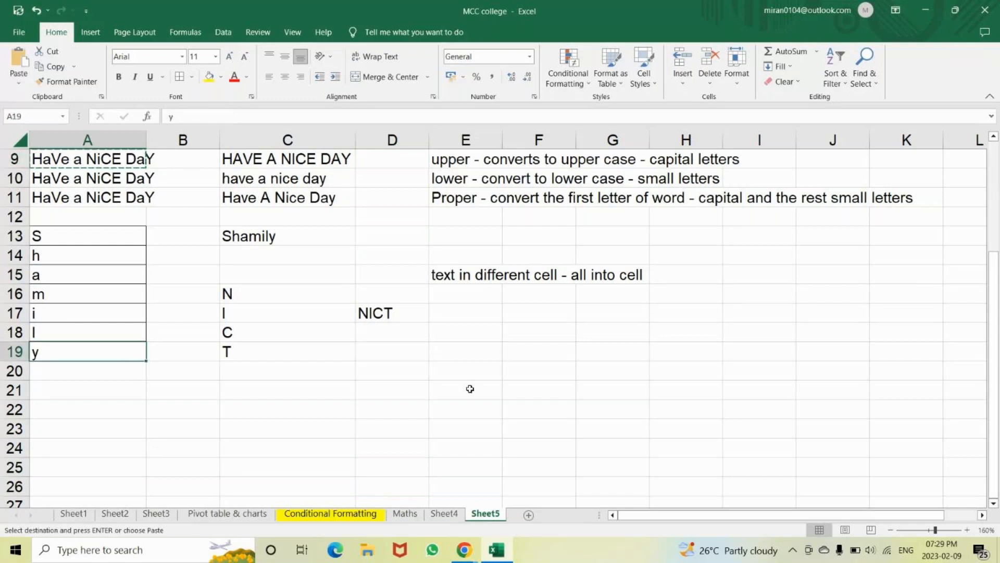
left_click_drag(150, 143, 173, 141)
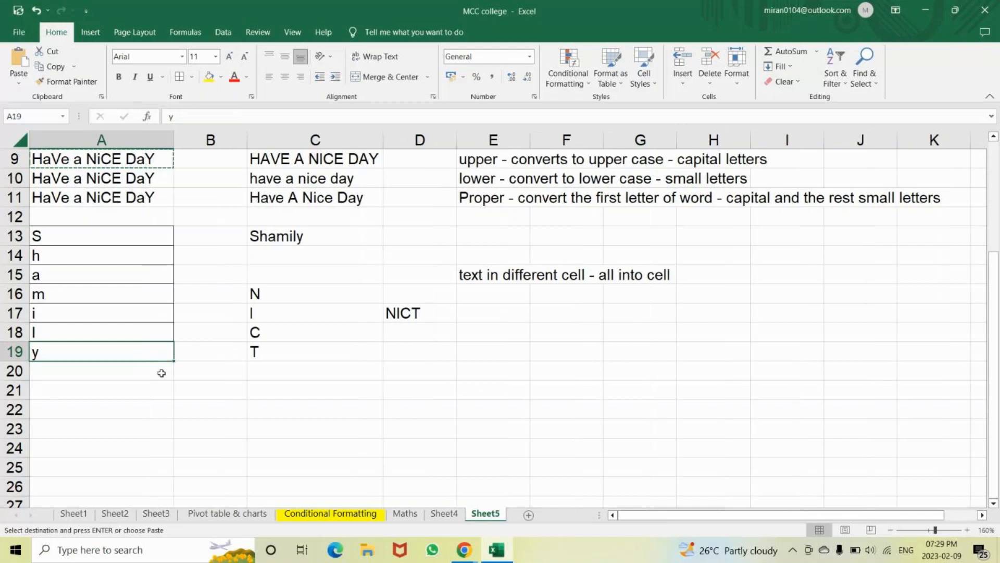
Paste 'HaVe a NiCE DaY' into A22, A23 and A24
left_click(162, 390)
key("Down")
key("Down")
key("Down")
key("Down")
key("Down")
key("Down")
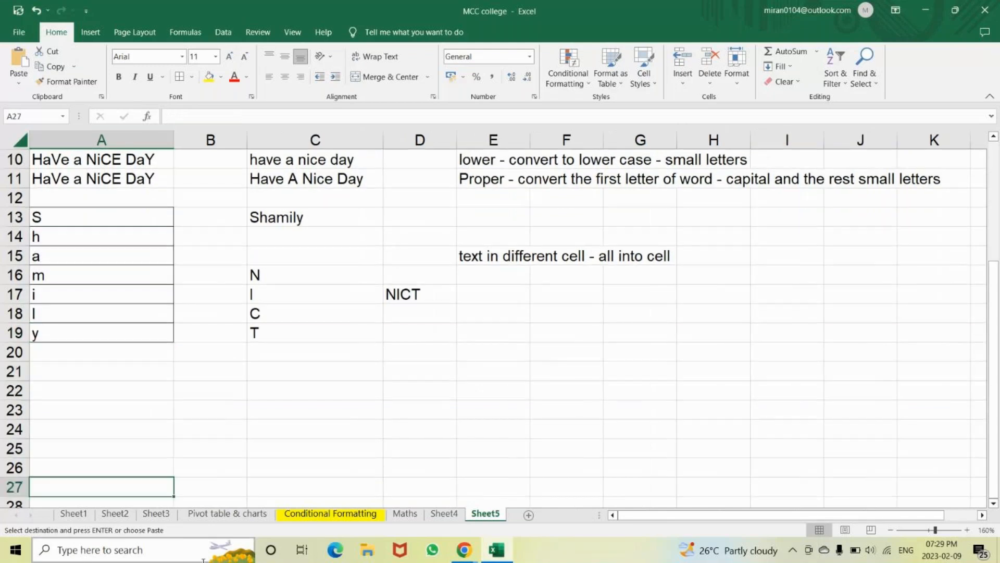
key("Up")
key("Up")
key("Up")
key("Up")
key("Up")
key("ctrl+v")
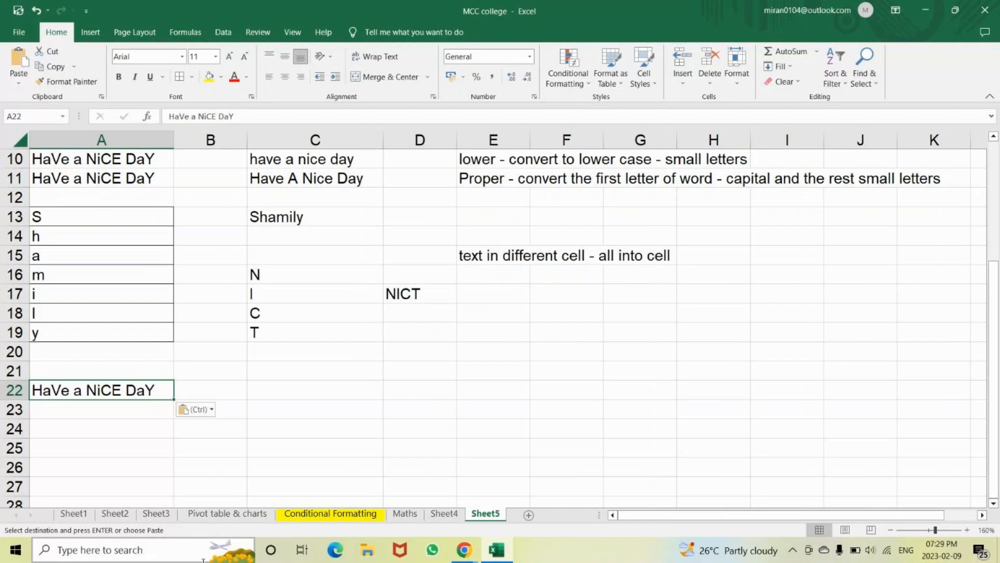
key("Down")
key("ctrl+v")
key("Down")
key("ctrl+v")
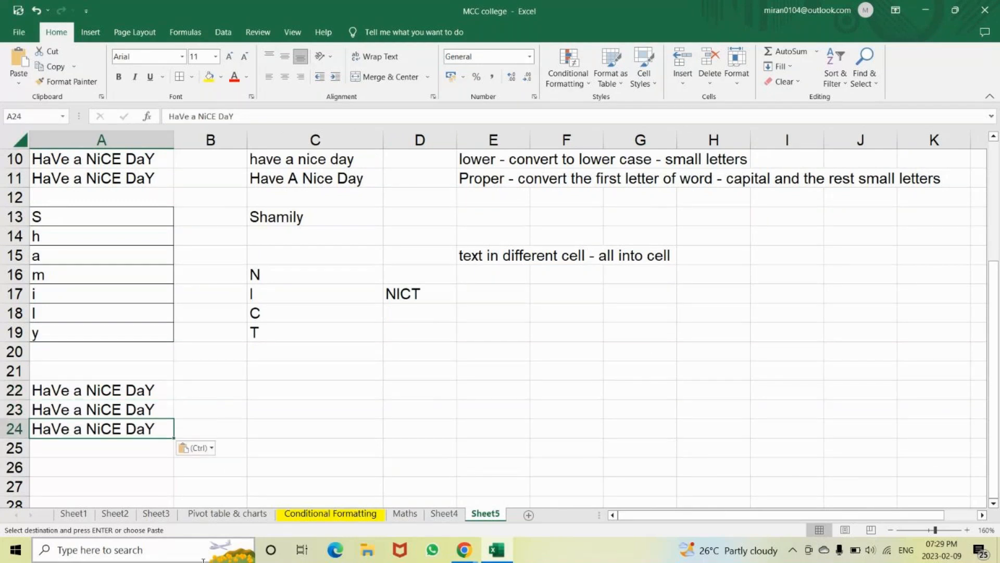
Insert extra spaces before and between the words of 'HaVe a NiCE DaY' in A22, A23 and A24
left_click(57, 392)
double_click(68, 392)
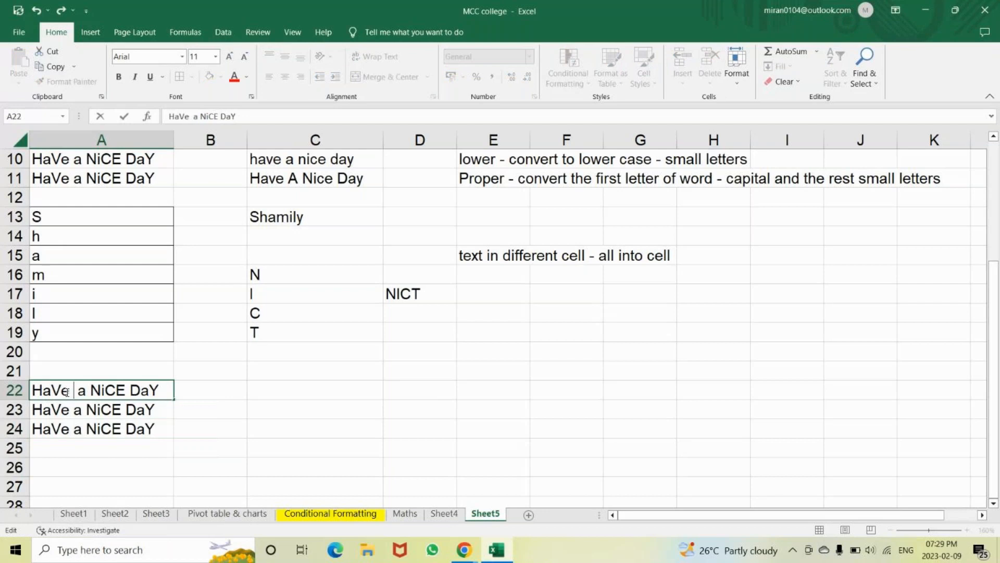
key("Left")
key("Left")
key("Left")
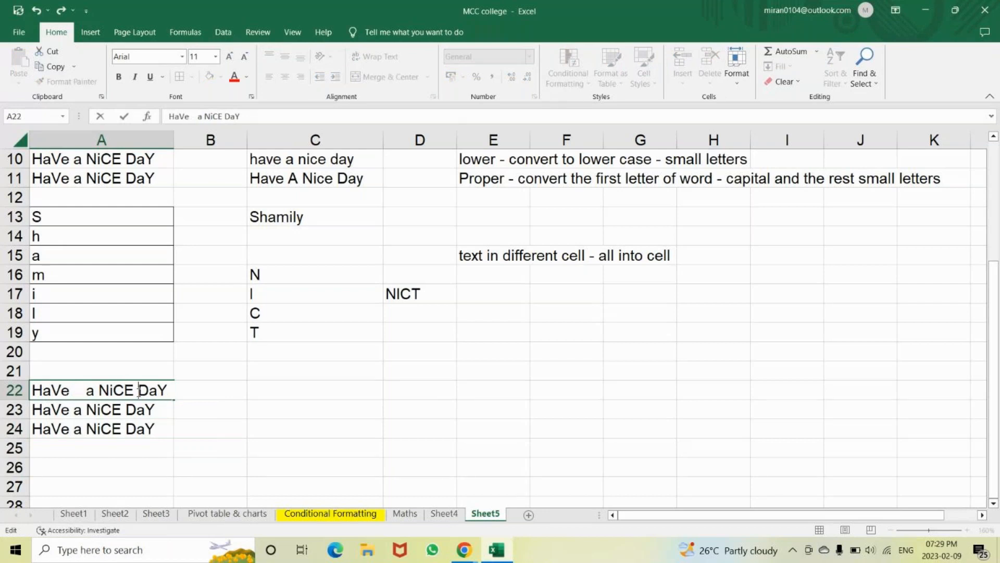
double_click(37, 411)
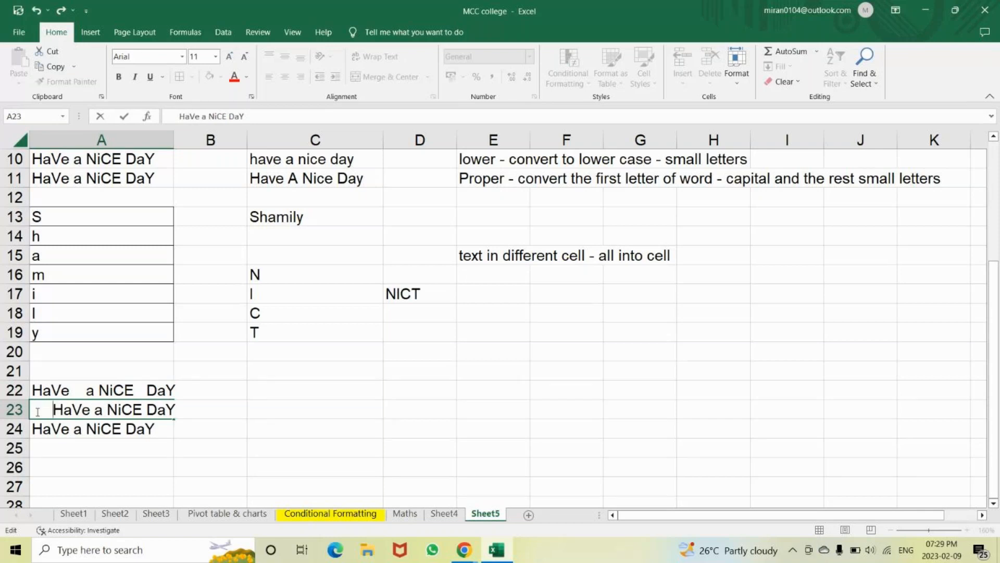
left_click(98, 411)
left_click(152, 411)
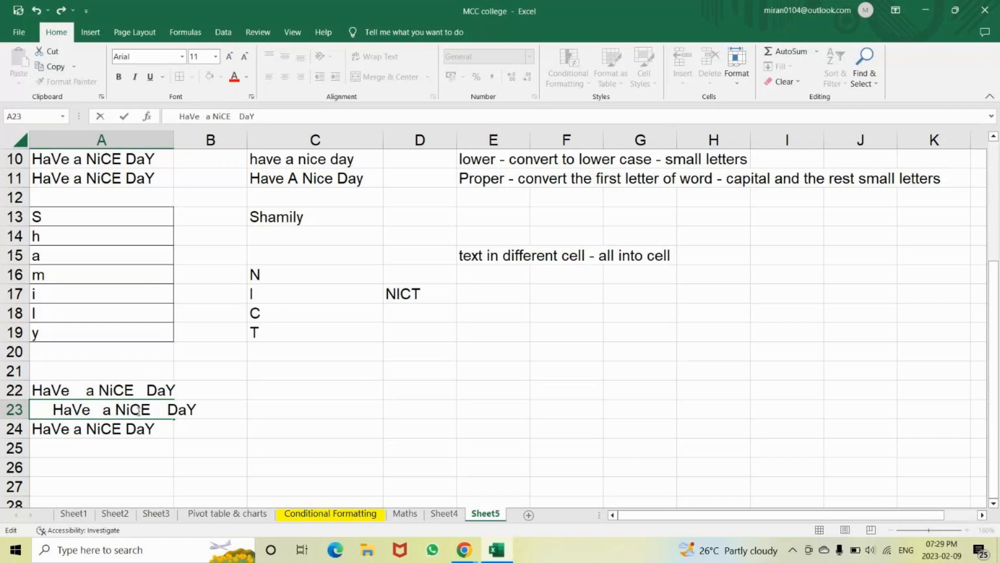
left_click(83, 428)
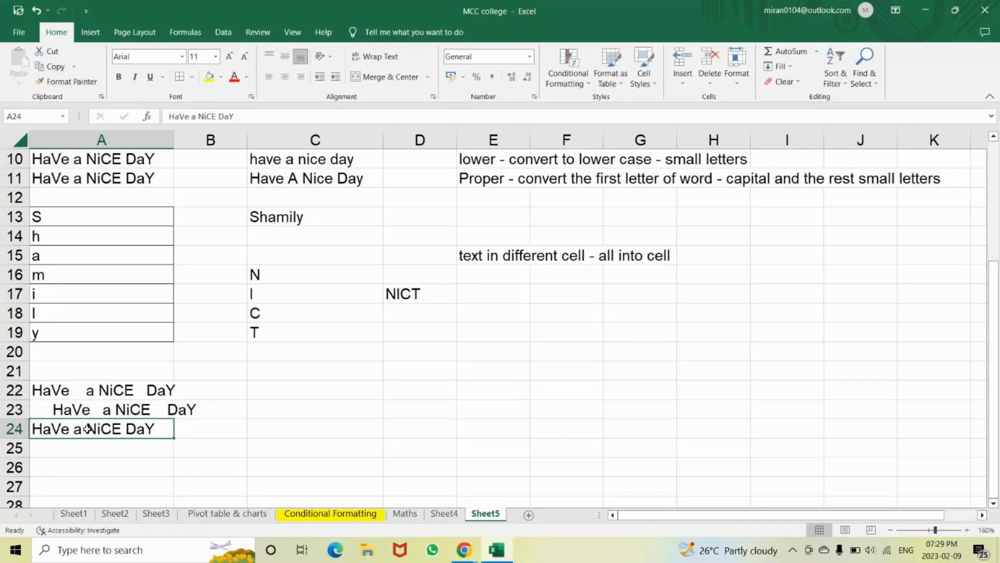
double_click(126, 429)
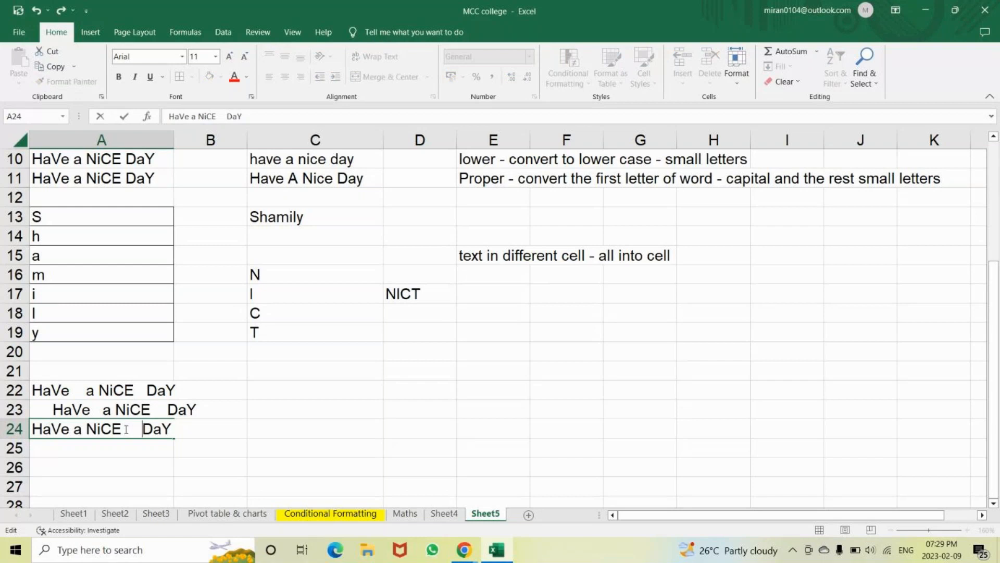
left_click(71, 430)
left_click(101, 428)
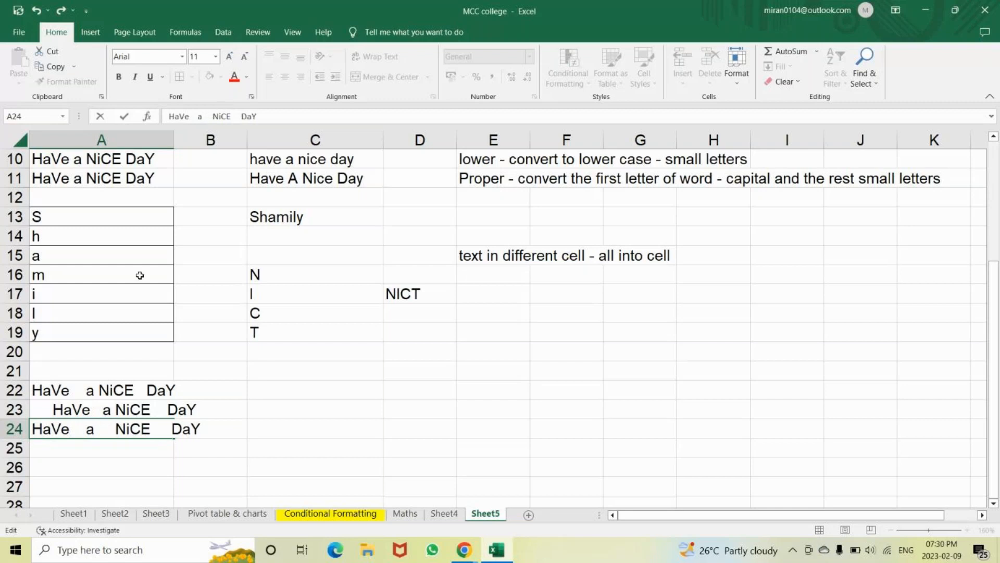
left_click_drag(172, 139, 194, 136)
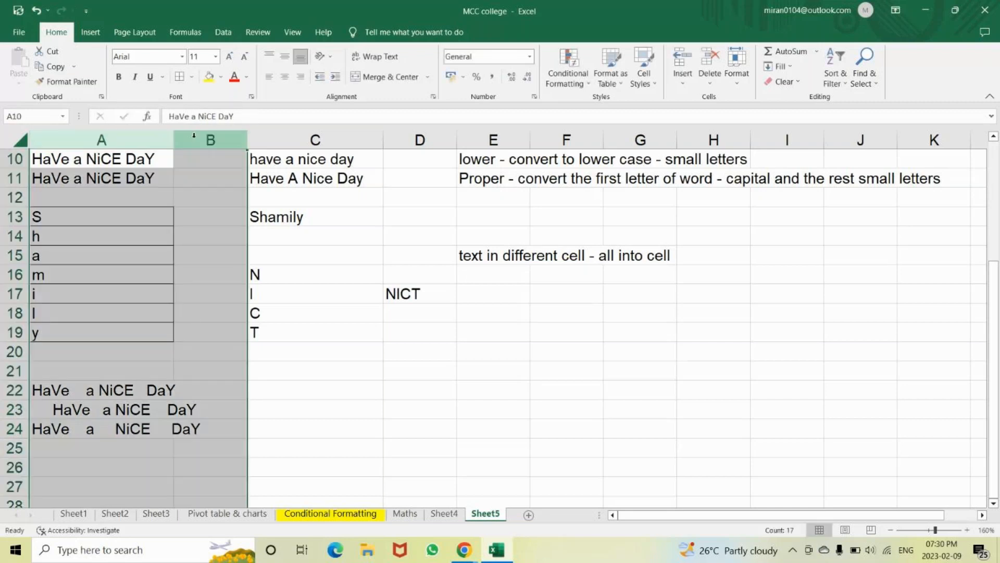
Widen column A to fit the space-padded text
left_click(336, 377)
left_click(196, 141)
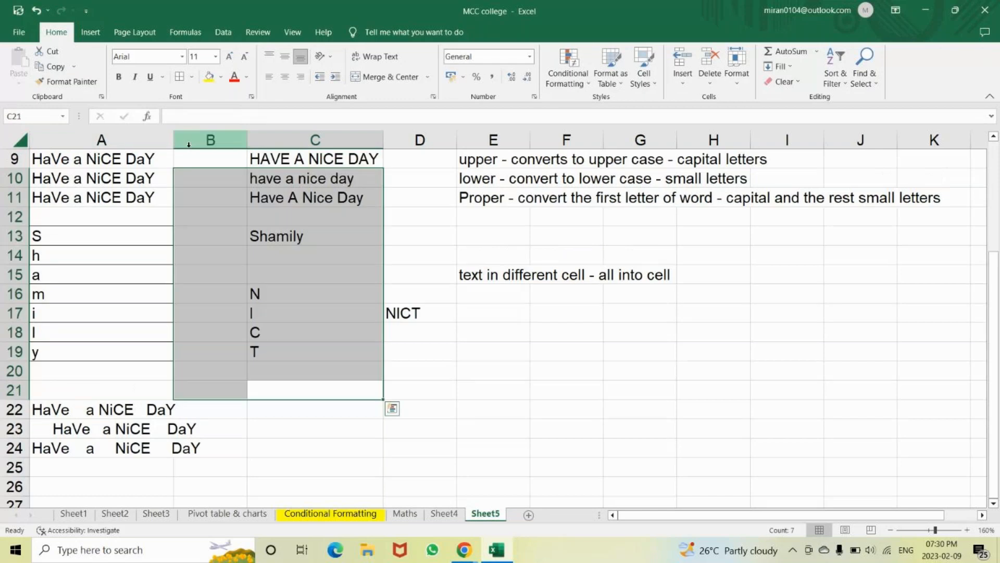
left_click_drag(174, 137, 207, 138)
left_click(335, 415)
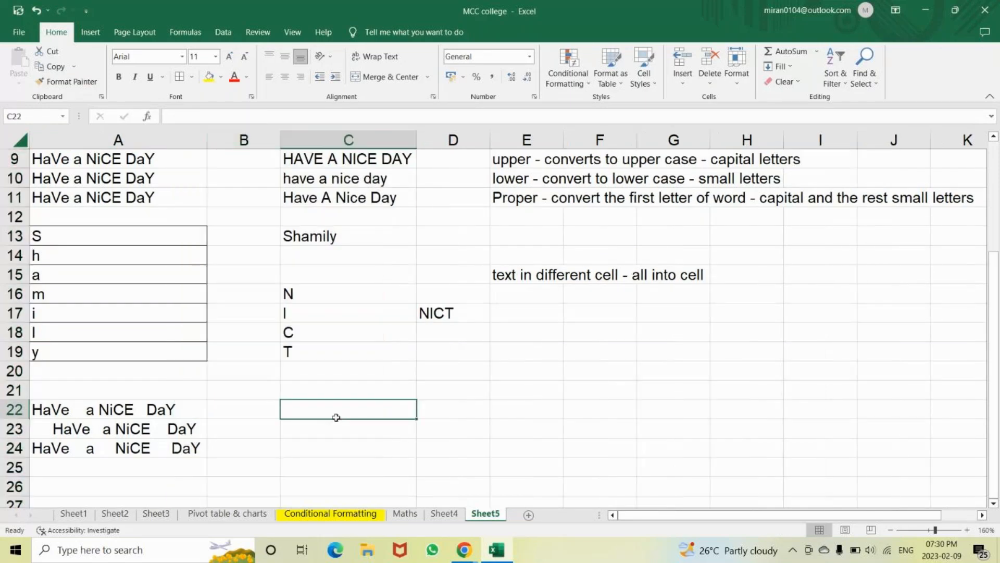
Apply All Borders to A22:A24
left_click(188, 403)
key("shift+Down")
key("shift+Down")
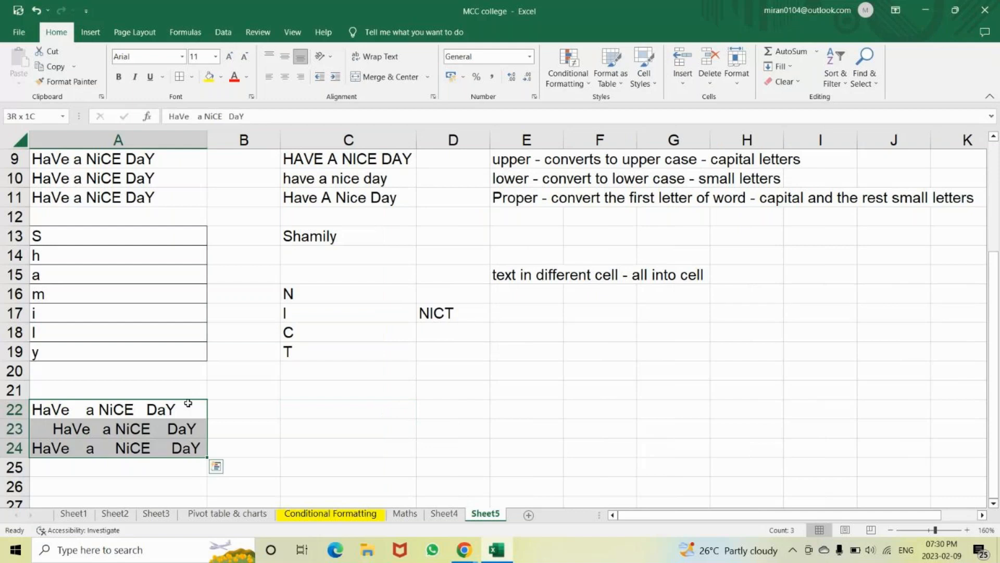
left_click(180, 77)
left_click(330, 410)
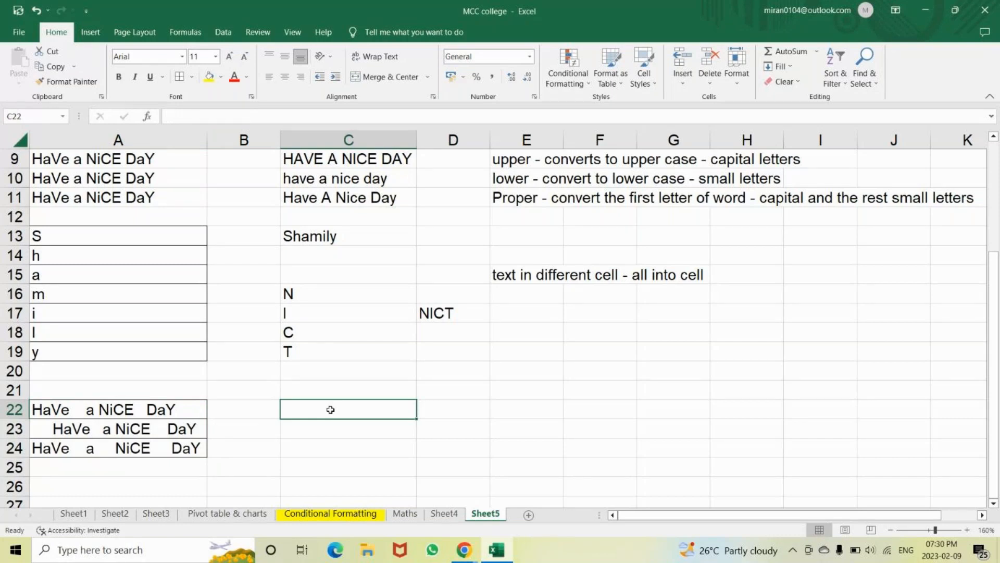
mouse_move(460, 556)
left_click(33, 408)
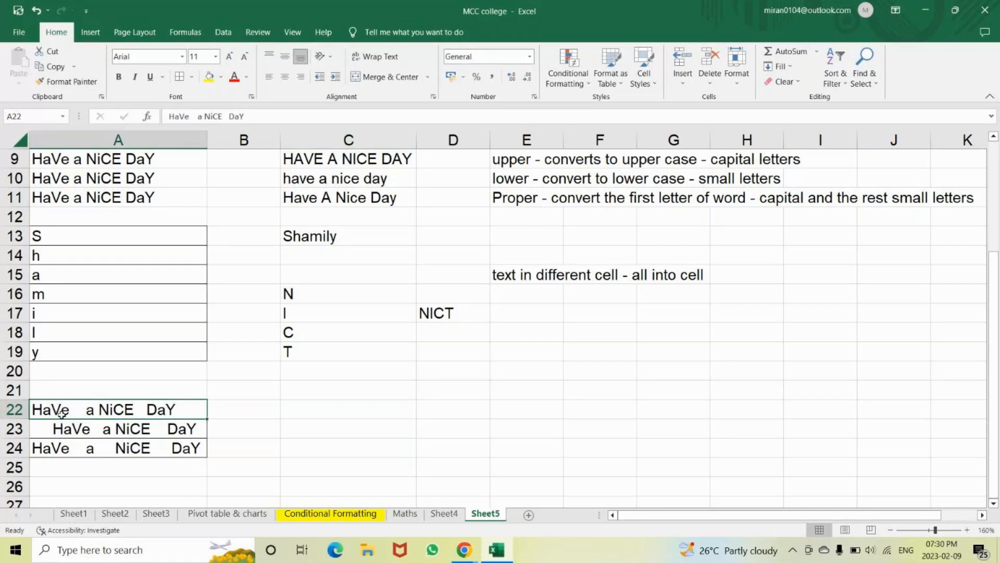
Enter =TRIM(A22) in C22 and =TRIM(A23) in C23 to strip the extra spaces
left_click(332, 404)
type("=tr")
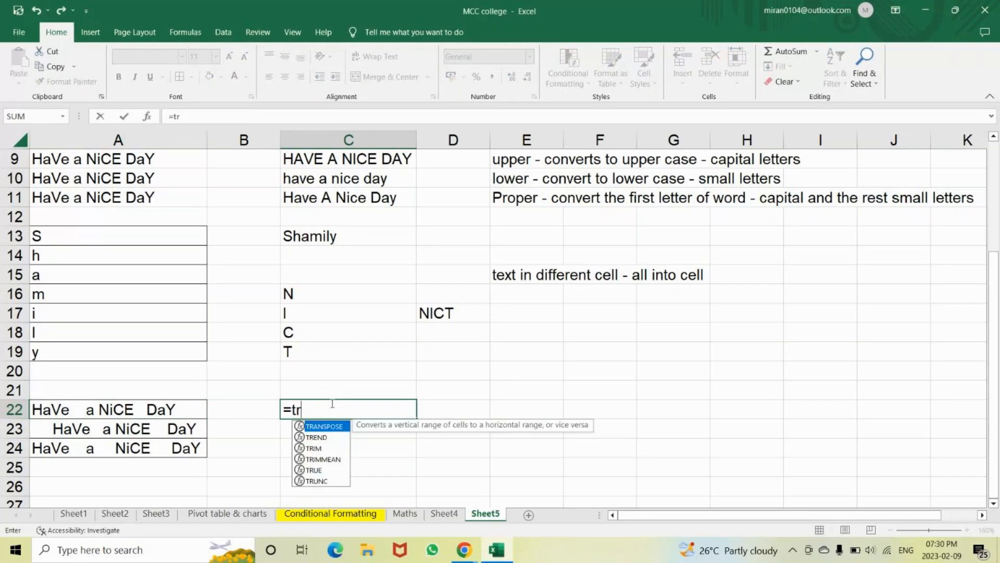
type("im")
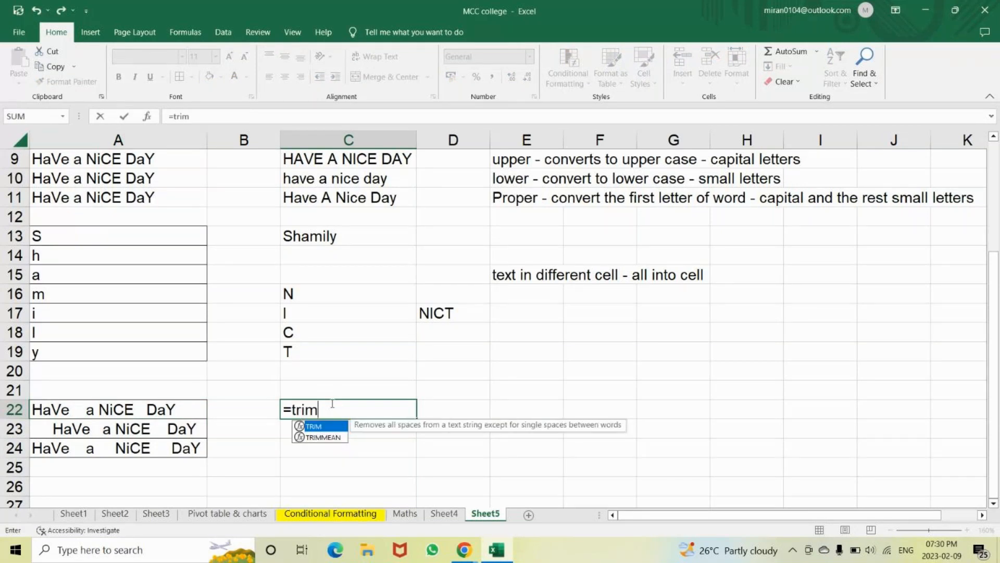
key("Tab")
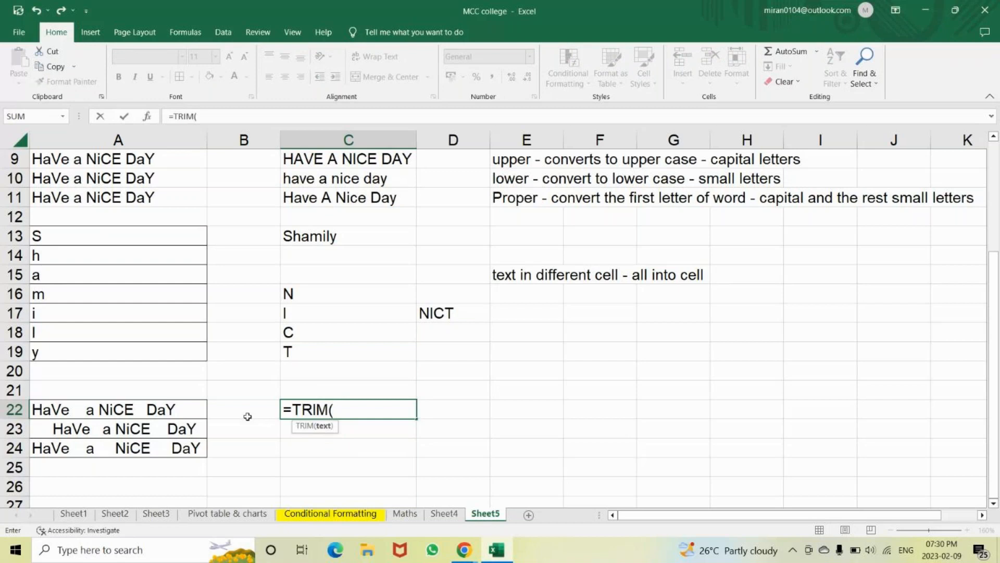
left_click(154, 410)
type(")")
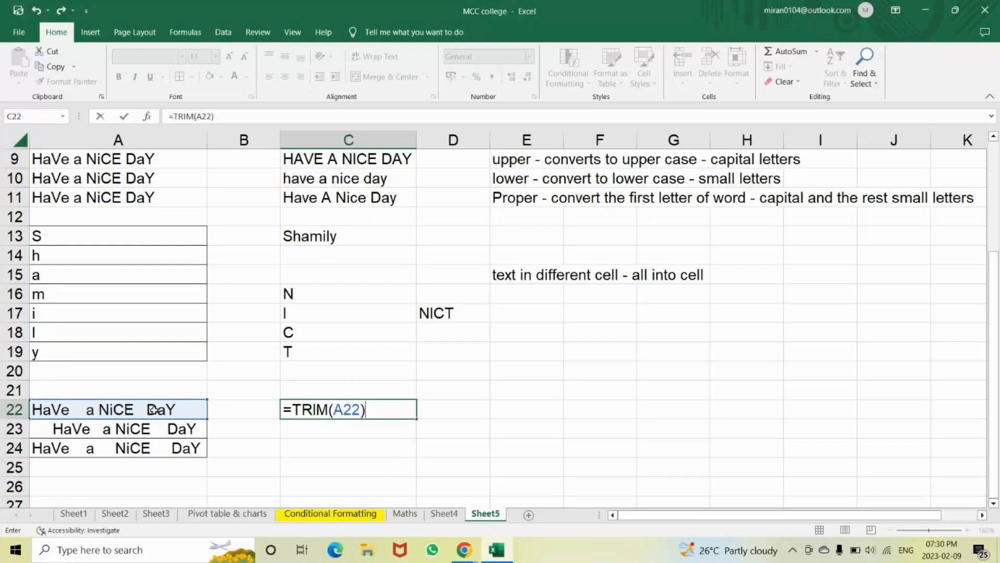
key("Return")
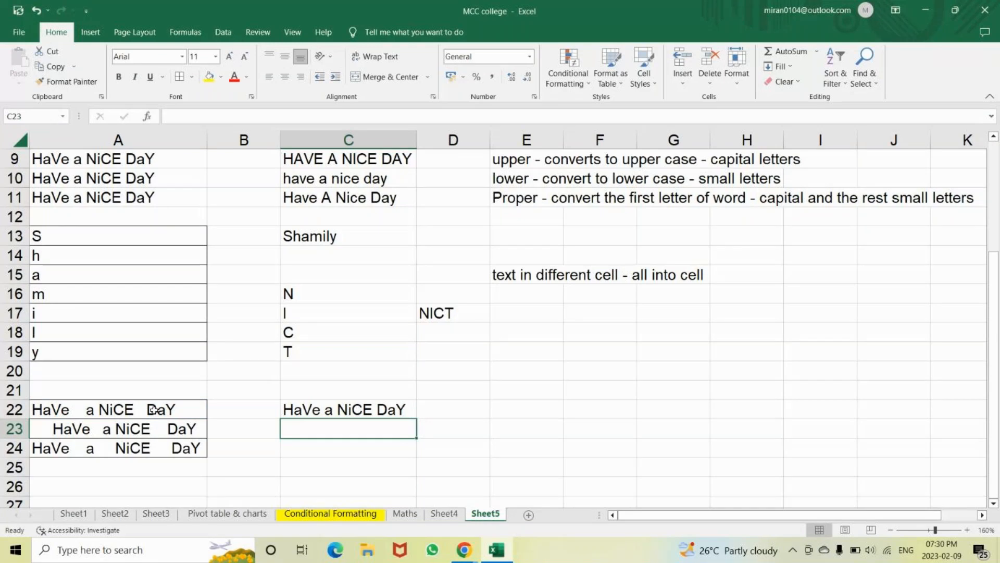
type("=")
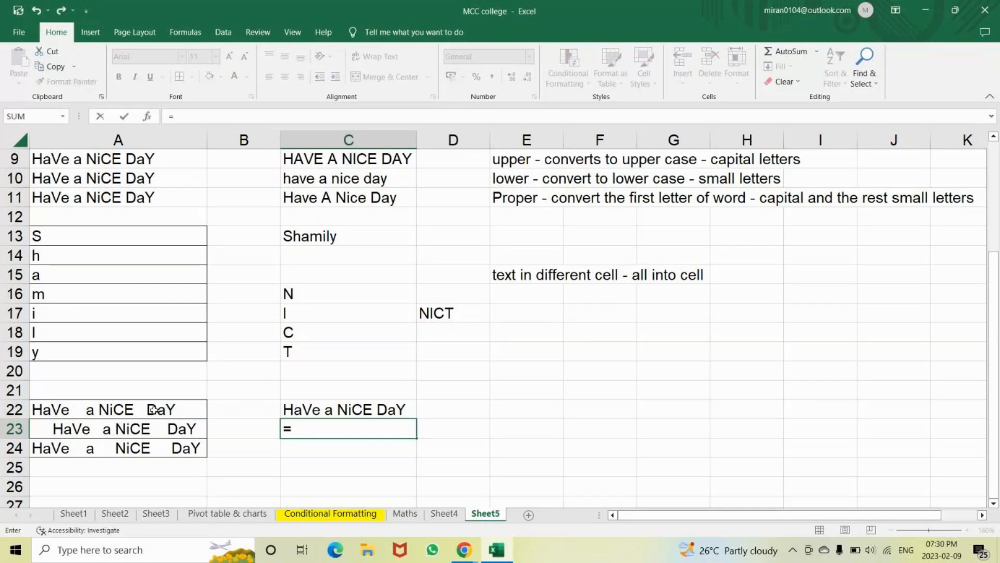
type("trim")
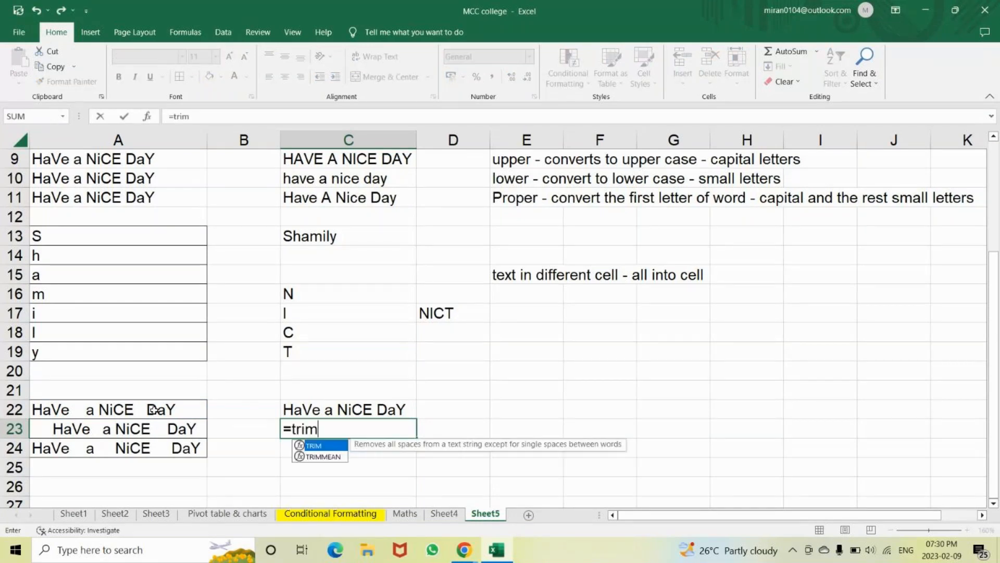
key("Tab")
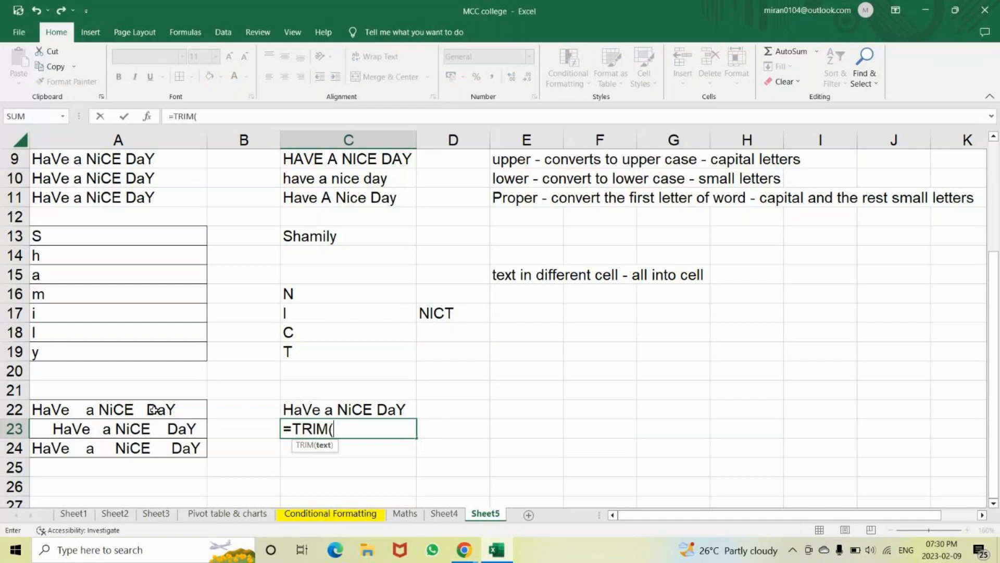
left_click(84, 435)
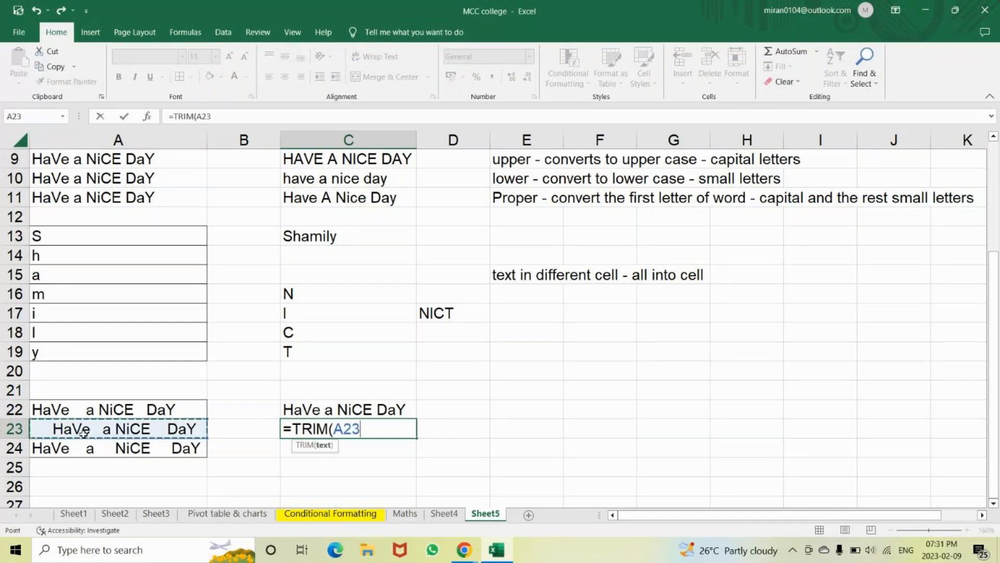
type(")")
key("Return")
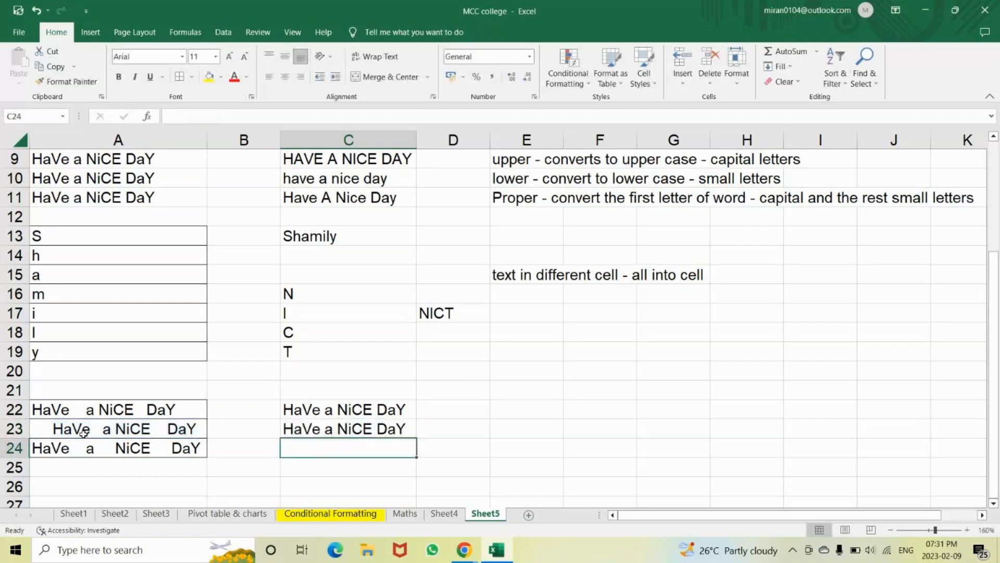
Type the note 'remove extra space -trim' in E22
left_click(536, 410)
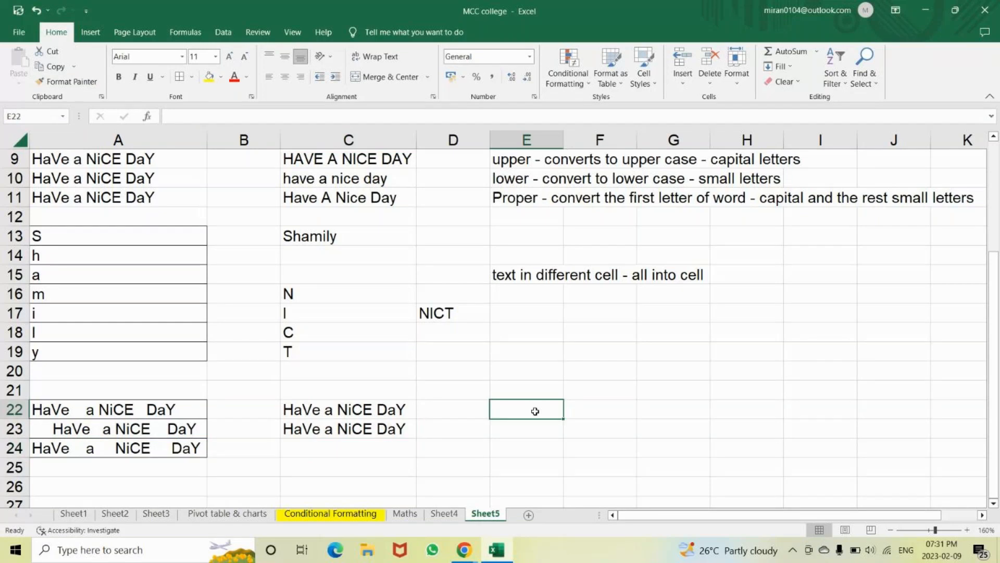
type("i")
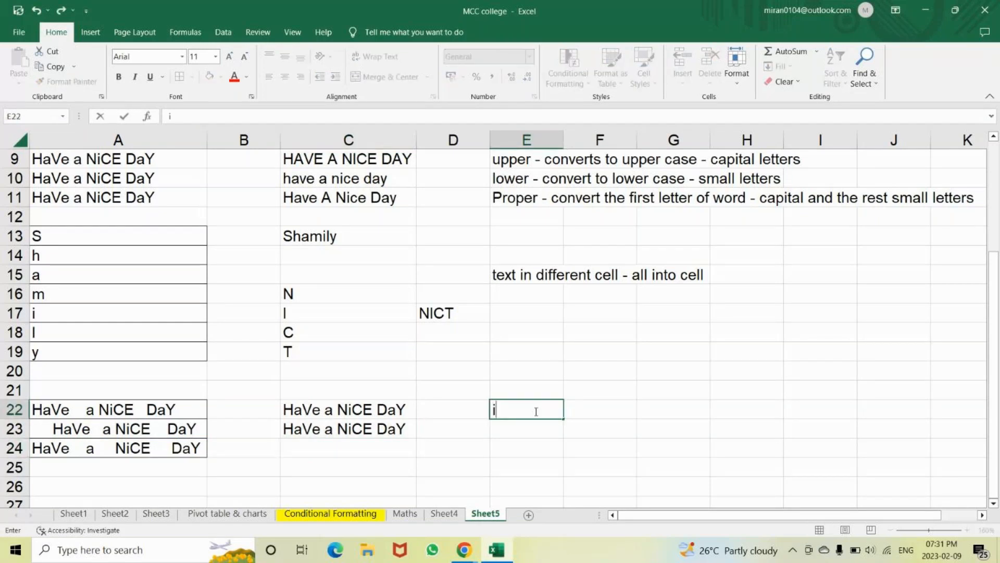
key("BackSpace")
type("ju")
key("BackSpace")
key("BackSpace")
type("remove extra ")
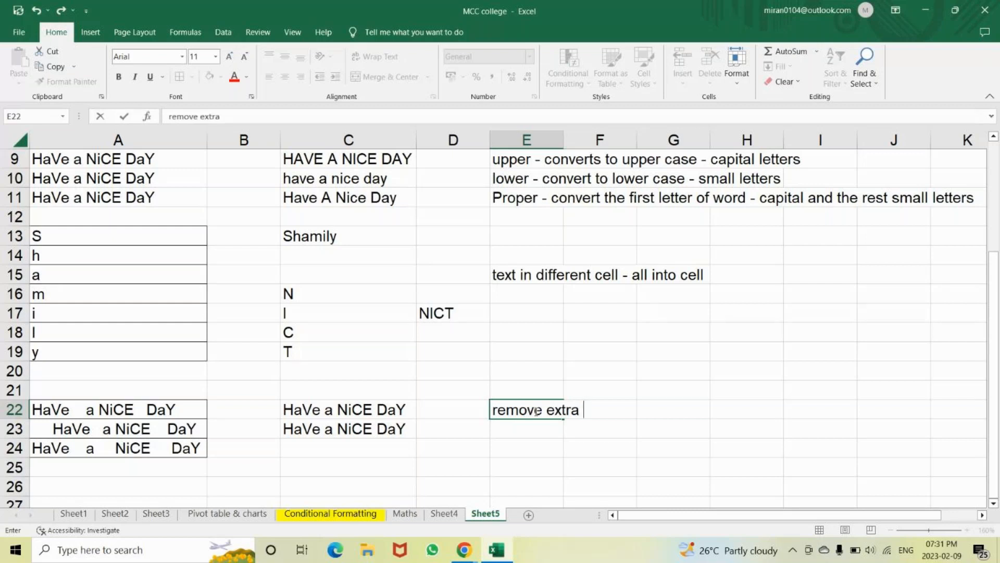
type("space -")
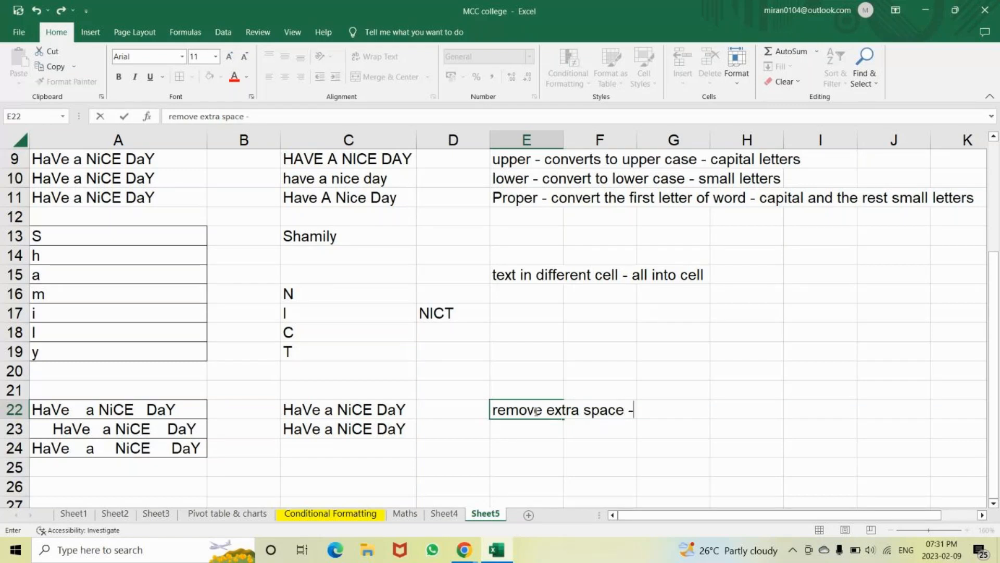
type("trim")
key("Return")
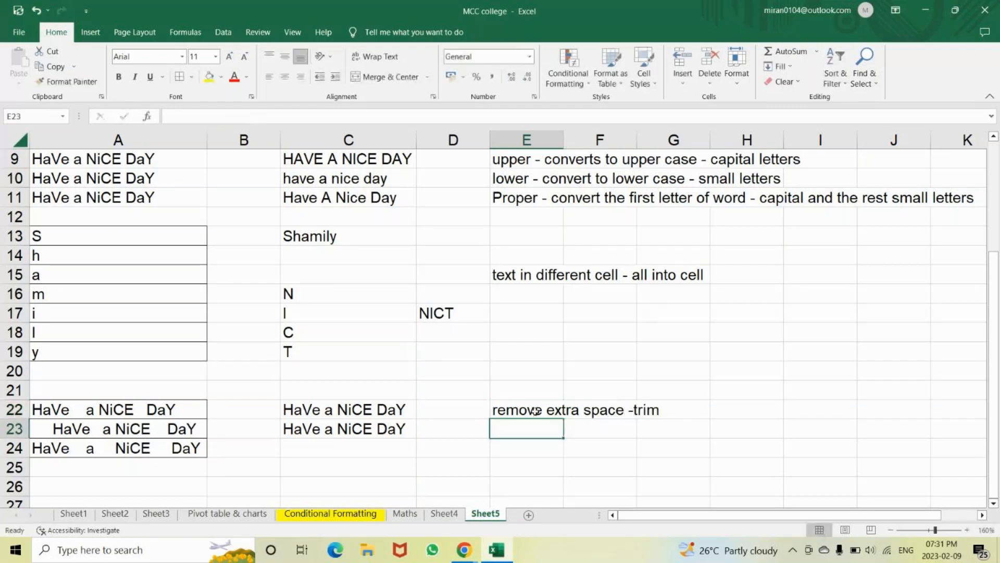
Extend the E22 note to 'remove extra space -trim (upper)'
left_click(535, 411)
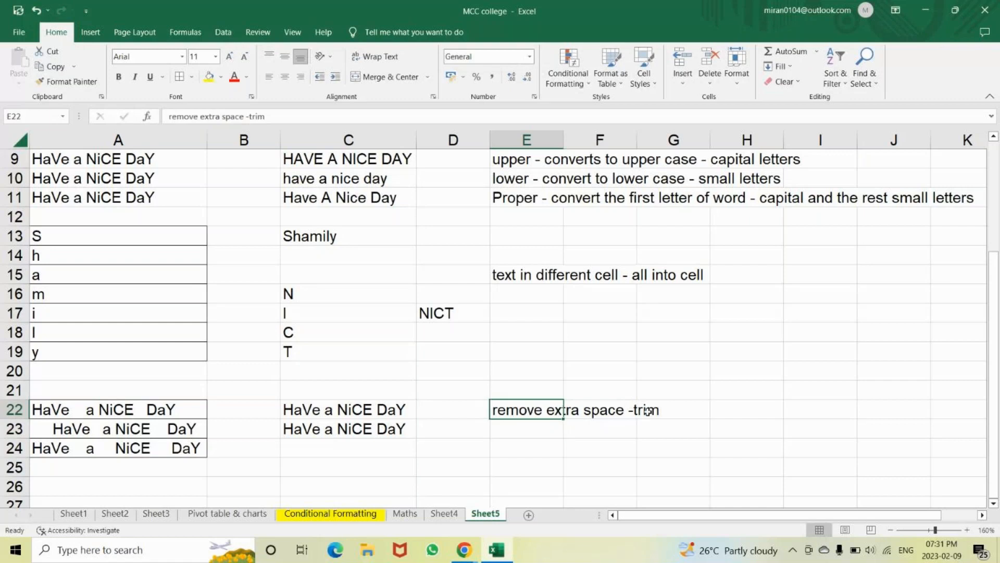
left_click(666, 412)
left_click(512, 406)
left_click(288, 115)
type("(capi")
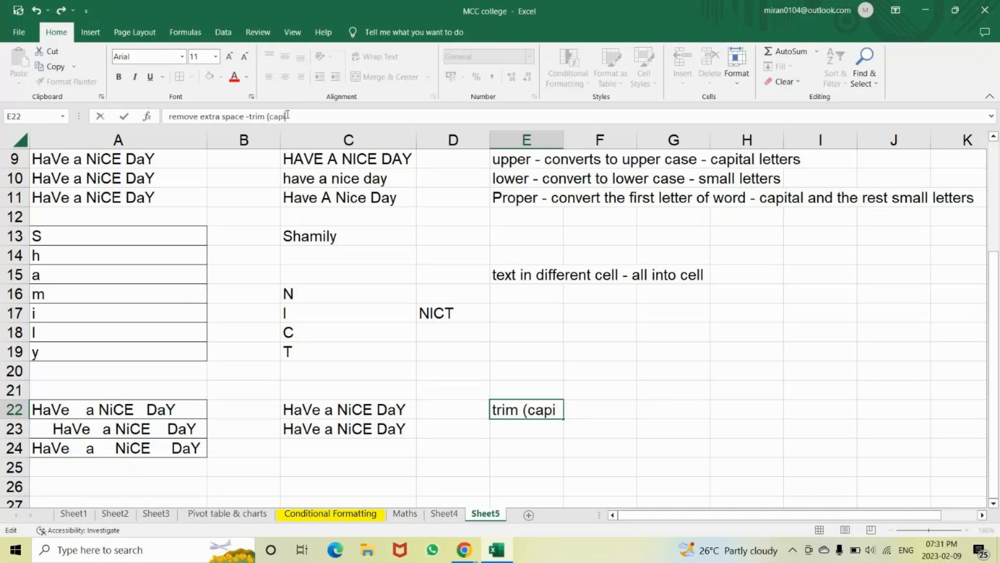
type("tal")
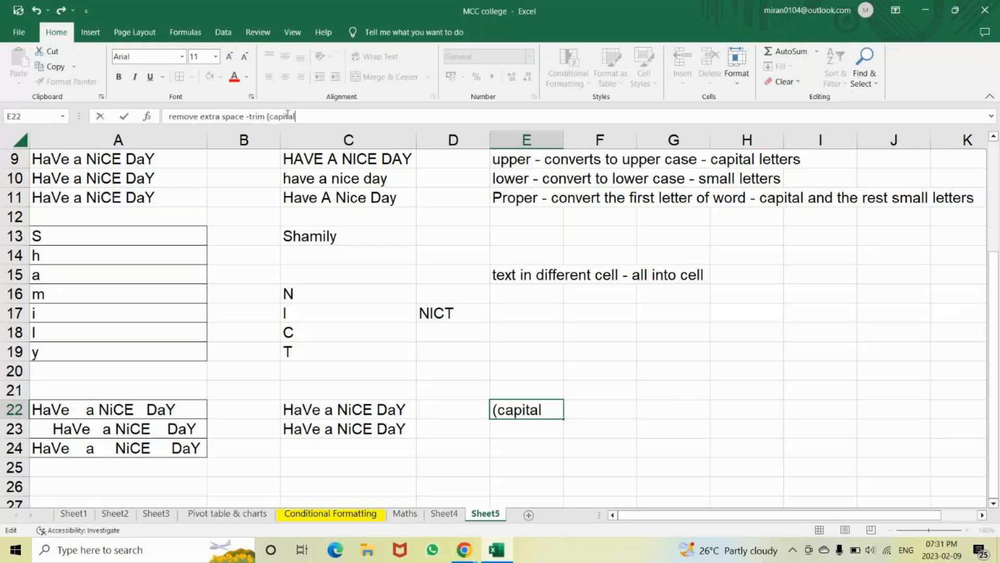
key("BackSpace")
key("BackSpace")
key("BackSpace")
key("BackSpace")
key("BackSpace")
key("BackSpace")
key("BackSpace")
type("upp")
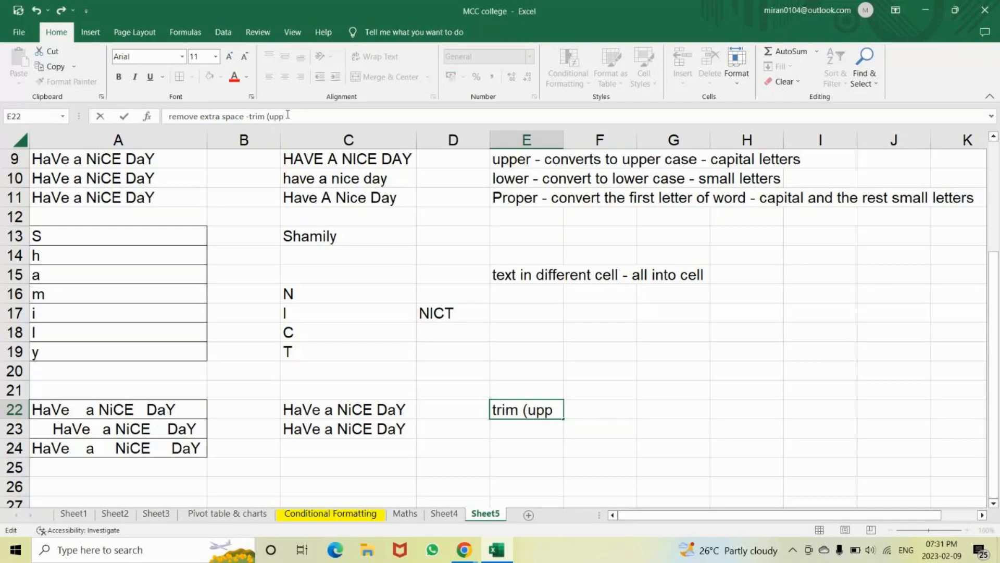
type("er")
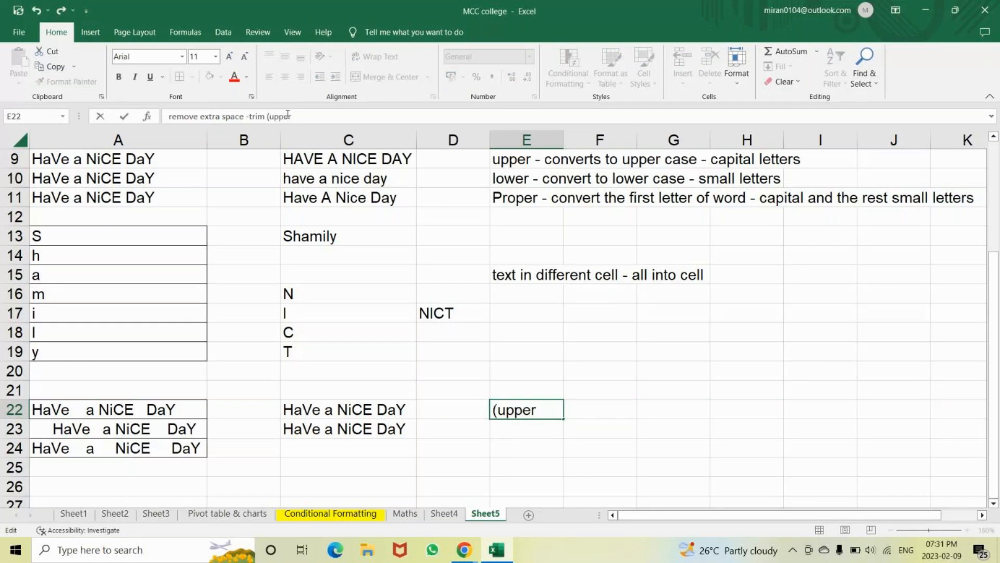
type(")")
key("Return")
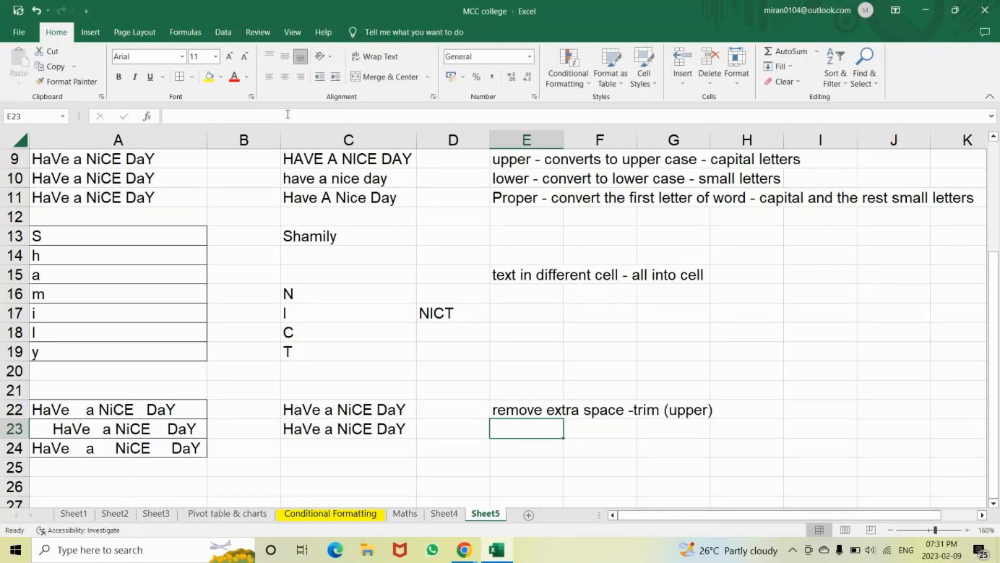
Copy the note to E23 and change it to end in '(lower)'
double_click(522, 411)
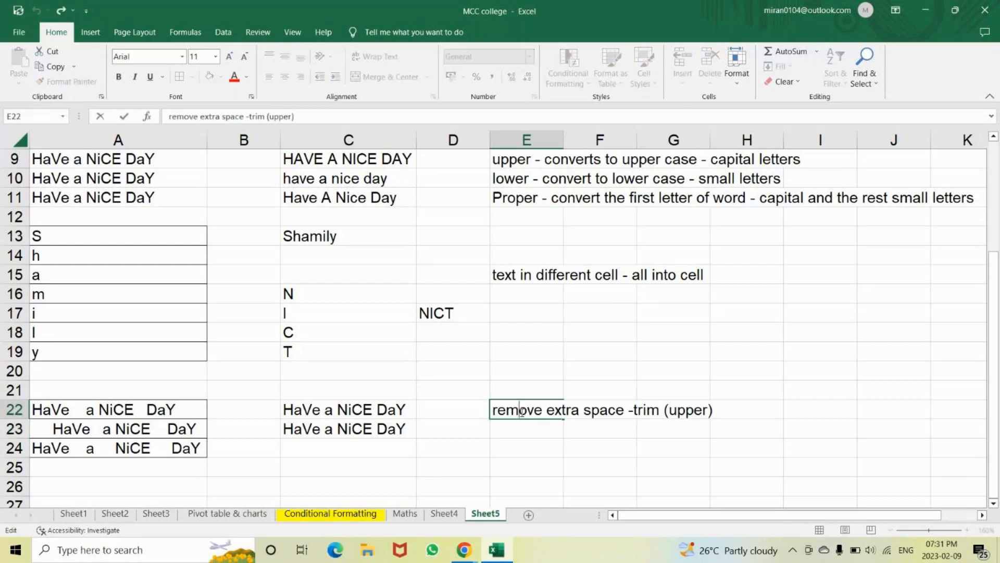
key("End")
key("Escape")
key("ctrl+c")
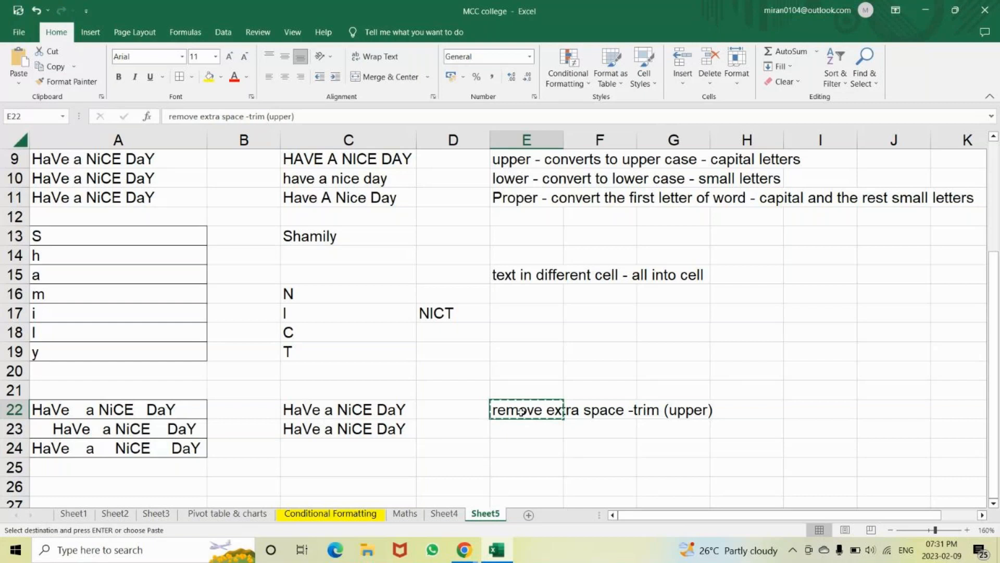
key("Down")
key("ctrl+v")
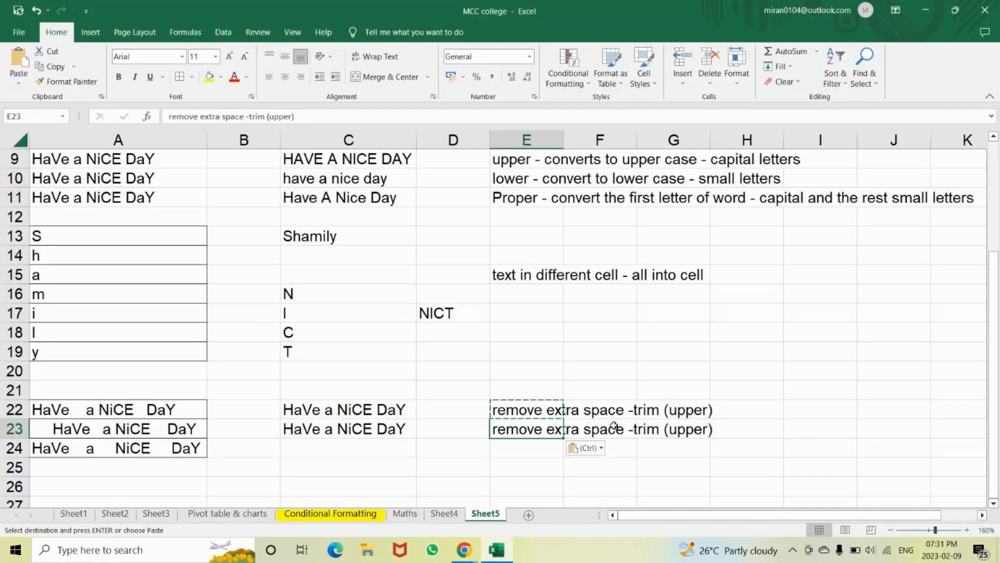
key("F2")
key("BackSpace")
key("BackSpace")
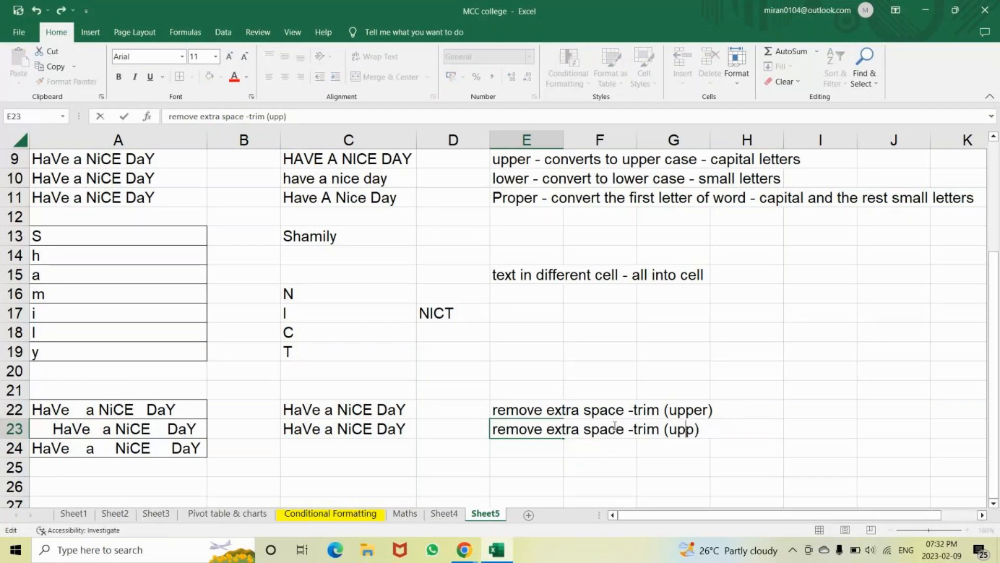
key("BackSpace")
key("BackSpace")
key("BackSpace")
type("lower")
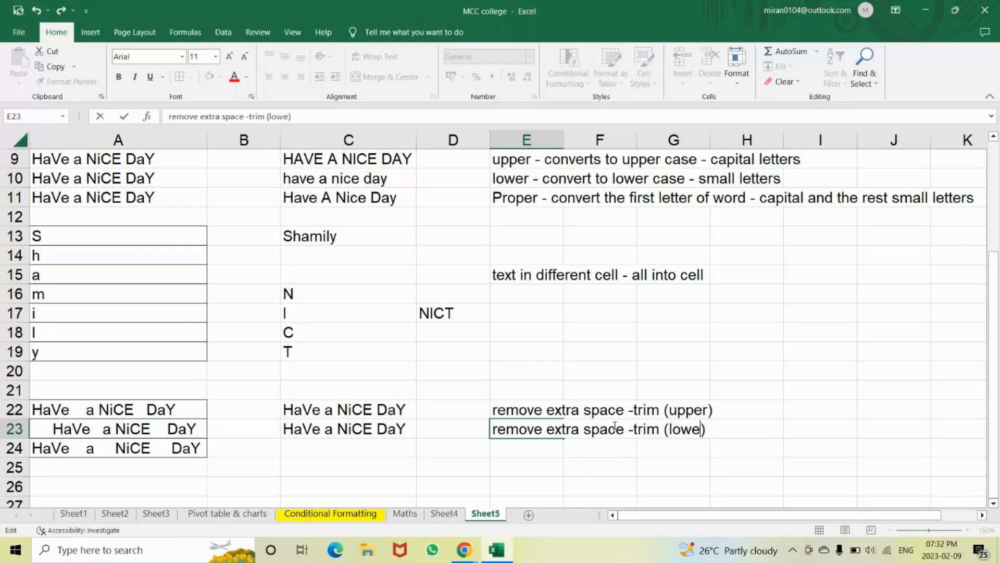
key("Return")
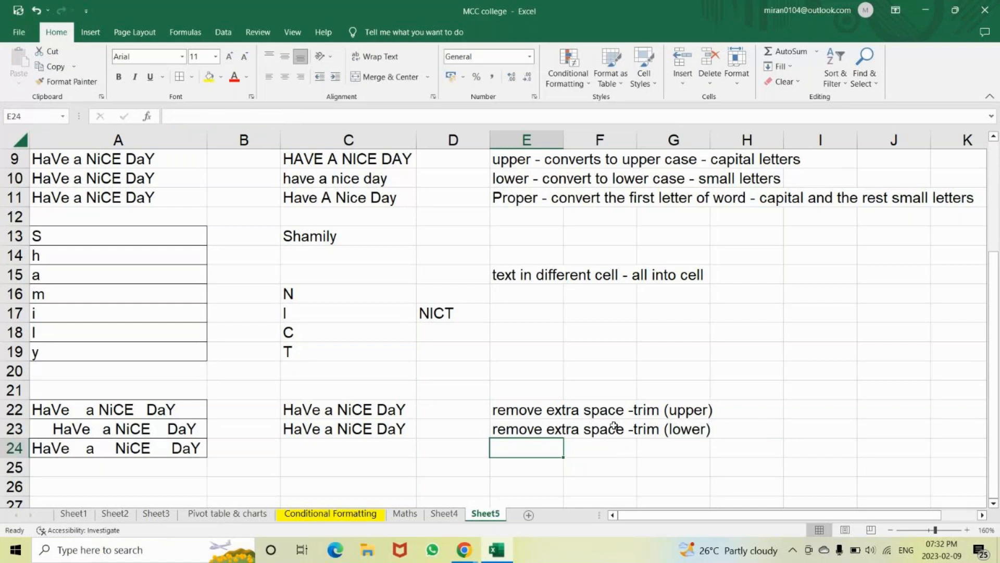
Copy the note to E24 and change it to end in '(proper)'
key("Up")
key("ctrl+c")
key("Down")
key("ctrl+v")
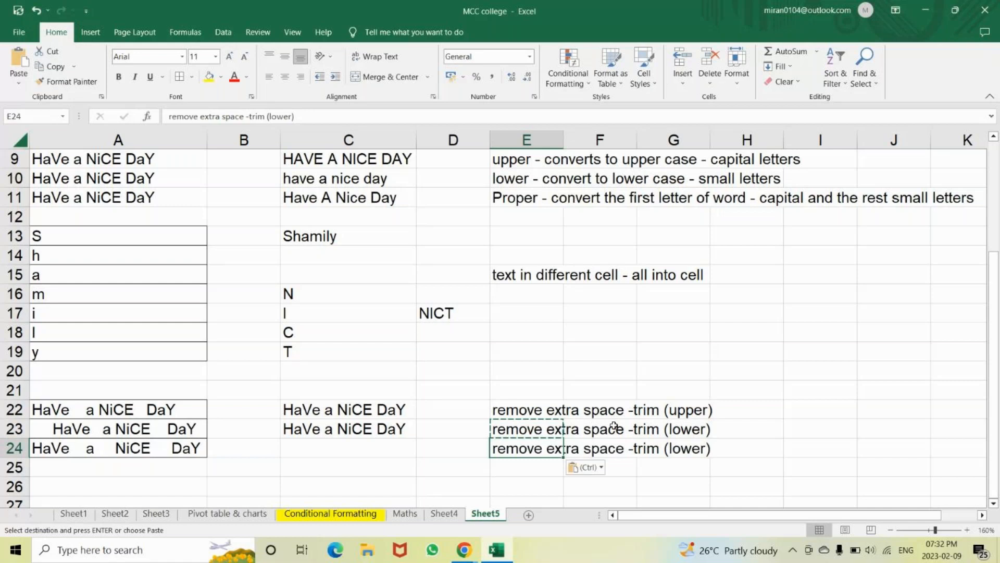
double_click(708, 449)
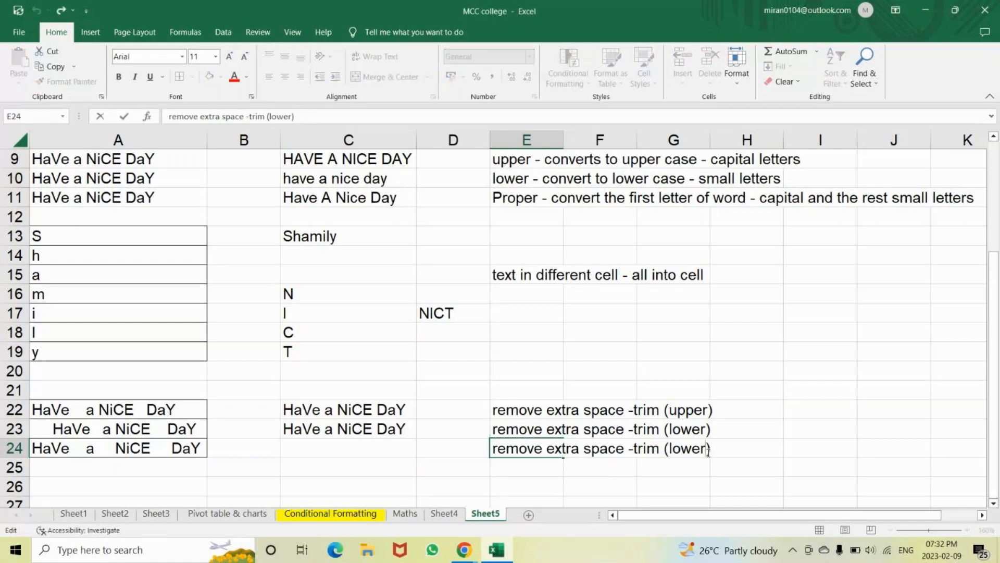
key("BackSpace")
key("BackSpace")
key("BackSpace")
key("BackSpace")
key("BackSpace")
type("proper")
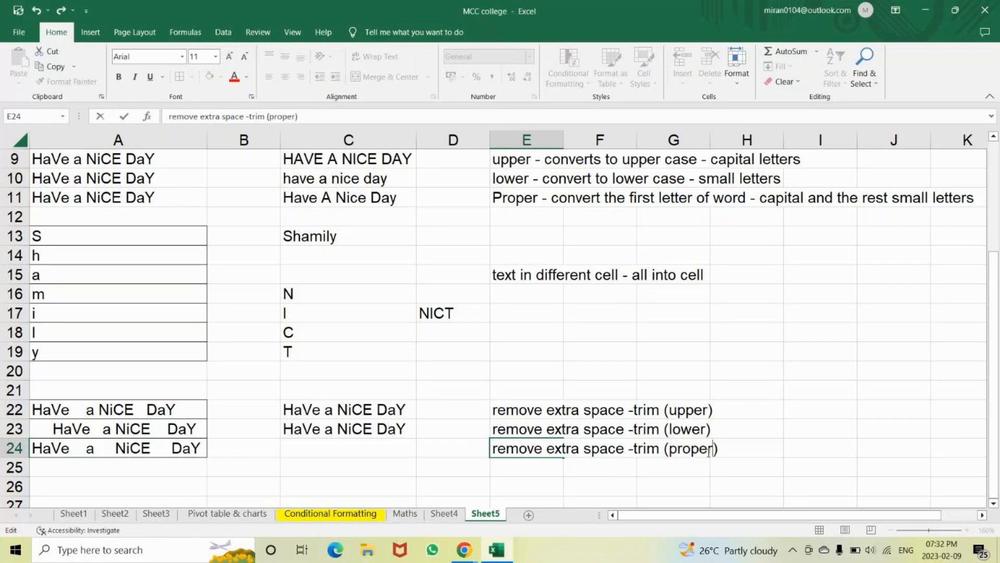
key("Return")
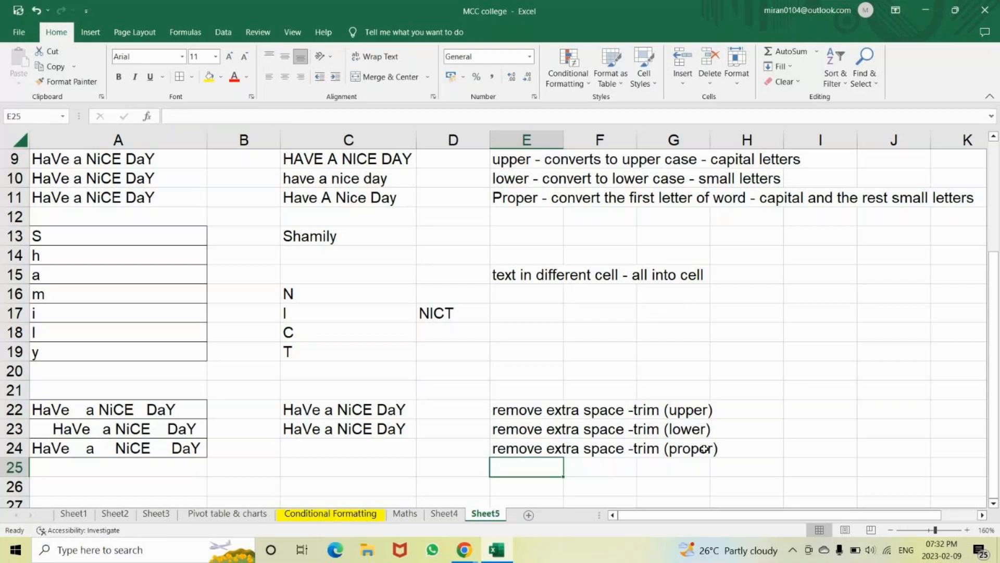
left_click(405, 411)
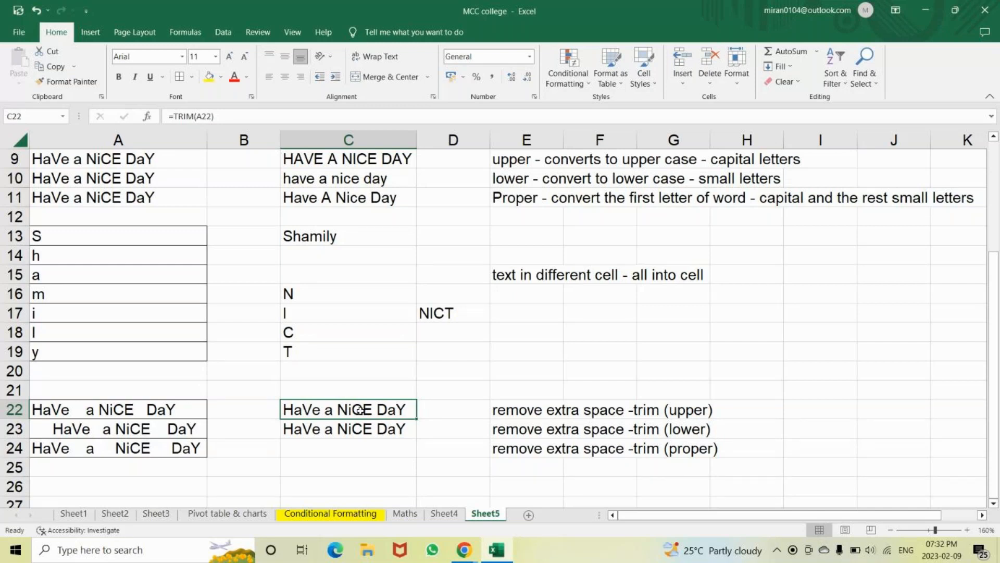
Enter =TRIM(A24) in C24 to trim the third spaced text
key("shift+Down")
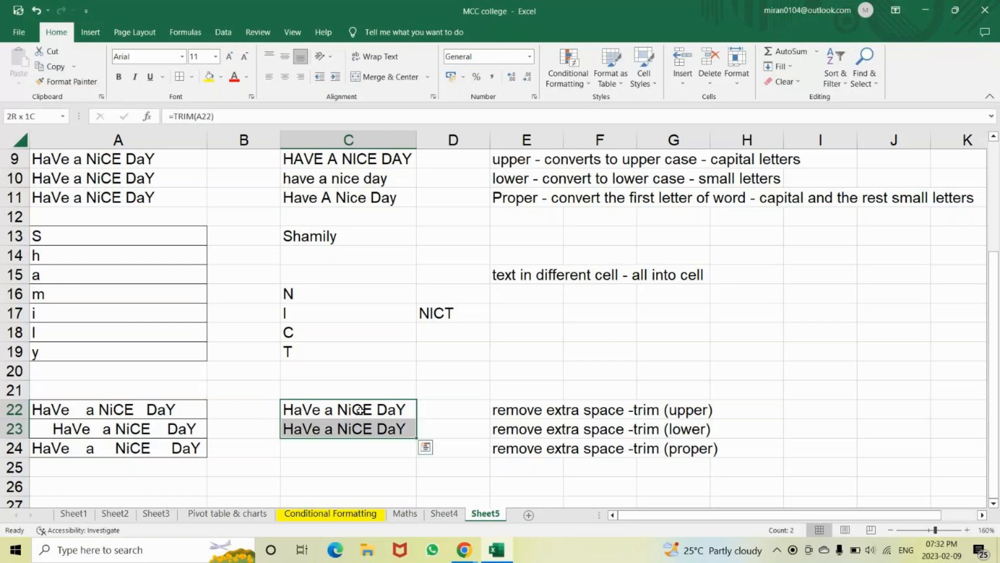
key("Down")
key("Down")
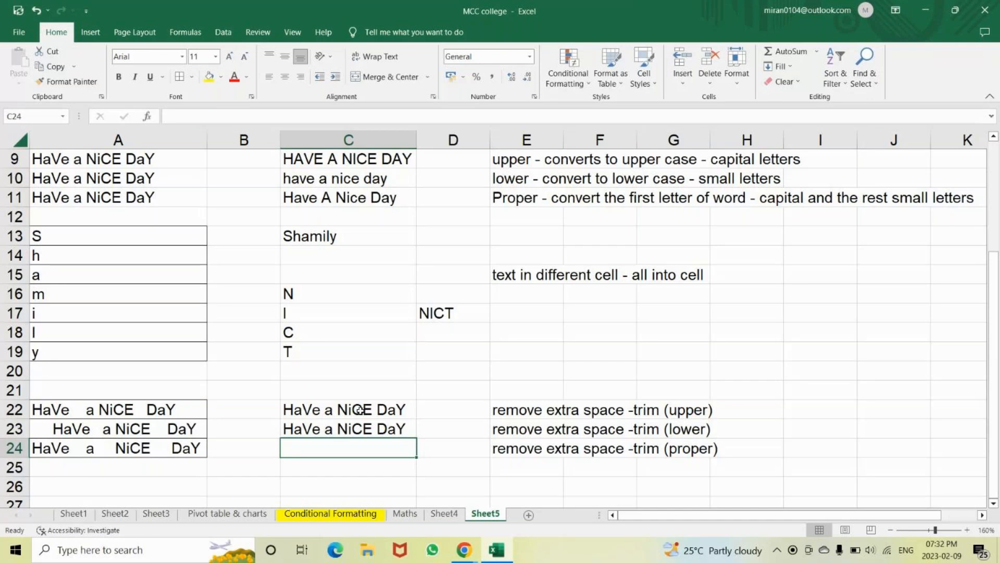
key("Up")
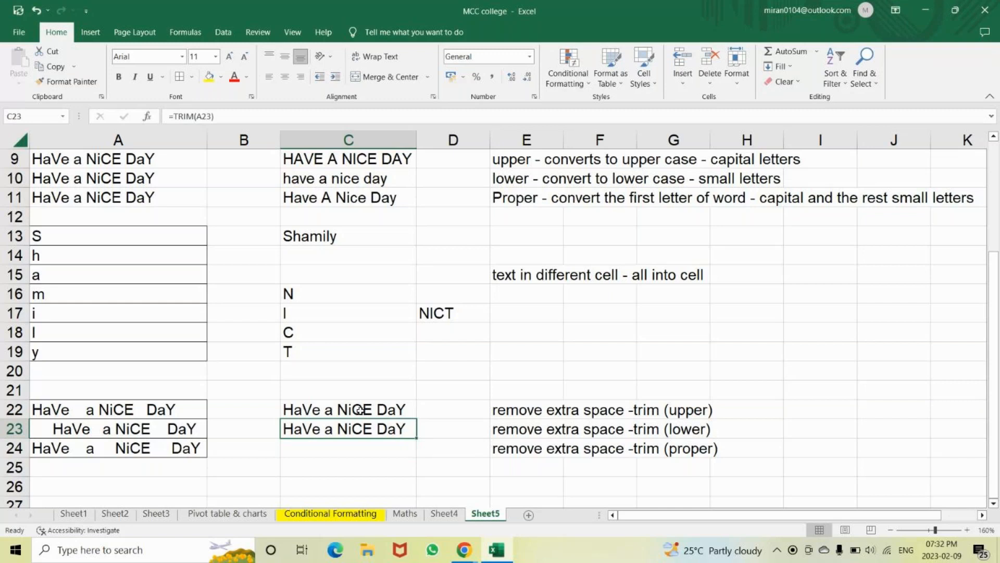
key("Down")
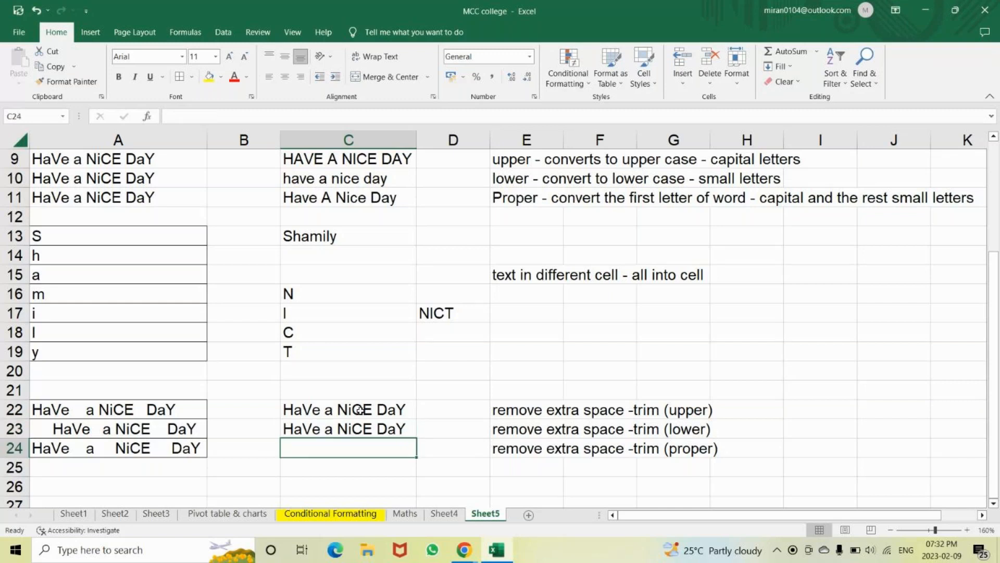
type("=trim(")
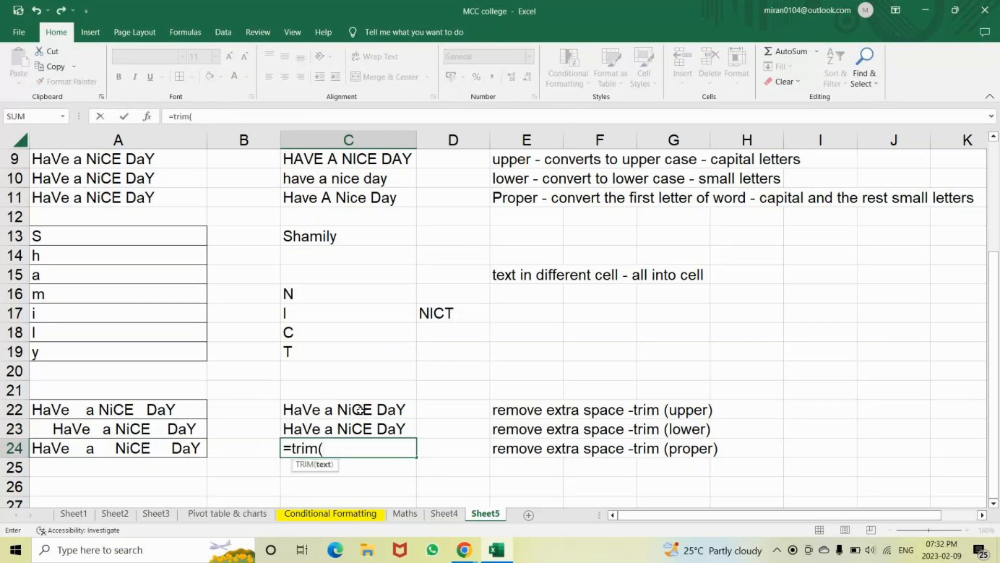
key("Left")
key("Left")
key("Return")
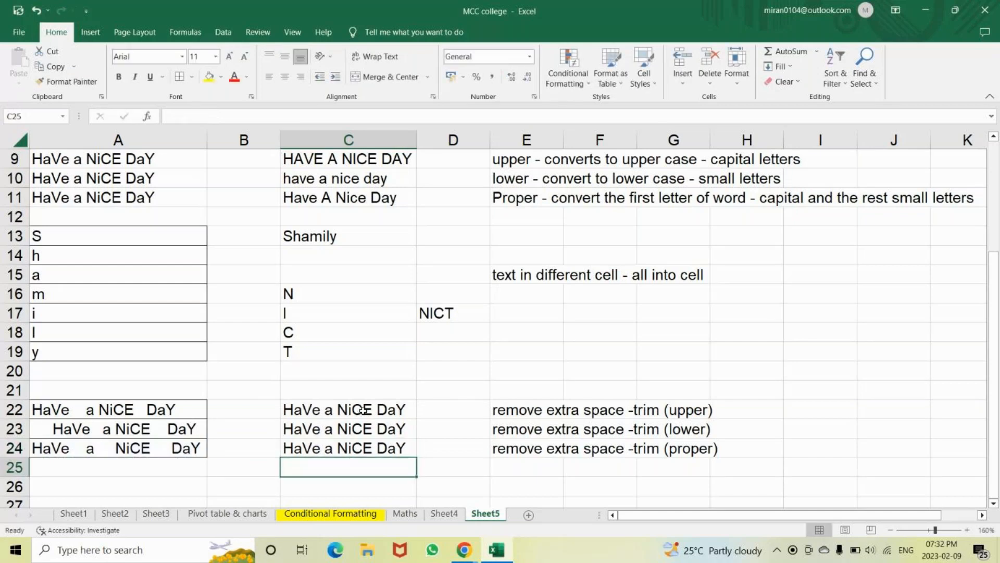
Clear the trimmed results from C22:C24 and start a new =TR formula in C22
left_click(366, 408)
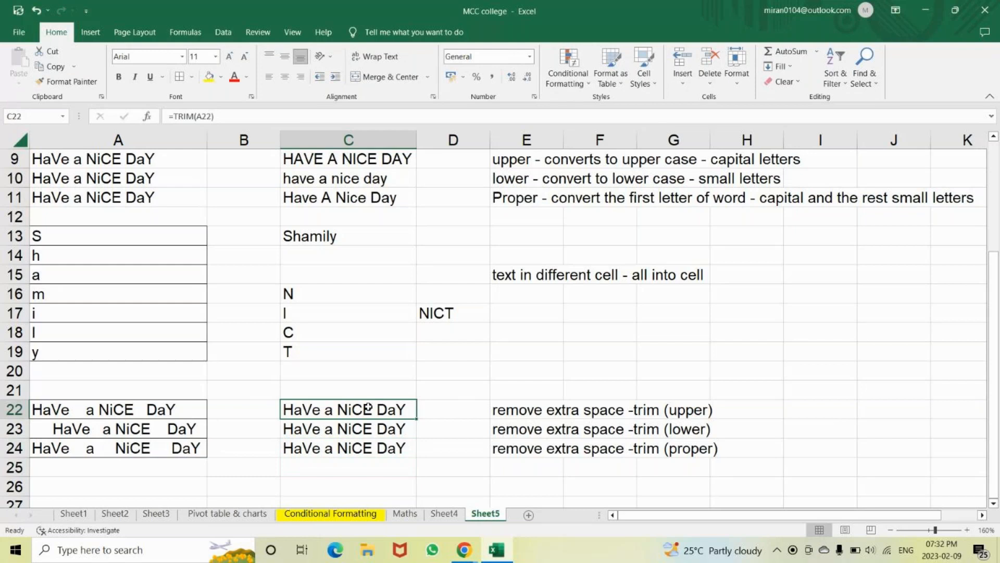
key("shift+Down")
key("shift+Down")
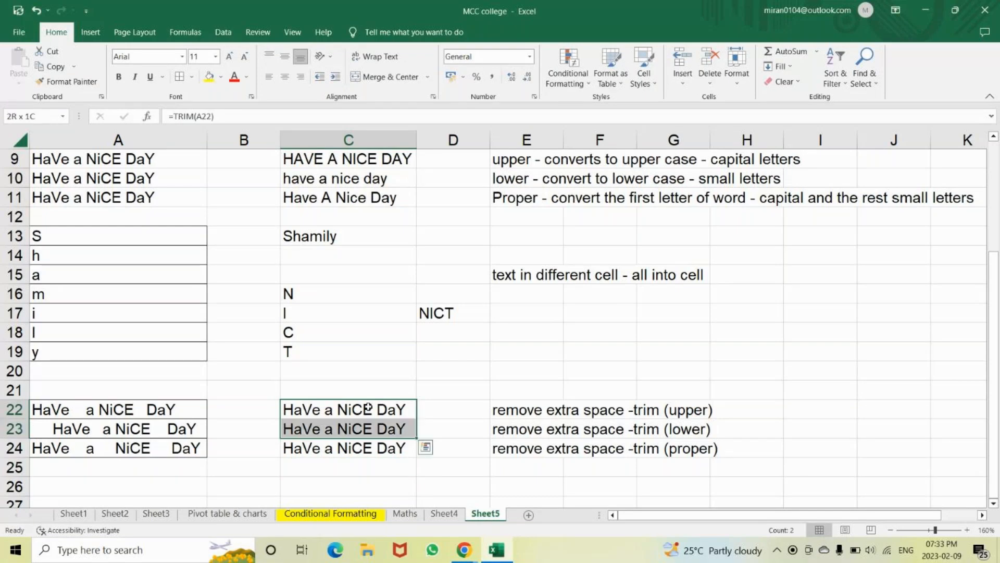
key("Delete")
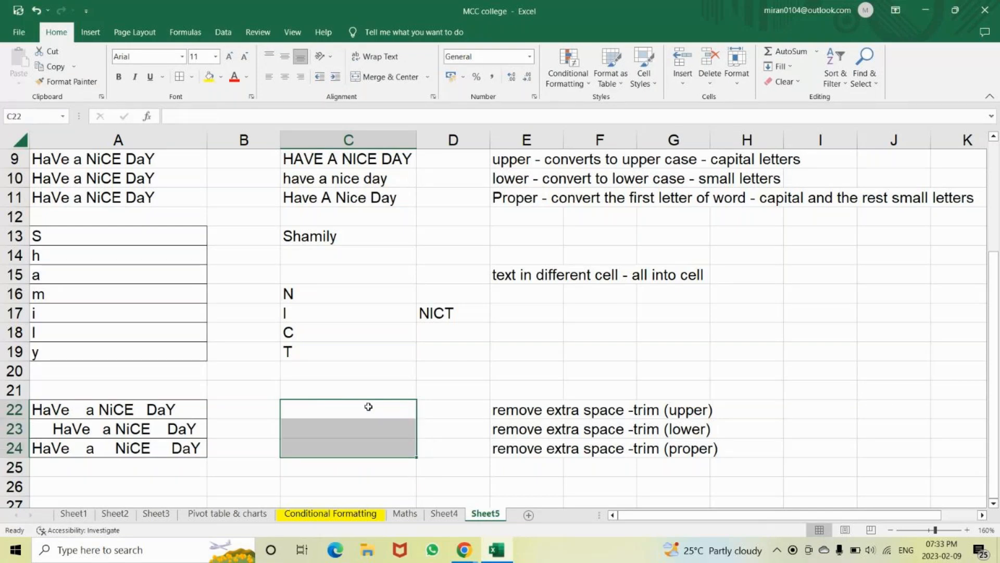
left_click(369, 407)
type("=")
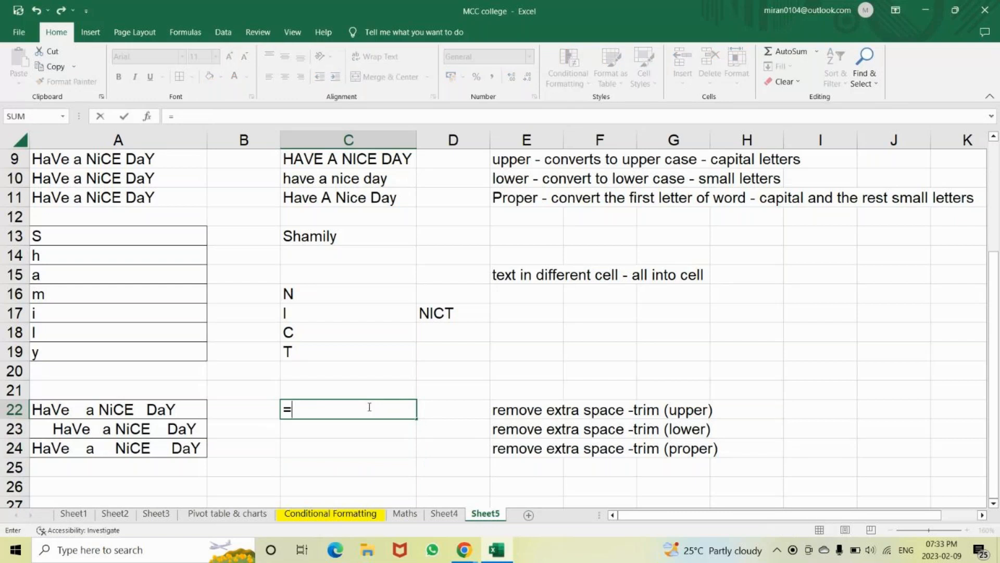
type("tr")
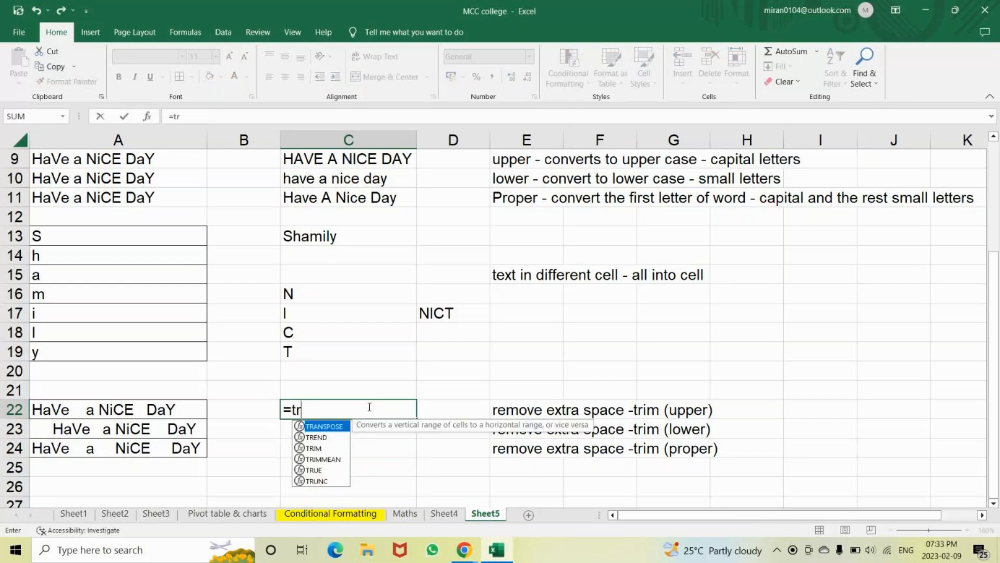
Enter =TRIM(UPPER(A22)) in C22 to show HAVE A NICE DAY
type("i")
key("Tab")
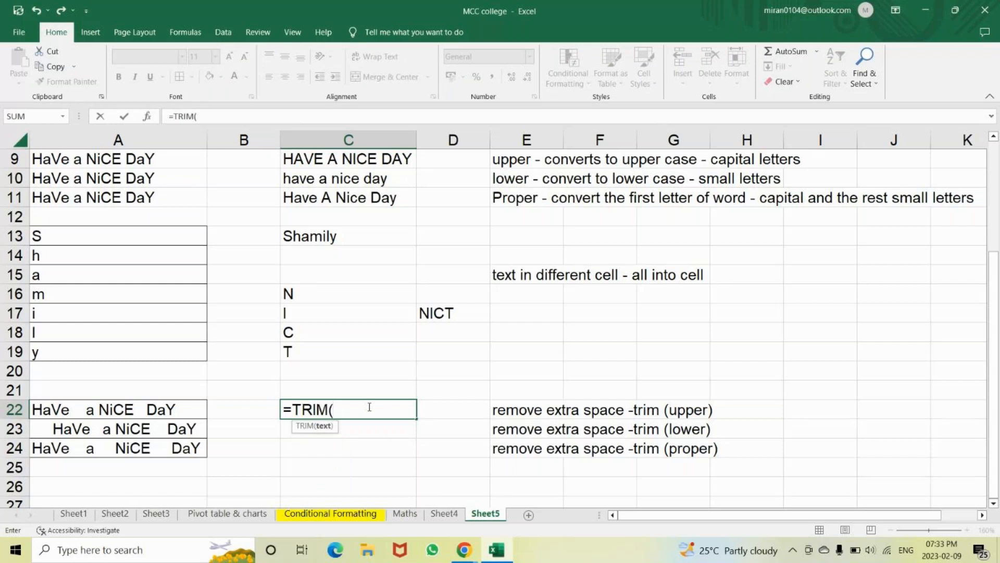
type("upp")
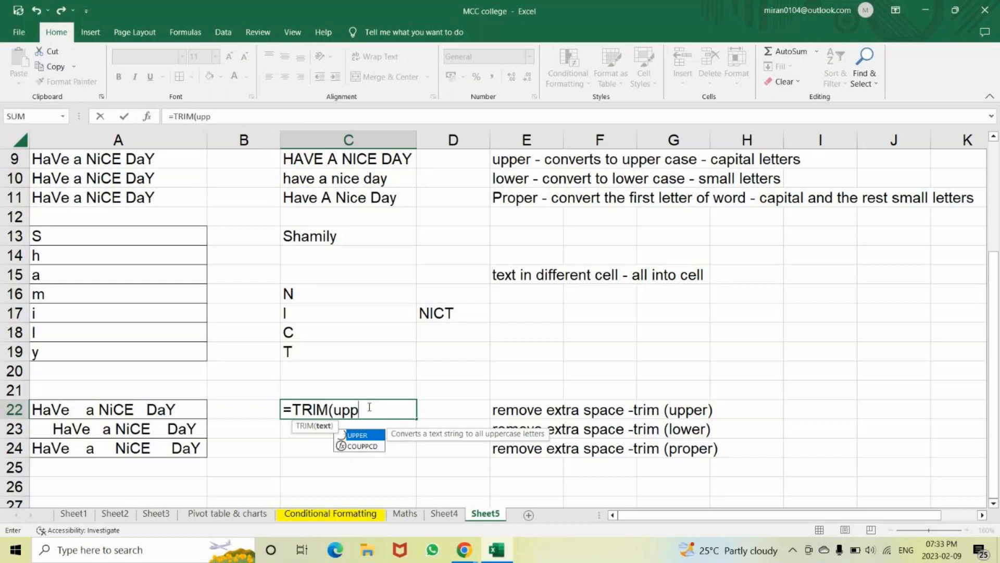
key("Tab")
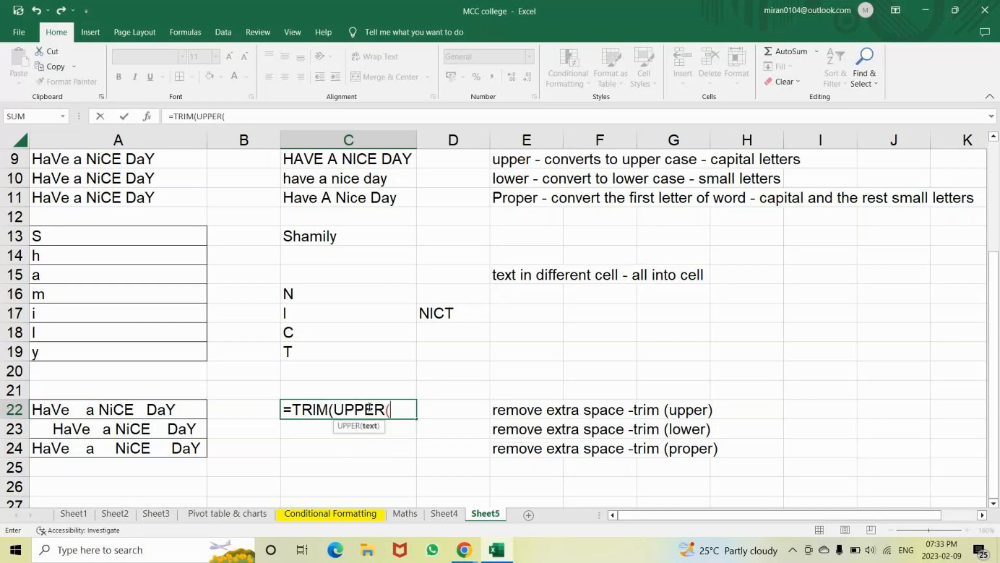
left_click(168, 406)
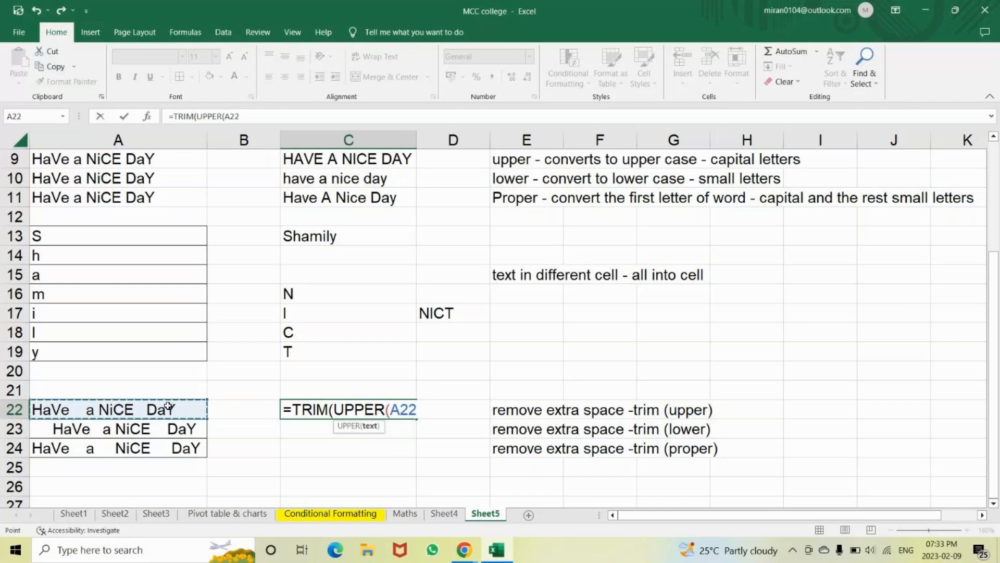
type(")")
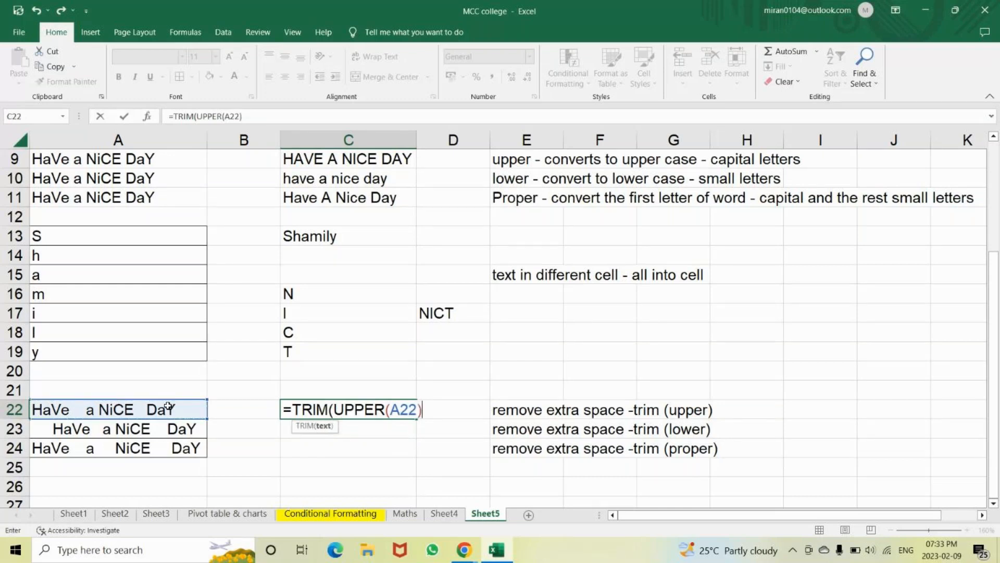
type(")")
key("Return")
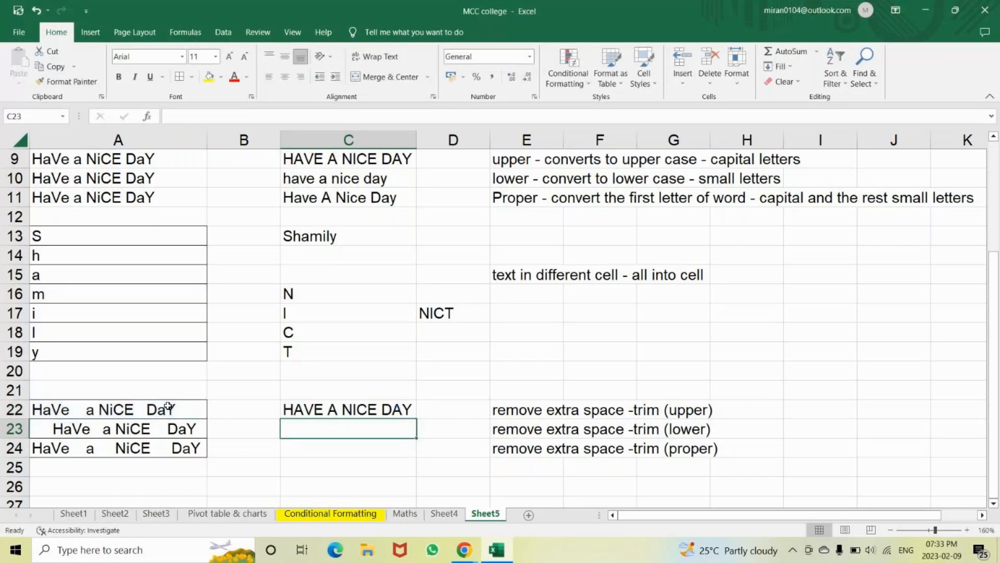
Redo the =TRIM(UPPER(A22)) formula in C22 and commit it again
key("Up")
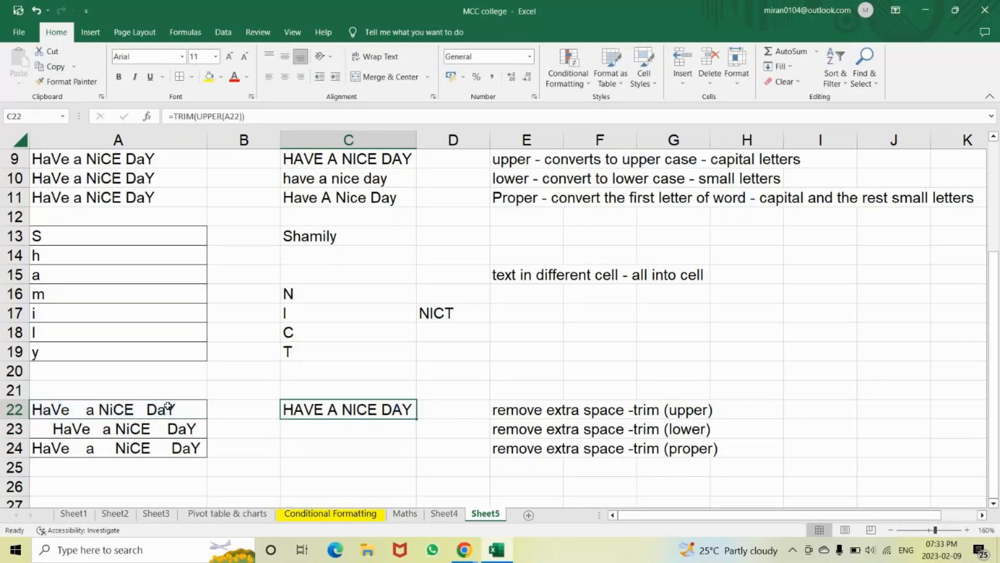
type("=tr")
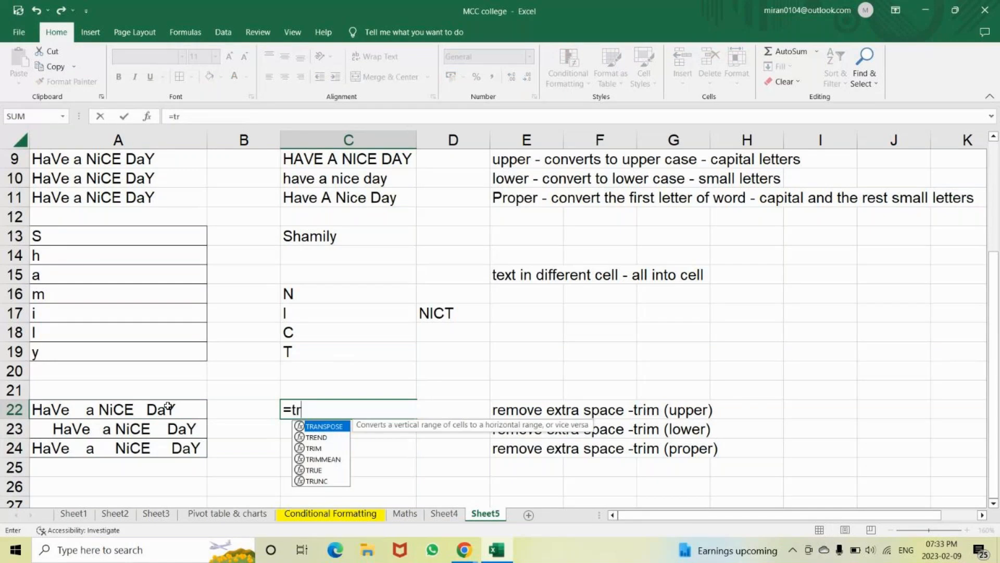
type("im")
key("Tab")
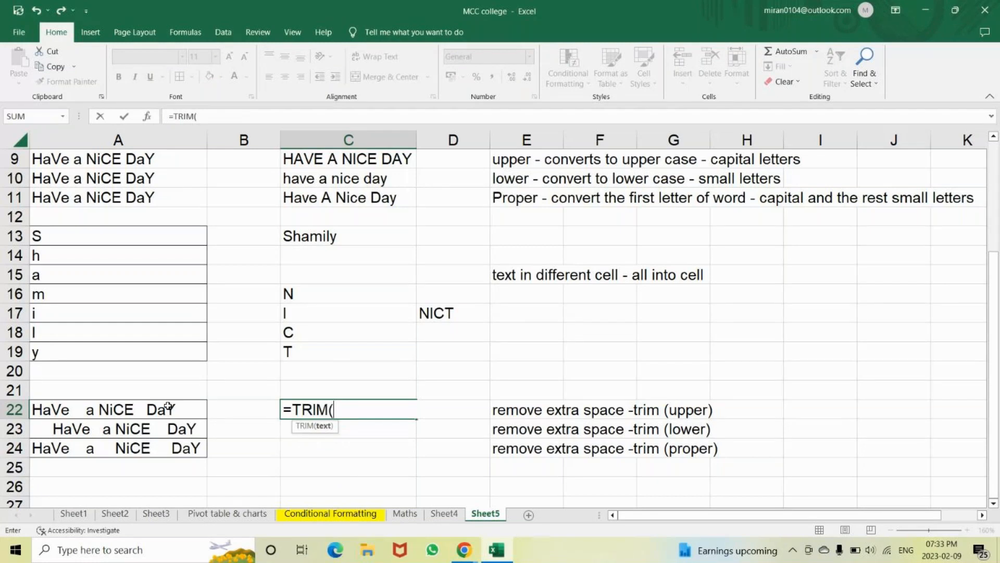
type("uppe")
key("Tab")
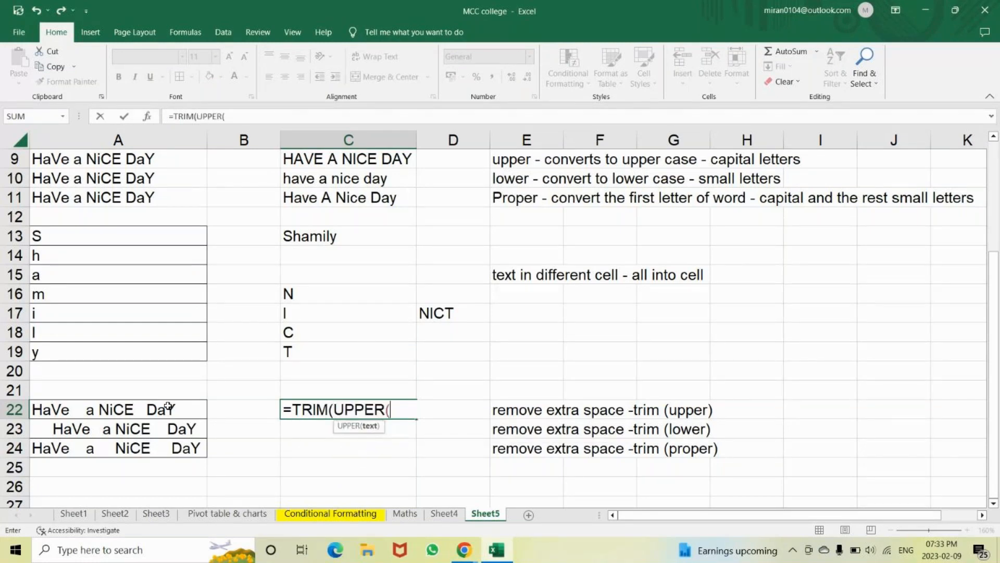
left_click(168, 406)
type(")")
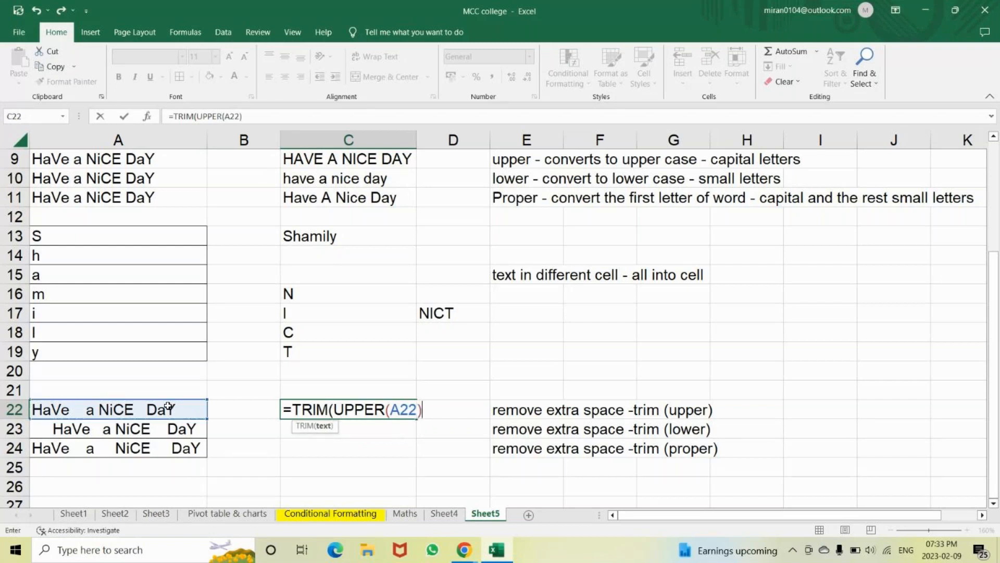
type(")")
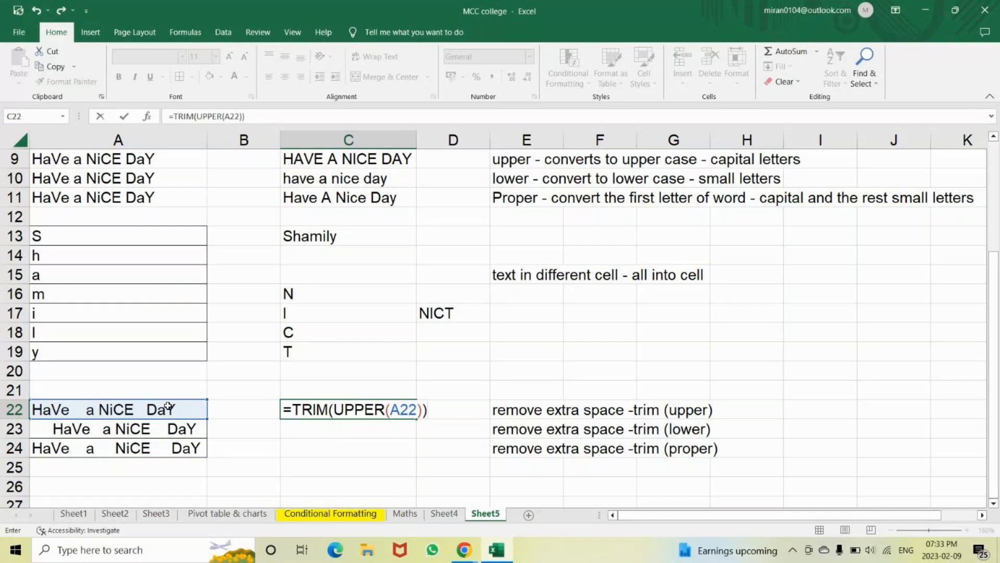
key("Return")
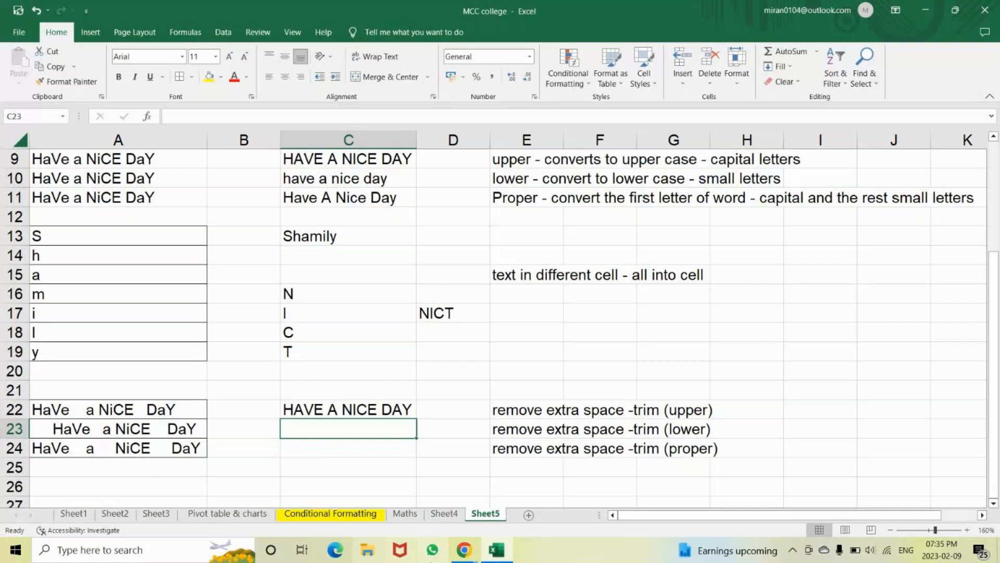
left_click(466, 556)
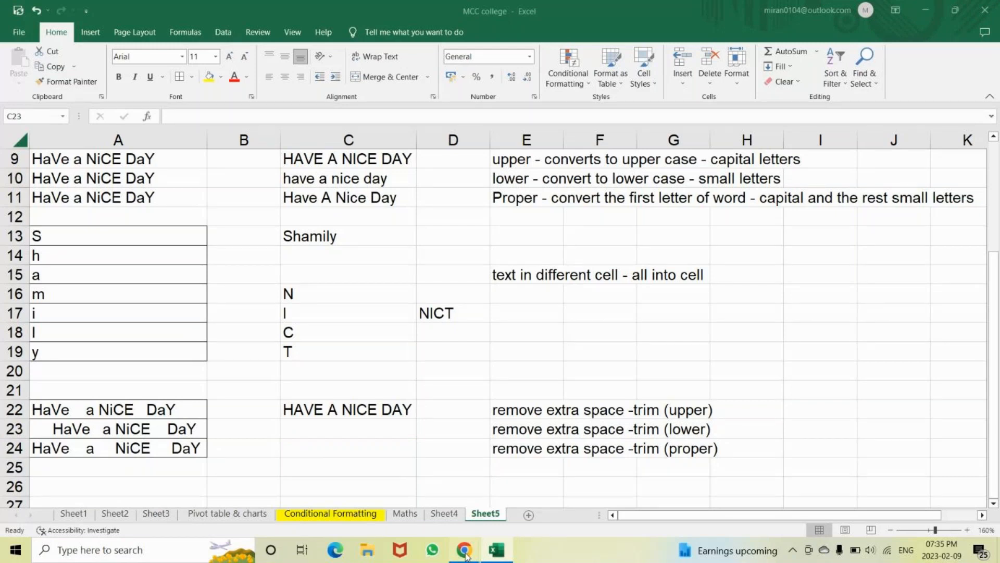
left_click(498, 551)
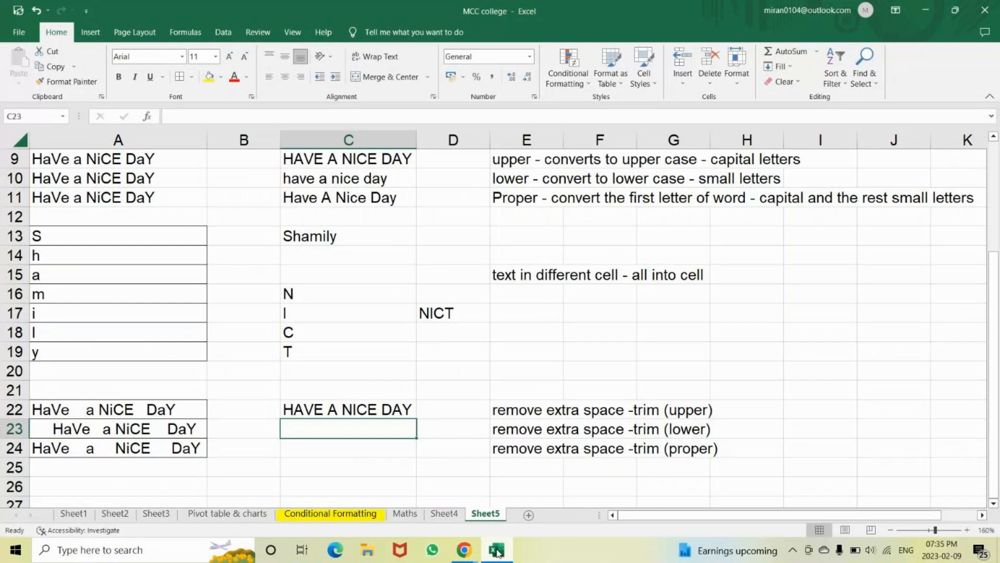
Enter =TRIM(LOWER(A23)) in C23 to show "have a nice day"
type("=tri")
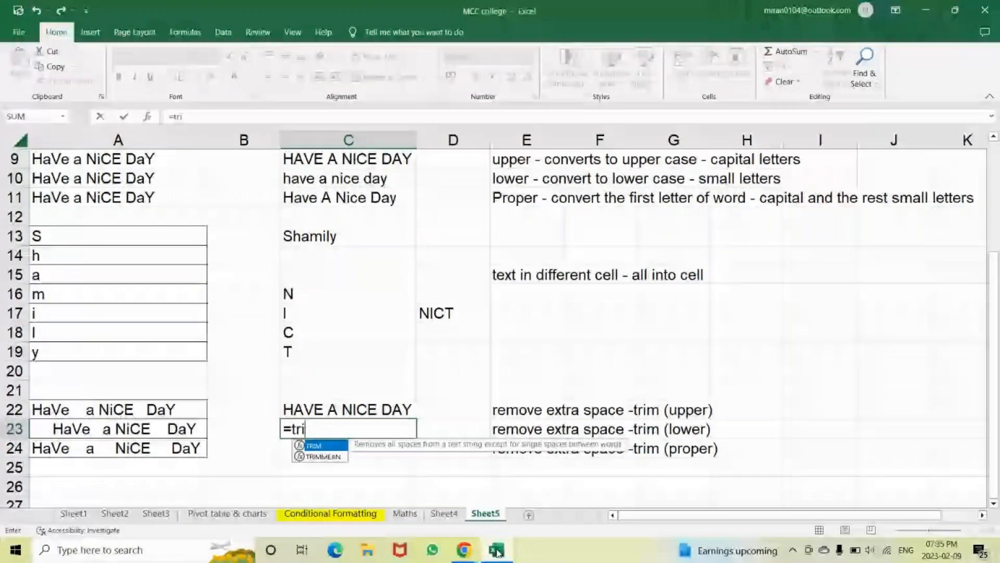
key("Tab")
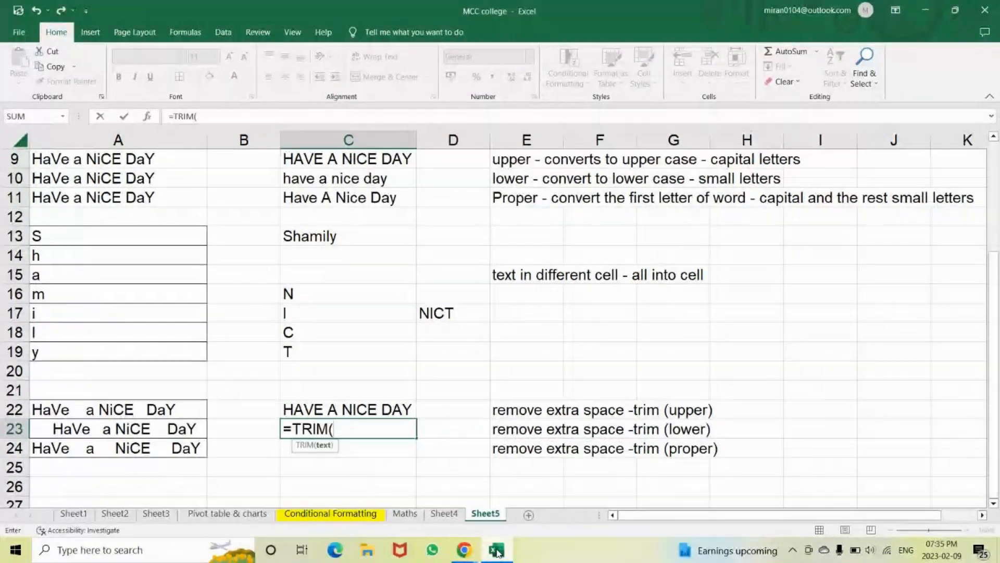
type("lower")
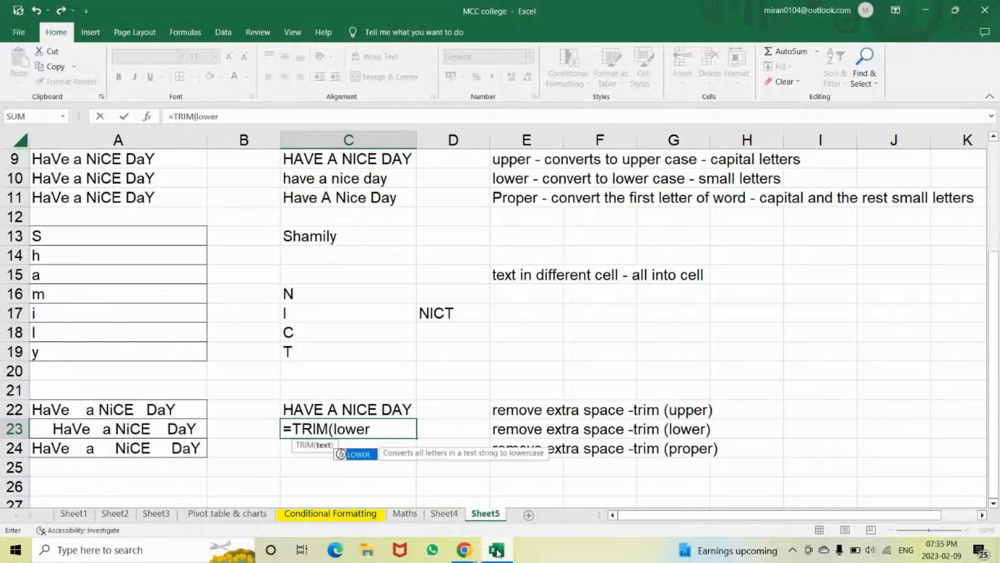
key("Tab")
key("Left")
key("Left")
type("))")
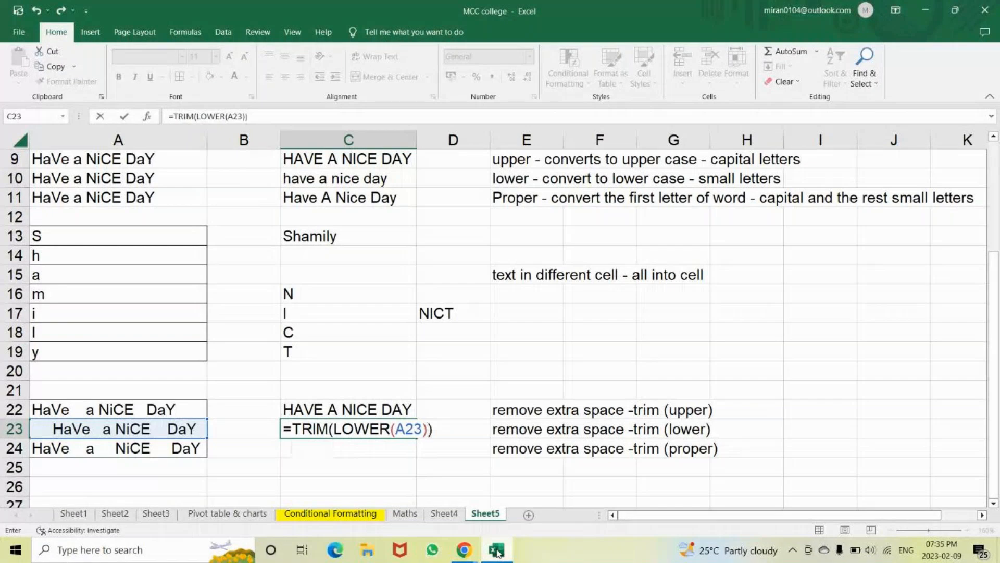
key("Return")
Enter =TRIM(PROPER(A24)) in C24 to show "Have A Nice Day"
type("=")
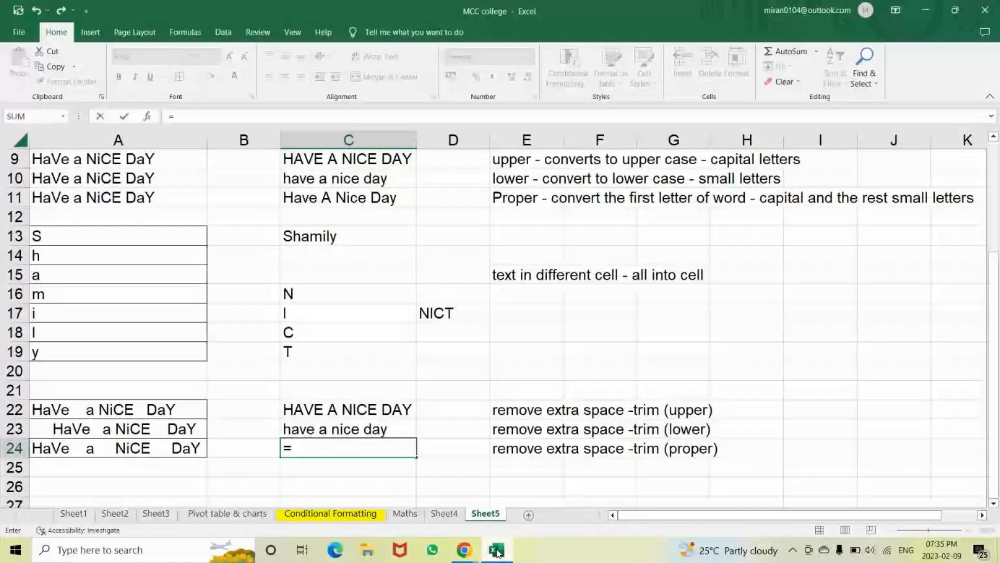
type("TRIM(")
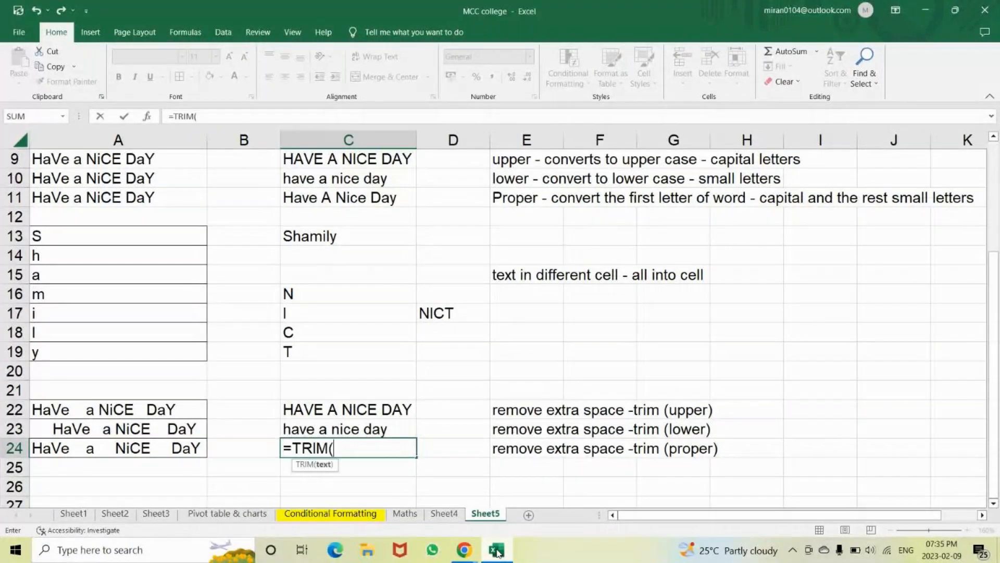
type("prop")
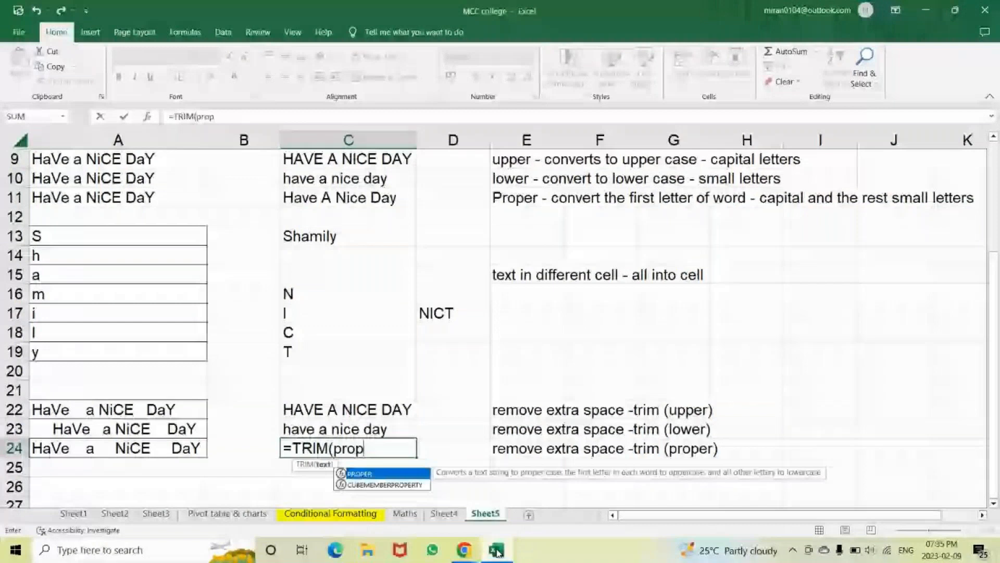
key("Tab")
type("A24")
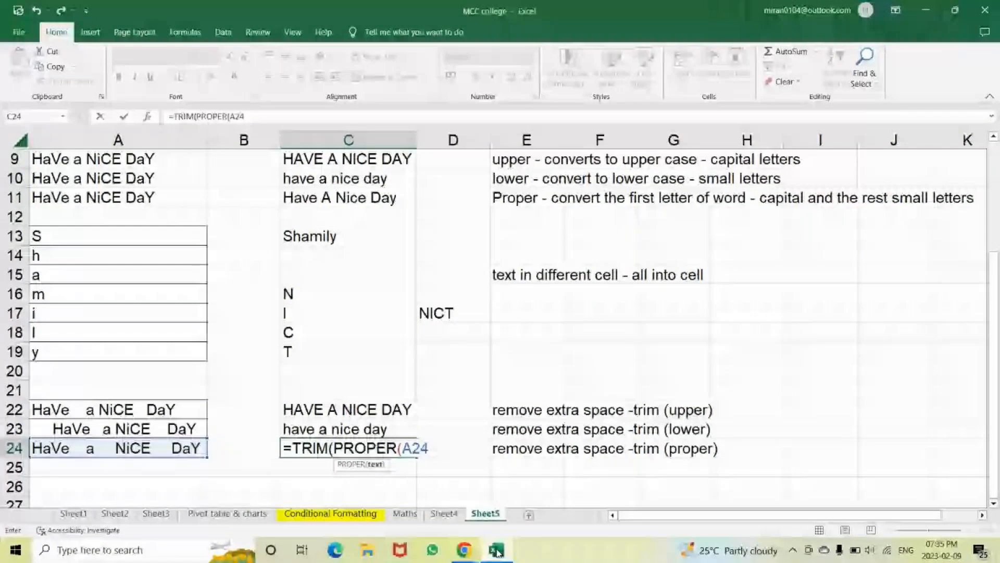
left_click(161, 449)
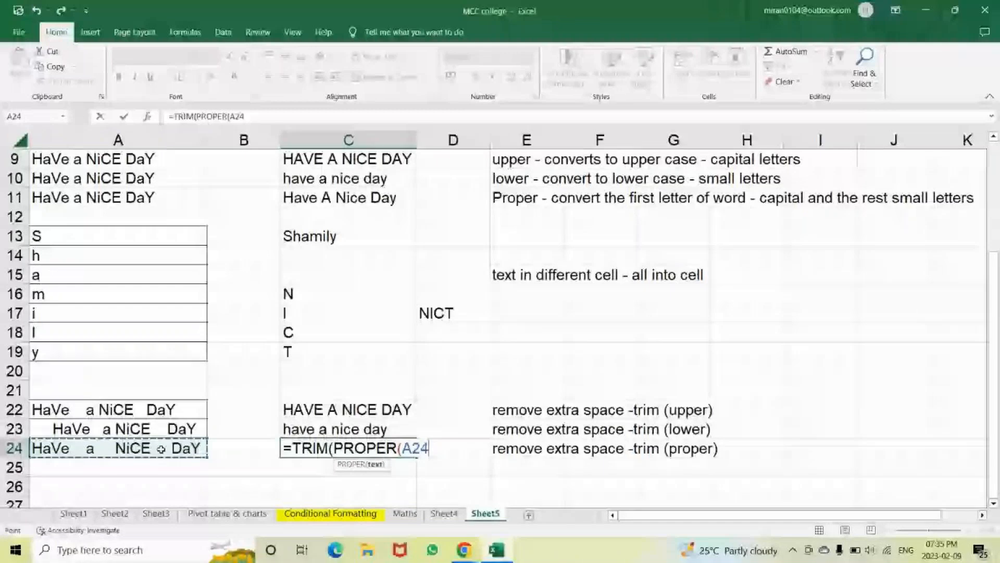
type("))")
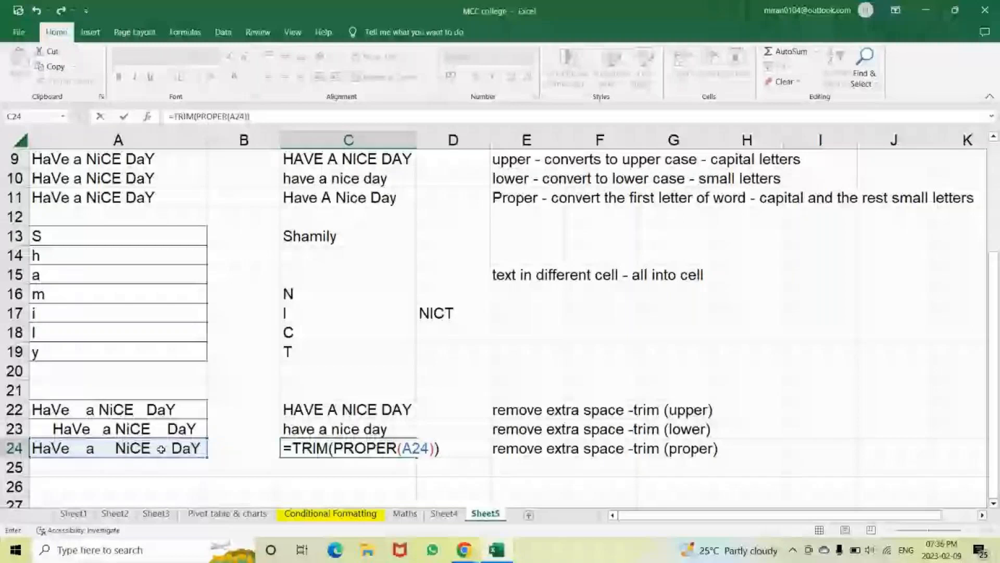
key("Return")
left_click(403, 295)
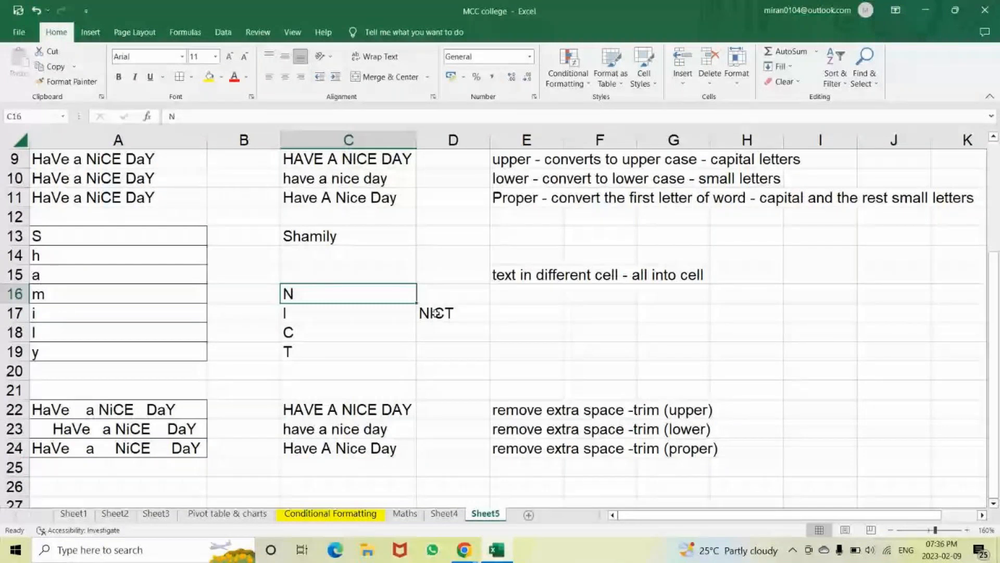
Display D17's CONCATENATE formula to show its source cells, leaving it unchanged
double_click(436, 312)
key("Return")
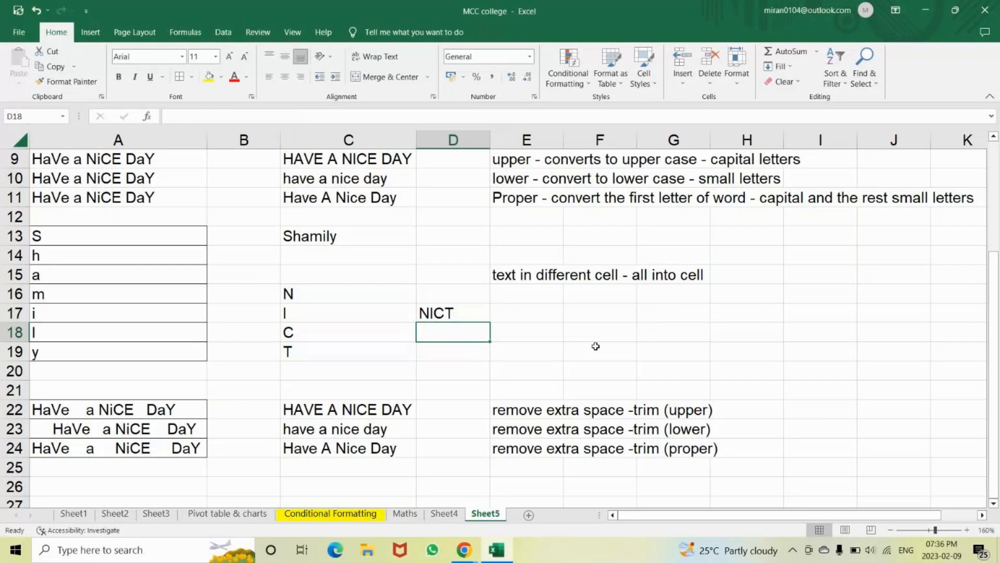
double_click(437, 312)
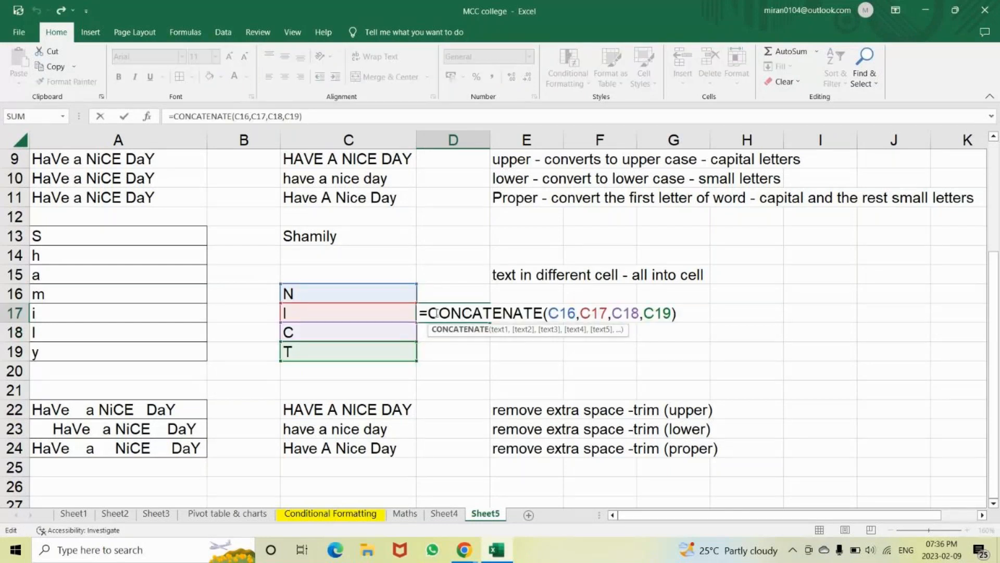
key("Return")
Enter =C16&C17&C18&C19 in D18 so it shows NICT, then display its formula
type("=")
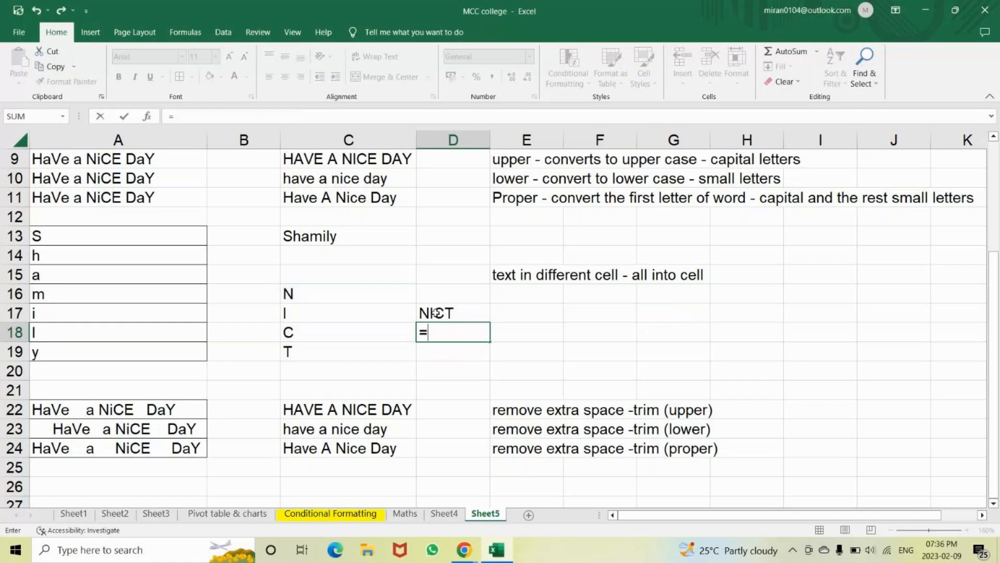
left_click(323, 296)
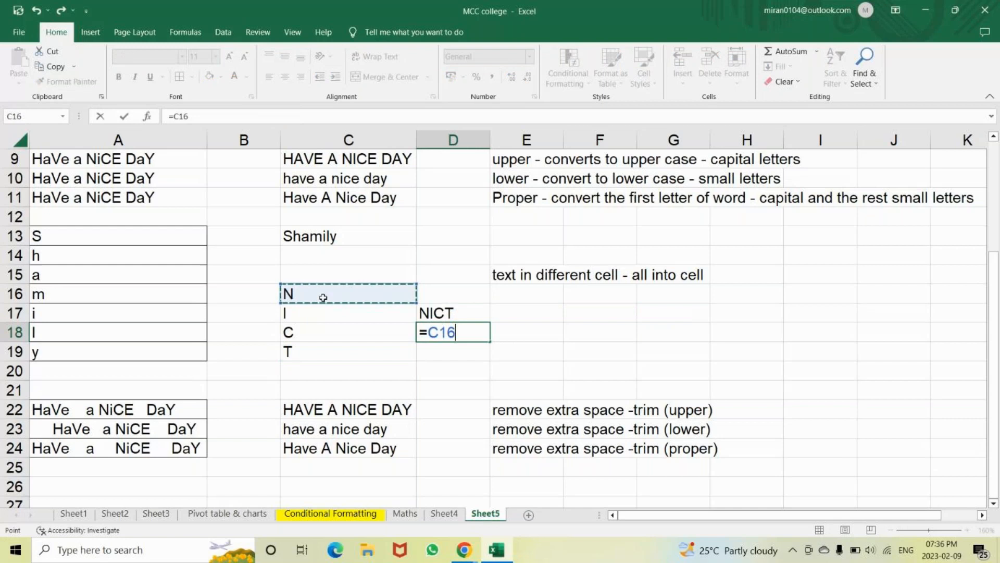
type("&")
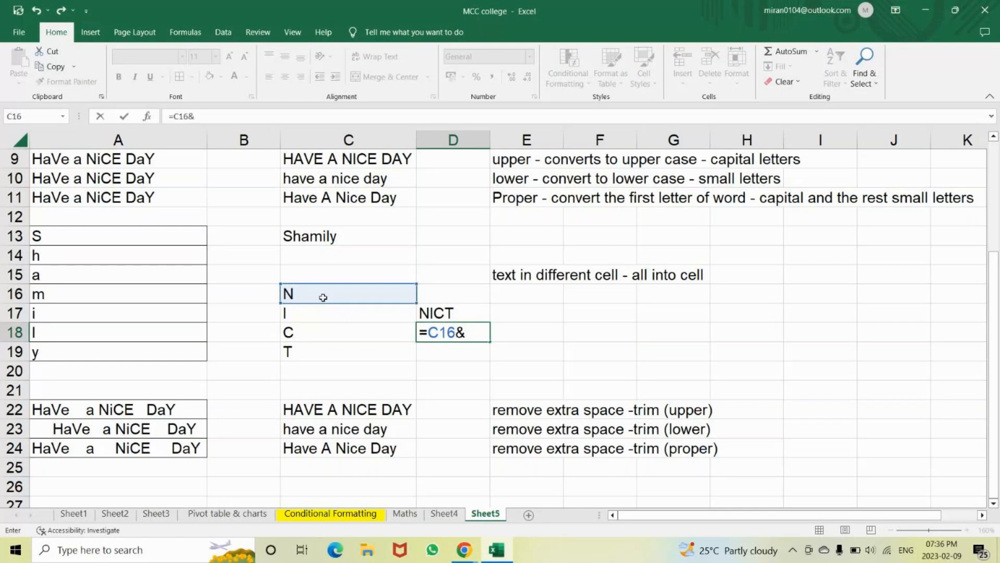
left_click(314, 315)
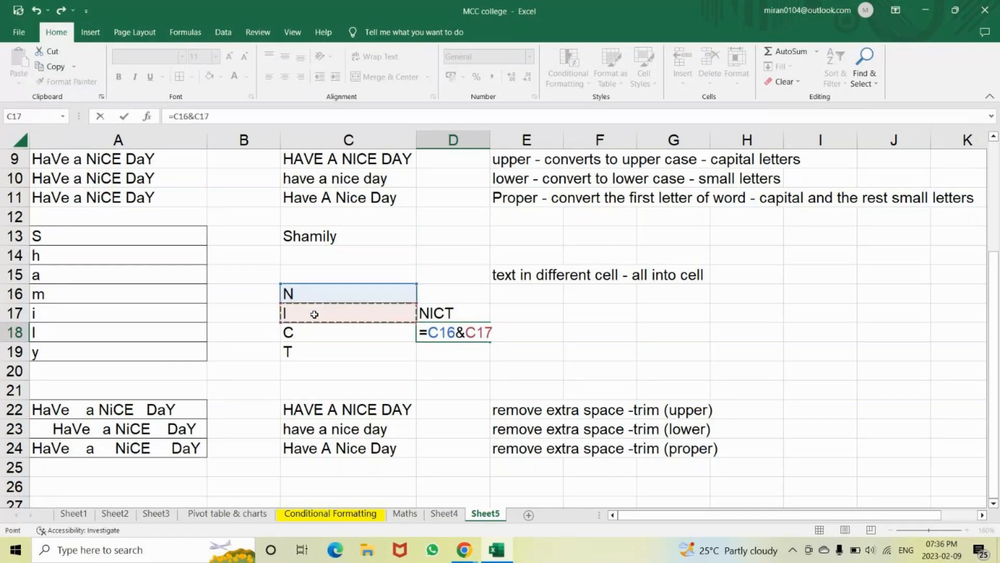
type("&")
left_click(310, 337)
type("&")
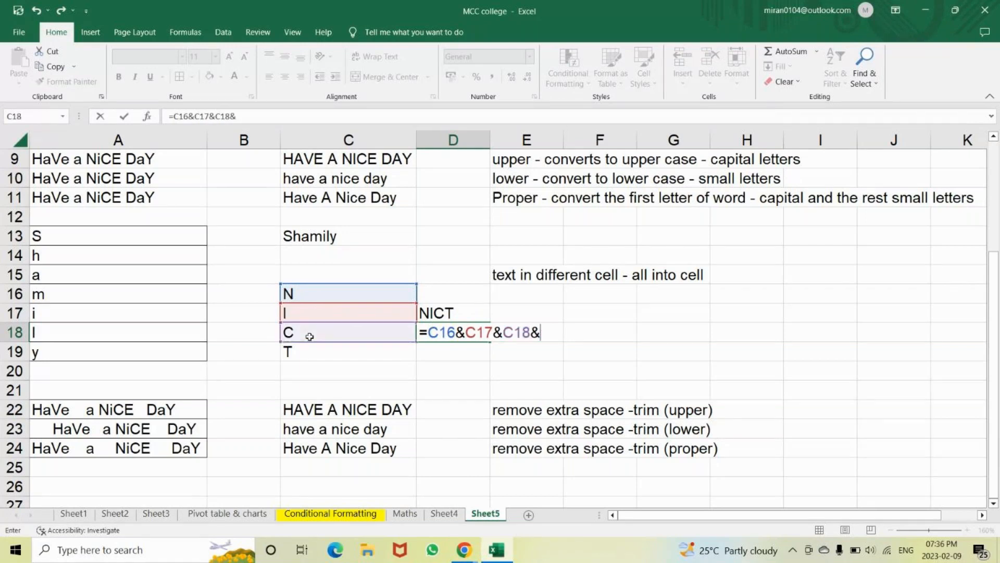
left_click(307, 349)
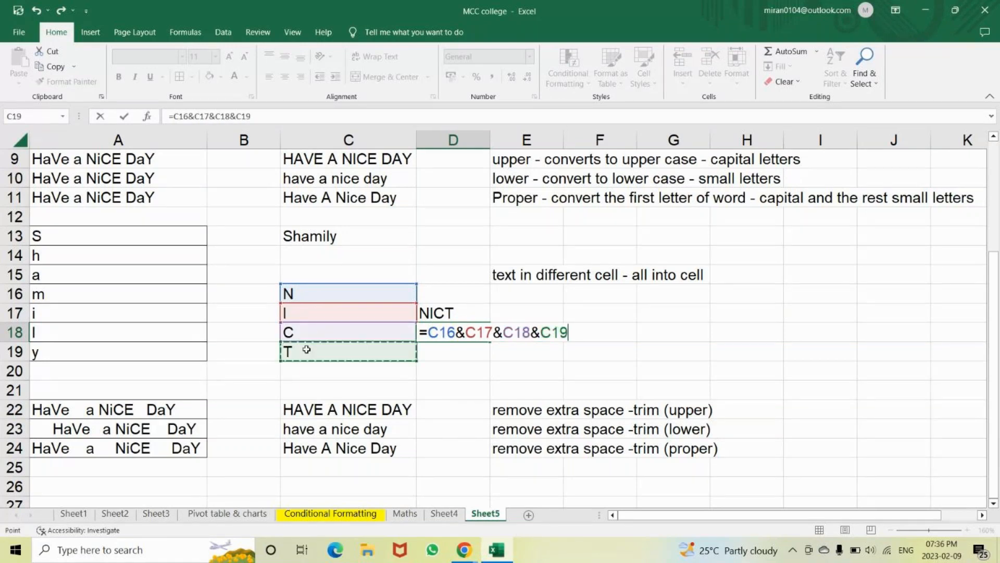
key("Return")
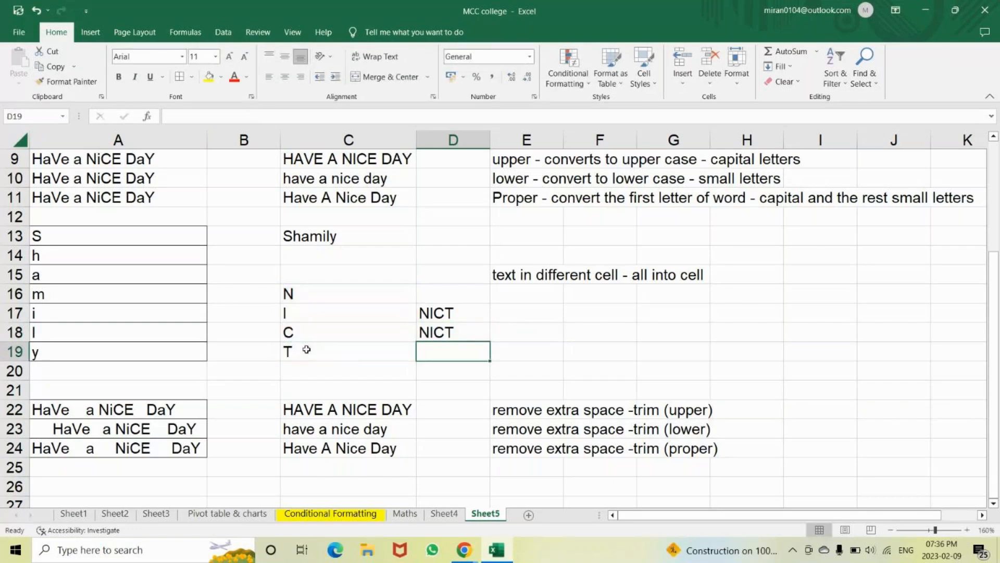
key("Up")
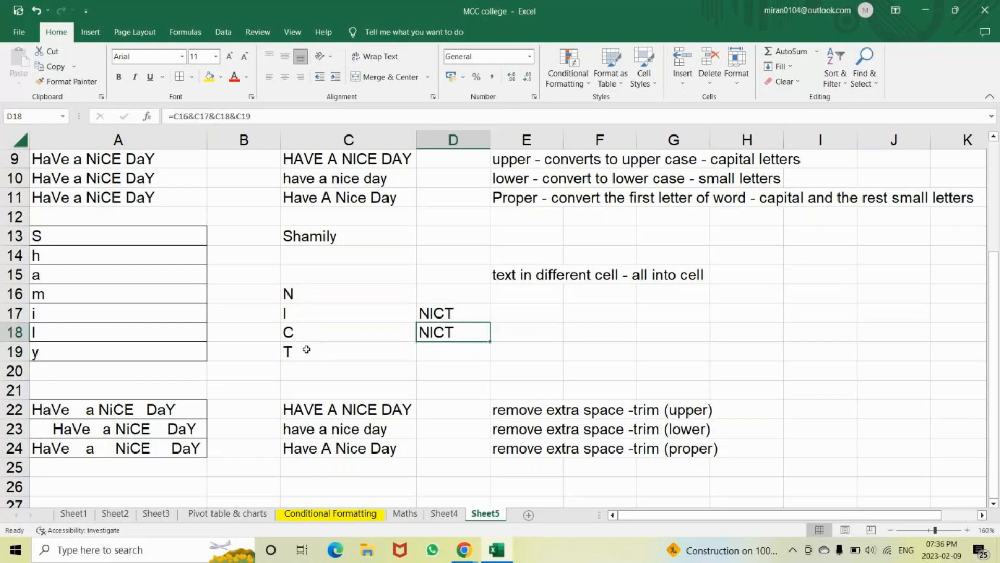
double_click(439, 334)
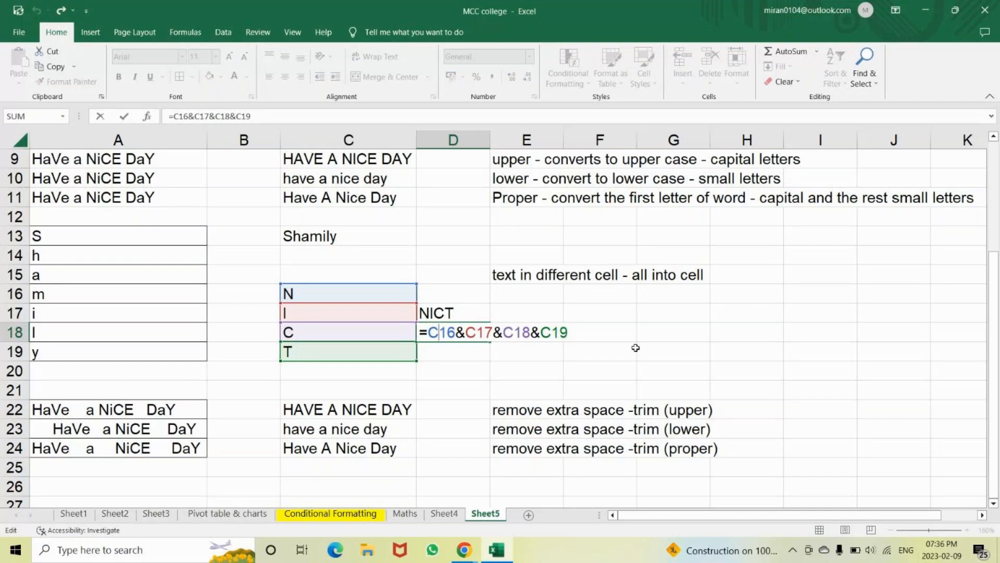
left_click(459, 544)
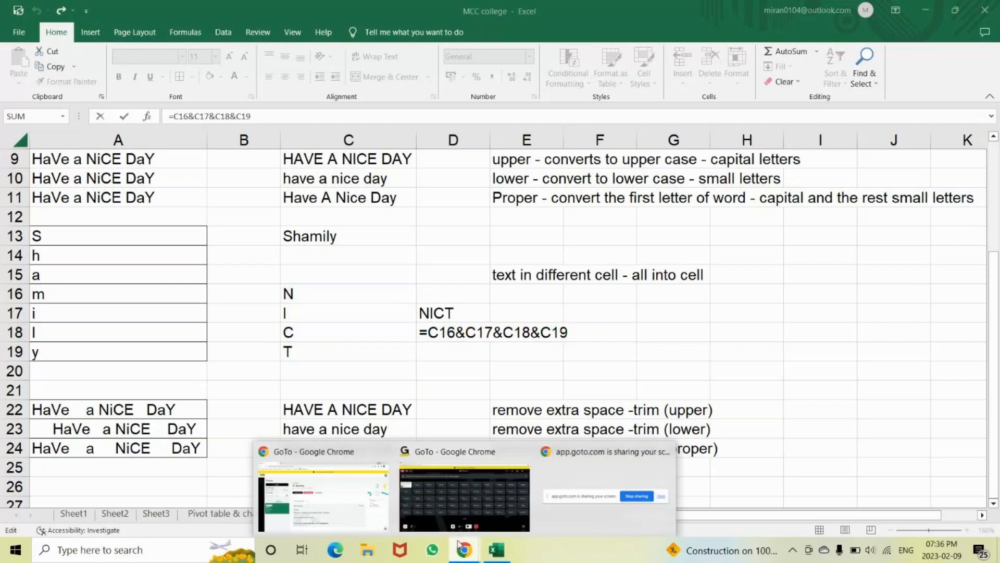
Mute the GoTo Meeting microphone, after briefly unmuting it, and return to the Excel workbook
left_click(448, 503)
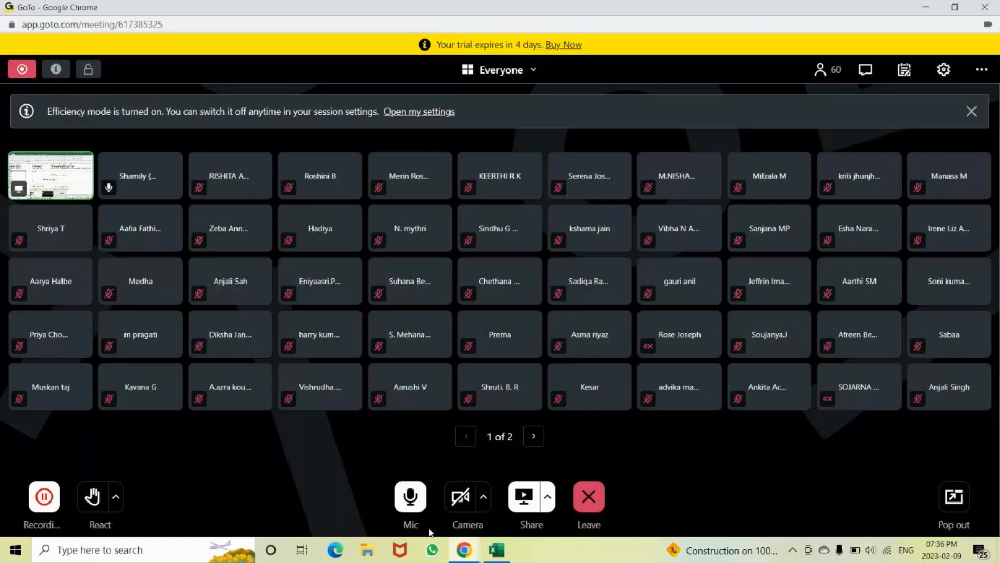
left_click(415, 501)
left_click(494, 553)
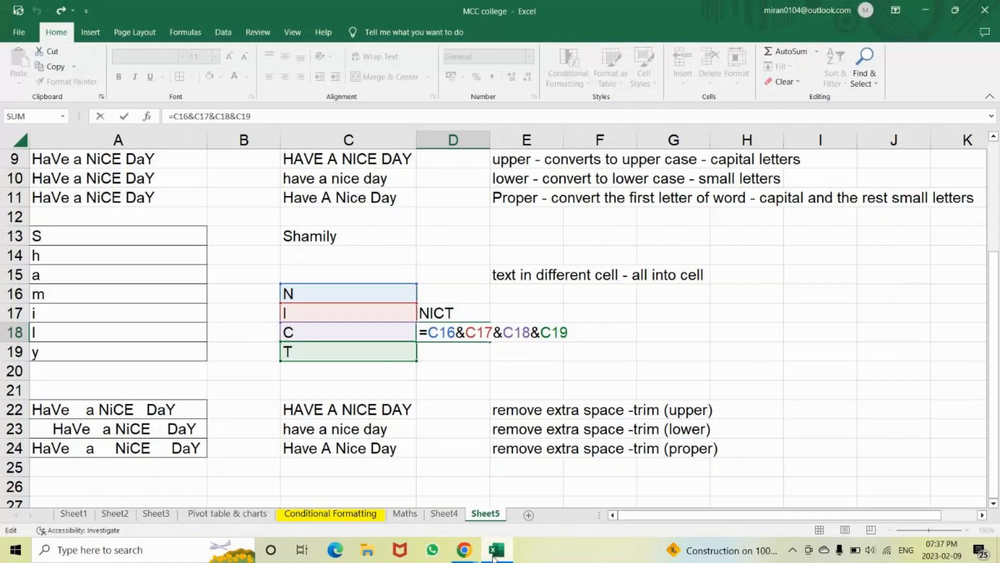
left_click(493, 555)
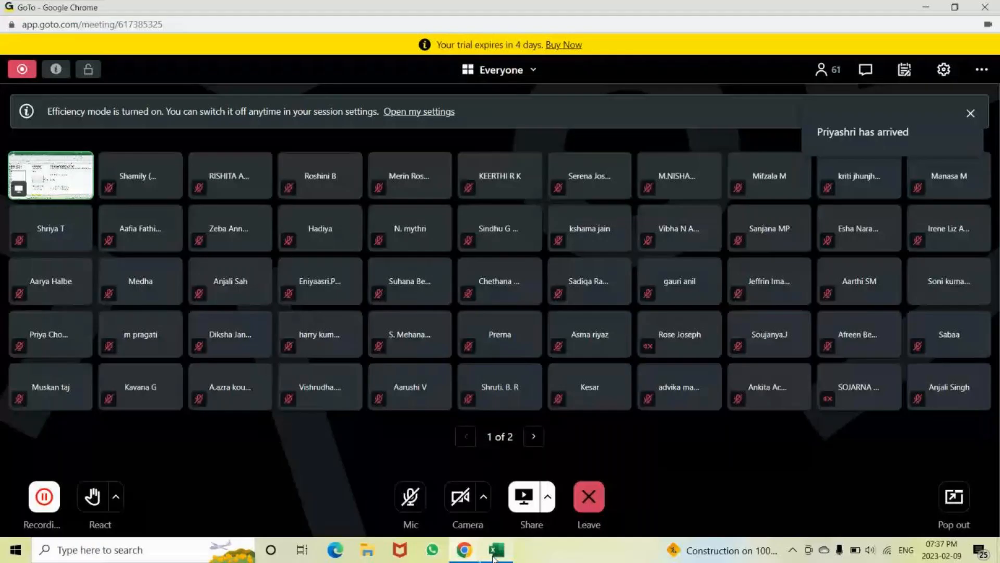
left_click(417, 501)
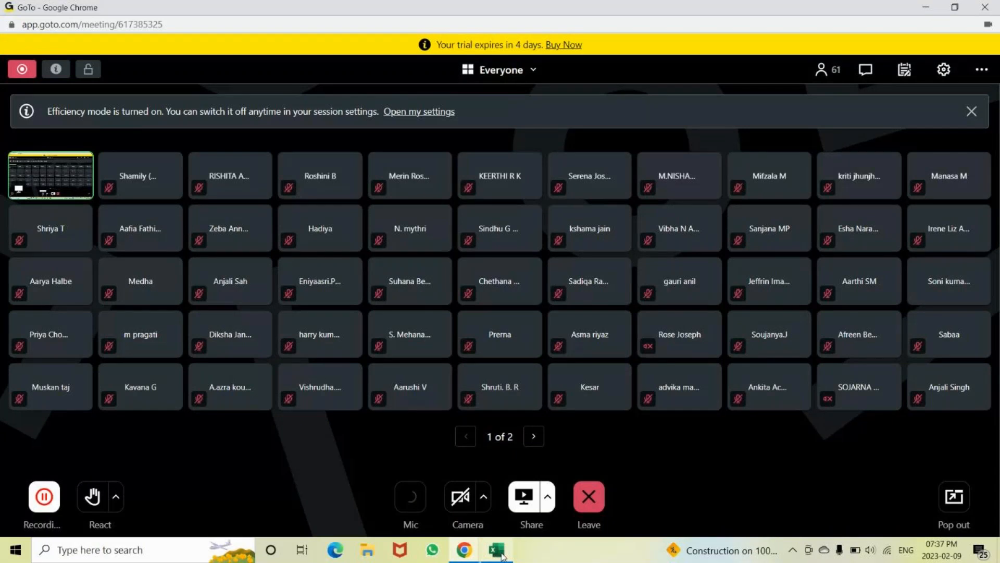
left_click(496, 550)
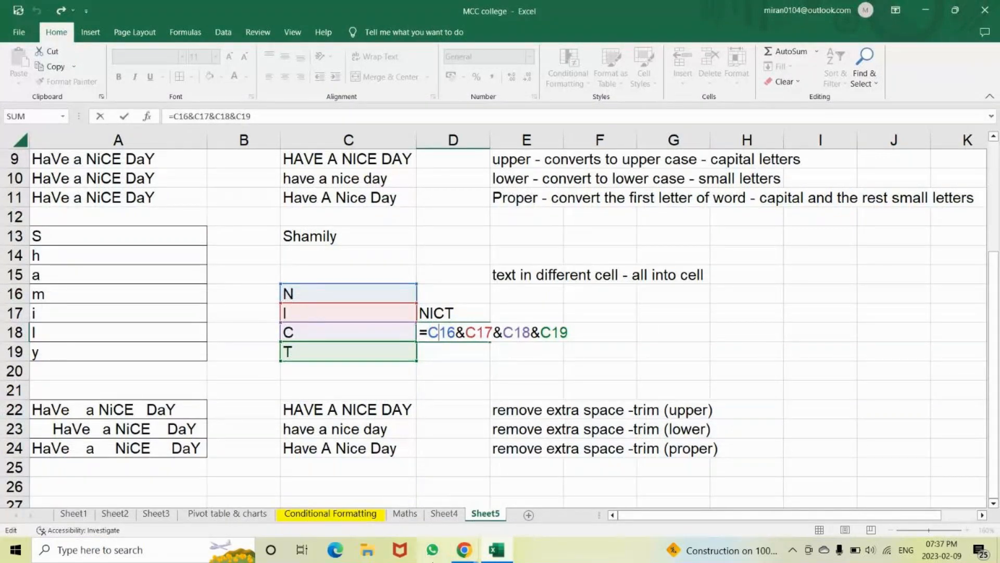
key("alt+Tab")
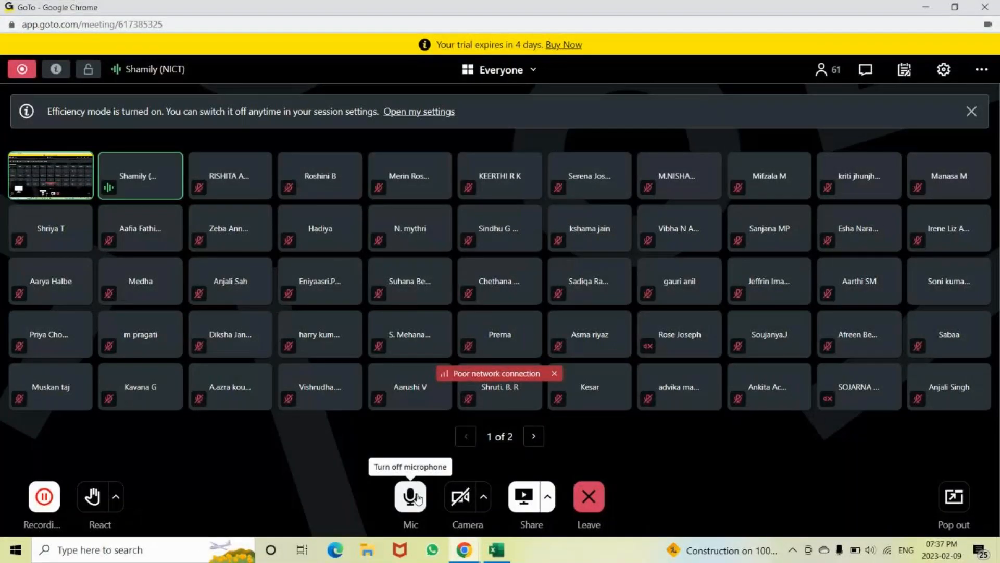
left_click(411, 496)
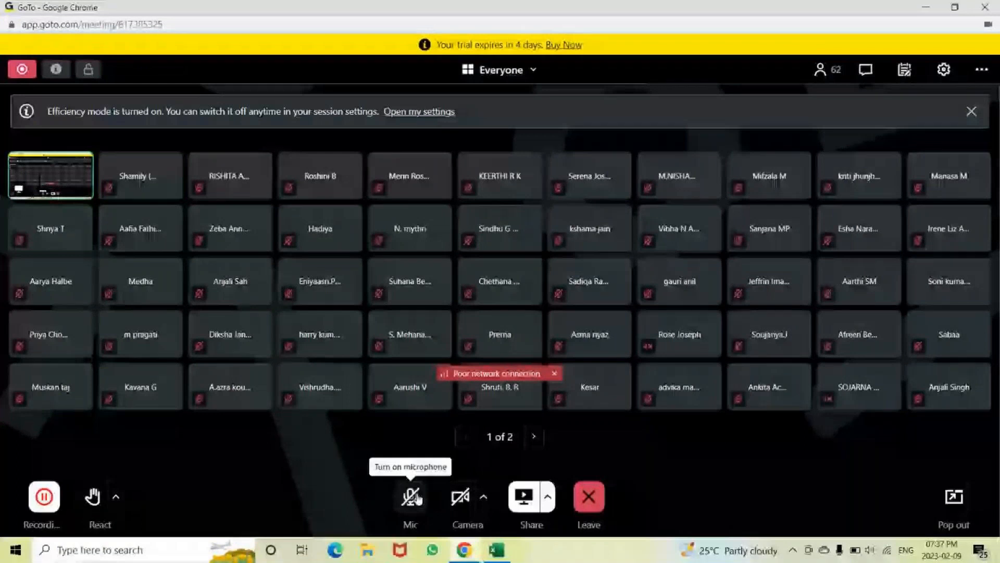
key("alt+Tab")
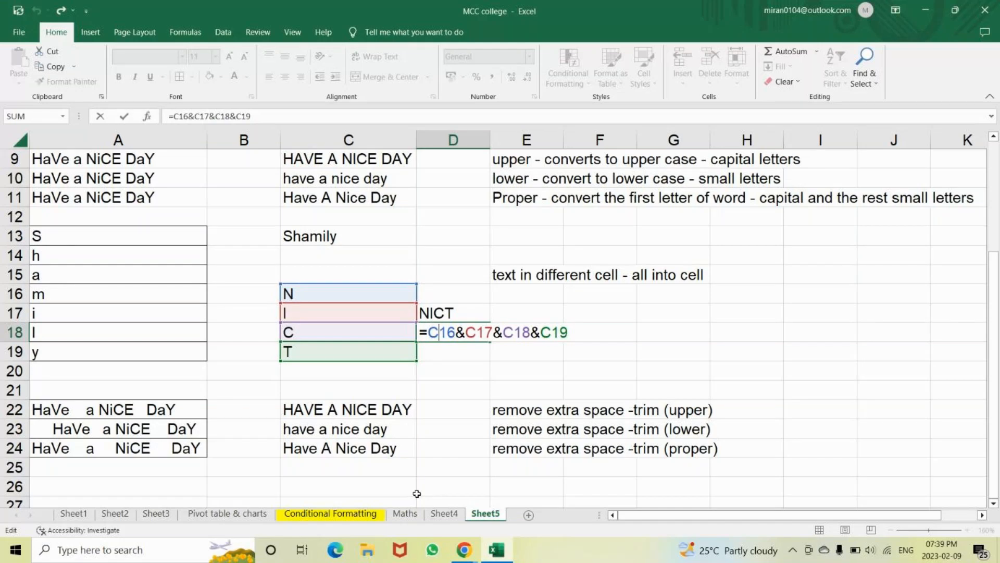
Commit =C16&C17&C18&C19 in D18 so it displays NICT
key("ctrl+Return")
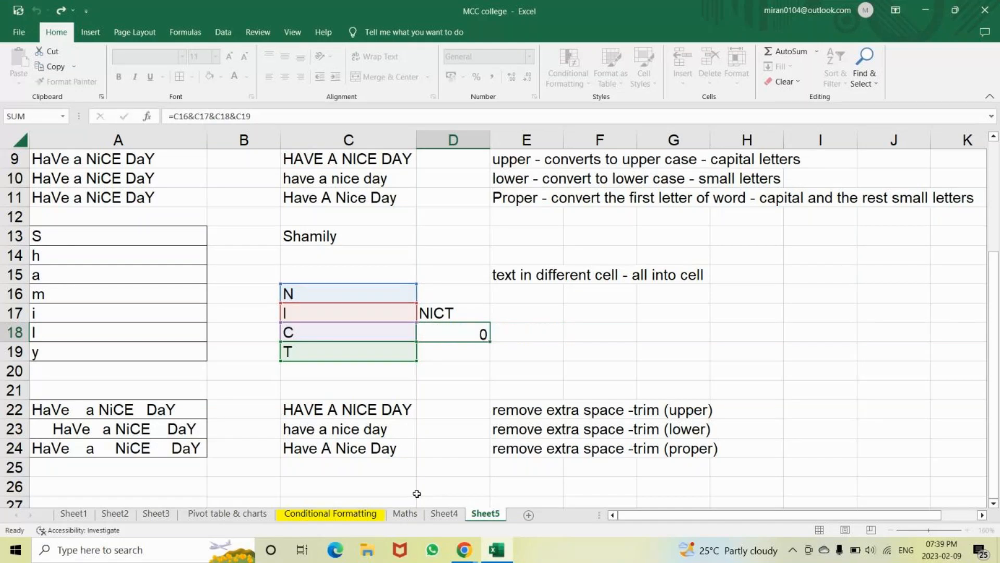
key("Return")
mouse_move(464, 548)
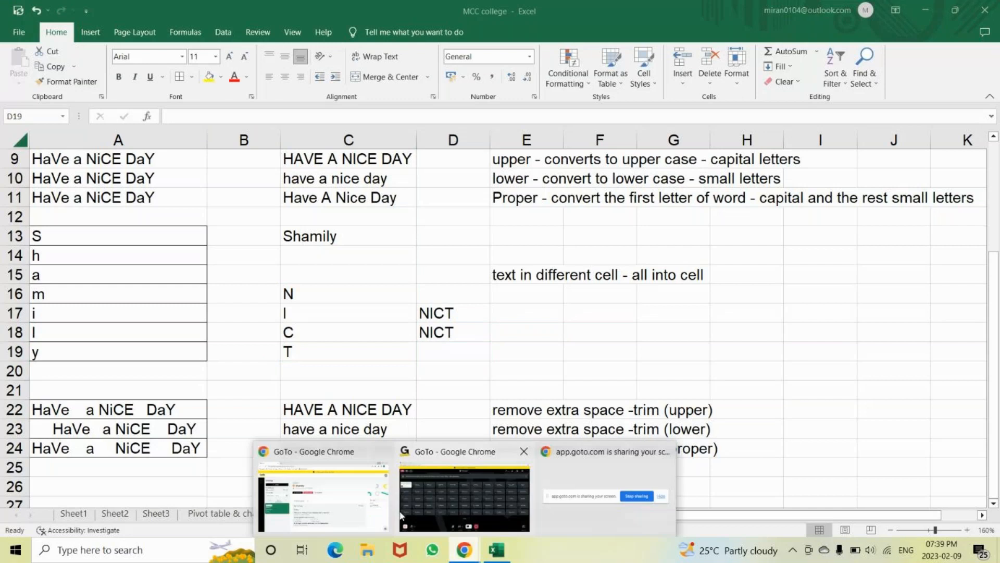
left_click(442, 527)
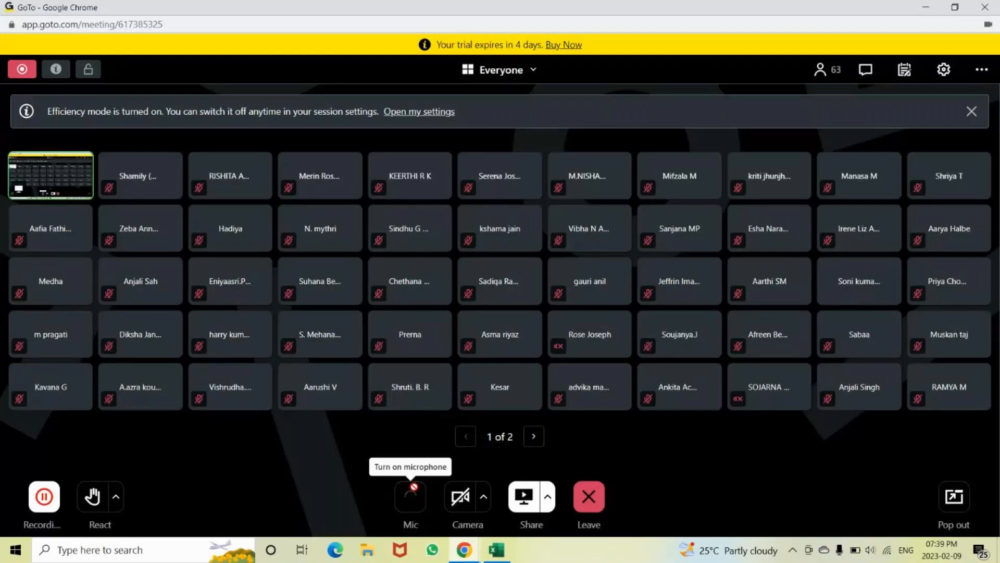
key("alt+Tab")
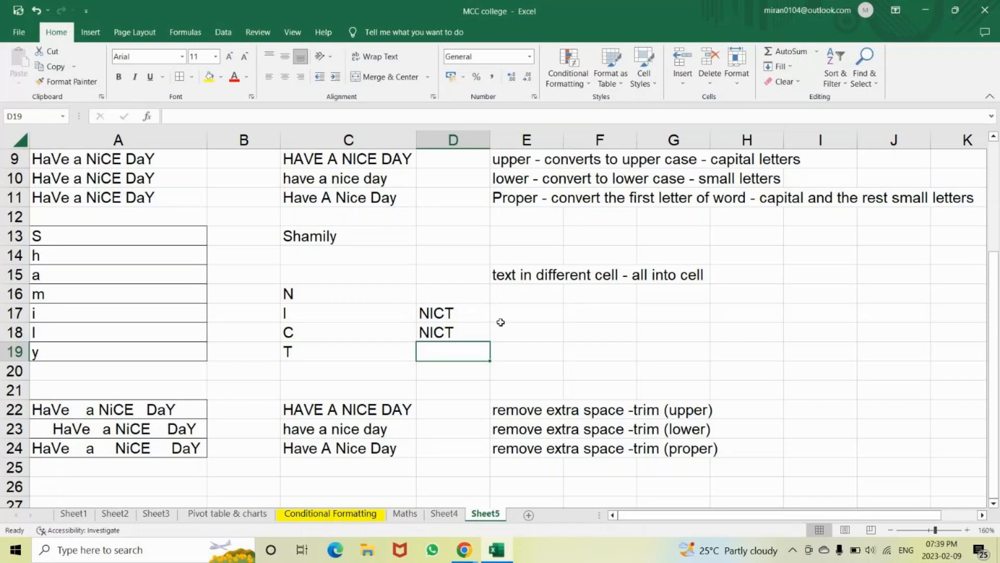
left_click(295, 294)
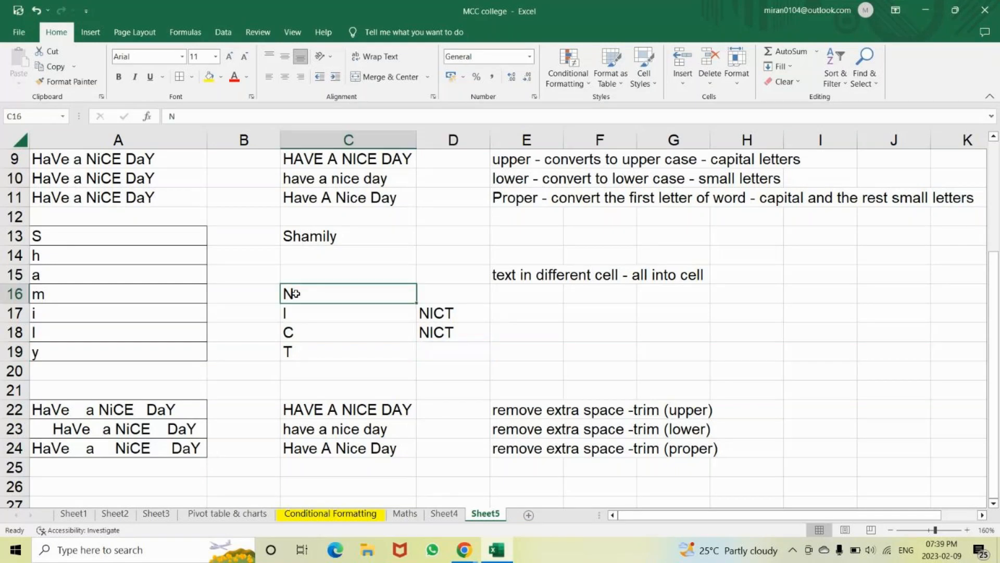
key("Down")
key("Down")
key("Down")
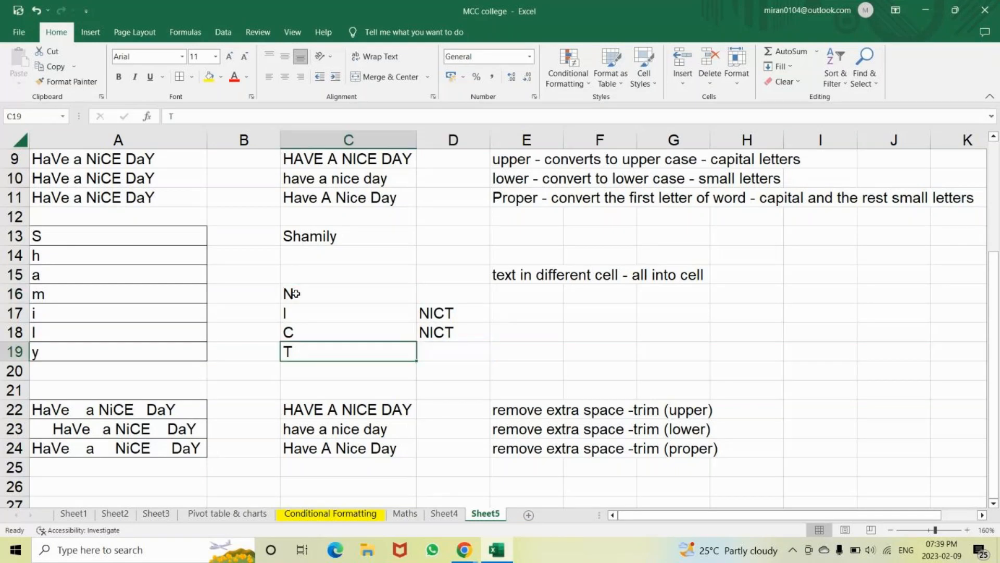
key("Down")
left_click(438, 313)
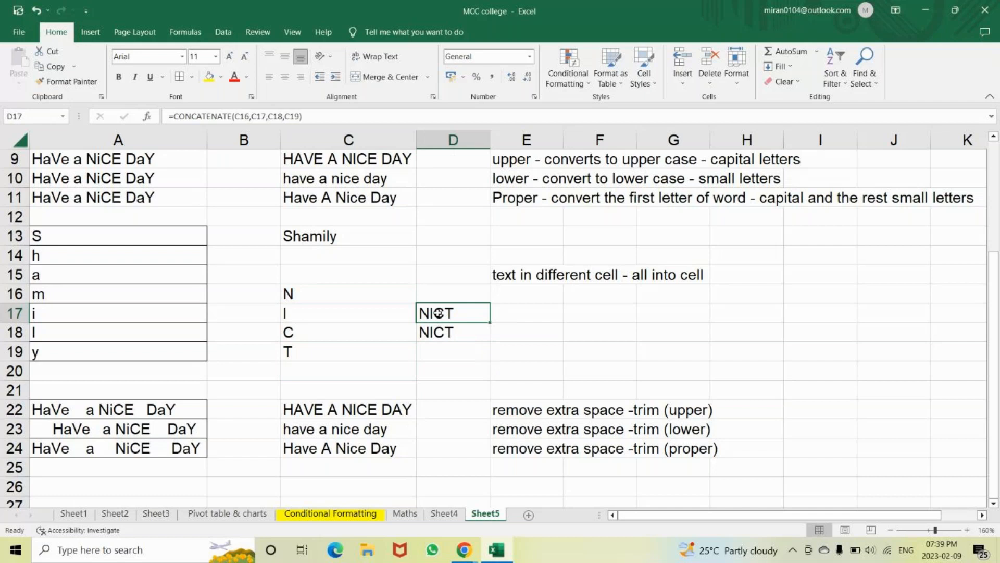
key("Down")
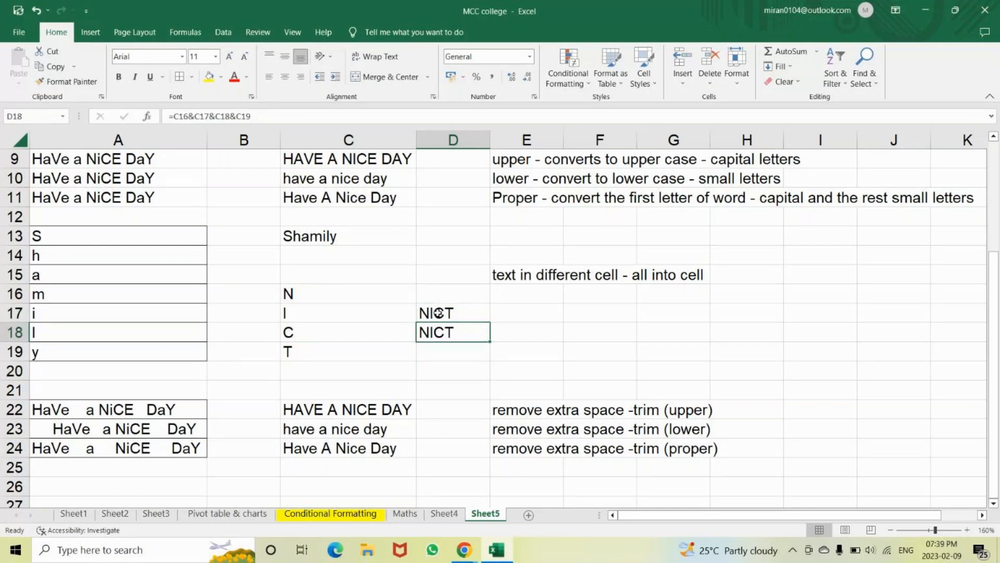
key("Down")
key("Down")
key("Down")
key("Down")
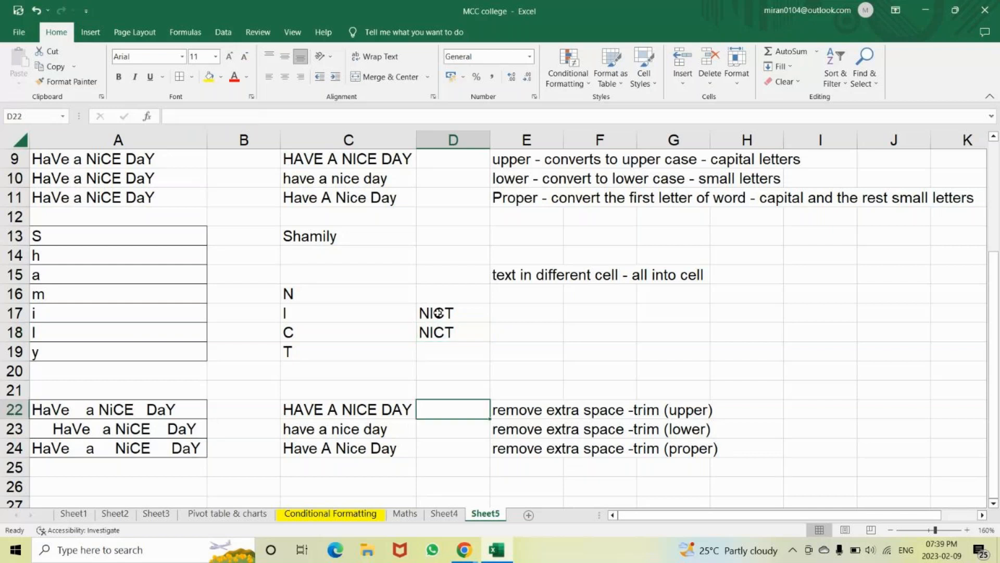
key("Down")
key("Down")
key("Down")
key("Down")
key("Down")
key("Down")
key("Down")
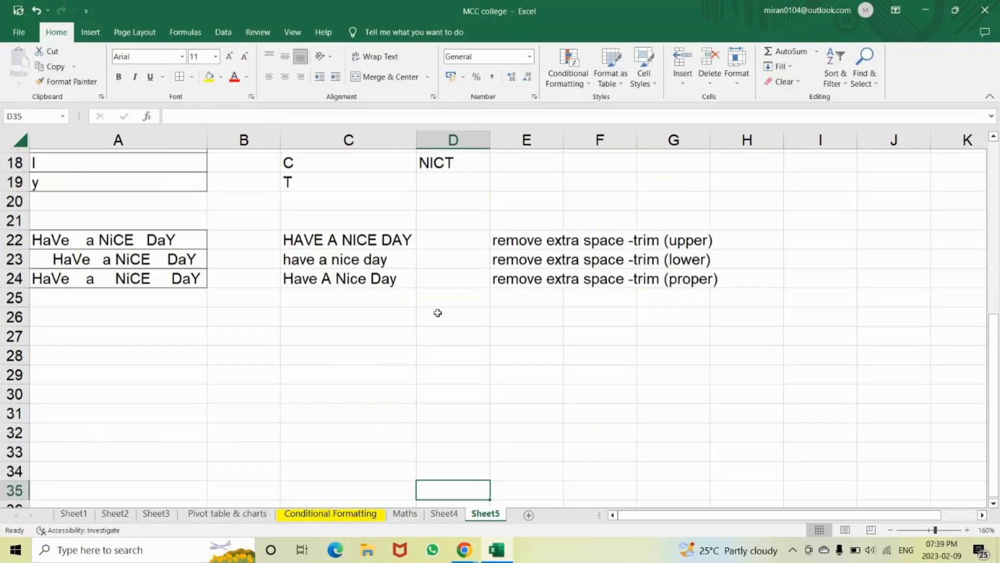
left_click(90, 320)
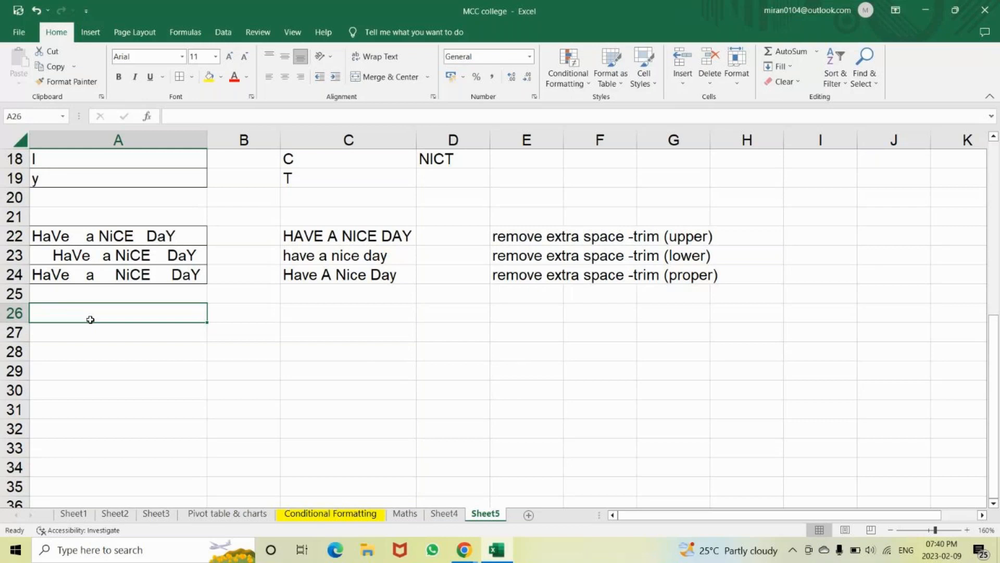
key("Down")
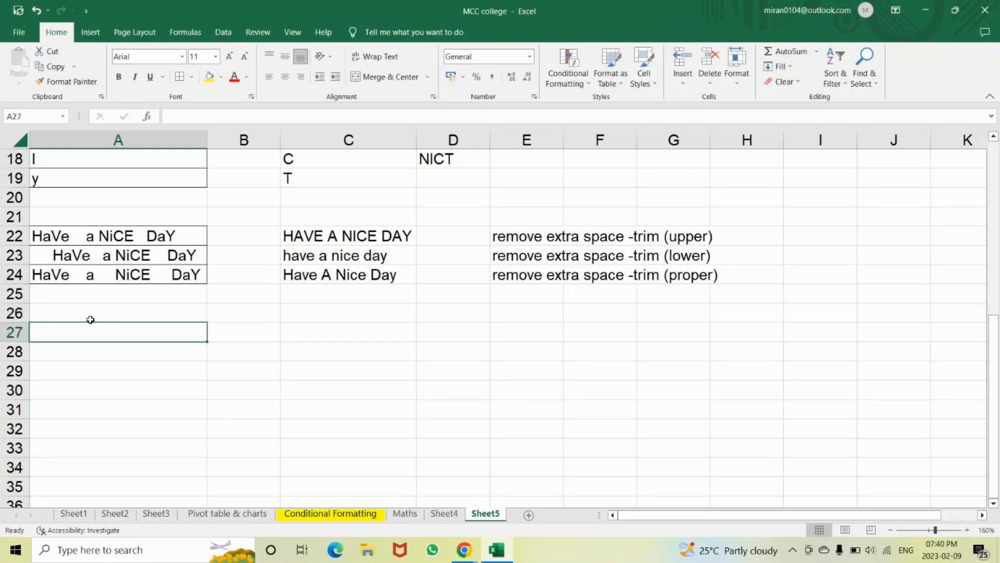
Enter good in A27 and Evening in A28
type("good")
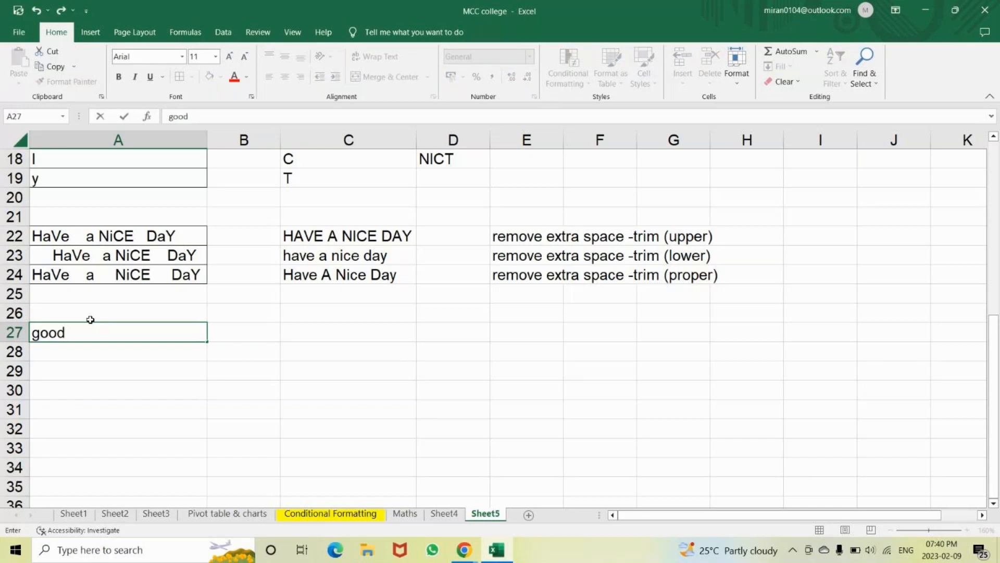
key("Return")
type("Ever")
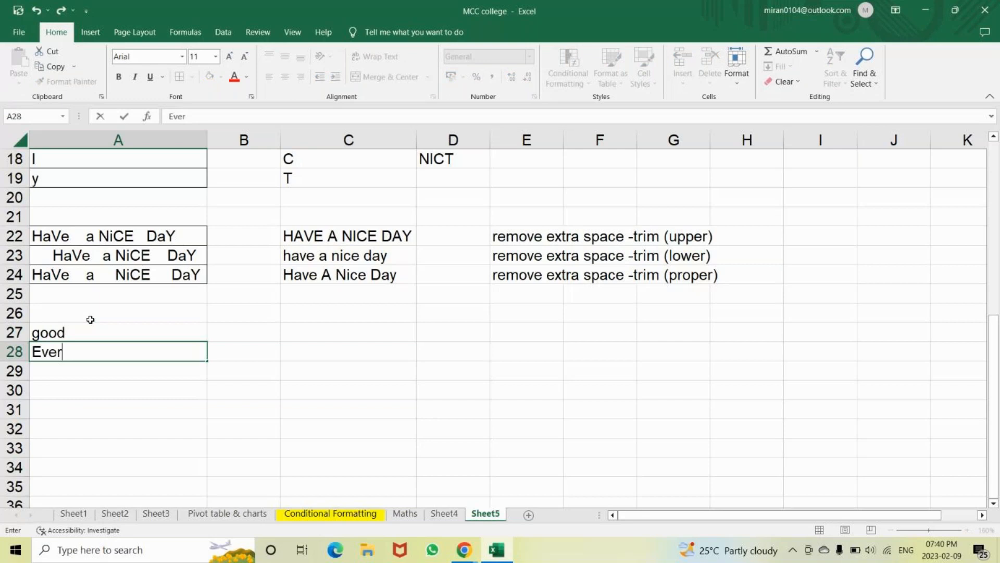
key("BackSpace")
type("ning")
key("Return")
Apply All Borders to cells A27:A28
left_click_drag(85, 332, 89, 352)
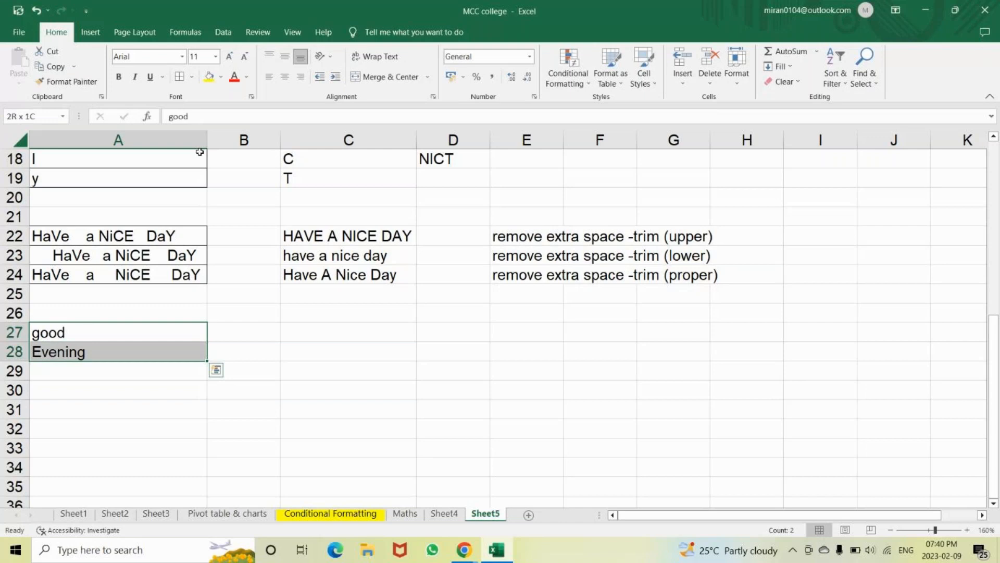
left_click(180, 78)
left_click(313, 341)
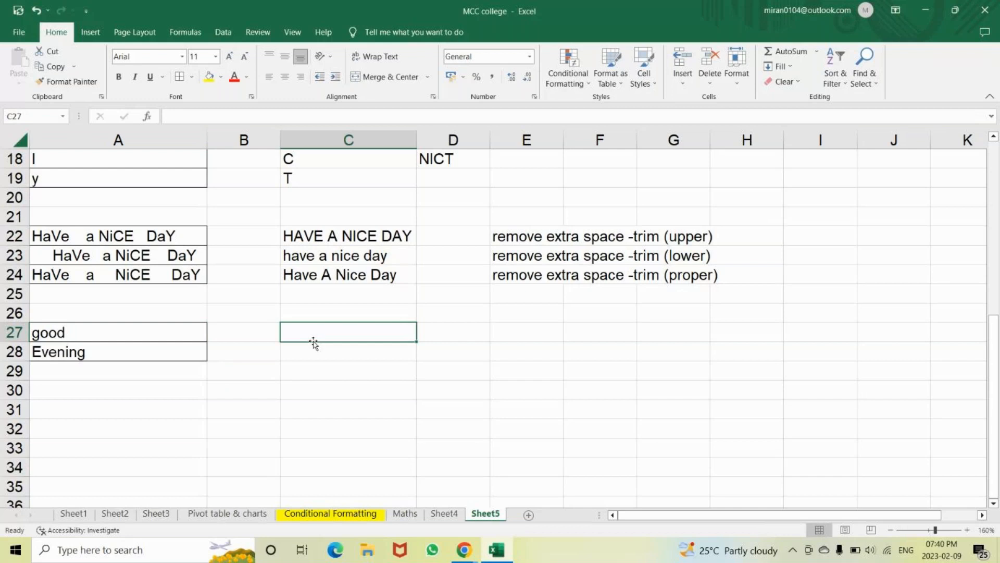
Attempt a CONCATENATE formula in C27, which ends up showing #NAME?
type("=can")
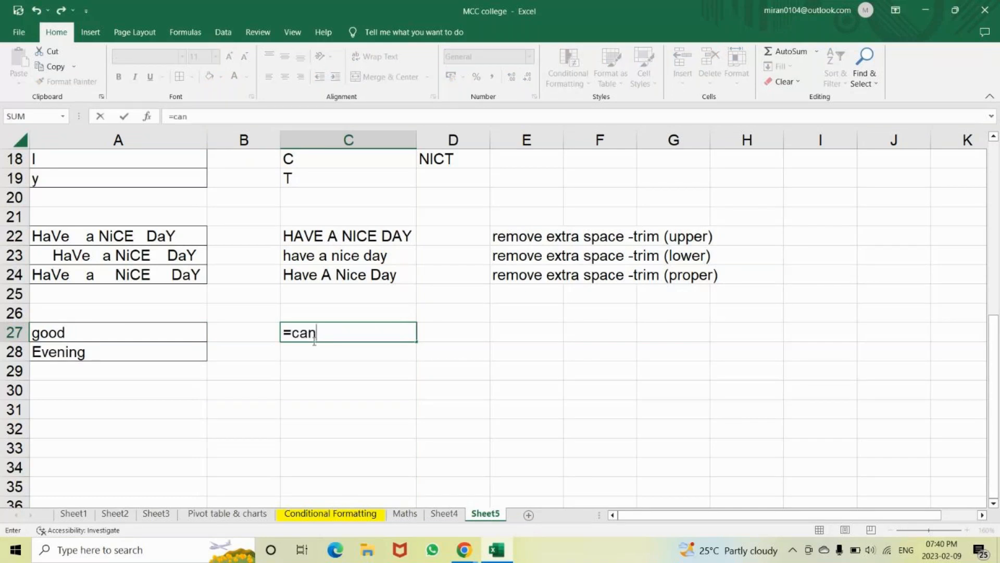
key("BackSpace")
key("BackSpace")
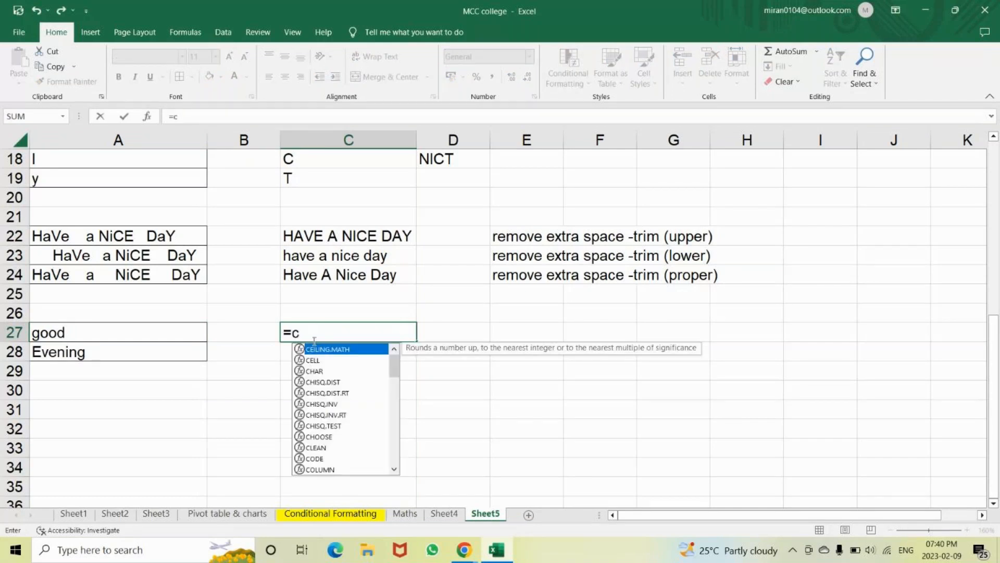
type("onca")
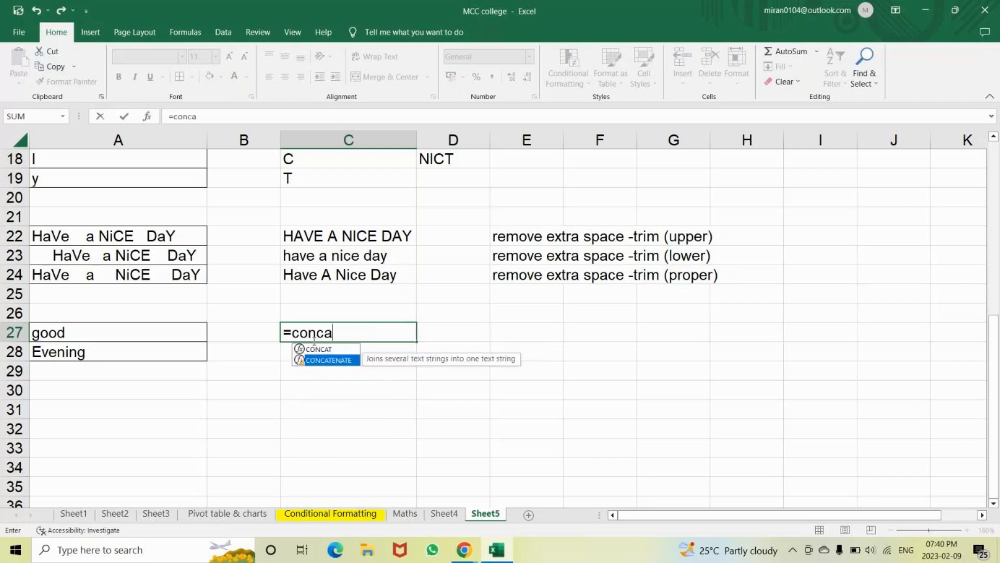
key("Caps_Lock")
key("Tab")
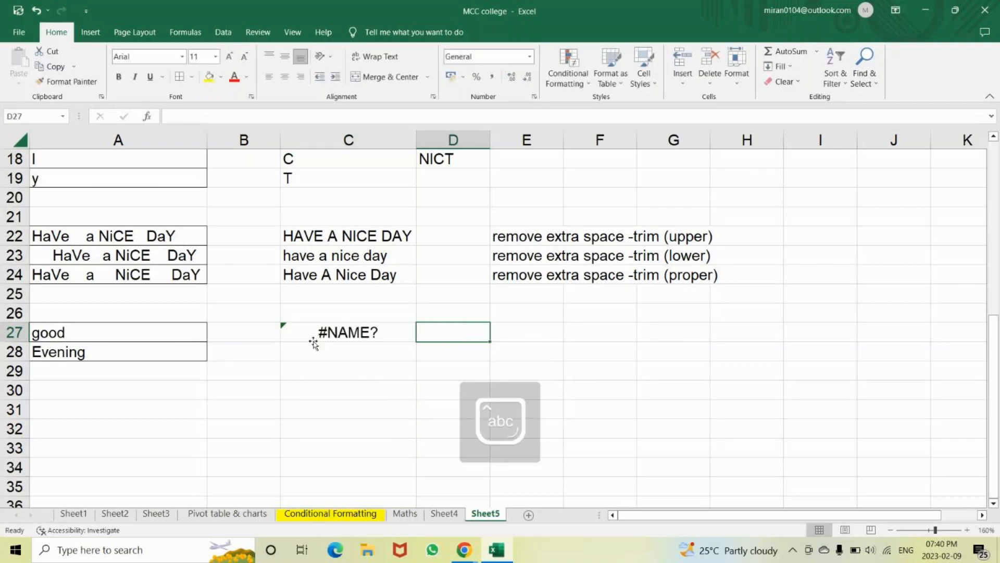
Re-enter =CONCATENATE(A27,A28) in C27 so it shows goodEvening
left_click(314, 342)
type("=")
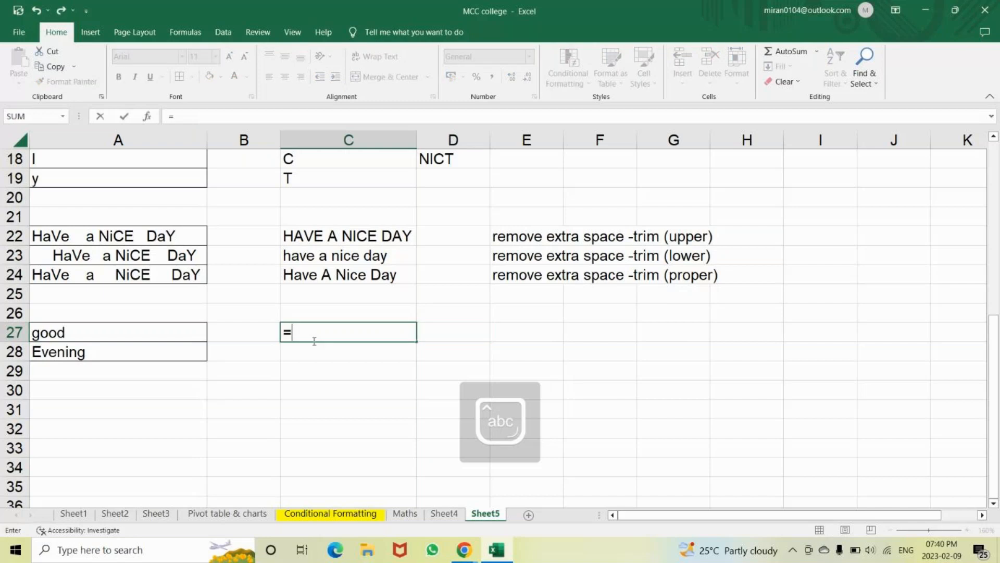
type("concat")
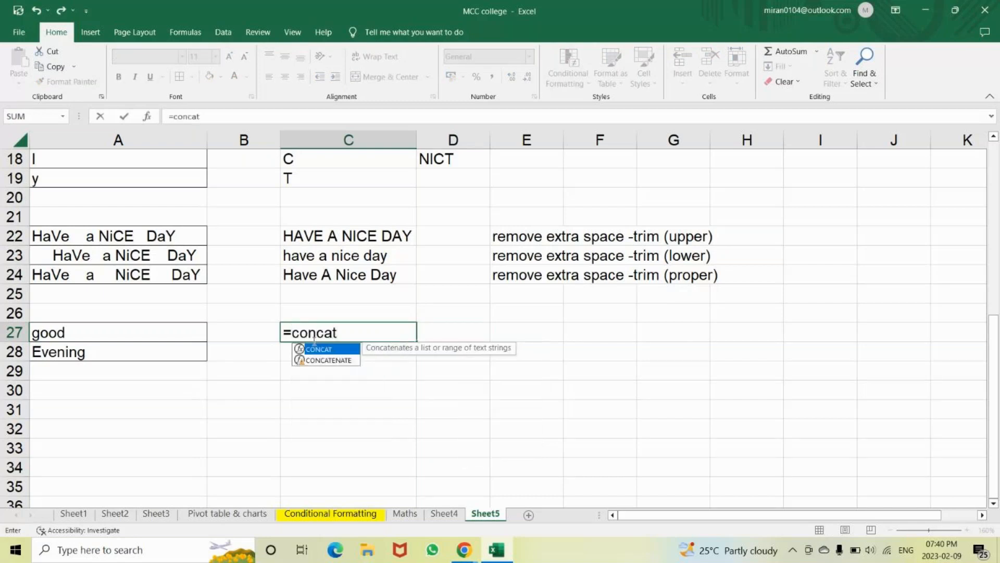
key("Down")
key("Tab")
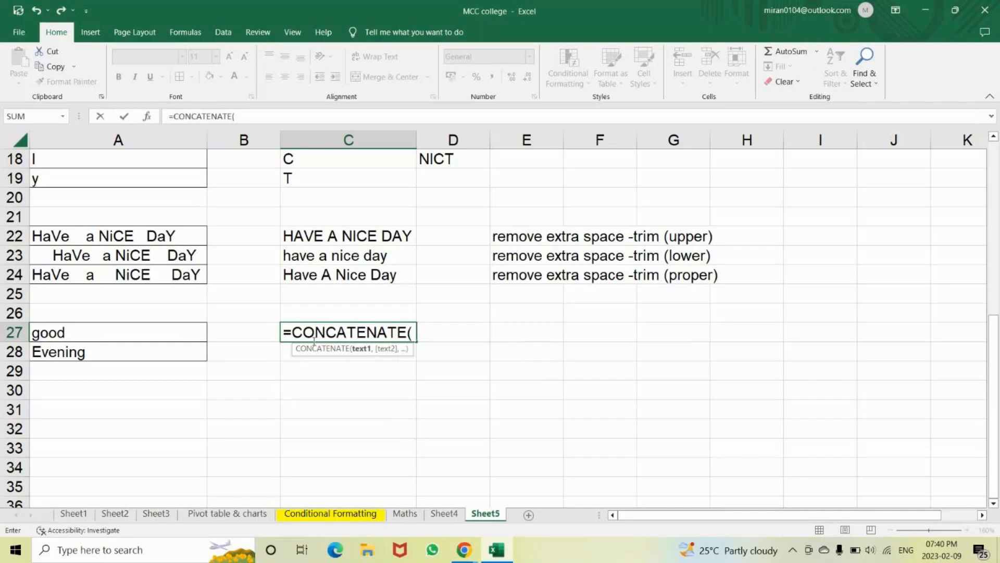
left_click(136, 335)
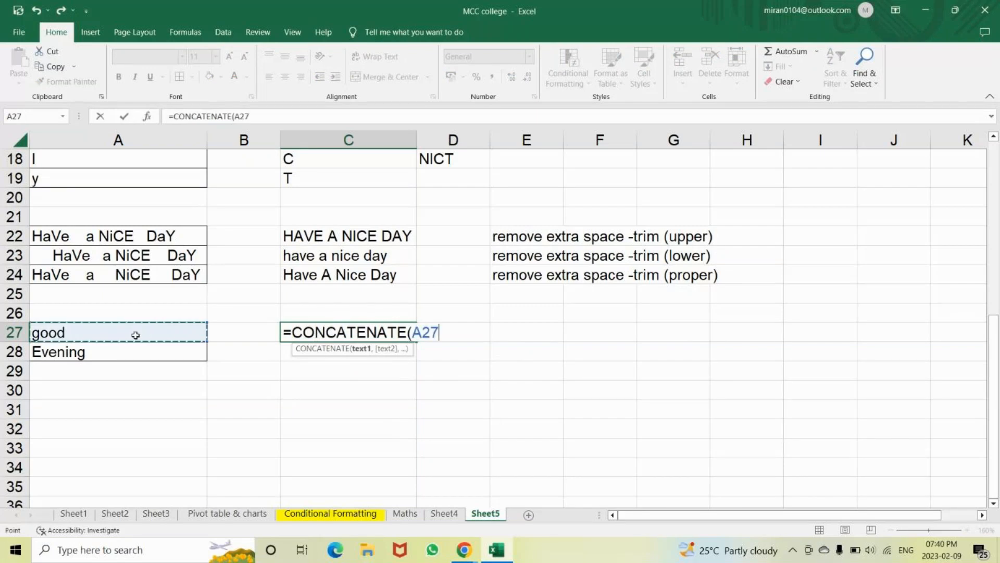
type(",")
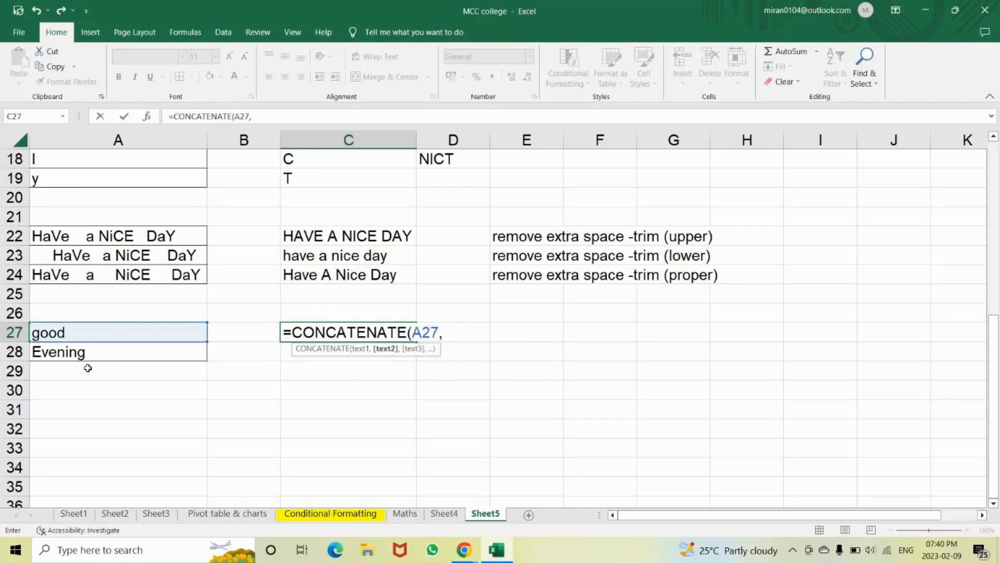
left_click(87, 355)
type(")")
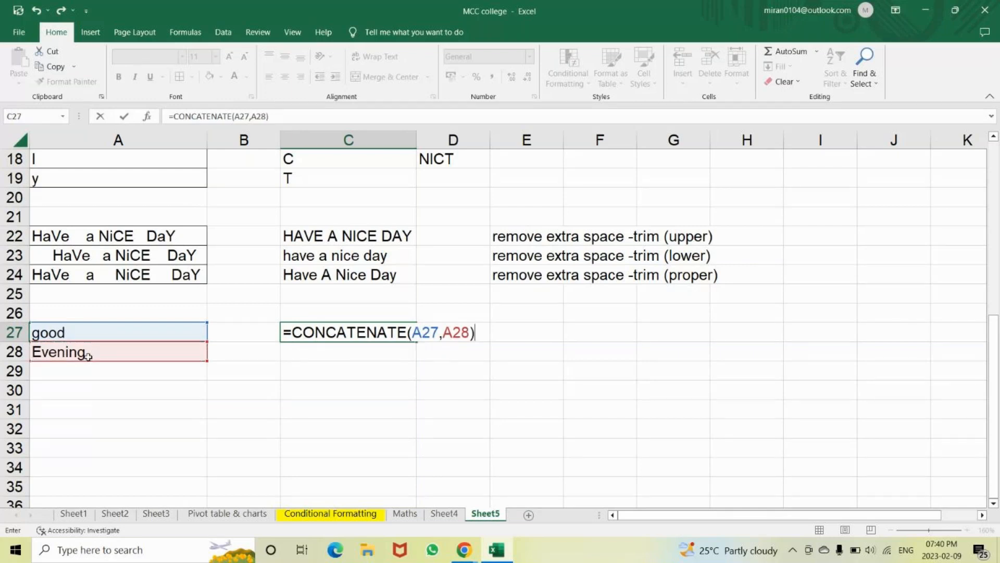
key("Return")
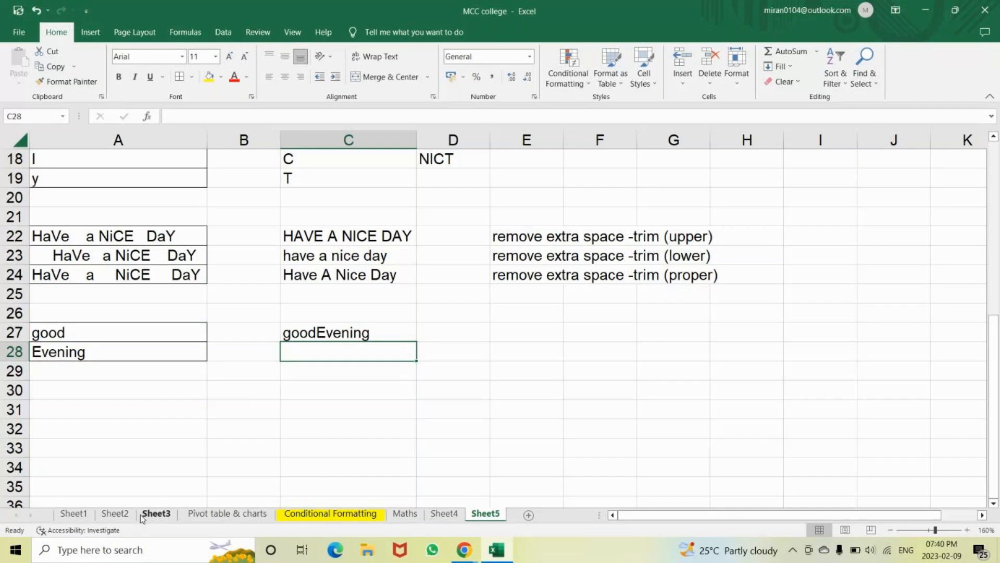
Reopen the C27 formula for editing and recommit it
double_click(317, 334)
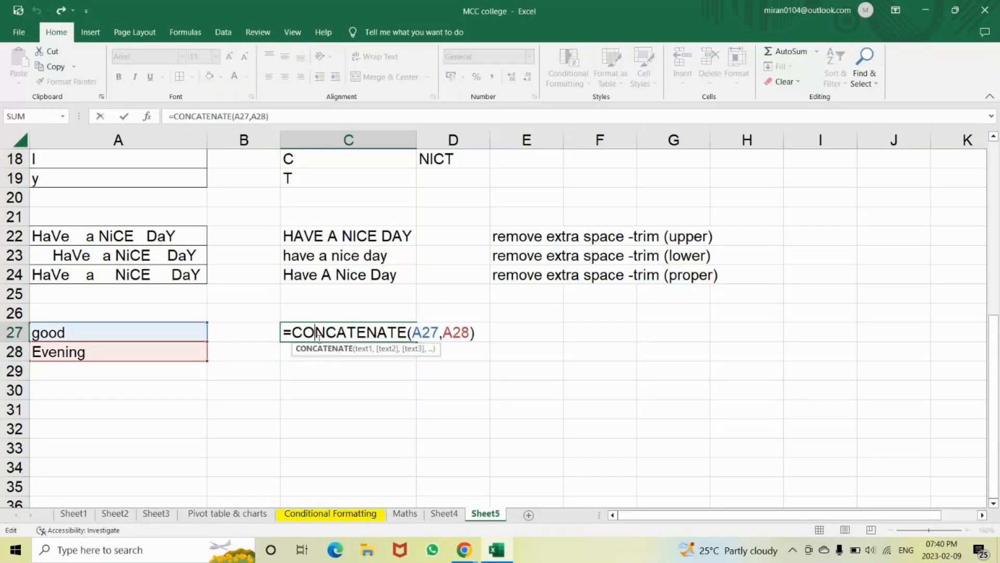
left_click(445, 333)
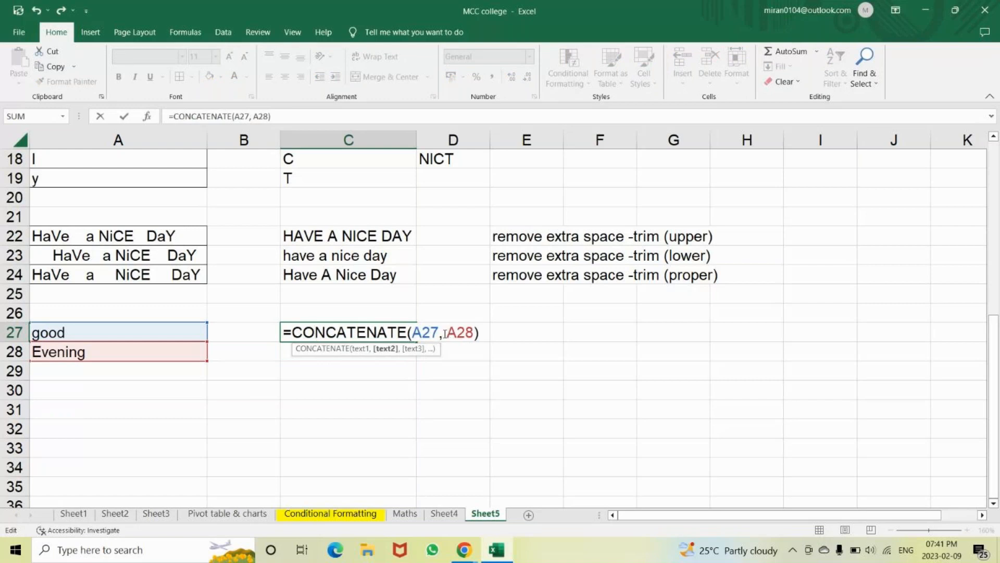
key("Return")
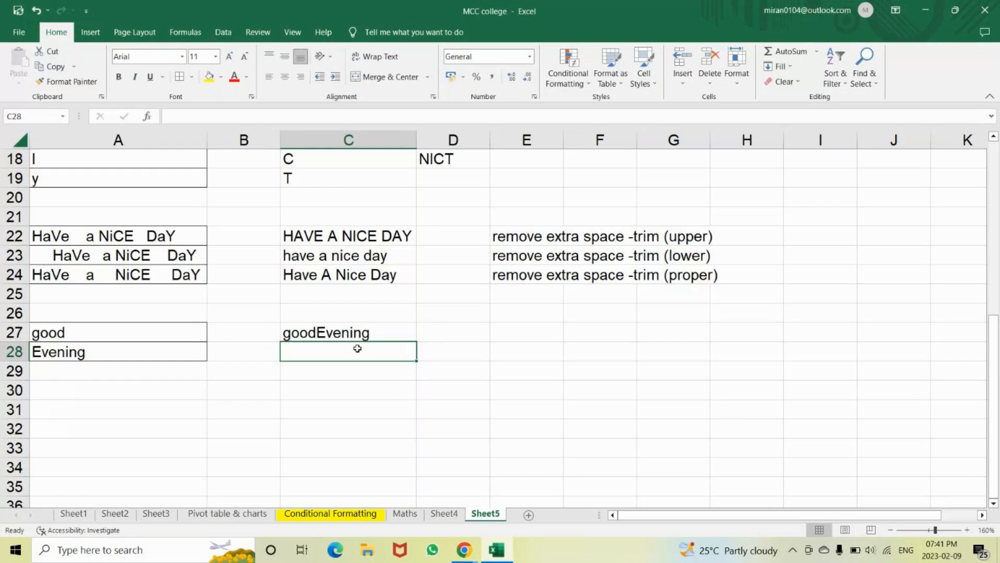
Enter =CONCATENATE(A27," ",A28) in C28 so it reads good Evening
type("=good")
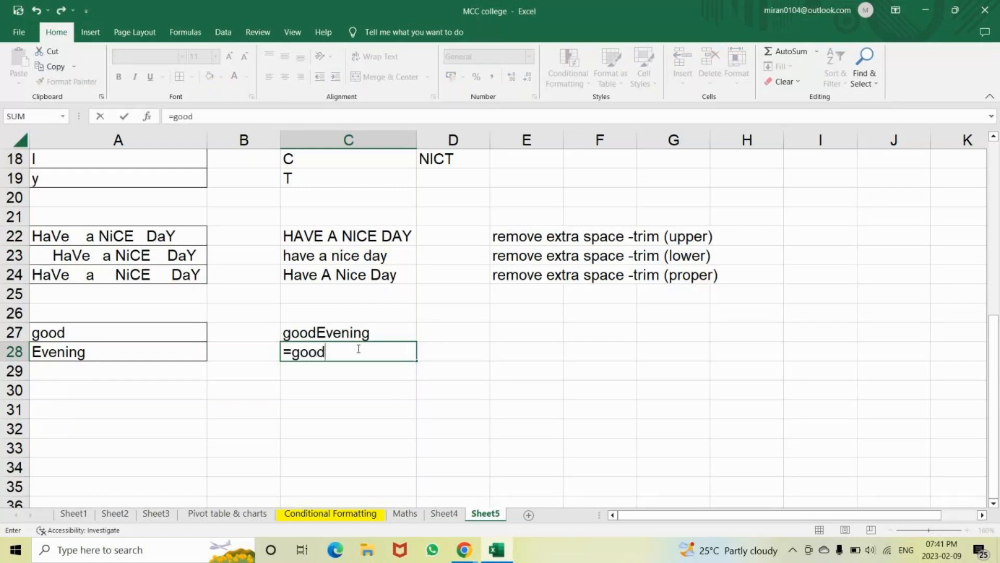
key("BackSpace")
key("BackSpace")
key("BackSpace")
key("BackSpace")
type("con")
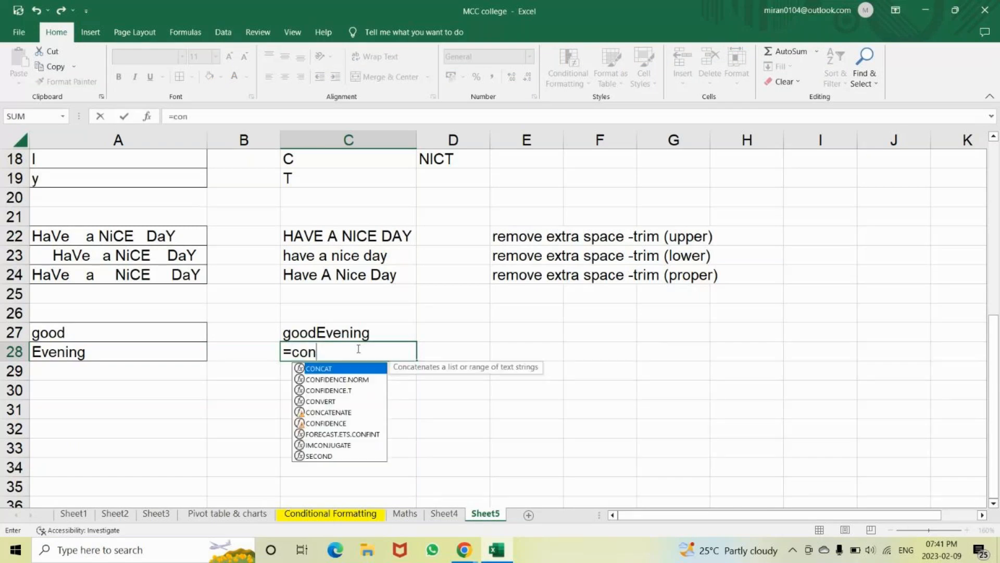
key("Down")
key("Down")
key("Down")
key("Down")
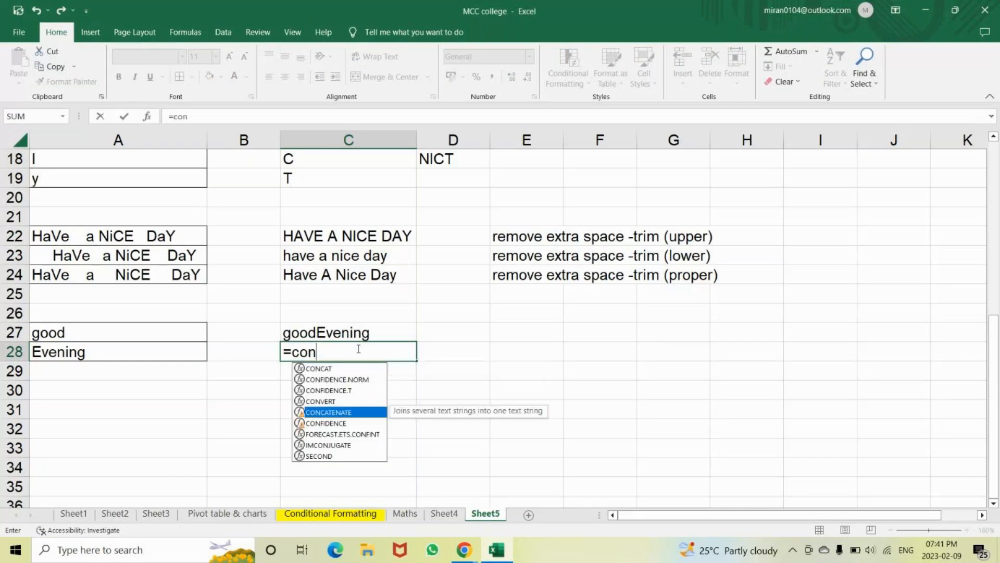
key("Tab")
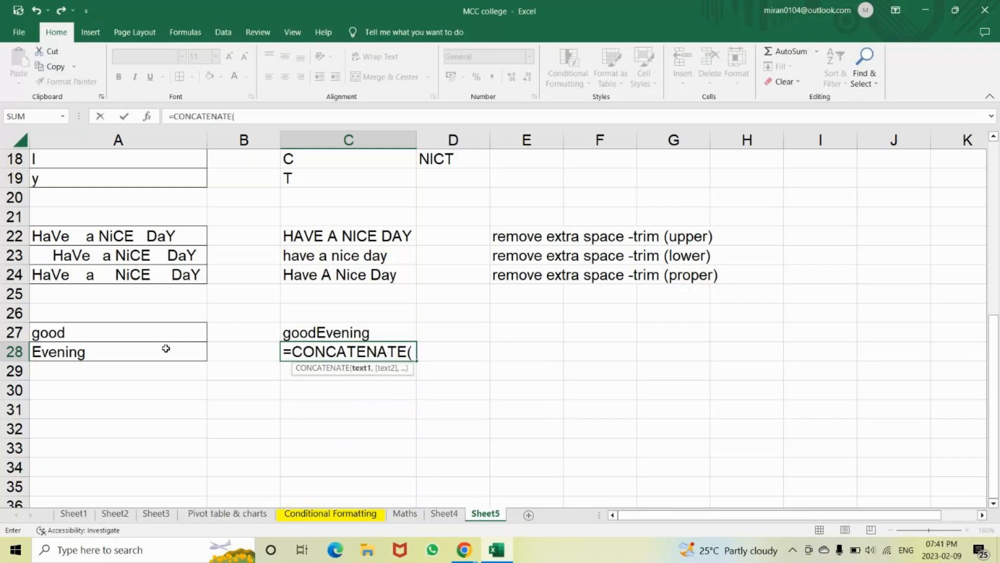
left_click(106, 331)
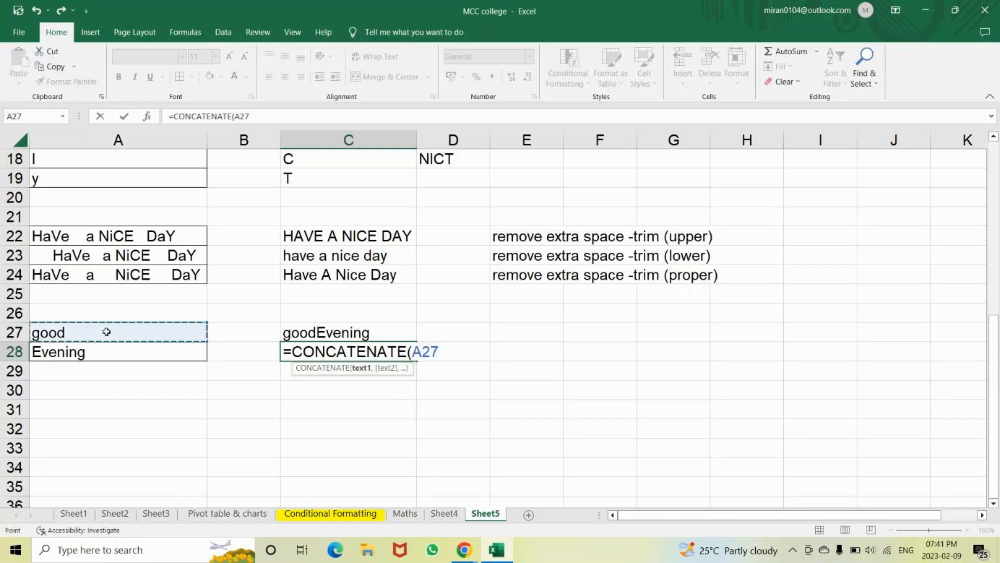
type(",")
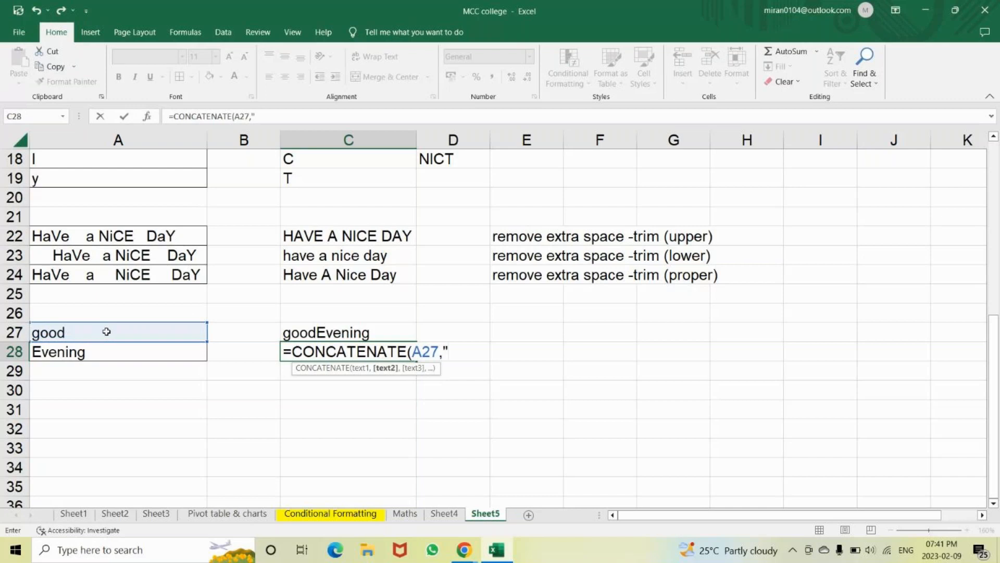
type("\" \",")
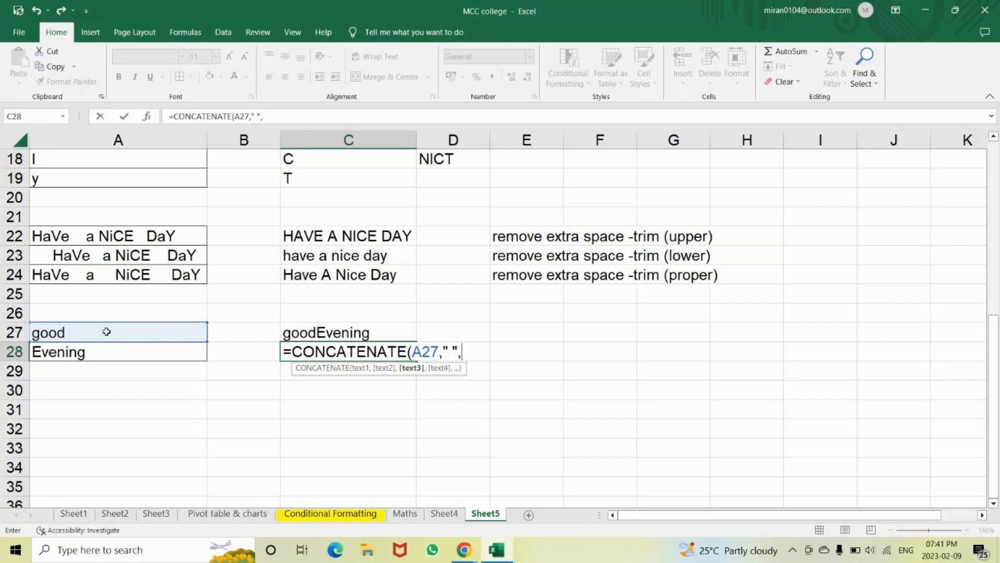
left_click(87, 352)
type(")")
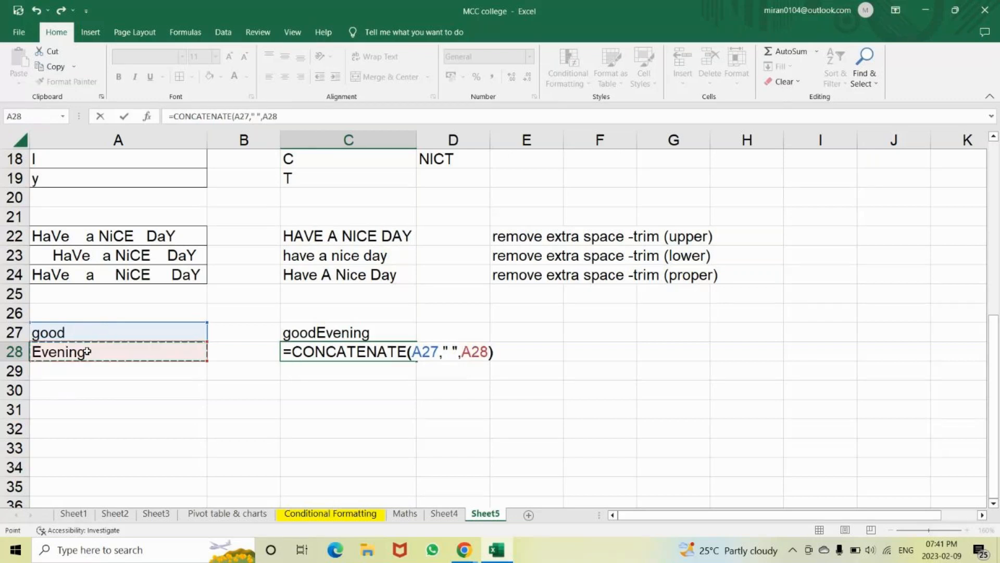
key("Return")
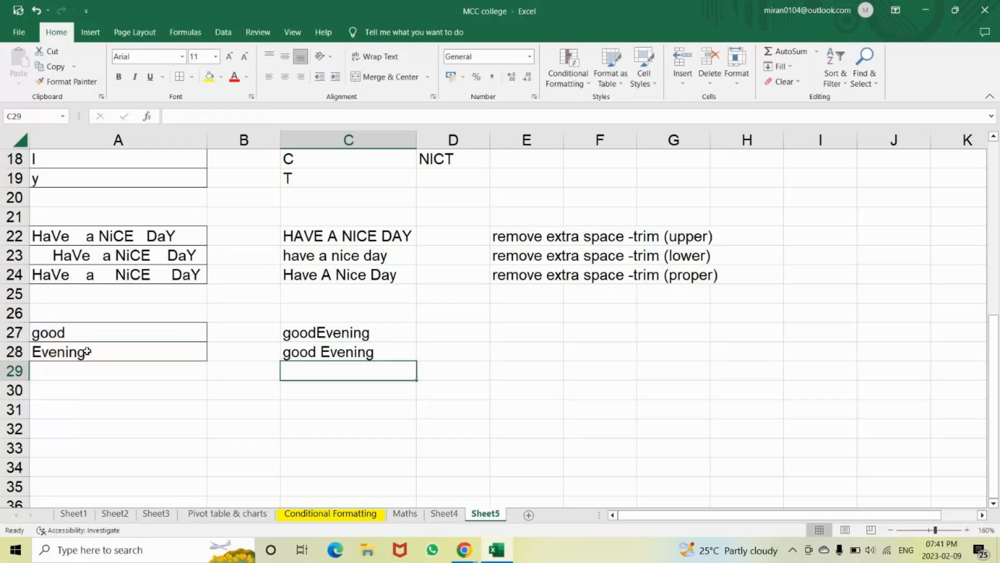
Type the words have, a, nice, day into A30:A33
left_click(95, 397)
type("have")
key("Return")
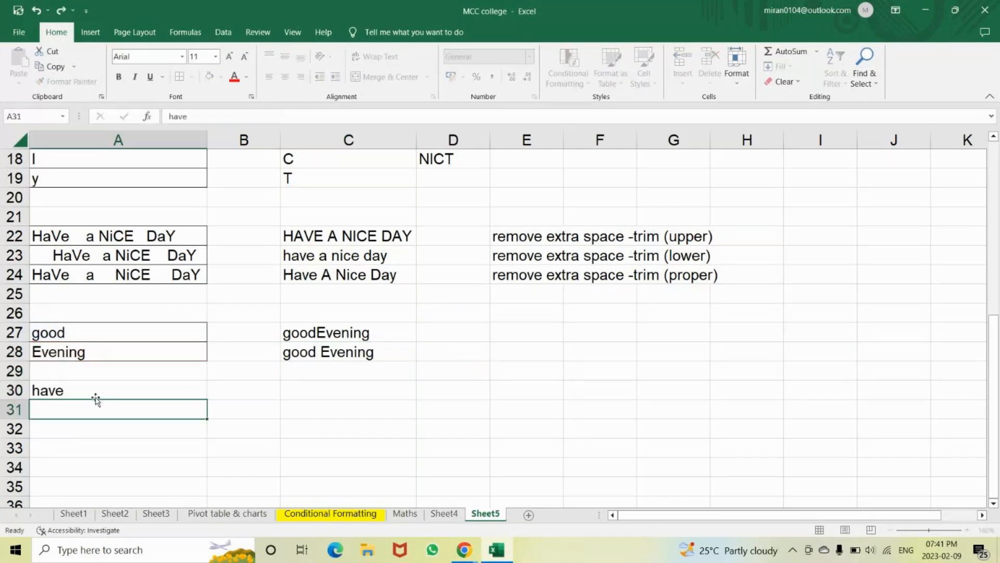
type("a")
key("Return")
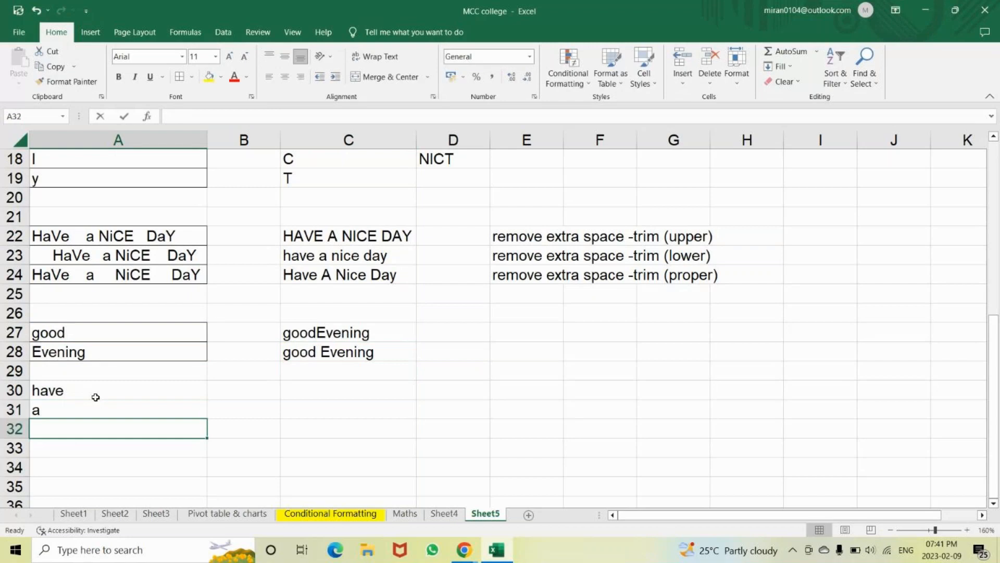
type("nice")
key("Return")
type("da")
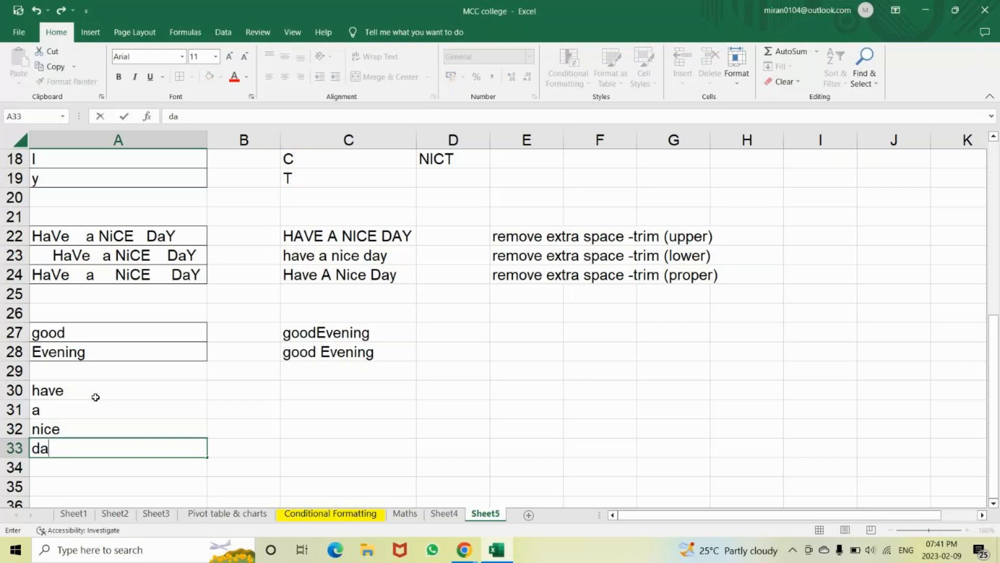
type("y")
key("Tab")
Enter =CONCATENATE(A30,A31,A32,A33) in C31 to produce haveaniceday
left_click(312, 416)
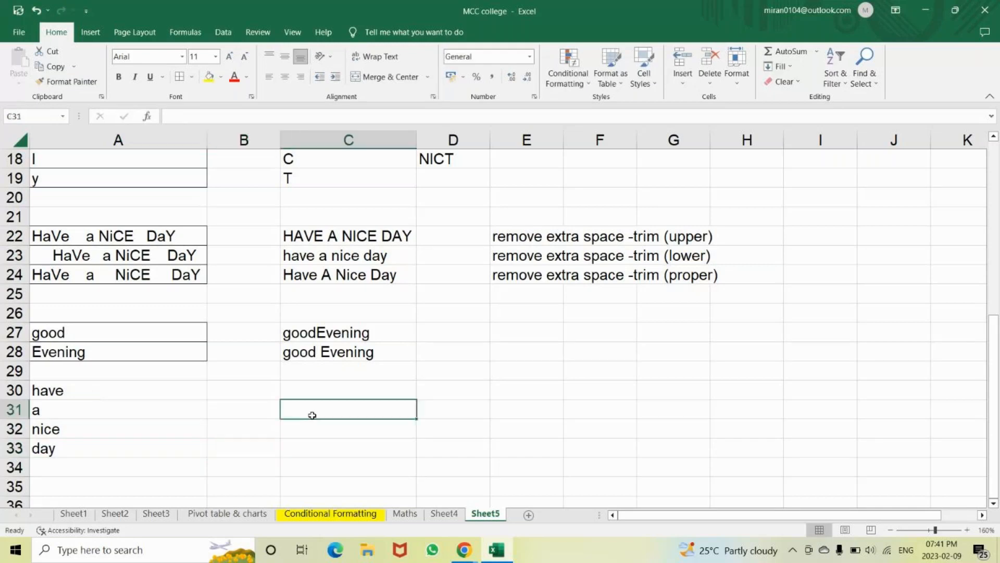
type("=c")
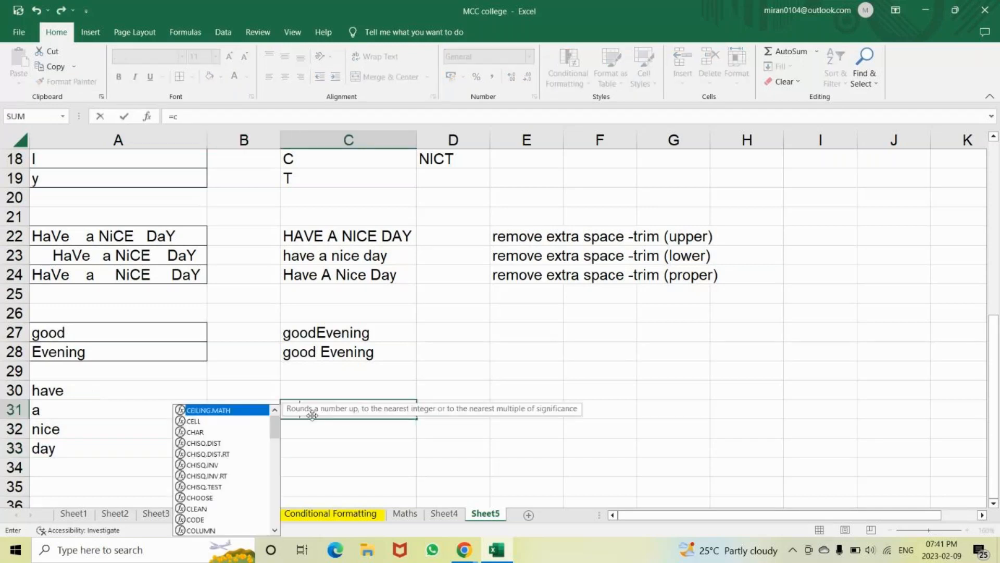
type("on")
key("Down")
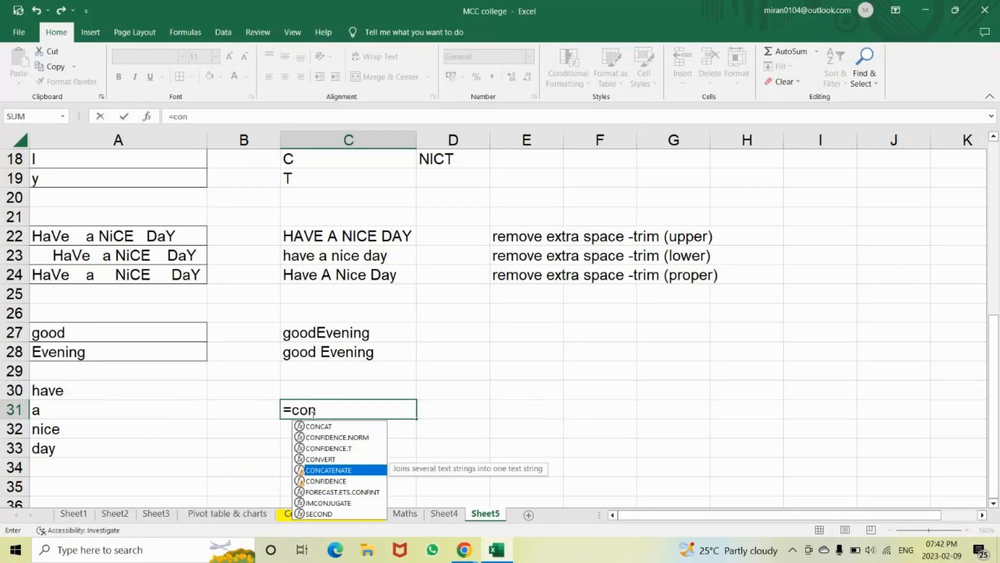
key("Tab")
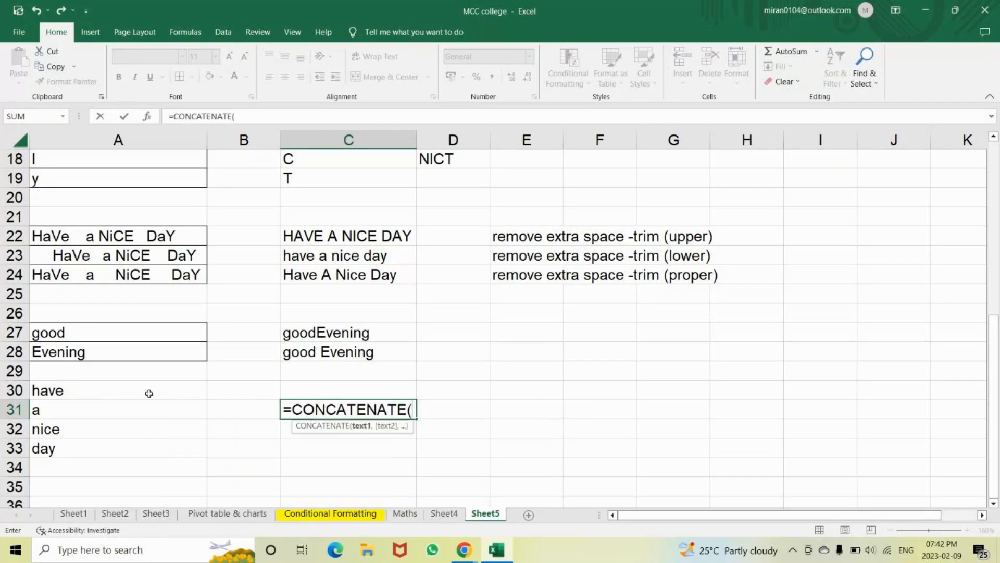
left_click(122, 388)
type(",")
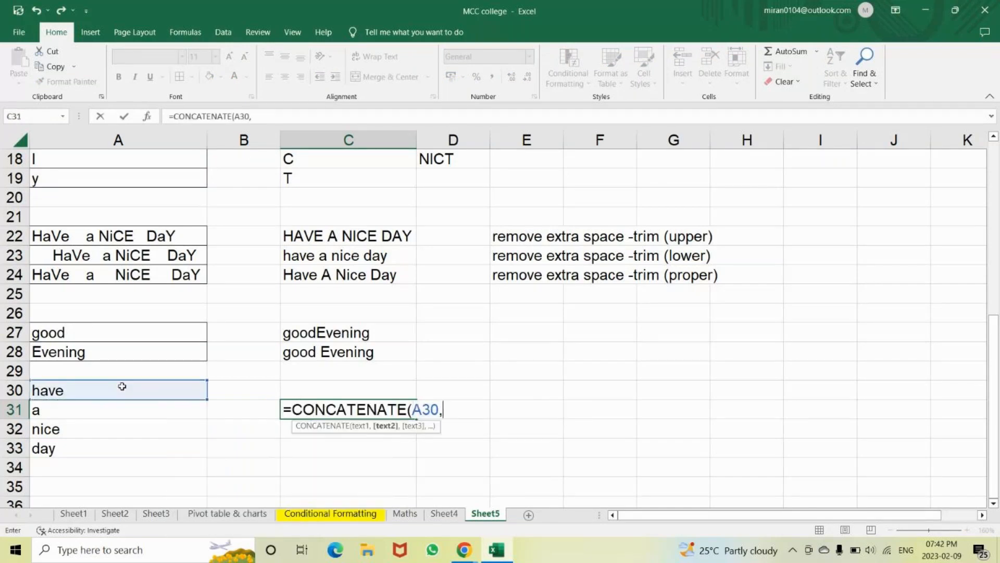
type("\"")
key("BackSpace")
key("BackSpace")
type(",")
left_click(83, 410)
type(",")
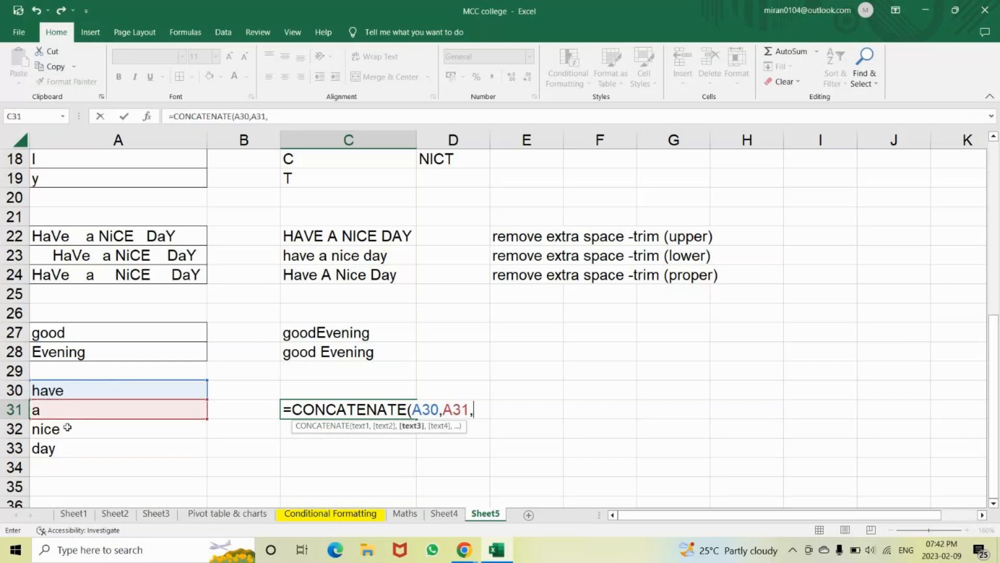
left_click(67, 428)
type(",")
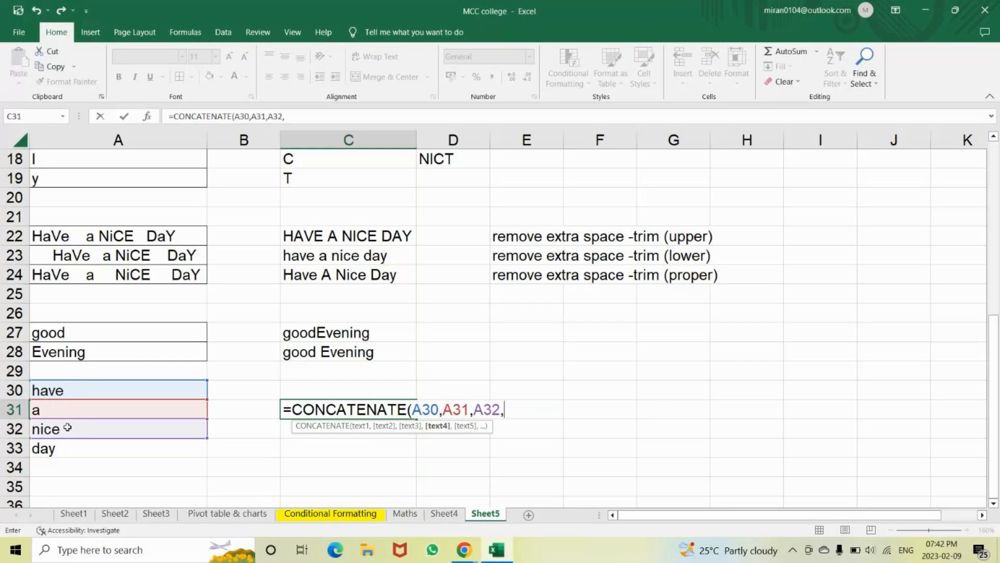
key("Down")
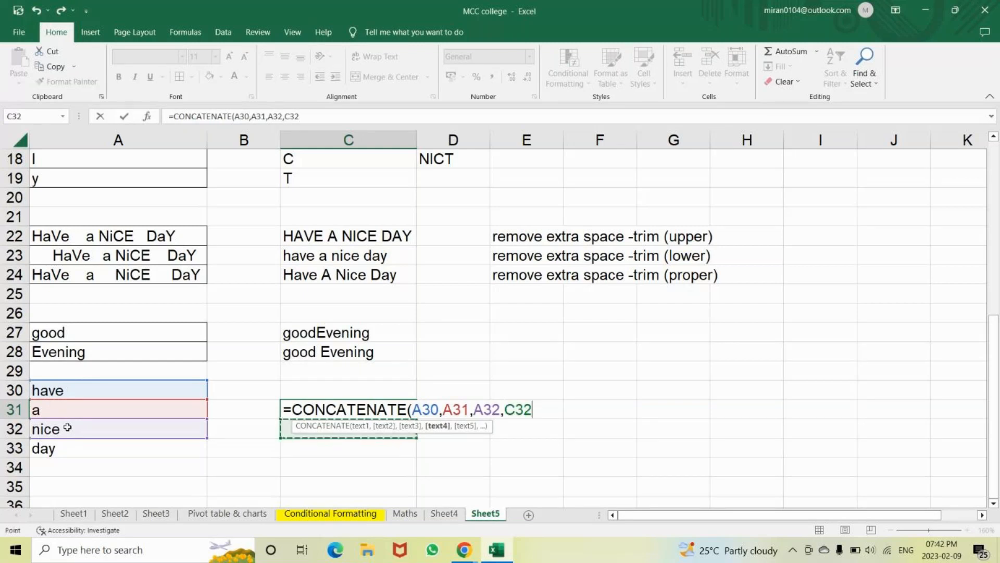
left_click(68, 427)
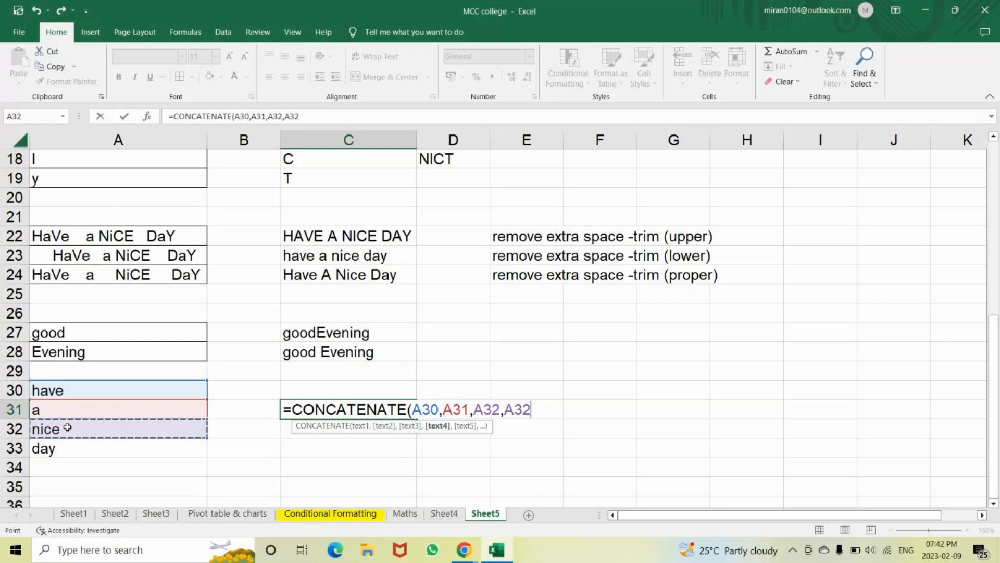
key("Down")
type(")")
key("Return")
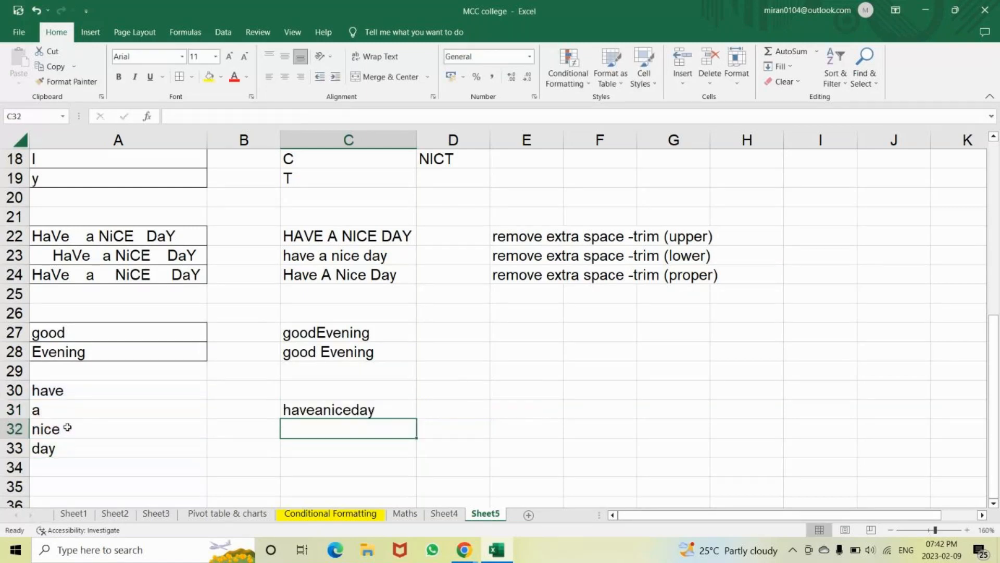
type("=cona")
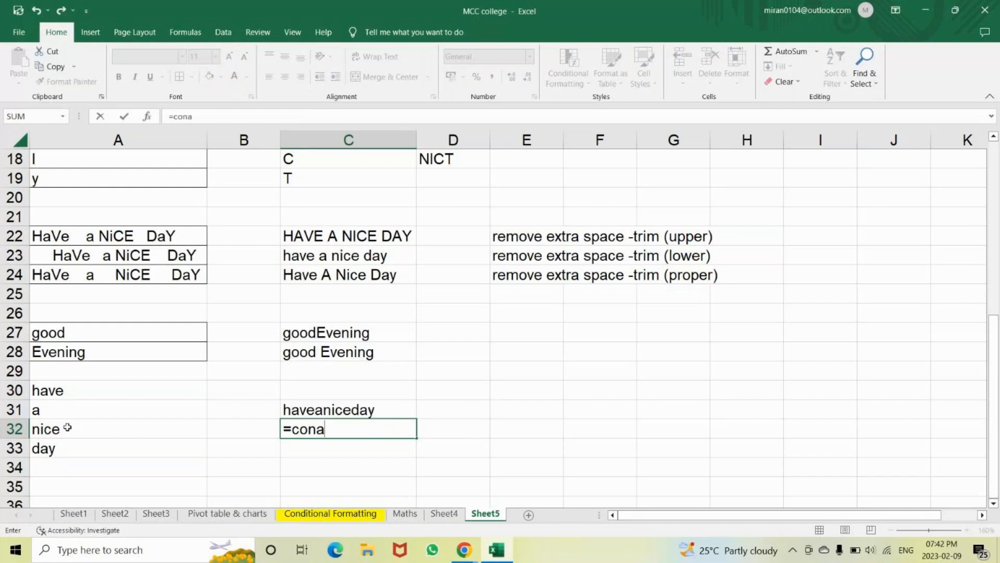
Build =CONCATENATE(A30," ",A31," ",A32," ",A33) in C32 so it reads have a nice day
key("BackSpace")
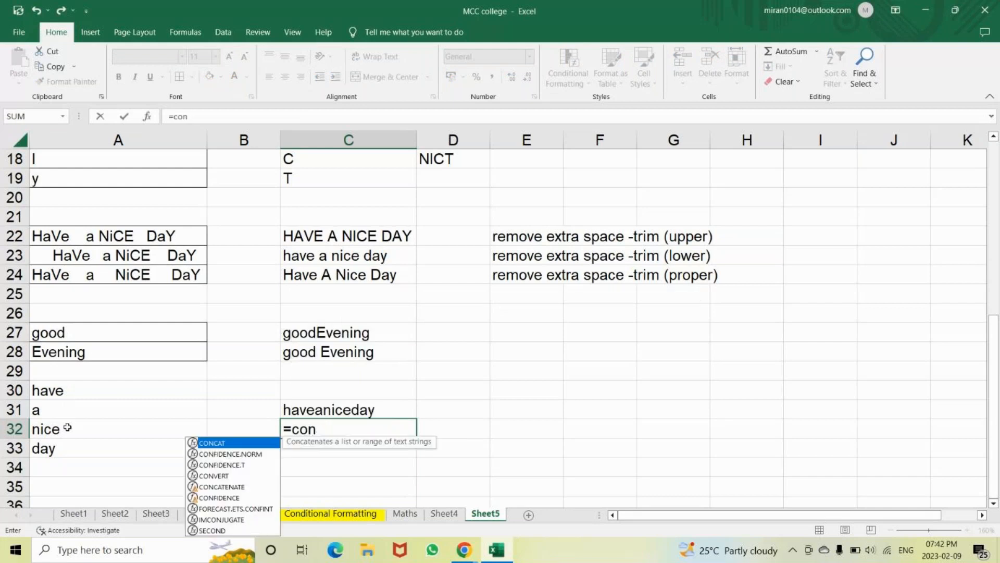
type("cat")
key("Down")
key("Tab")
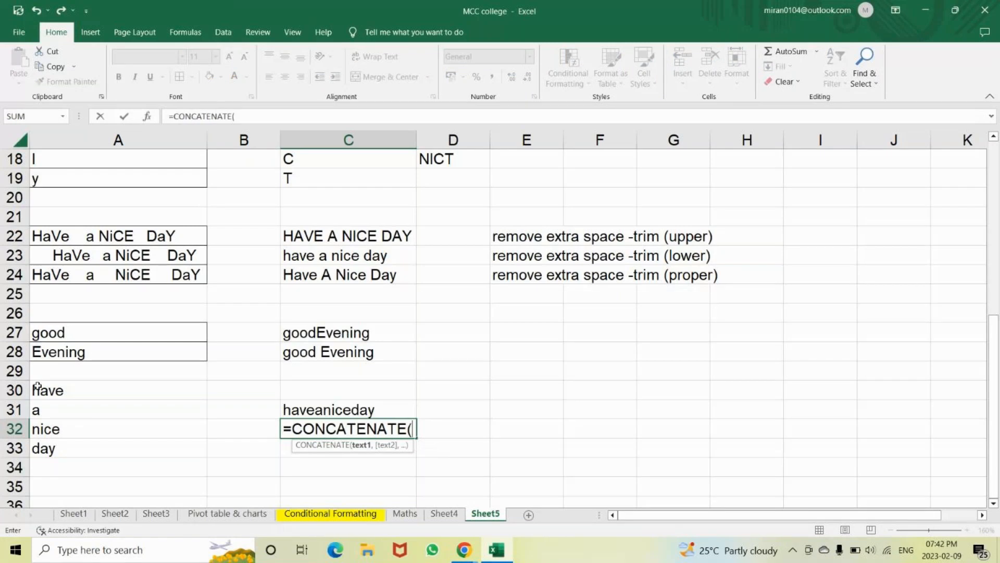
left_click(54, 389)
type(",")
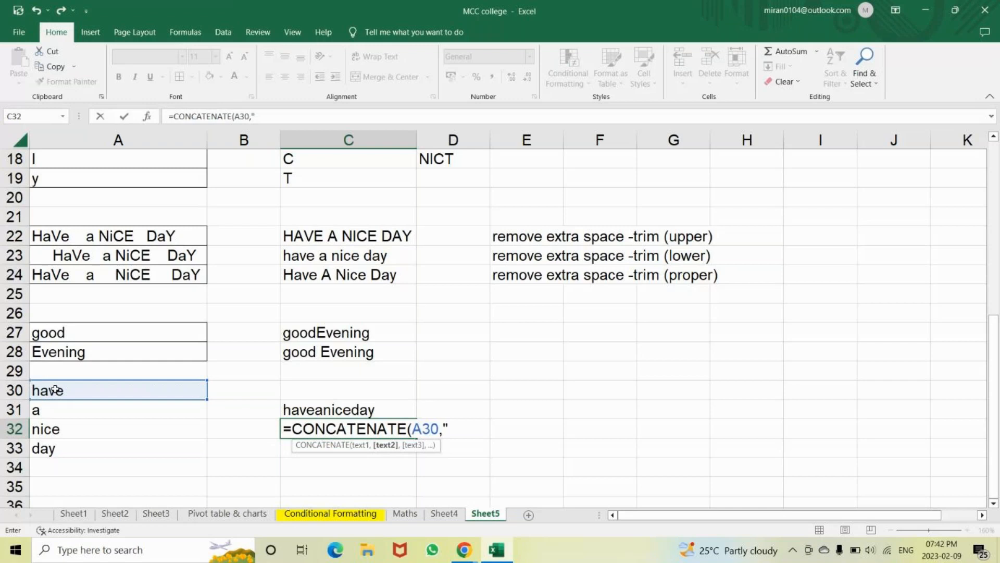
type("\" \",")
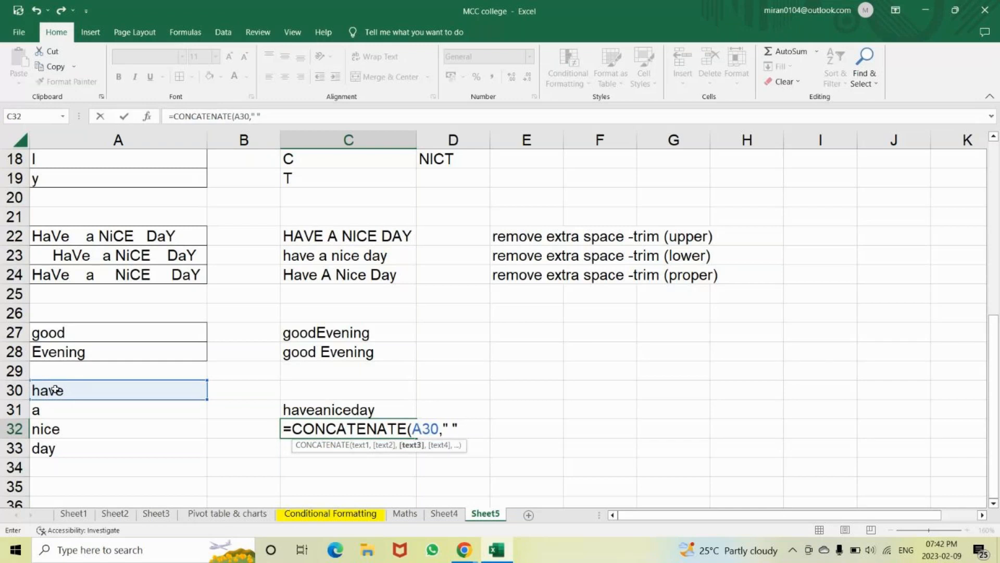
left_click(56, 407)
type(",\" ")
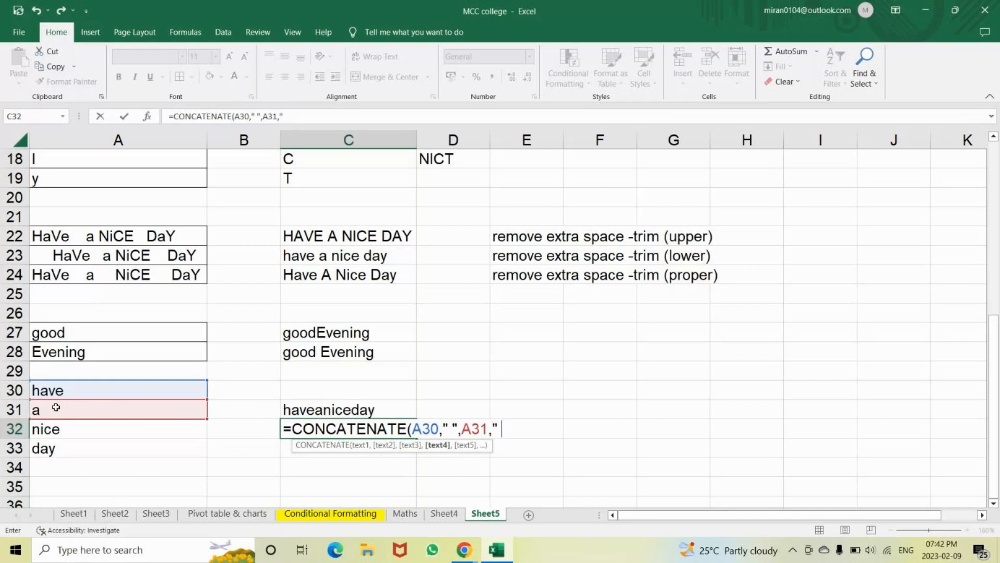
type("\",")
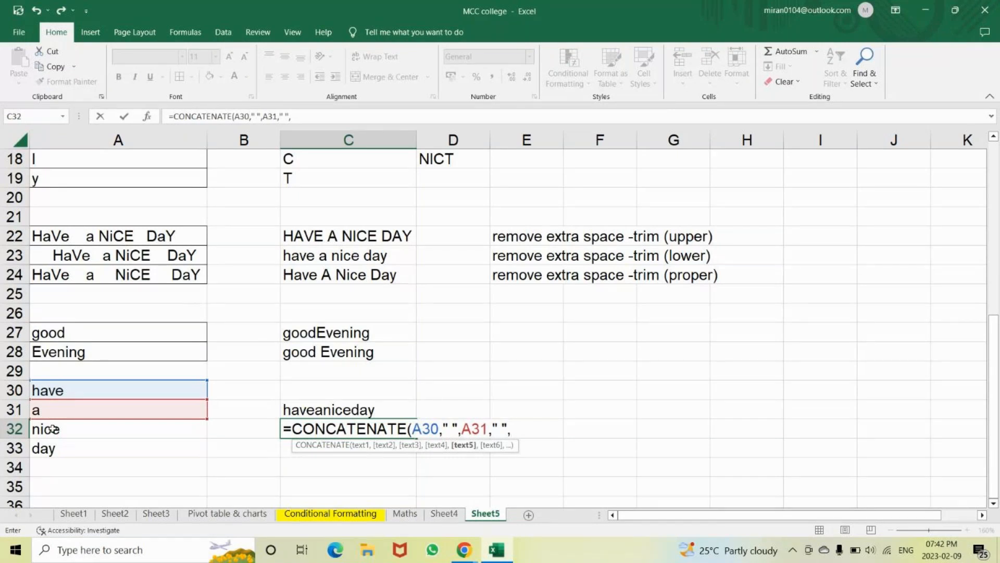
left_click(52, 429)
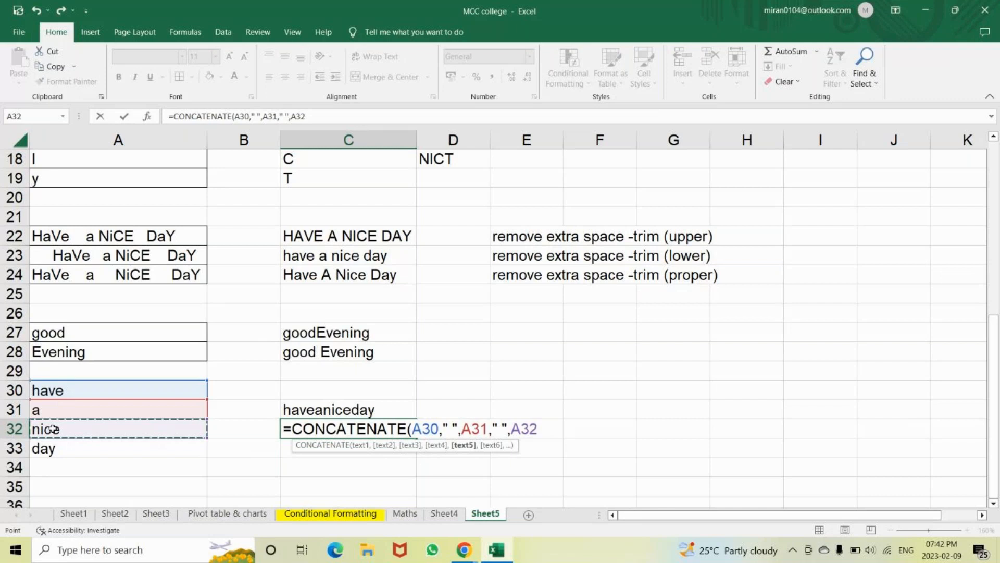
type(",\" \",")
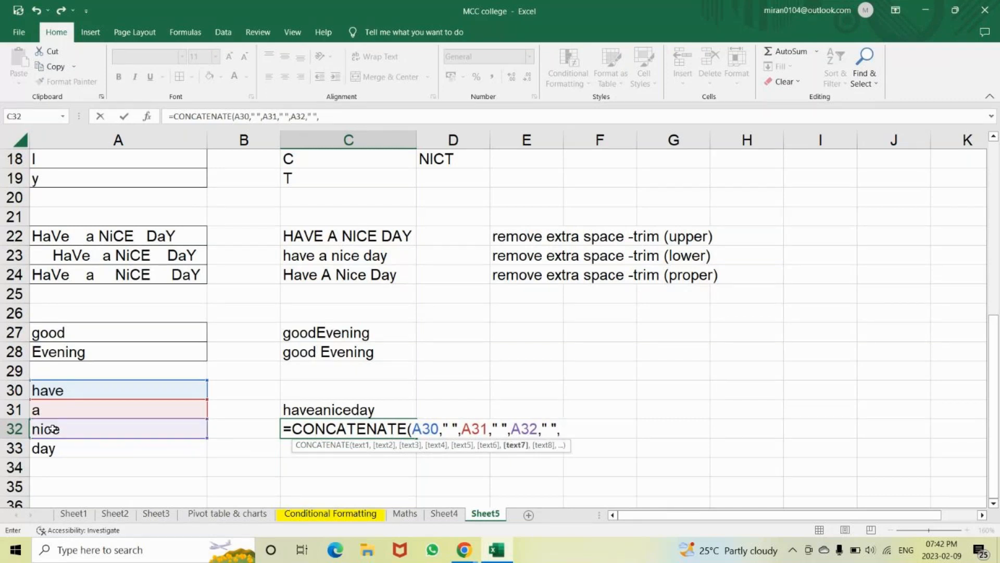
left_click(60, 448)
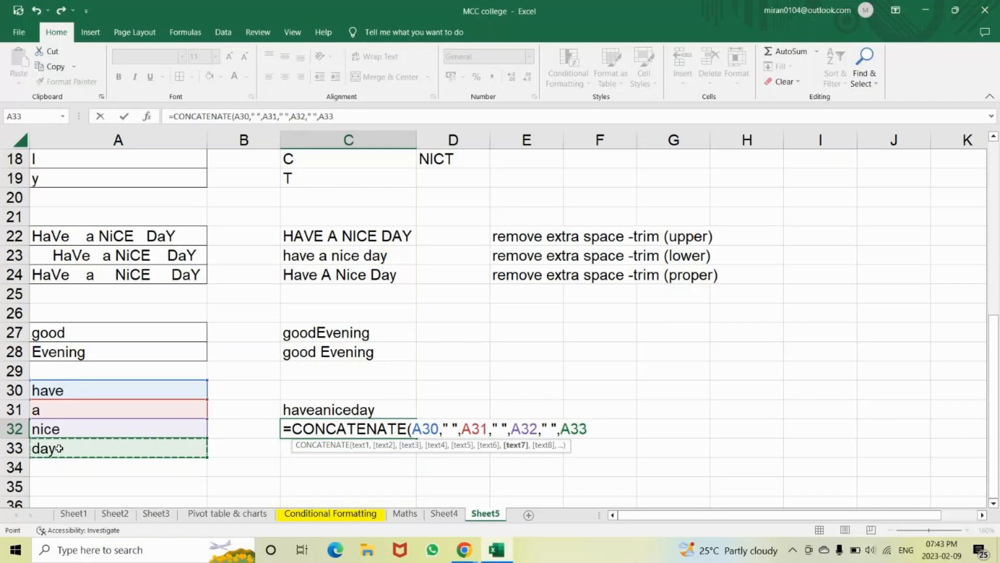
type(")")
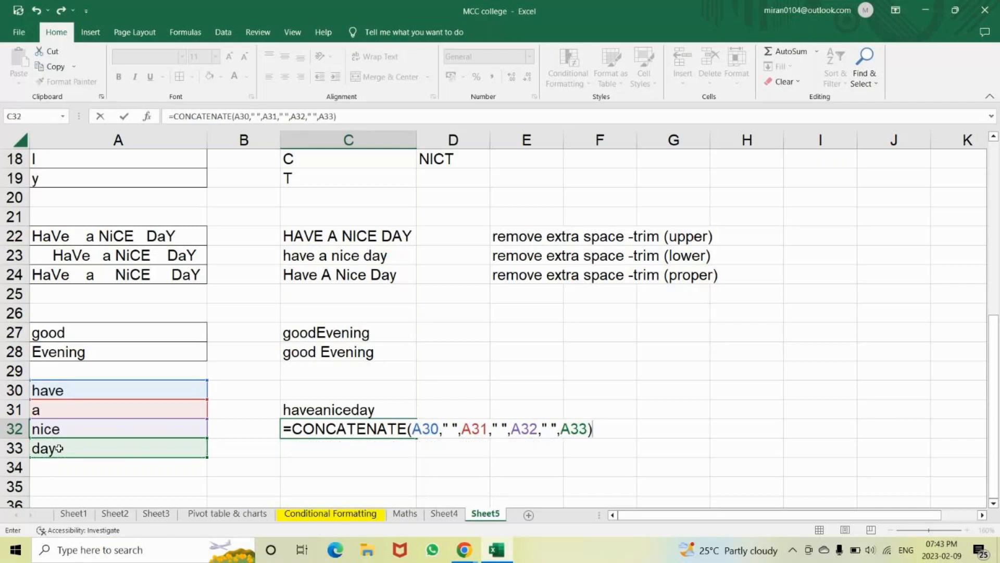
key("Return")
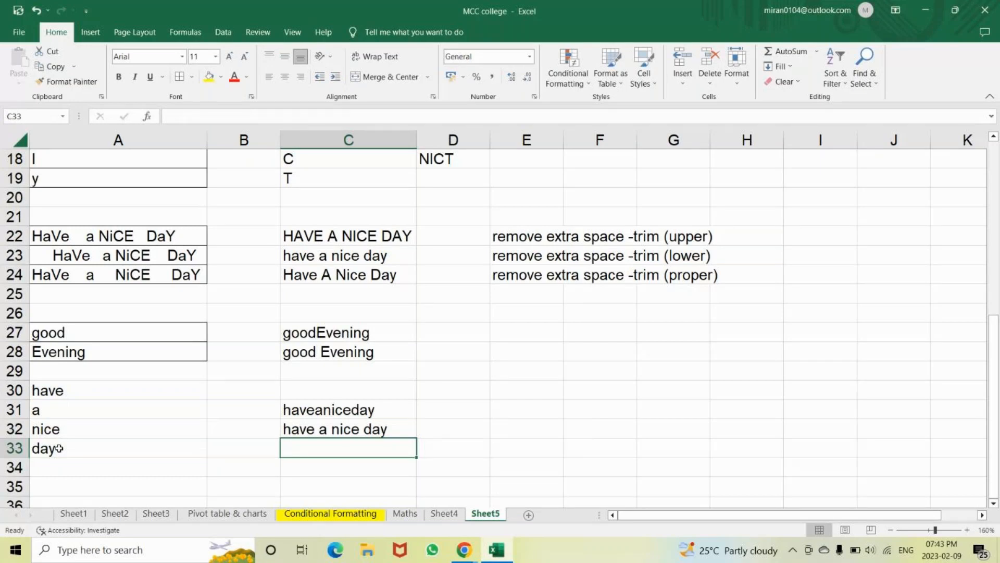
type("=")
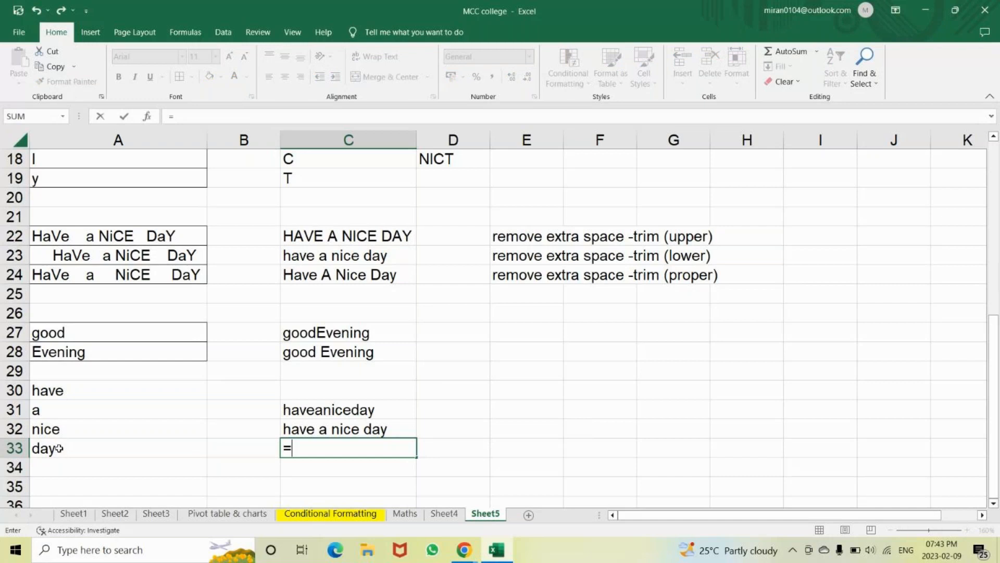
Enter =A30&" "&A31&" "&A32&" "&A33 in C33 so it reads have a nice day
left_click(83, 384)
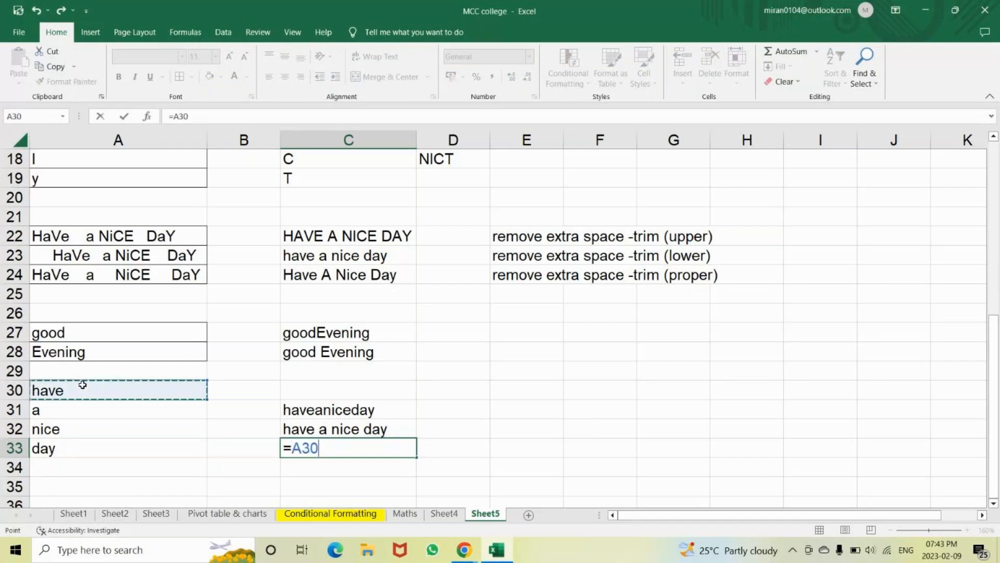
type("&")
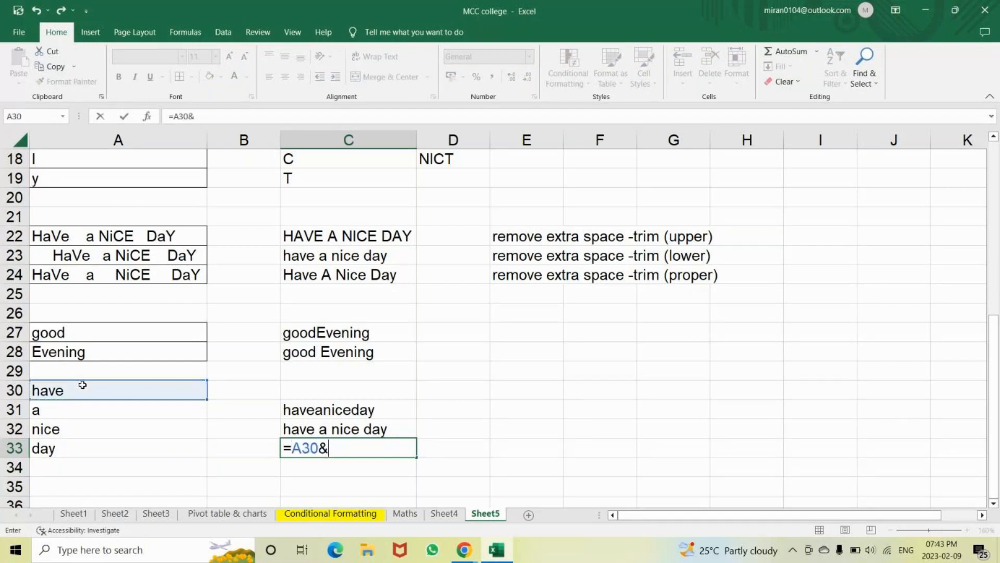
type("\" ")
type("\"")
type(",")
type("&")
left_click(70, 411)
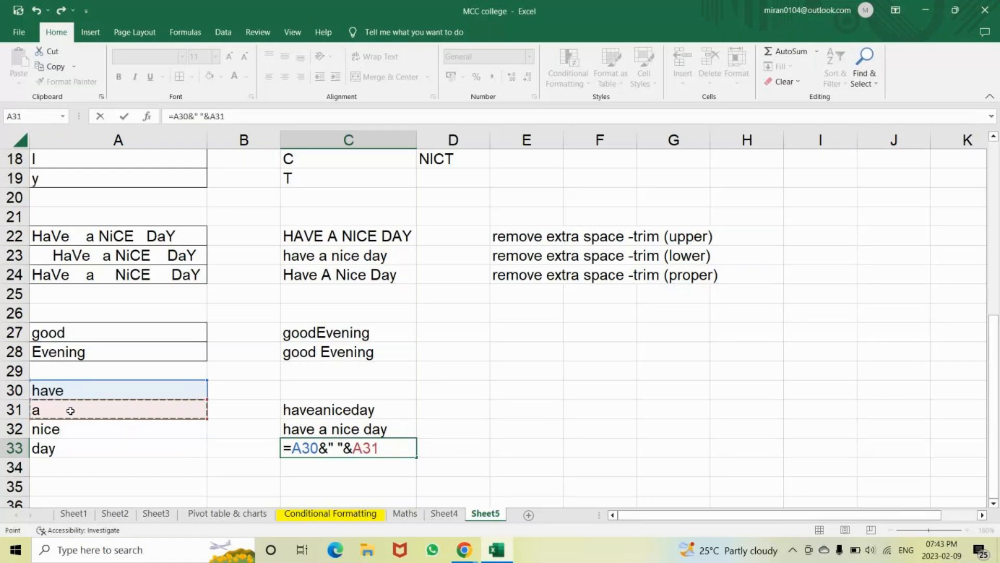
type("&\" \"")
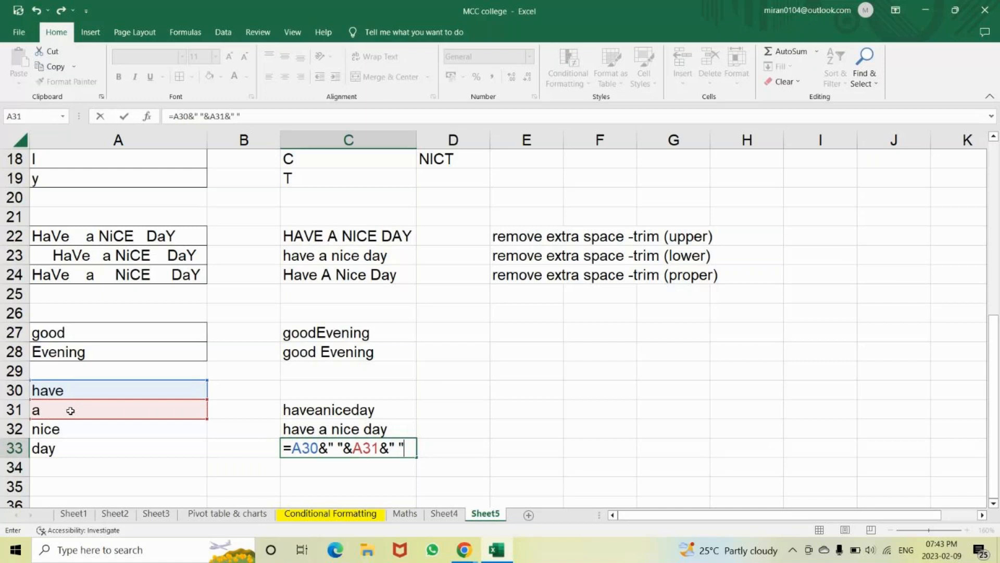
left_click(73, 427)
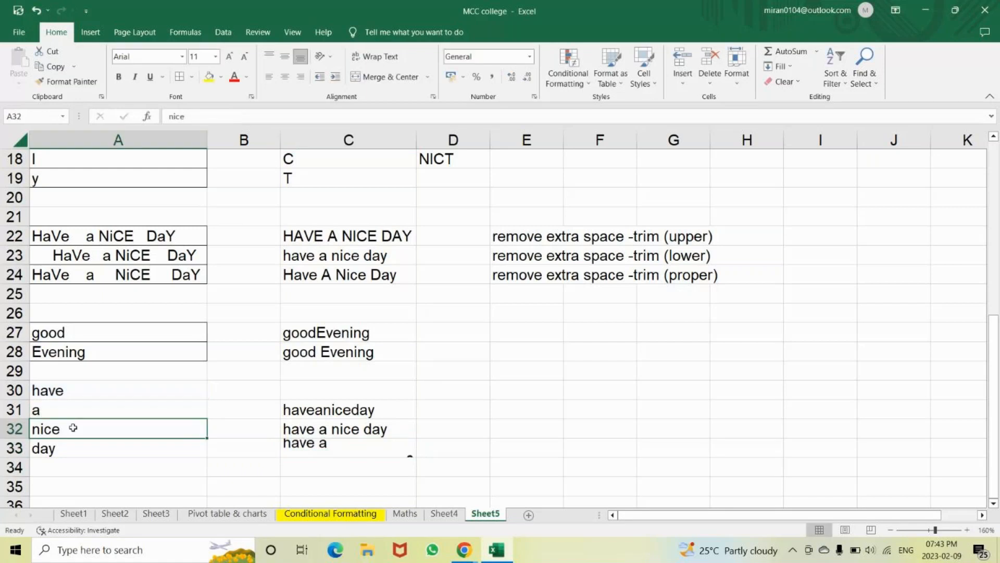
double_click(284, 448)
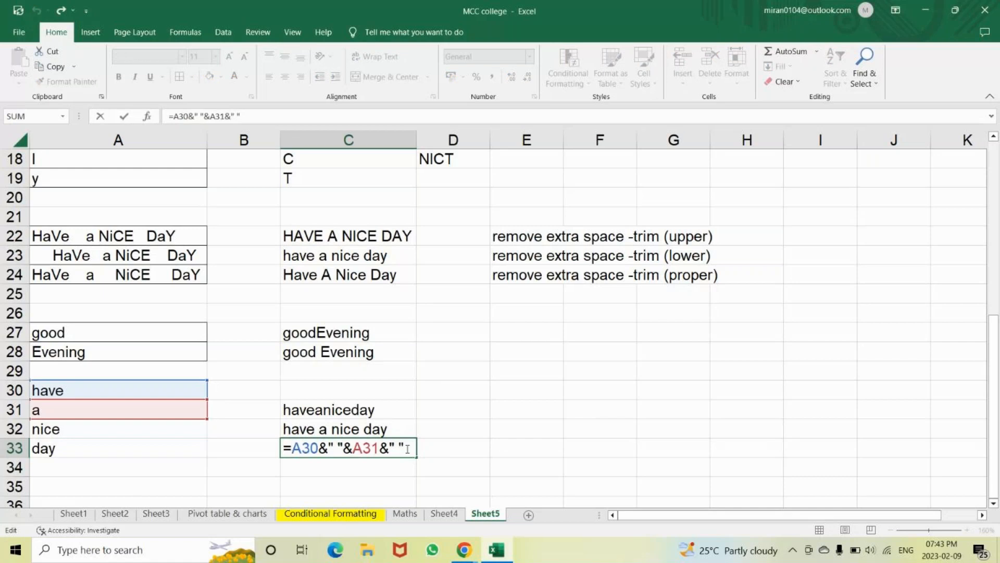
type("&")
left_click(170, 430)
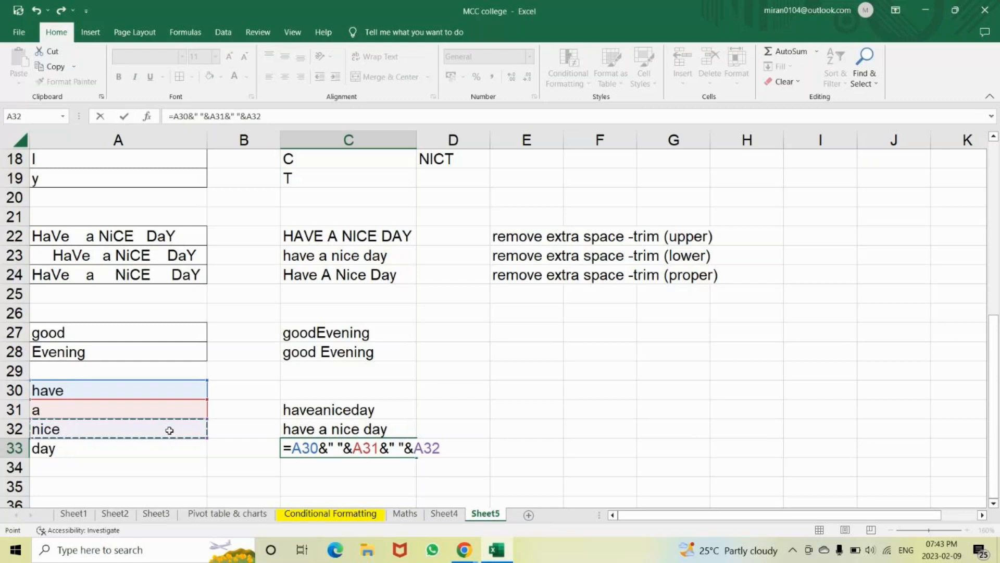
type("&\"")
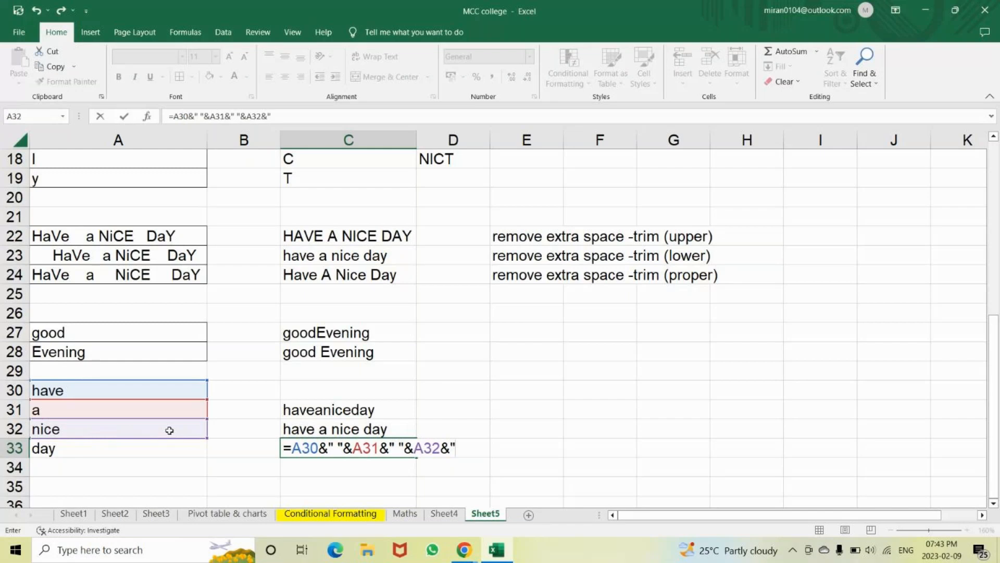
type(" \"")
type("&")
left_click(139, 446)
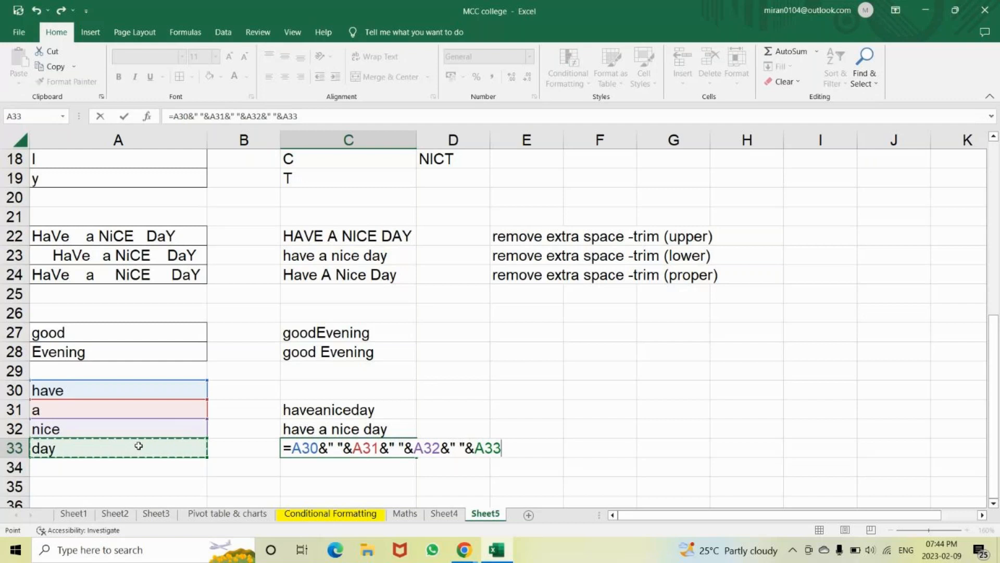
key("Return")
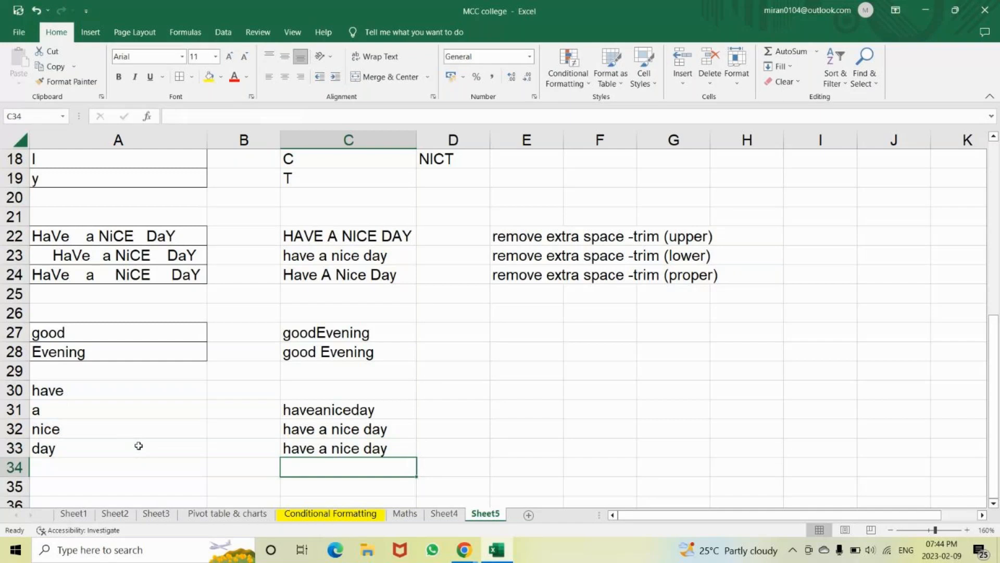
Display the C33 formula to compare it with the CONCATENATE version in C32
key("Up")
key("Up")
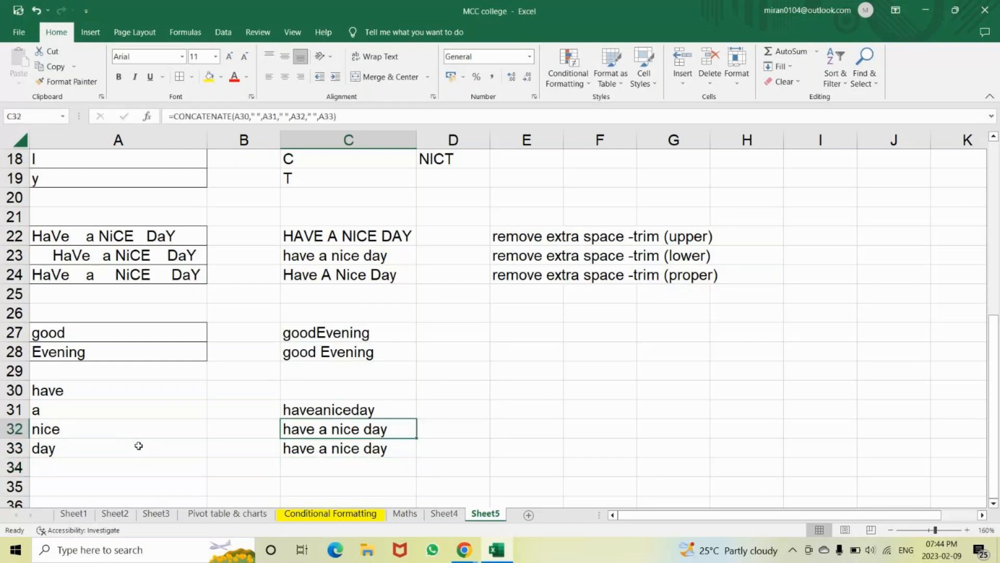
double_click(286, 449)
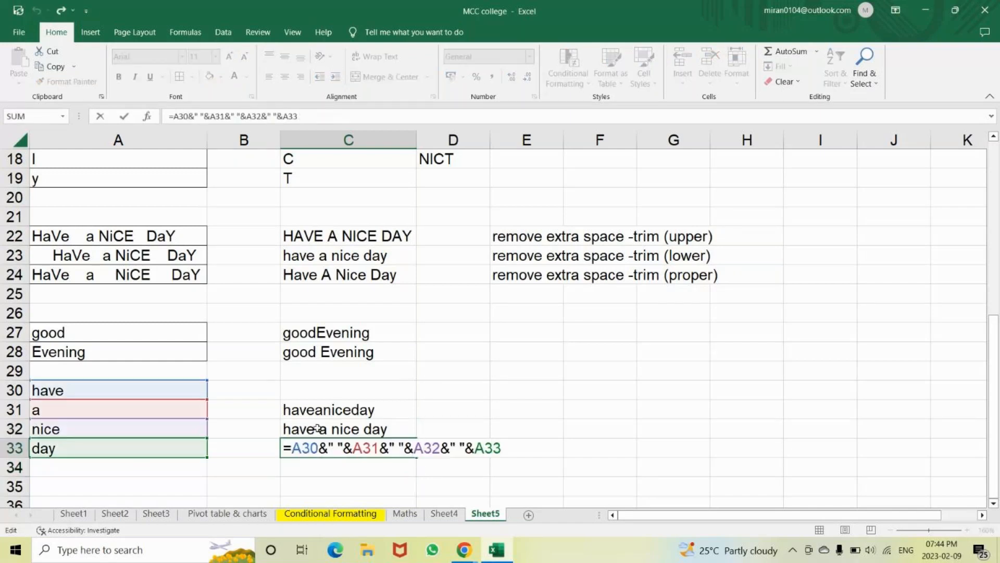
left_click(508, 447)
Minimize the Excel window and then the Chrome GoTo meeting window
left_click(930, 13)
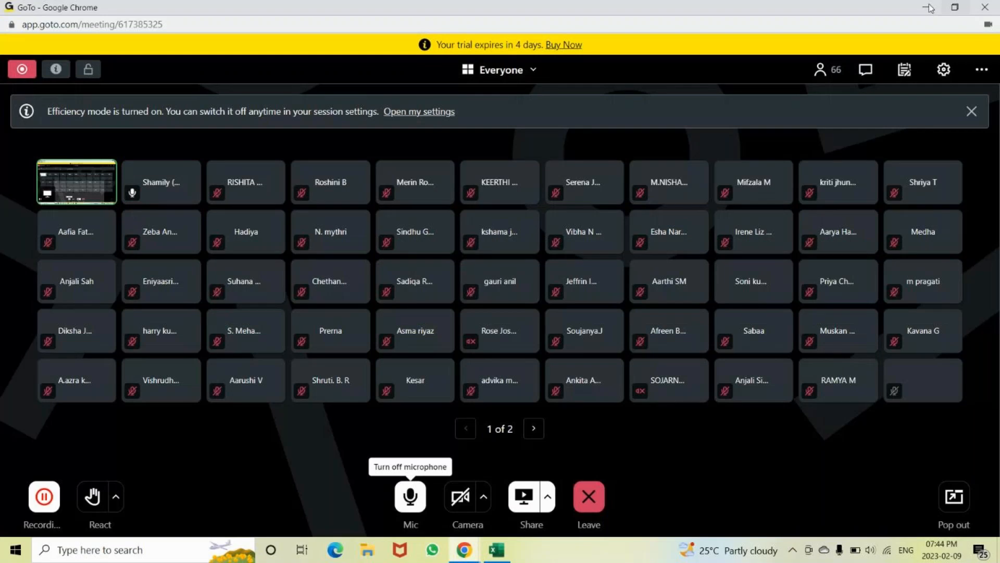
left_click(929, 7)
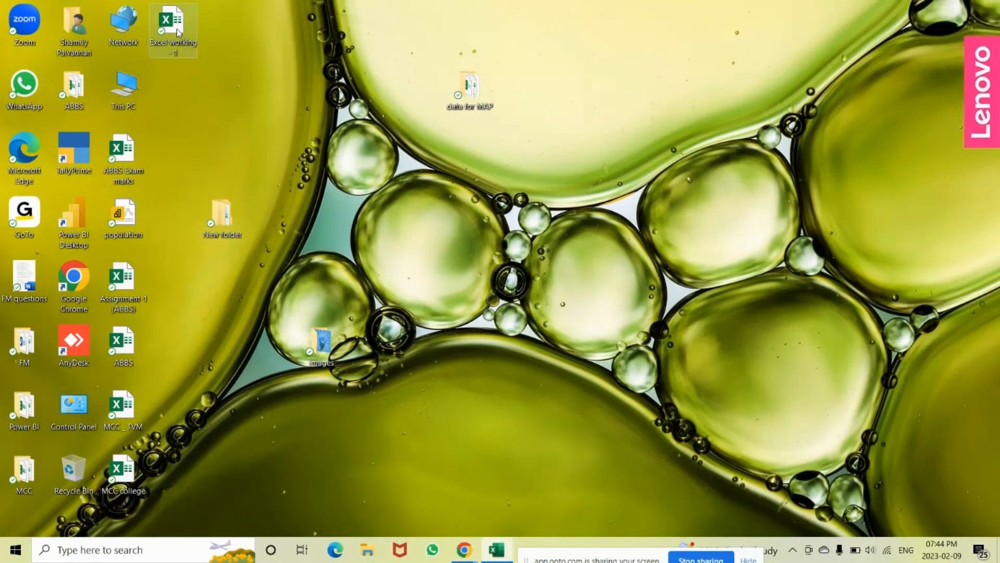
Open Excel working - 1 from its desktop icon, then close the MCC college workbook
left_click(494, 551)
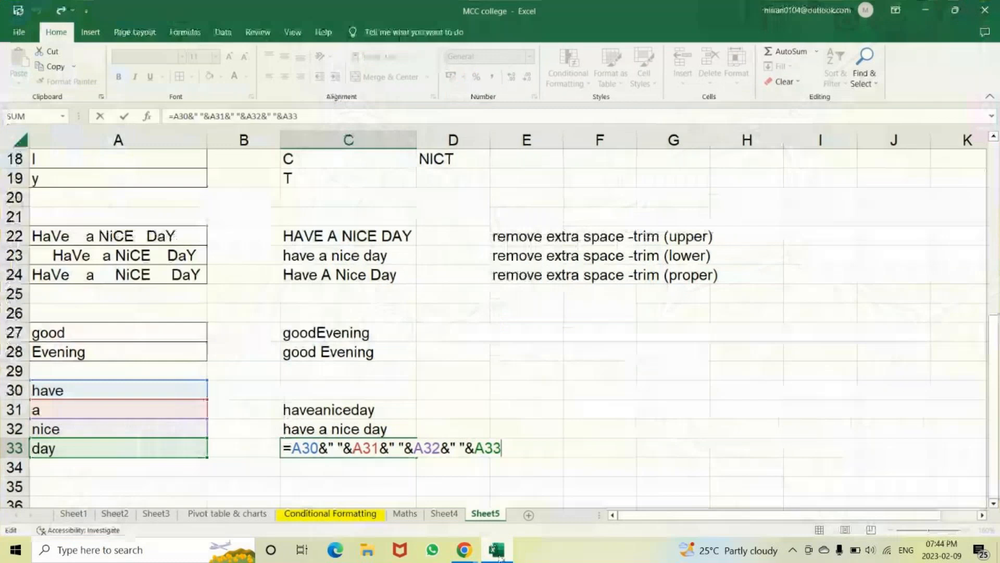
left_click(498, 554)
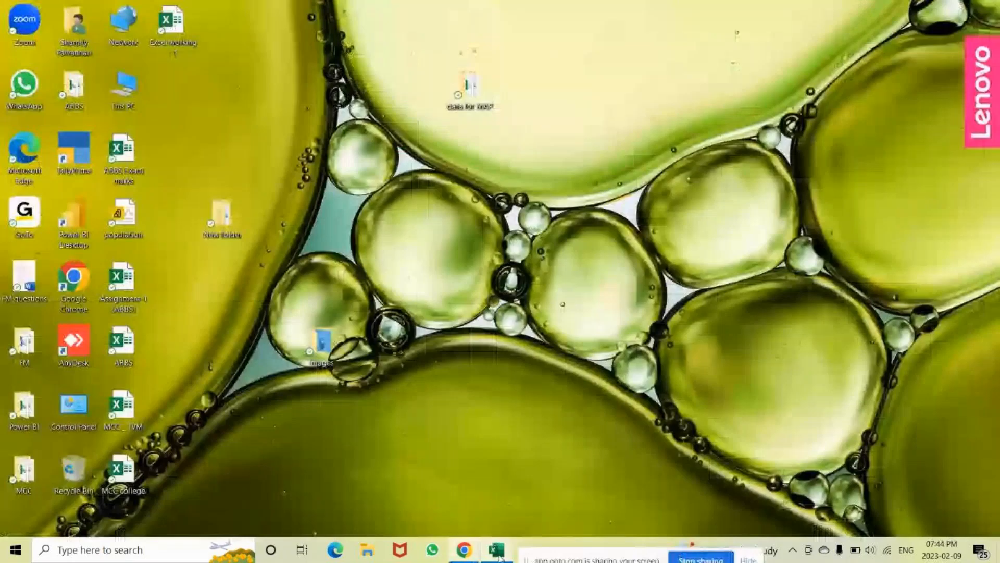
left_click(498, 554)
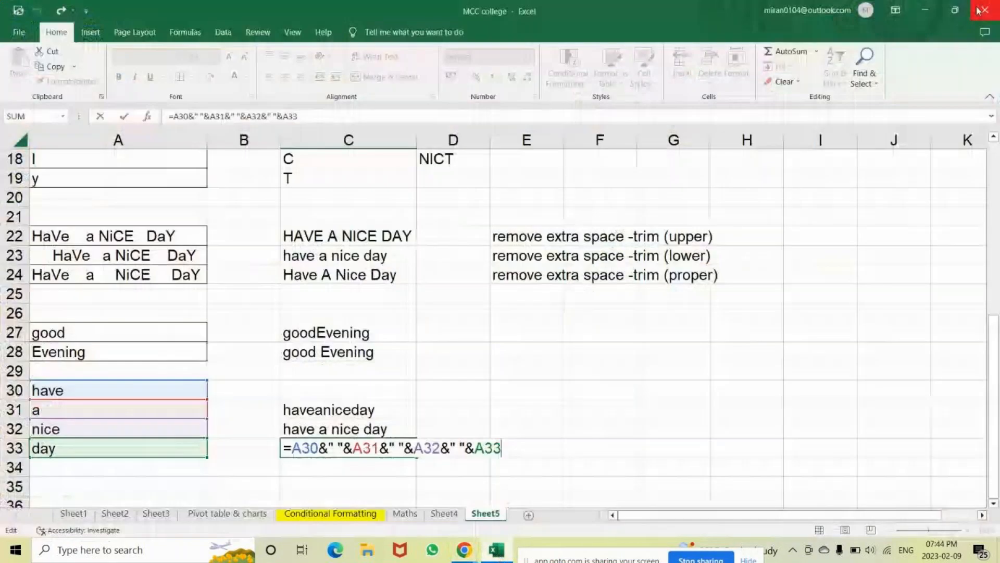
left_click(925, 10)
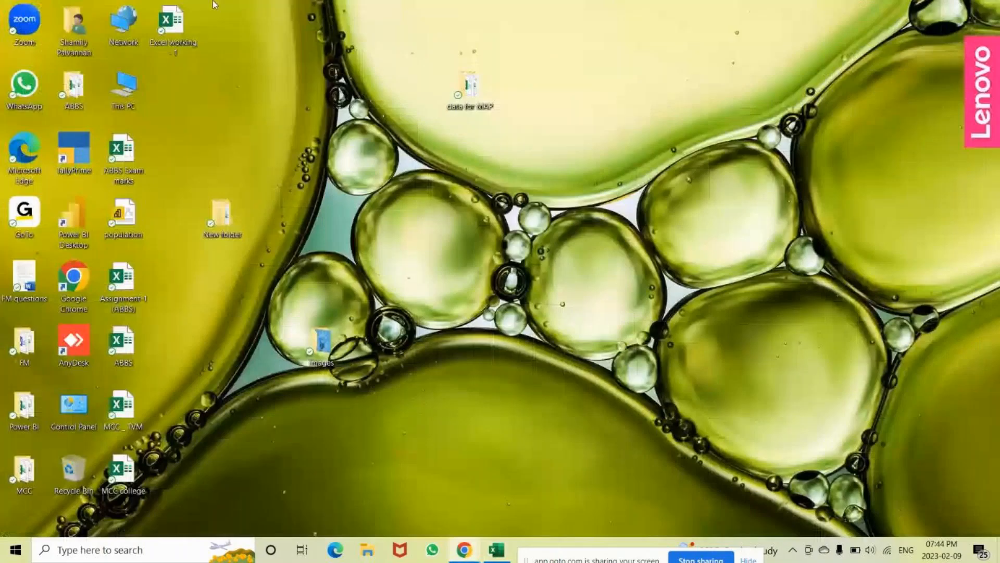
double_click(162, 25)
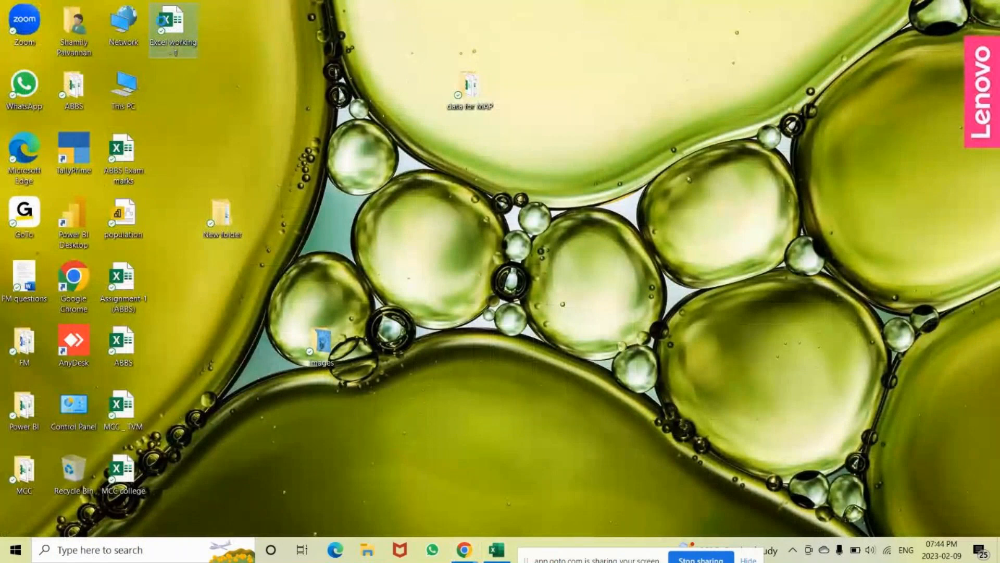
right_click(163, 23)
left_click(183, 32)
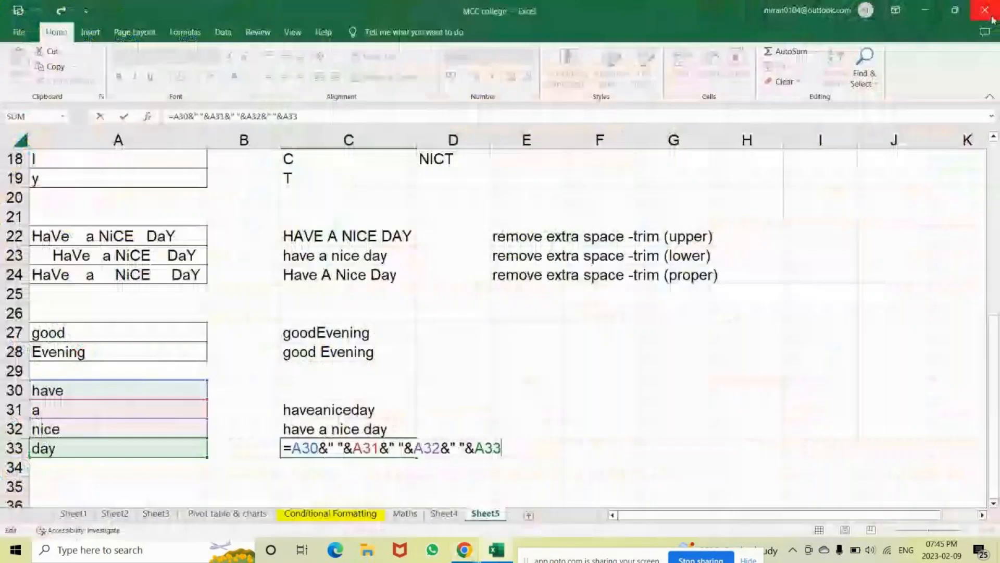
left_click(992, 16)
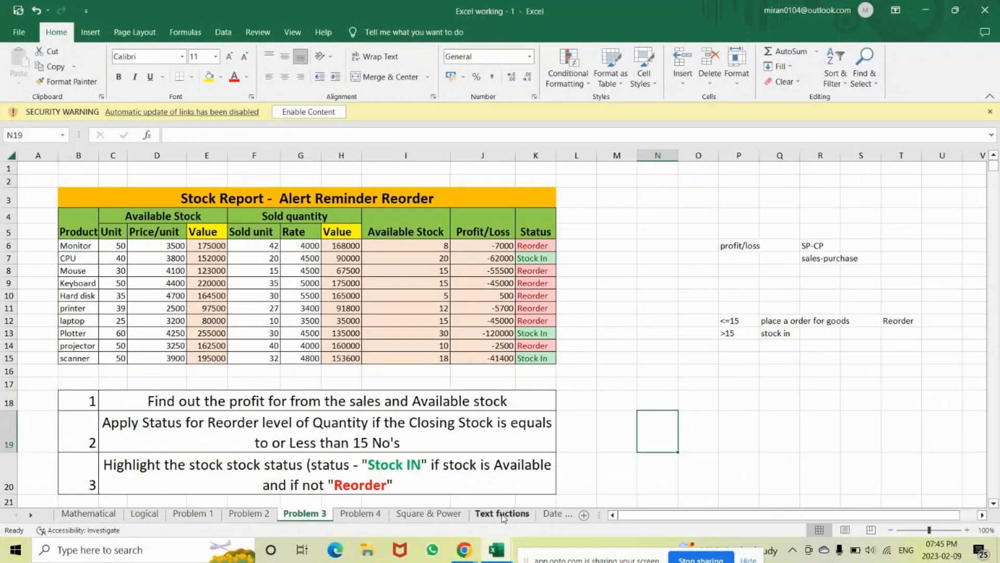
On the Text fuctions sheet, drag row 28 taller so DIWANI FASHIONSCAPE shows fully
left_click(503, 513)
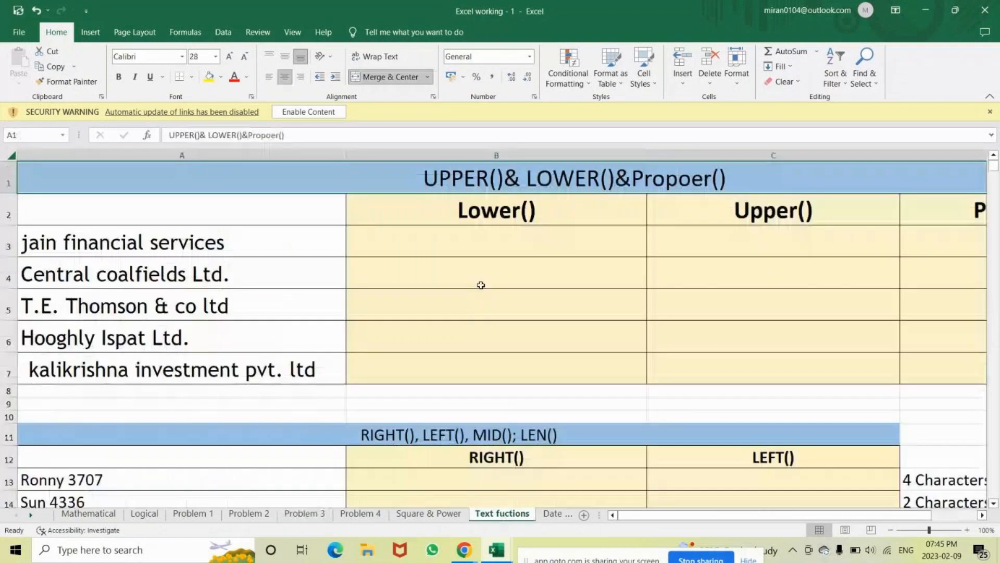
left_click(424, 242)
key("Right")
key("Right")
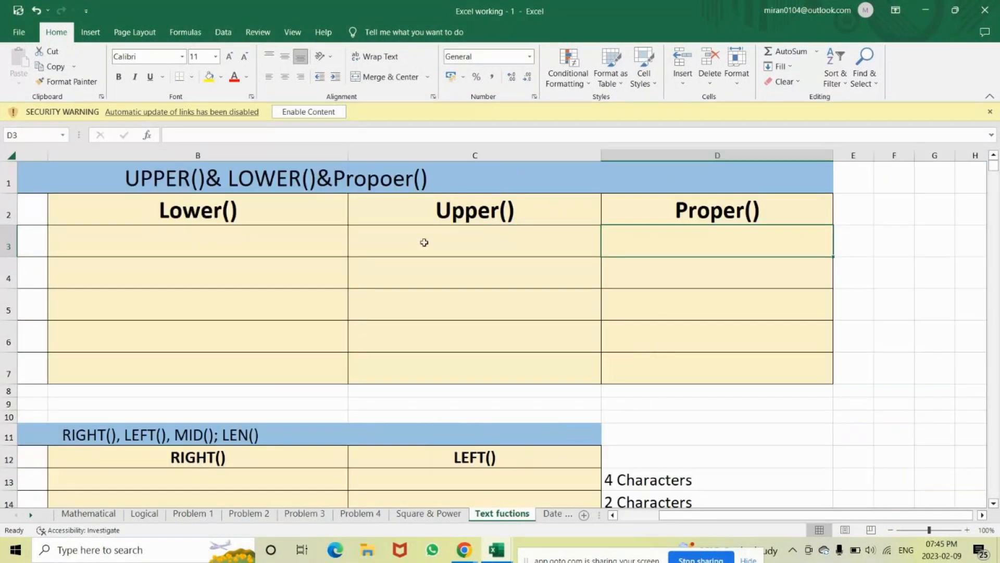
key("Left")
key("Left")
key("Left")
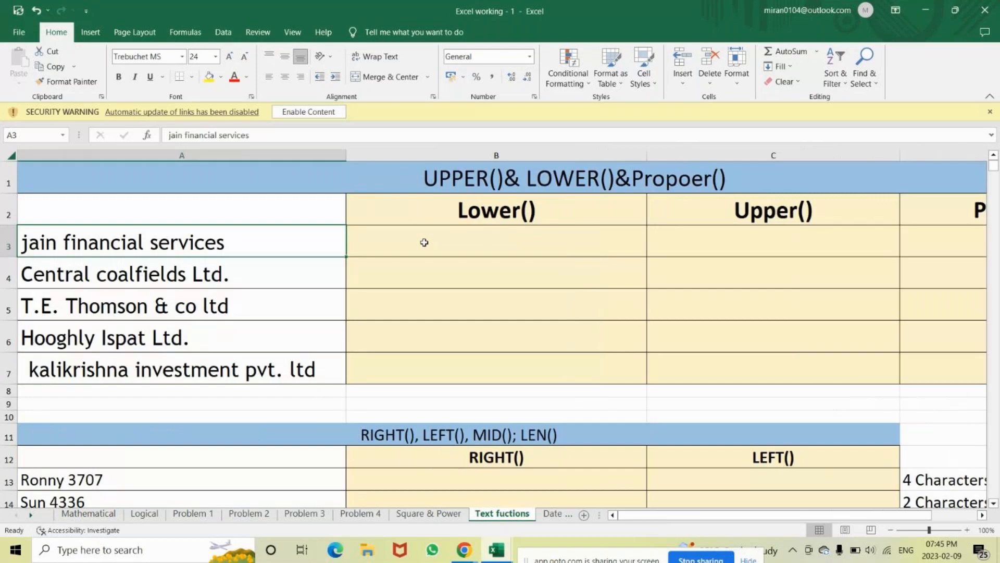
key("ctrl+Down")
key("ctrl+Down")
key("ctrl+Down")
key("ctrl+Down")
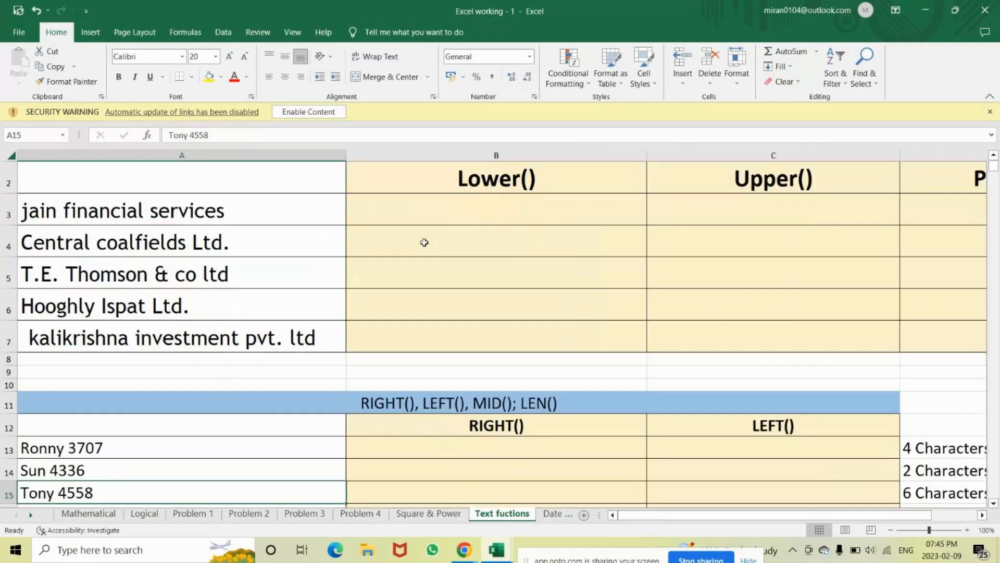
key("ctrl+Down")
key("ctrl+Down")
key("ctrl+Down")
key("Down")
key("Down")
key("Down")
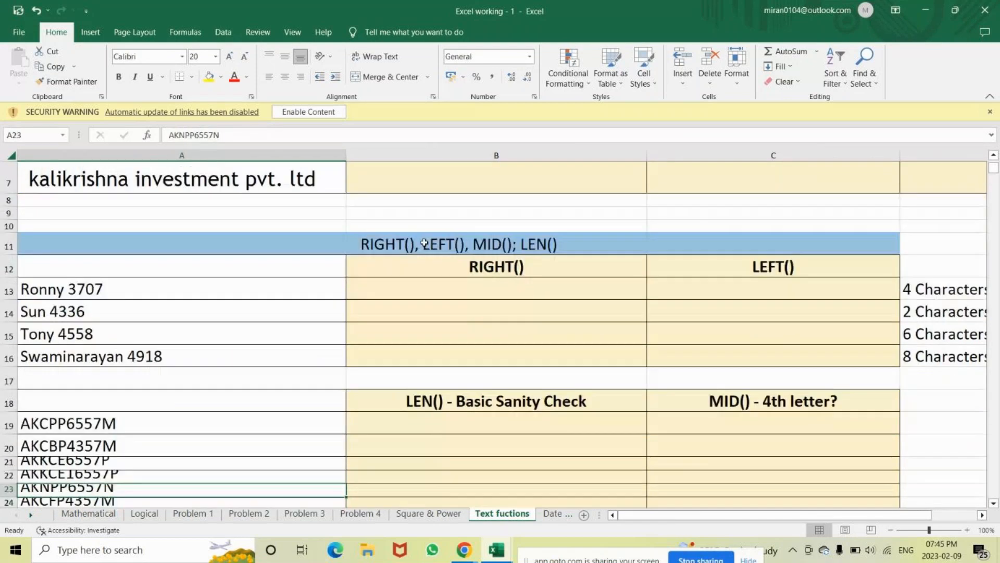
key("ctrl+Down")
key("ctrl+Down")
key("ctrl+Down")
key("ctrl+Down")
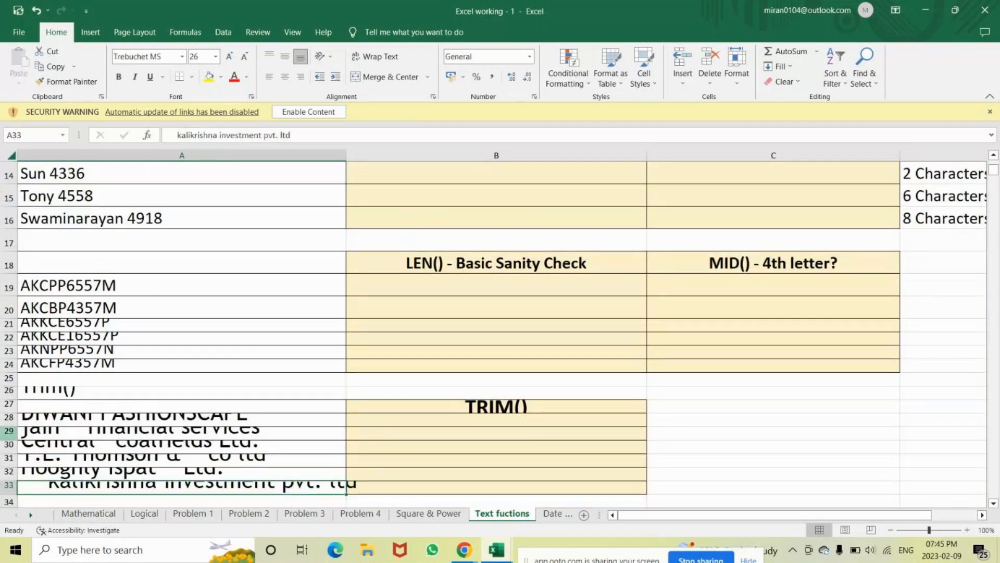
left_click_drag(9, 426, 6, 441)
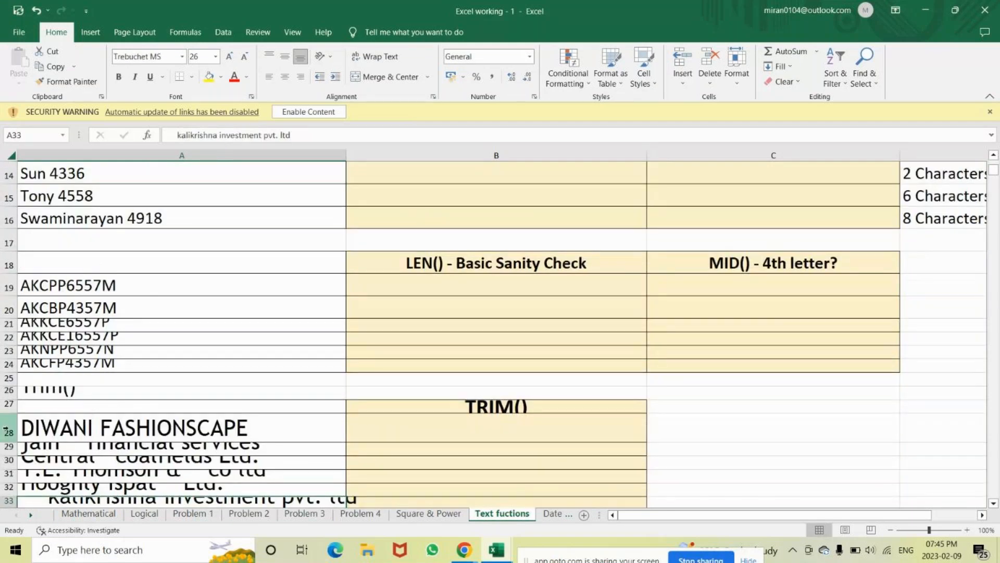
mouse_move(45, 428)
left_mouse_down()
mouse_move(45, 461)
mouse_move(45, 429)
left_mouse_up()
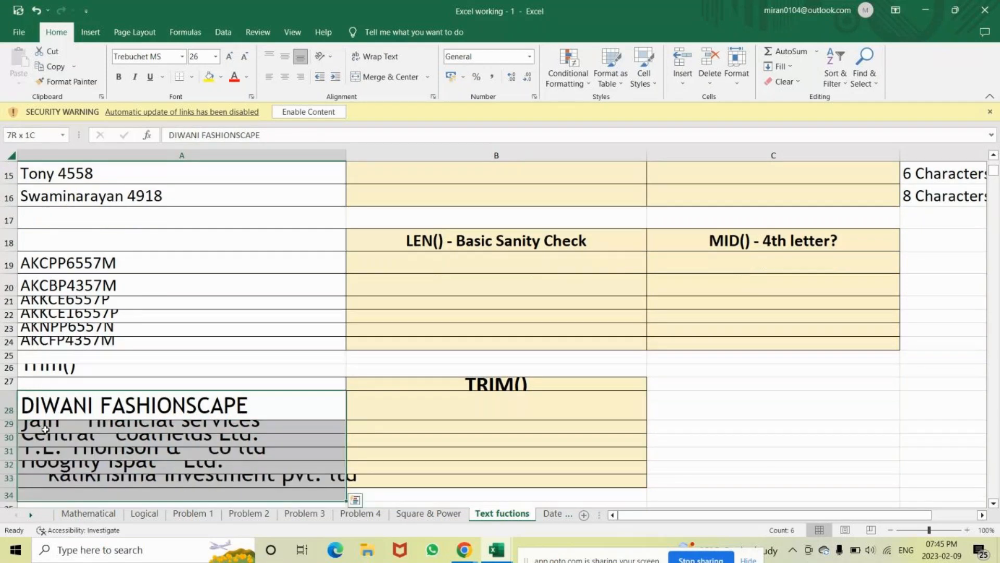
Autofit columns A–B and rows 29–33 so the TRIM() company names display in full
key("shift+Right")
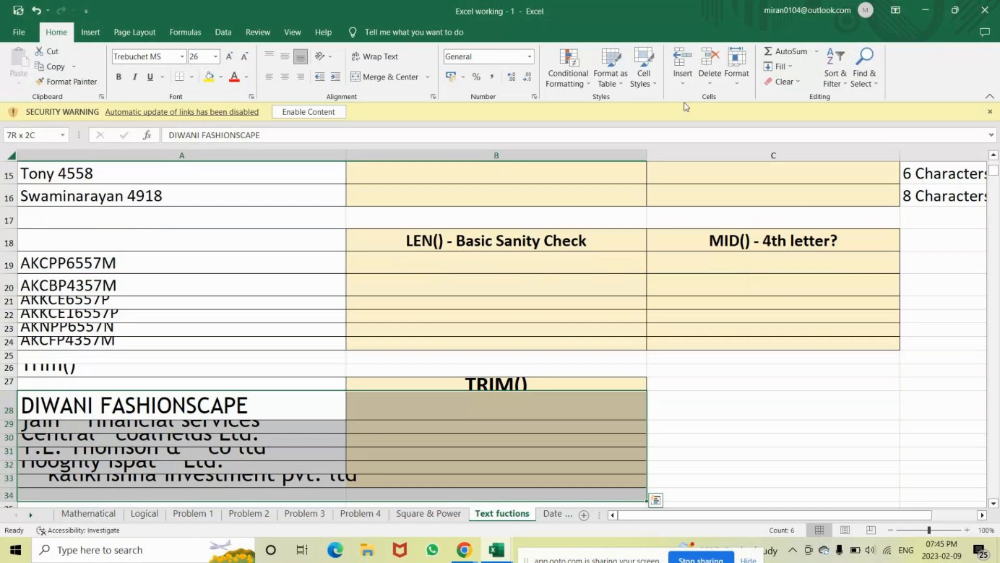
left_click(737, 71)
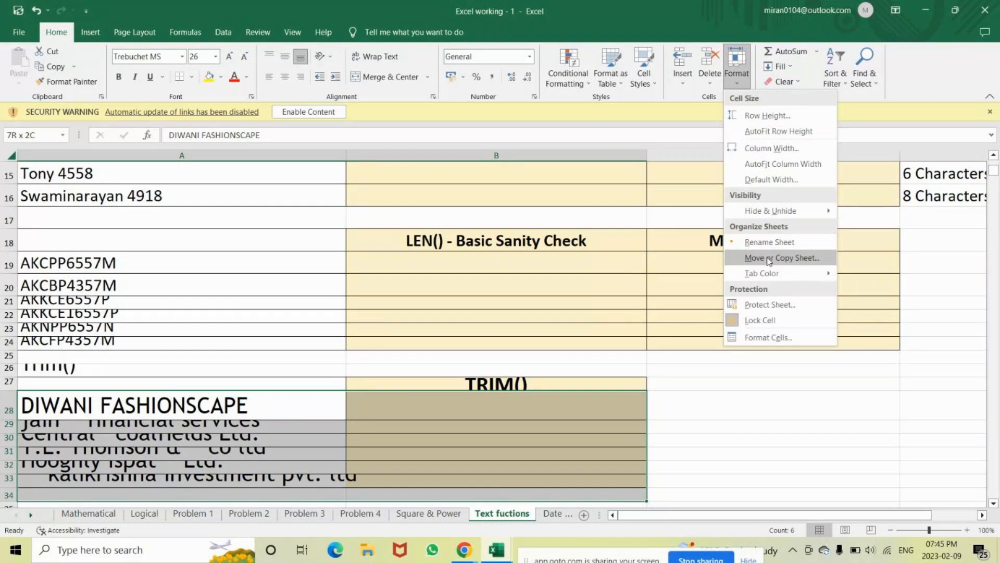
left_click(775, 165)
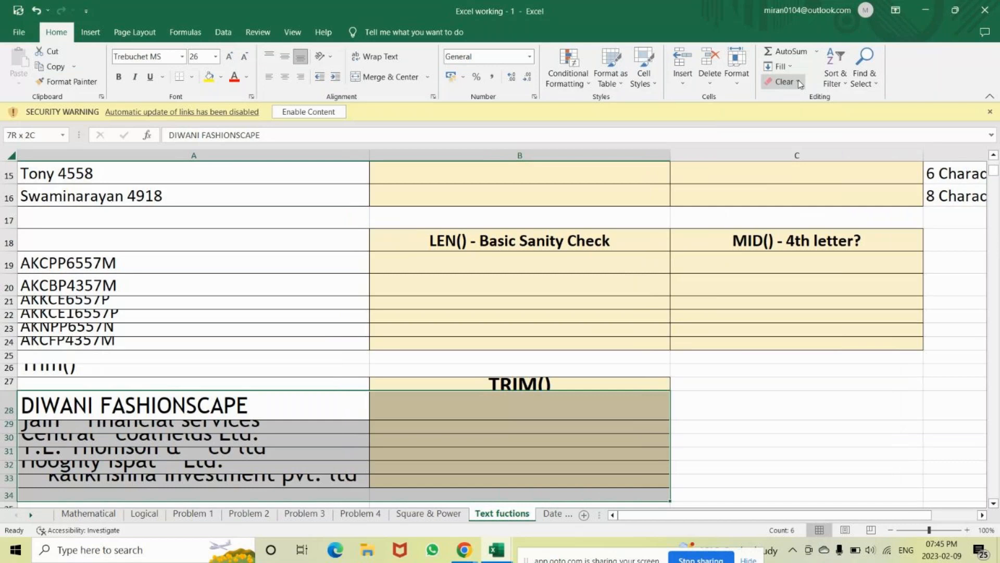
left_click(745, 86)
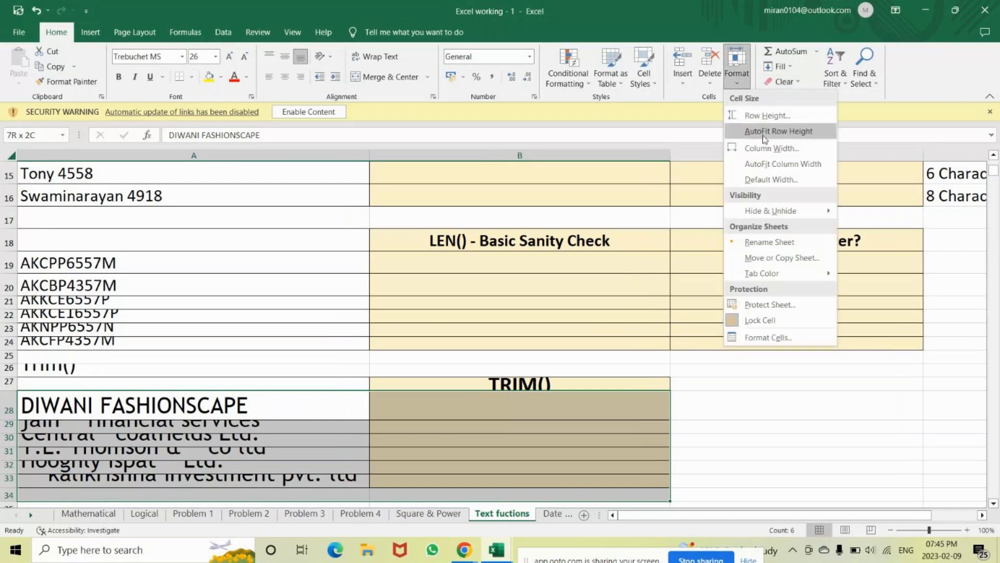
left_click(764, 131)
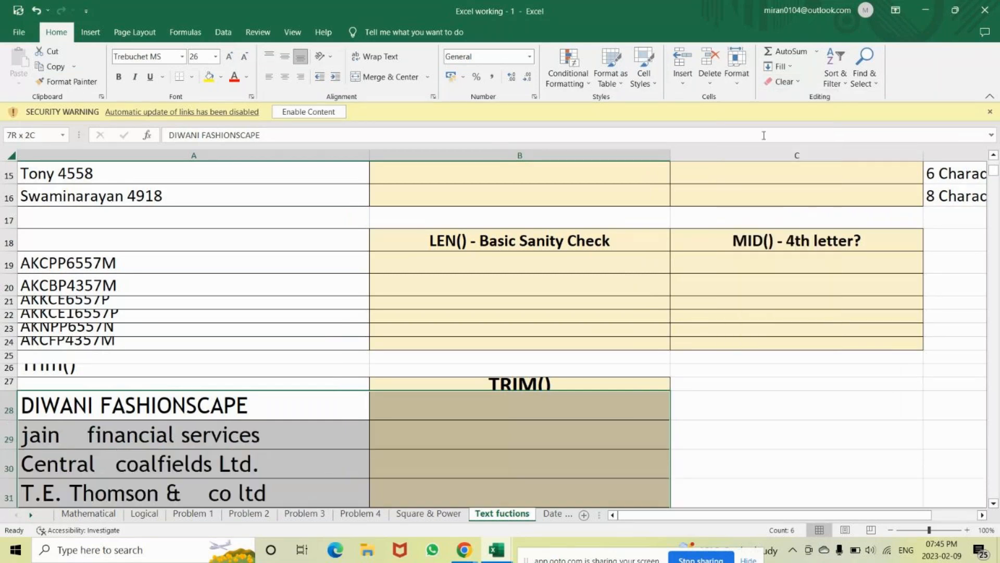
key("Down")
key("Down")
key("Down")
key("Down")
key("Down")
key("Down")
key("Down")
key("Down")
Autofit the heights of rows 36–40 holding the Expected Output and Name/DOB table
key("Down")
key("Down")
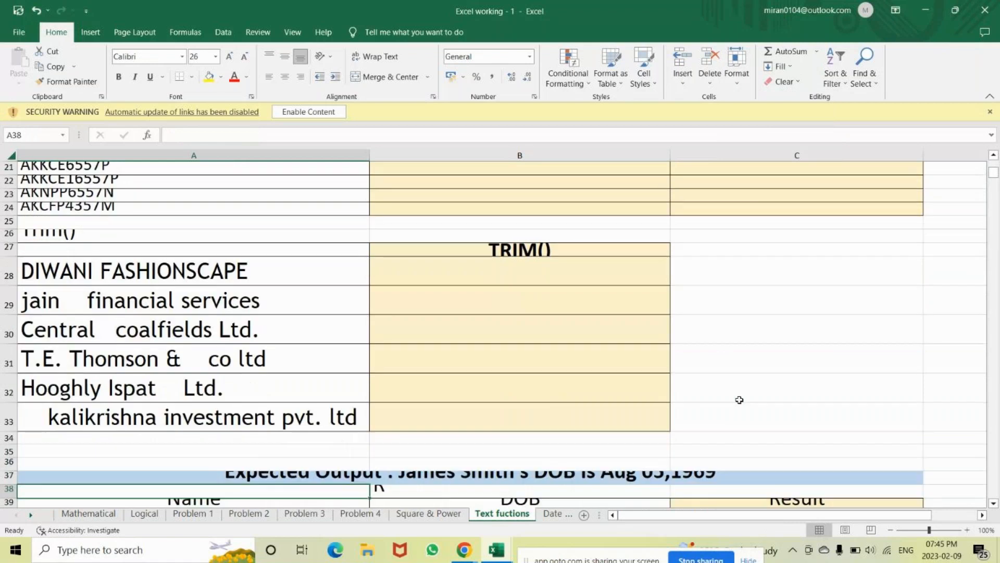
key("Down")
key("Down")
key("Down")
key("Down")
key("Down")
key("Down")
key("Down")
key("Down")
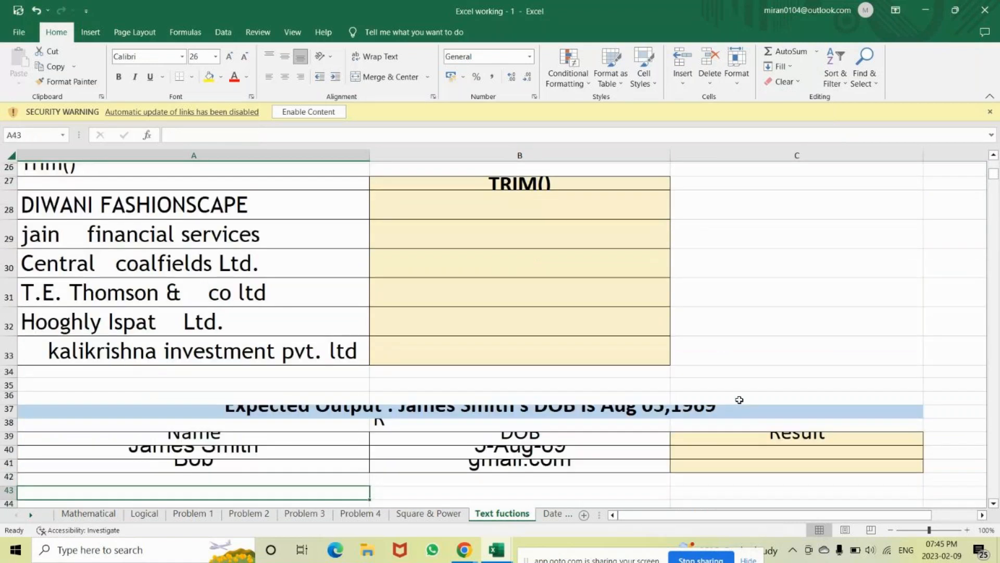
left_click(428, 397)
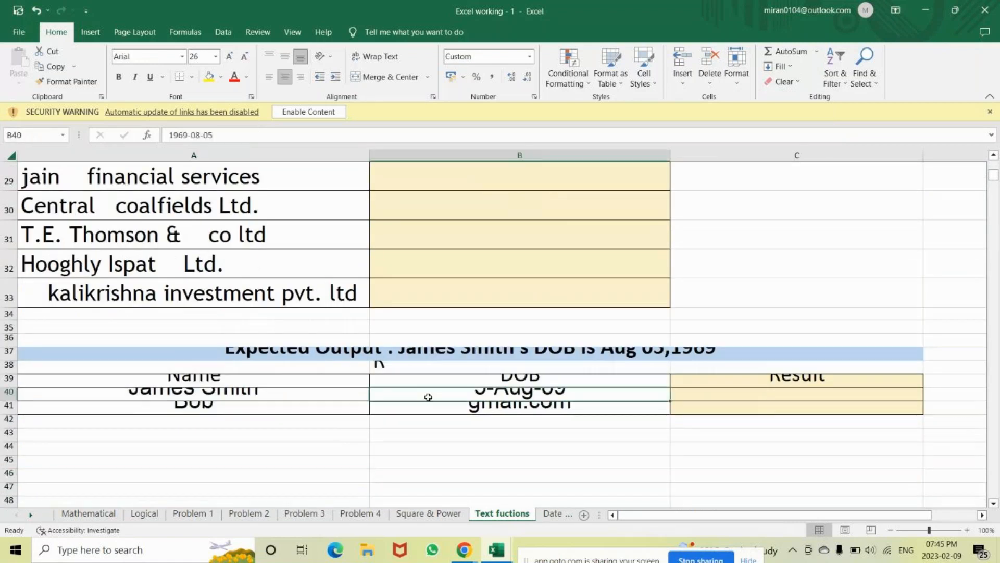
left_click(75, 371)
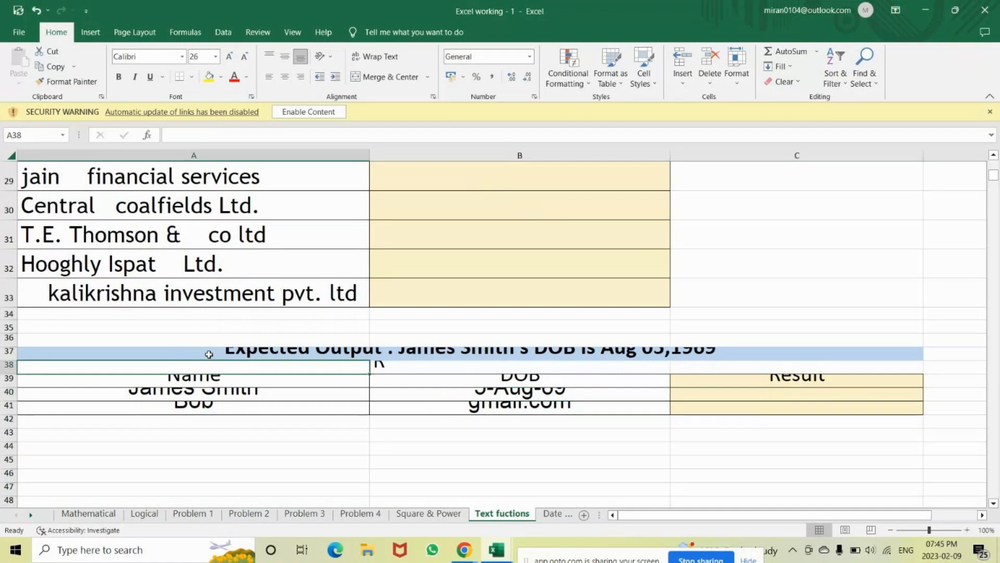
left_click_drag(5, 338, 6, 408)
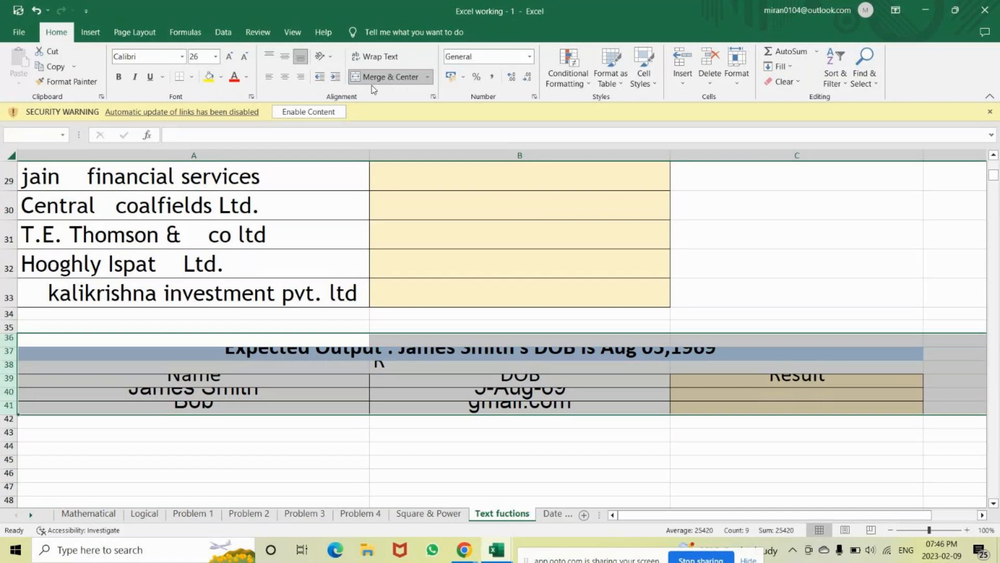
left_click(737, 71)
left_click(766, 131)
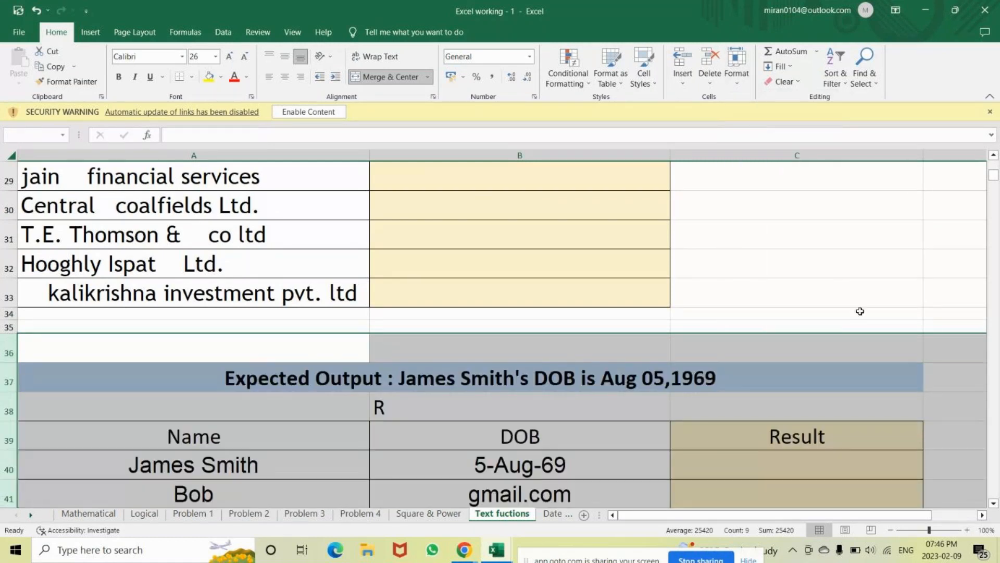
key("Down")
key("Down")
key("Down")
key("Down")
key("Down")
key("Down")
key("Down")
key("Down")
key("Down")
key("Down")
key("Down")
key("Down")
key("Down")
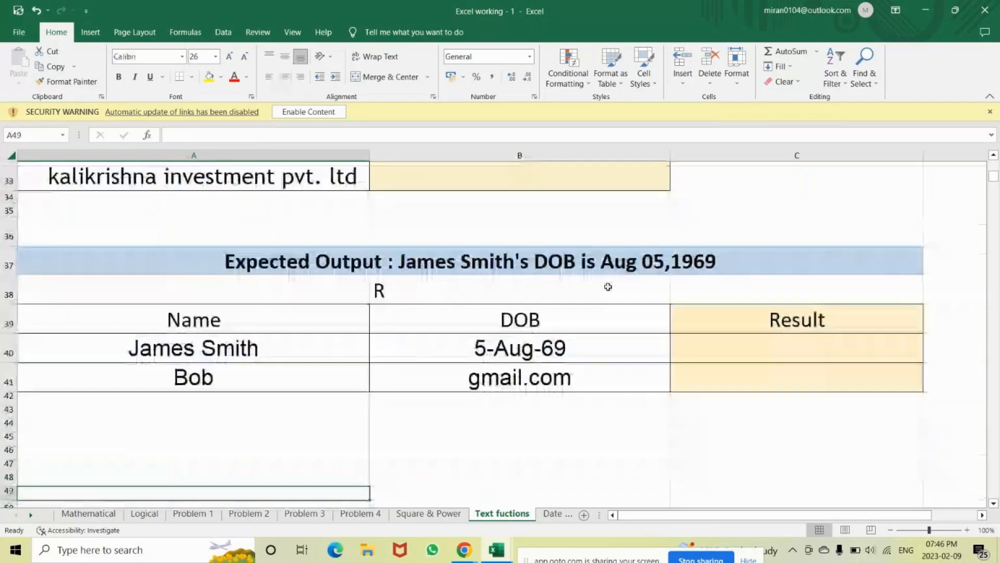
Delete the stray R from B38 and check the Name, DOB and Result cells
left_click(350, 284)
key("Right")
key("BackSpace")
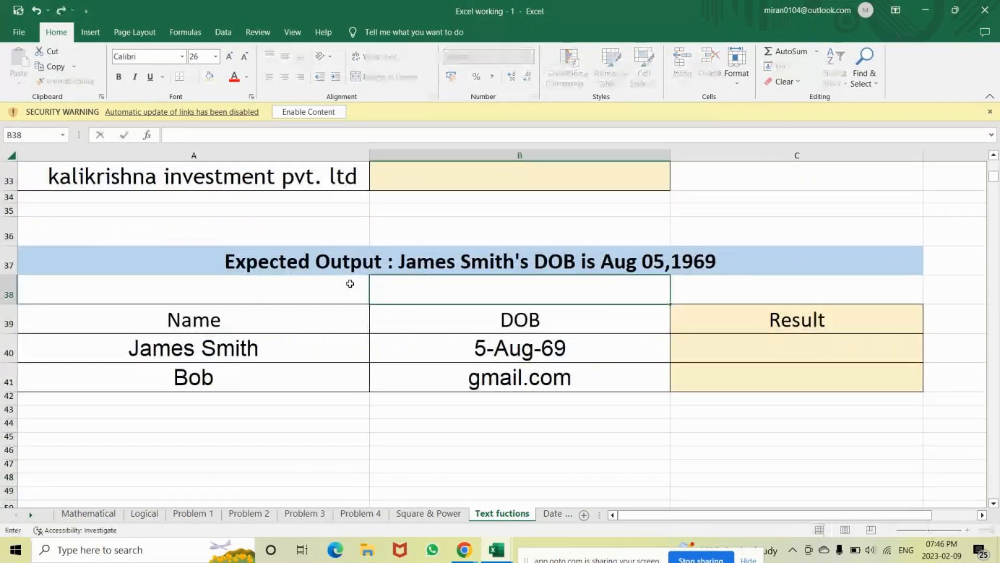
key("Return")
left_click(296, 332)
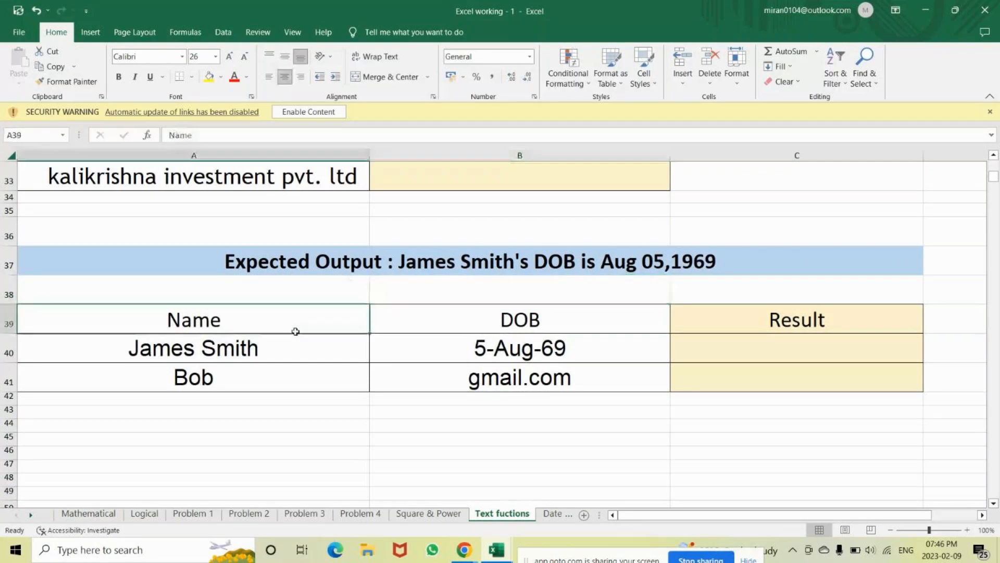
left_click(488, 338)
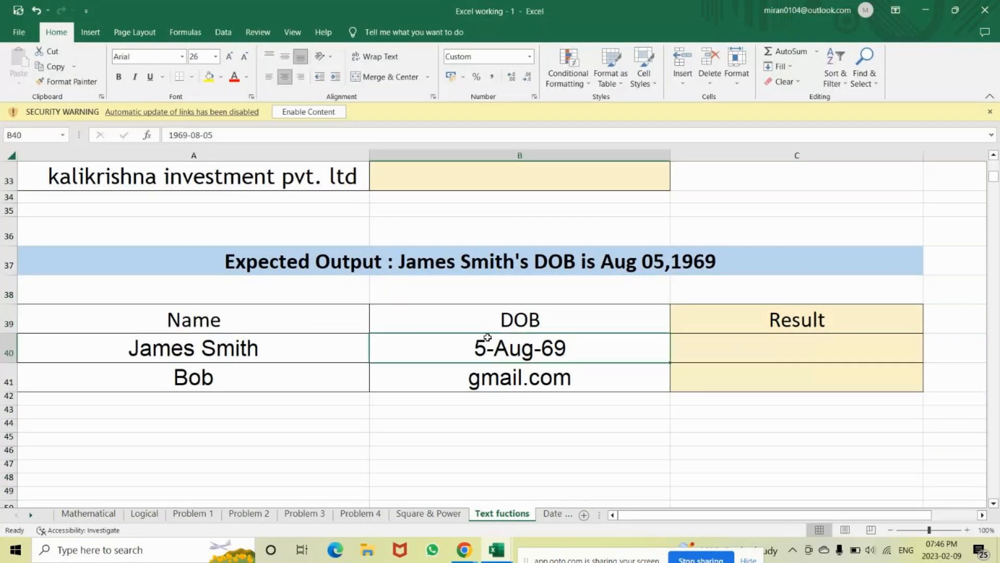
left_click(743, 339)
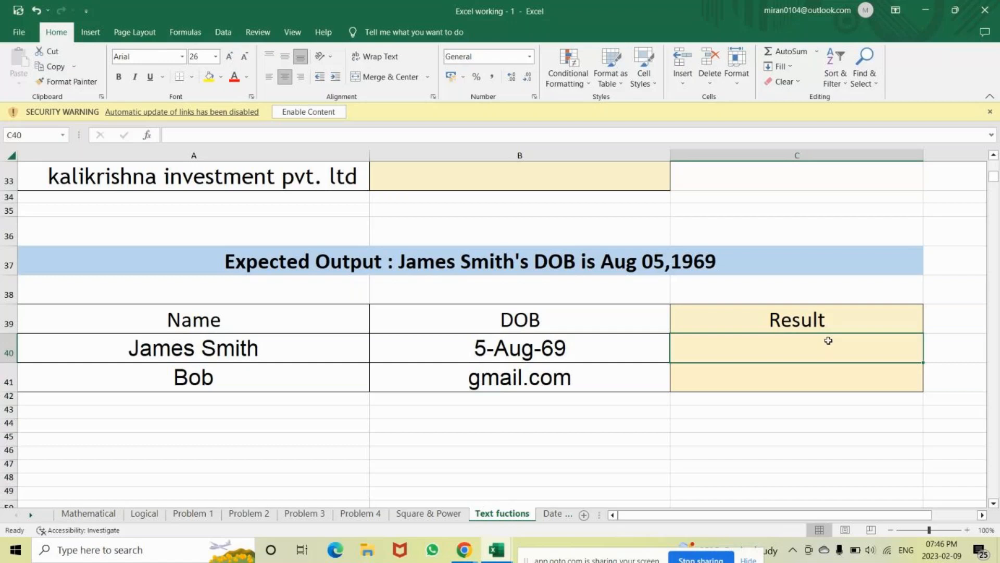
key("Up")
key("Up")
key("Up")
key("Up")
key("Up")
key("Up")
key("Up")
key("Up")
key("Up")
key("Up")
key("Up")
key("Up")
key("Up")
key("Up")
key("Up")
key("Up")
key("Up")
key("Up")
key("Up")
key("Up")
key("Up")
key("Up")
key("Up")
key("Up")
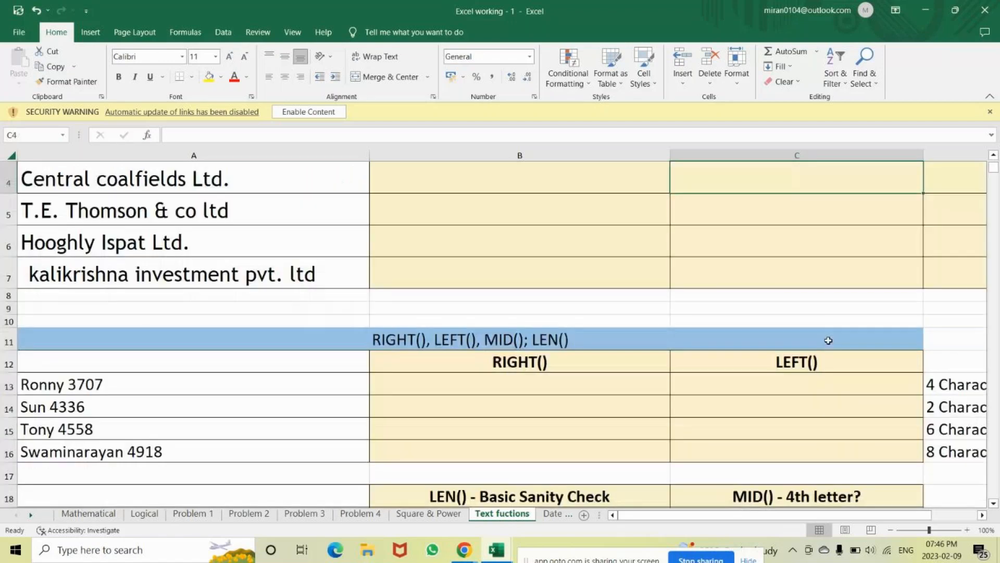
Step down through the Lower/Proper, name and code lists to the Name/DOB/Result table
scroll(813, 344, "up", 1)
left_click(499, 233)
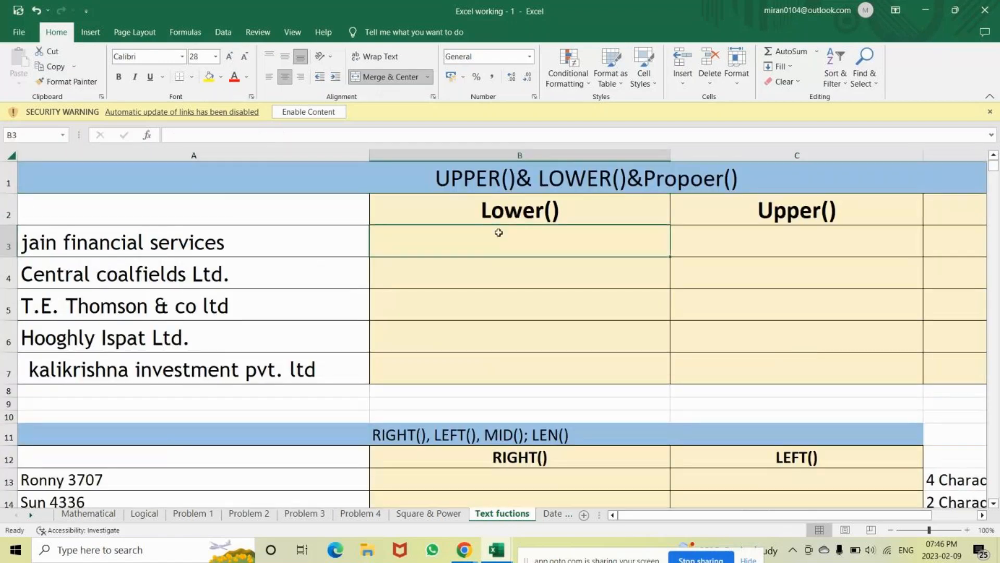
key("Right")
key("Right")
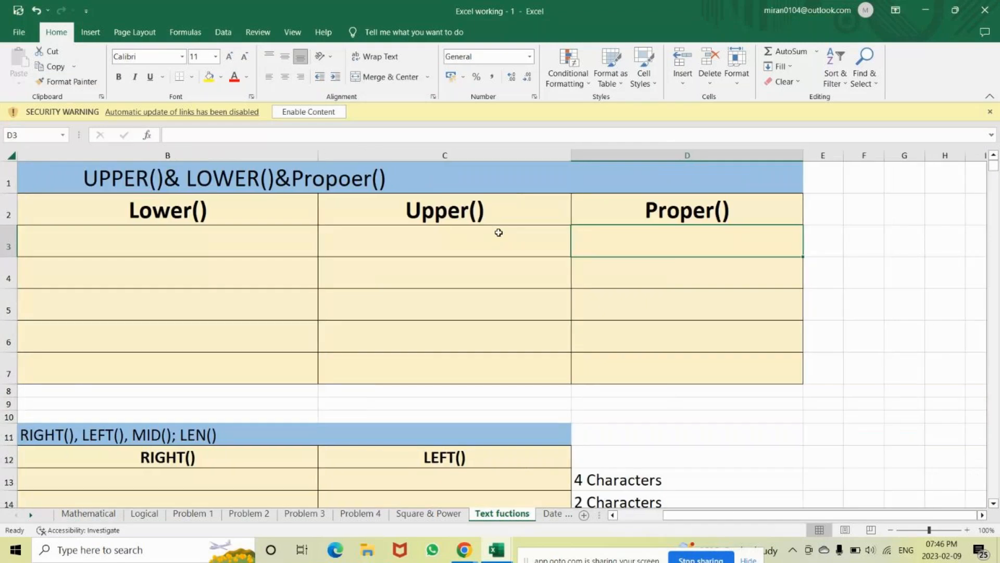
key("Home")
key("ctrl+Down")
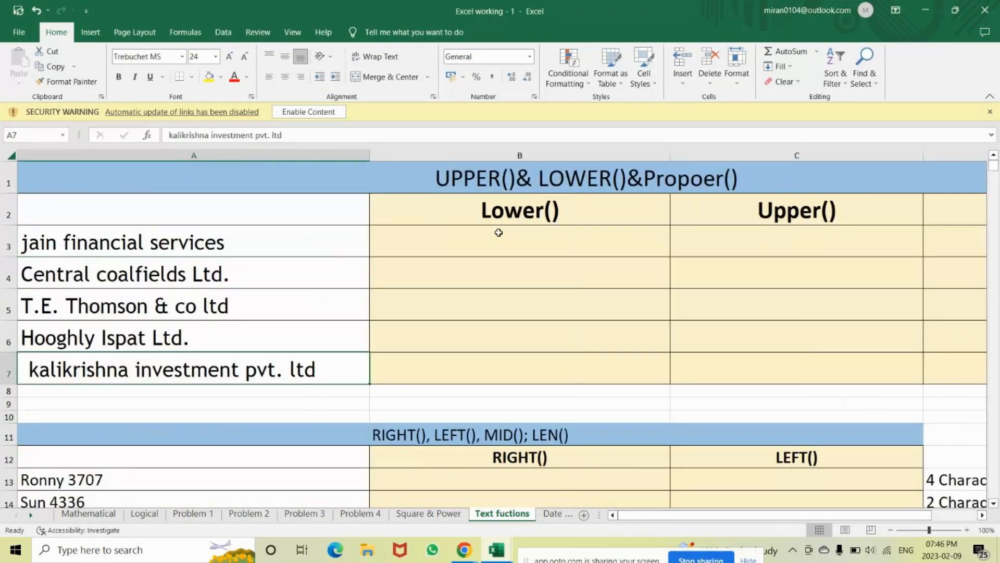
key("ctrl+Down")
key("ctrl+Down")
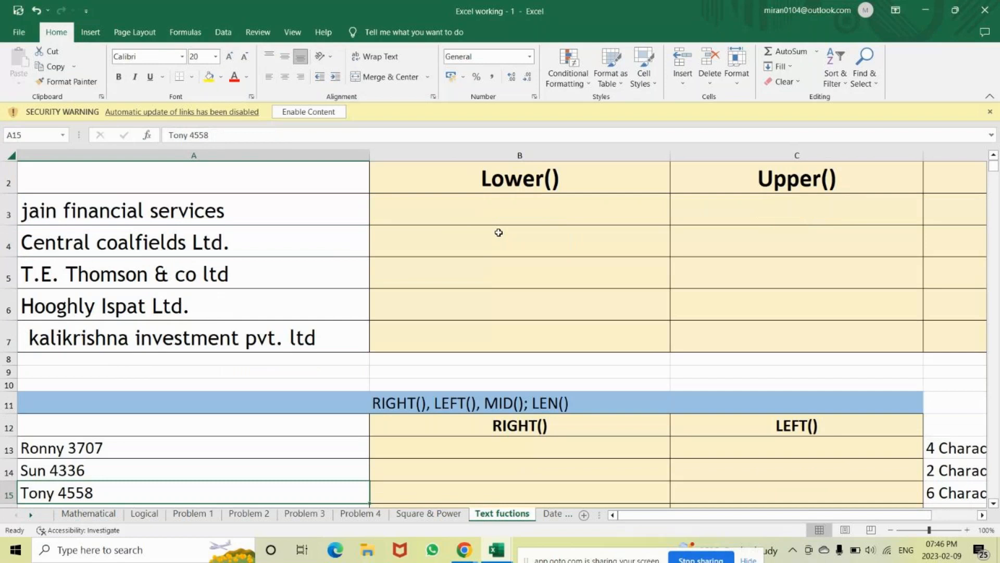
key("Down")
key("Down")
key("Down")
key("Down")
key("Down")
key("Down")
key("Down")
key("Down")
key("Down")
key("Down")
key("Down")
key("Down")
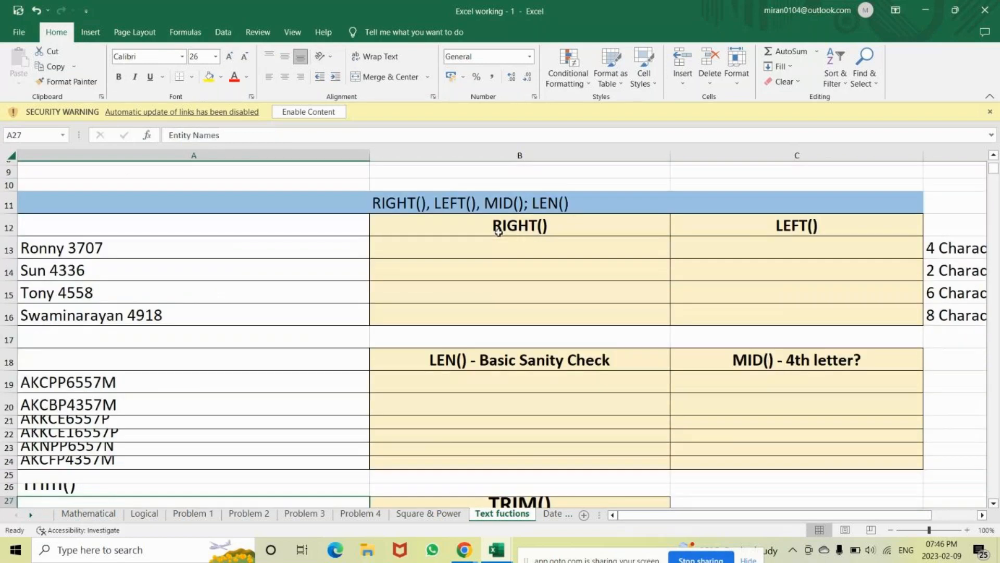
key("Down")
key("Down")
key("Down")
key("Down")
key("Down")
key("Down")
key("Down")
key("Down")
key("Down")
key("Down")
key("Down")
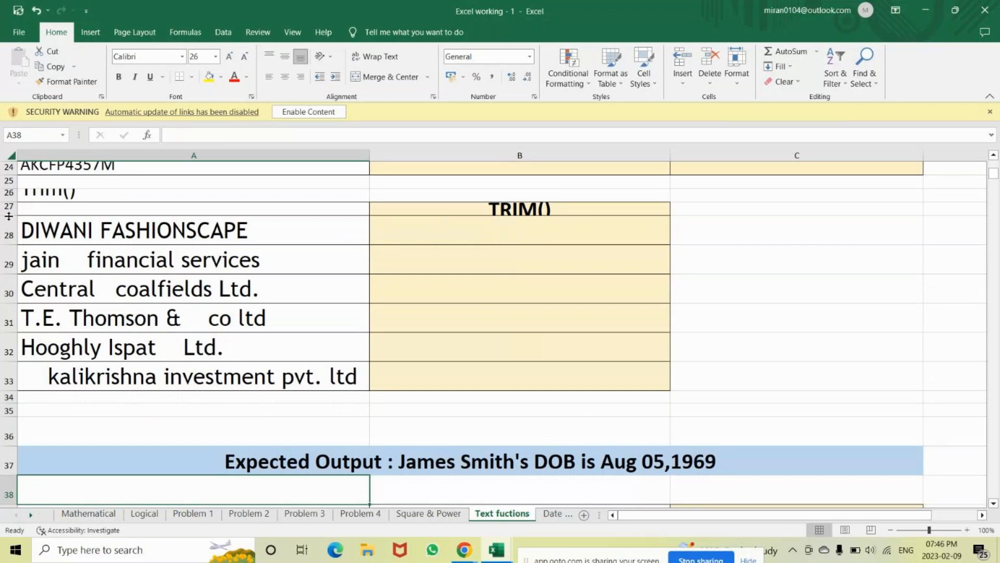
key("Down")
key("Down")
key("Down")
key("Down")
key("Down")
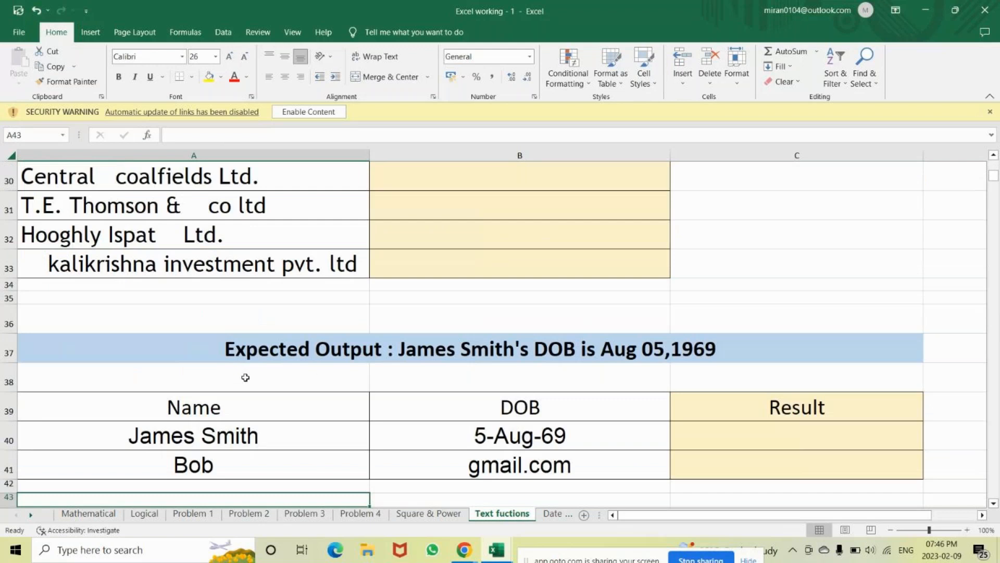
Move past the Expected Output table, then scroll back up to the RIGHT/LEFT/MID/LEN section
left_click(469, 339)
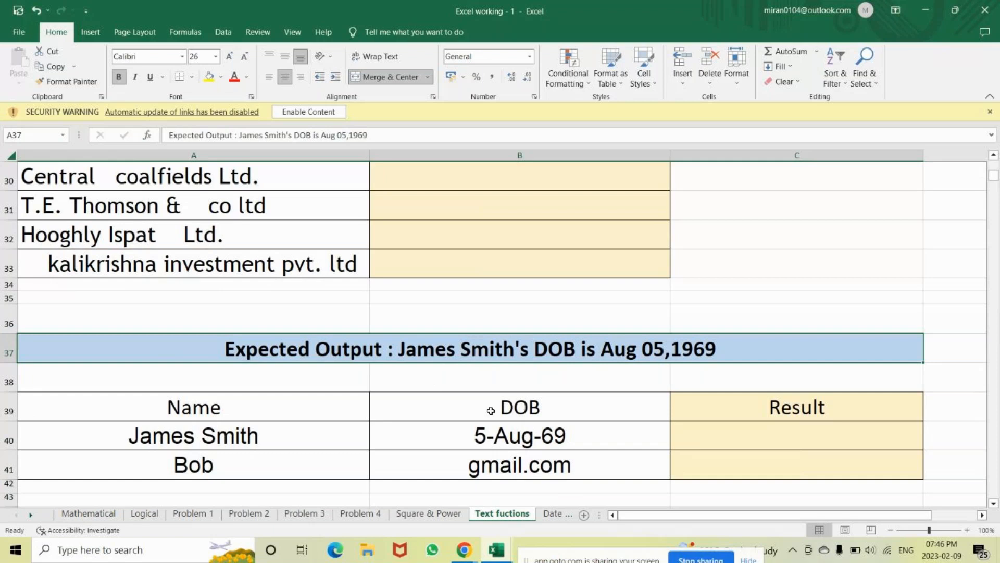
key("Down")
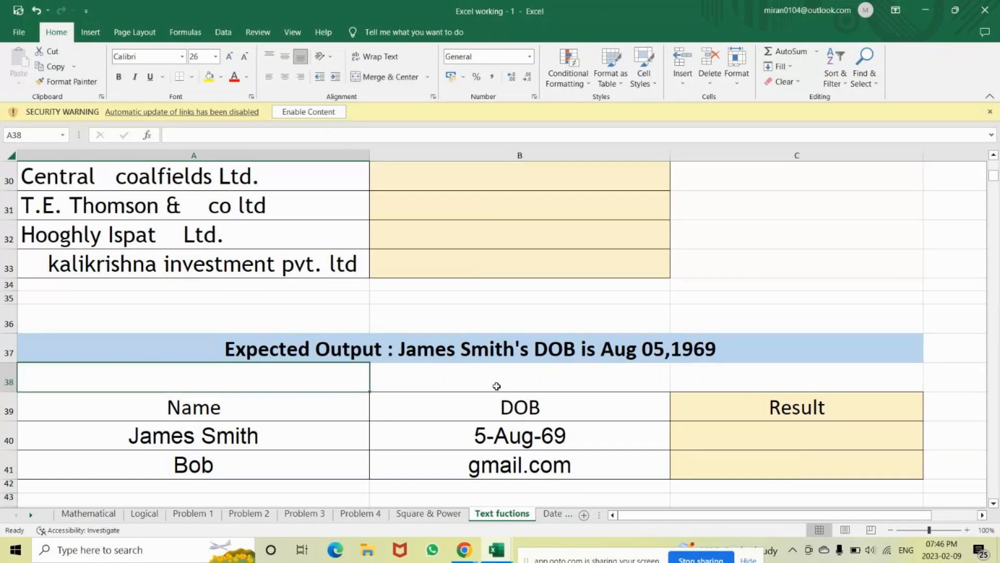
key("Down")
key("Down")
key("Down")
key("Down")
key("Down")
key("Down")
key("Down")
key("Down")
key("Down")
key("Down")
key("Down")
key("Down")
key("Down")
key("Down")
key("Down")
key("Down")
key("Down")
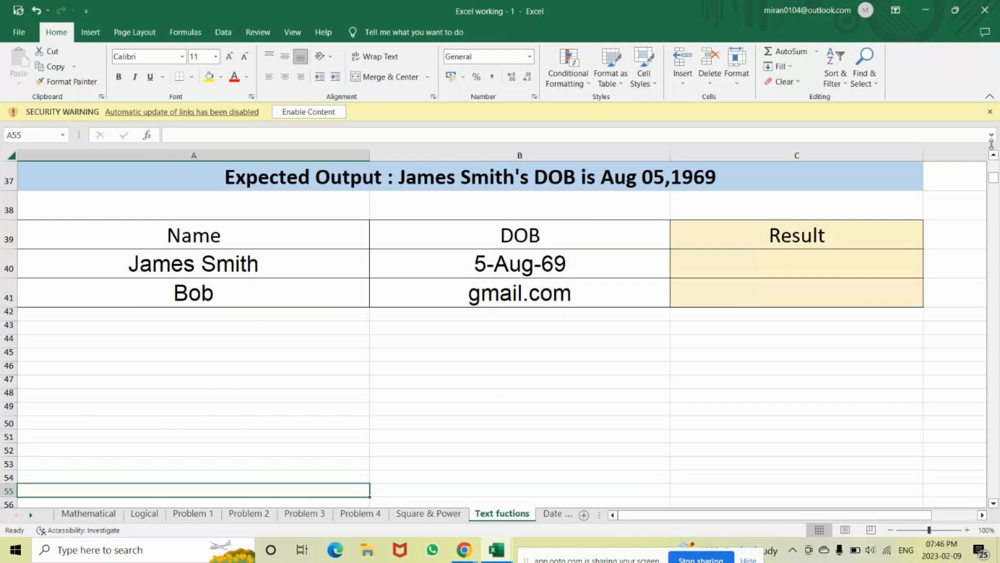
scroll(608, 194, "up", 10)
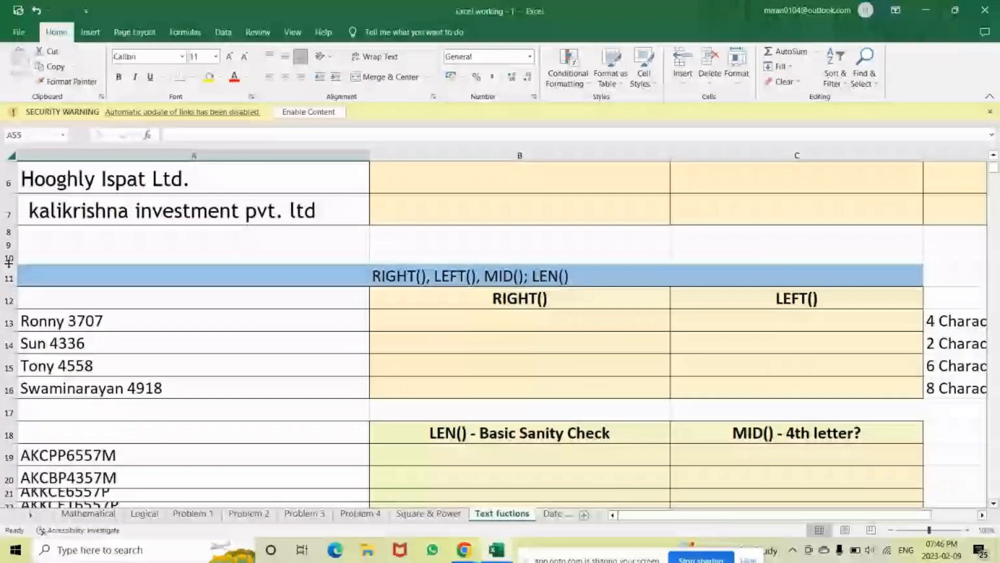
Autofit the sample rows' heights so the crushed IDs in rows 19–24 become readable
left_click_drag(9, 277, 8, 495)
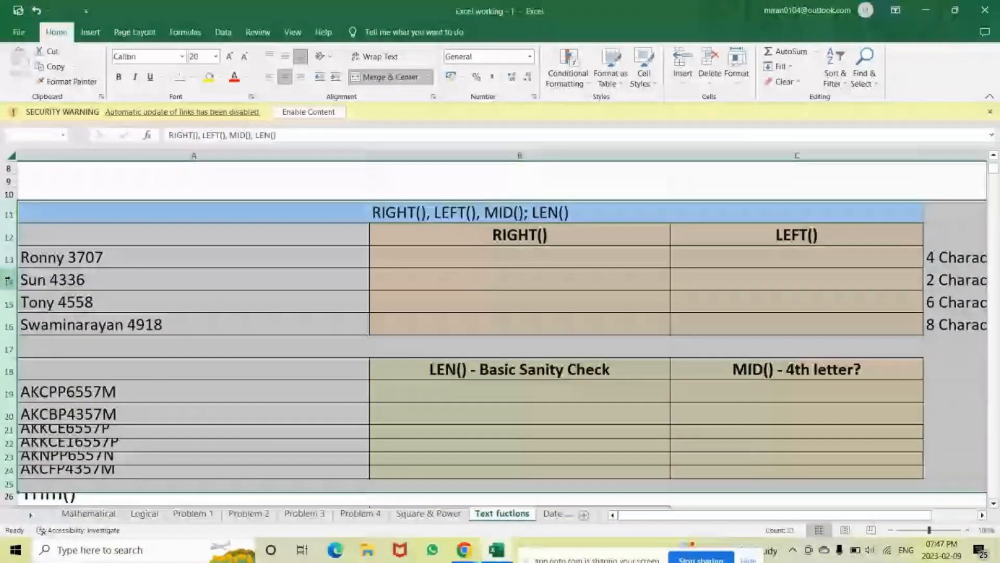
left_click(736, 68)
left_click(757, 132)
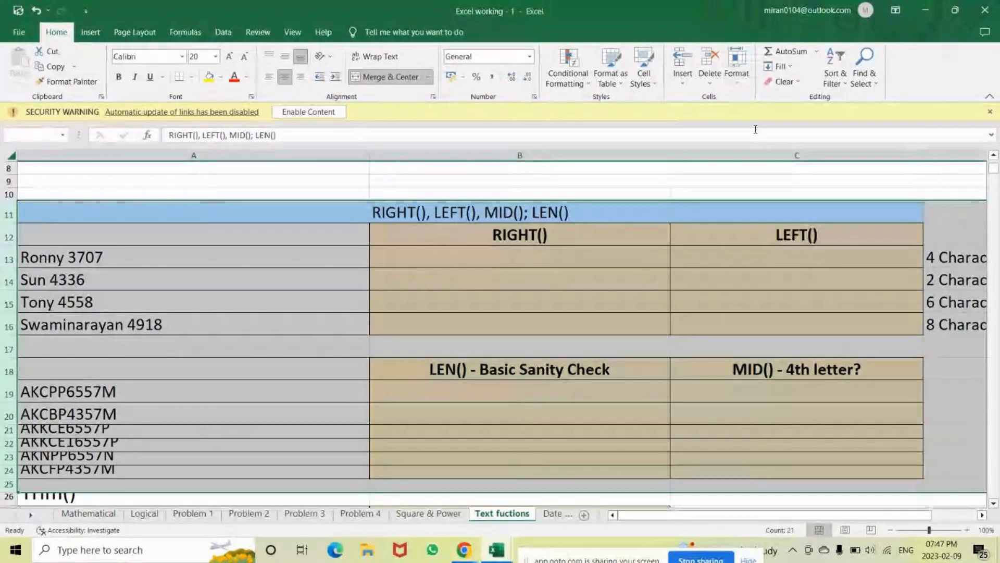
left_click(467, 465)
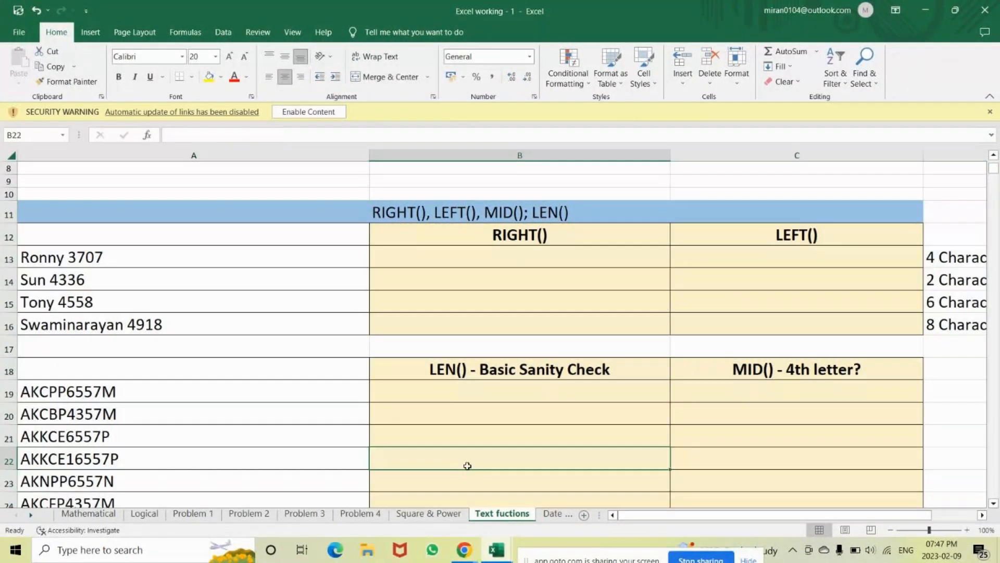
key("Down")
key("Down")
key("Down")
key("Down")
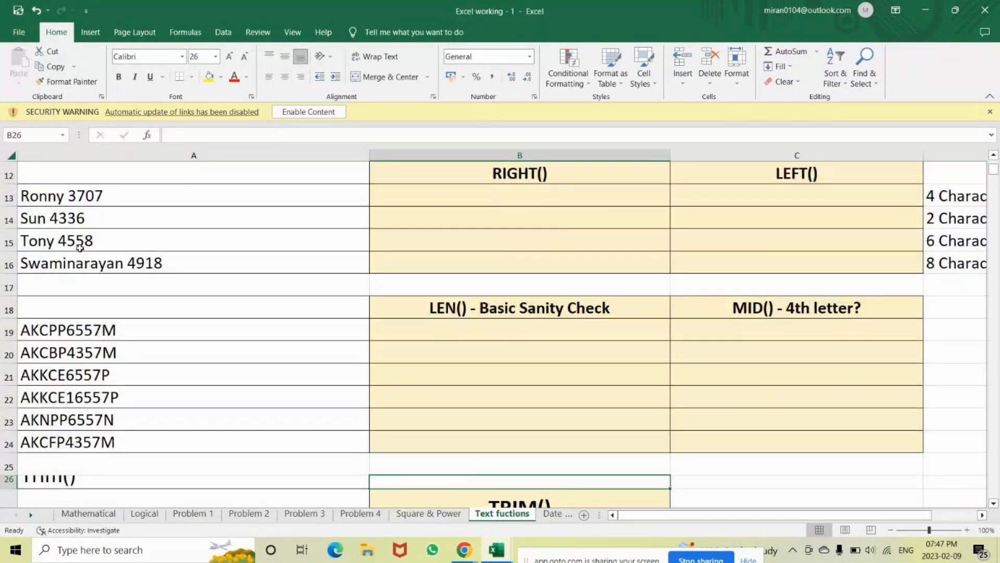
left_click(11, 156)
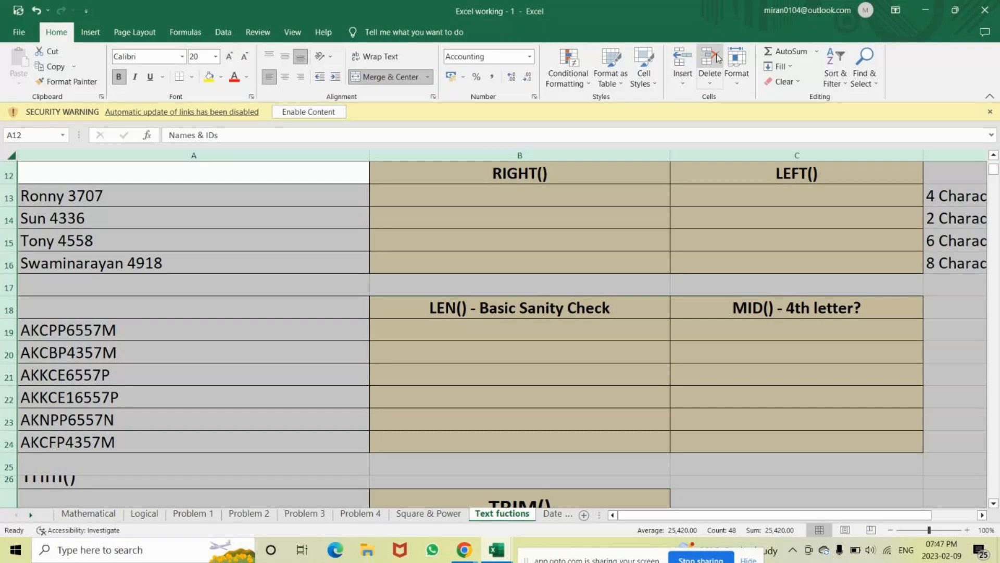
Autofit all row heights and column widths so Trim() and the column D Characters notes fit
left_click(740, 87)
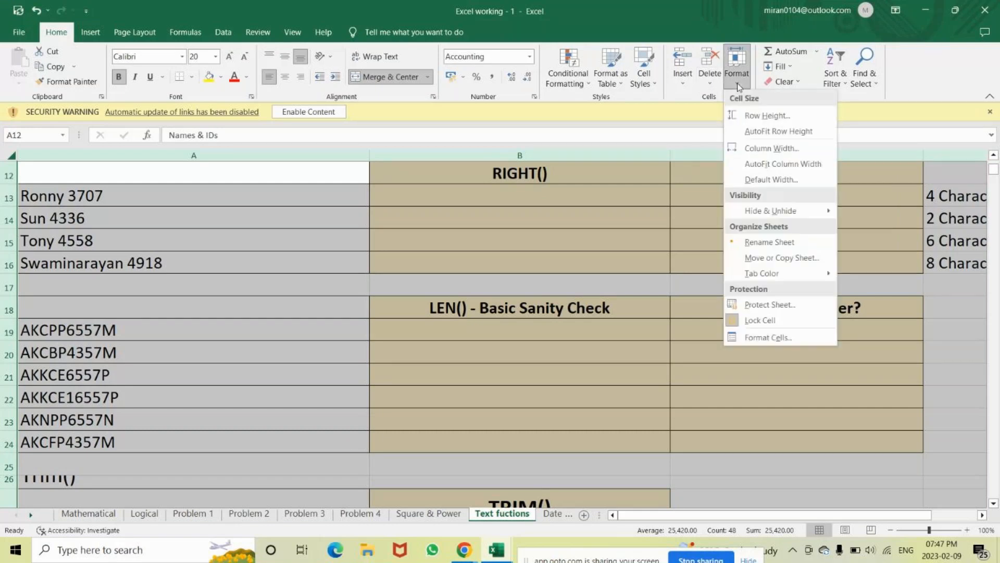
left_click(772, 132)
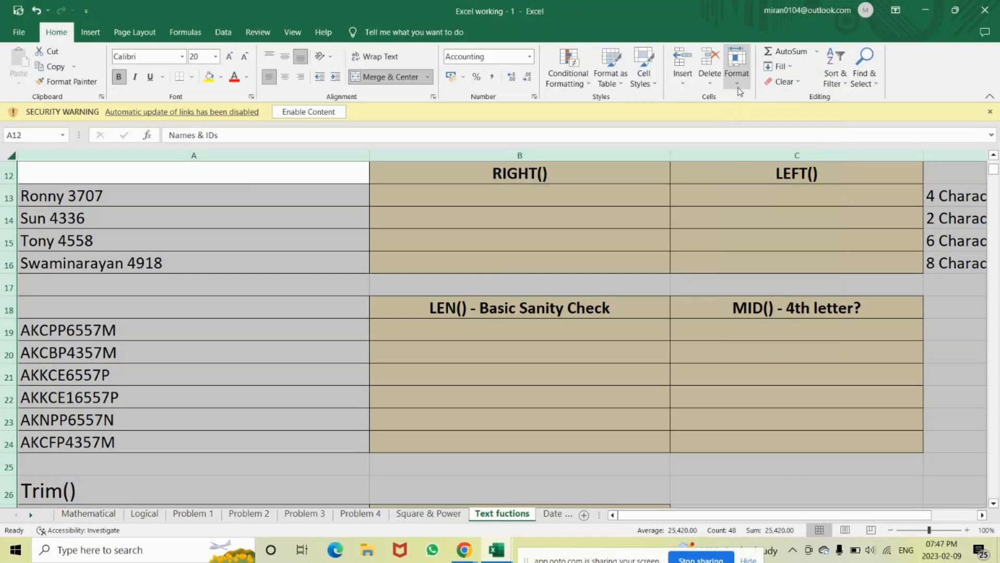
left_click(736, 73)
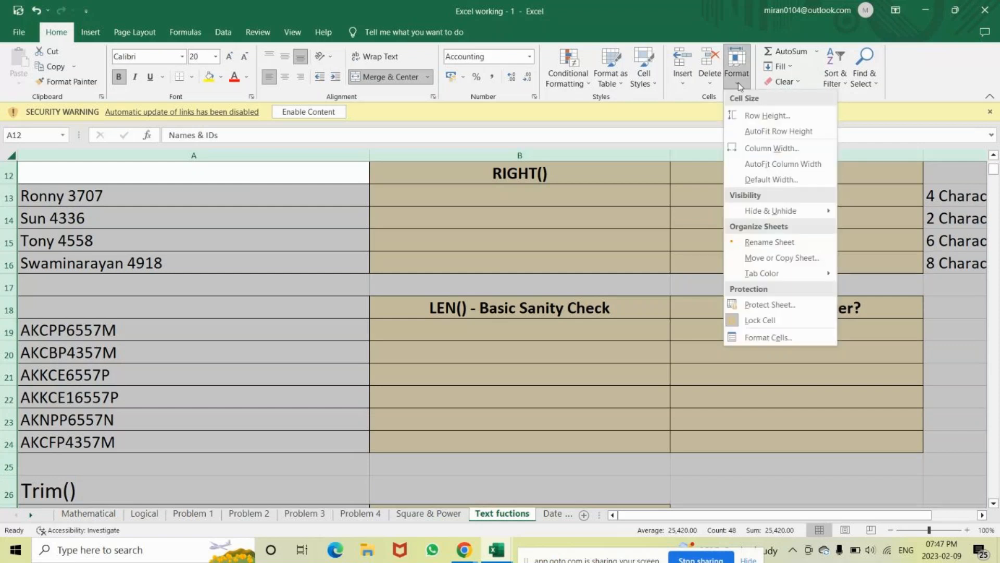
left_click(762, 165)
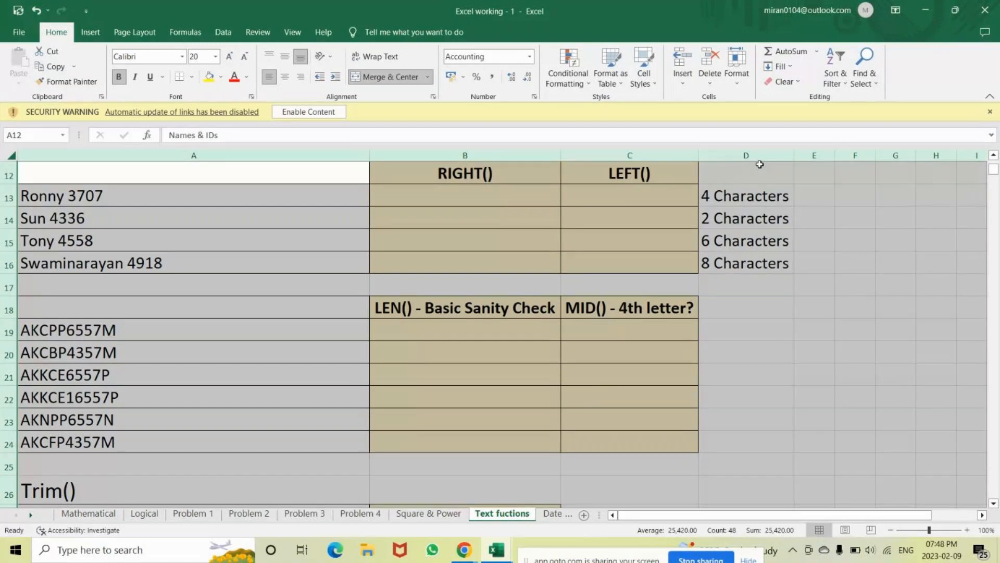
key("Down")
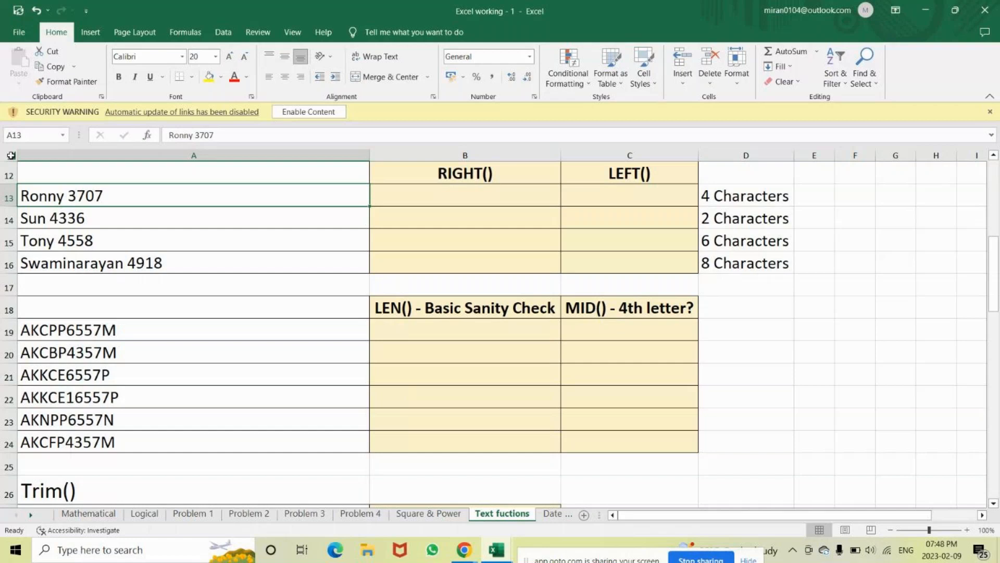
Reapply AutoFit Row Height and AutoFit Column Width to the entire sheet, then show Excel window previews
left_click(10, 155)
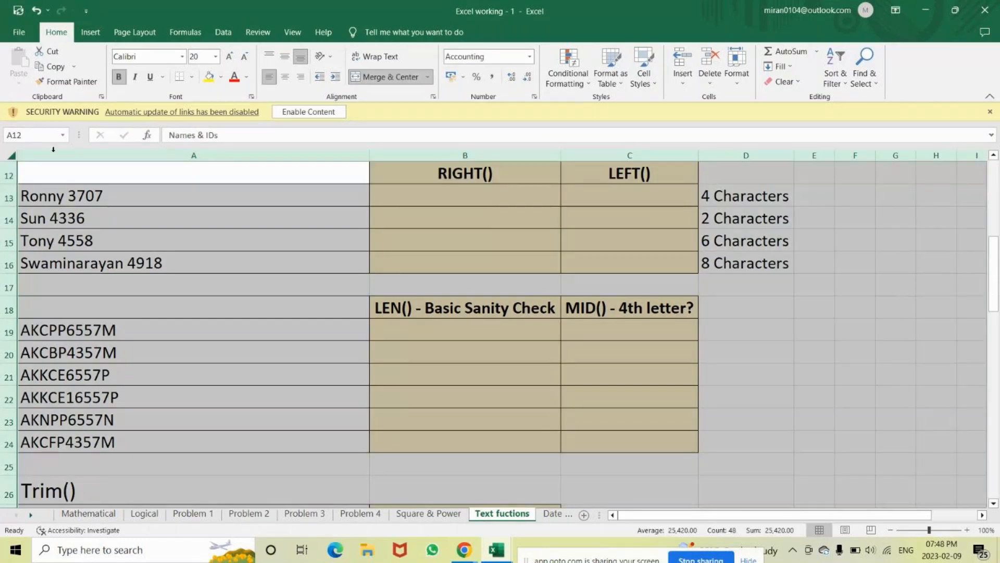
left_click(232, 259)
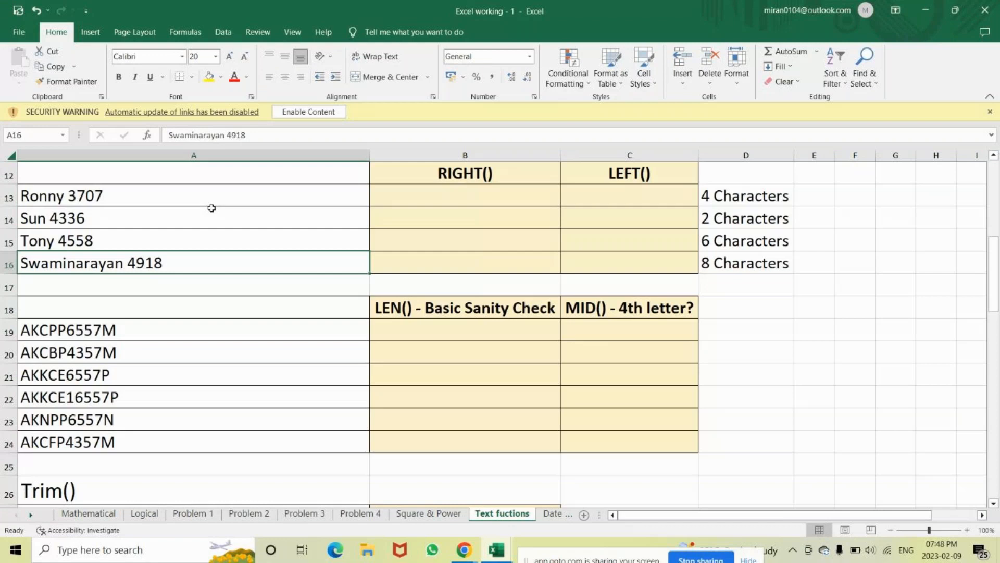
left_click(11, 155)
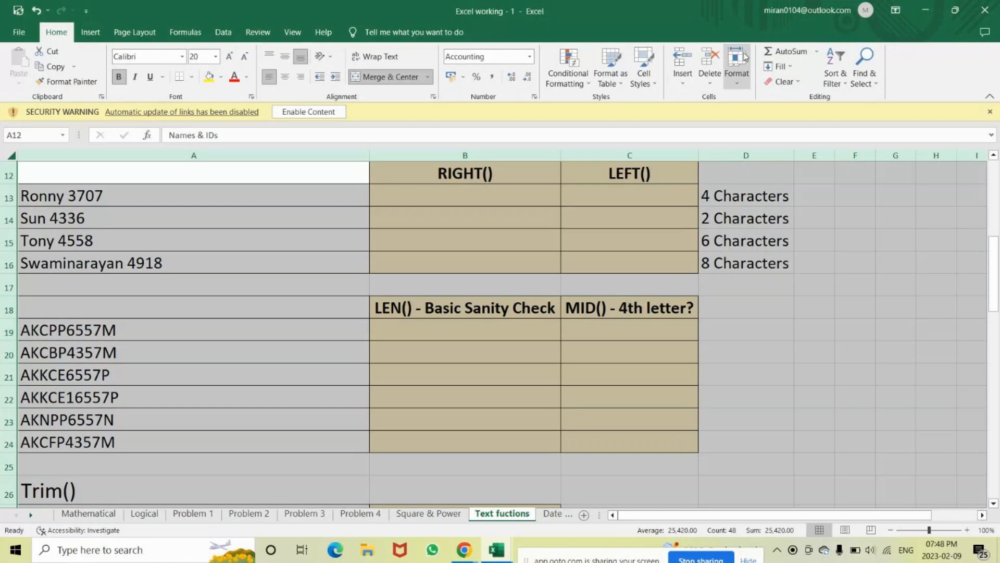
left_click(737, 84)
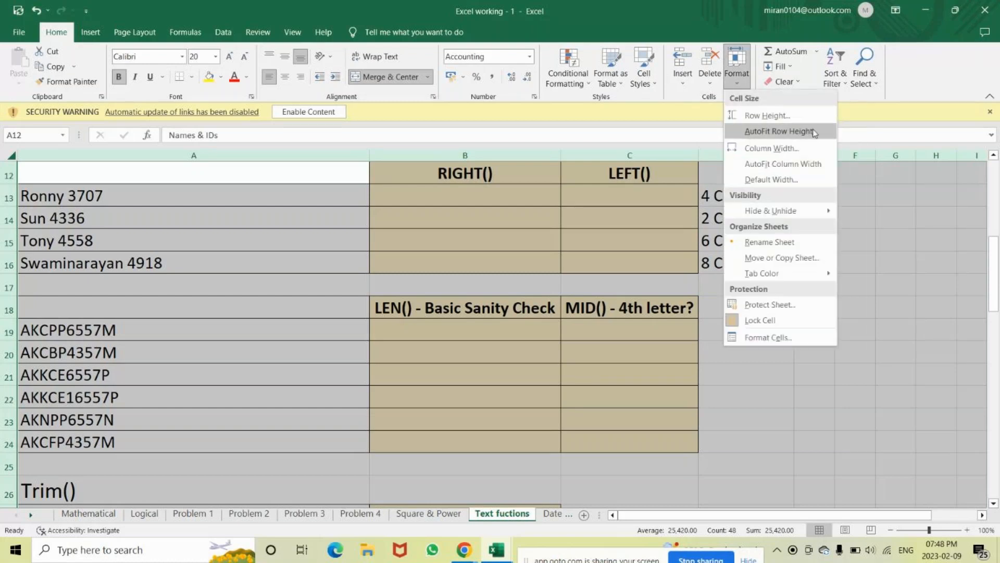
left_click(780, 132)
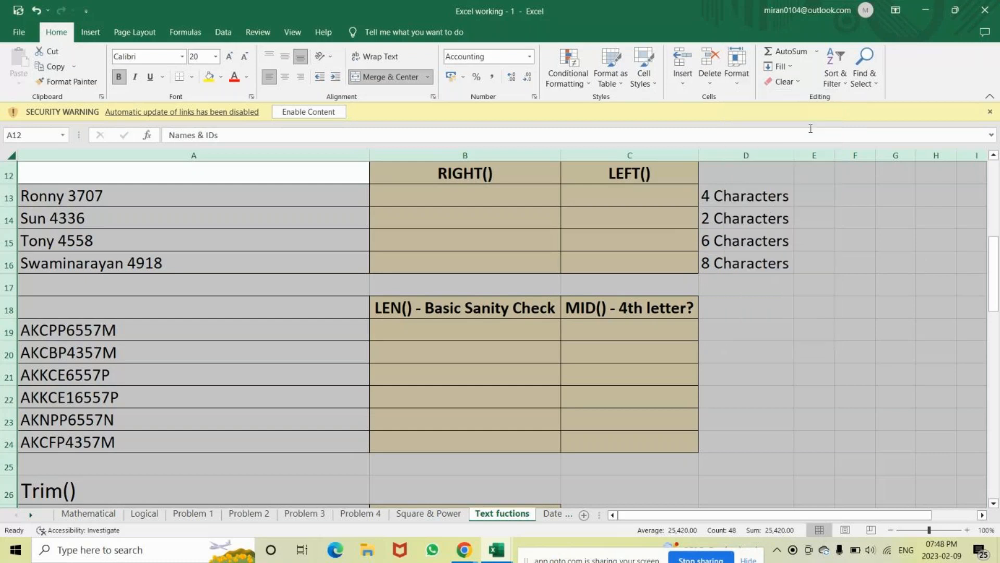
left_click(737, 83)
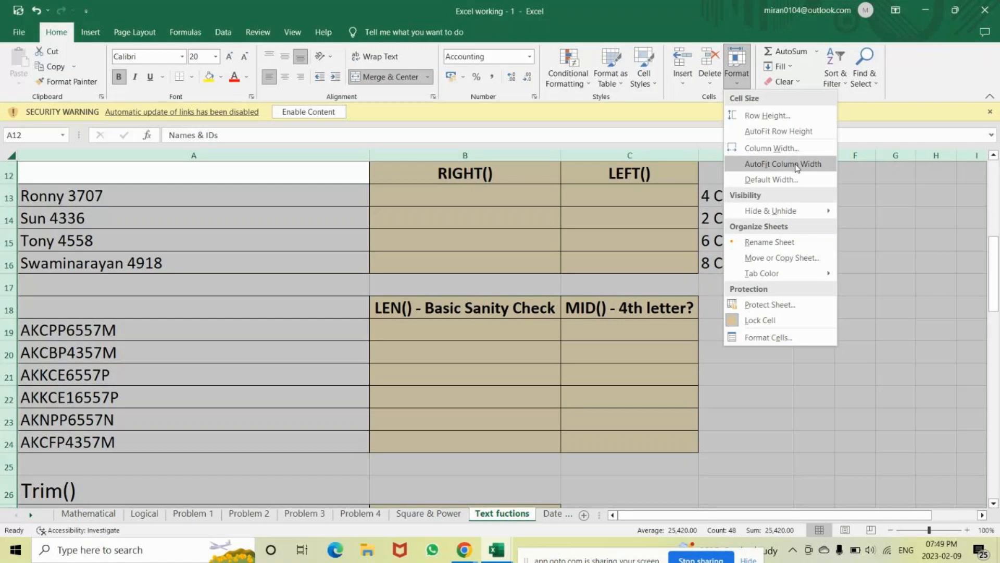
left_click(900, 238)
left_click(503, 553)
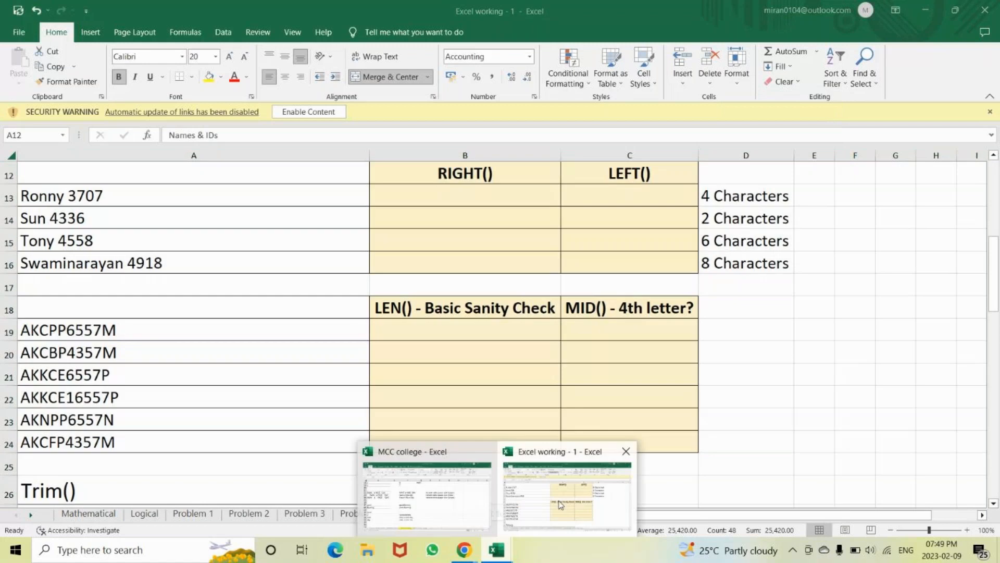
Close the MCC college workbook from its taskbar preview and the Excel working - 1 window
mouse_move(485, 455)
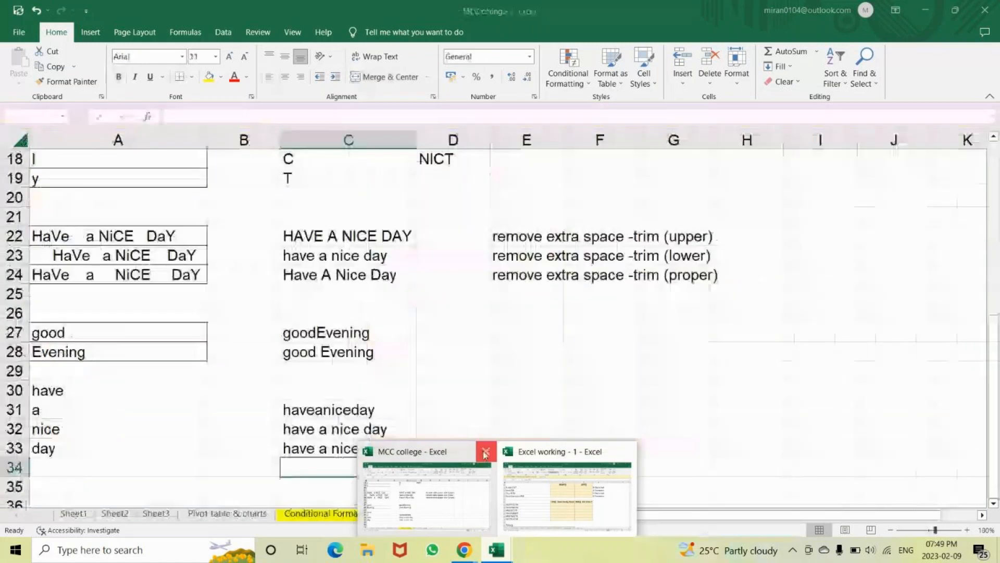
left_click(485, 455)
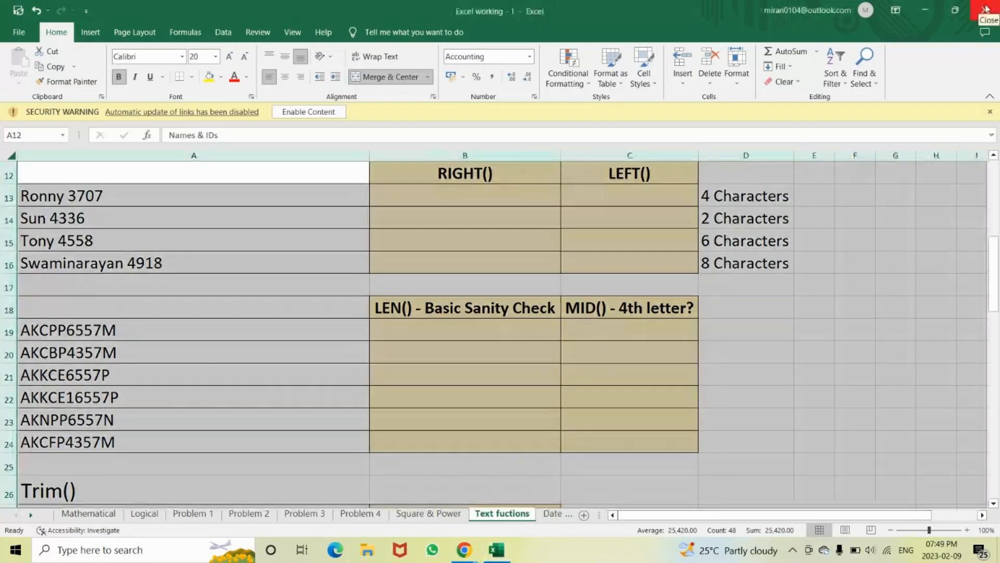
left_click(986, 8)
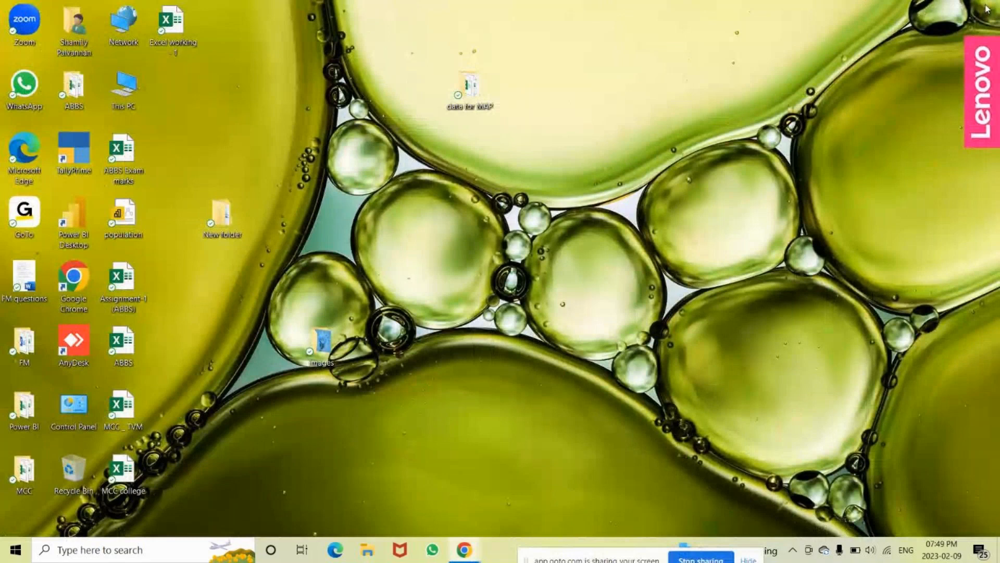
Switch to the GoTo Meeting window and end the session for all participants
left_click(464, 550)
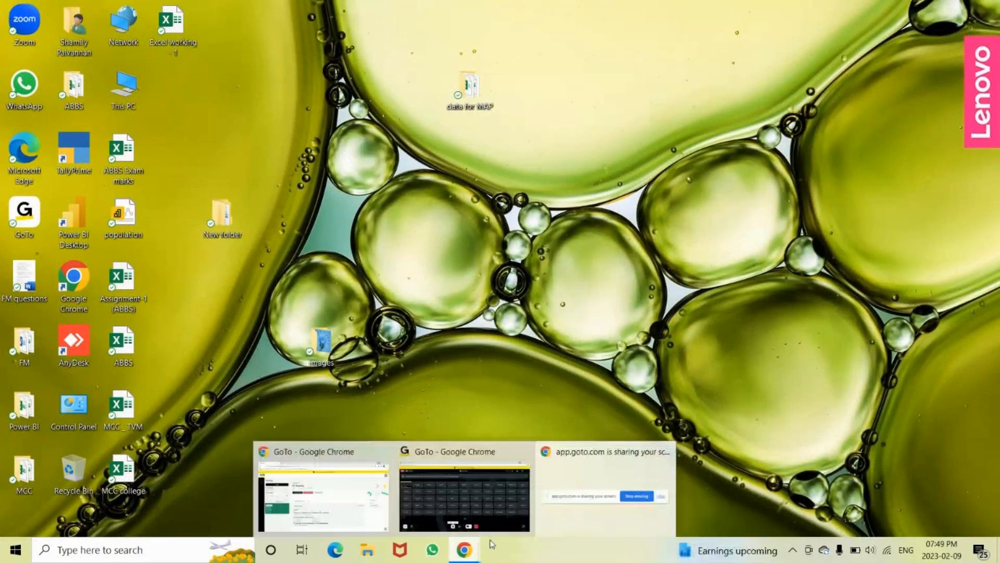
left_click(458, 497)
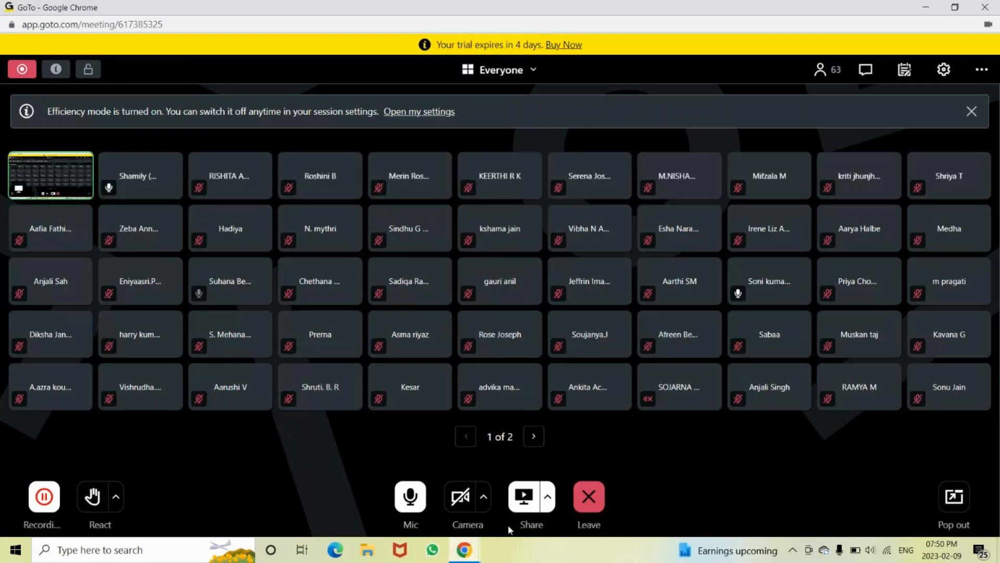
left_click(589, 497)
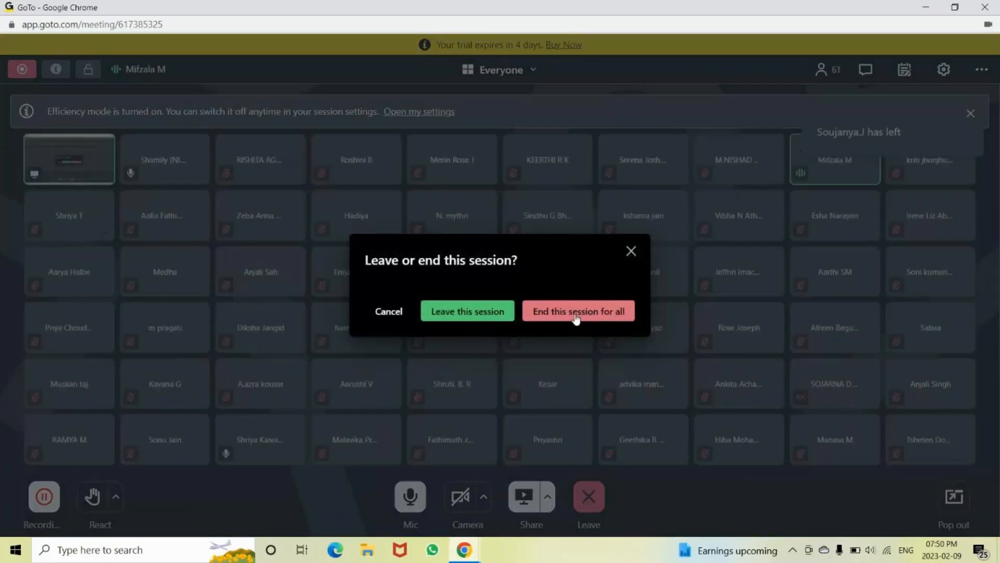
left_click(576, 315)
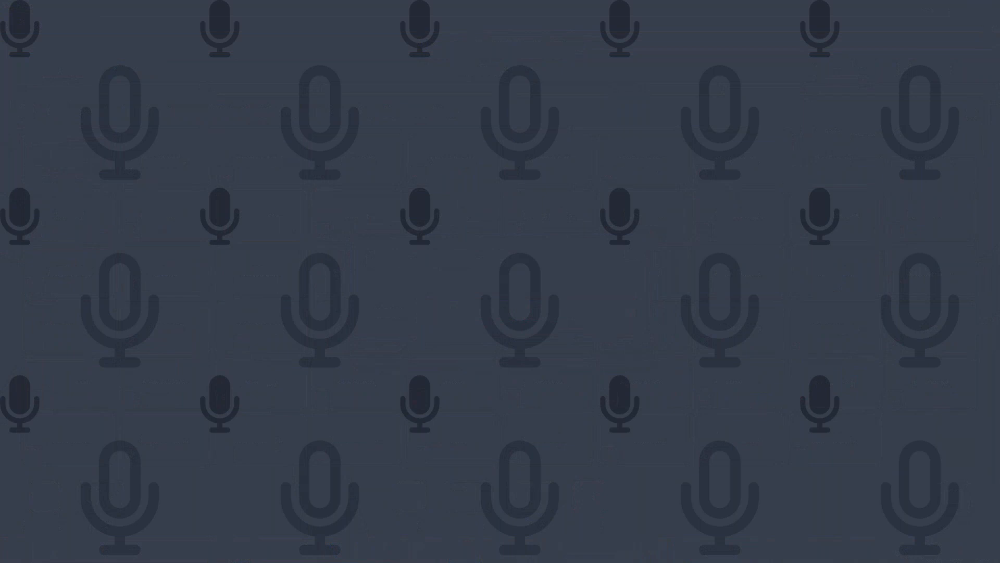